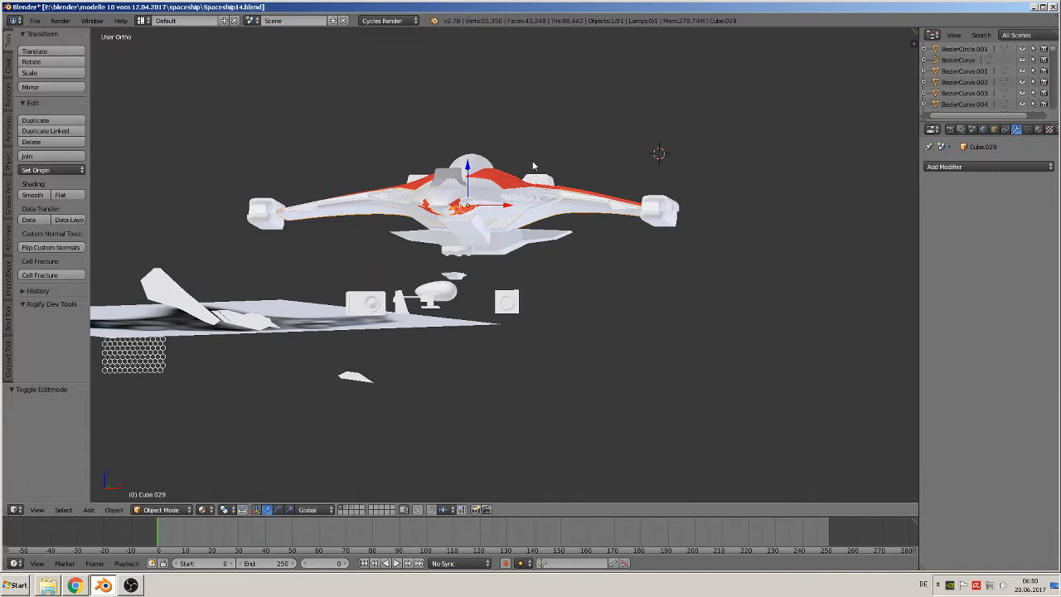
# Step: Examine the spaceship reference images in front view, especially the close-up of the white ship in the hangar
pyautogui.scroll(-8, 554, 291)
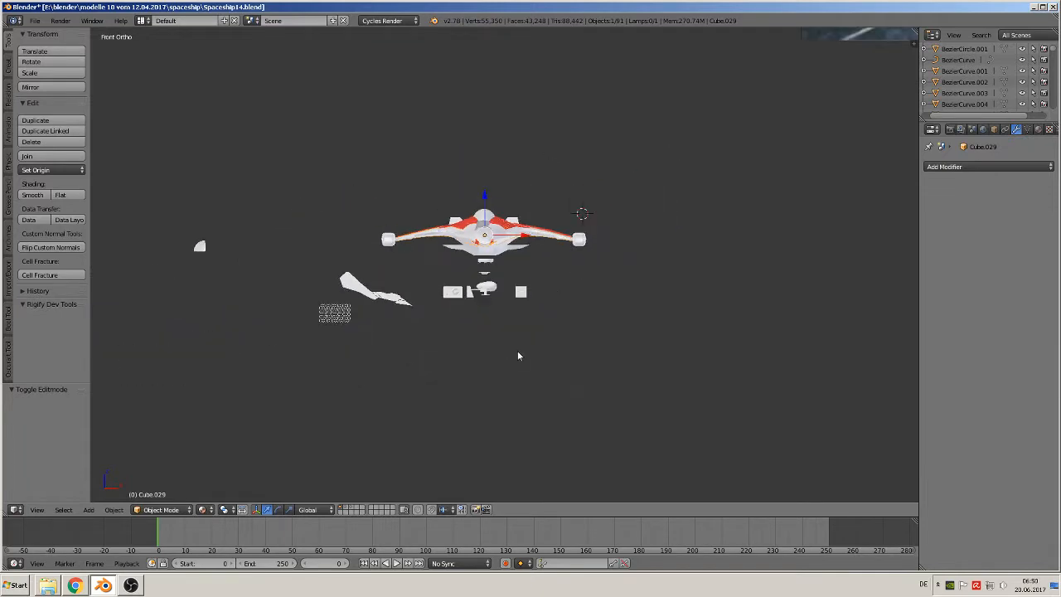
pyautogui.press('KP_1')
pyautogui.keyDown('shift'); pyautogui.moveTo(751, 254); pyautogui.dragTo(521, 387, button='middle'); pyautogui.keyUp('shift')
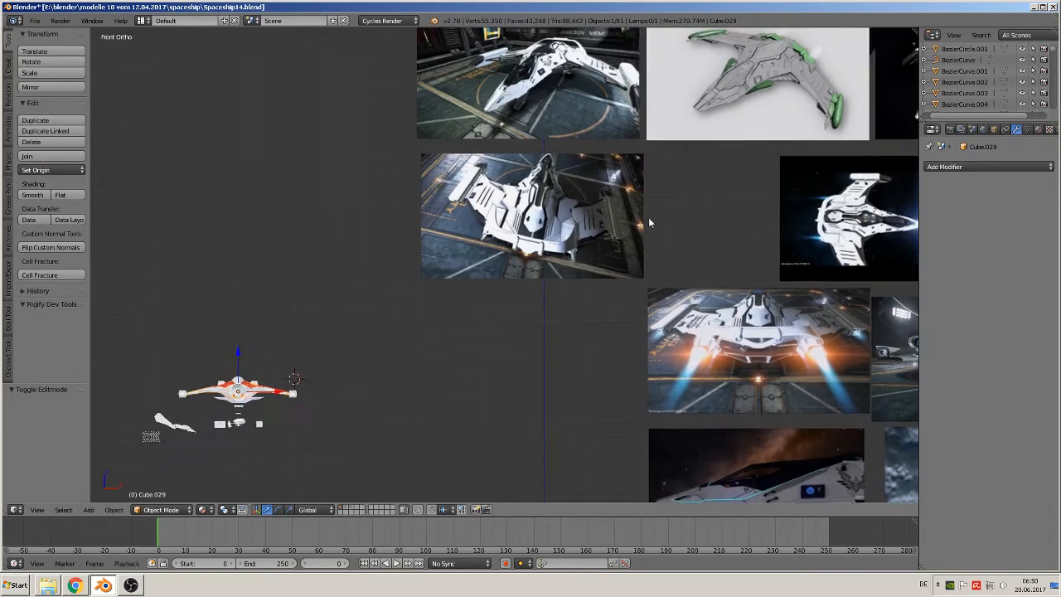
pyautogui.scroll(8, 569, 366)
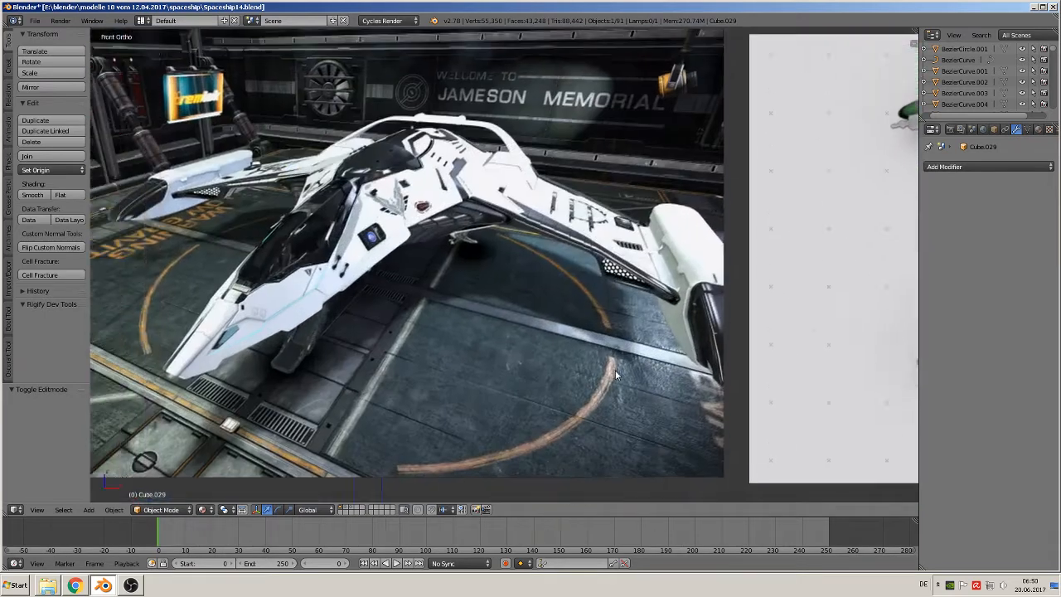
pyautogui.keyDown('shift'); pyautogui.moveTo(616, 374); pyautogui.dragTo(650, 392, button='middle'); pyautogui.keyUp('shift')
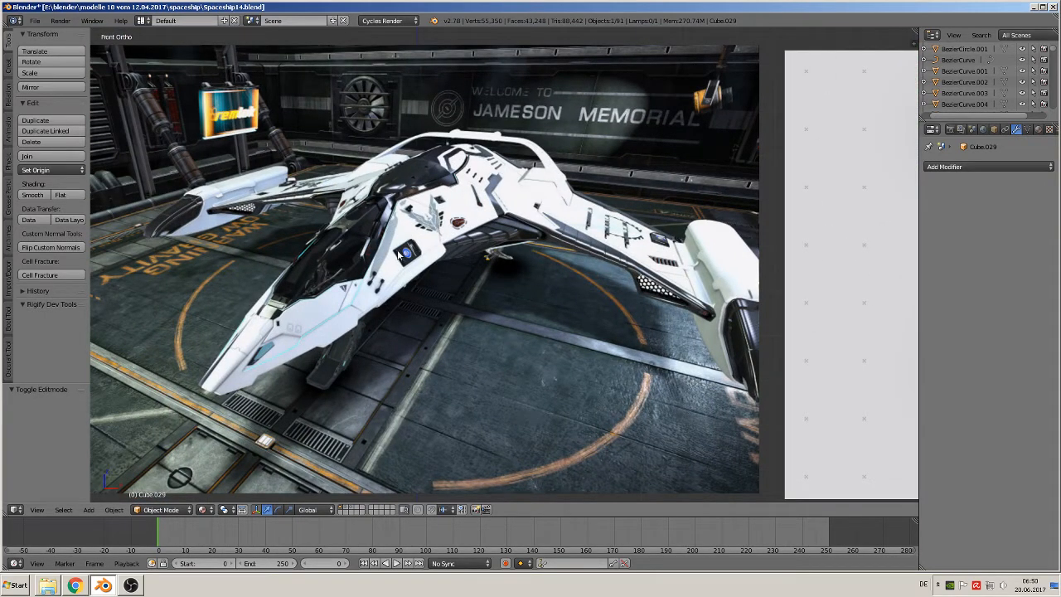
pyautogui.scroll(-12, 464, 333)
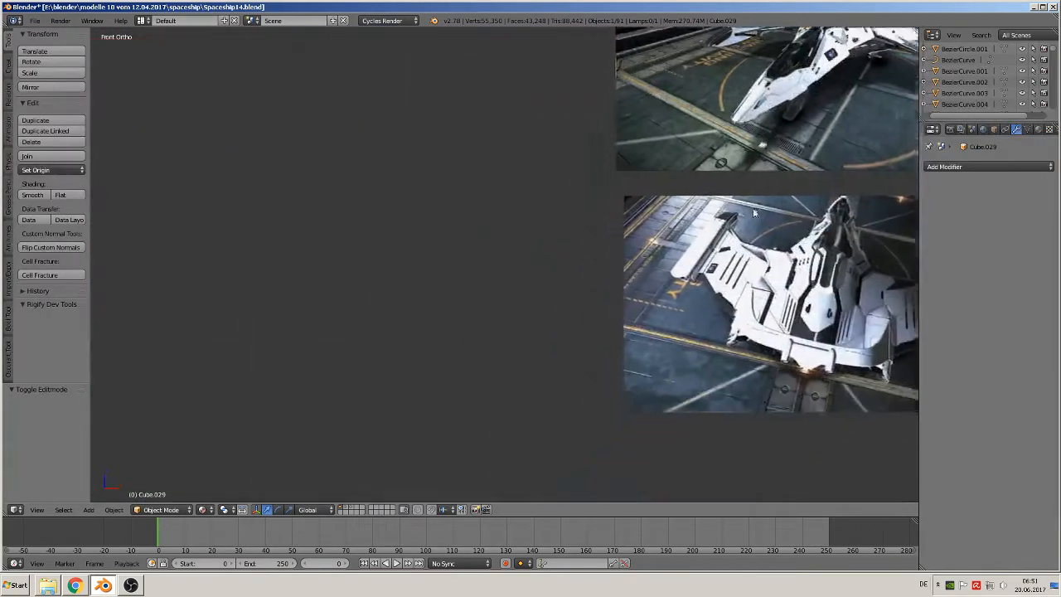
# Step: Give the rectangular plate with the round dial a new material named black and set its colour to RGB 0.015
pyautogui.scroll(6, 590, 317)
pyautogui.keyDown('shift'); pyautogui.moveTo(702, 386); pyautogui.dragTo(419, 315, button='middle'); pyautogui.keyUp('shift')
pyautogui.scroll(3, 279, 281)
pyautogui.rightClick(311, 269)
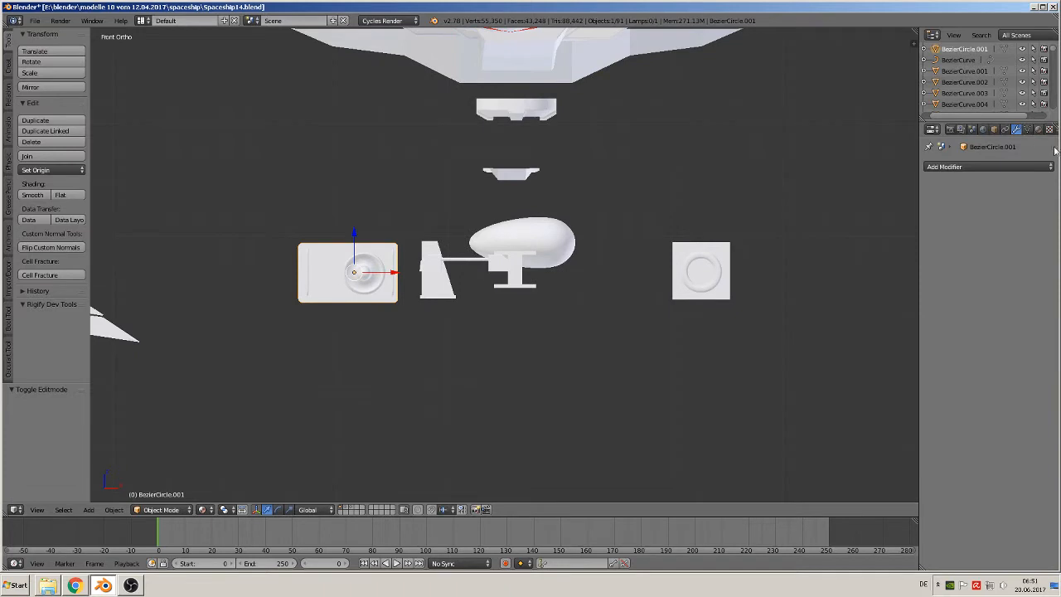
pyautogui.click(1039, 129)
pyautogui.click(966, 203)
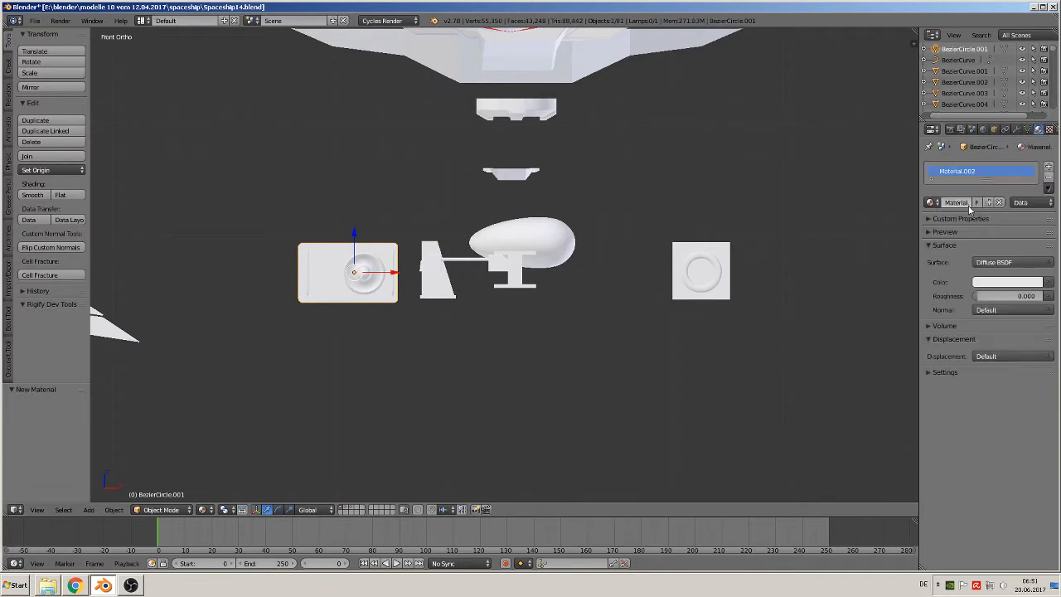
pyautogui.doubleClick(956, 202)
pyautogui.write('m')
pyautogui.press('Return')
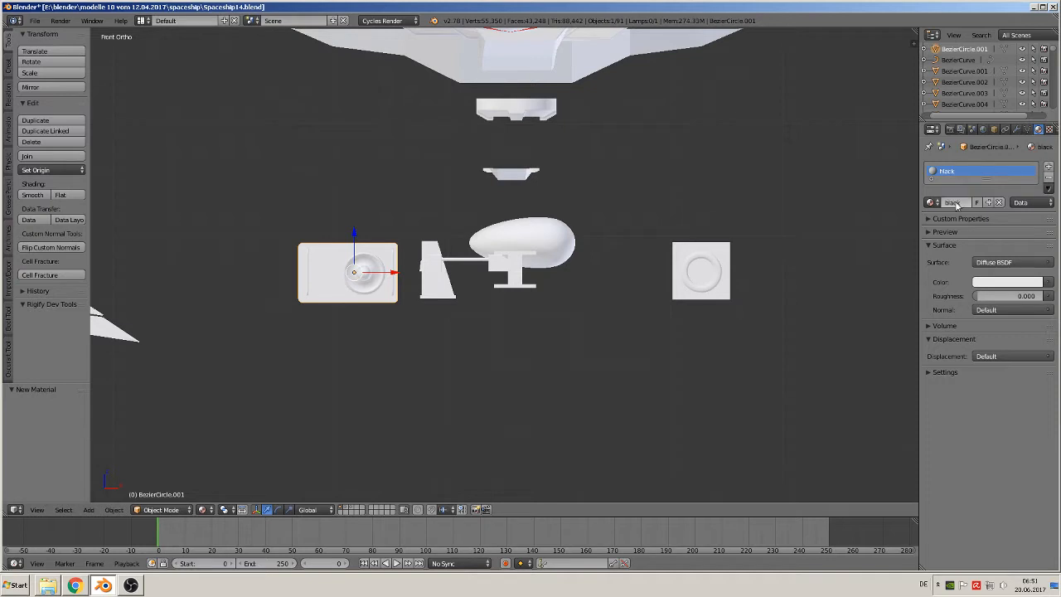
pyautogui.click(987, 284)
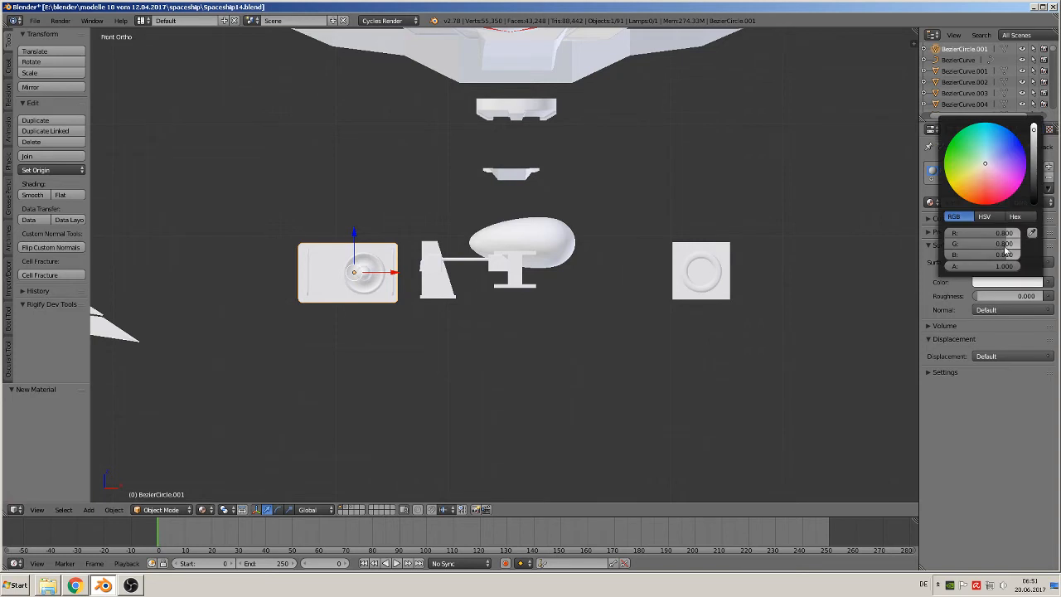
pyautogui.click(1035, 199)
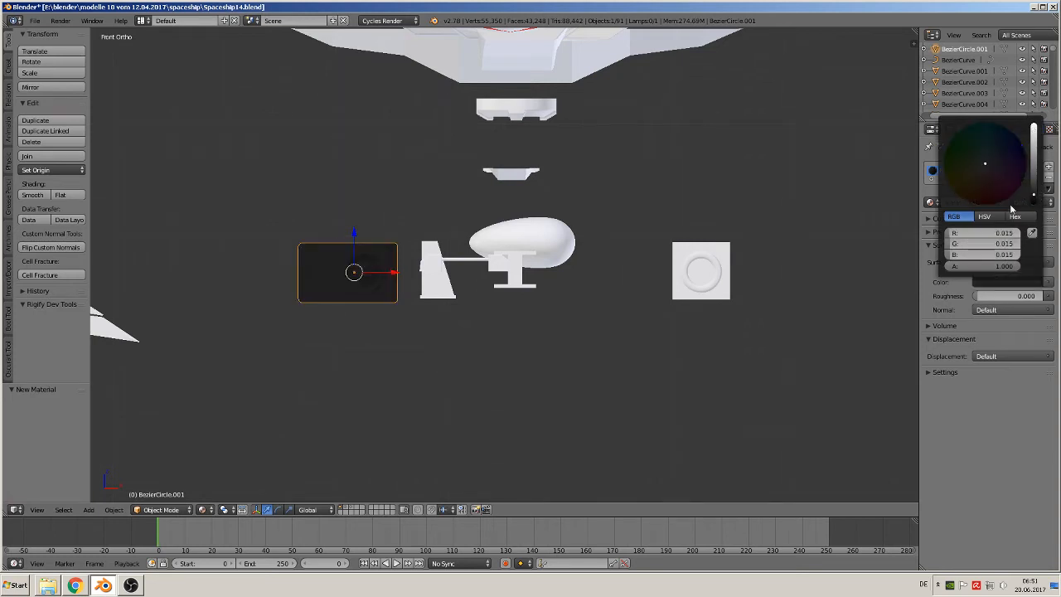
# Step: Add a second material slot to the plate and assign the existing glas material to it
pyautogui.click(1049, 166)
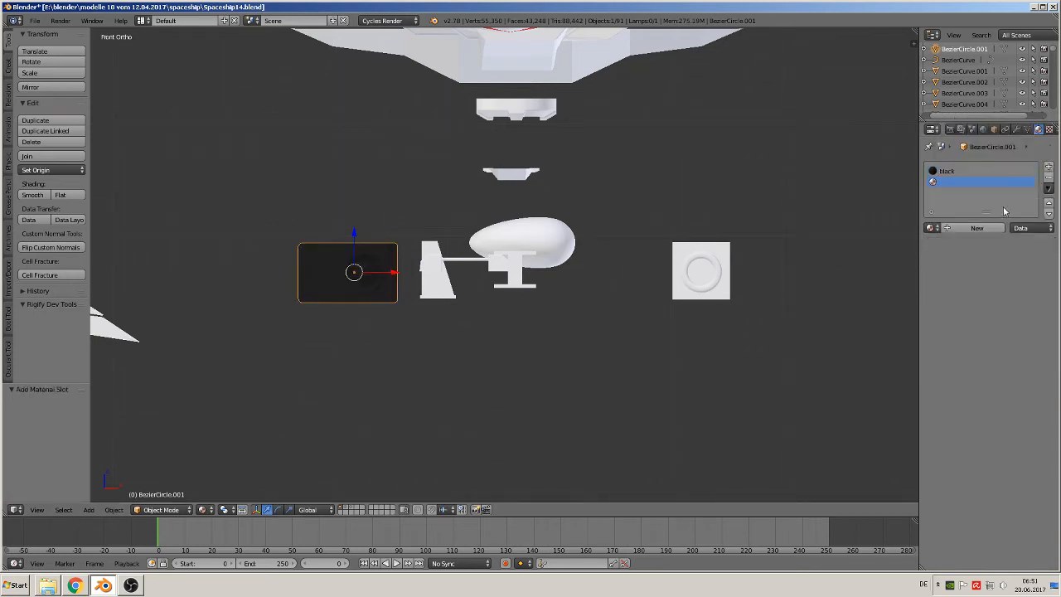
pyautogui.click(931, 228)
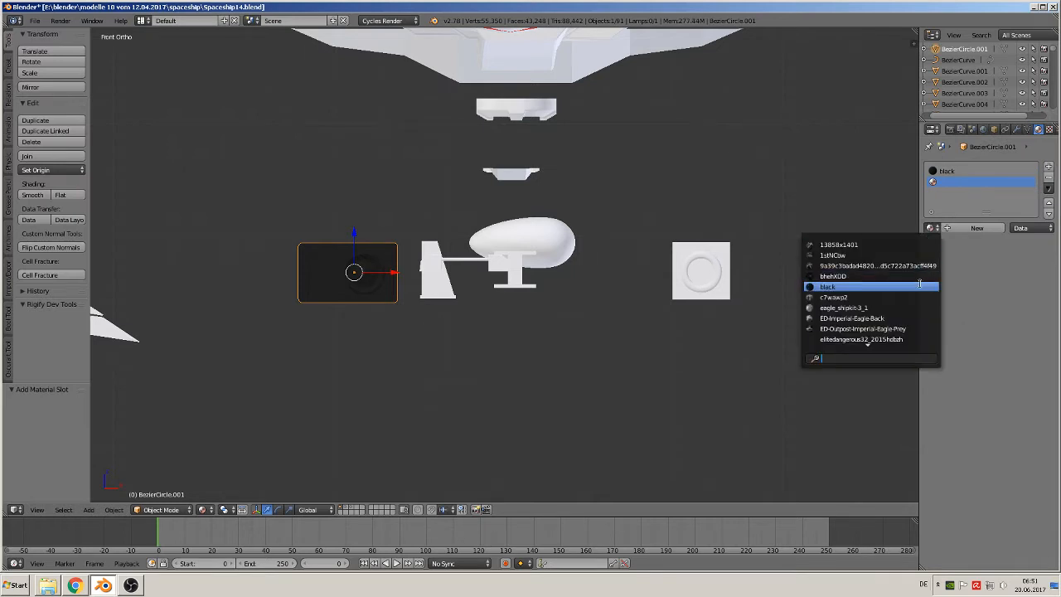
pyautogui.write('gla')
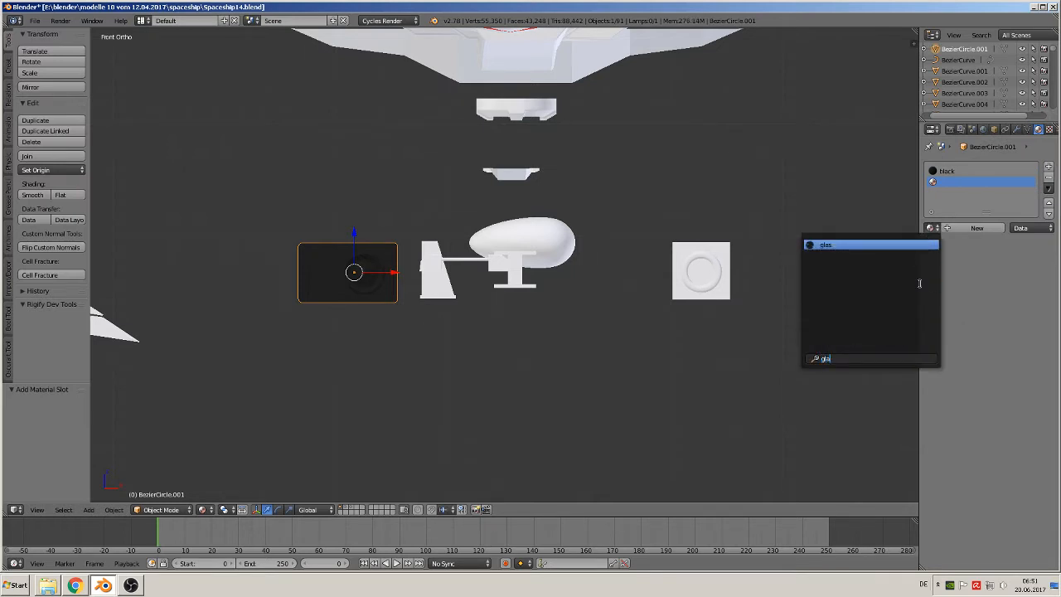
pyautogui.press('Return')
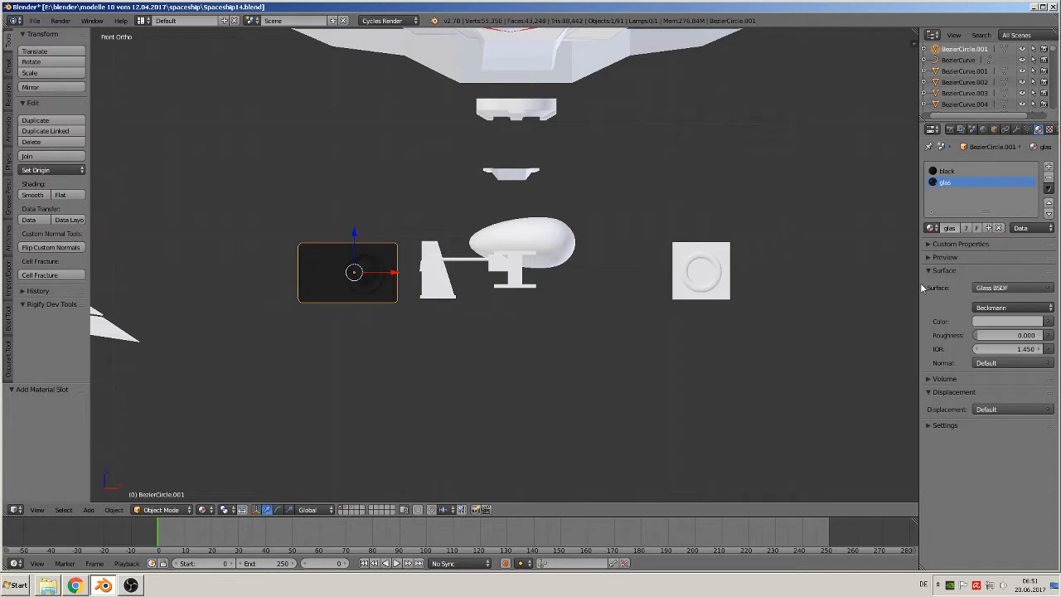
# Step: Add a third material slot to the plate with a new material named red emmit
pyautogui.click(1048, 167)
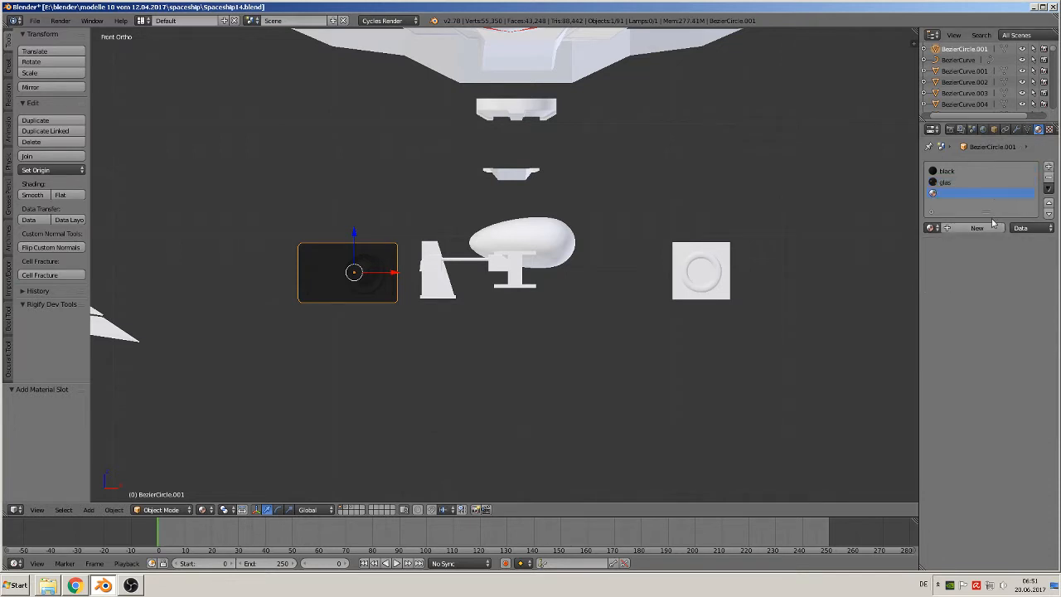
pyautogui.click(949, 229)
pyautogui.doubleClick(948, 229)
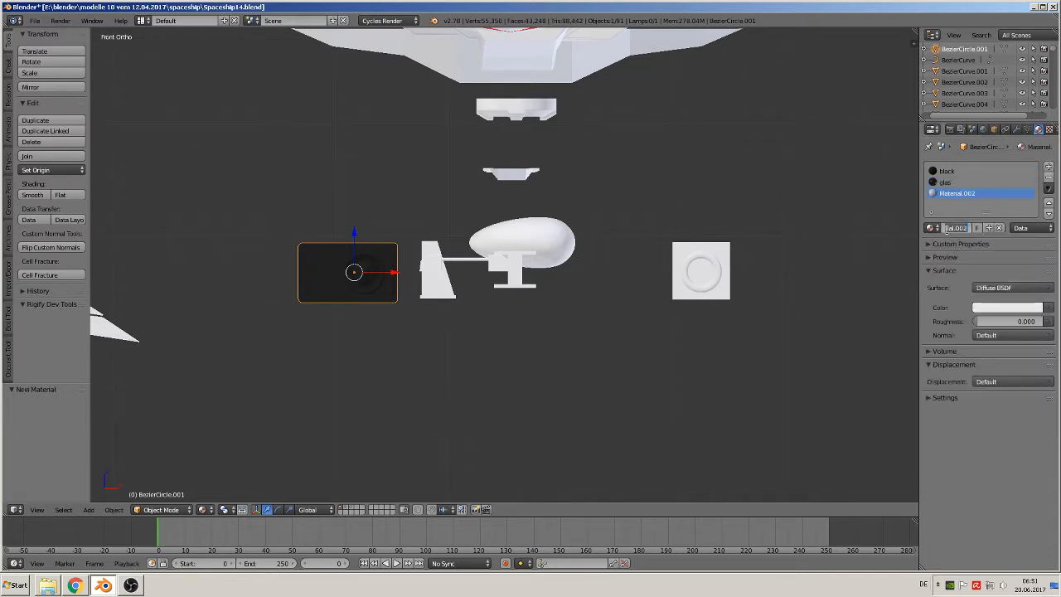
pyautogui.press('BackSpace')
pyautogui.press('Return')
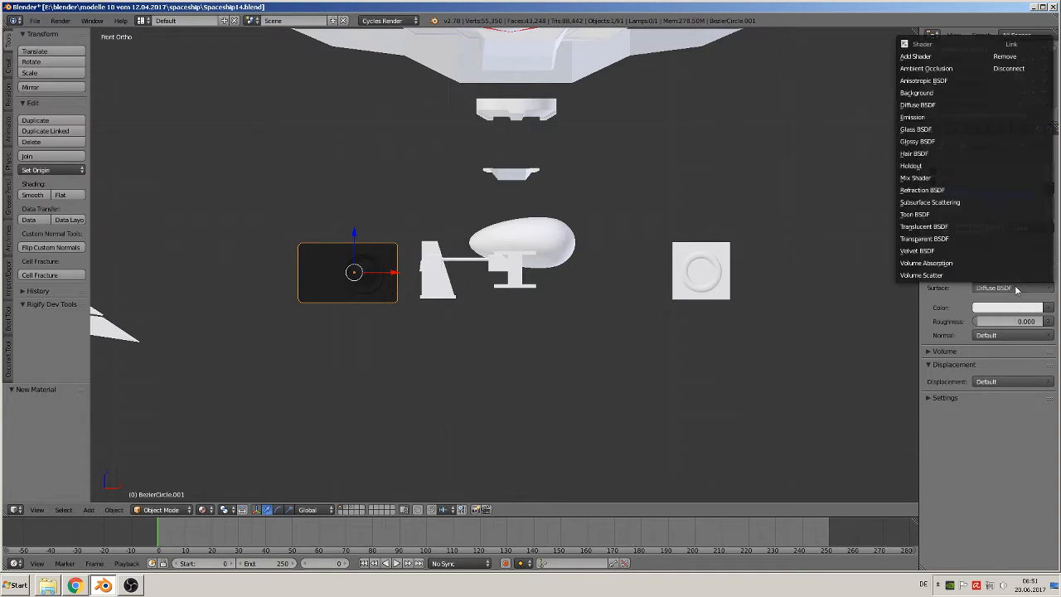
# Step: Change the red emmit material's surface to an Emission shader with a red colour
pyautogui.click(1018, 288)
pyautogui.click(945, 116)
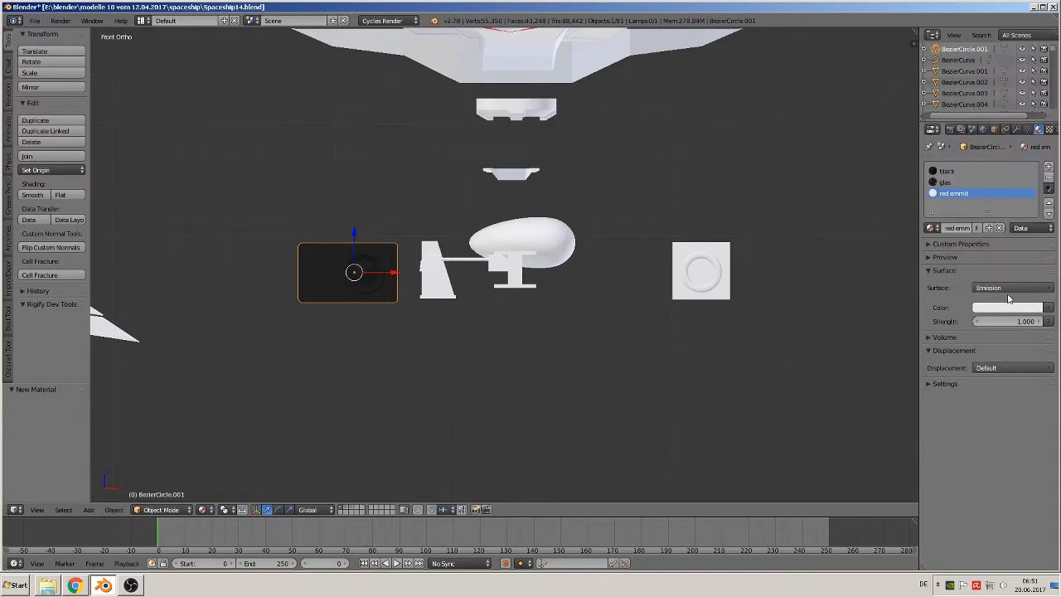
pyautogui.click(1008, 309)
pyautogui.click(986, 232)
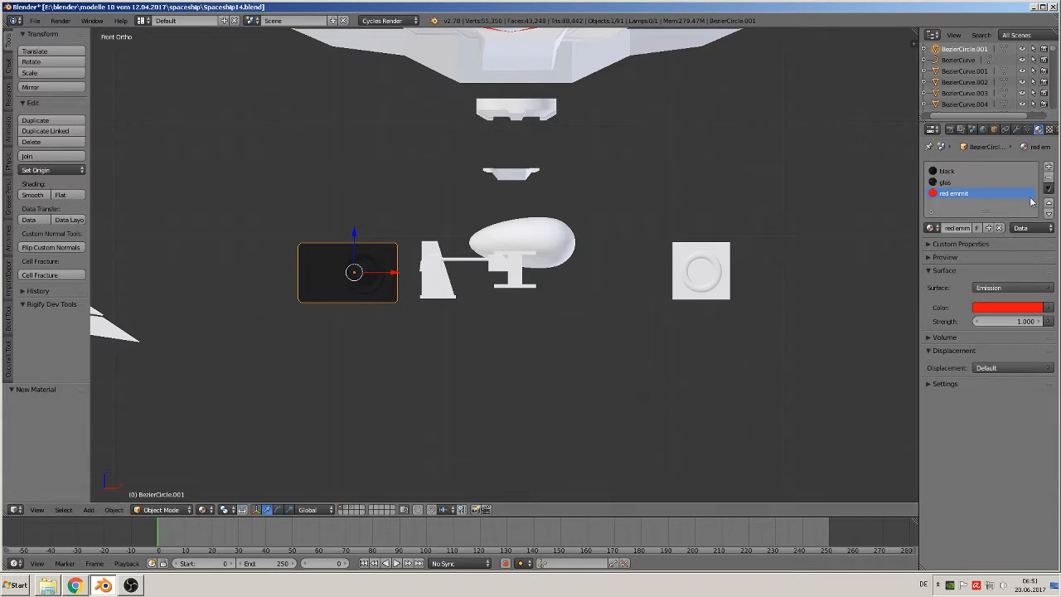
# Step: Add a fourth material slot to the plate with a new material named chrome
pyautogui.click(1049, 166)
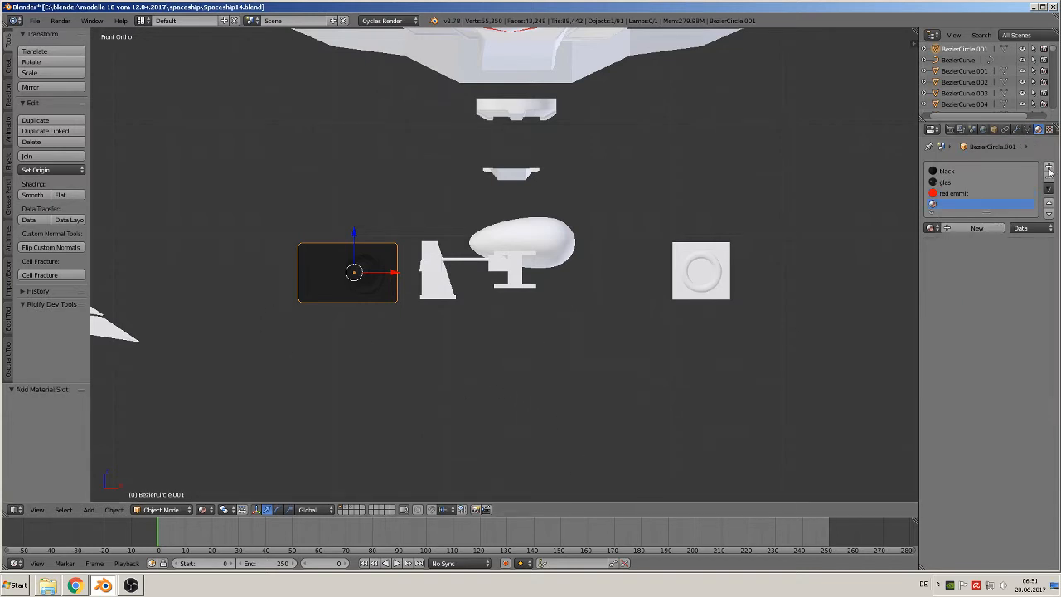
pyautogui.click(966, 229)
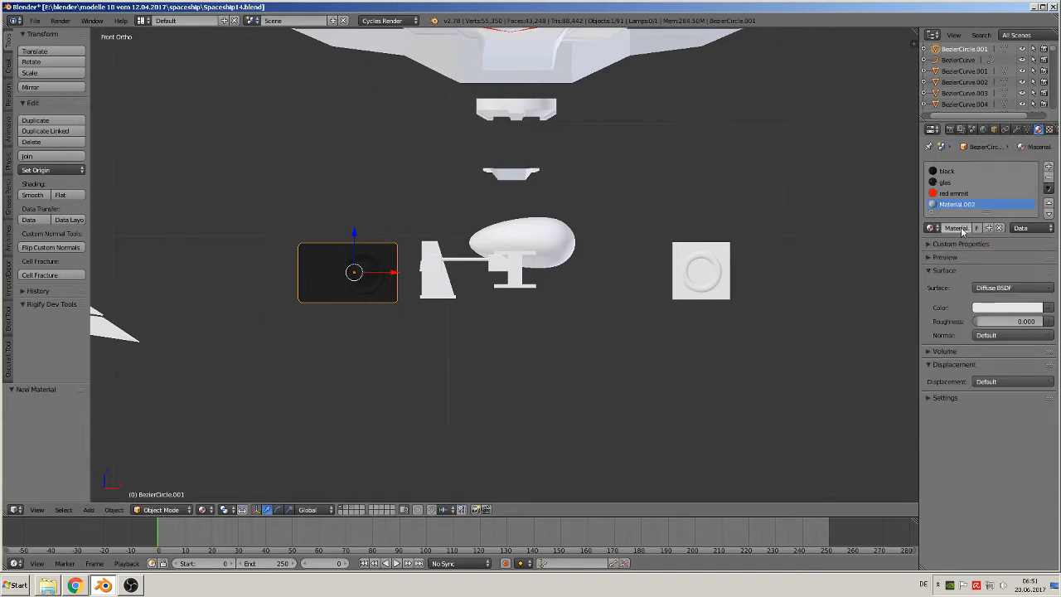
pyautogui.doubleClick(961, 230)
pyautogui.press('Return')
pyautogui.doubleClick(959, 231)
pyautogui.write('chrome')
pyautogui.press('Return')
# Step: Enlarge the timeline area below the 3D view and change it to the Node Editor showing the chrome nodes
pyautogui.moveTo(213, 516); pyautogui.dragTo(213, 361)
pyautogui.click(12, 565)
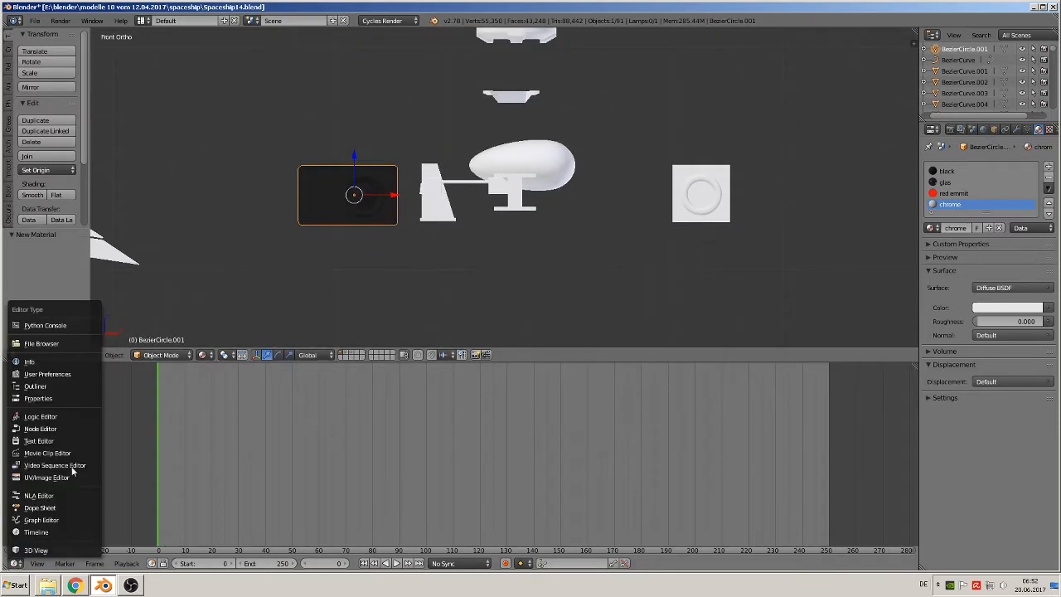
pyautogui.click(65, 433)
pyautogui.scroll(3, 426, 487)
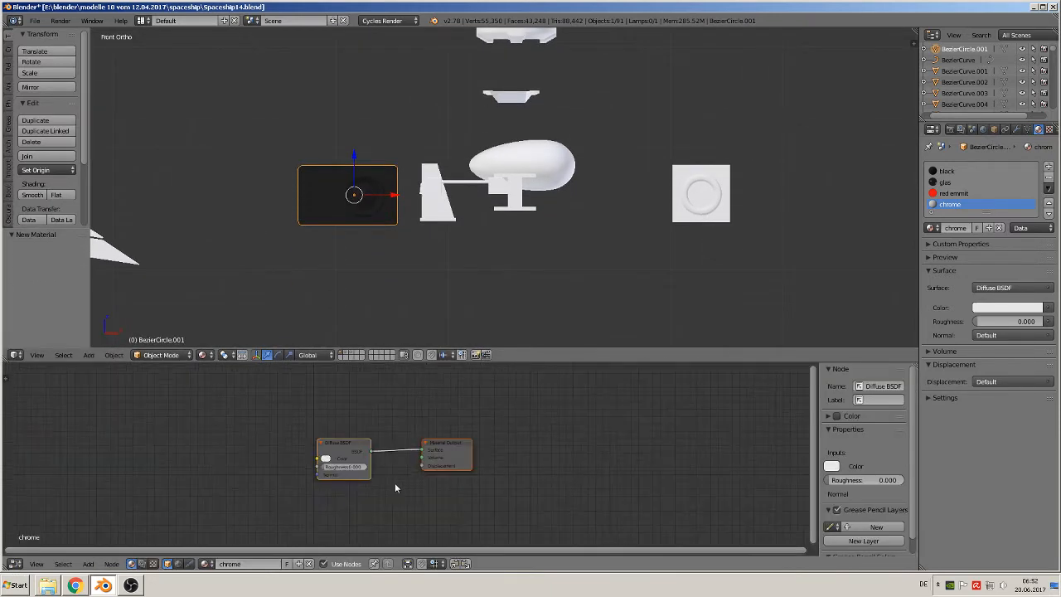
# Step: Move the Diffuse BSDF node away from the Material Output and insert a Mix Shader on the link between them
pyautogui.moveTo(353, 447); pyautogui.dragTo(249, 406)
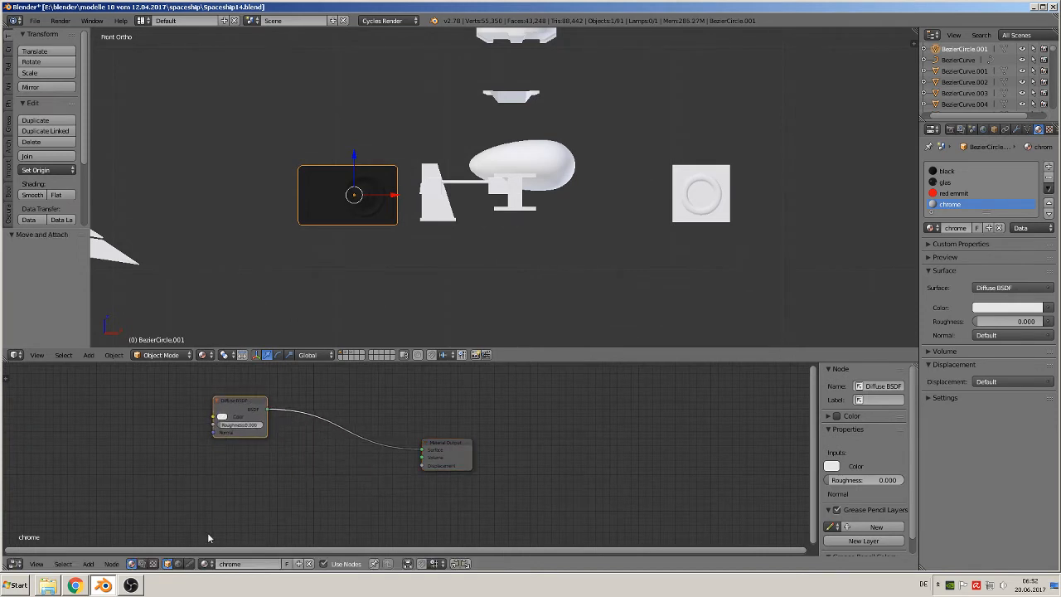
pyautogui.click(88, 564)
pyautogui.moveTo(105, 518)
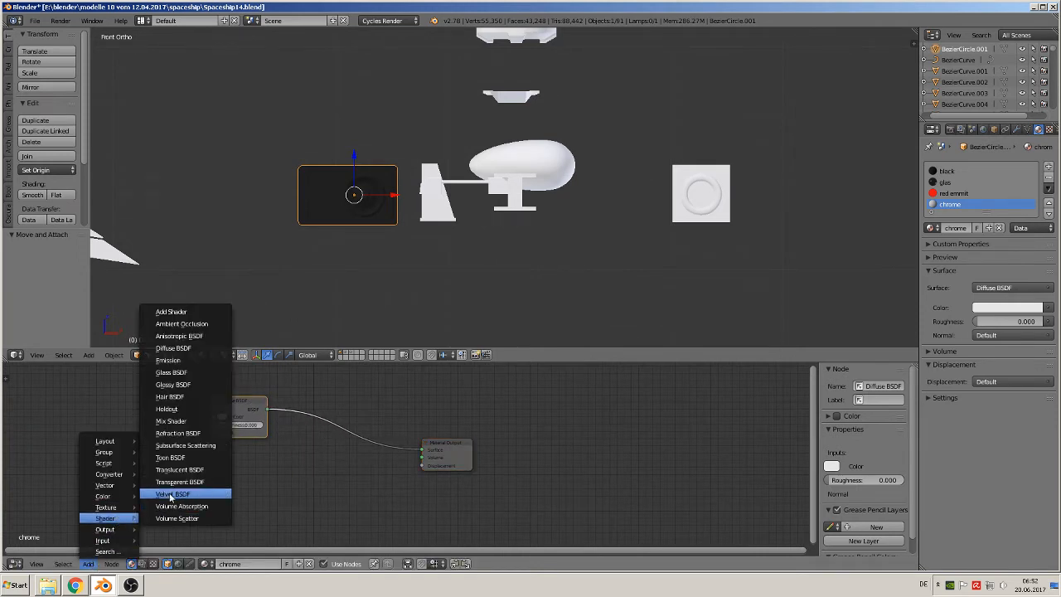
pyautogui.click(171, 421)
pyautogui.click(349, 421)
# Step: Add a Glossy BSDF node below the Diffuse BSDF and connect it to the Mix Shader's second shader input
pyautogui.click(88, 564)
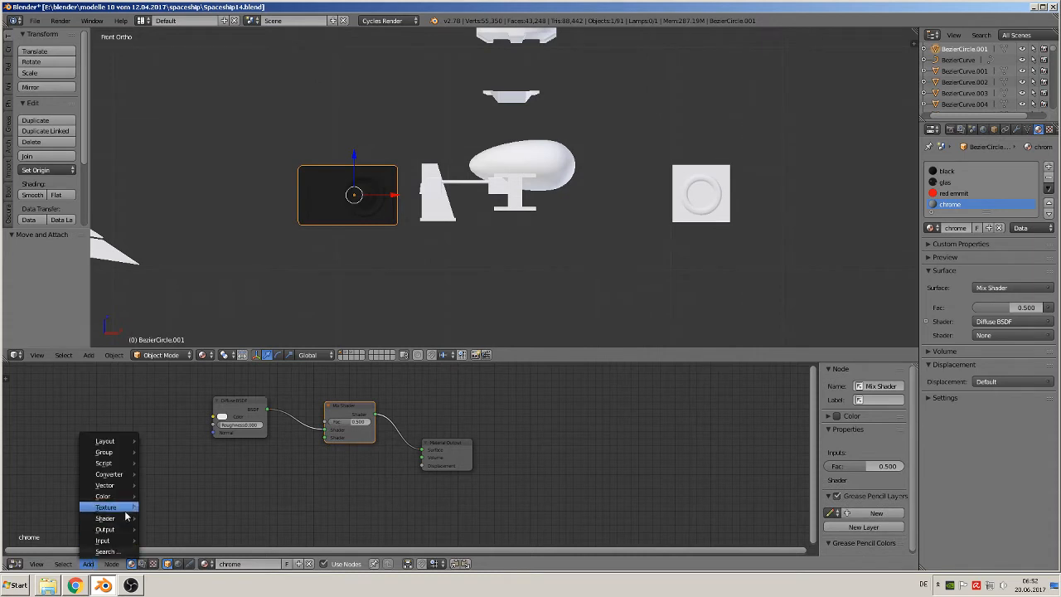
pyautogui.moveTo(105, 518)
pyautogui.click(193, 384)
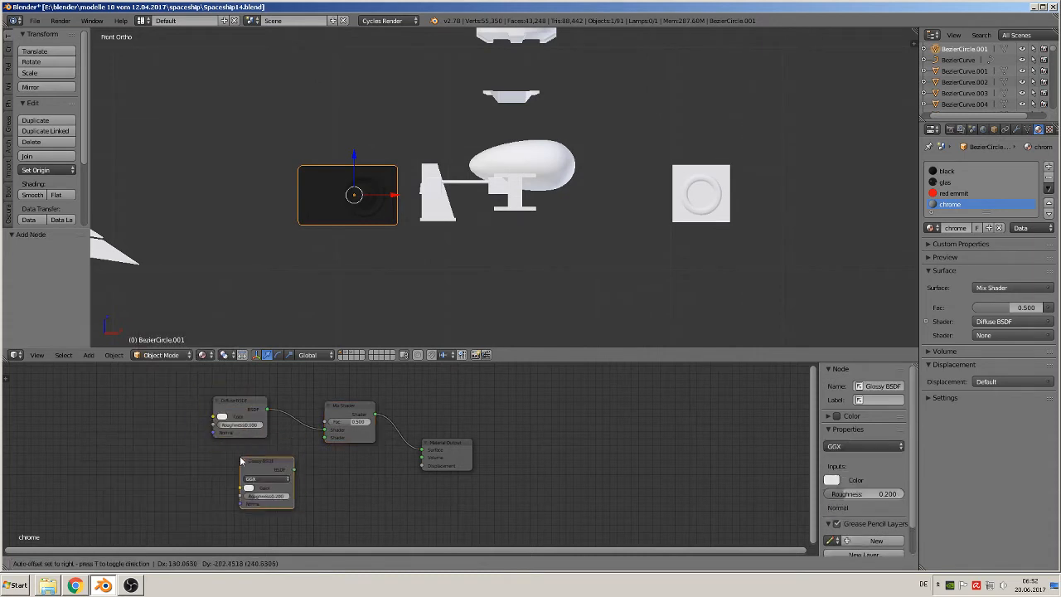
pyautogui.click(249, 458)
pyautogui.moveTo(266, 460); pyautogui.dragTo(330, 437)
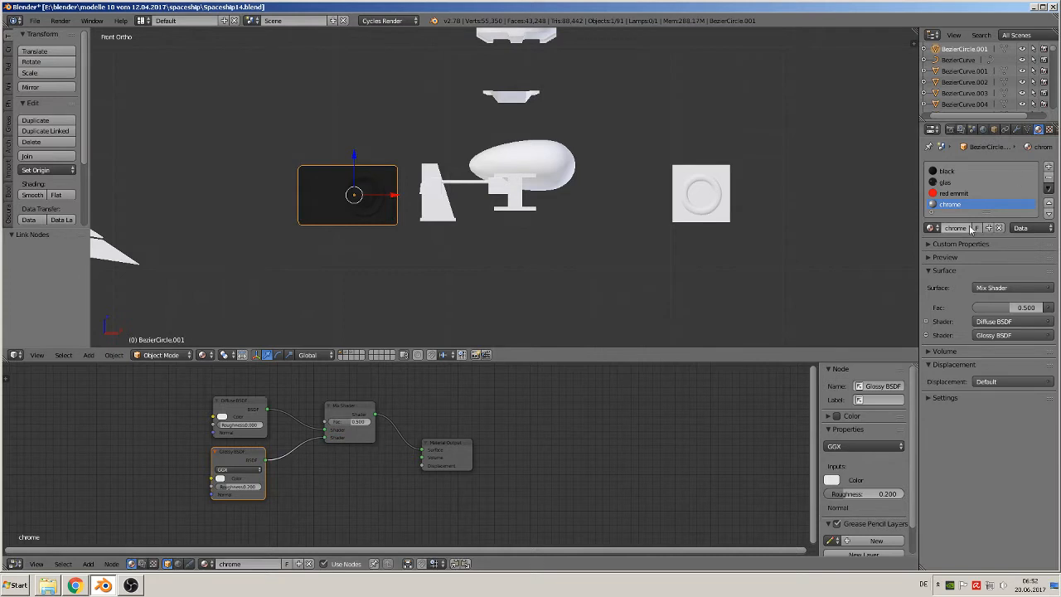
# Step: Show the chrome material preview, then set the Mix Shader factor to 1.000 and the Glossy BSDF roughness to 0.042
pyautogui.click(1018, 257)
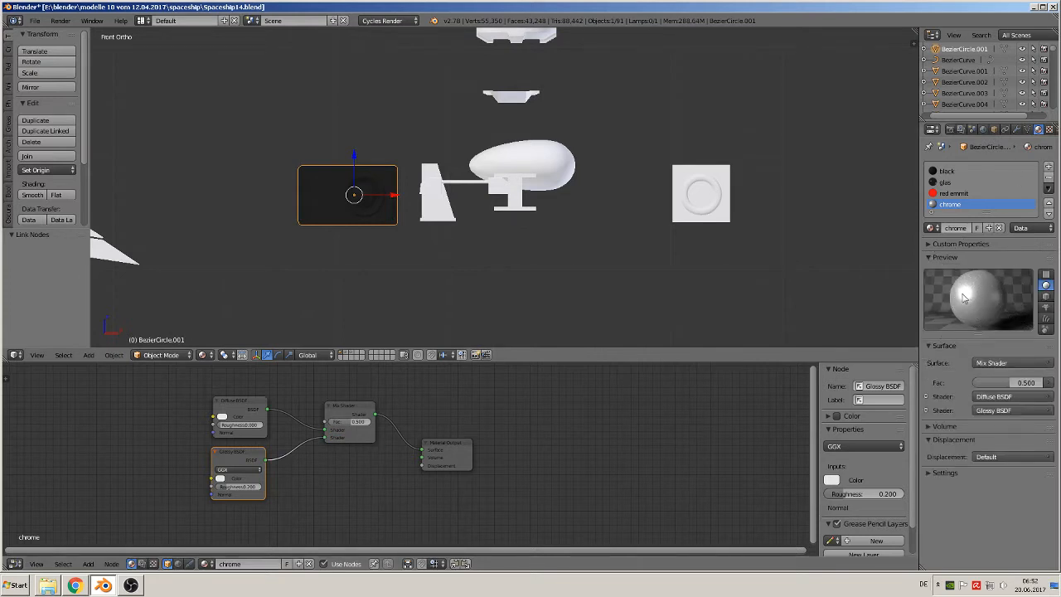
pyautogui.moveTo(357, 422)
pyautogui.mouseDown()
pyautogui.moveTo(370, 426)
pyautogui.moveTo(334, 426)
pyautogui.moveTo(370, 426)
pyautogui.mouseUp()
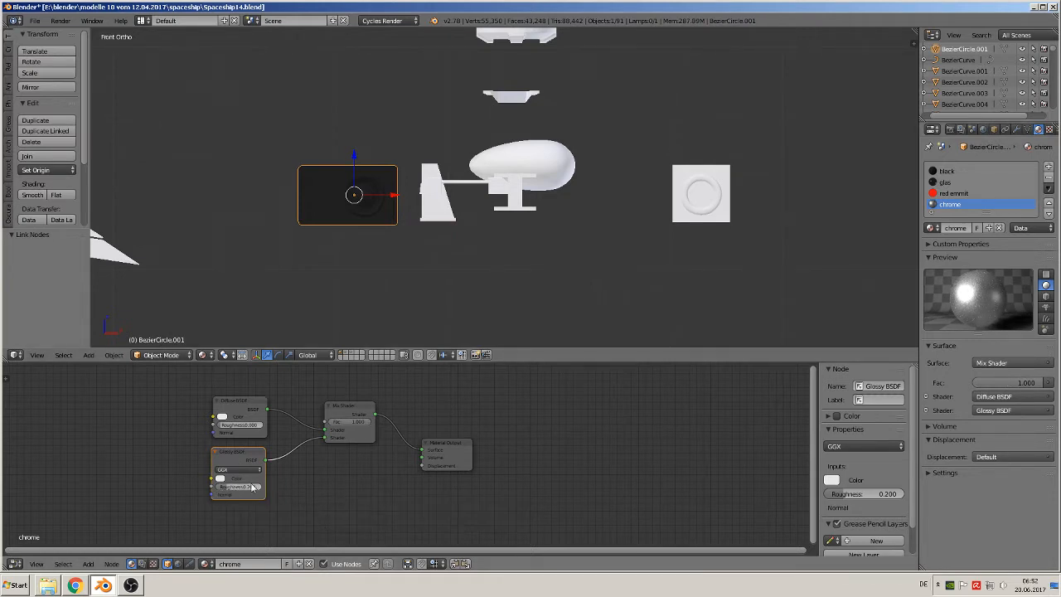
pyautogui.moveTo(251, 487); pyautogui.dragTo(227, 487)
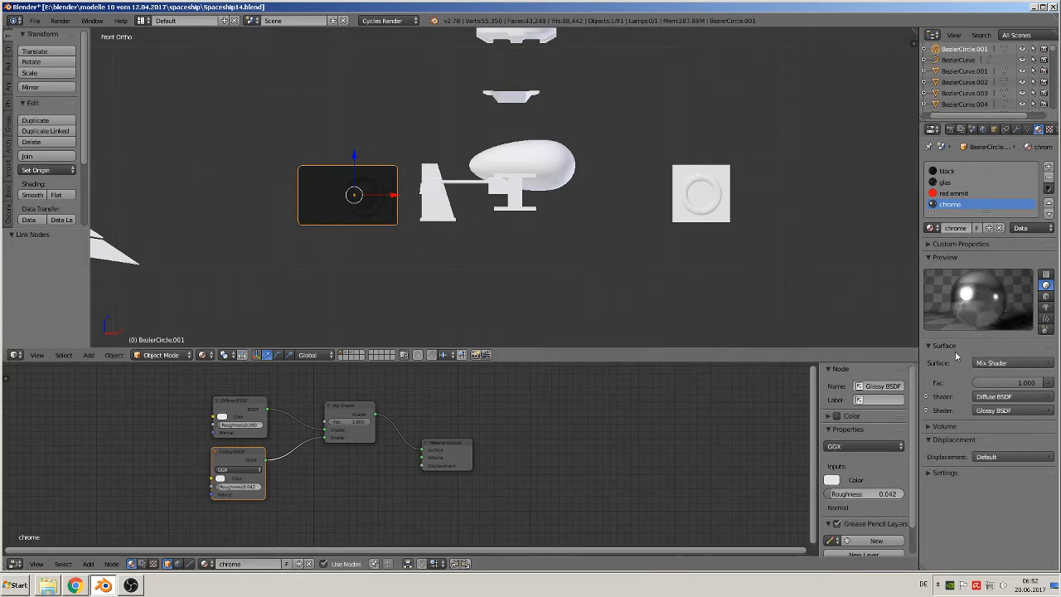
# Step: Select the two vertical handle bars on the black panel's mesh and assign the chrome material to them
pyautogui.scroll(4, 344, 213)
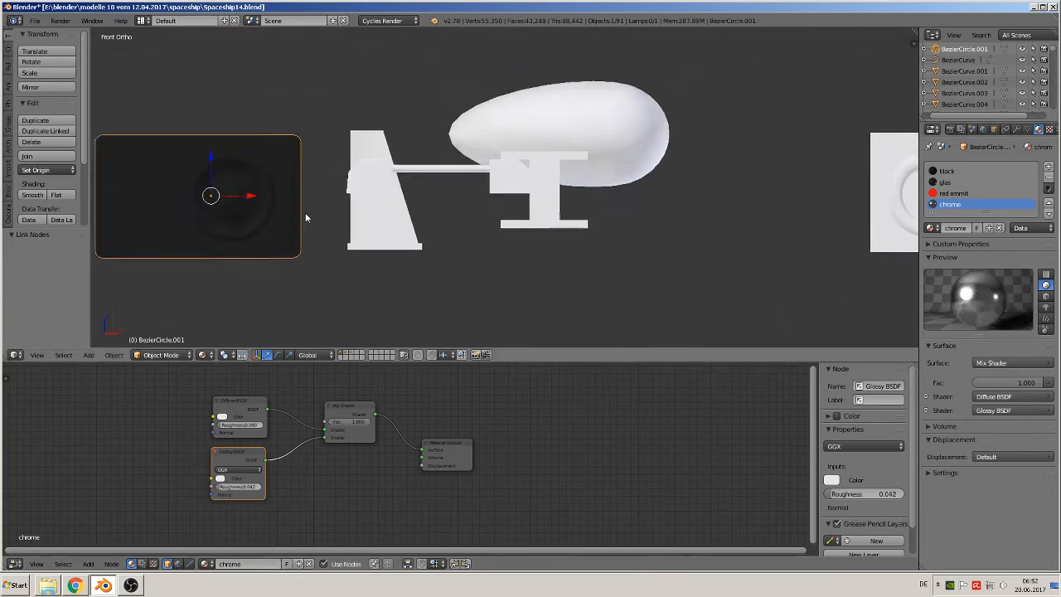
pyautogui.keyDown('shift'); pyautogui.moveTo(305, 217); pyautogui.dragTo(565, 179, button='middle'); pyautogui.keyUp('shift')
pyautogui.scroll(3, 518, 146)
pyautogui.press('Tab')
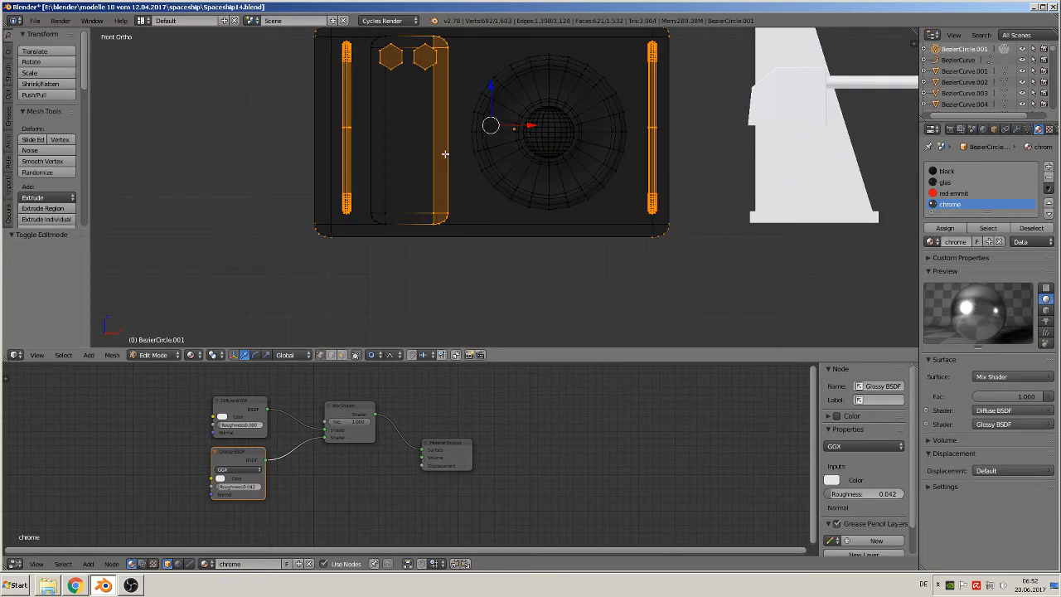
pyautogui.keyDown('shift'); pyautogui.moveTo(445, 153); pyautogui.dragTo(403, 256, button='middle'); pyautogui.keyUp('shift')
pyautogui.press('a')
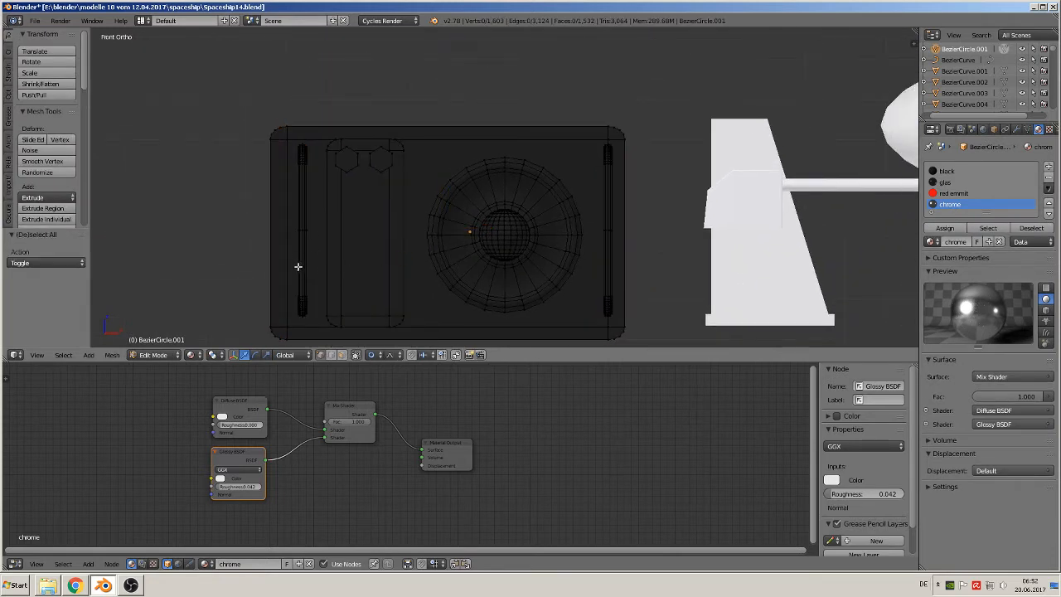
pyautogui.press('l')
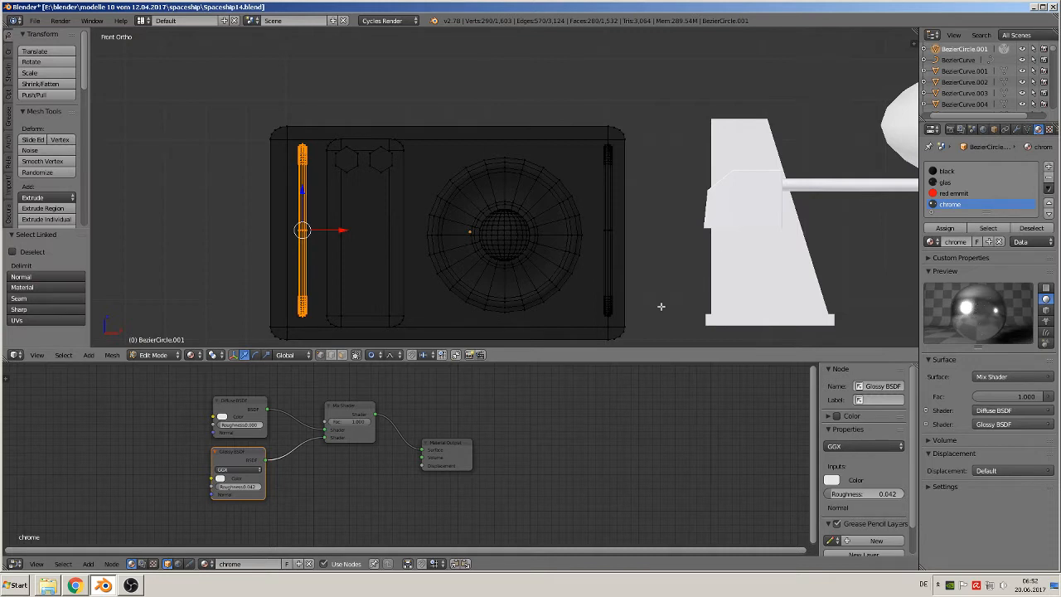
pyautogui.press('l')
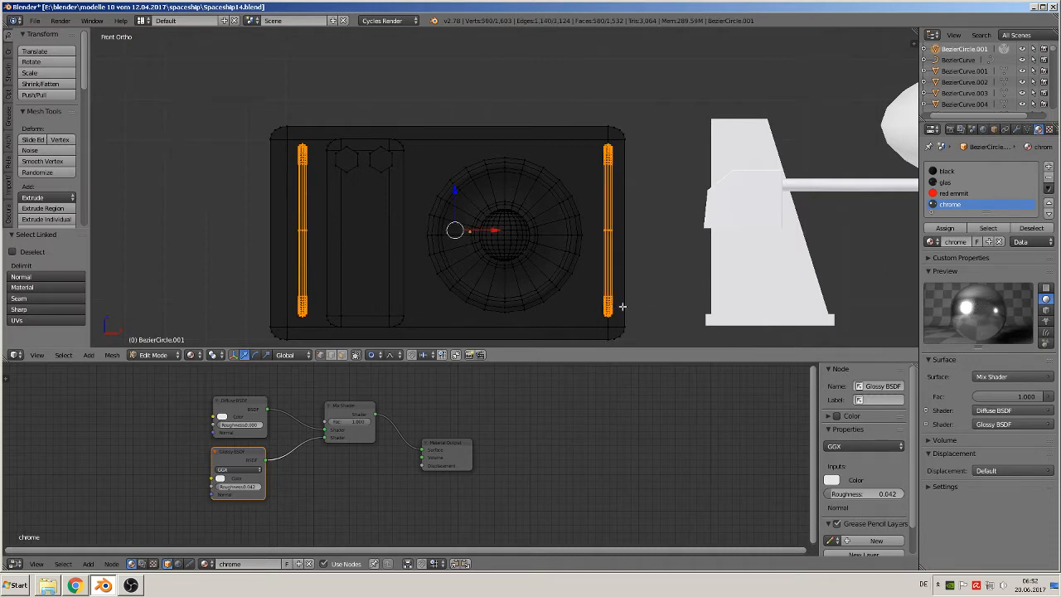
pyautogui.click(946, 228)
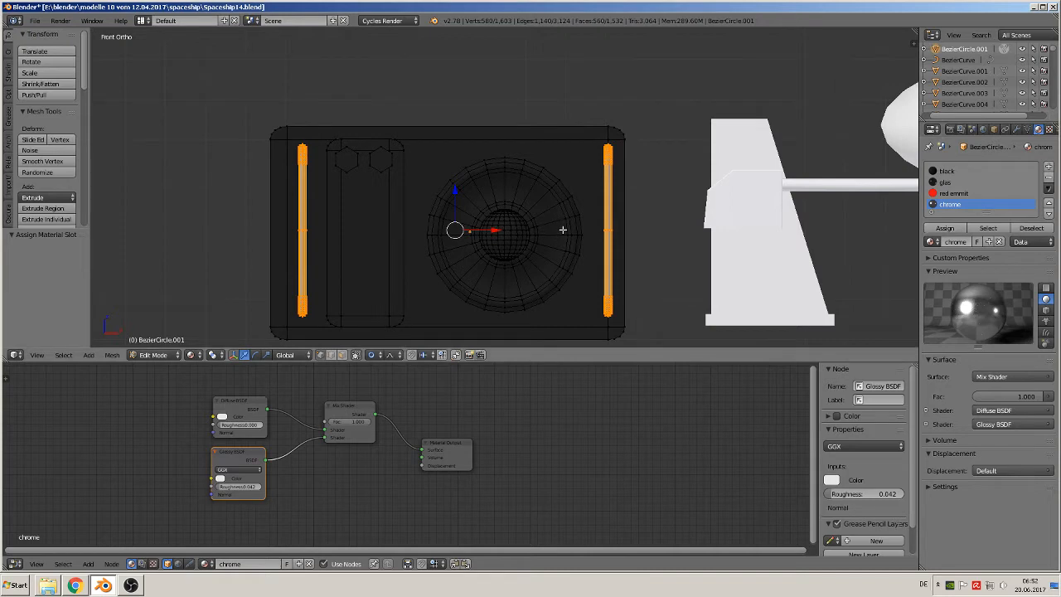
# Step: Select the round dish on the panel with its linked geometry and assign the glas material to it
pyautogui.press('a')
pyautogui.press('l')
pyautogui.moveTo(563, 232); pyautogui.dragTo(485, 300, button='middle')
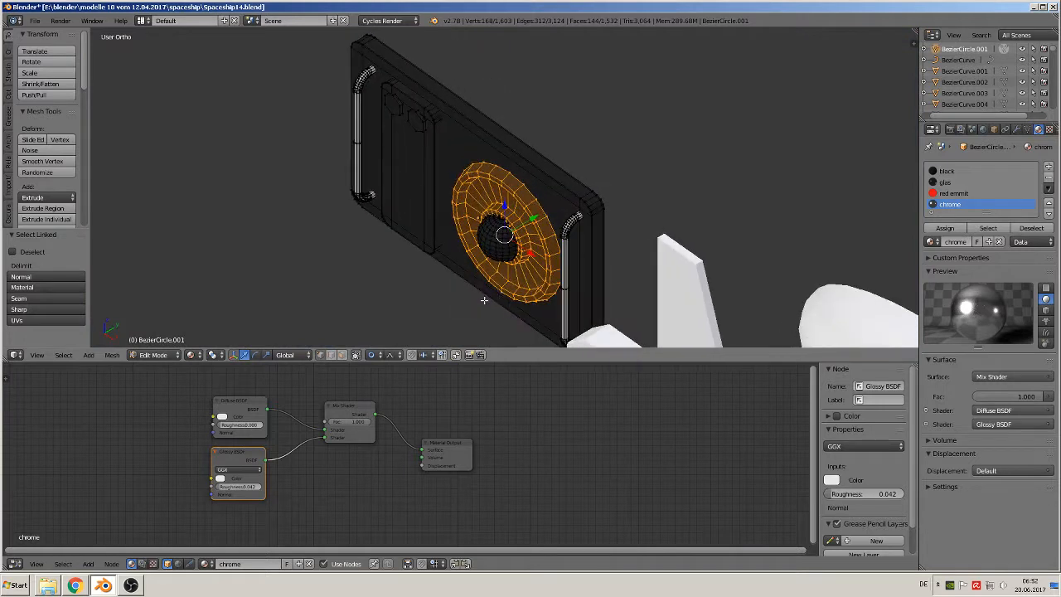
pyautogui.click(944, 182)
pyautogui.click(945, 228)
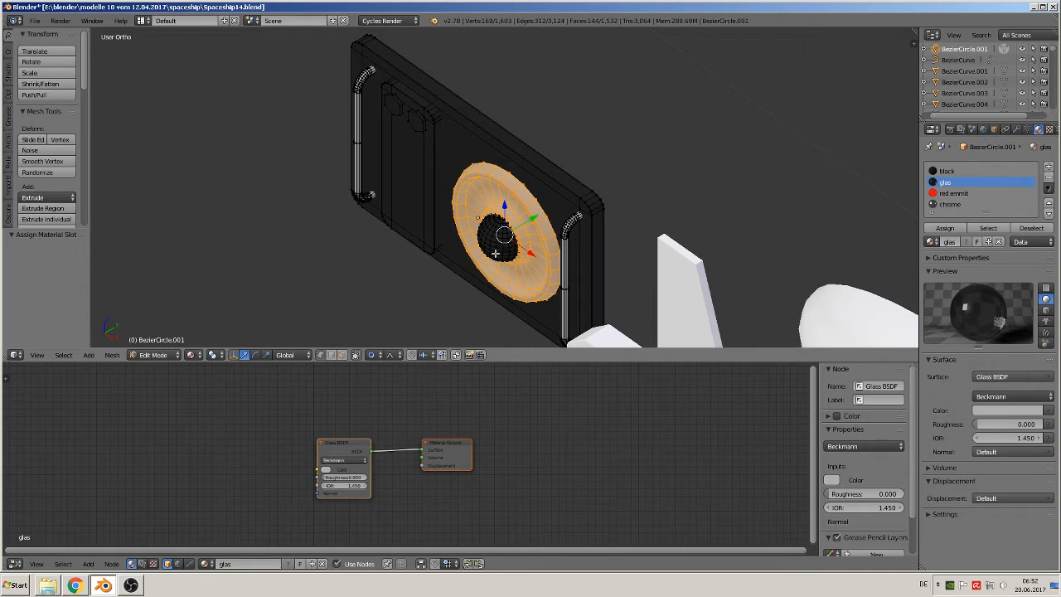
# Step: Disable proportional editing and delete only the large rear face of the panel
pyautogui.press('Tab')
pyautogui.moveTo(498, 249); pyautogui.dragTo(393, 253, button='middle')
pyautogui.press('Tab')
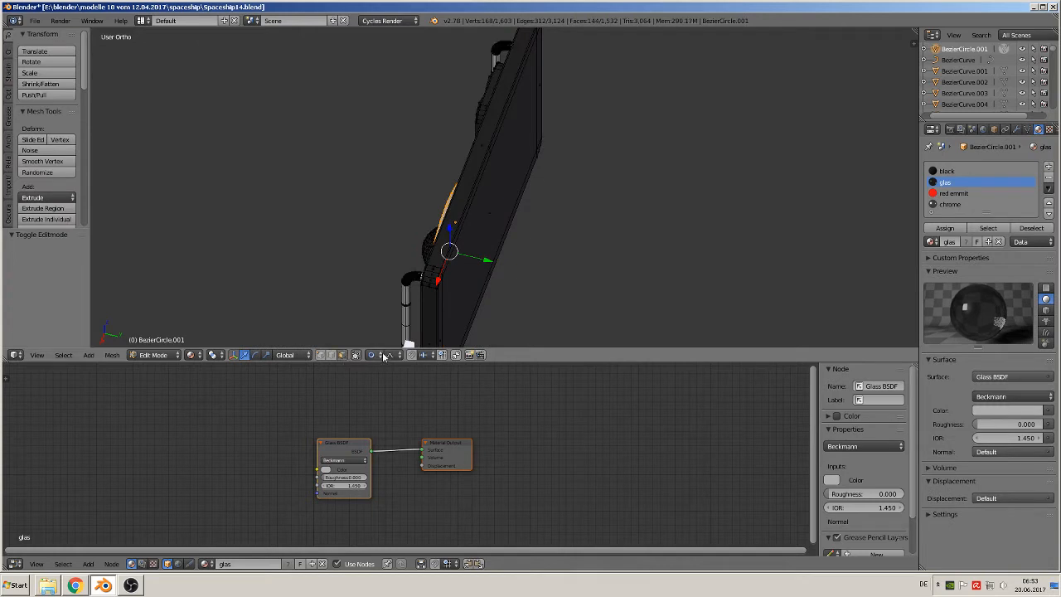
pyautogui.click(378, 354)
pyautogui.click(391, 342)
pyautogui.rightClick(517, 184)
pyautogui.press('x')
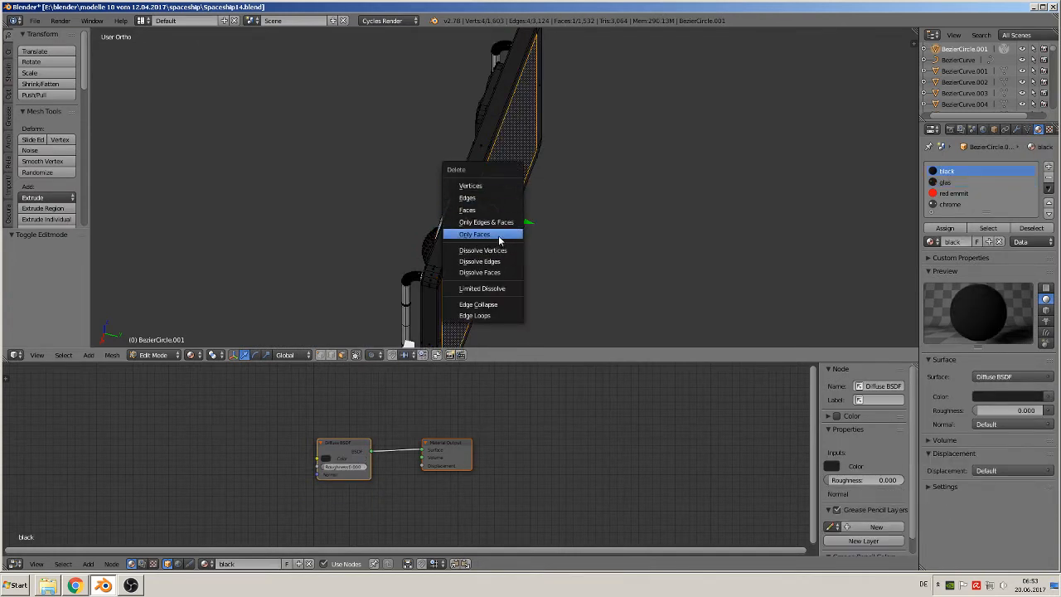
pyautogui.click(500, 234)
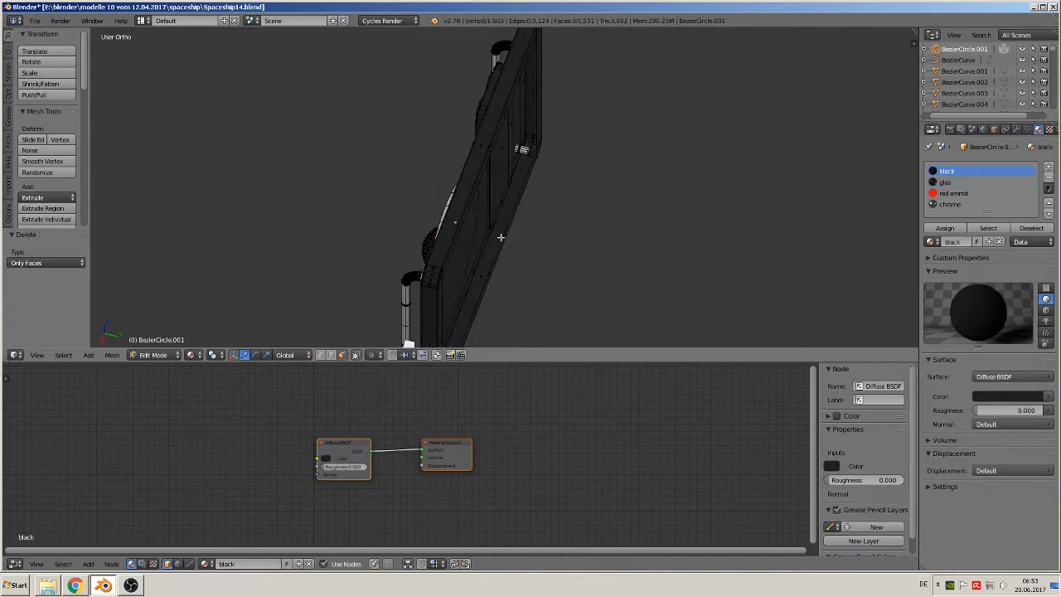
# Step: Select the outer dome in the dish's centre and move it -0.014 along Y, out in front of the dish
pyautogui.moveTo(498, 237); pyautogui.dragTo(599, 241, button='middle')
pyautogui.rightClick(444, 244)
pyautogui.scroll(3, 599, 241)
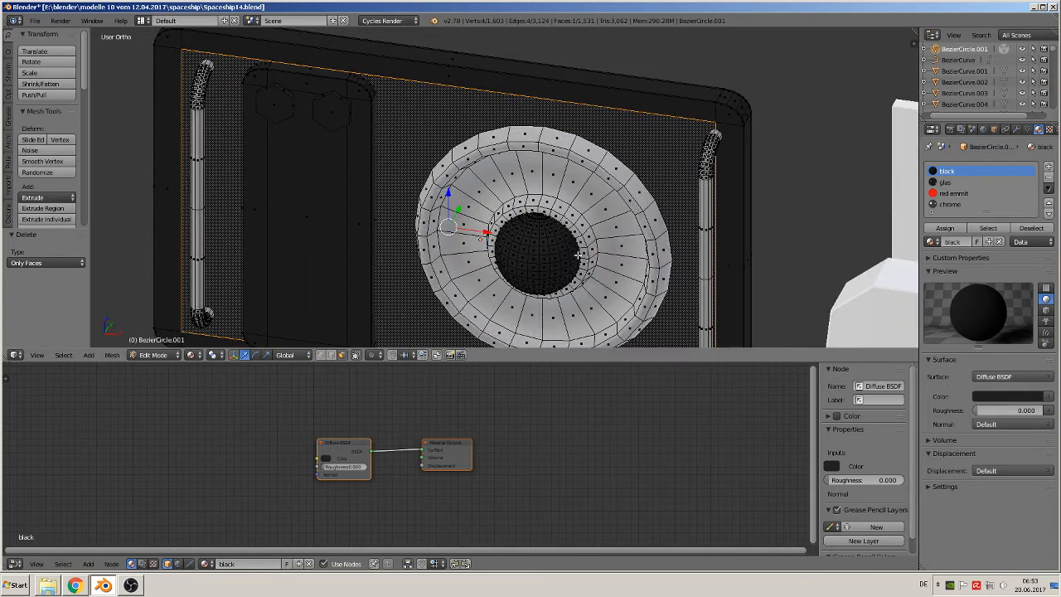
pyautogui.press('a')
pyautogui.press('l')
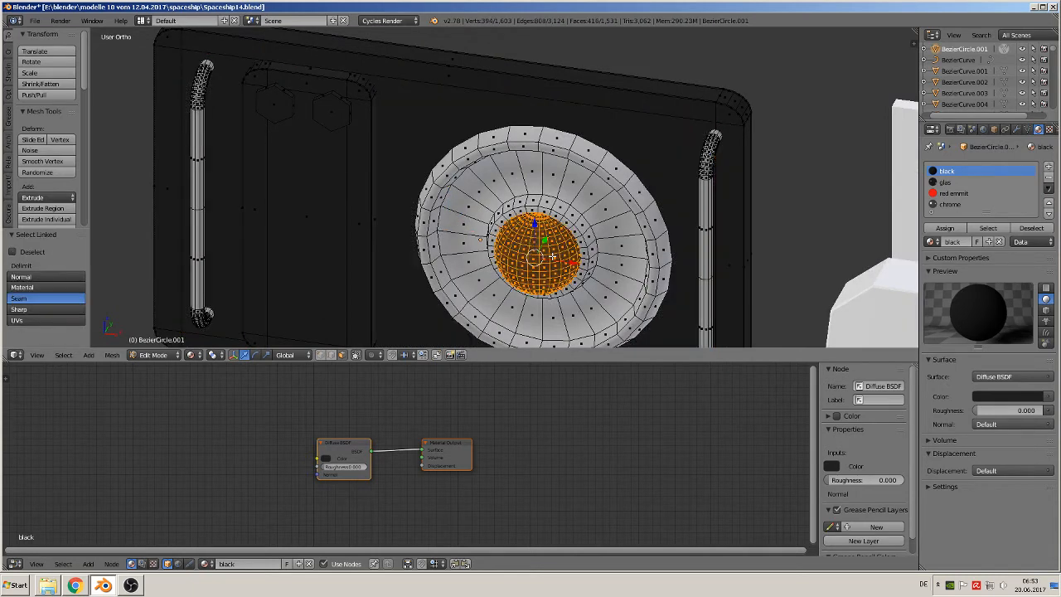
pyautogui.moveTo(552, 256); pyautogui.dragTo(524, 276, button='middle')
pyautogui.moveTo(573, 255); pyautogui.dragTo(476, 266)
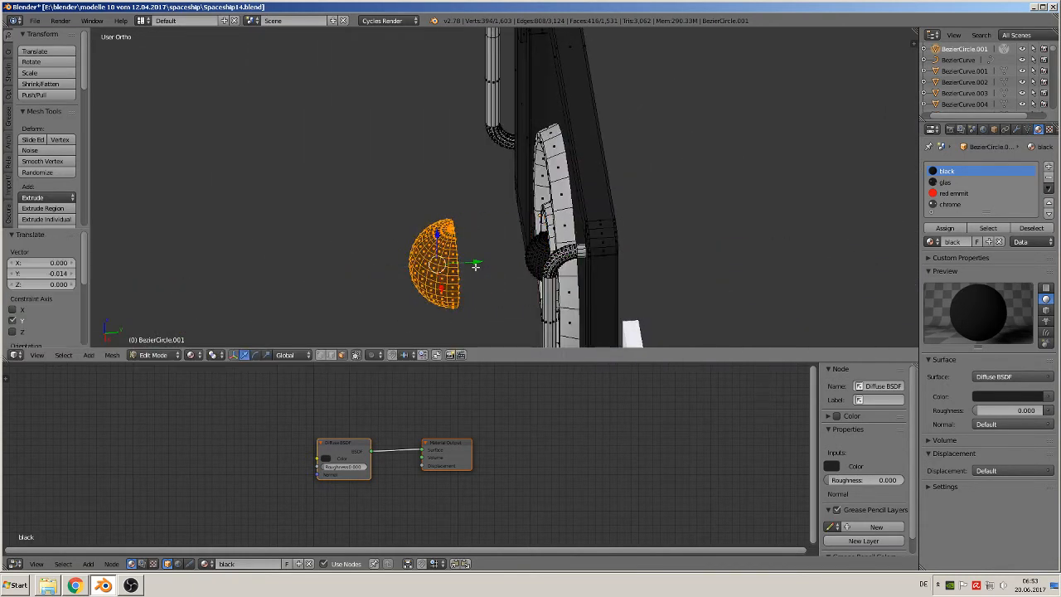
pyautogui.moveTo(507, 267); pyautogui.dragTo(523, 224, button='middle')
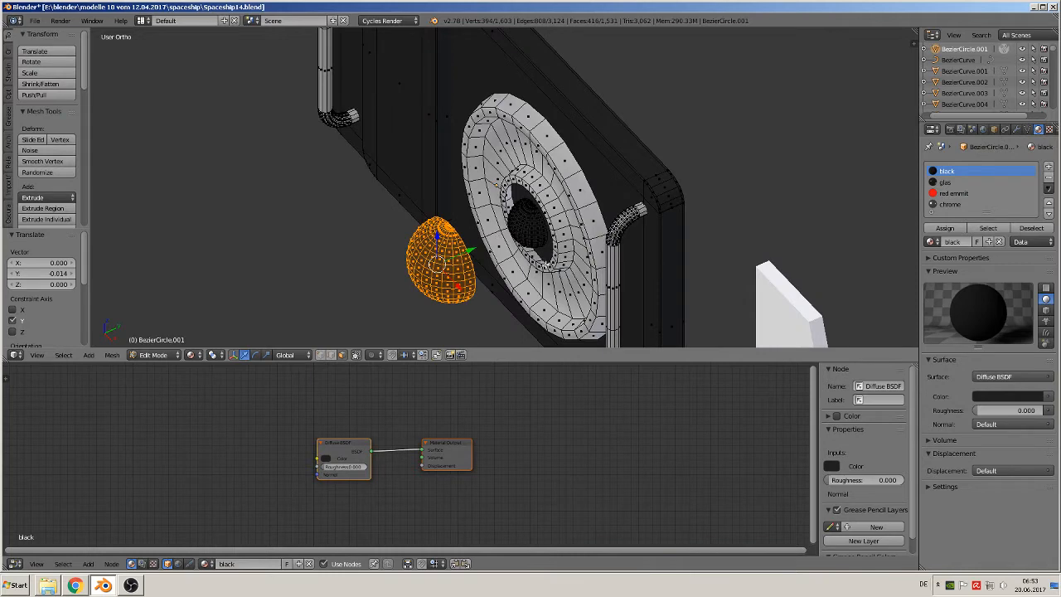
pyautogui.scroll(1, 475, 294)
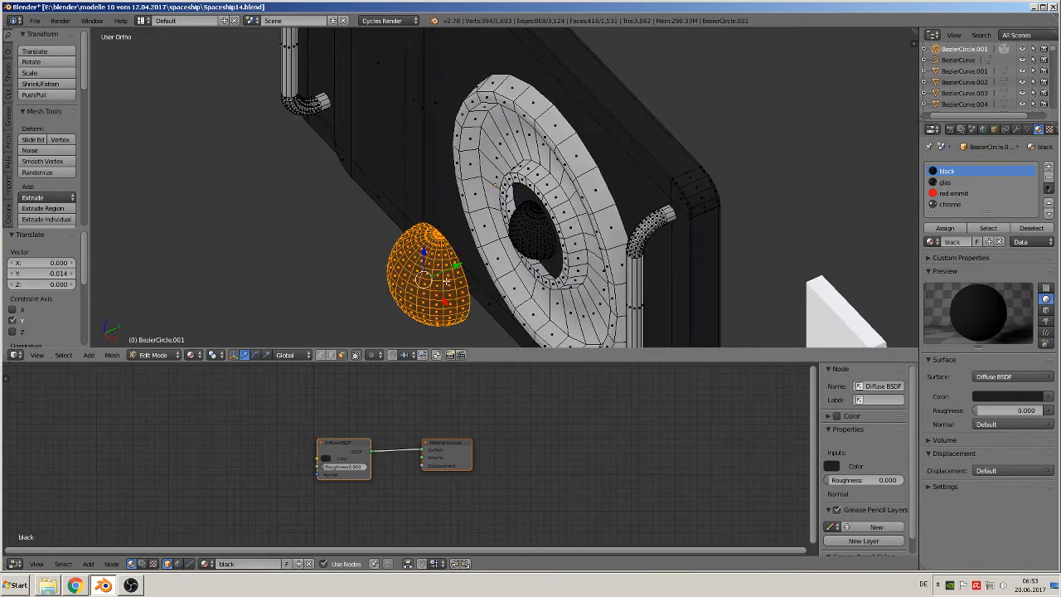
# Step: Assign the glas material to the pulled-out dome and briefly check it in the rendered view
pyautogui.click(944, 183)
pyautogui.click(948, 229)
pyautogui.moveTo(661, 312)
pyautogui.mouseDown(button='middle')
pyautogui.moveTo(555, 301)
pyautogui.moveTo(562, 297)
pyautogui.mouseUp(button='middle')
pyautogui.hotkey('shift', 'z')
pyautogui.hotkey('shift', 'z')
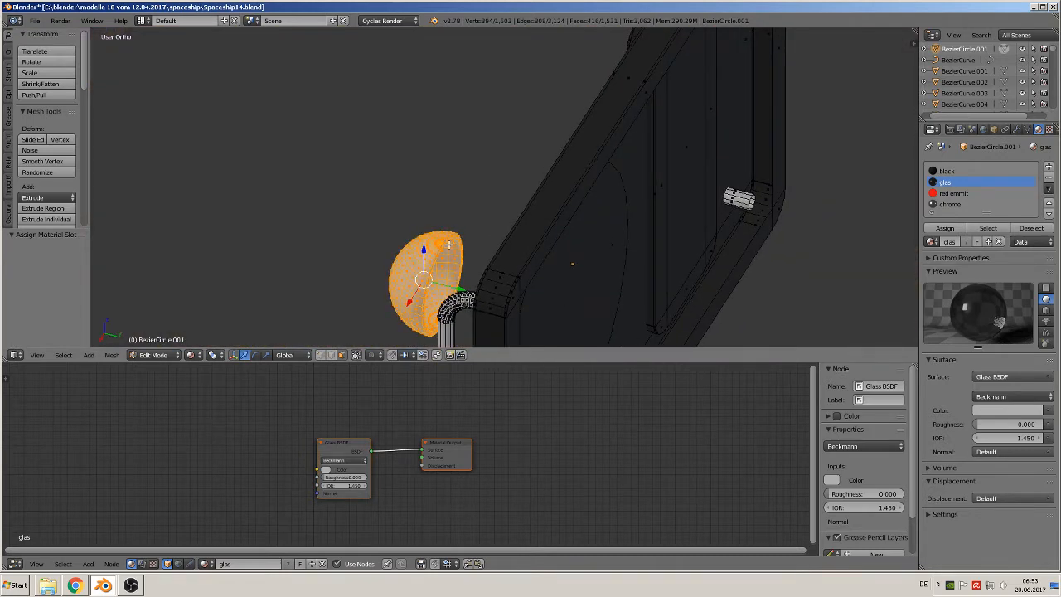
pyautogui.moveTo(449, 244); pyautogui.dragTo(560, 248, button='middle')
# Step: Select the small inner sphere in the dish's centre and assign the red emmit material to it
pyautogui.press('a')
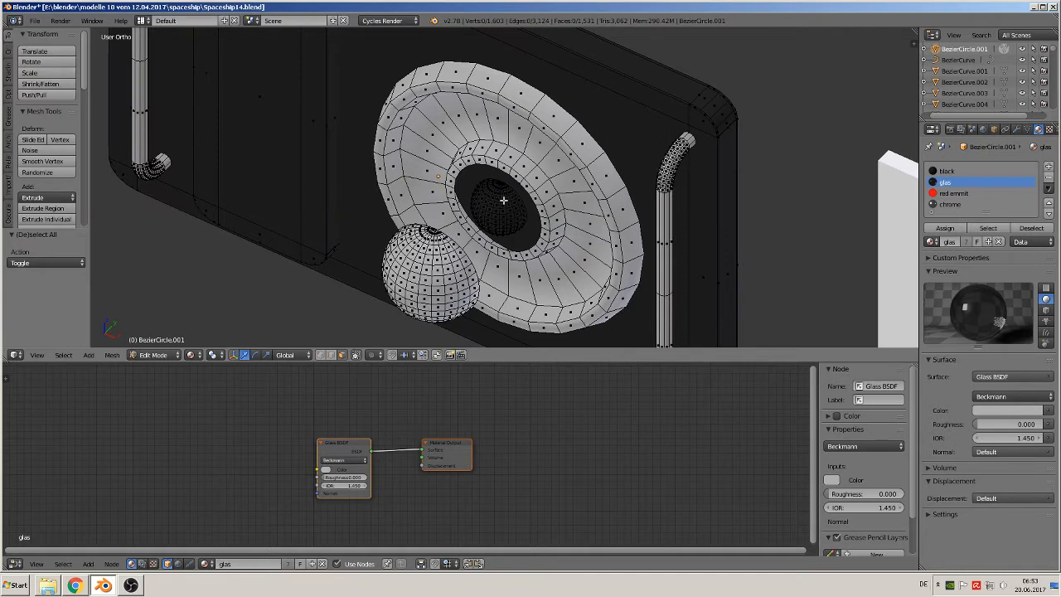
pyautogui.press('l')
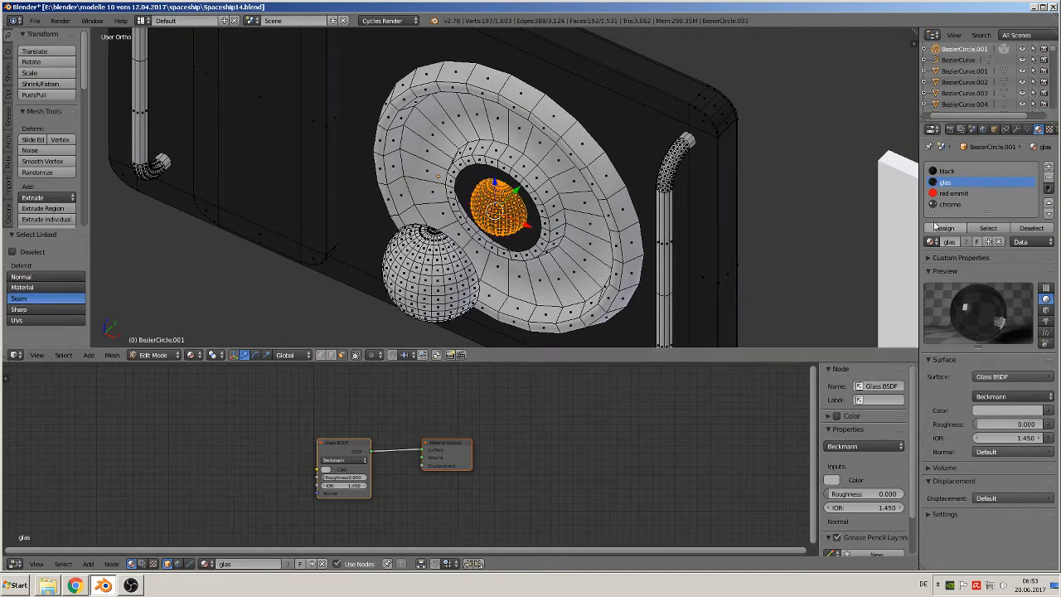
pyautogui.click(952, 194)
pyautogui.click(945, 228)
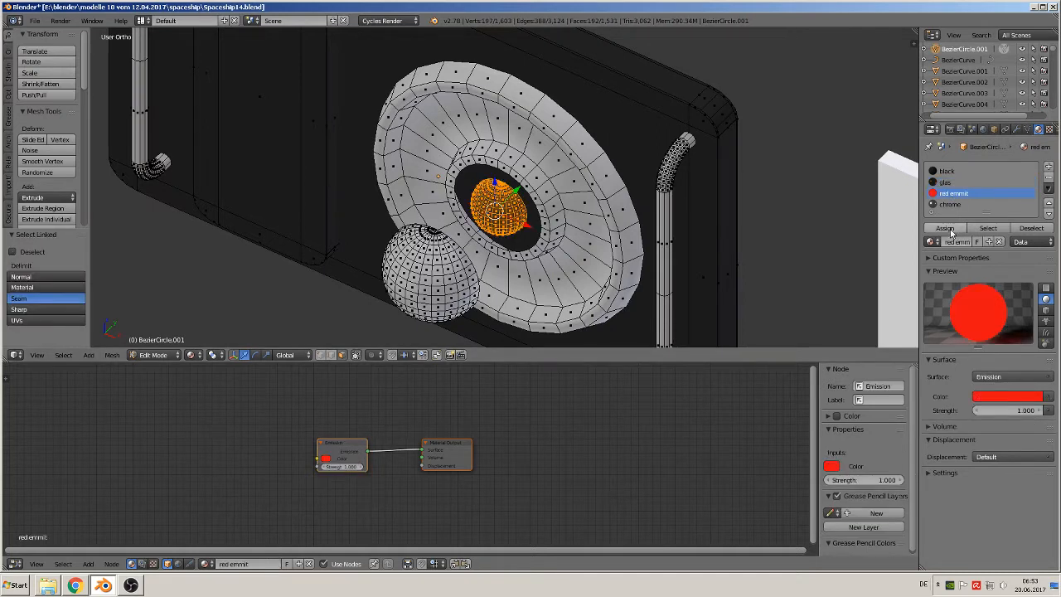
pyautogui.press('Tab')
pyautogui.press('Tab')
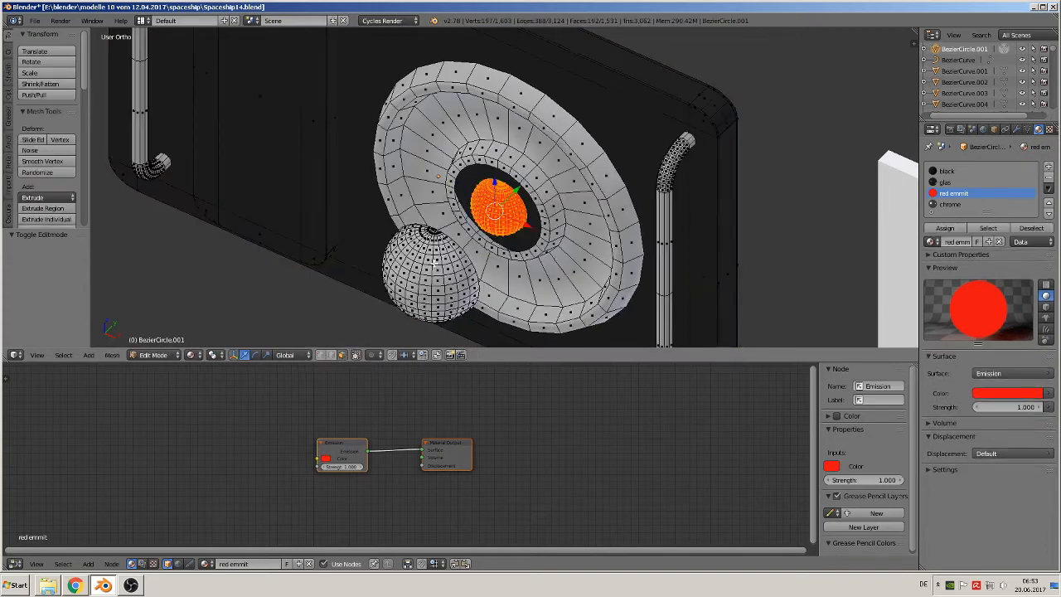
# Step: Move the glas dome back along Y over the red sphere and return to Object Mode
pyautogui.press('a')
pyautogui.press('l')
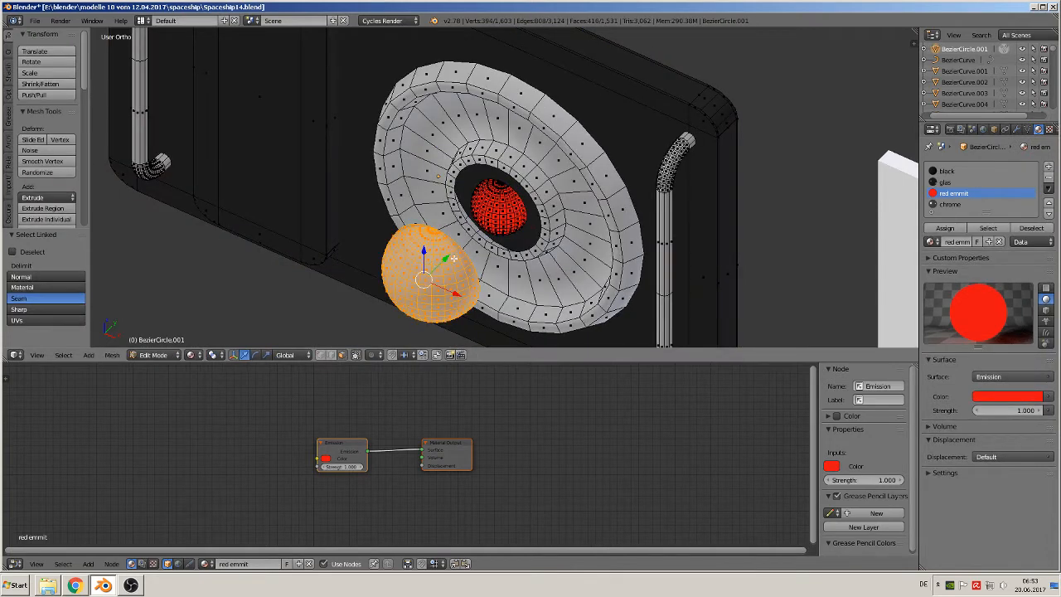
pyautogui.moveTo(439, 264); pyautogui.dragTo(503, 200)
pyautogui.press('a')
pyautogui.scroll(2, 489, 230)
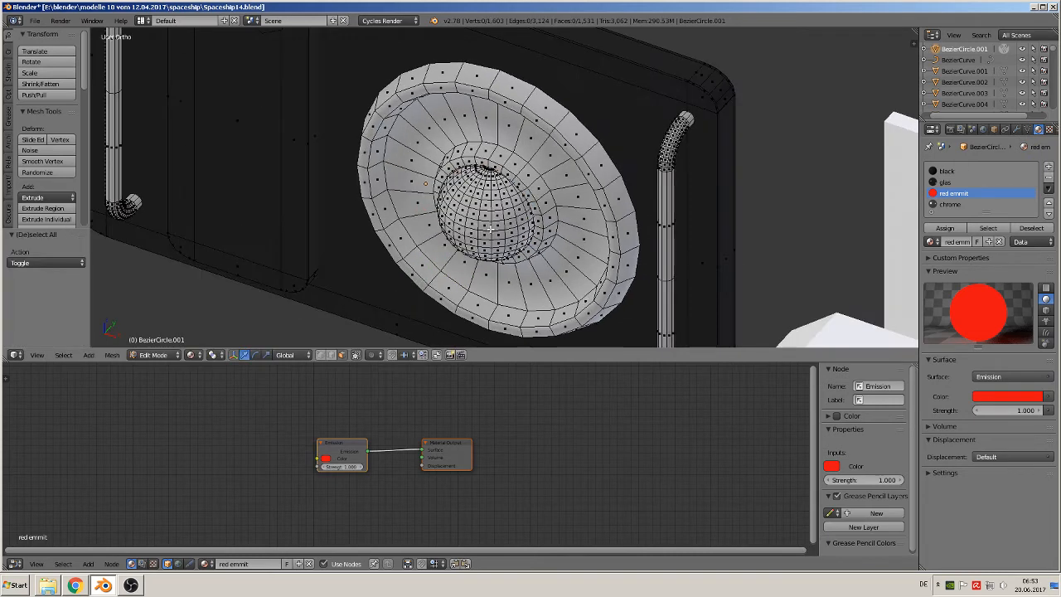
pyautogui.press('Tab')
pyautogui.moveTo(500, 242); pyautogui.dragTo(508, 219, button='middle')
pyautogui.scroll(-4, 507, 220)
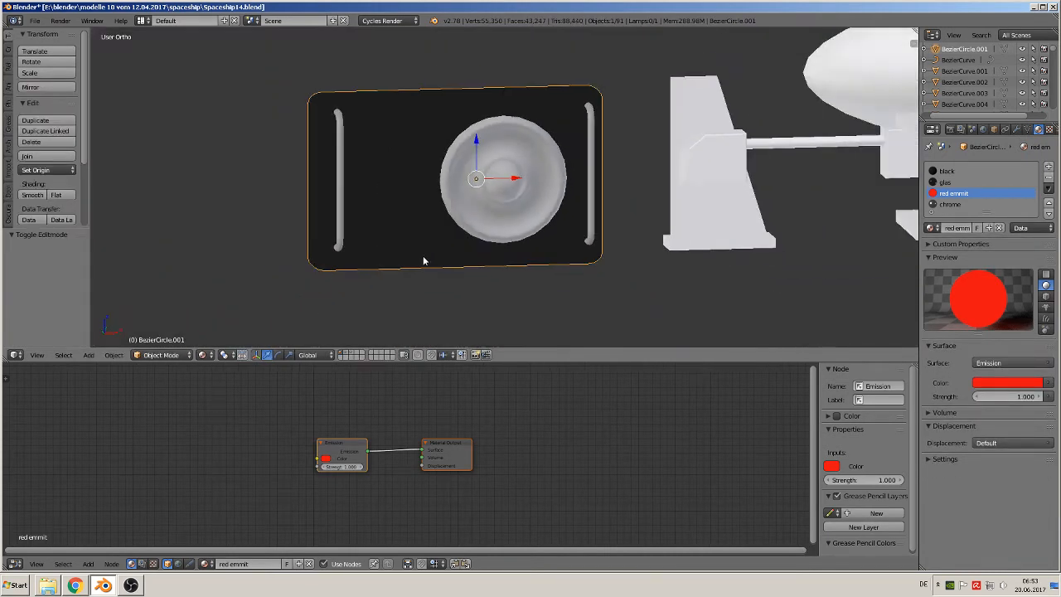
pyautogui.moveTo(349, 160); pyautogui.dragTo(351, 131, button='middle')
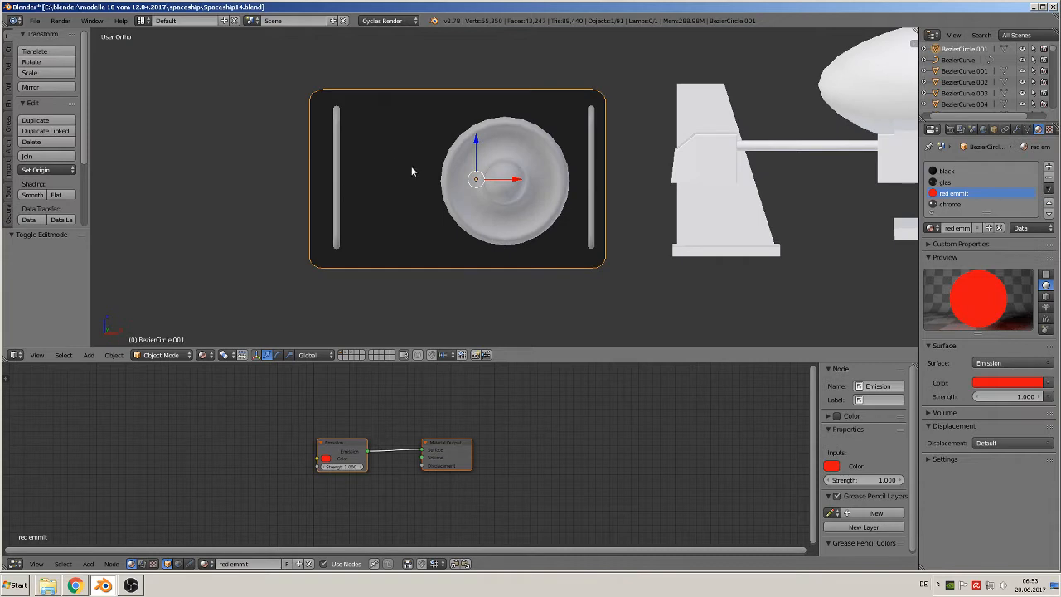
# Step: In front view, move the finished panel about 0.529 in X and 0.300 in Z, next to the wing tip
pyautogui.scroll(-6, 412, 171)
pyautogui.press('KP_1')
pyautogui.scroll(-6, 519, 218)
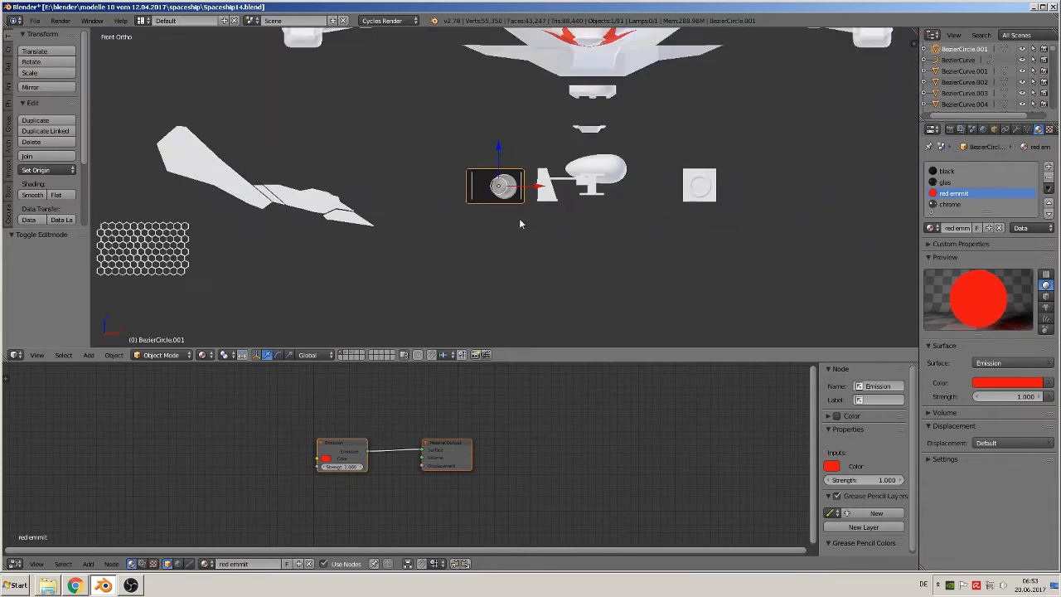
pyautogui.keyDown('shift'); pyautogui.moveTo(524, 229); pyautogui.dragTo(441, 282, button='middle'); pyautogui.keyUp('shift')
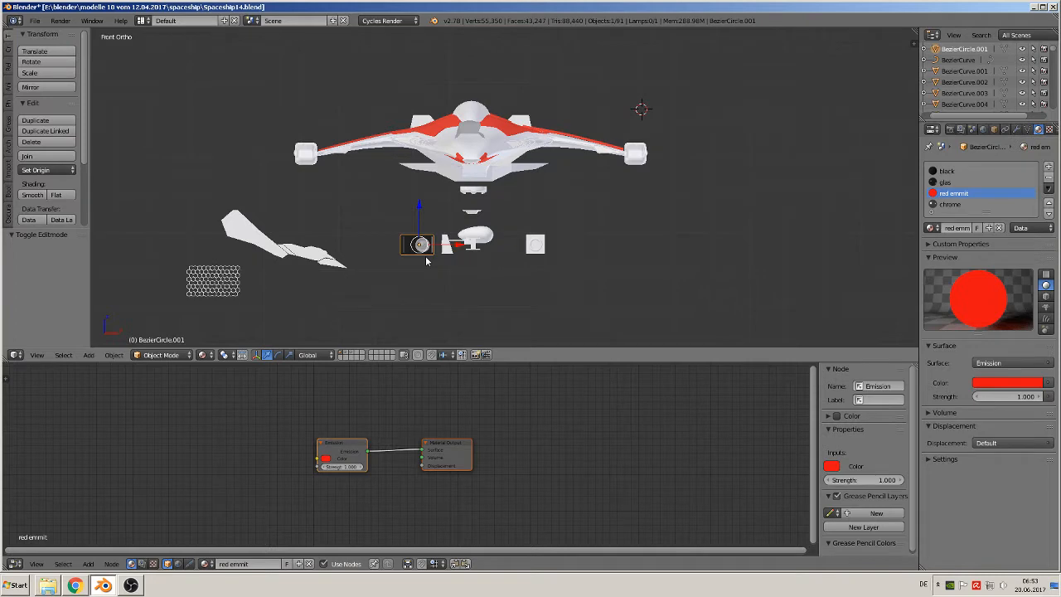
pyautogui.press('g')
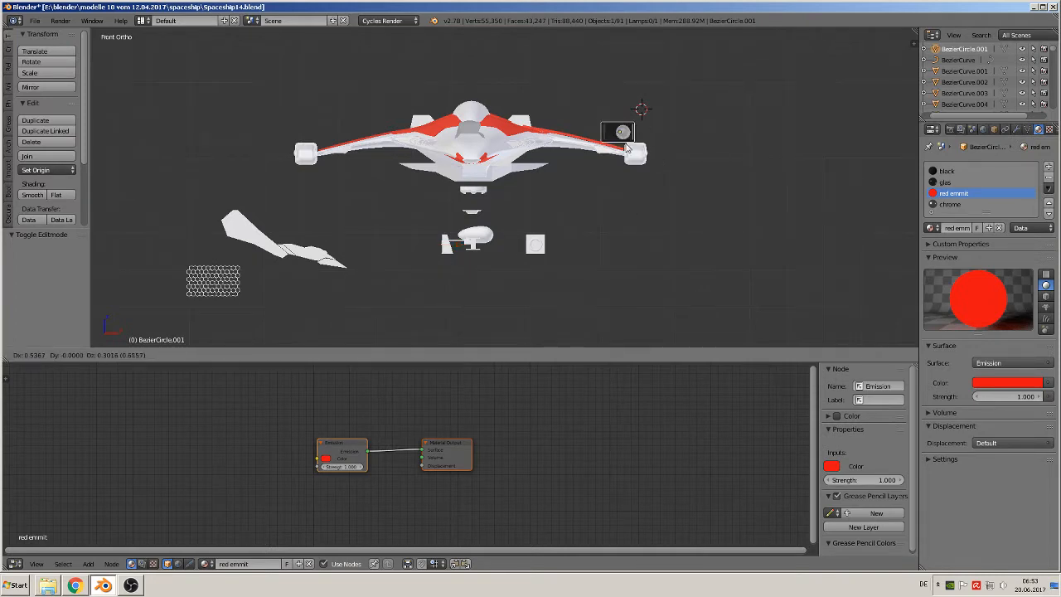
pyautogui.click(625, 146)
# Step: In top view, move the panel about 0.806 along Y onto the wing beside the wing-tip pod
pyautogui.press('KP_7')
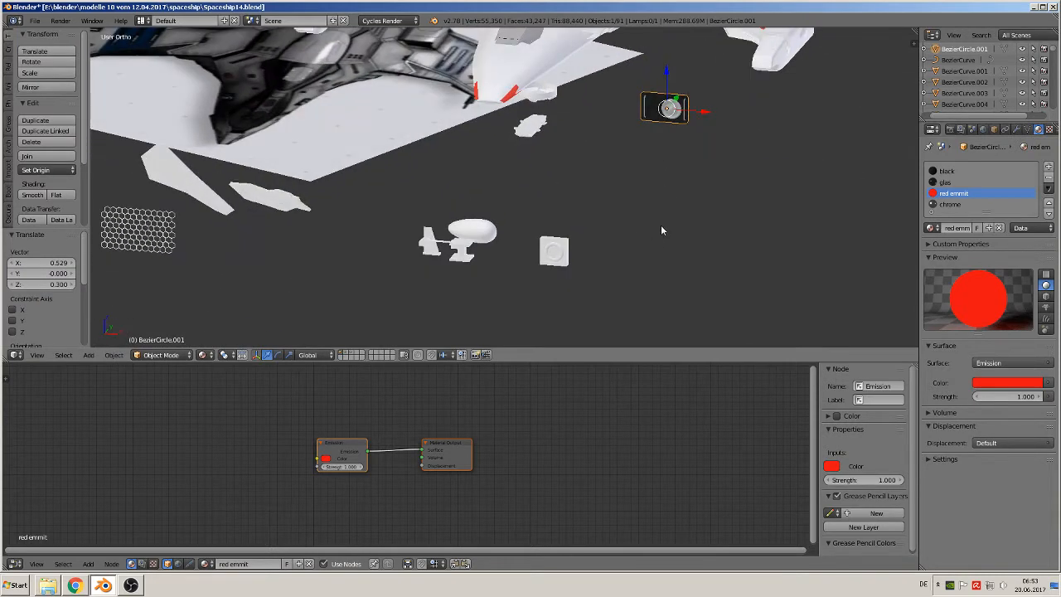
pyautogui.scroll(-2, 663, 223)
pyautogui.keyDown('shift'); pyautogui.moveTo(567, 162); pyautogui.dragTo(525, 287, button='middle'); pyautogui.keyUp('shift')
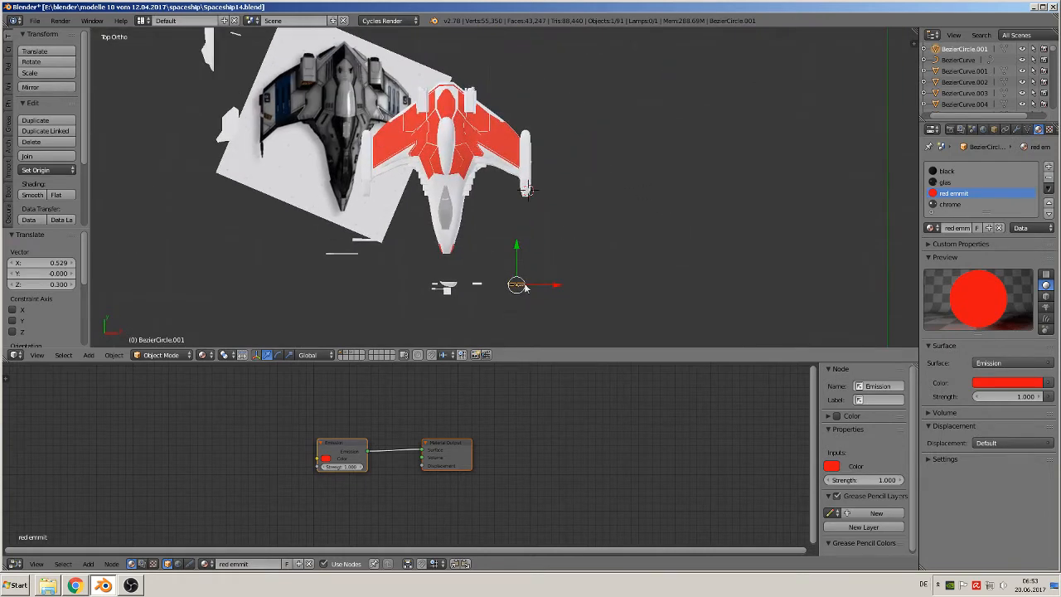
pyautogui.moveTo(515, 253); pyautogui.dragTo(515, 109)
# Step: Rotate the panel 90° and another 180° about X, and 90° about Z, to lie face up alongside the wing-tip pod
pyautogui.scroll(5, 562, 188)
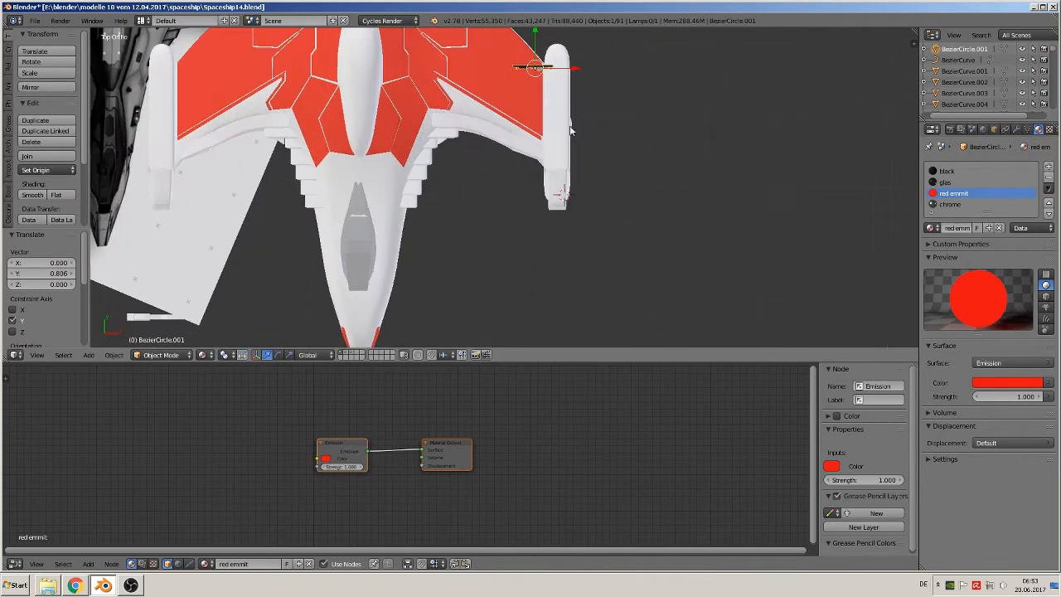
pyautogui.keyDown('shift'); pyautogui.moveTo(570, 126); pyautogui.dragTo(553, 249, button='middle'); pyautogui.keyUp('shift')
pyautogui.scroll(5, 553, 252)
pyautogui.write('r')
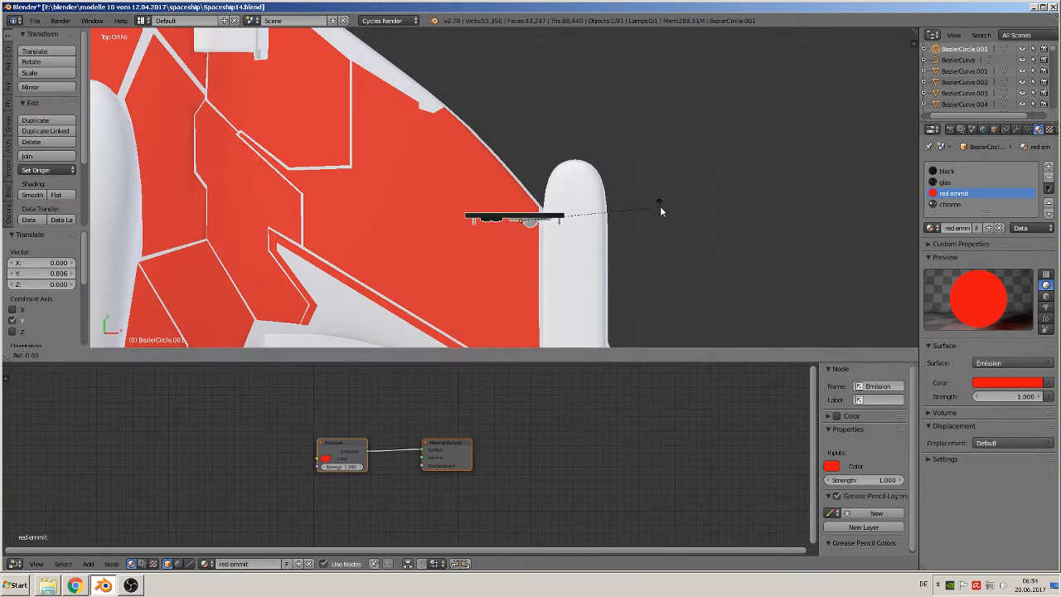
pyautogui.write('x90')
pyautogui.press('Return')
pyautogui.write('r')
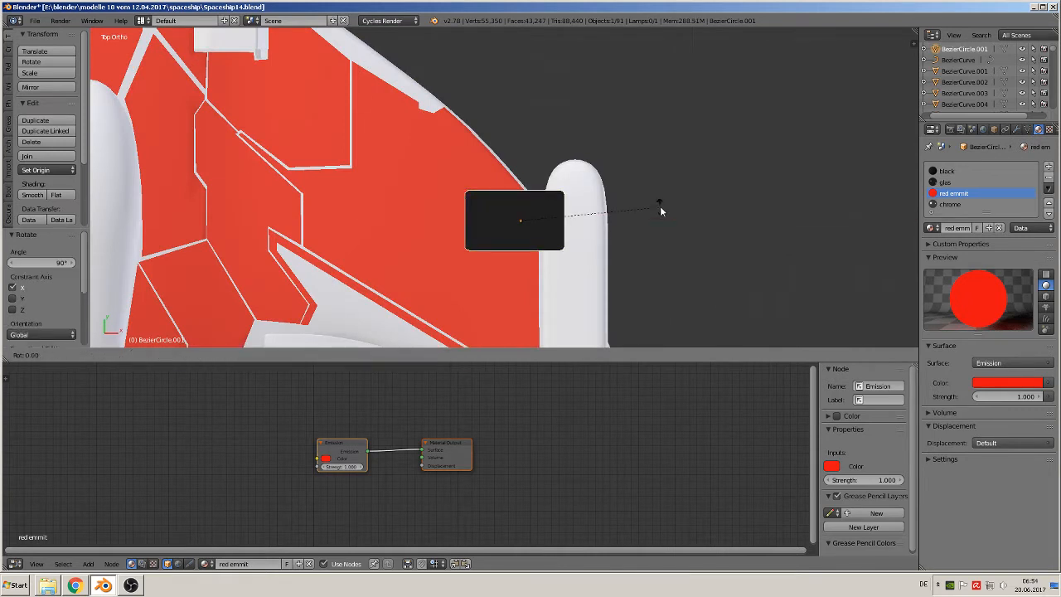
pyautogui.write('x180')
pyautogui.press('Return')
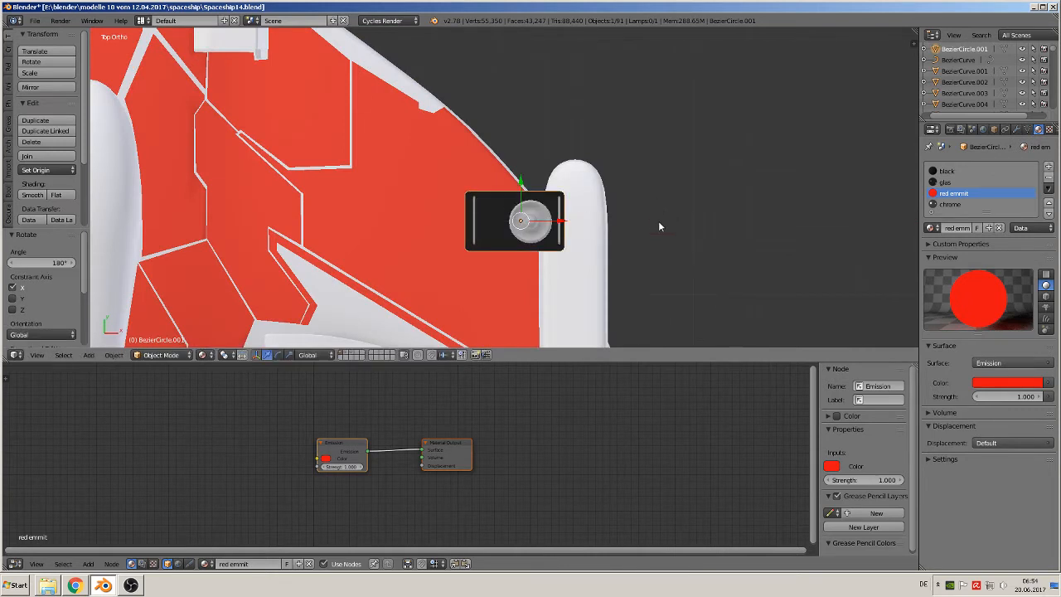
pyautogui.write('rz90')
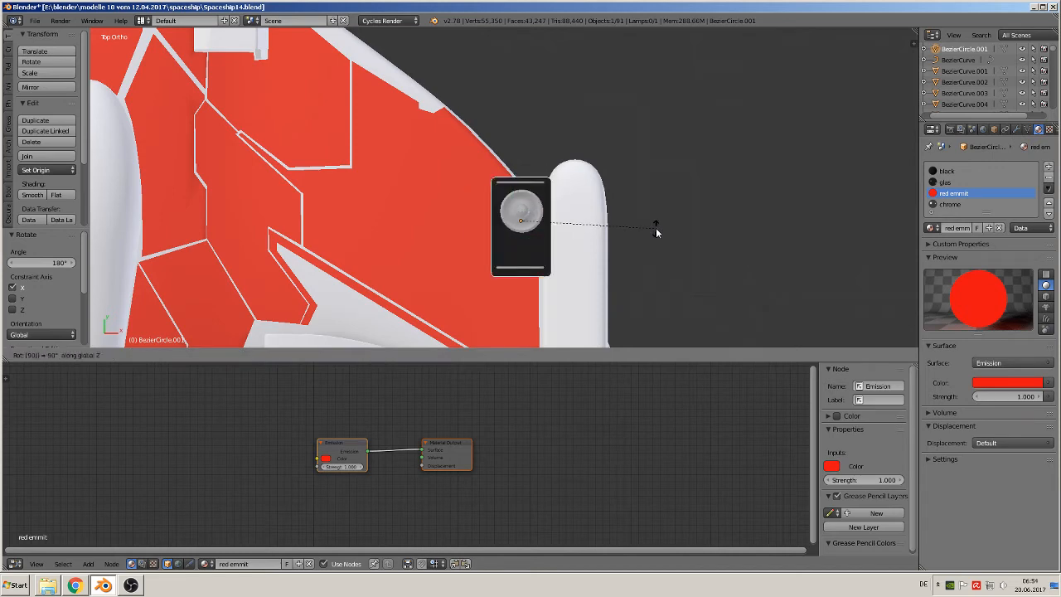
pyautogui.press('Return')
# Step: Scale the panel to about 0.4 of its size and nudge it along X and Y beside the wing-tip pod
pyautogui.press('s')
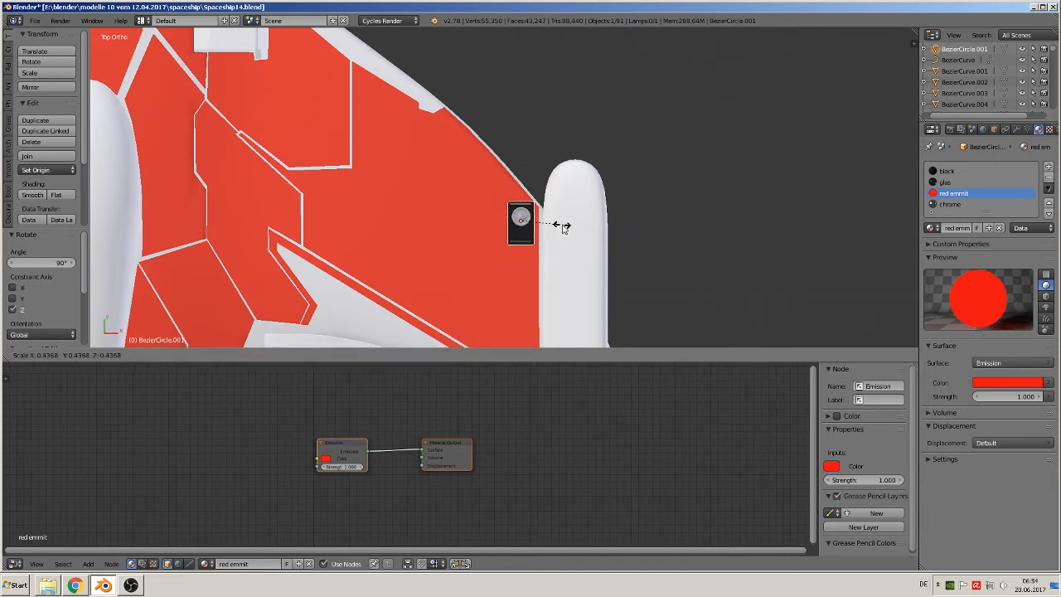
pyautogui.click(561, 225)
pyautogui.scroll(1, 567, 230)
pyautogui.moveTo(575, 231); pyautogui.dragTo(567, 233)
pyautogui.moveTo(521, 193); pyautogui.dragTo(521, 203)
# Step: Adjust the panel's height along Z so it sits close to the wing surface
pyautogui.moveTo(524, 265); pyautogui.dragTo(523, 198, button='middle')
pyautogui.press('g')
pyautogui.press('z')
pyautogui.moveTo(528, 253); pyautogui.dragTo(529, 255)
pyautogui.moveTo(528, 255); pyautogui.dragTo(592, 252, button='middle')
pyautogui.moveTo(521, 258); pyautogui.dragTo(520, 254)
pyautogui.click(522, 253)
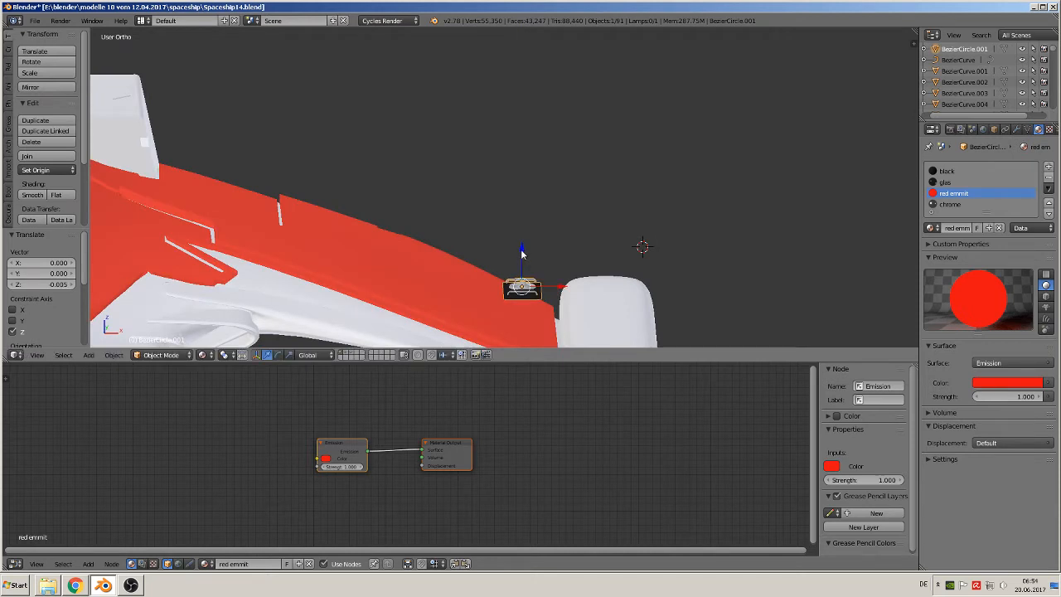
# Step: Make a linked duplicate of the panel and move it about 0.042 up along Z
pyautogui.moveTo(524, 251); pyautogui.dragTo(681, 212, button='middle')
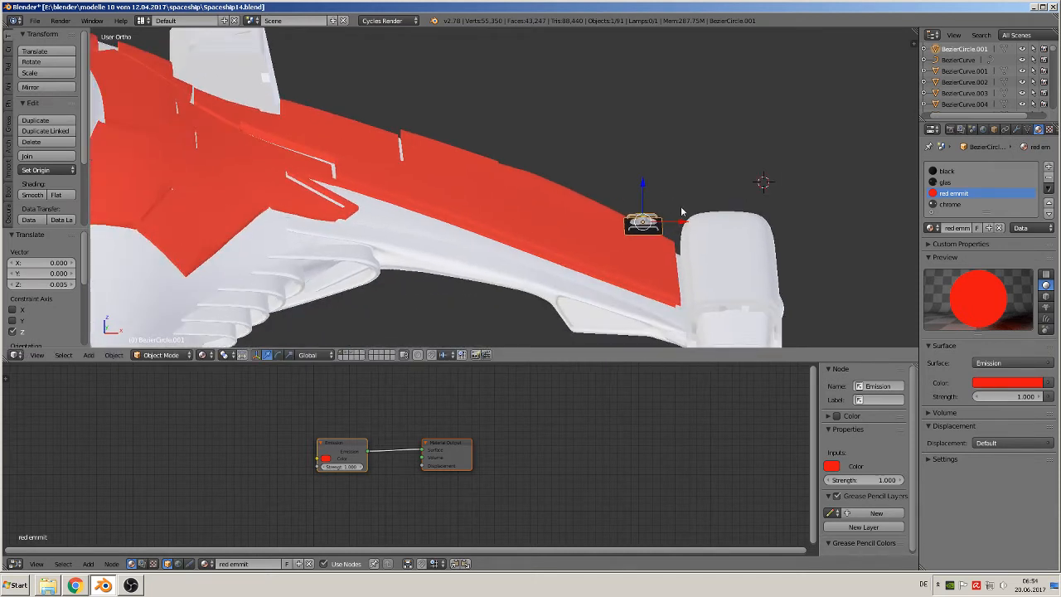
pyautogui.hotkey('alt', 'd')
pyautogui.press('z')
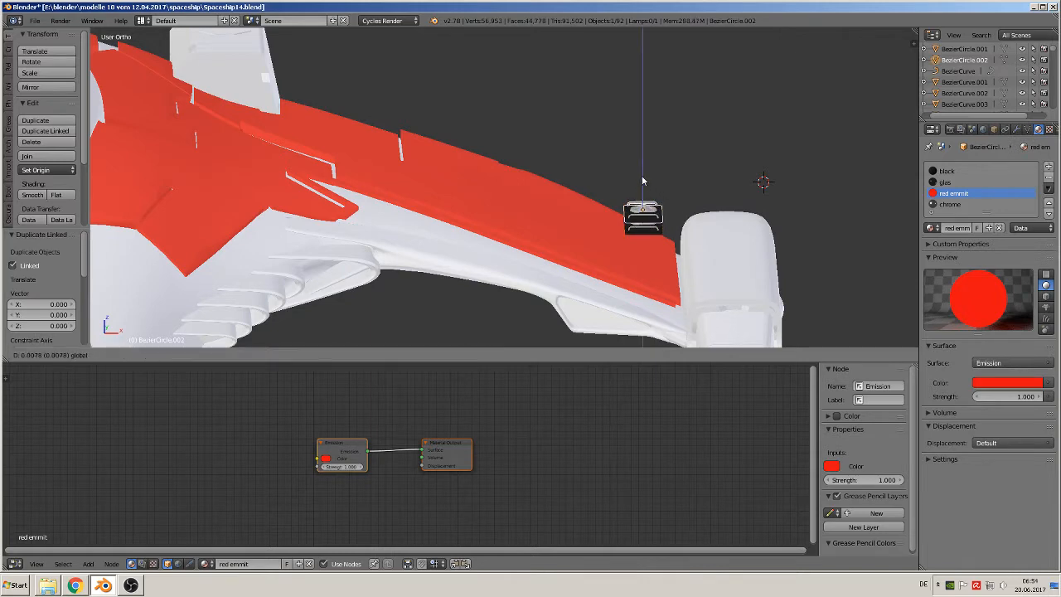
pyautogui.click(658, 197)
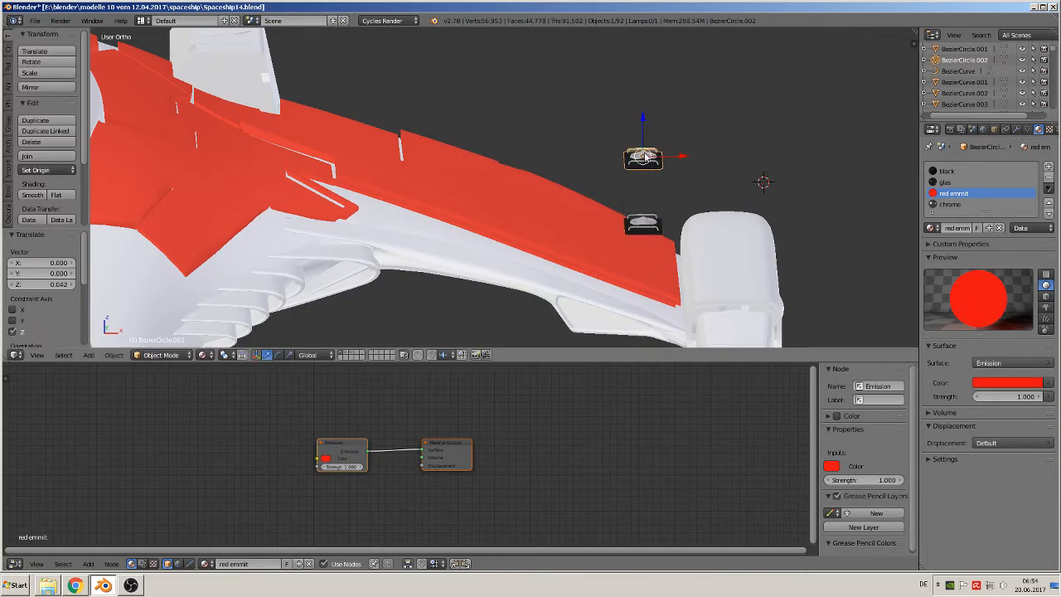
# Step: Select the original lower panel, tilt it about 16.3° to the wing's slope and lower it 0.006 along Z
pyautogui.rightClick(653, 229)
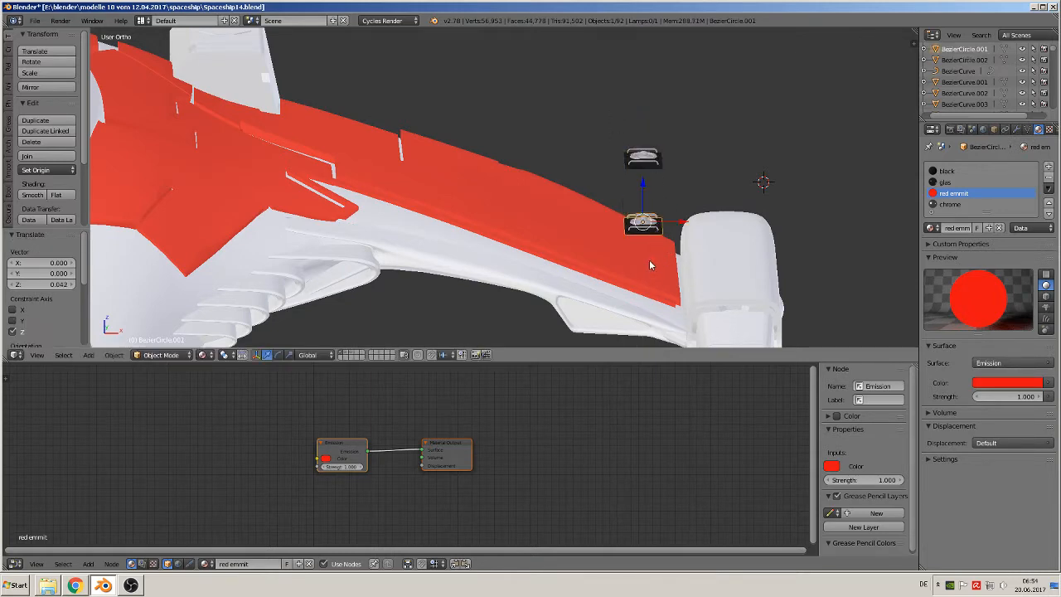
pyautogui.moveTo(653, 230); pyautogui.dragTo(655, 248, button='middle')
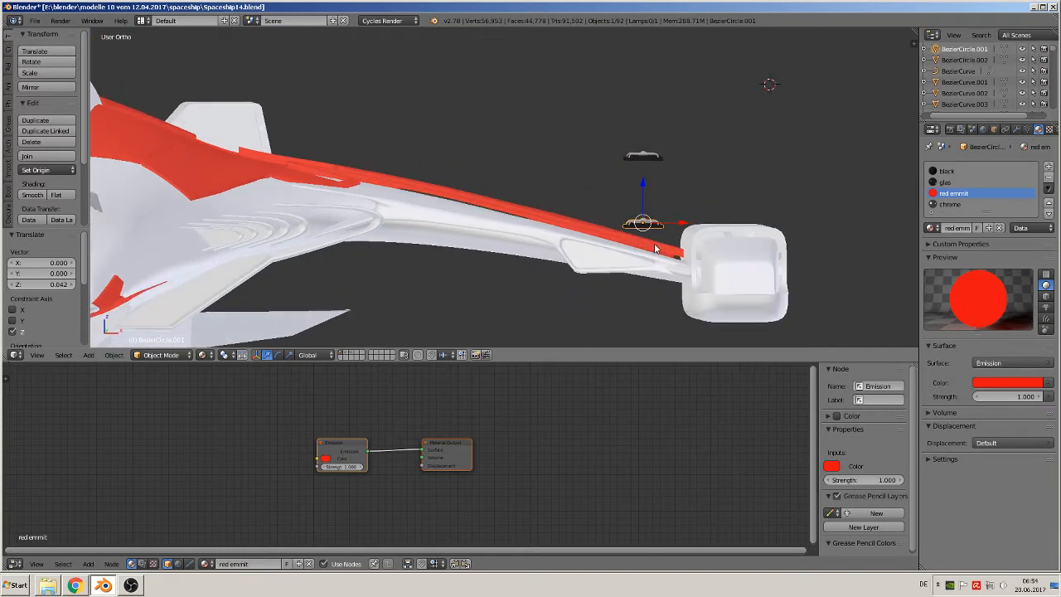
pyautogui.press('r')
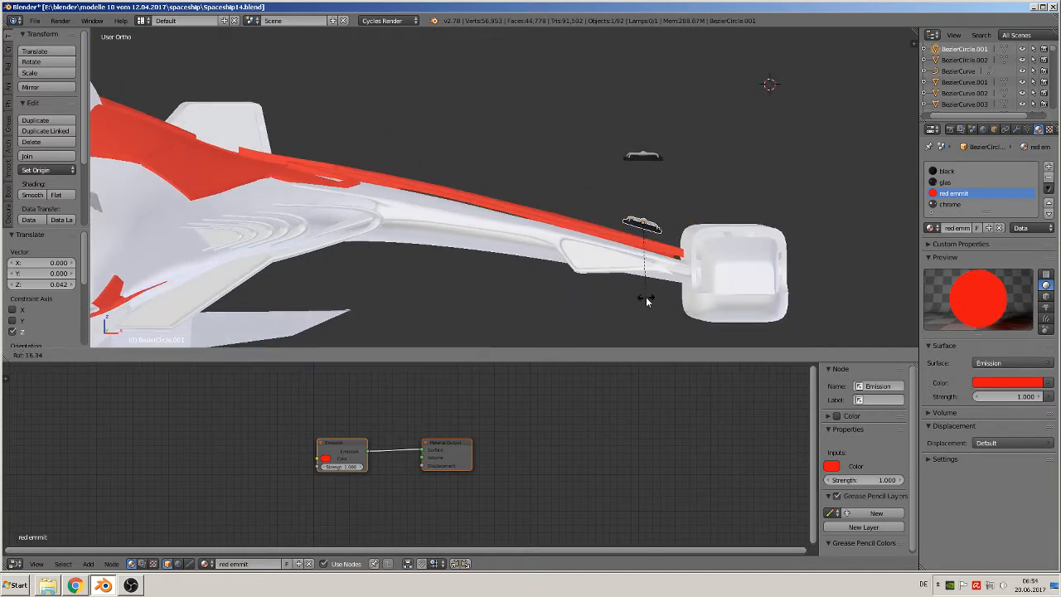
pyautogui.click(649, 278)
pyautogui.press('g')
pyautogui.press('z')
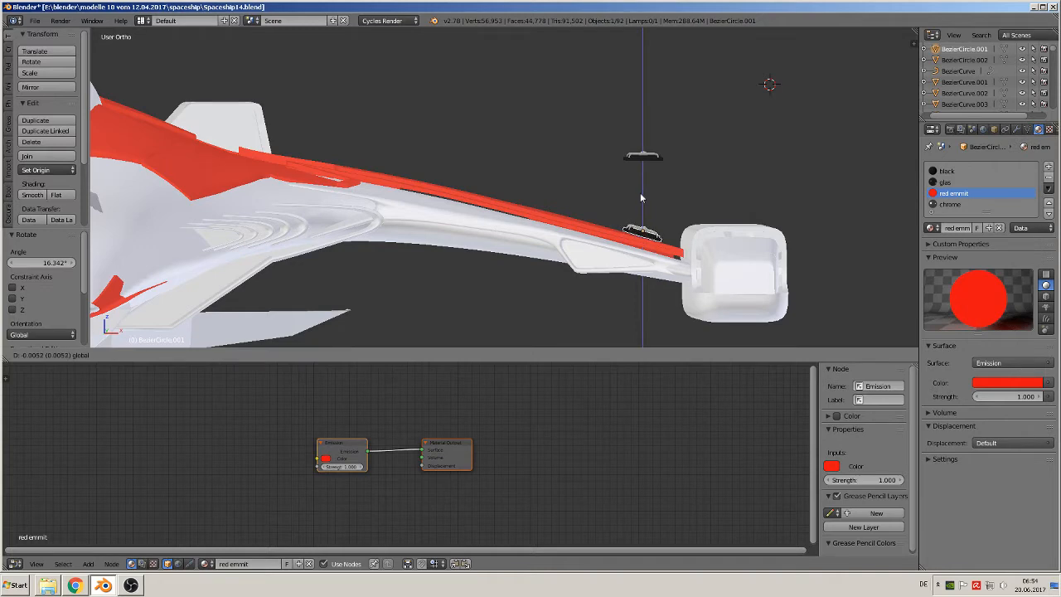
pyautogui.click(641, 197)
# Step: Fine-tune the lower panel's tilt by about -1.27° and lower it about 0.0003 along Z against the wing
pyautogui.press('r')
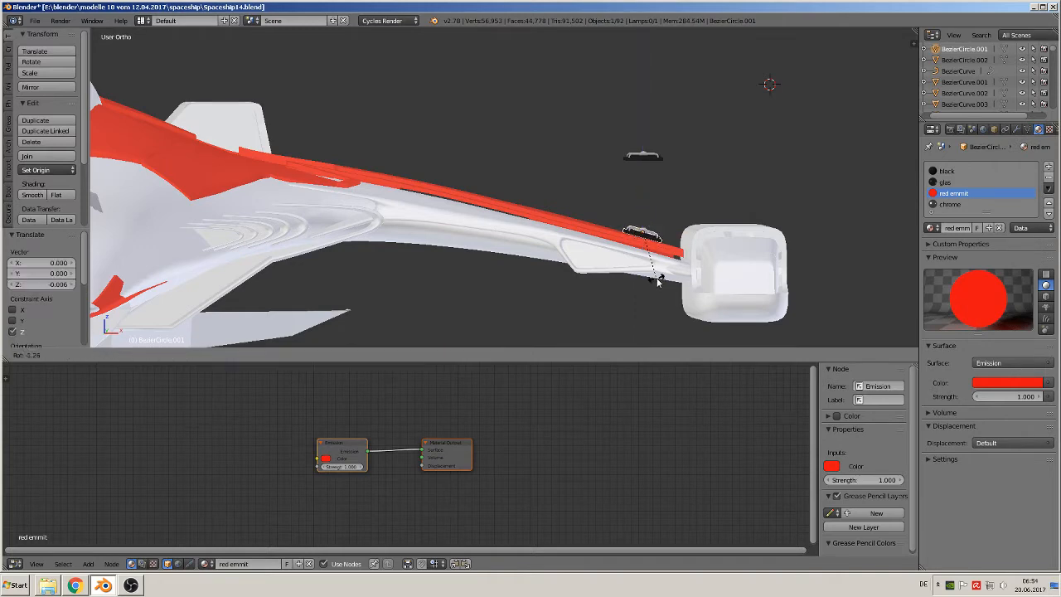
pyautogui.click(660, 249)
pyautogui.press('g')
pyautogui.press('z')
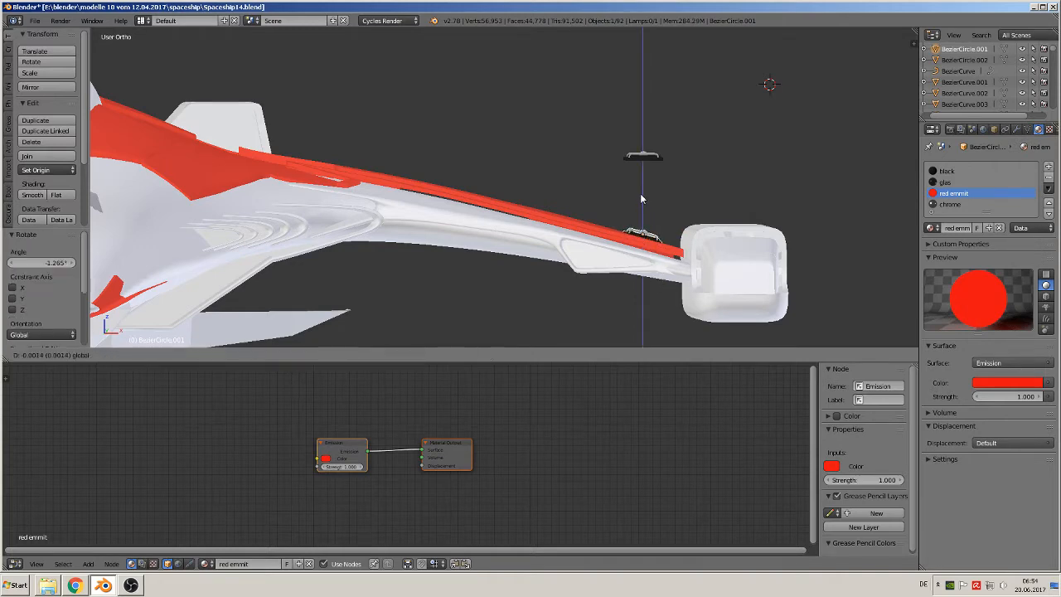
pyautogui.click(640, 192)
# Step: Select the upper duplicate panel and move it about -0.744 along X over the opposite wing
pyautogui.moveTo(641, 192); pyautogui.dragTo(616, 274, button='middle')
pyautogui.scroll(-3, 620, 274)
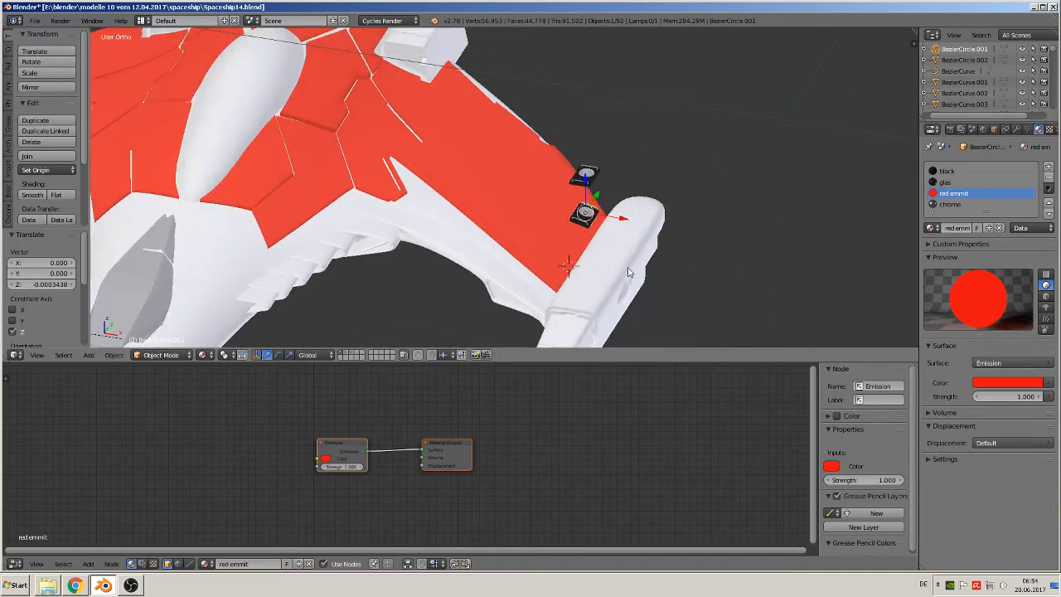
pyautogui.rightClick(590, 174)
pyautogui.scroll(-3, 599, 253)
pyautogui.scroll(-2, 599, 252)
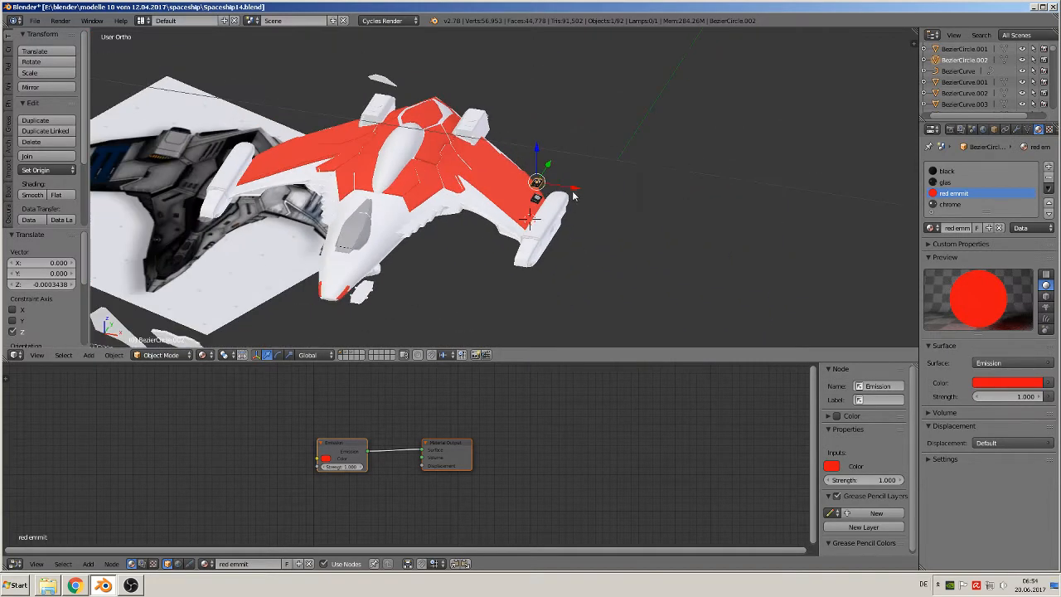
pyautogui.press('g')
pyautogui.press('x')
pyautogui.click(311, 173)
# Step: In top view, move the duplicate panel about -0.029 along X, closer to the opposite wing-tip pod
pyautogui.press('KP_7')
pyautogui.scroll(5, 307, 176)
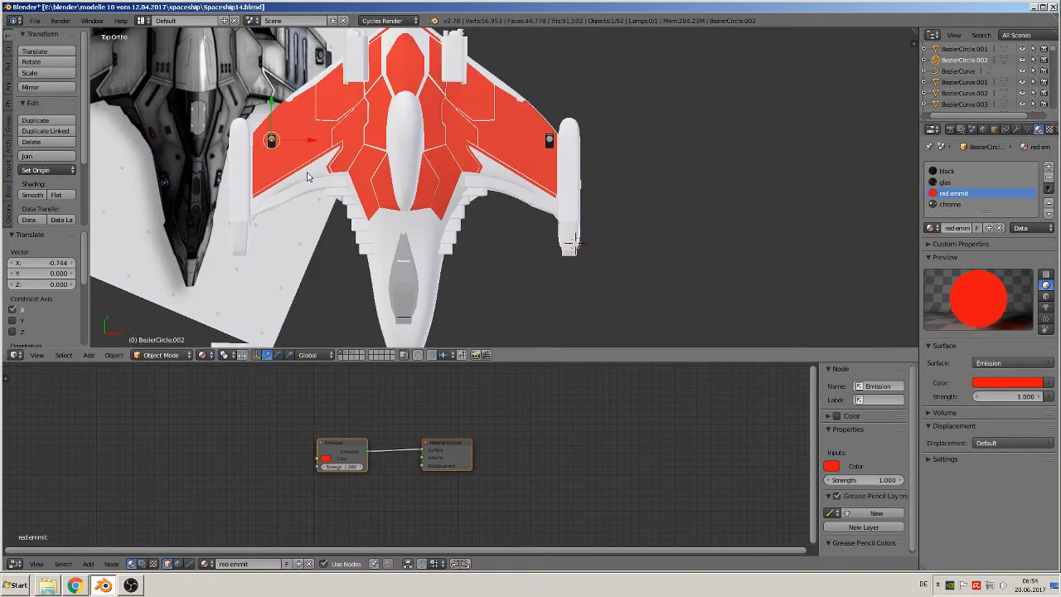
pyautogui.scroll(5, 273, 133)
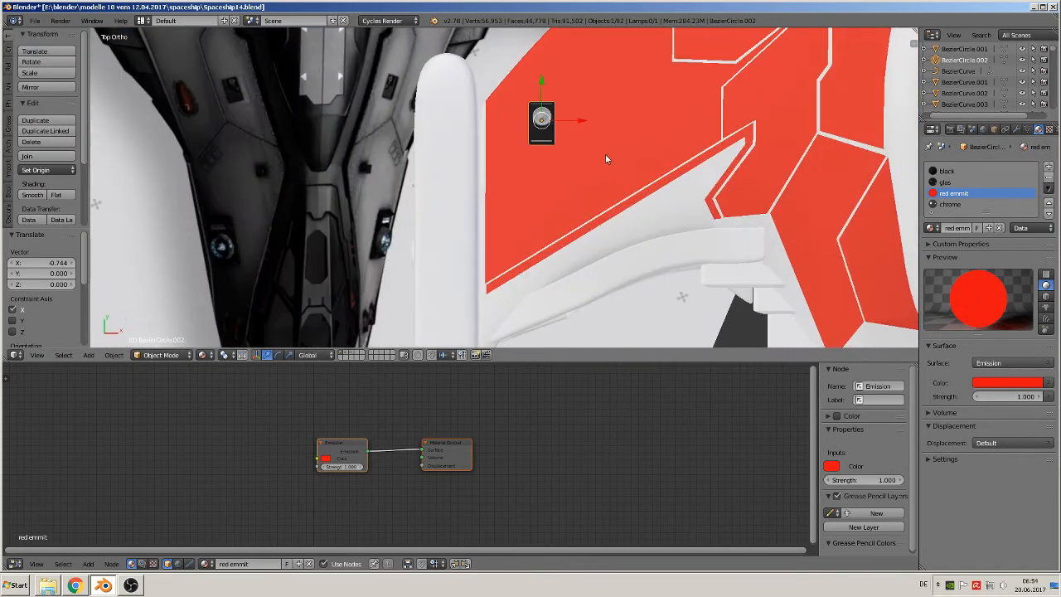
pyautogui.press('g')
pyautogui.press('x')
pyautogui.click(552, 117)
# Step: Lower the duplicate panel about 0.053 along Z onto the opposite wing
pyautogui.scroll(-5, 566, 142)
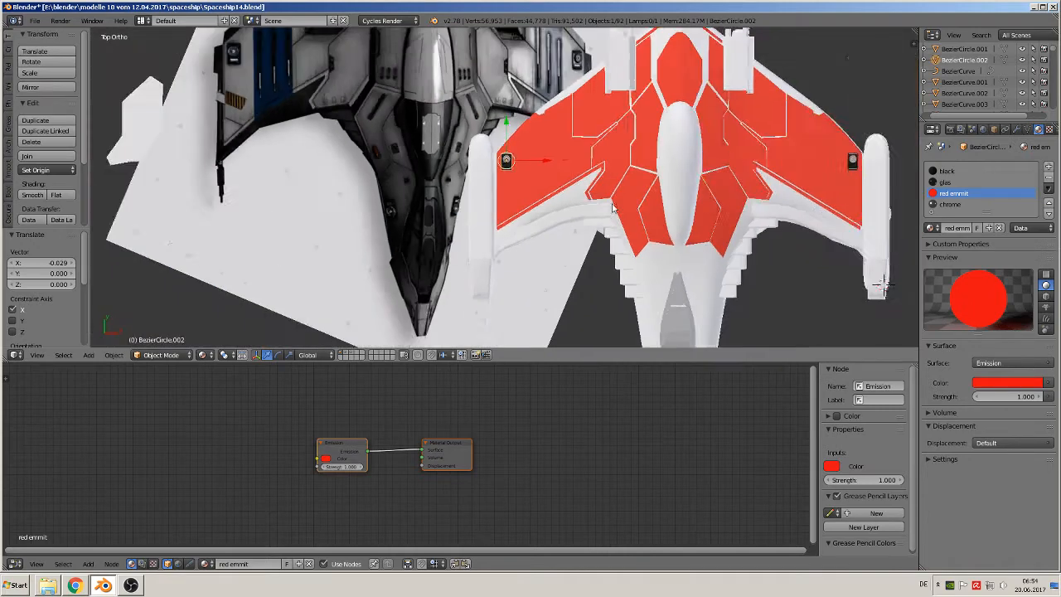
pyautogui.scroll(5, 613, 208)
pyautogui.moveTo(554, 211); pyautogui.dragTo(541, 89, button='middle')
pyautogui.press('g')
pyautogui.press('z')
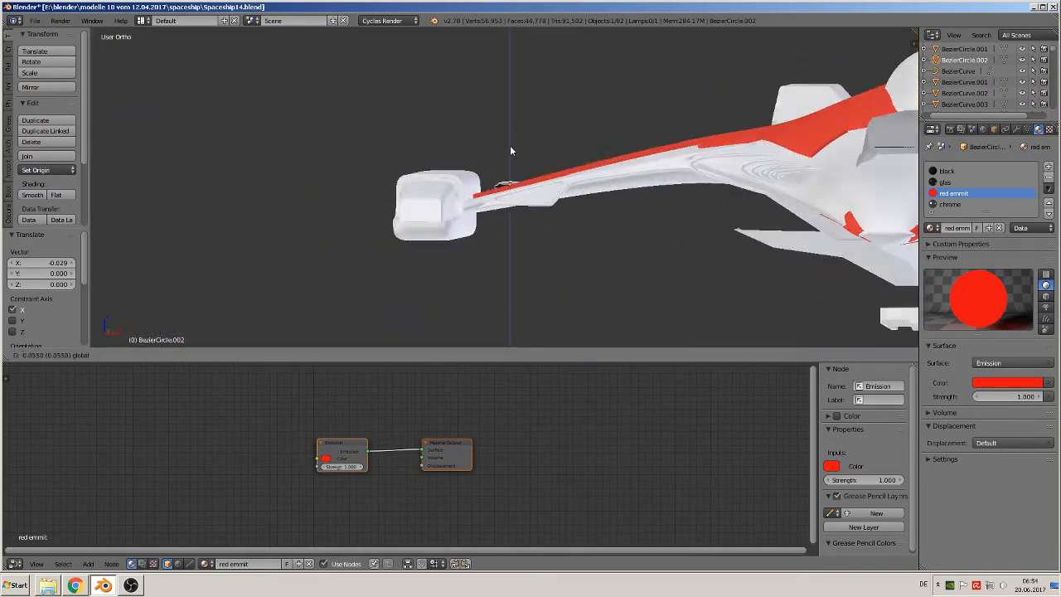
pyautogui.click(514, 144)
# Step: Tilt the duplicate panel in two rotations to match the opposite wing's slope, adjusting its height along Z in between
pyautogui.moveTo(514, 143); pyautogui.dragTo(520, 212, button='middle')
pyautogui.press('r')
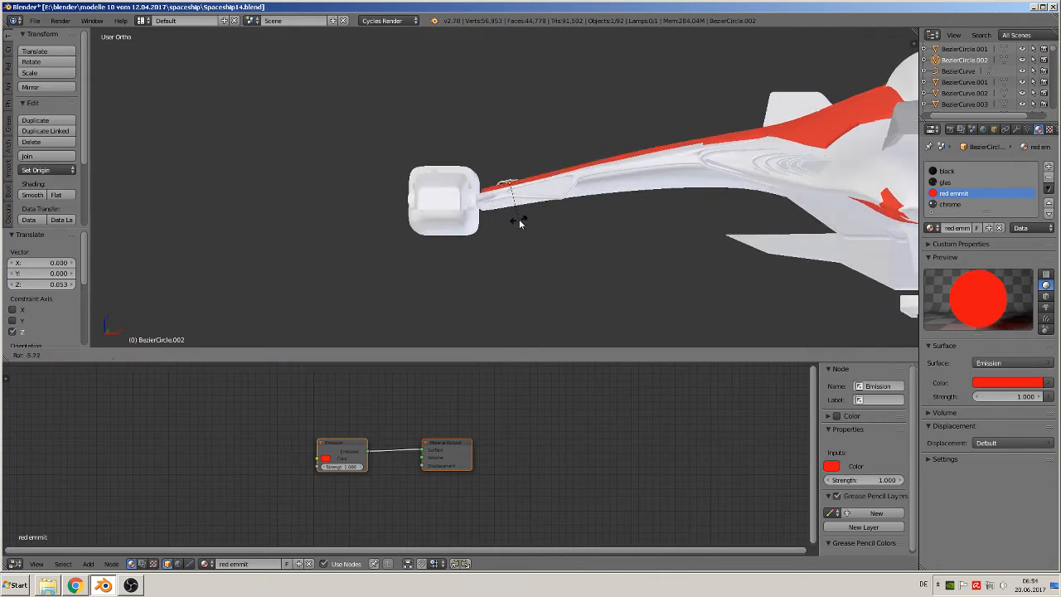
pyautogui.click(524, 215)
pyautogui.moveTo(512, 155); pyautogui.dragTo(508, 138)
pyautogui.press('r')
pyautogui.click(540, 216)
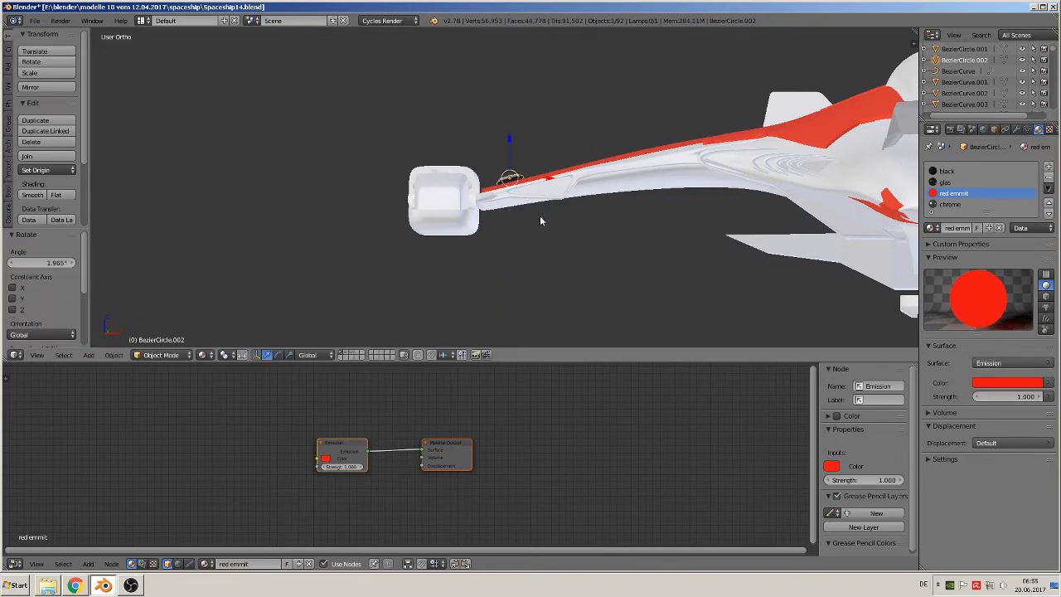
# Step: Deselect everything, examine the ship with both panels and inspect the loose detail parts in front of it
pyautogui.moveTo(540, 216); pyautogui.dragTo(557, 248, button='middle')
pyautogui.scroll(-3, 557, 248)
pyautogui.press('a')
pyautogui.scroll(-3, 598, 227)
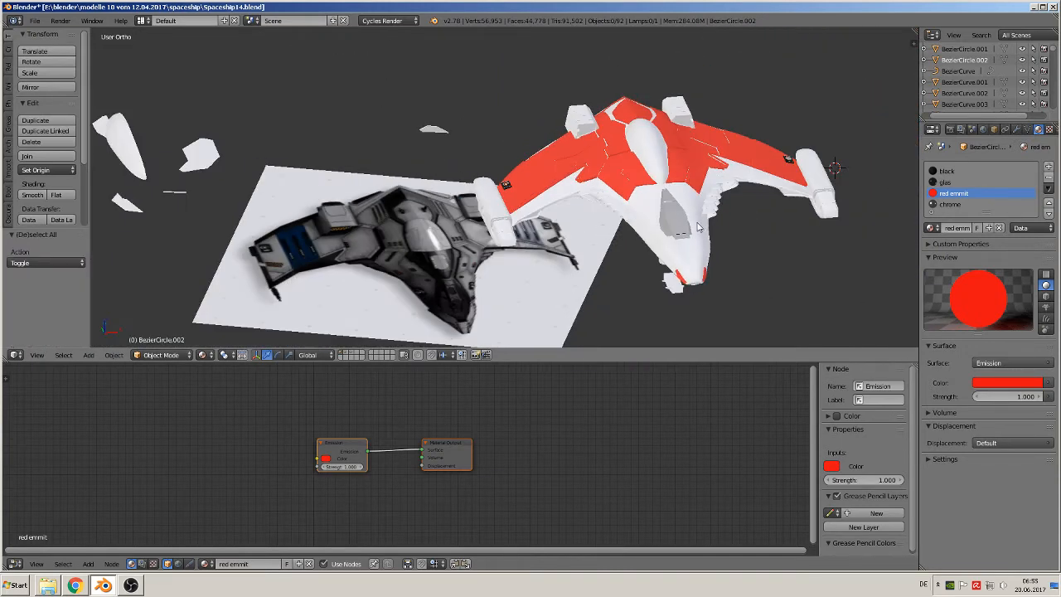
pyautogui.keyDown('shift'); pyautogui.moveTo(697, 223); pyautogui.dragTo(435, 227, button='middle'); pyautogui.keyUp('shift')
pyautogui.scroll(-3, 574, 219)
pyautogui.moveTo(573, 220); pyautogui.dragTo(603, 122, button='middle')
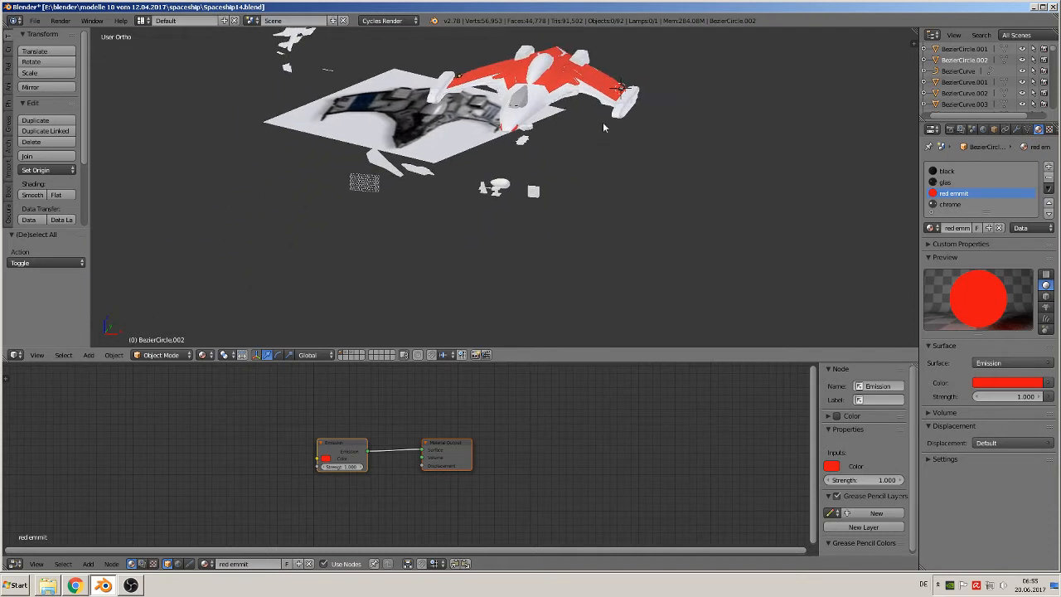
pyautogui.scroll(3, 568, 168)
pyautogui.scroll(2, 451, 204)
pyautogui.scroll(1, 451, 204)
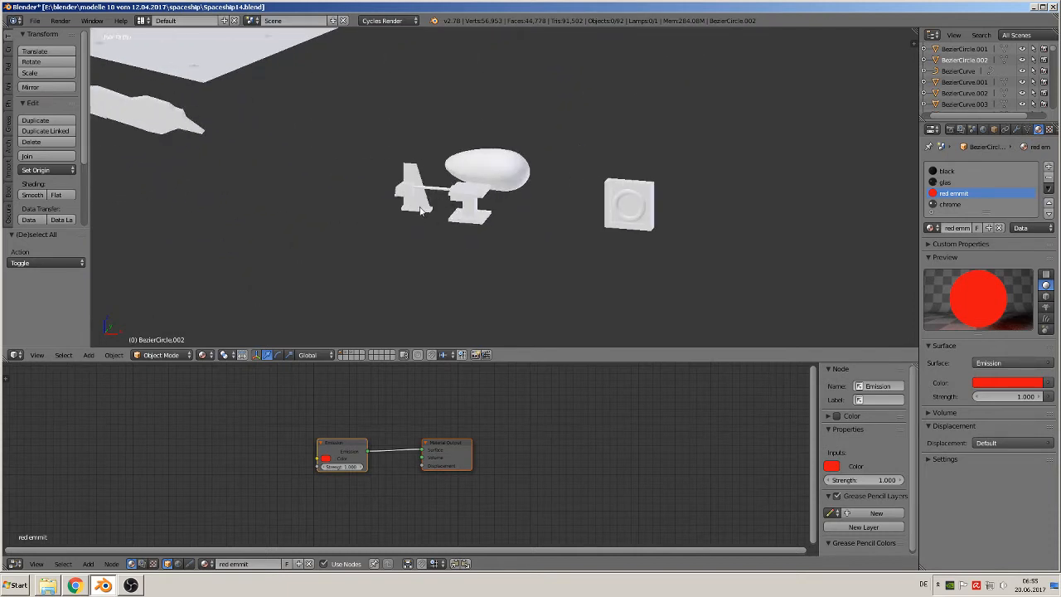
# Step: Give the loose fin-shaped part a new material named carbon and raise the part 0.100 along Z
pyautogui.rightClick(421, 210)
pyautogui.keyDown('shift'); pyautogui.moveTo(430, 214); pyautogui.dragTo(569, 276, button='middle'); pyautogui.keyUp('shift')
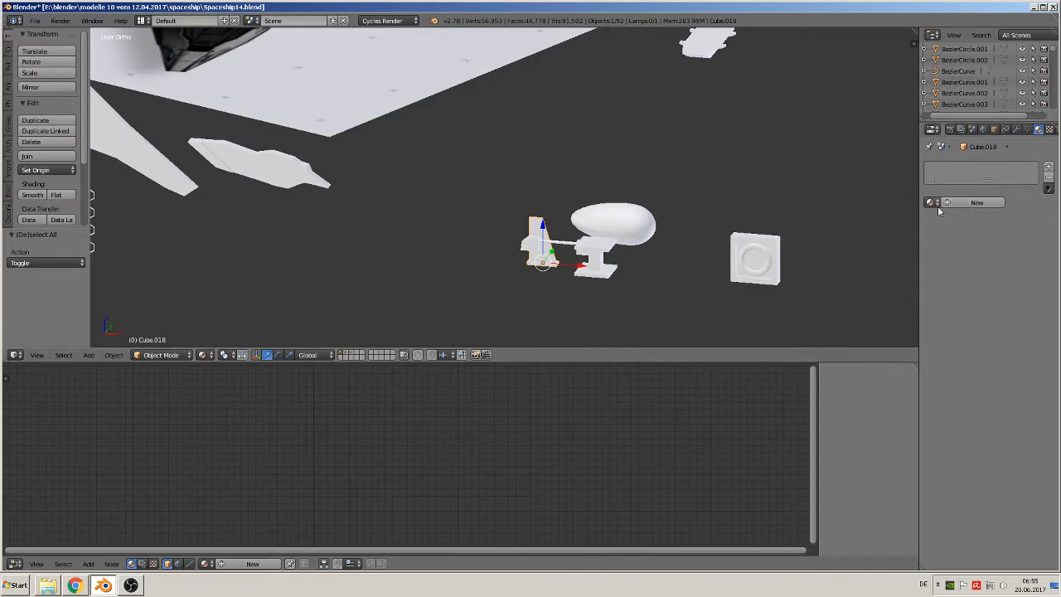
pyautogui.click(975, 203)
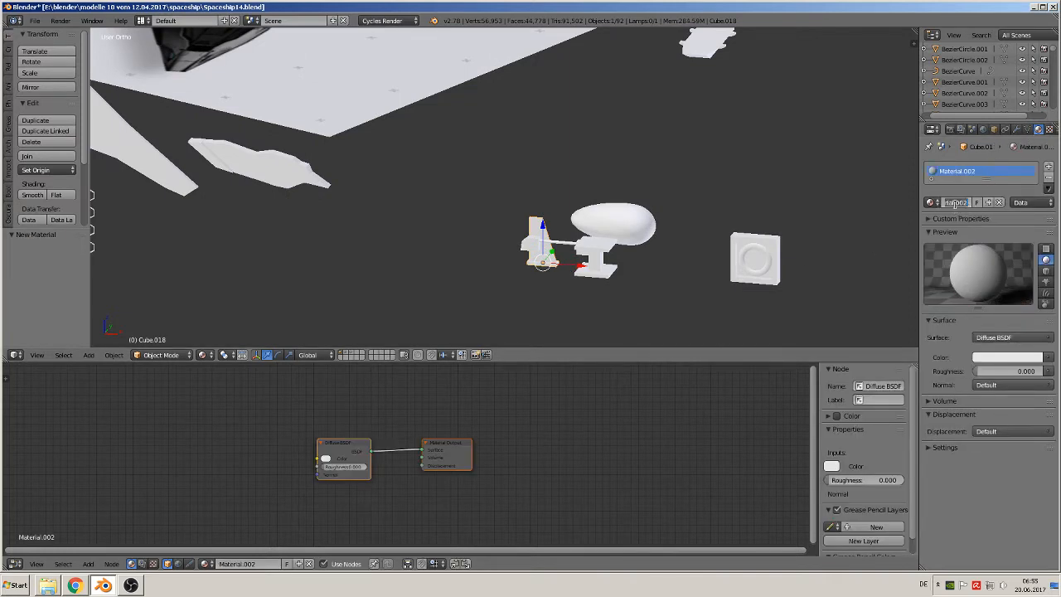
pyautogui.write('carbon')
pyautogui.press('Return')
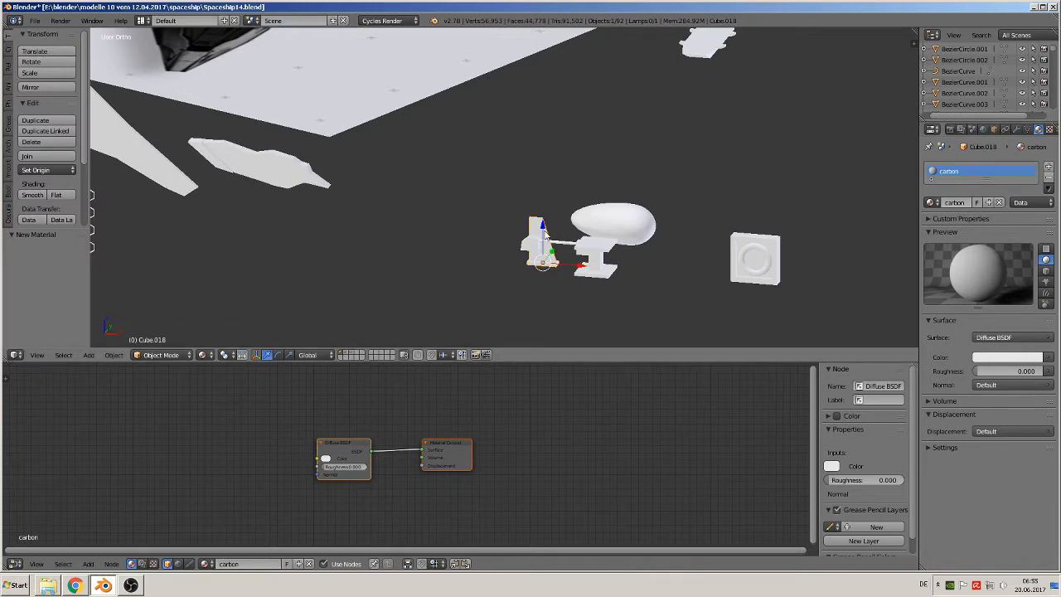
pyautogui.moveTo(544, 230); pyautogui.dragTo(560, 141)
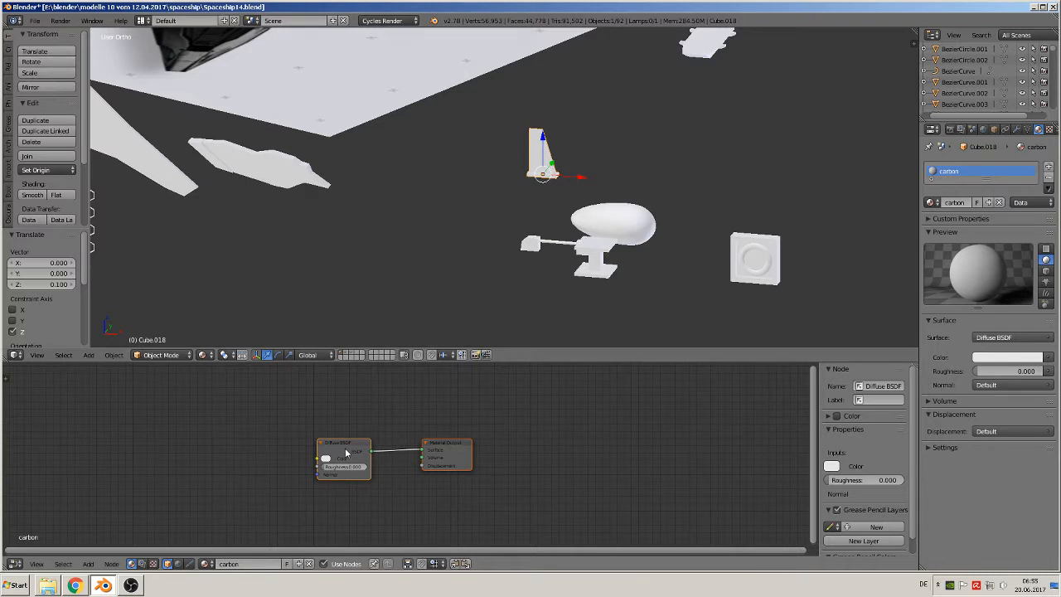
# Step: Move the carbon material's Diffuse BSDF node up and add an Image Texture node to its lower left
pyautogui.moveTo(347, 453); pyautogui.dragTo(322, 403)
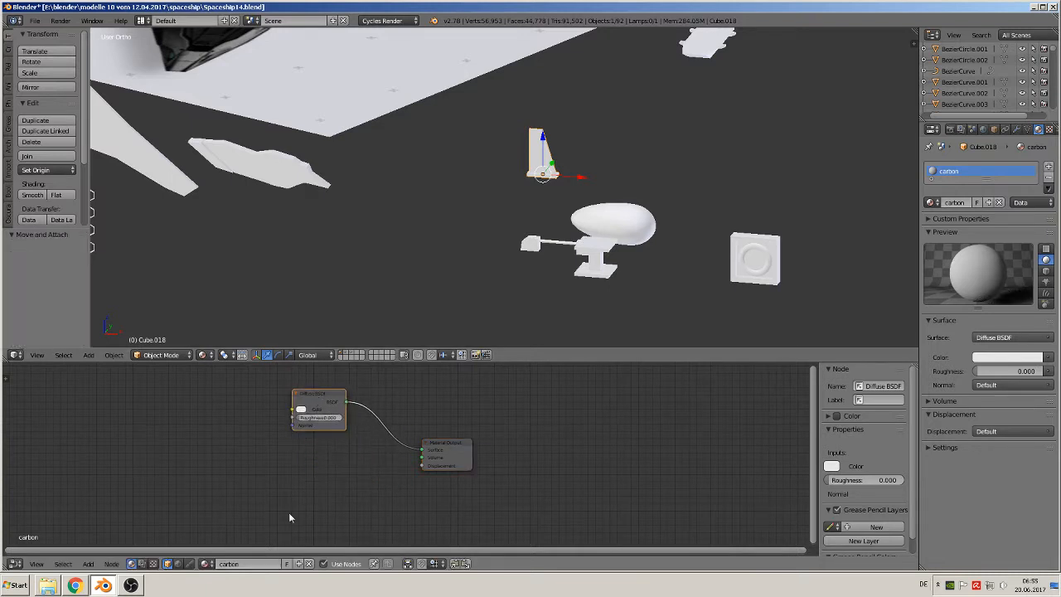
pyautogui.click(88, 564)
pyautogui.moveTo(114, 519)
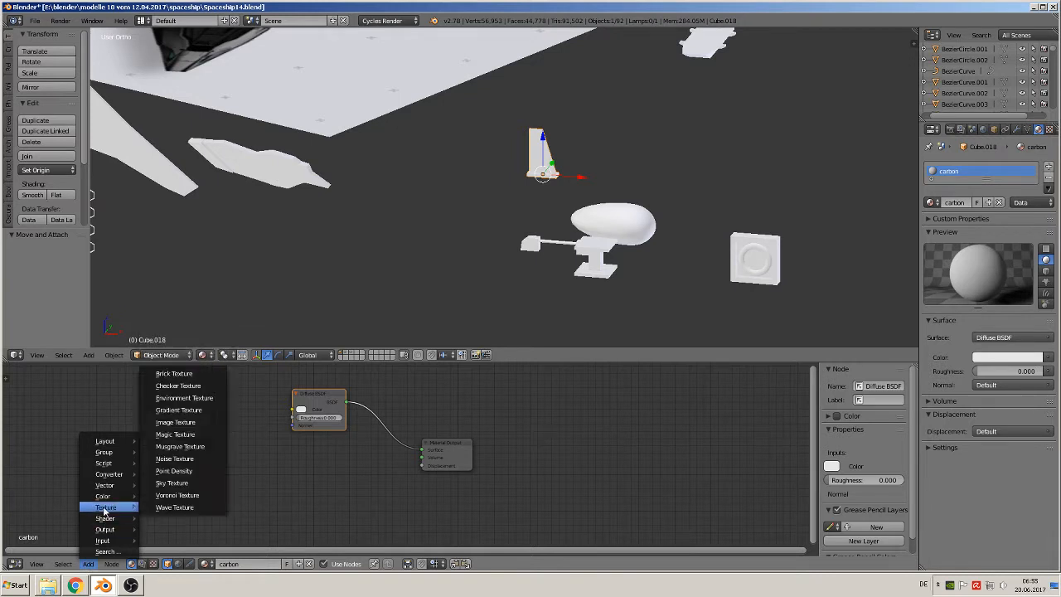
pyautogui.click(179, 423)
pyautogui.click(95, 445)
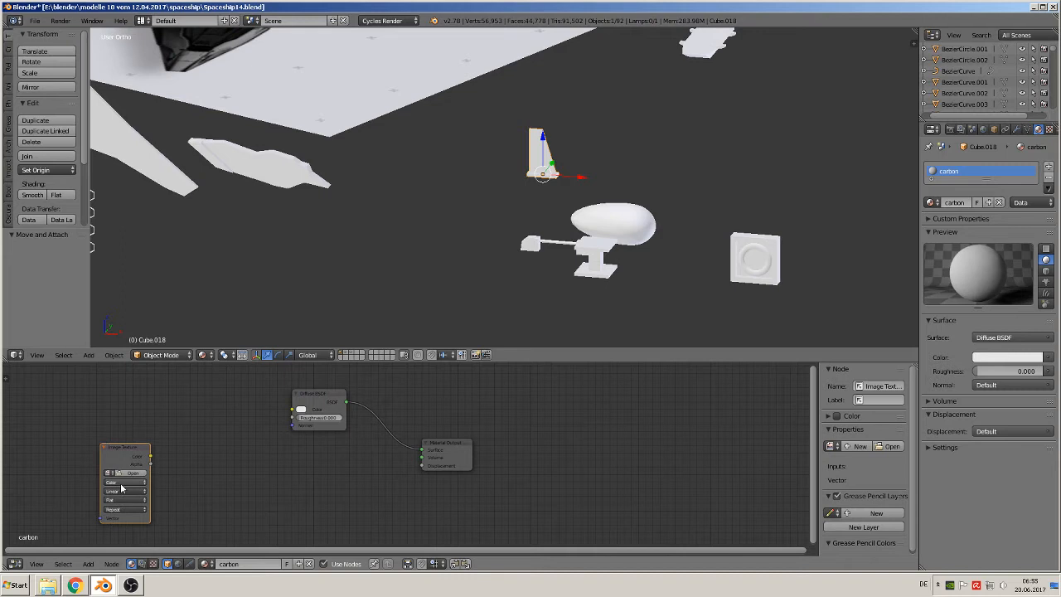
# Step: Add a Normal Map node beside the Image Texture node in the carbon material
pyautogui.click(88, 564)
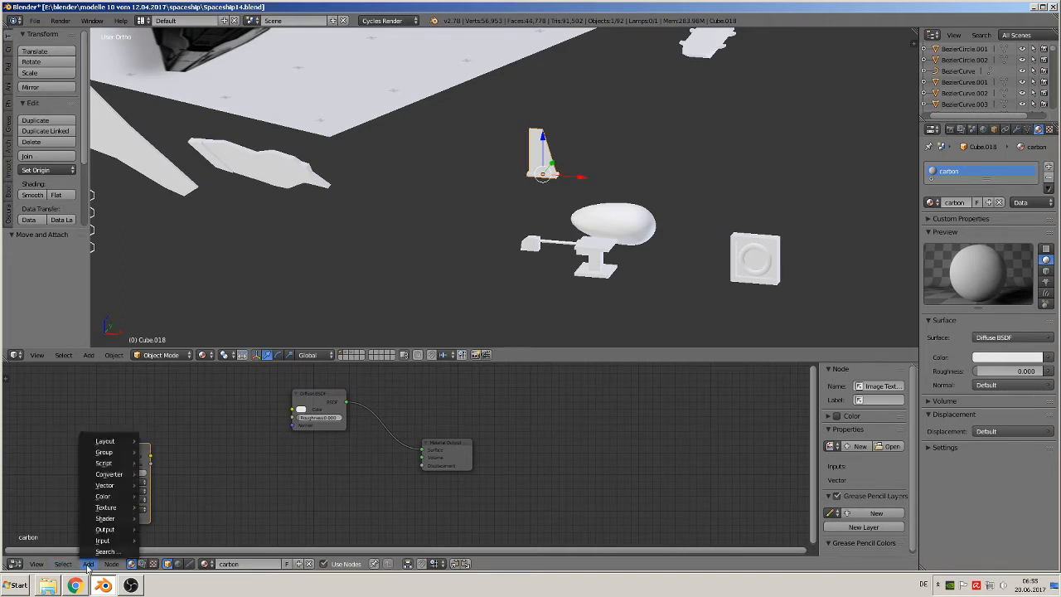
pyautogui.moveTo(114, 485)
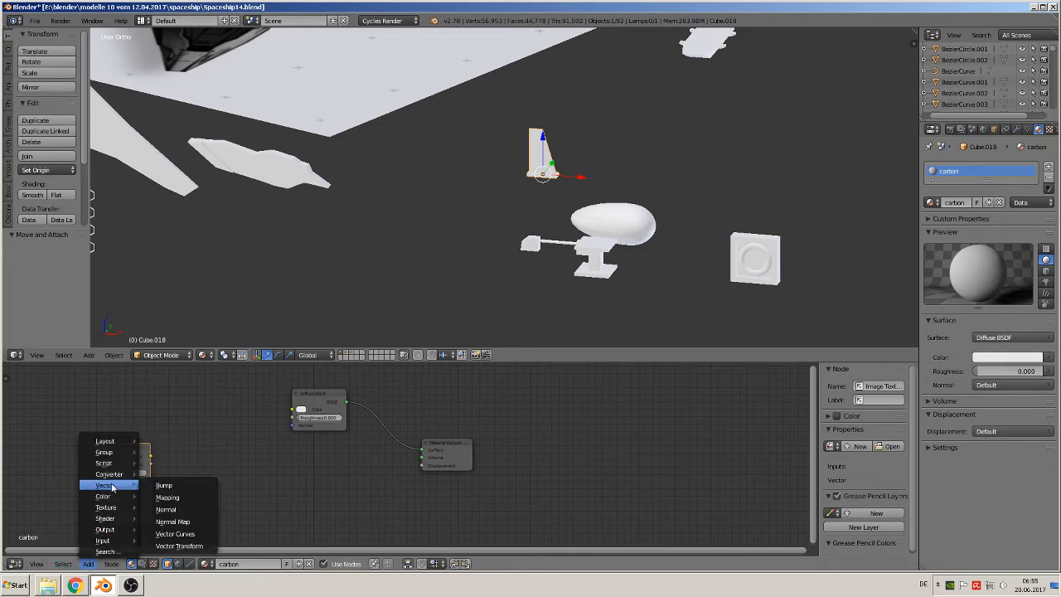
pyautogui.click(179, 522)
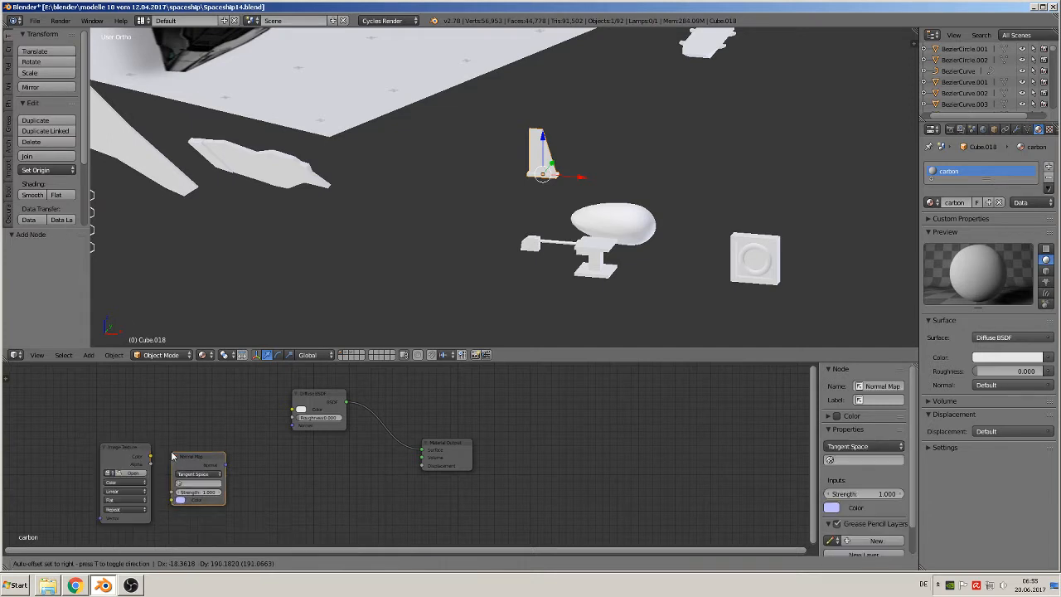
pyautogui.click(166, 527)
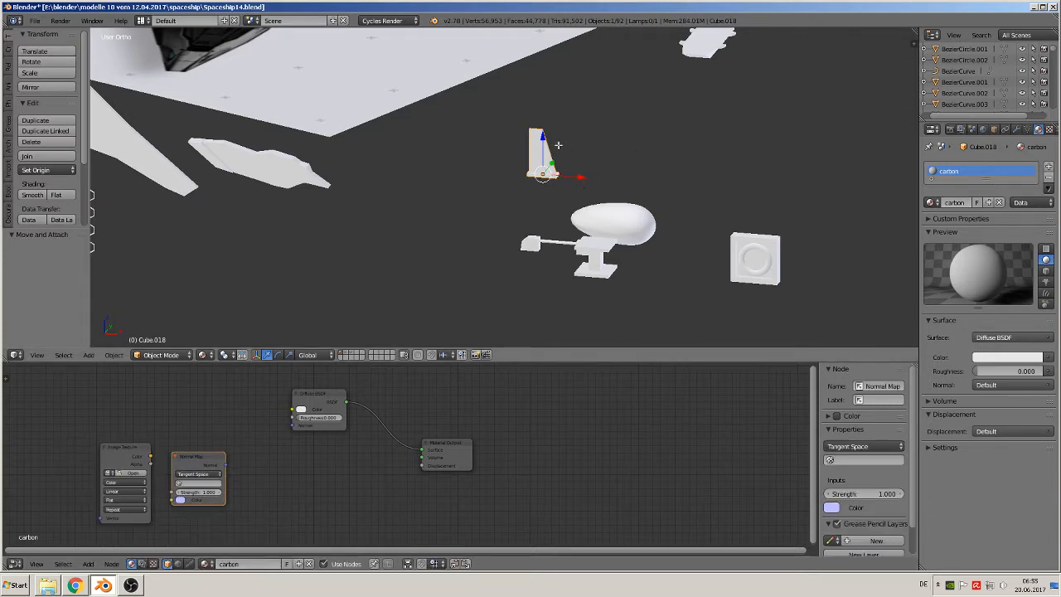
# Step: Select the lower edge loops around the fin part's base in Edit Mode and mark them as a seam
pyautogui.press('Tab')
pyautogui.scroll(5, 558, 148)
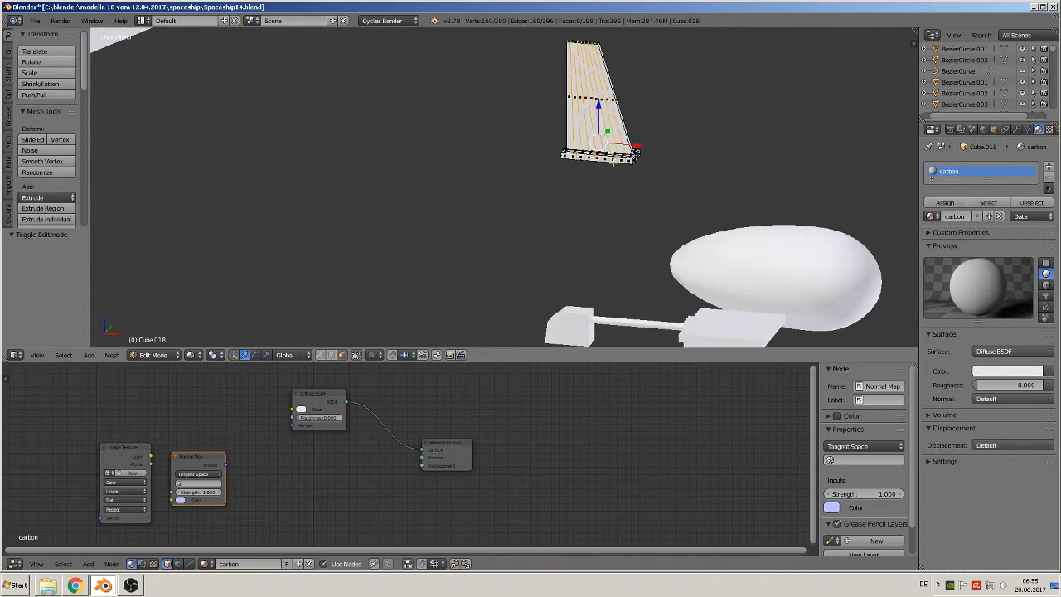
pyautogui.keyDown('alt'); pyautogui.rightClick(614, 160); pyautogui.keyUp('alt')
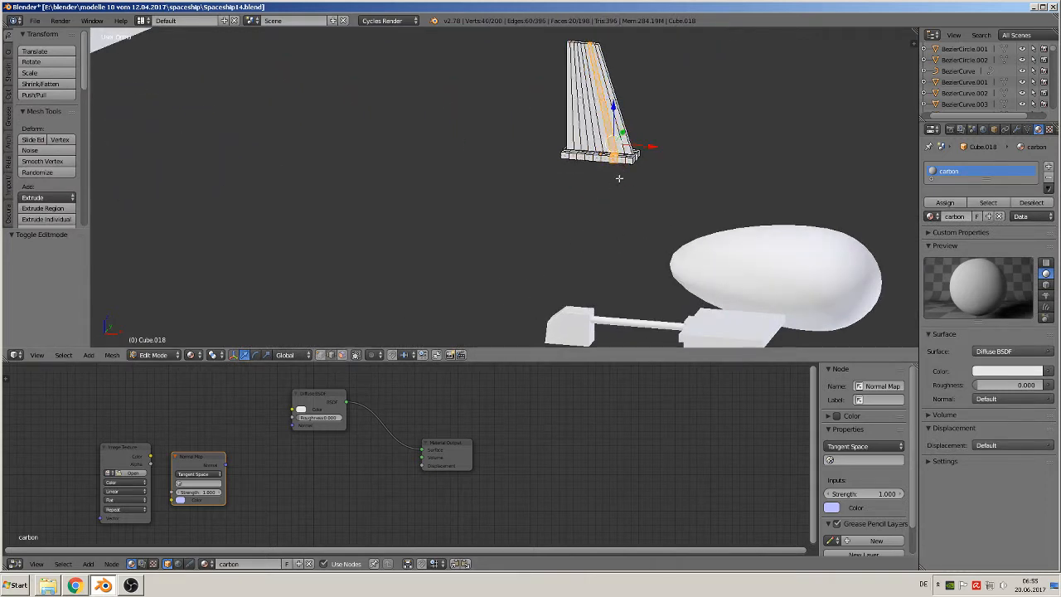
pyautogui.keyDown('alt'); pyautogui.rightClick(598, 158); pyautogui.keyUp('alt')
pyautogui.keyDown('alt'); pyautogui.keyDown('shift'); pyautogui.rightClick(644, 161); pyautogui.keyUp('shift'); pyautogui.keyUp('alt')
pyautogui.moveTo(654, 185); pyautogui.dragTo(489, 210, button='middle')
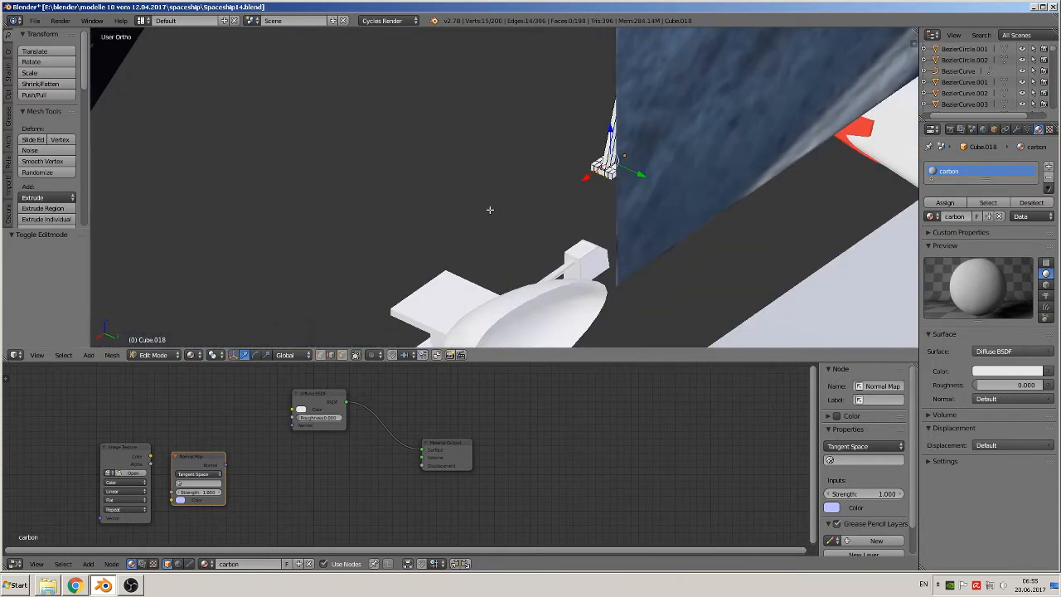
pyautogui.keyDown('alt'); pyautogui.keyDown('shift'); pyautogui.rightClick(623, 171); pyautogui.keyUp('shift'); pyautogui.keyUp('alt')
pyautogui.moveTo(621, 193); pyautogui.dragTo(651, 186, button='middle')
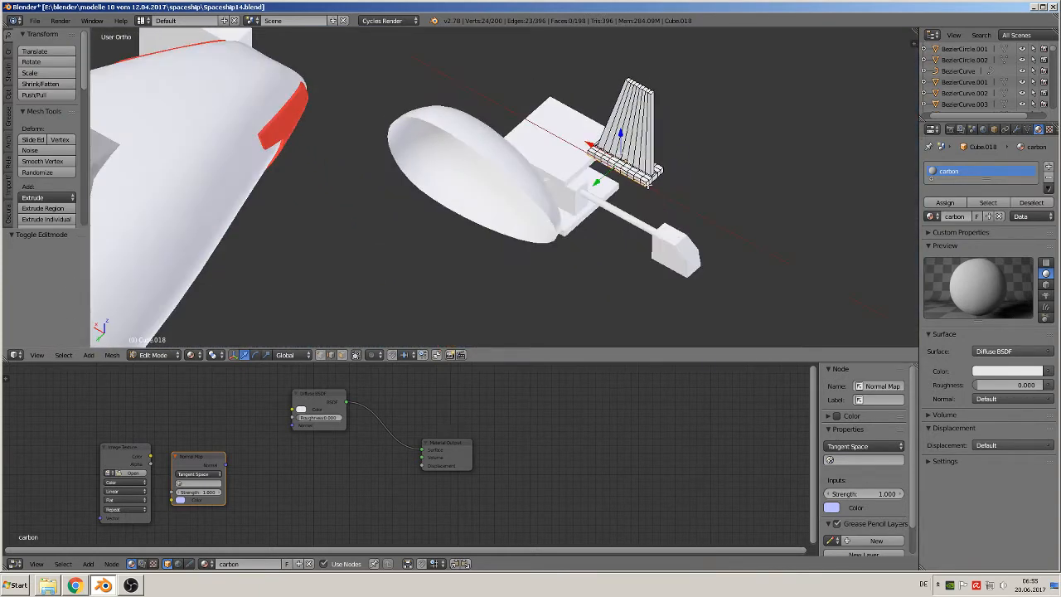
pyautogui.keyDown('alt'); pyautogui.keyDown('shift'); pyautogui.rightClick(654, 184); pyautogui.keyUp('shift'); pyautogui.keyUp('alt')
pyautogui.hotkey('ctrl', 'z')
pyautogui.keyDown('alt'); pyautogui.keyDown('shift'); pyautogui.rightClick(654, 187); pyautogui.keyUp('shift'); pyautogui.keyUp('alt')
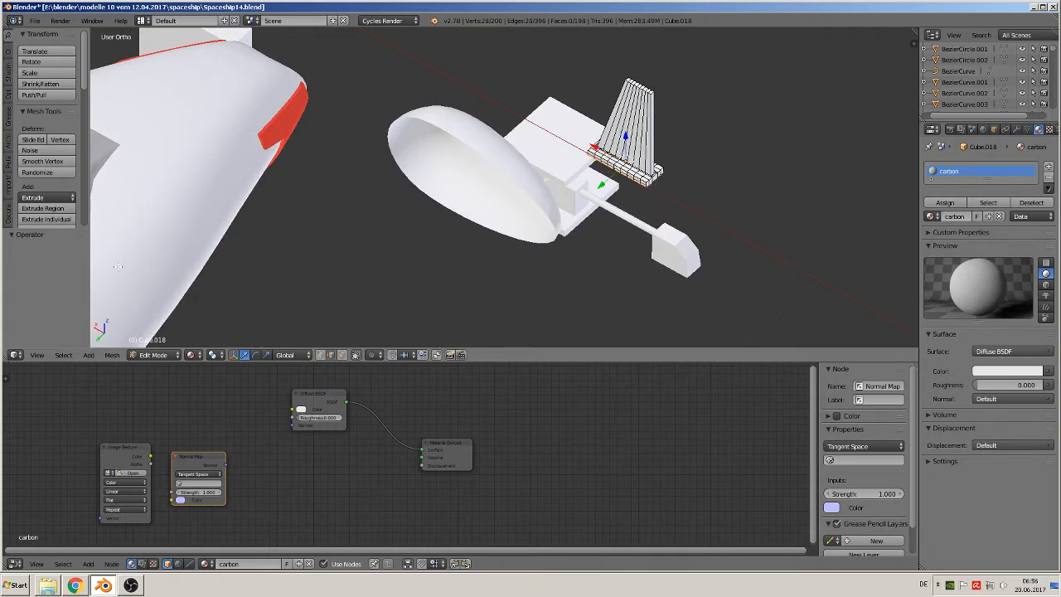
pyautogui.click(10, 78)
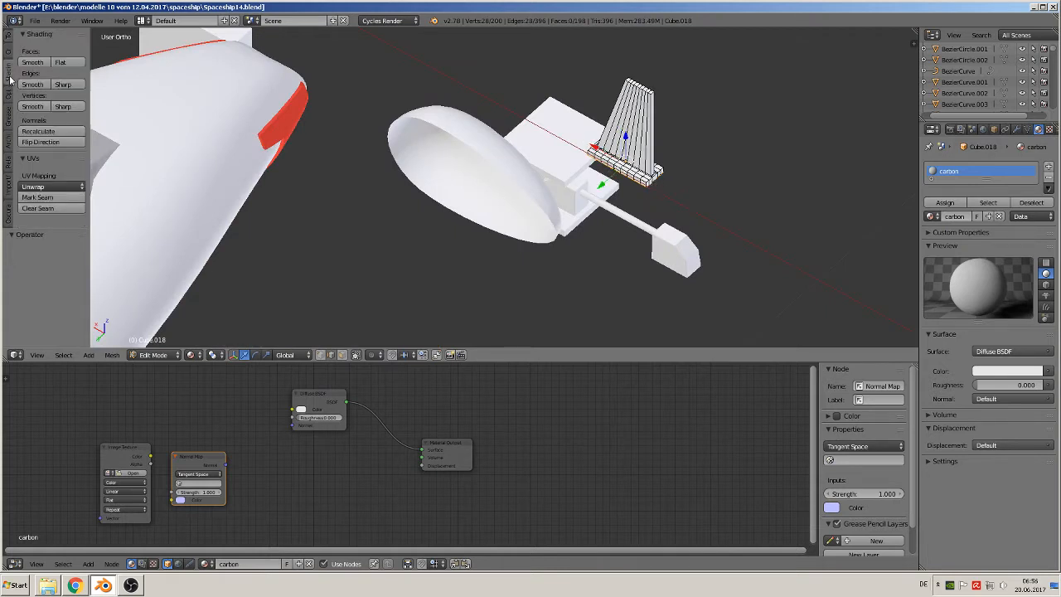
pyautogui.click(47, 199)
# Step: Mark the upright corner edge of the fin blade as a seam
pyautogui.scroll(2, 699, 155)
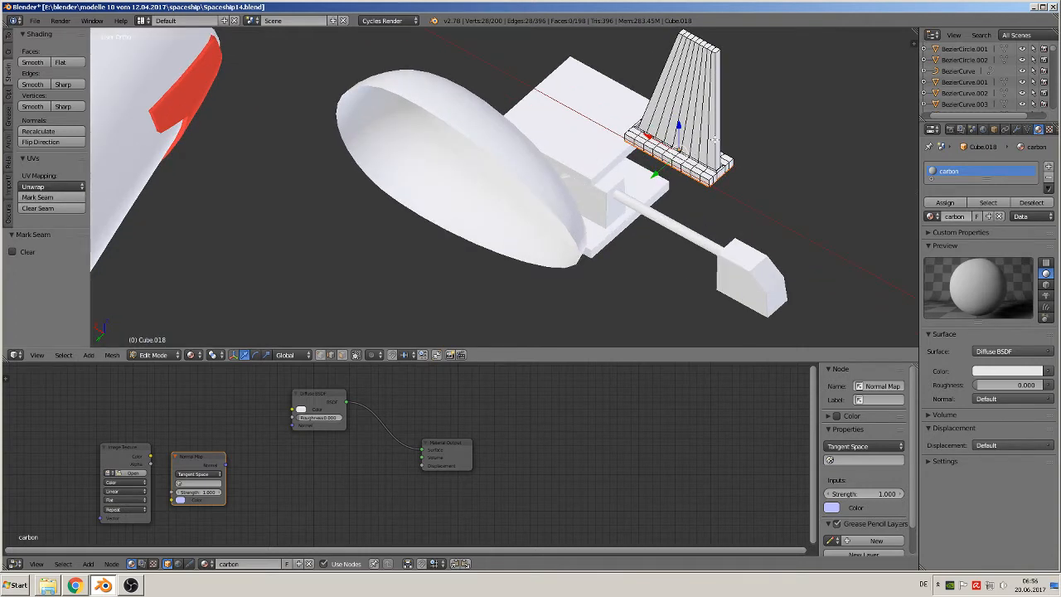
pyautogui.keyDown('alt'); pyautogui.rightClick(721, 146); pyautogui.keyUp('alt')
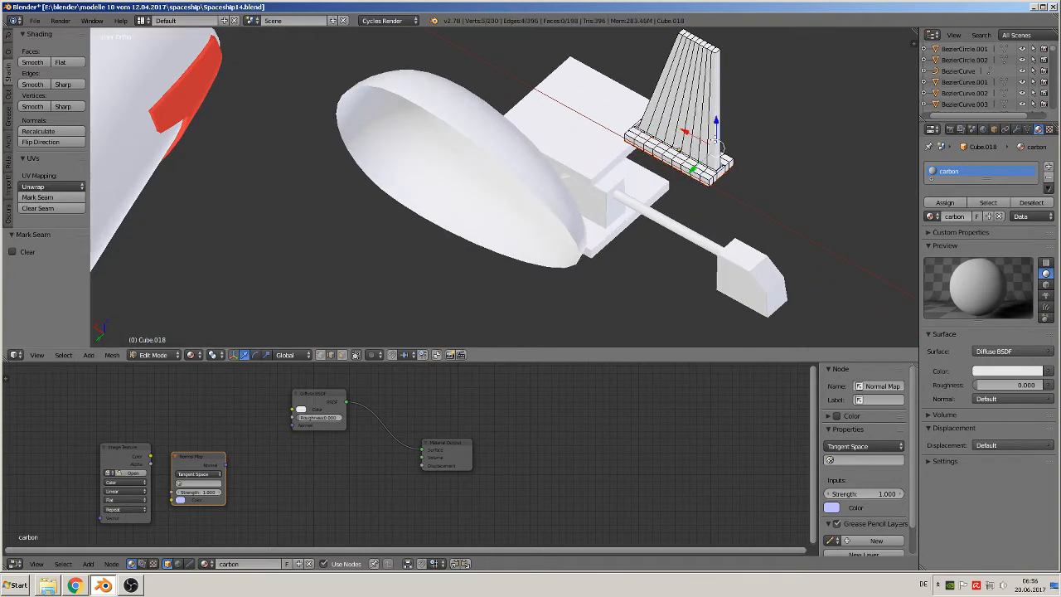
pyautogui.click(34, 196)
pyautogui.moveTo(686, 106); pyautogui.dragTo(689, 105, button='middle')
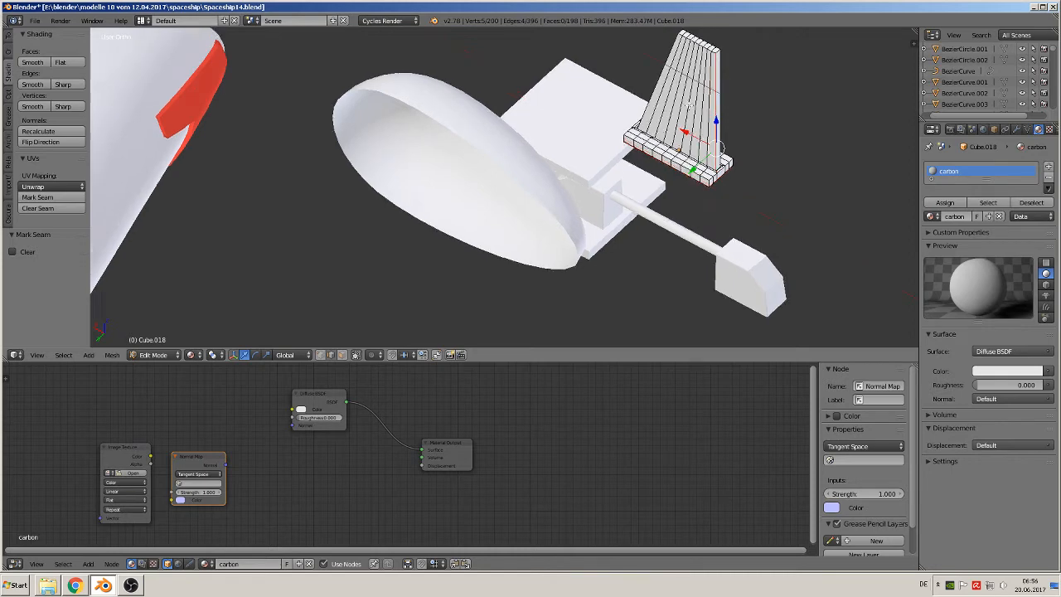
# Step: Unwrap the entire fin part with Smart UV Project using the default settings and return to Object Mode
pyautogui.press('KP_Divide')
pyautogui.press('Tab')
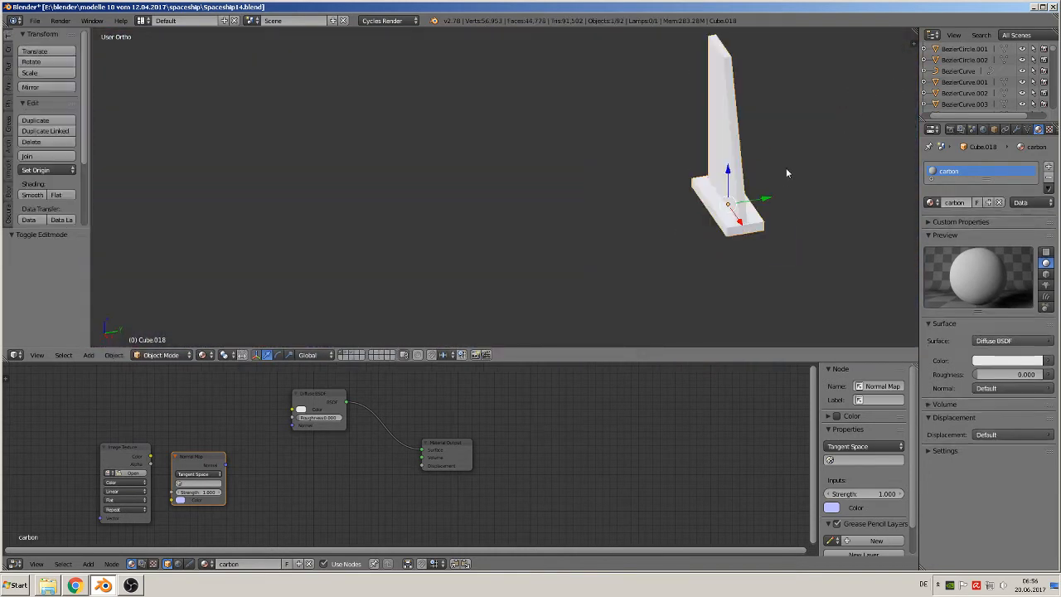
pyautogui.press('Tab')
pyautogui.press('a')
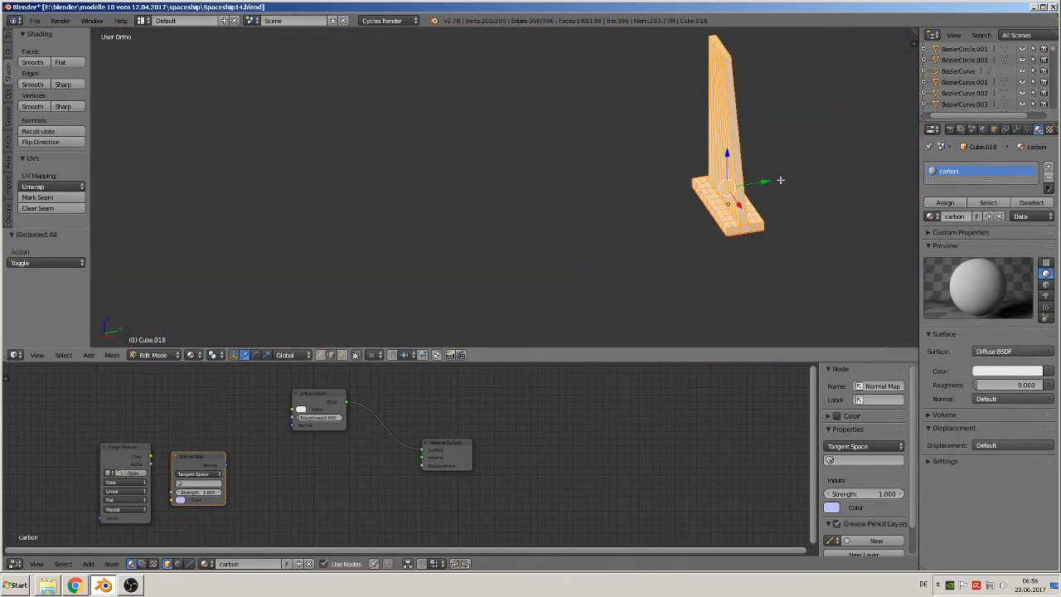
pyautogui.press('u')
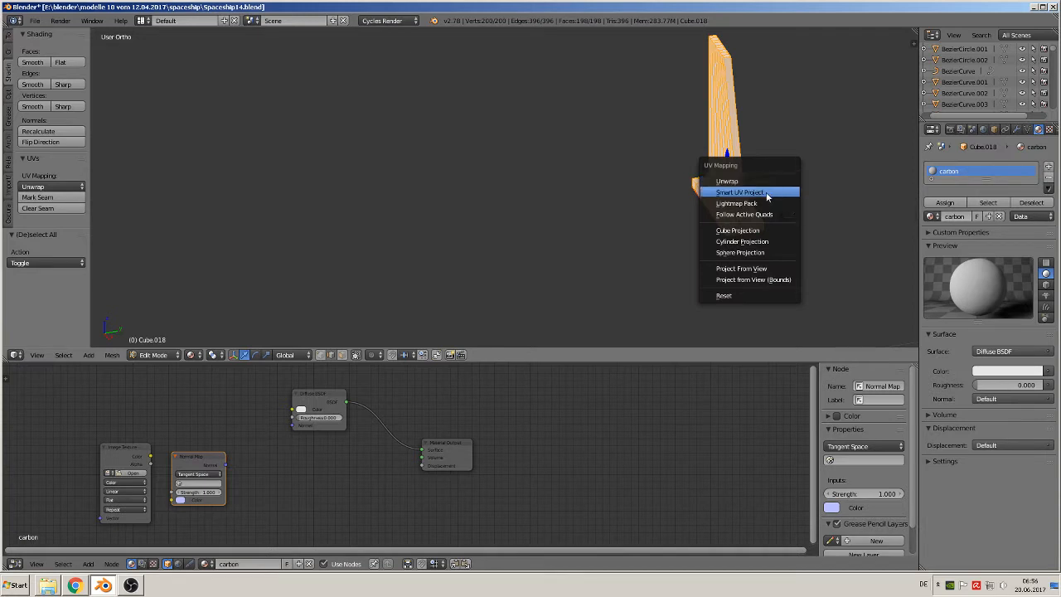
pyautogui.click(768, 193)
pyautogui.click(740, 278)
pyautogui.press('Tab')
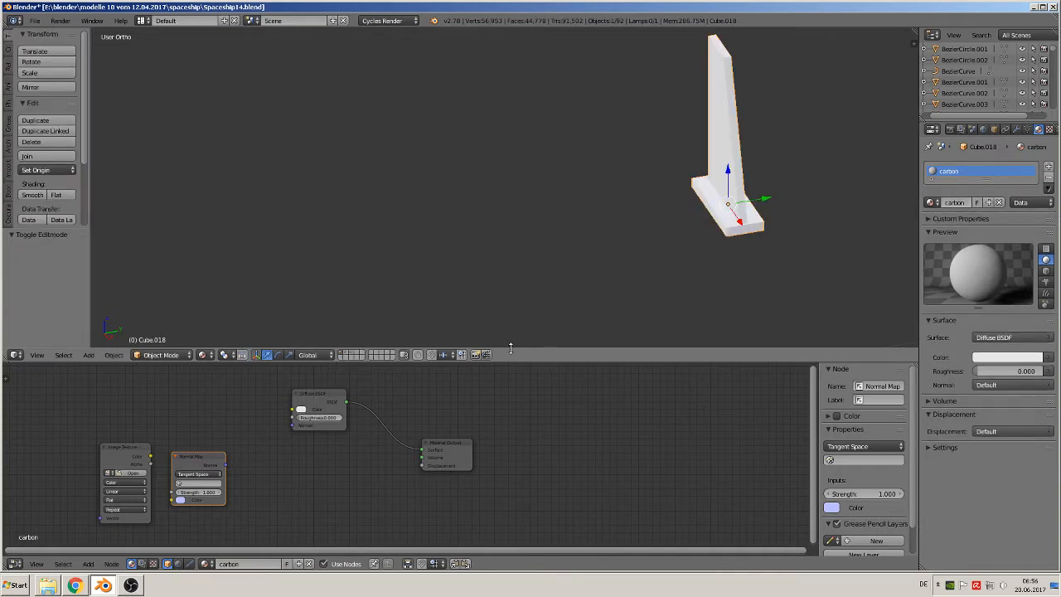
# Step: Load CF2 Normal Basic.png from the normalmaps folder into the Image Texture node
pyautogui.moveTo(400, 488); pyautogui.dragTo(439, 469, button='middle')
pyautogui.moveTo(764, 165); pyautogui.dragTo(797, 149, button='middle')
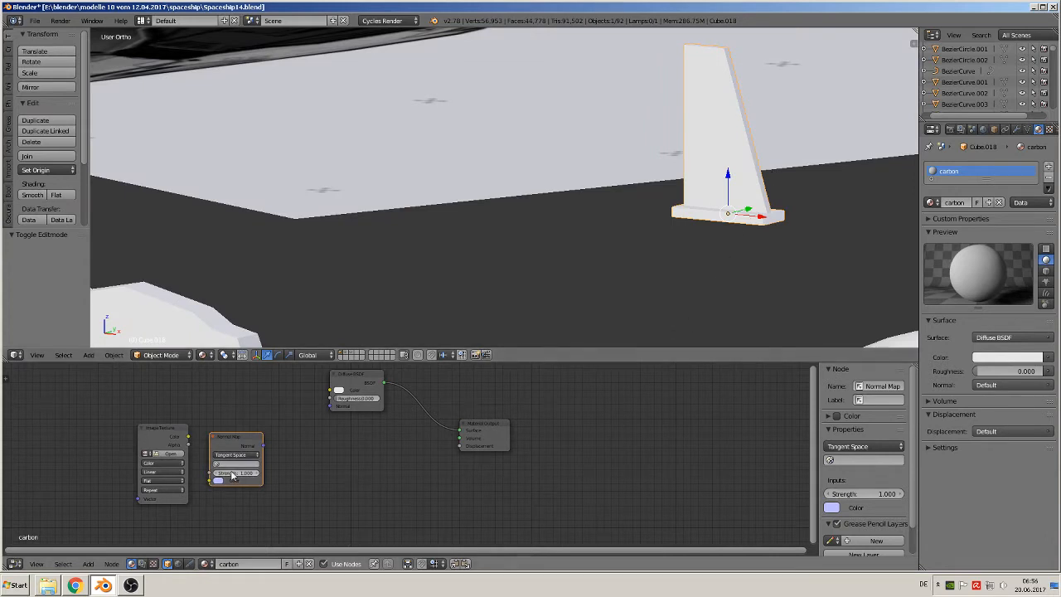
pyautogui.click(169, 456)
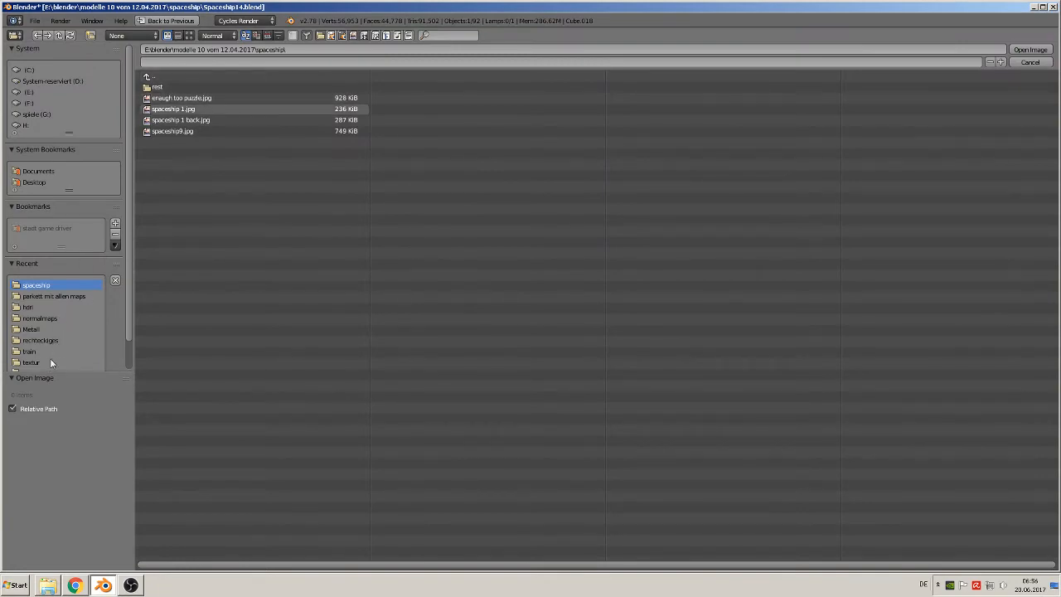
pyautogui.click(39, 318)
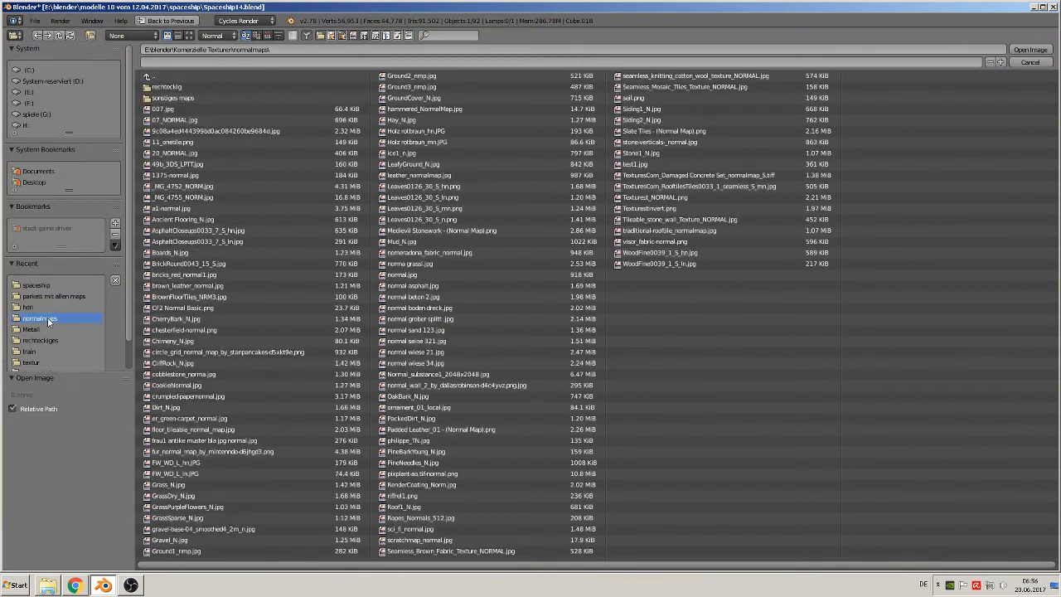
pyautogui.click(189, 35)
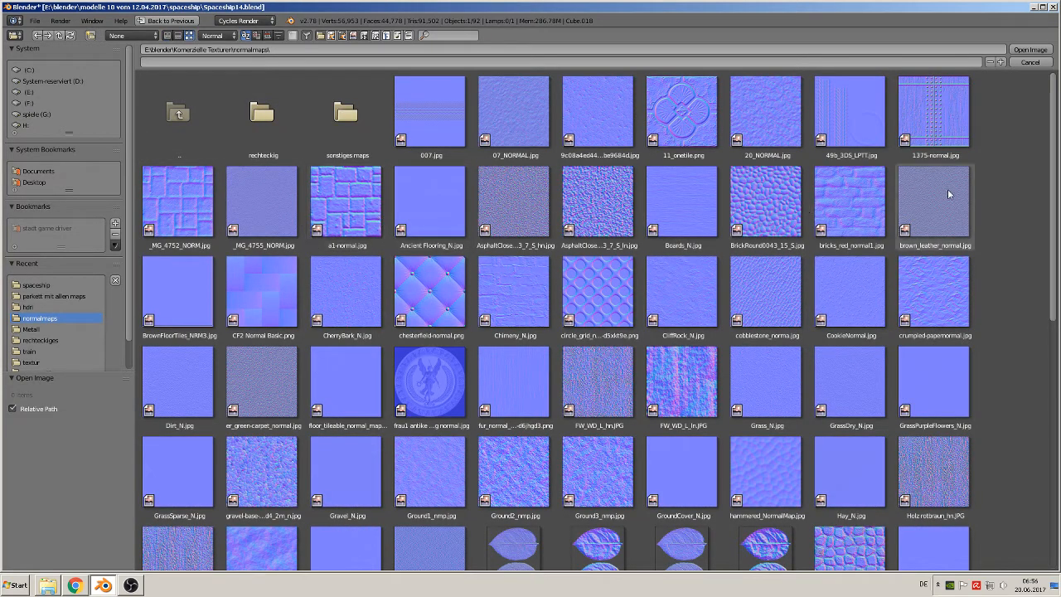
pyautogui.doubleClick(274, 296)
# Step: Link the Image Texture's Color output to the Normal Map's Color input and set its UV map to UVMap
pyautogui.scroll(2, 369, 490)
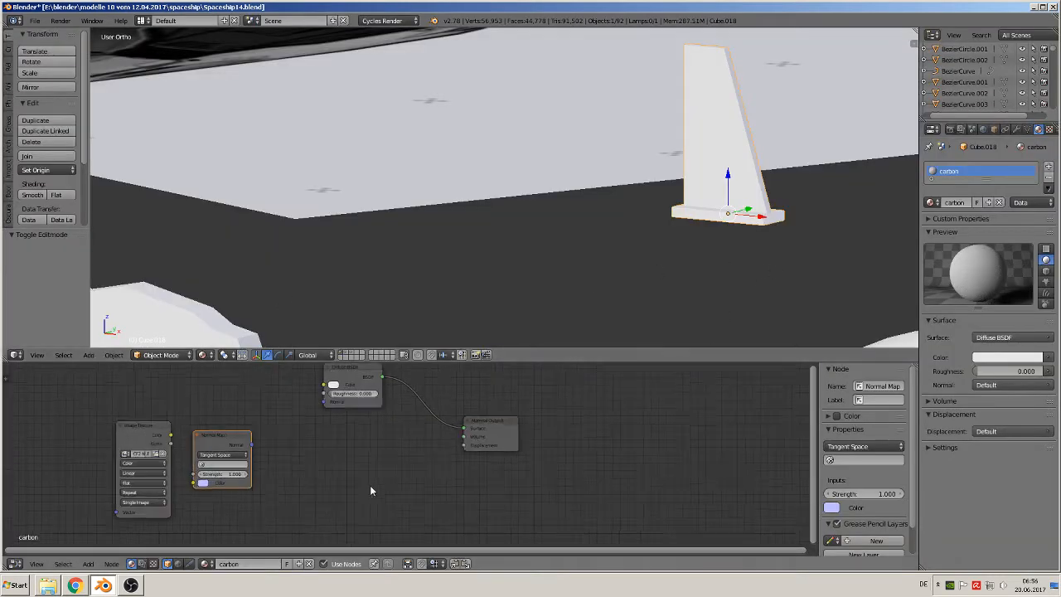
pyautogui.moveTo(131, 432); pyautogui.dragTo(164, 491)
pyautogui.click(190, 466)
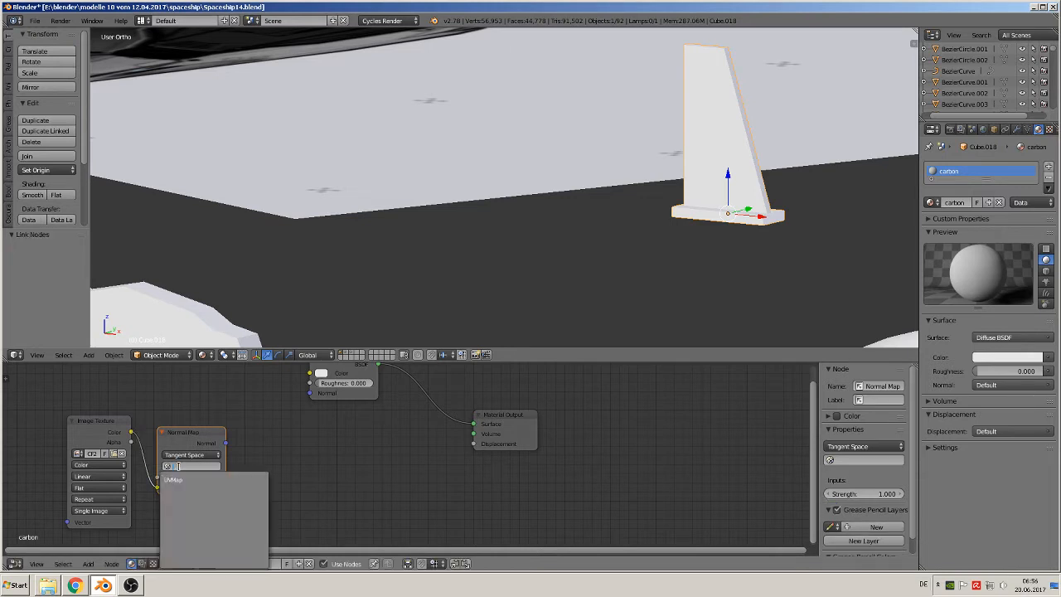
pyautogui.click(180, 476)
# Step: Shift the Normal Map node slightly and connect its output to the Diffuse BSDF's Normal input
pyautogui.moveTo(317, 475); pyautogui.dragTo(408, 483, button='middle')
pyautogui.scroll(-5, 402, 479)
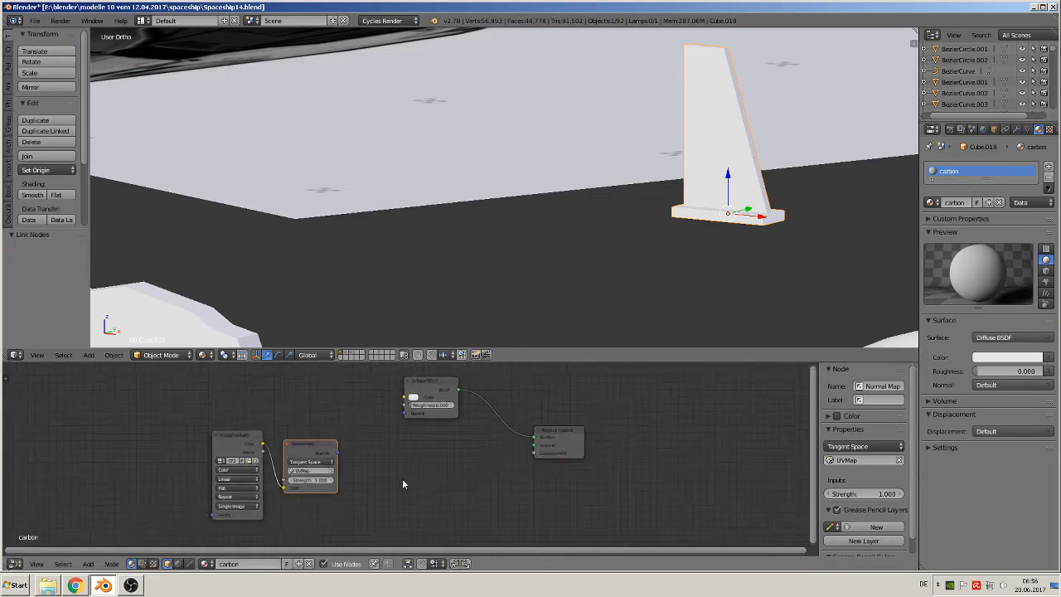
pyautogui.moveTo(313, 450); pyautogui.dragTo(409, 419)
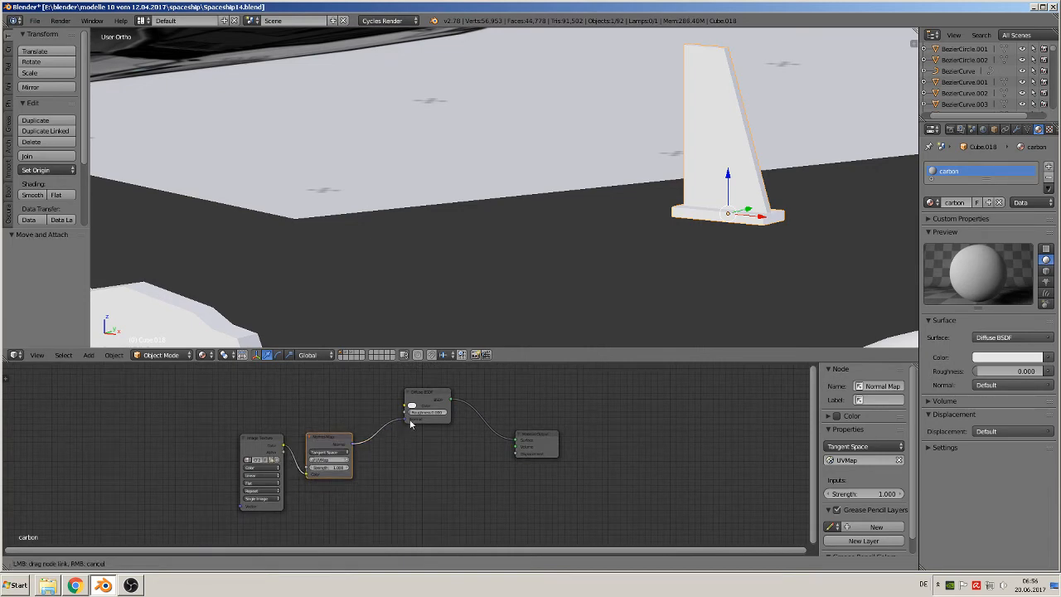
pyautogui.moveTo(410, 419); pyautogui.dragTo(410, 420)
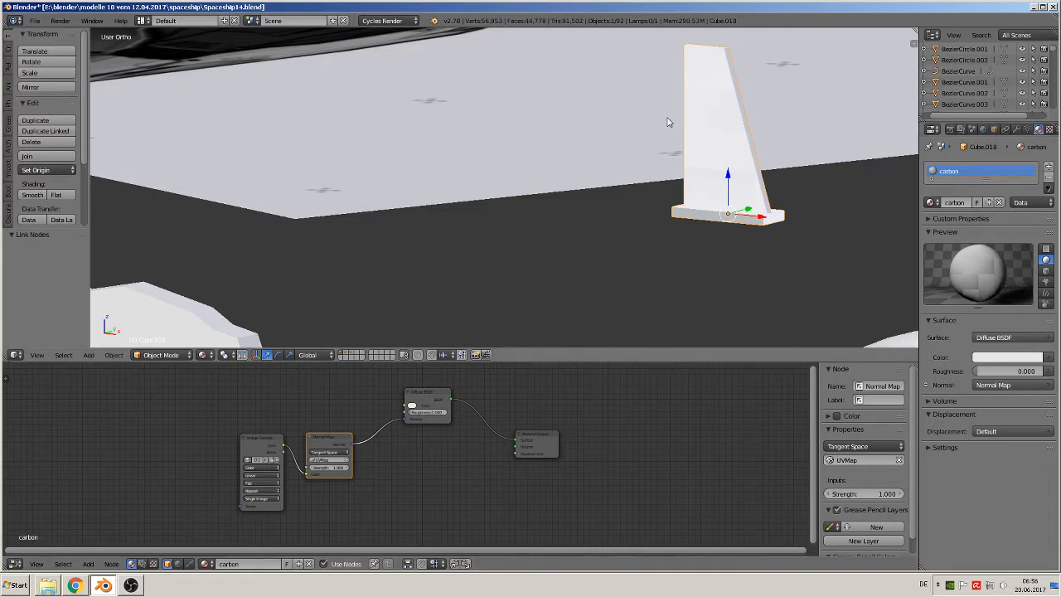
# Step: Duplicate the Diffuse BSDF below the original, making room by the Material Output, and link the Normal Map to the copy's Normal input
pyautogui.click(416, 396)
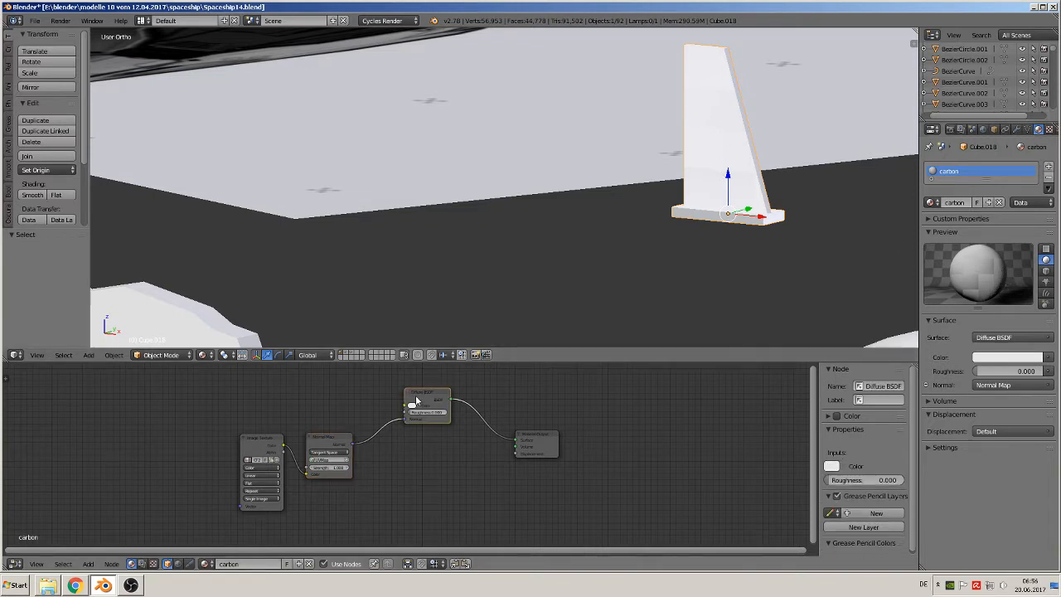
pyautogui.hotkey('shift', 'd')
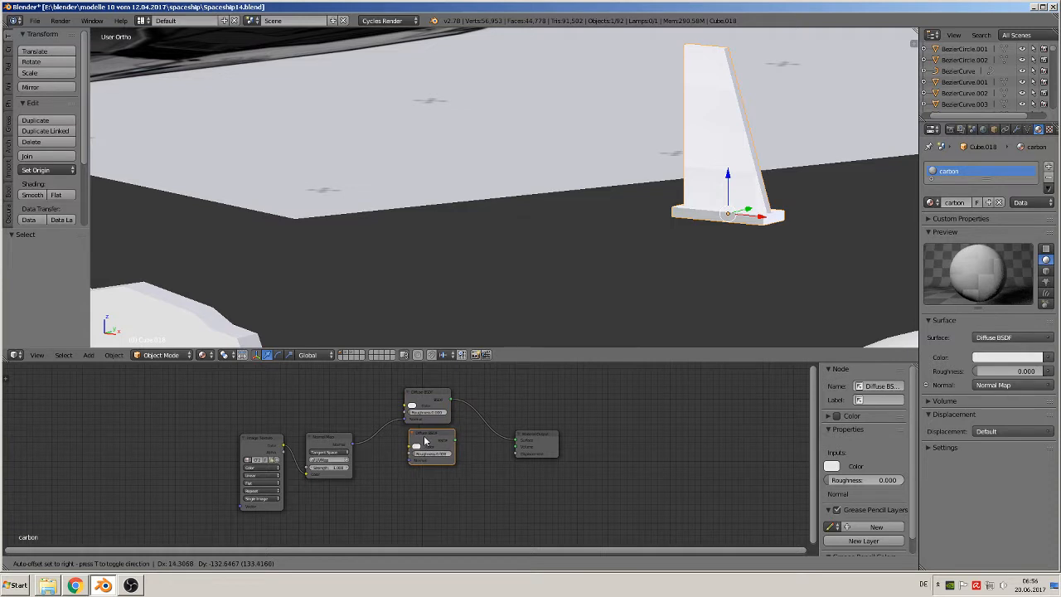
pyautogui.click(422, 443)
pyautogui.moveTo(539, 439); pyautogui.dragTo(648, 395)
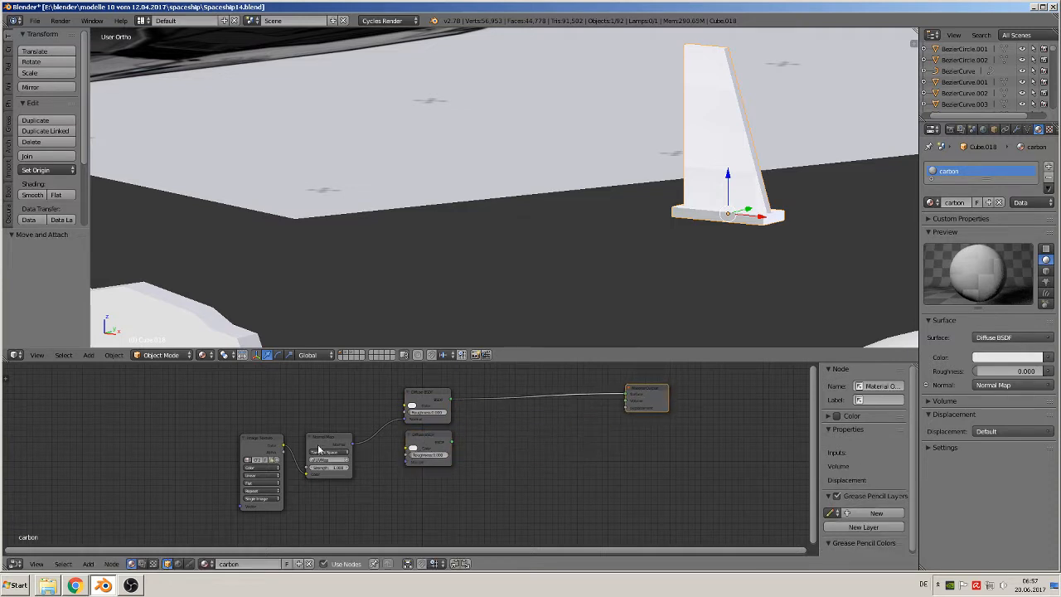
pyautogui.moveTo(353, 443); pyautogui.dragTo(407, 467)
# Step: Darken the lower Diffuse BSDF's color to dark grey and the upper one's to near-black RGB 0.012
pyautogui.scroll(1, 419, 463)
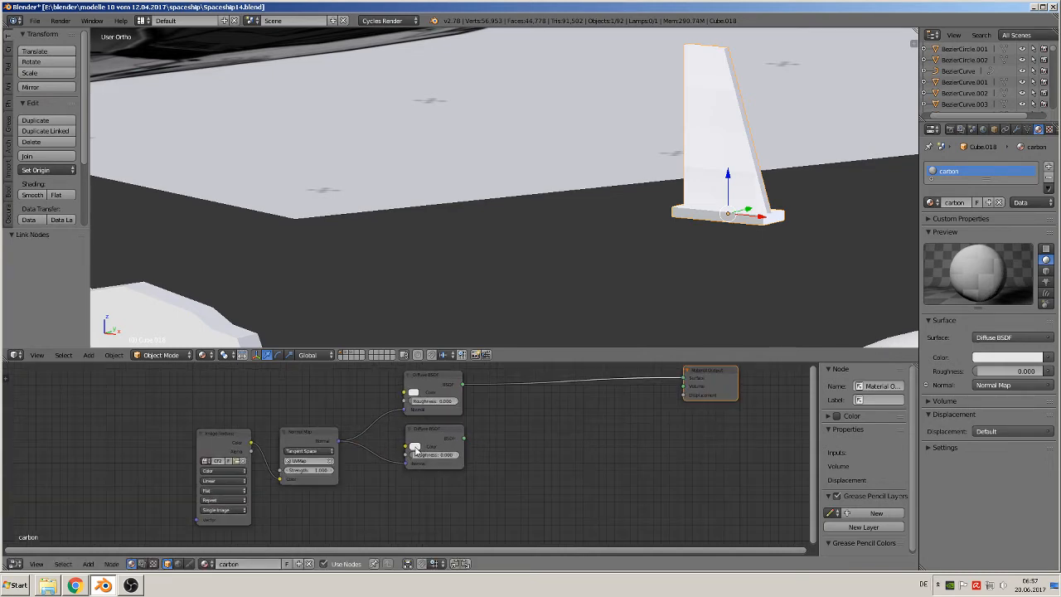
pyautogui.click(421, 447)
pyautogui.click(479, 381)
pyautogui.click(418, 393)
pyautogui.click(477, 336)
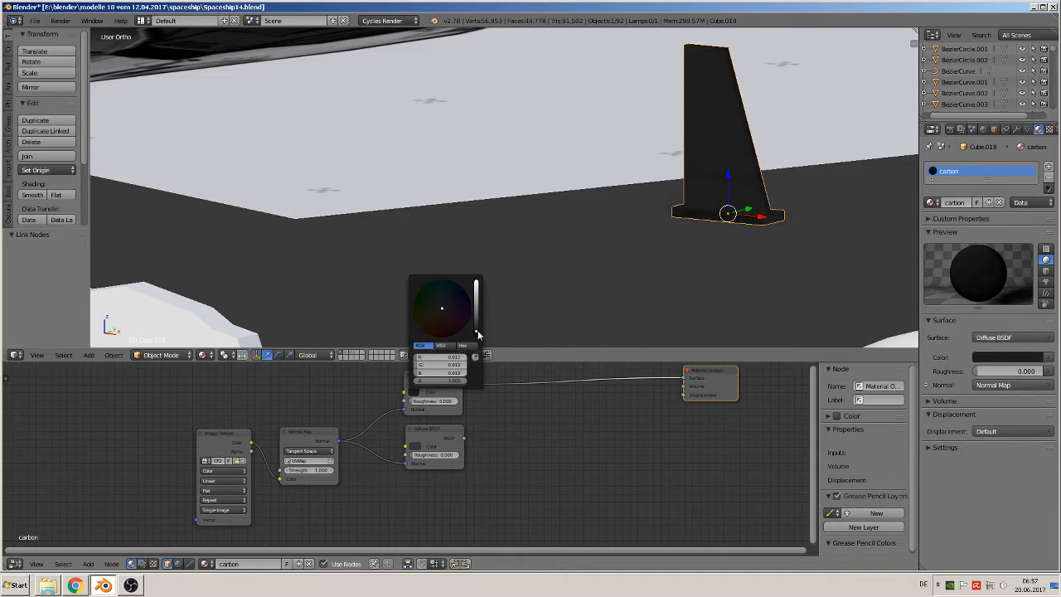
# Step: Insert a Mix Shader between the upper Diffuse BSDF and Material Output, and link the lower Diffuse BSDF to its second Shader input
pyautogui.moveTo(440, 460); pyautogui.dragTo(399, 473, button='middle')
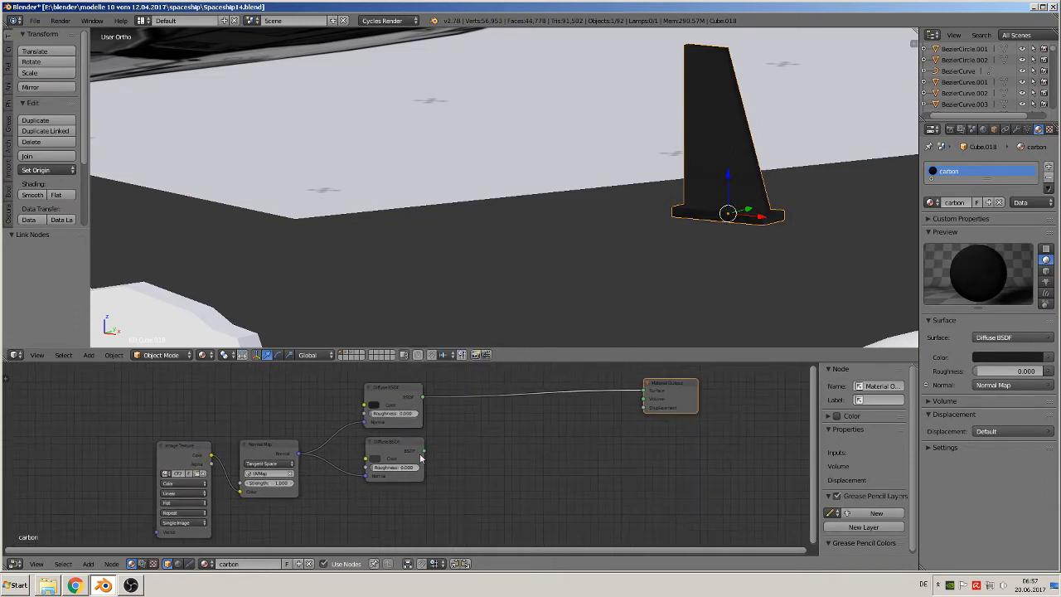
pyautogui.click(86, 563)
pyautogui.moveTo(112, 520)
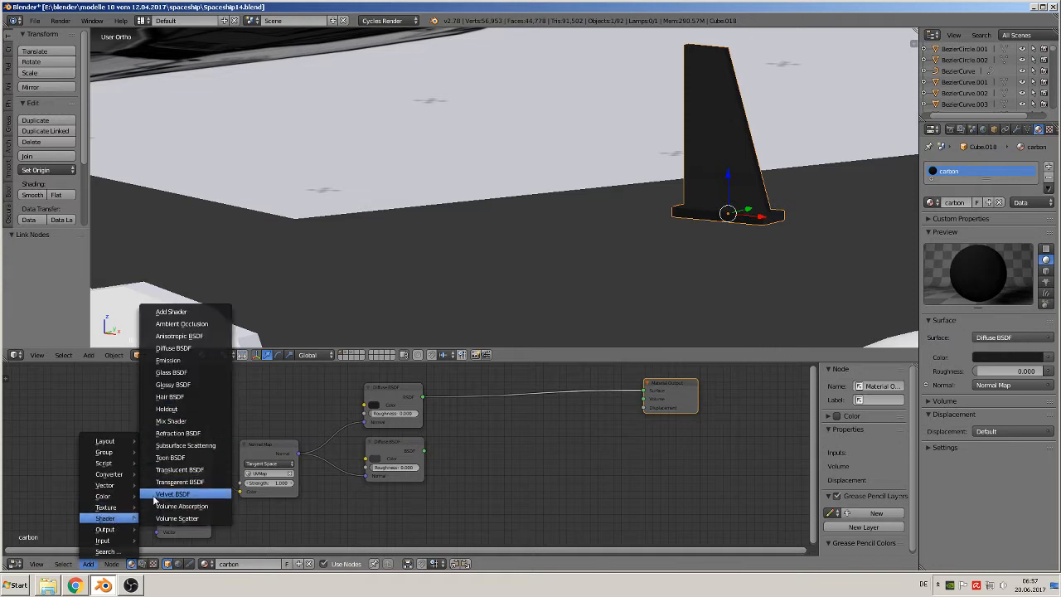
pyautogui.click(170, 421)
pyautogui.click(481, 396)
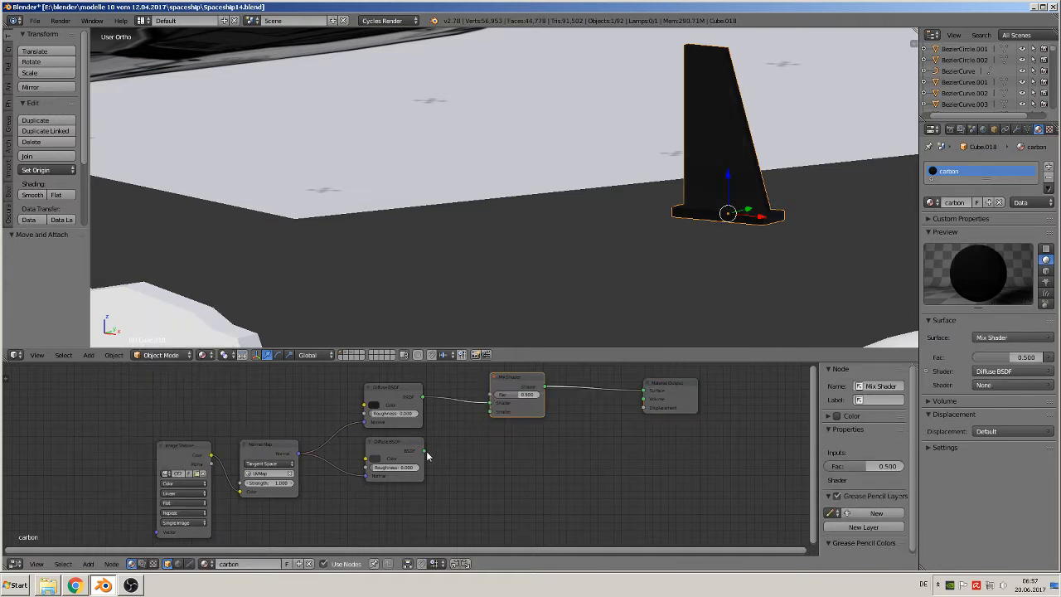
pyautogui.moveTo(424, 451); pyautogui.dragTo(496, 412)
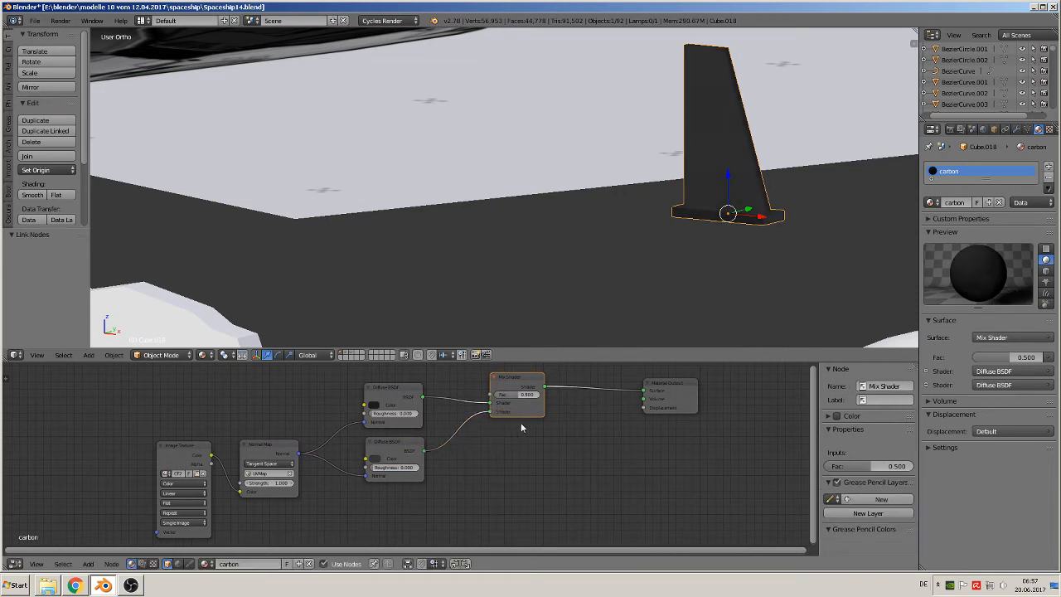
# Step: Preview the fin's carbon material in Rendered viewport shading and return to Material shading
pyautogui.scroll(3, 739, 292)
pyautogui.moveTo(787, 226)
pyautogui.keyDown('shift'); pyautogui.mouseDown(button='middle')
pyautogui.moveTo(426, 309)
pyautogui.moveTo(455, 310)
pyautogui.mouseUp(button='middle'); pyautogui.keyUp('shift')
pyautogui.scroll(1, 448, 311)
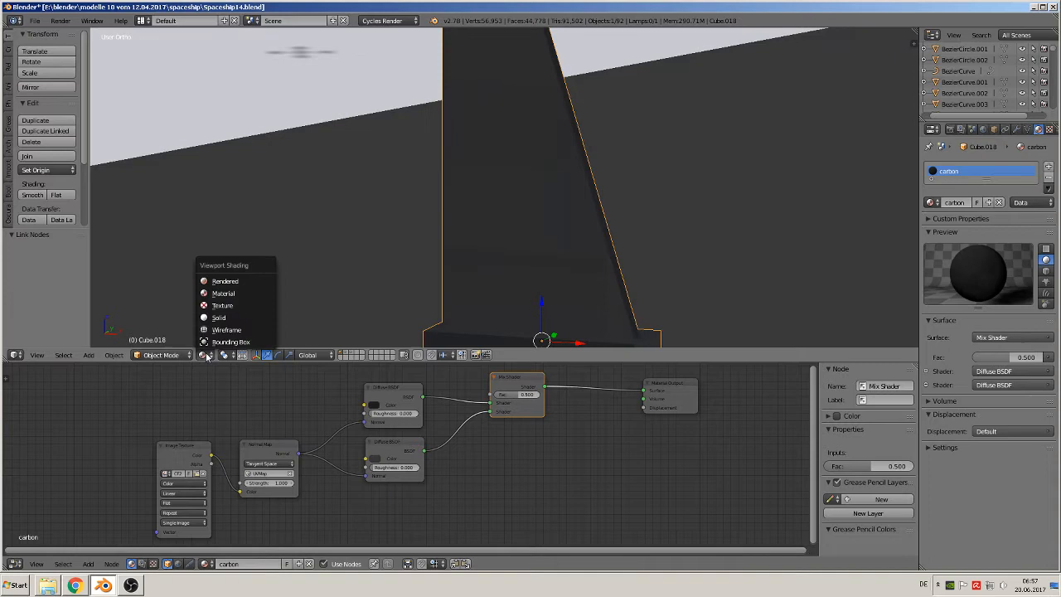
pyautogui.click(224, 281)
pyautogui.scroll(-2, 503, 243)
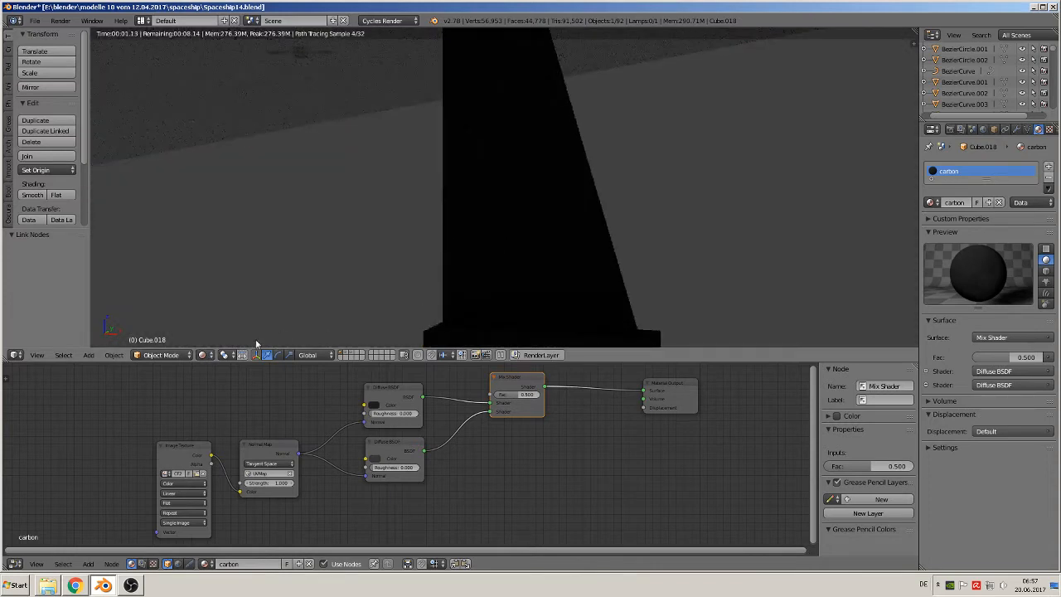
pyautogui.click(203, 355)
pyautogui.click(223, 294)
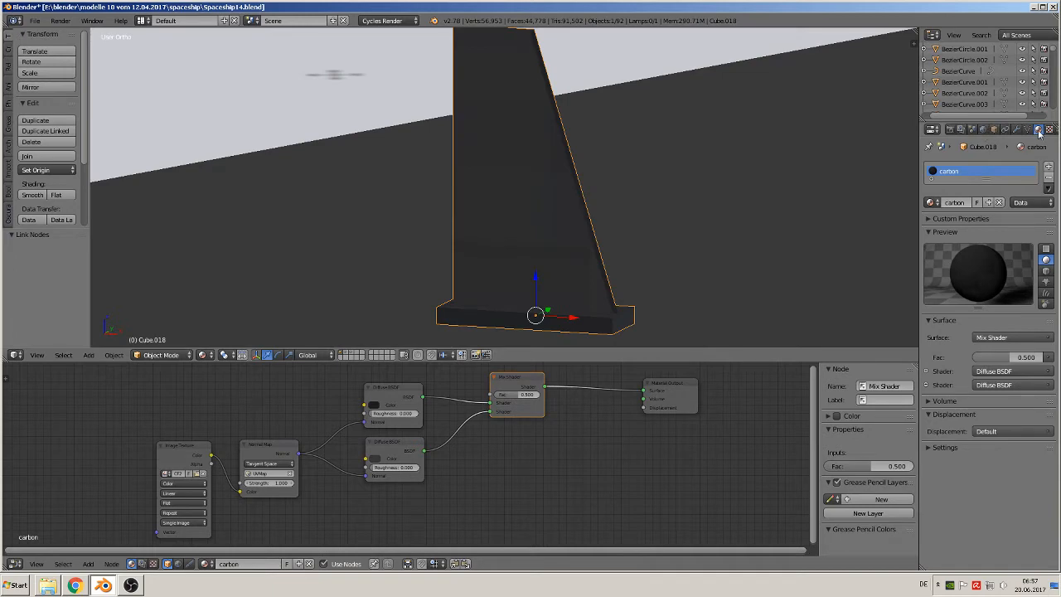
# Step: Look over the whole scene, check another scene layer for light sources, and return to the first layer
pyautogui.scroll(-2, 1038, 130)
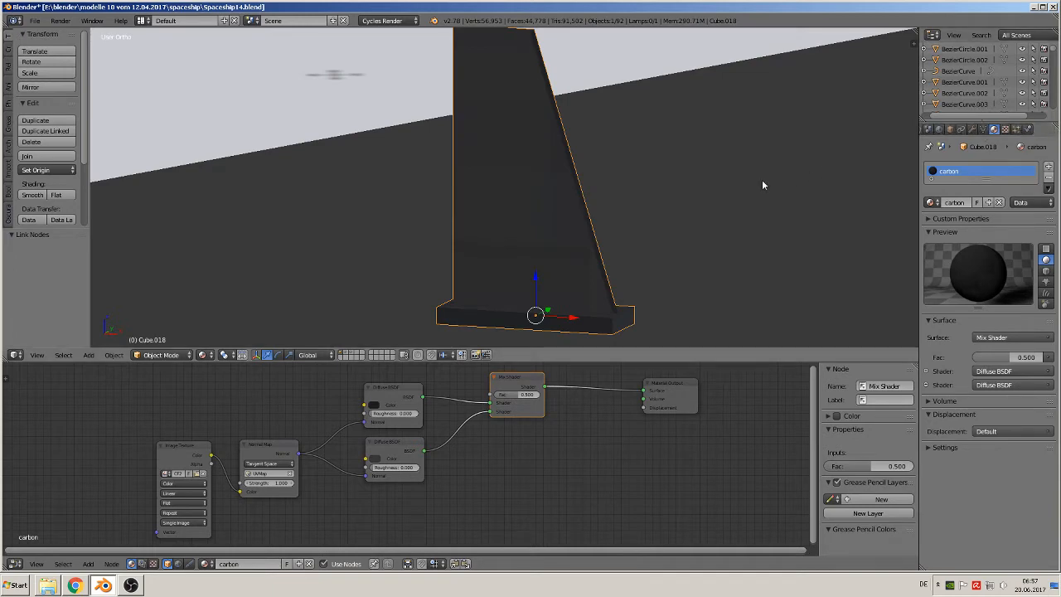
pyautogui.press('Tab')
pyautogui.press('Tab')
pyautogui.scroll(-8, 832, 167)
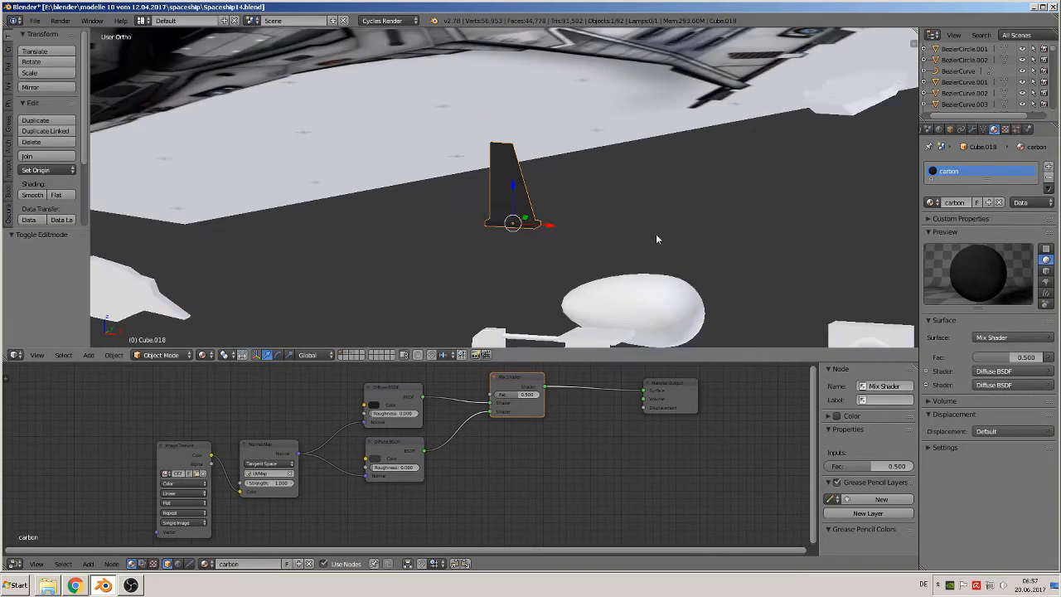
pyautogui.scroll(-6, 575, 258)
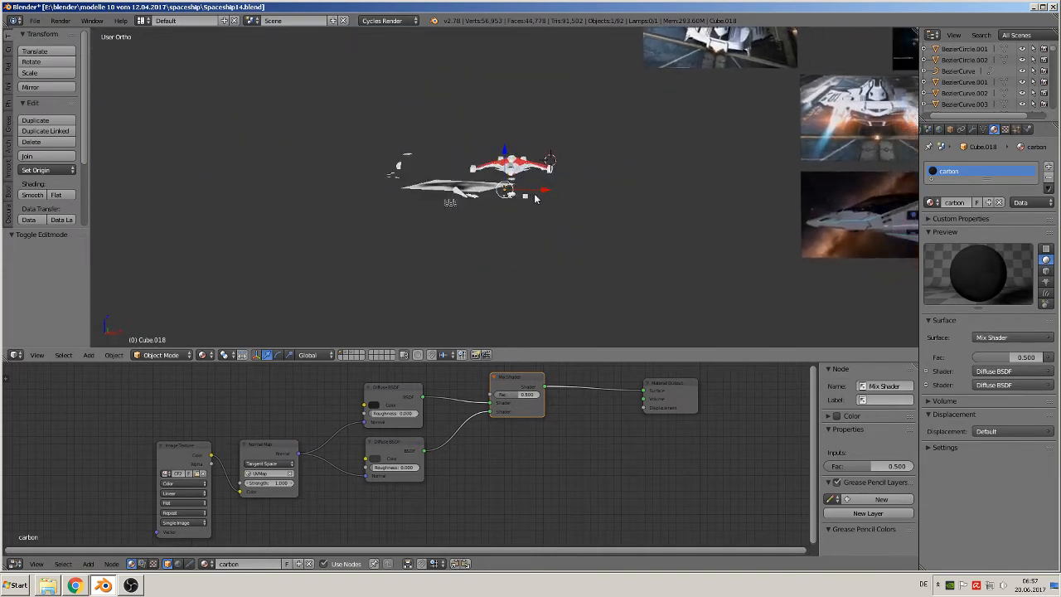
pyautogui.moveTo(576, 190); pyautogui.dragTo(565, 197, button='middle')
pyautogui.click(350, 355)
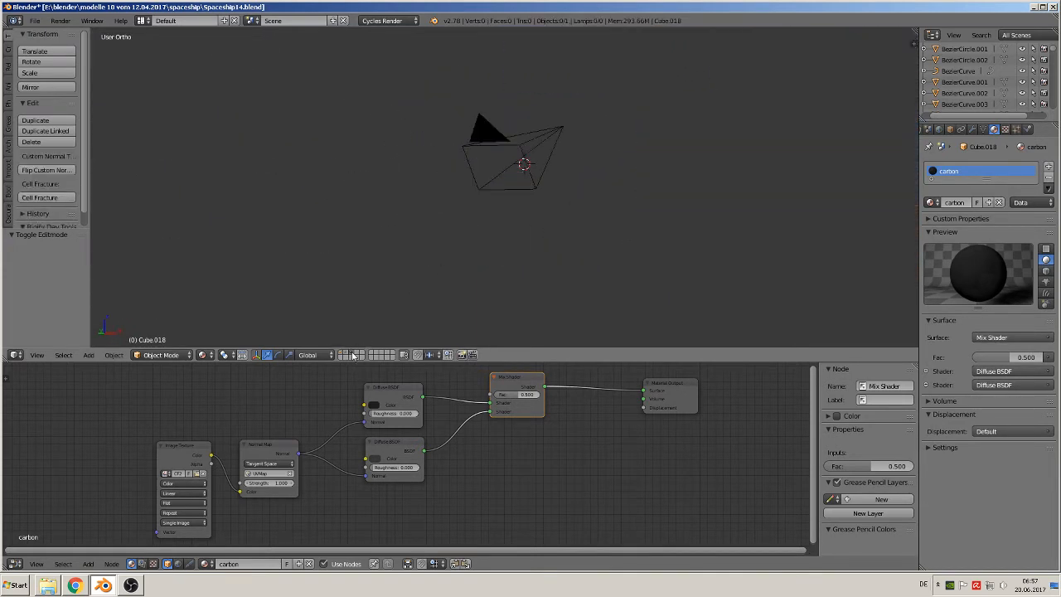
pyautogui.scroll(-5, 438, 237)
pyautogui.scroll(5, 403, 301)
pyautogui.click(341, 354)
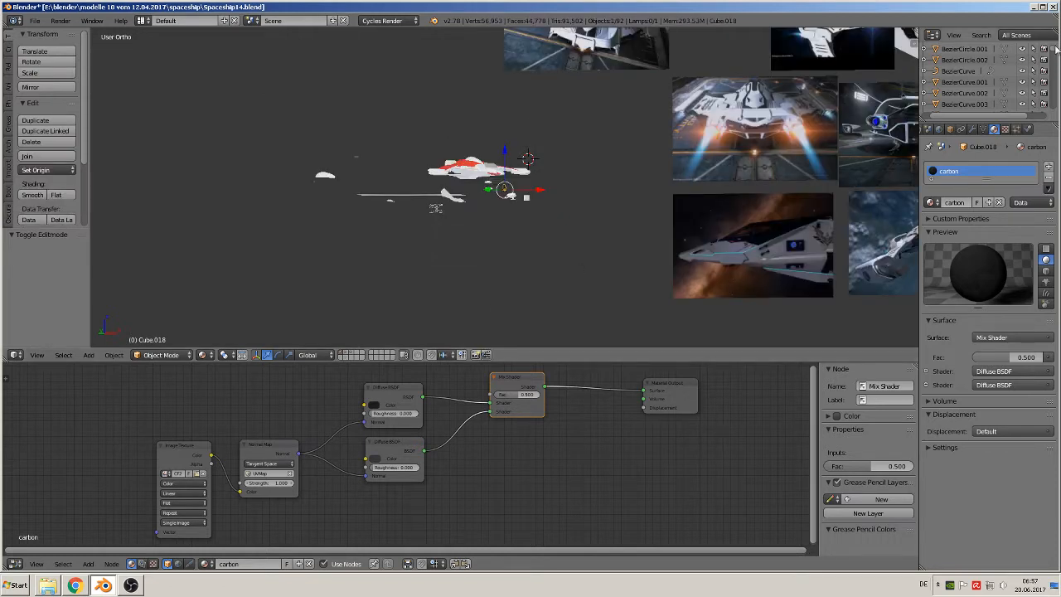
# Step: Find the Lamp object in the scene's object list and select it
pyautogui.scroll(-8, 1055, 50)
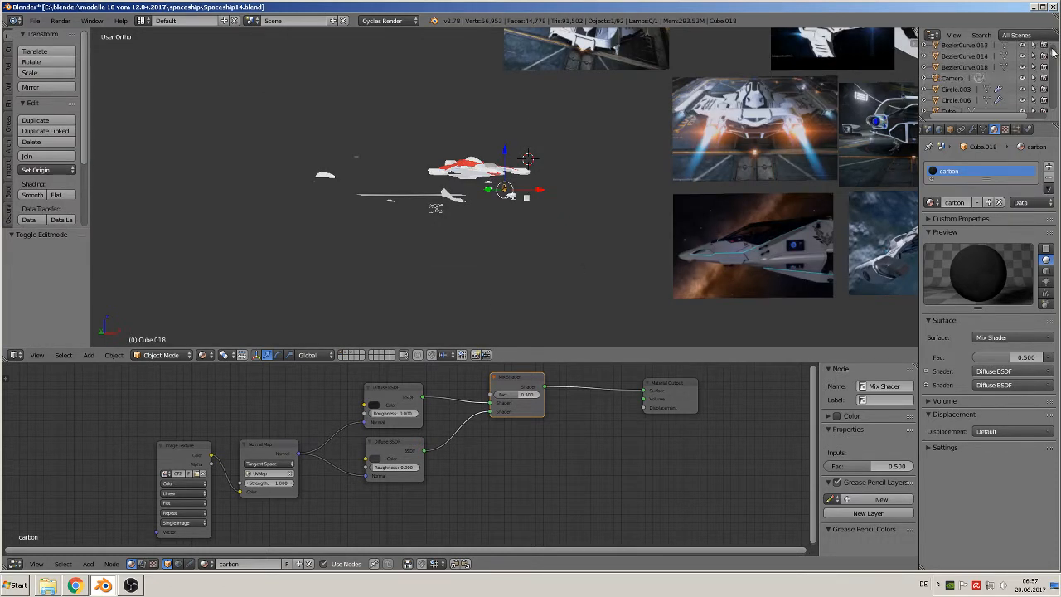
pyautogui.scroll(-3, 1054, 51)
pyautogui.scroll(-15, 1054, 53)
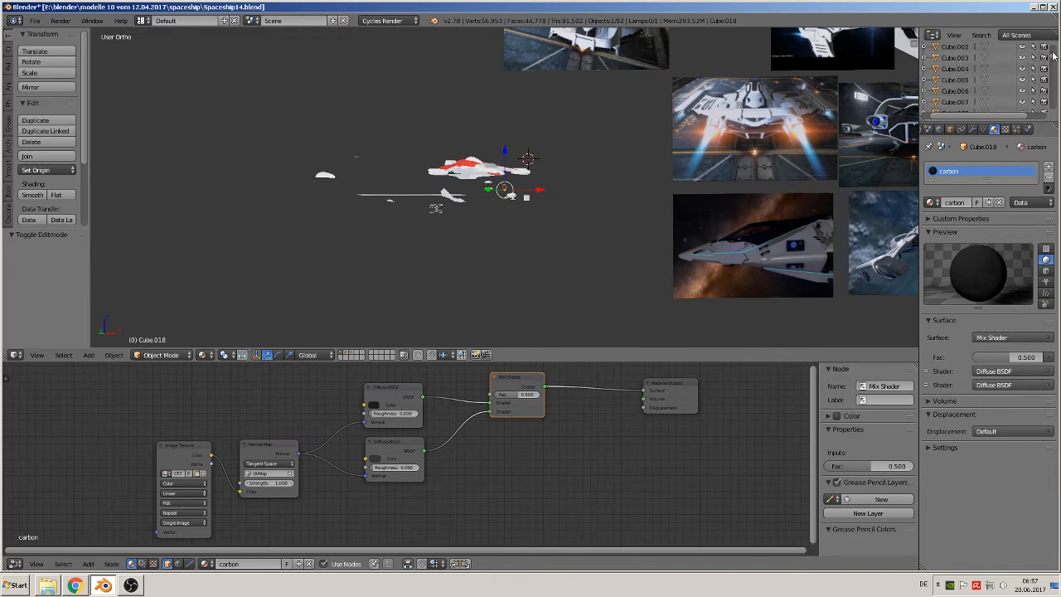
pyautogui.moveTo(1058, 72); pyautogui.dragTo(1058, 85)
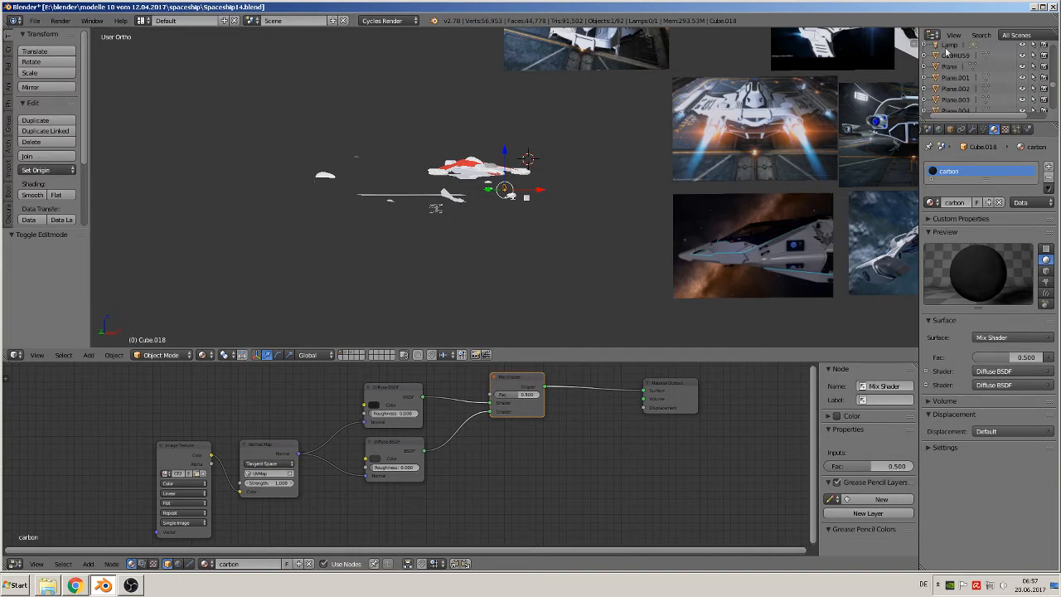
pyautogui.click(949, 44)
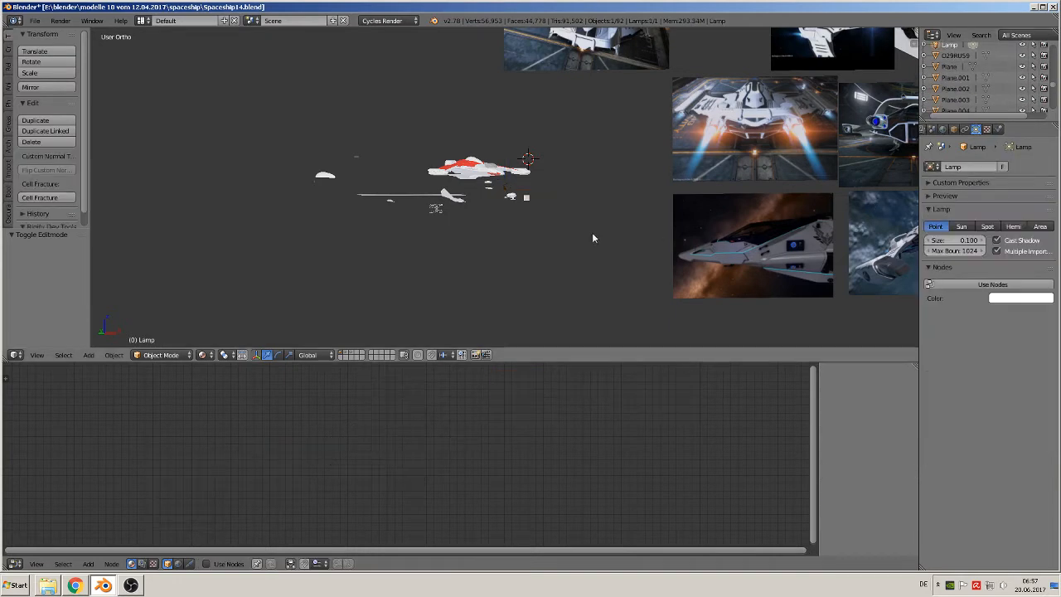
# Step: Lower the lamp toward the spaceship and shift it about -5.511 units along X
pyautogui.scroll(-7, 389, 298)
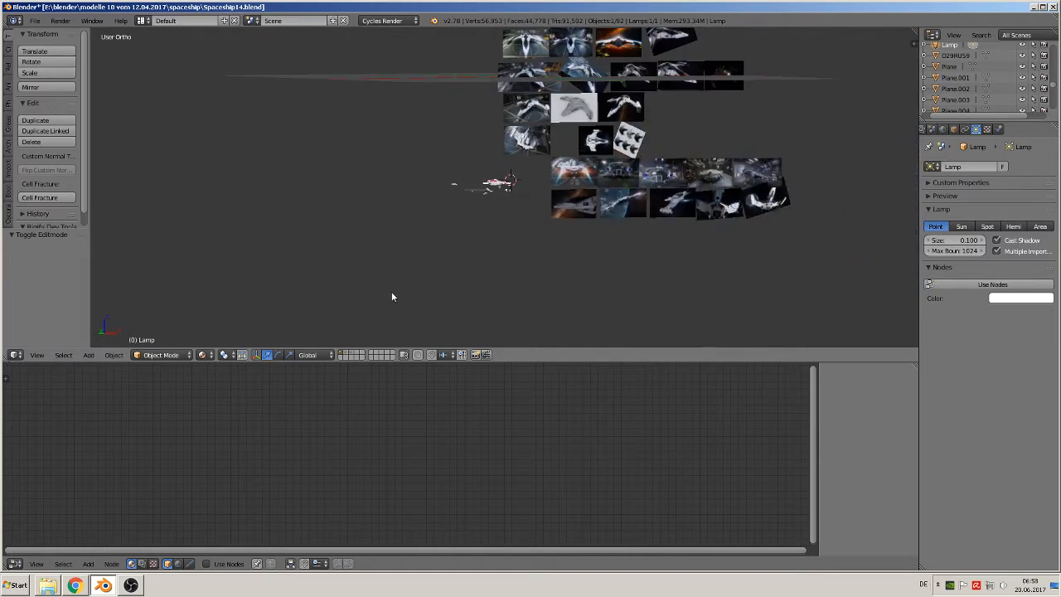
pyautogui.scroll(5, 392, 291)
pyautogui.scroll(-4, 398, 279)
pyautogui.scroll(-5, 398, 283)
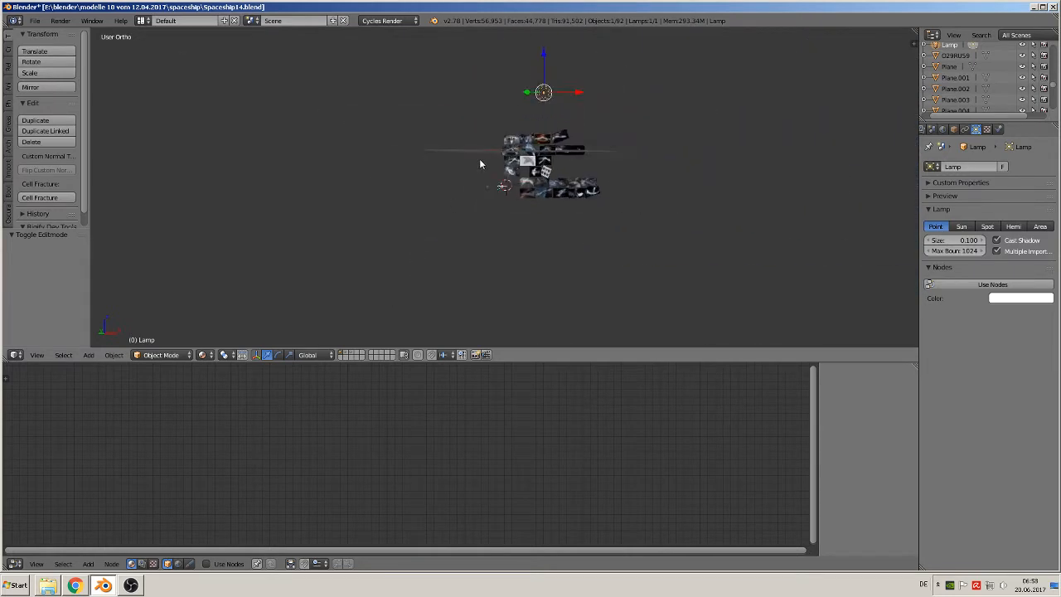
pyautogui.moveTo(554, 45); pyautogui.dragTo(556, 50)
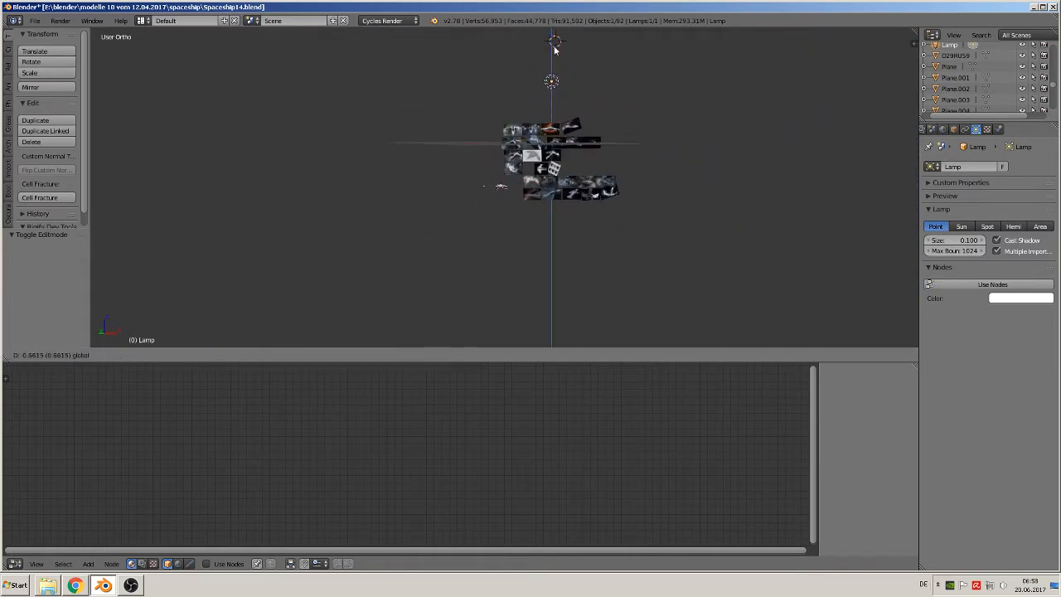
pyautogui.moveTo(549, 116); pyautogui.dragTo(520, 170)
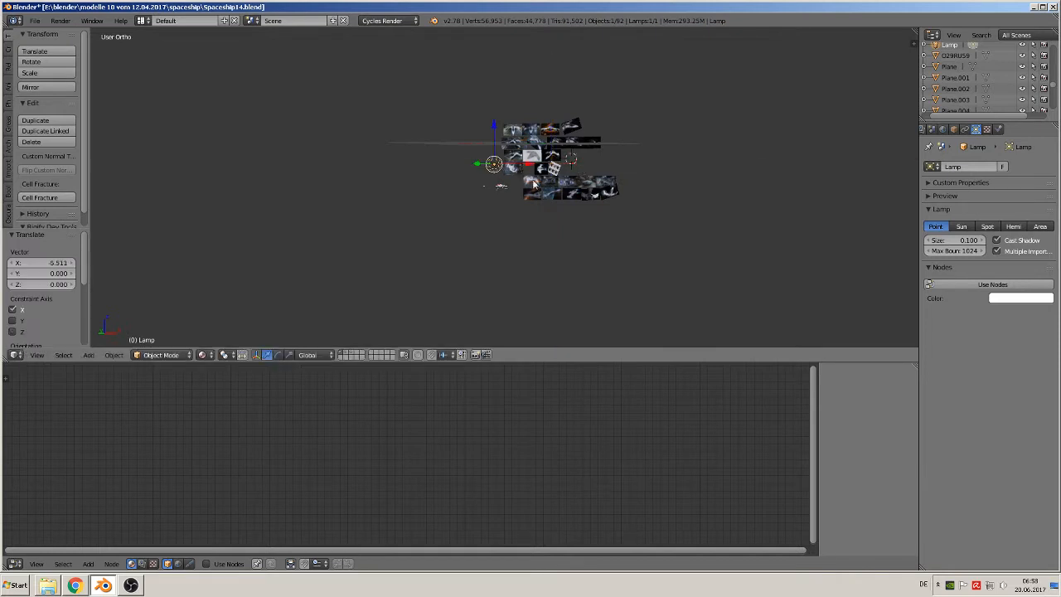
pyautogui.scroll(7, 595, 186)
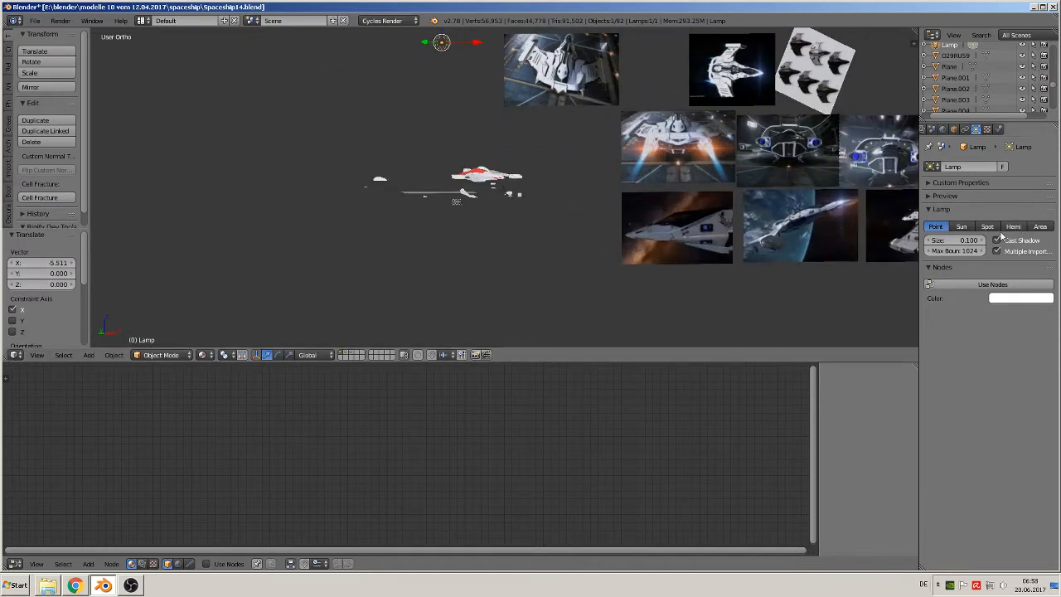
# Step: Change the lamp's type to Sun and set its size to 0.001
pyautogui.click(961, 227)
pyautogui.click(961, 240)
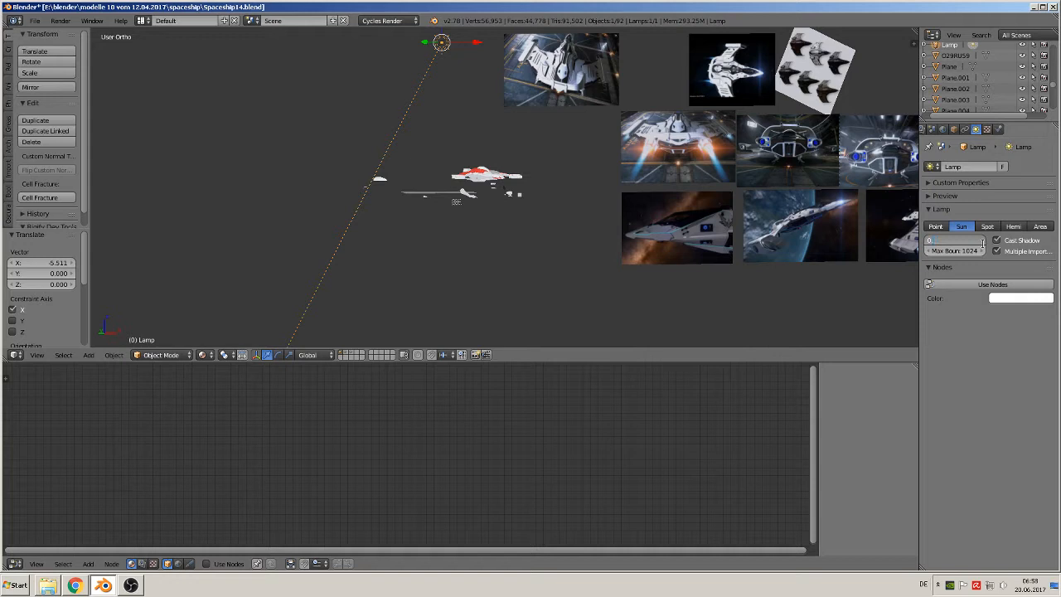
pyautogui.press('Return')
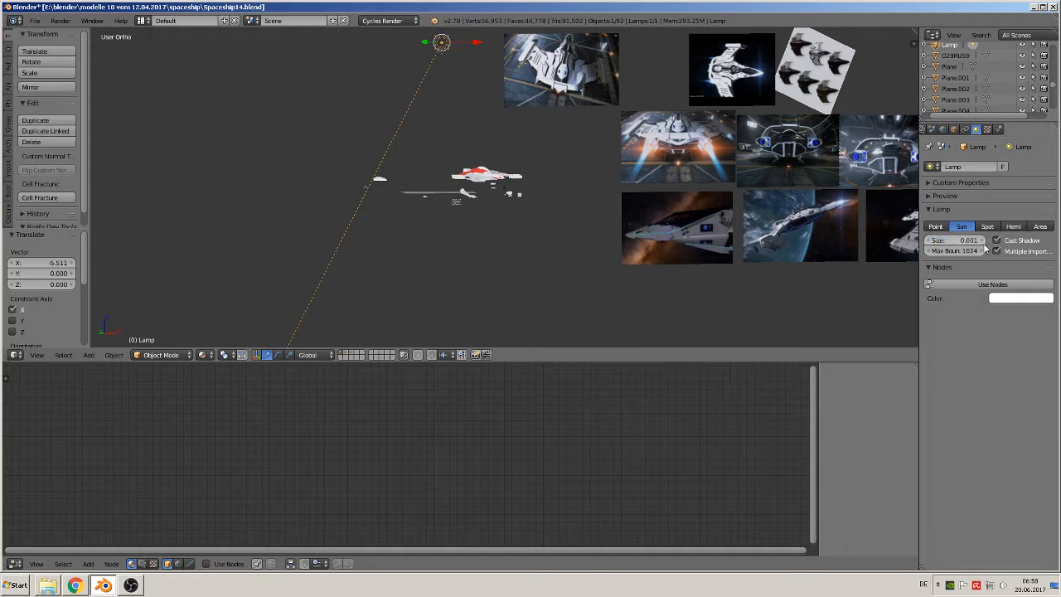
# Step: Enable nodes for the sun lamp and set its emission strength to 6
pyautogui.click(975, 286)
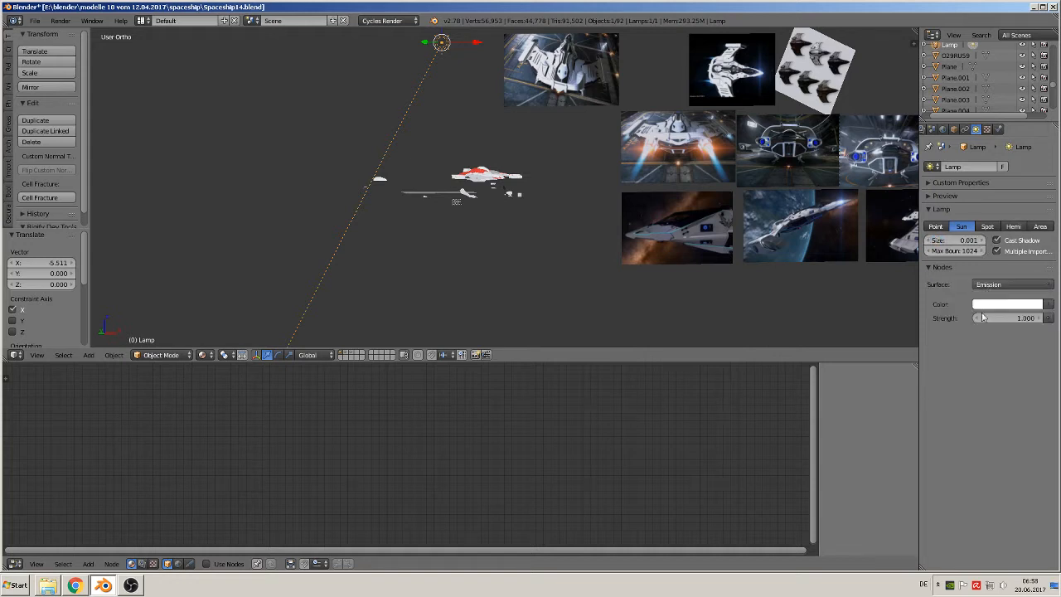
pyautogui.click(1004, 318)
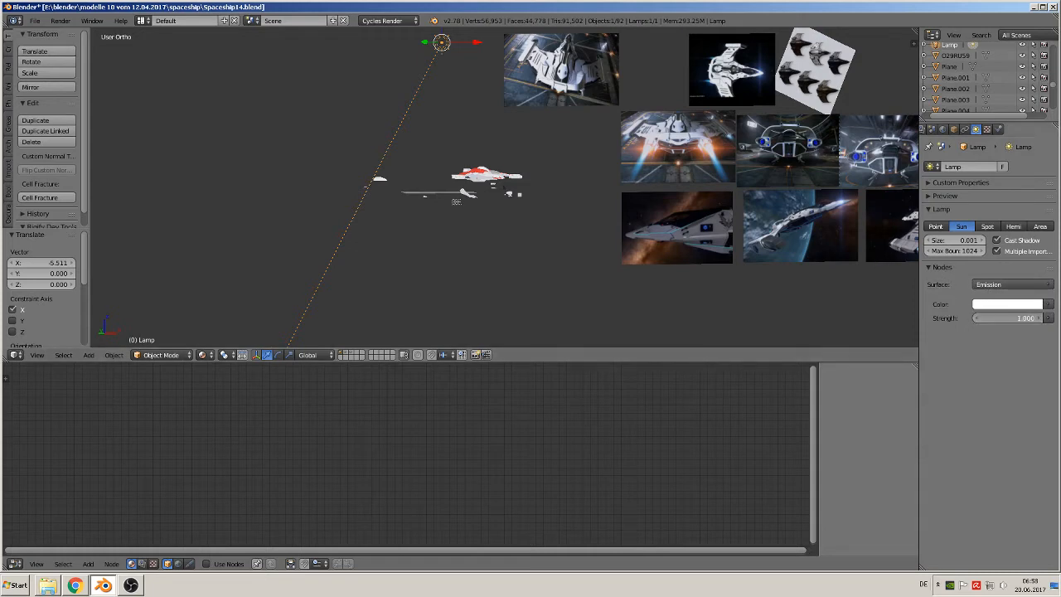
pyautogui.write('6')
pyautogui.press('Return')
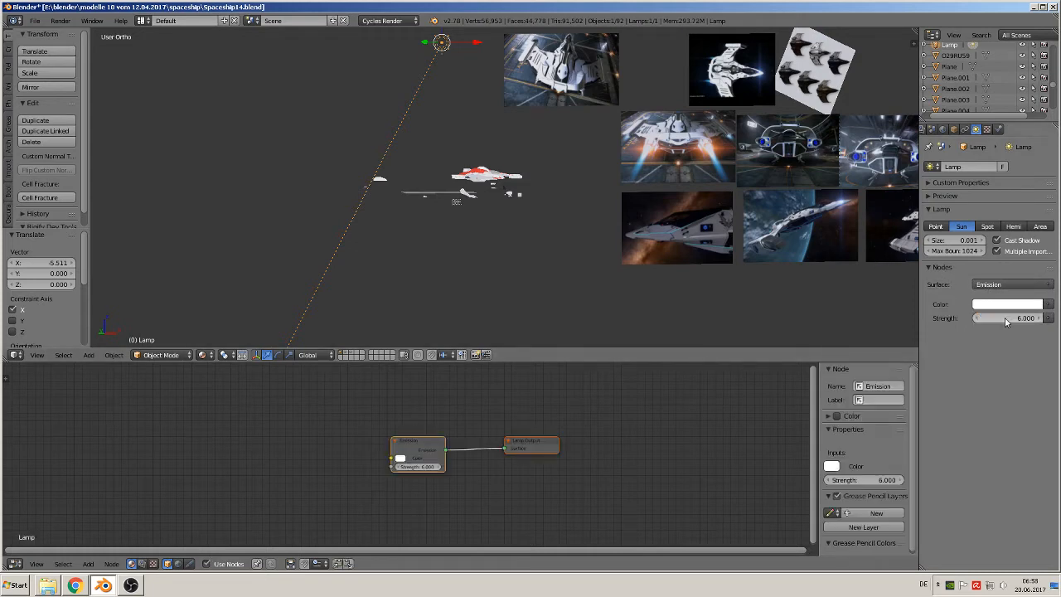
# Step: Shift the sun lamp about -2.717 units along X and rotate it about -79° in the view plane
pyautogui.scroll(1, 450, 175)
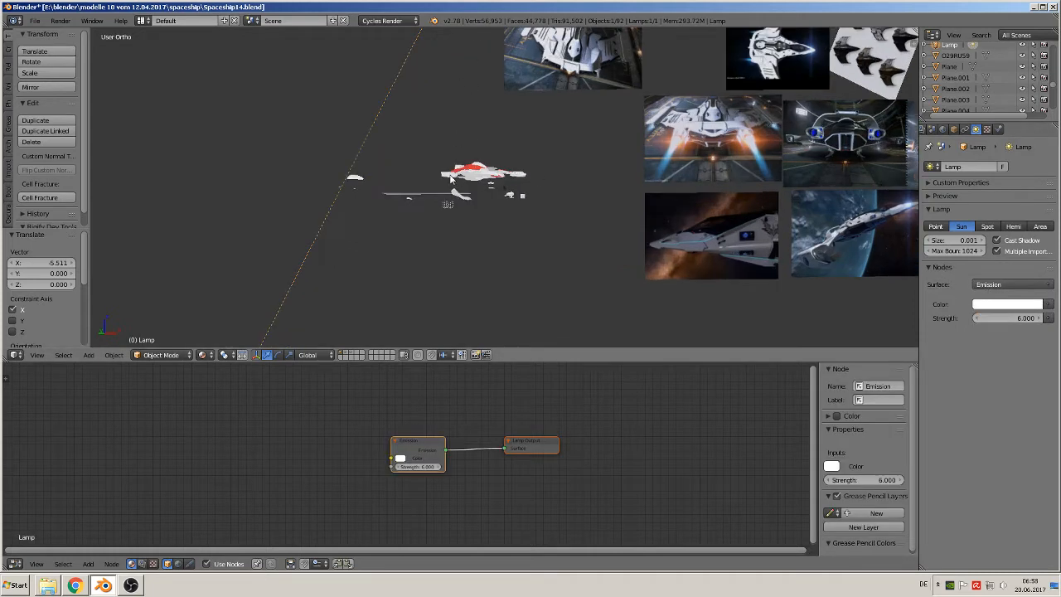
pyautogui.moveTo(451, 174); pyautogui.dragTo(417, 178, button='middle')
pyautogui.scroll(-4, 497, 124)
pyautogui.moveTo(507, 119); pyautogui.dragTo(393, 129)
pyautogui.press('r')
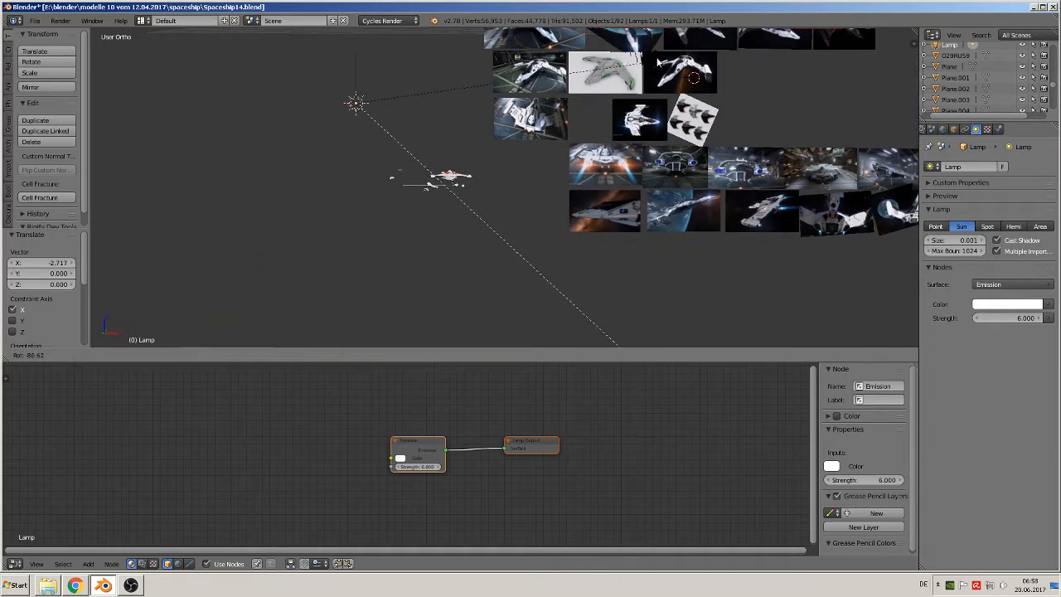
pyautogui.click(519, 197)
# Step: Move the sun lamp about -5.042 units along Y, rotate it about -55° in an angled view, and deselect it
pyautogui.moveTo(519, 197); pyautogui.dragTo(441, 265, button='middle')
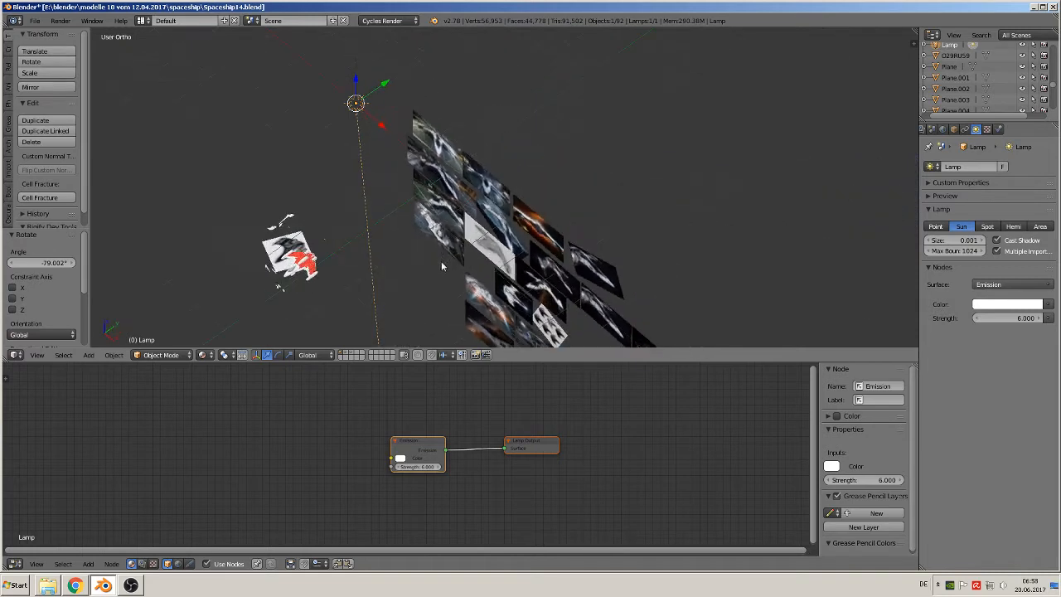
pyautogui.press('g')
pyautogui.press('y')
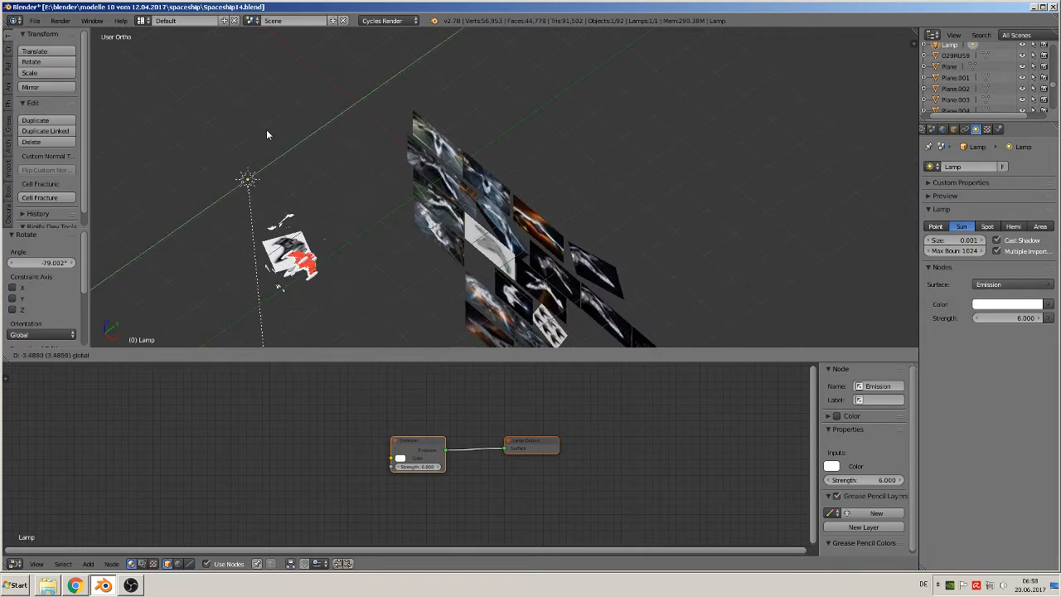
pyautogui.click(275, 326)
pyautogui.press('r')
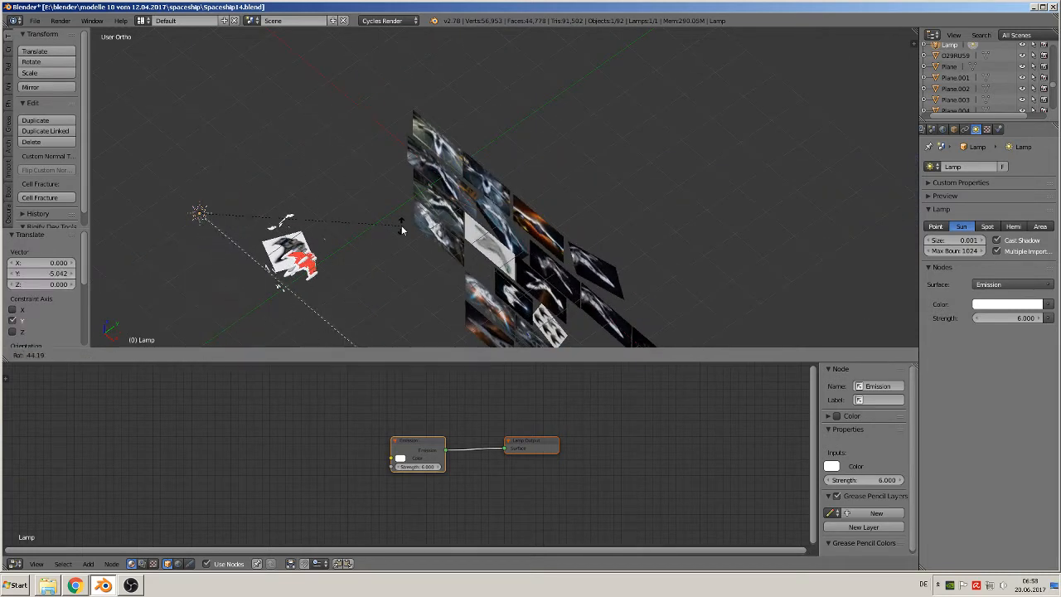
pyautogui.click(425, 189)
pyautogui.moveTo(425, 189); pyautogui.dragTo(489, 199, button='middle')
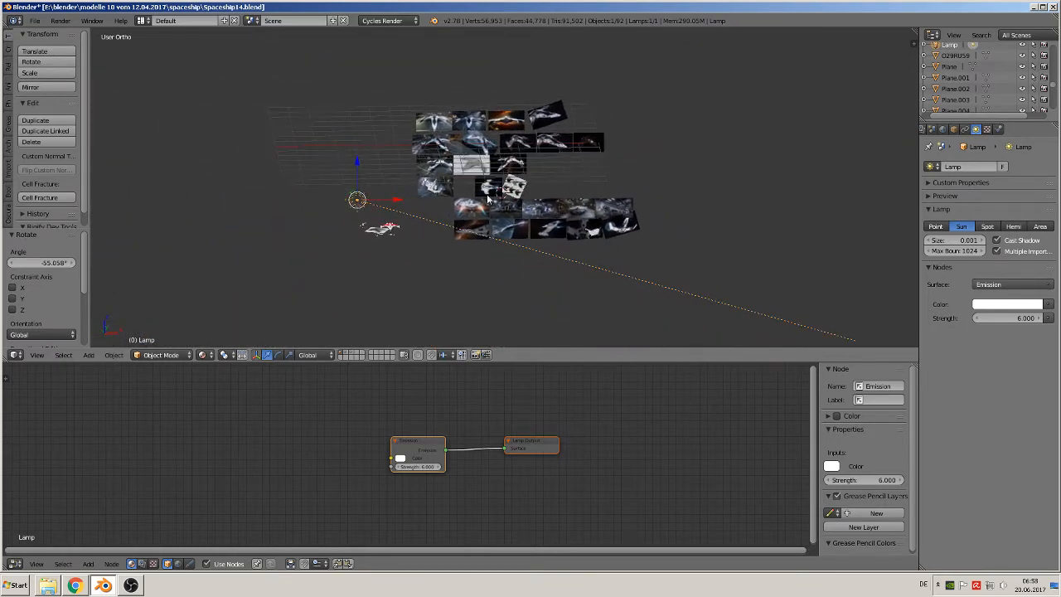
pyautogui.press('a')
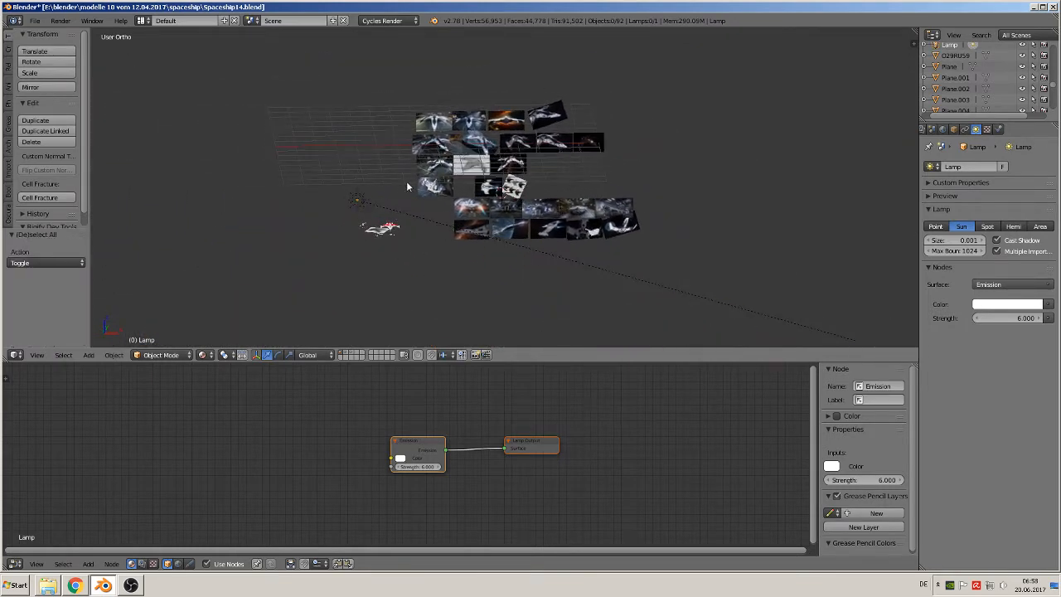
# Step: Enable nodes for the world surface and assign an Environment Texture to the background color
pyautogui.press('KP_1')
pyautogui.scroll(4, 436, 211)
pyautogui.keyDown('shift'); pyautogui.moveTo(339, 254); pyautogui.dragTo(501, 149, button='middle'); pyautogui.keyUp('shift')
pyautogui.scroll(5, 447, 173)
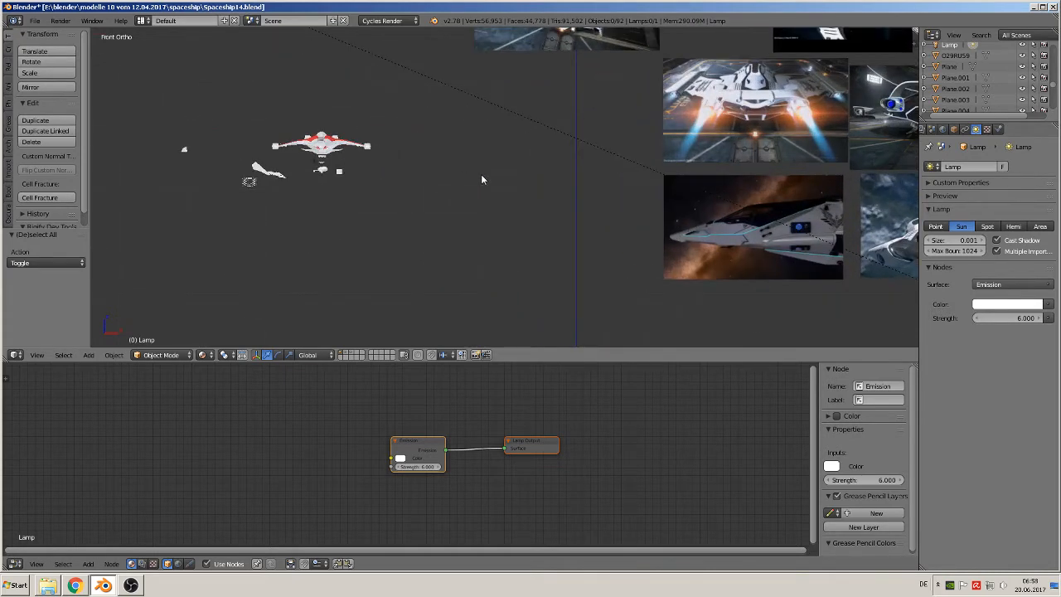
pyautogui.click(943, 130)
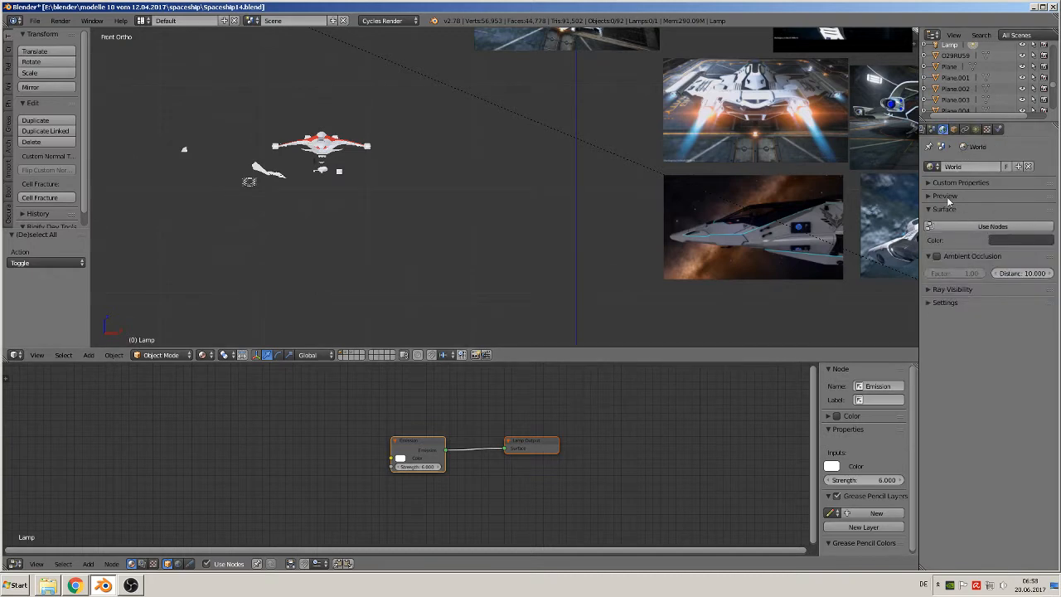
pyautogui.click(983, 227)
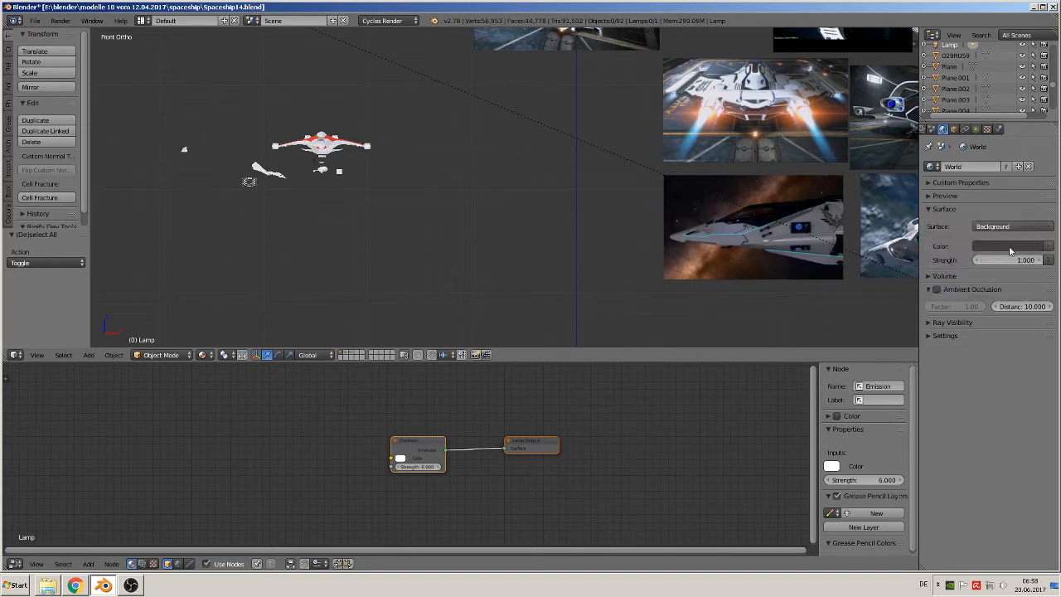
pyautogui.click(1048, 245)
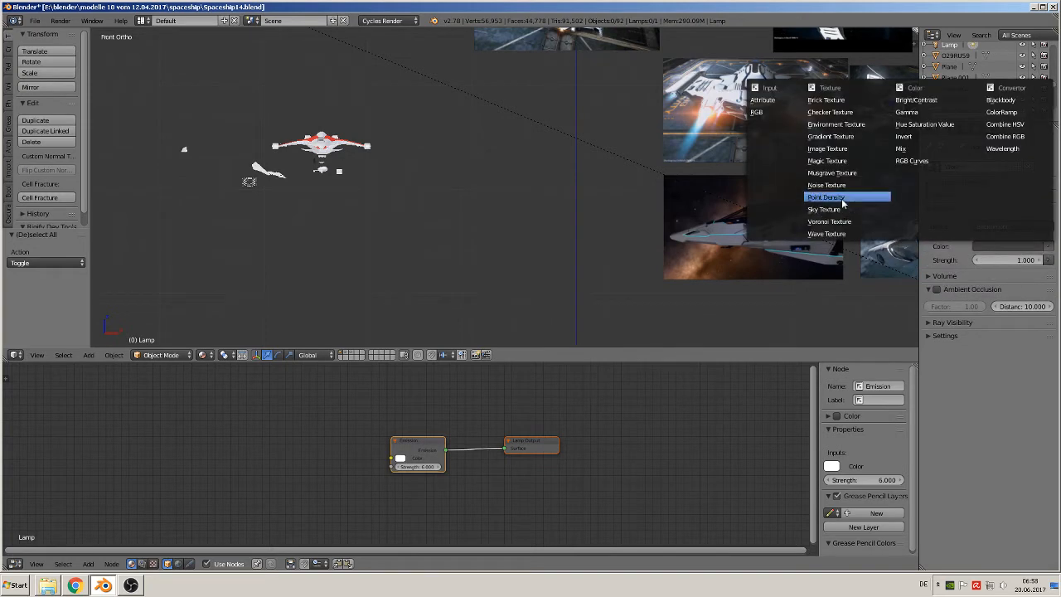
pyautogui.click(854, 127)
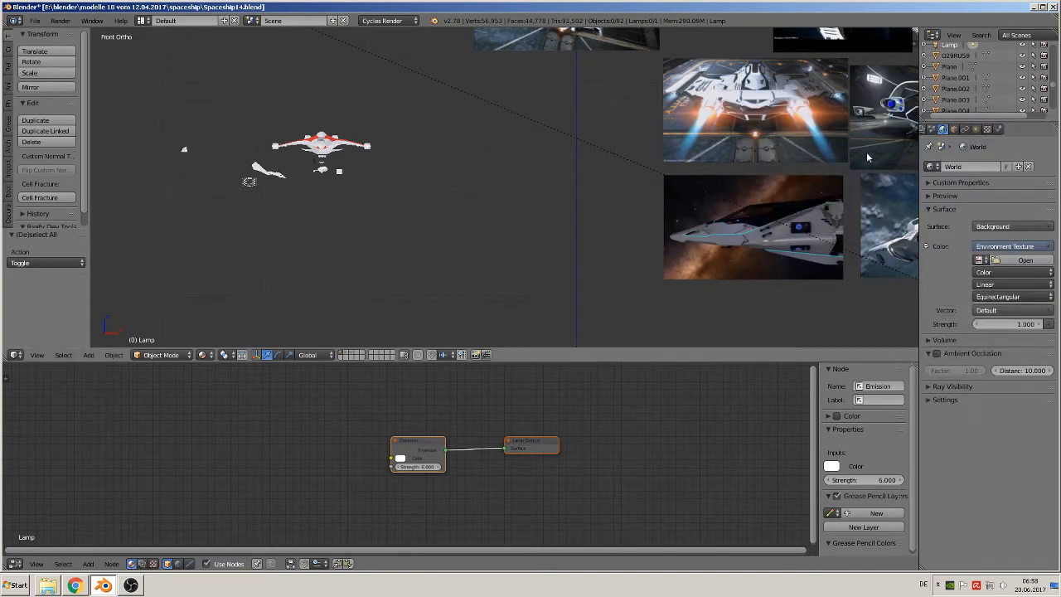
# Step: Load Ice_Lake_HiRes_TMap.jpg from the hdri folder as the world's environment image, using thumbnail display to choose it
pyautogui.click(1023, 261)
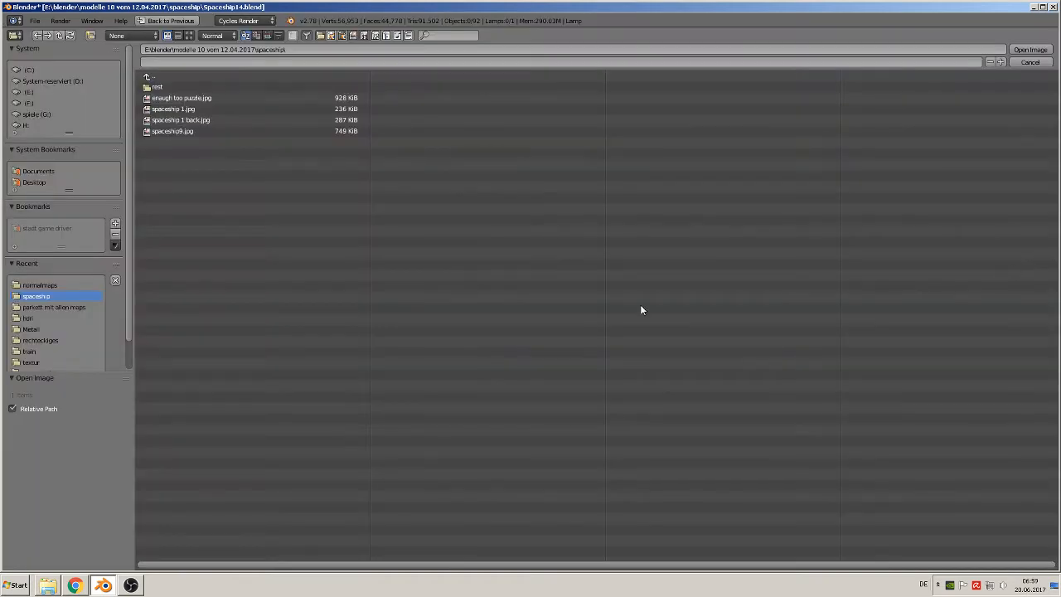
pyautogui.click(27, 318)
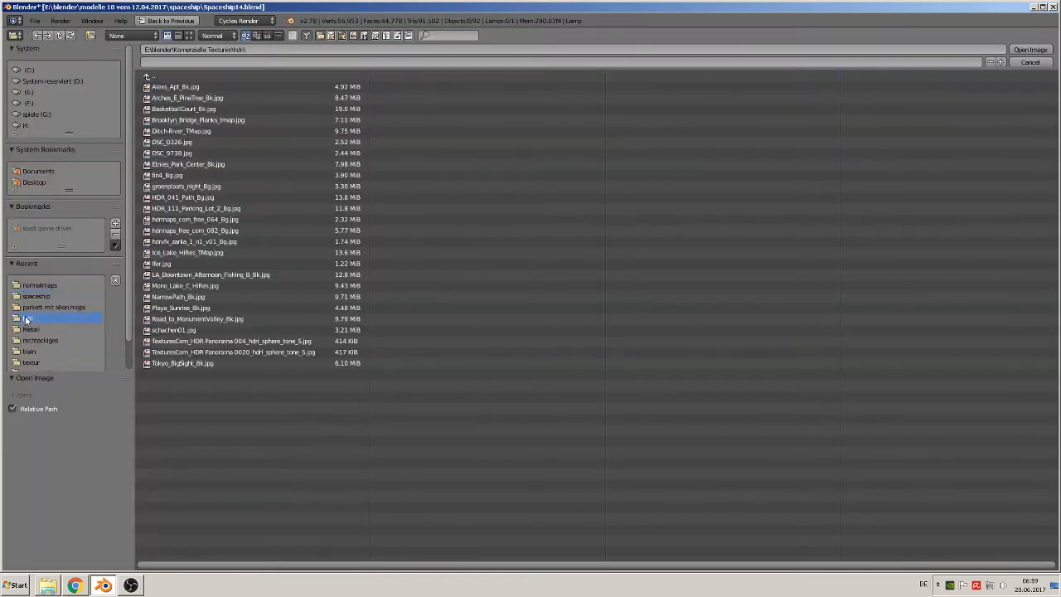
pyautogui.click(190, 35)
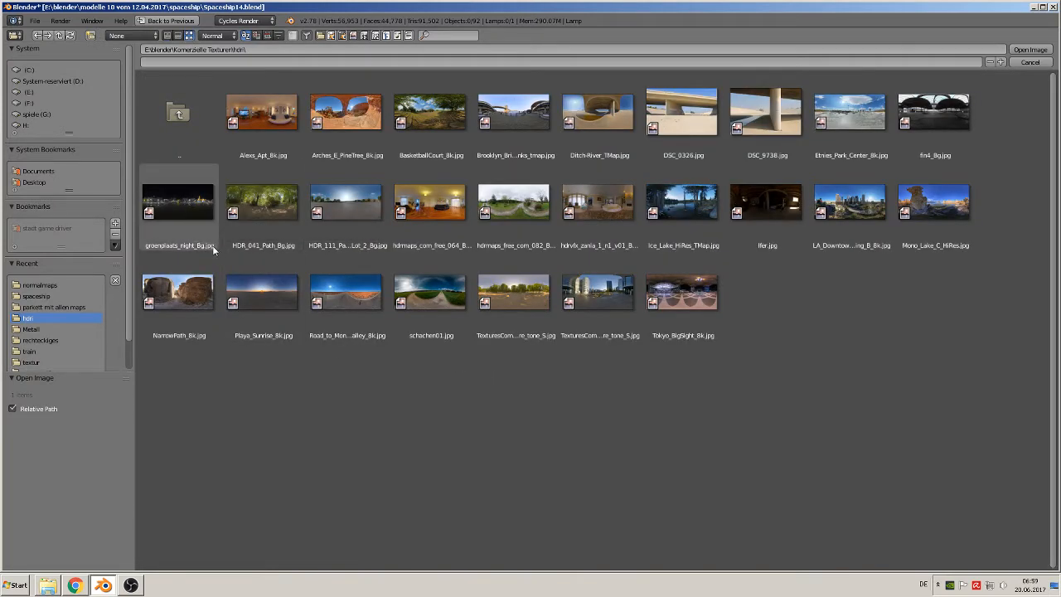
pyautogui.doubleClick(697, 213)
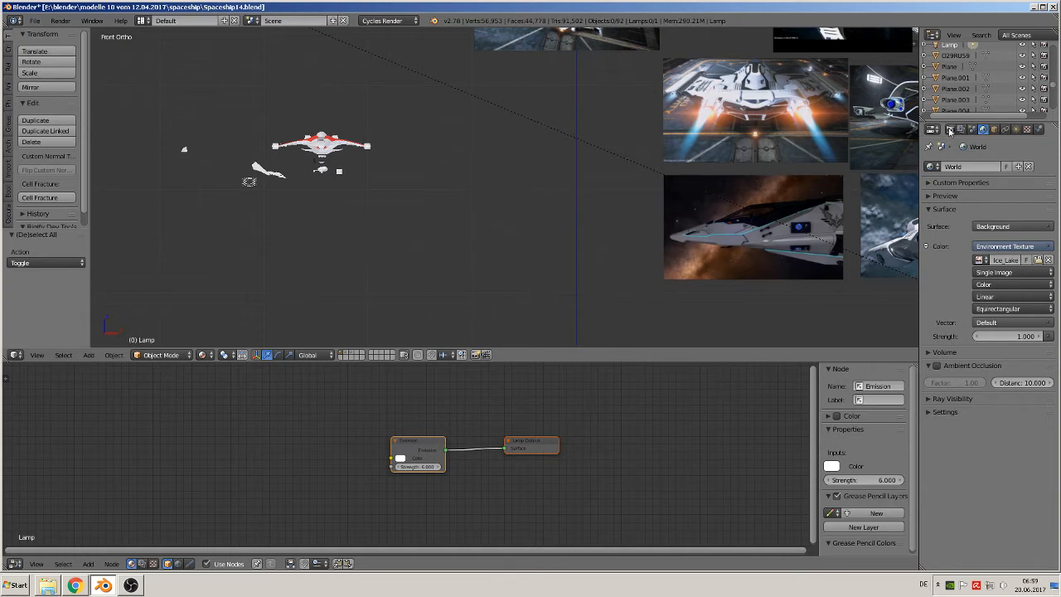
# Step: Save the spaceship scene to its current file
pyautogui.scroll(3, 273, 158)
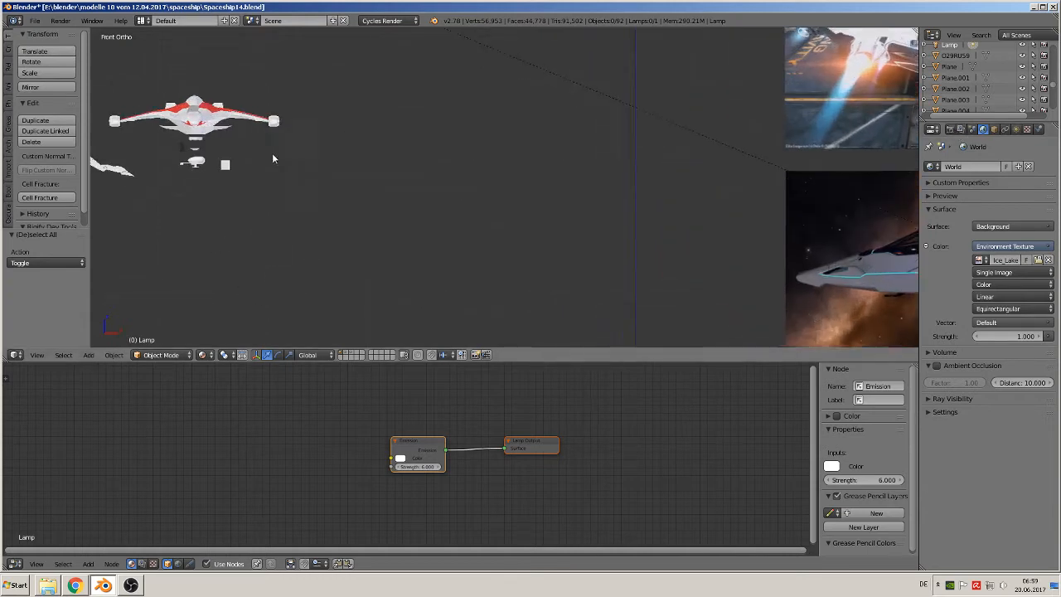
pyautogui.keyDown('shift'); pyautogui.moveTo(272, 152); pyautogui.dragTo(534, 283, button='middle'); pyautogui.keyUp('shift')
pyautogui.click(34, 20)
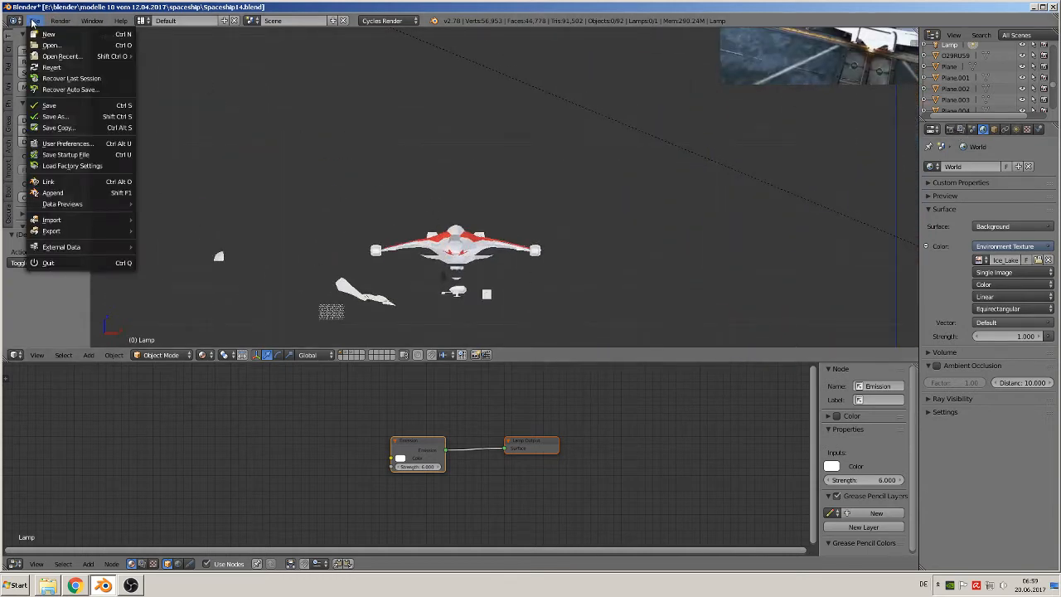
pyautogui.click(58, 106)
# Step: Preview the scene in Rendered viewport shading, then select the dark fin-shaped part below the ship and frame it
pyautogui.click(201, 355)
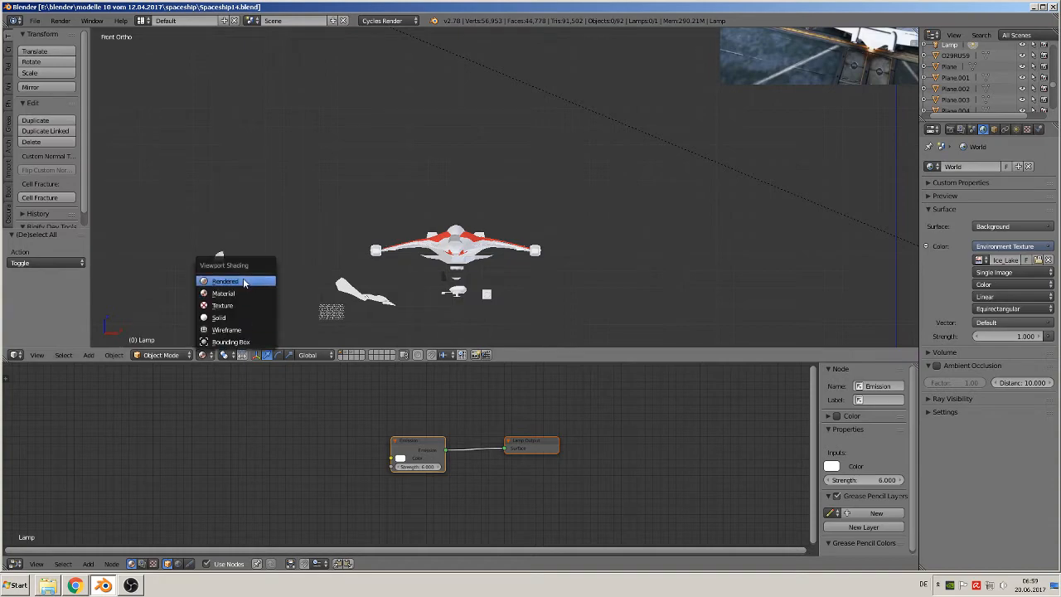
pyautogui.click(243, 281)
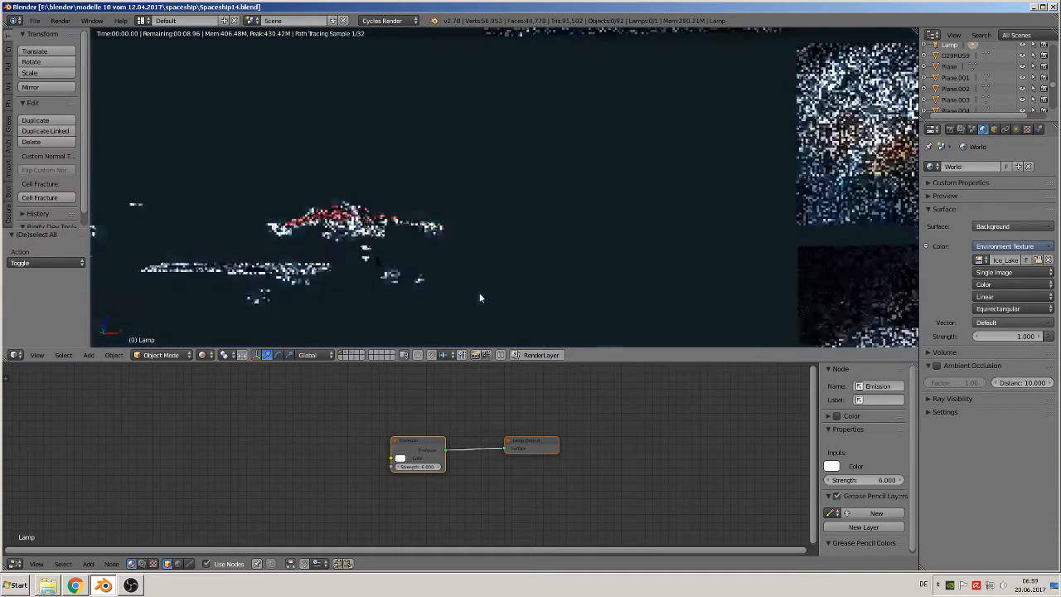
pyautogui.moveTo(471, 290); pyautogui.dragTo(438, 229, button='middle')
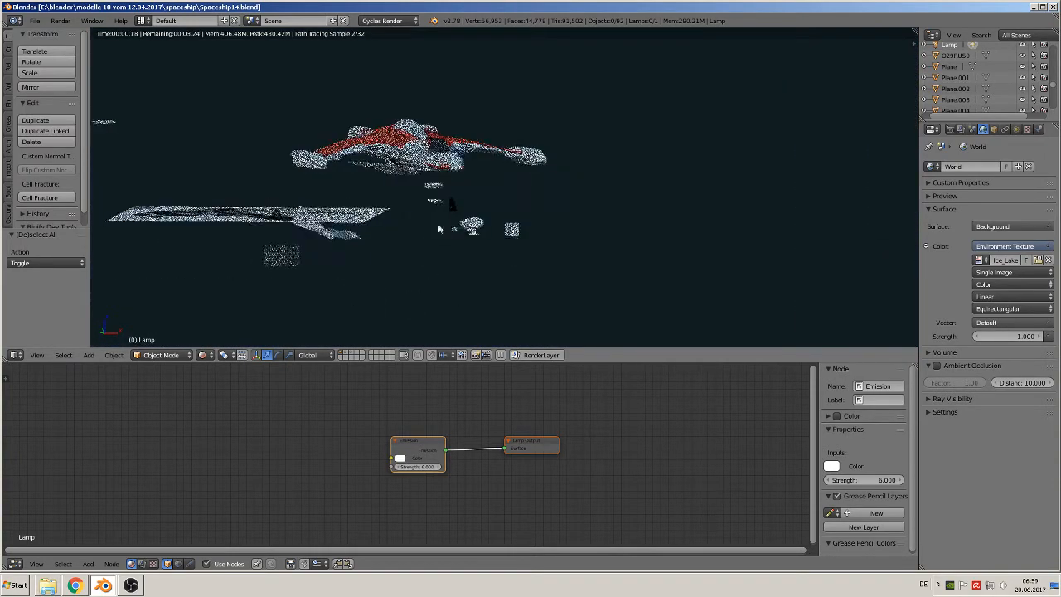
pyautogui.rightClick(454, 202)
pyautogui.press('KP_Decimal')
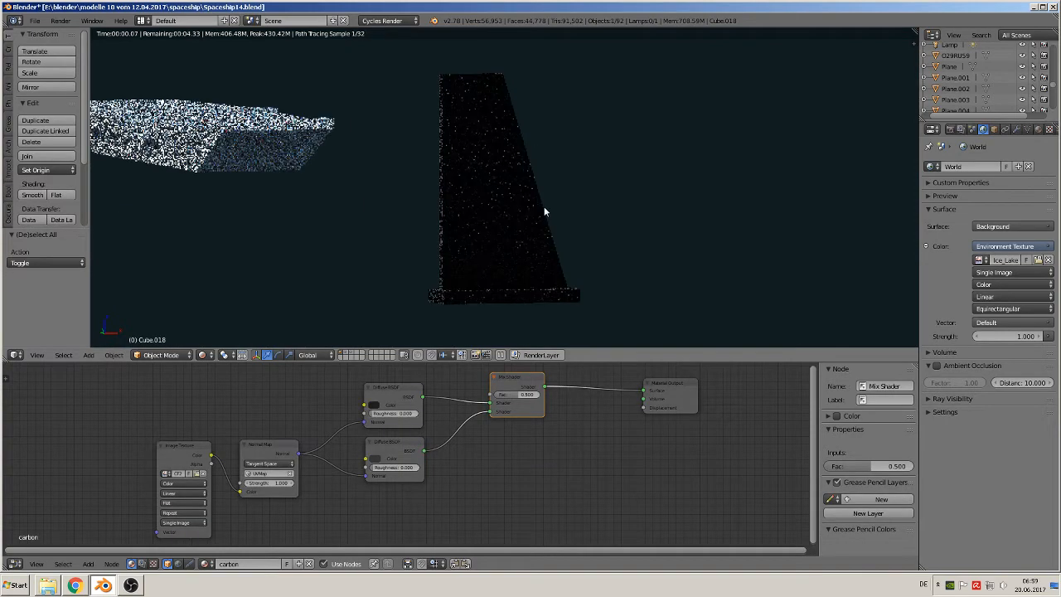
pyautogui.scroll(3, 539, 239)
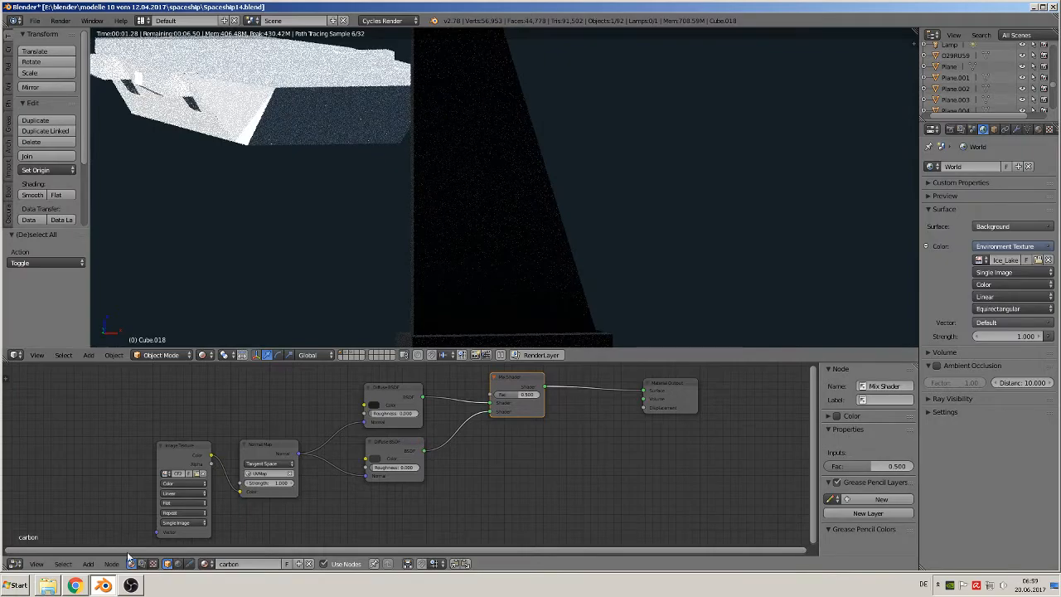
pyautogui.hotkey('alt', 'Tab')
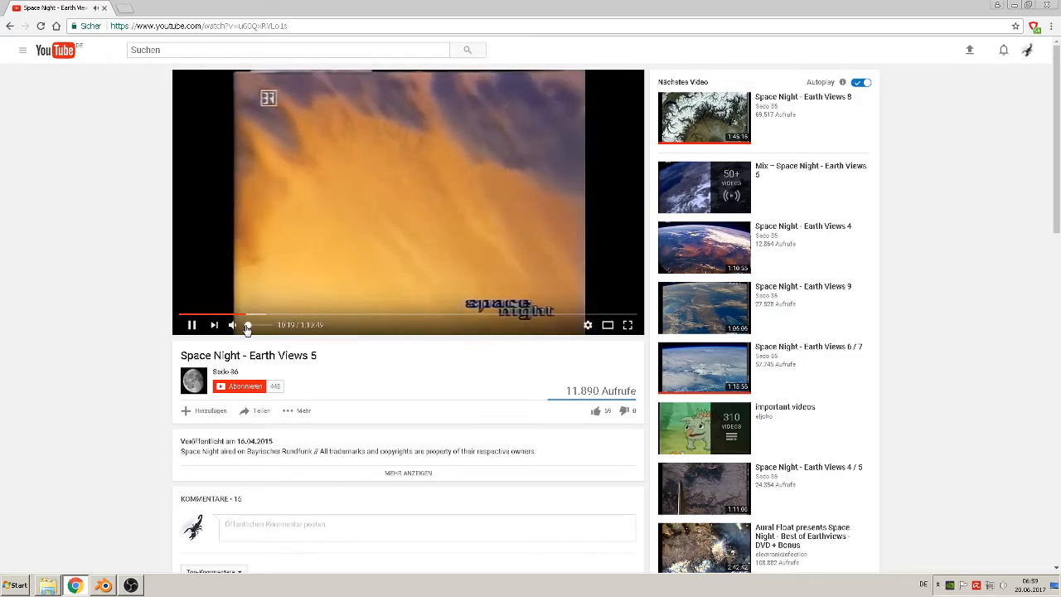
pyautogui.click(103, 586)
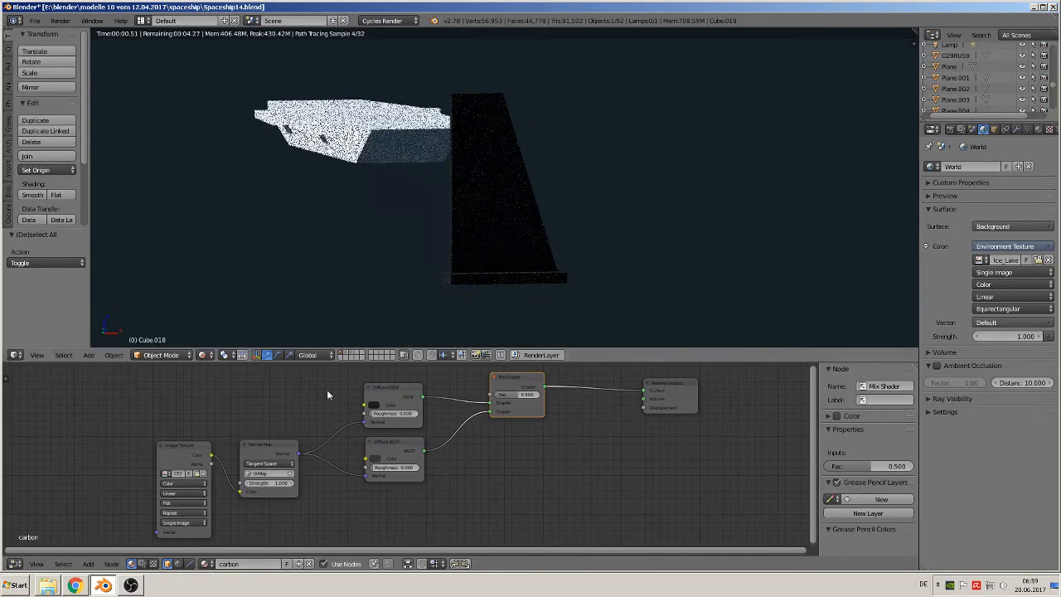
# Step: Leave Rendered viewport shading and unwrap the UVs of the fin's whole mesh
pyautogui.click(202, 355)
pyautogui.click(224, 304)
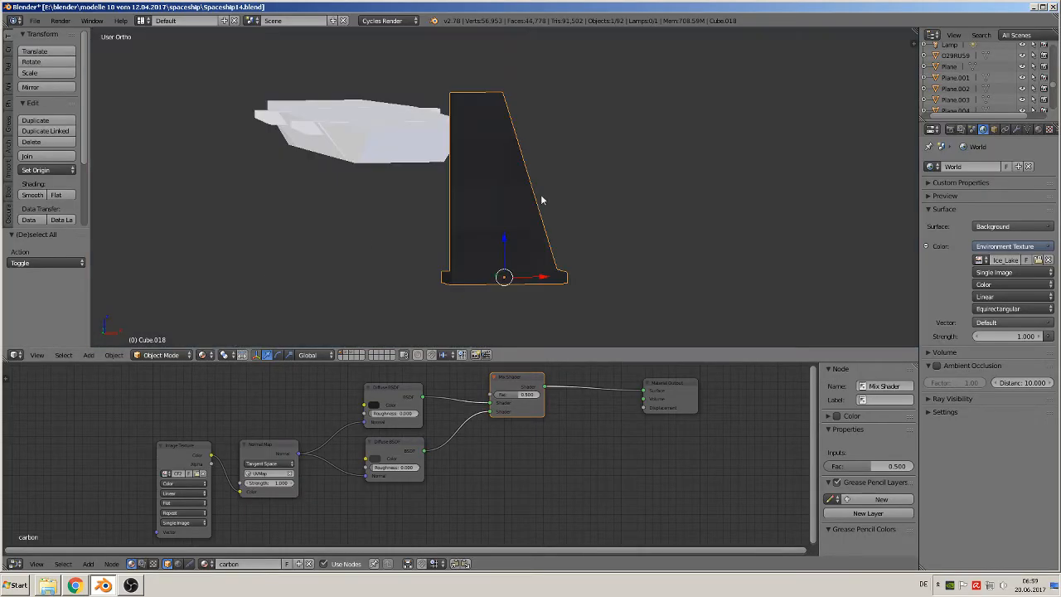
pyautogui.press('Tab')
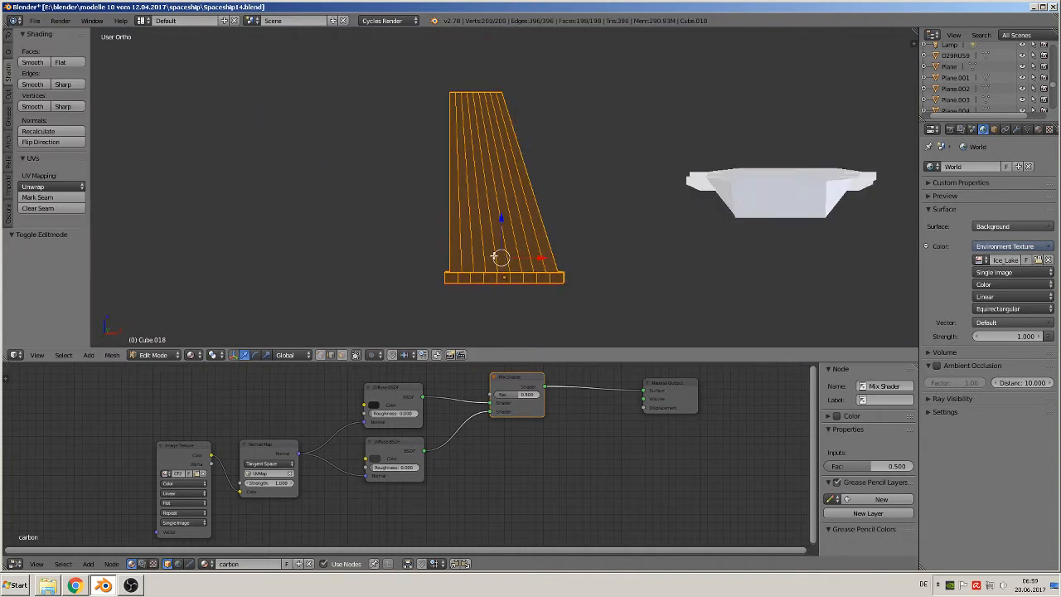
pyautogui.press('u')
pyautogui.click(492, 240)
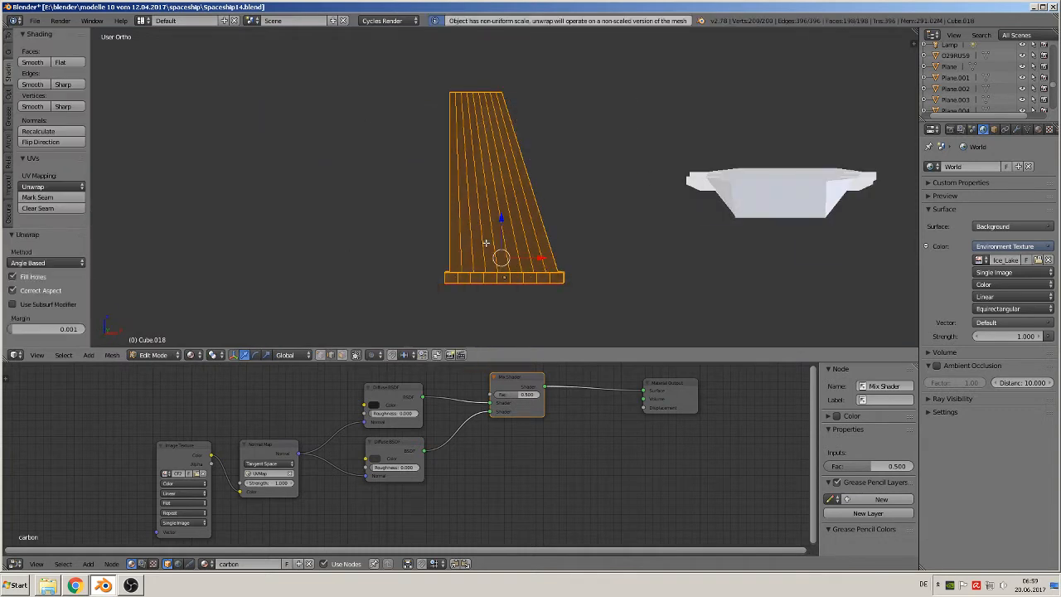
pyautogui.press('Tab')
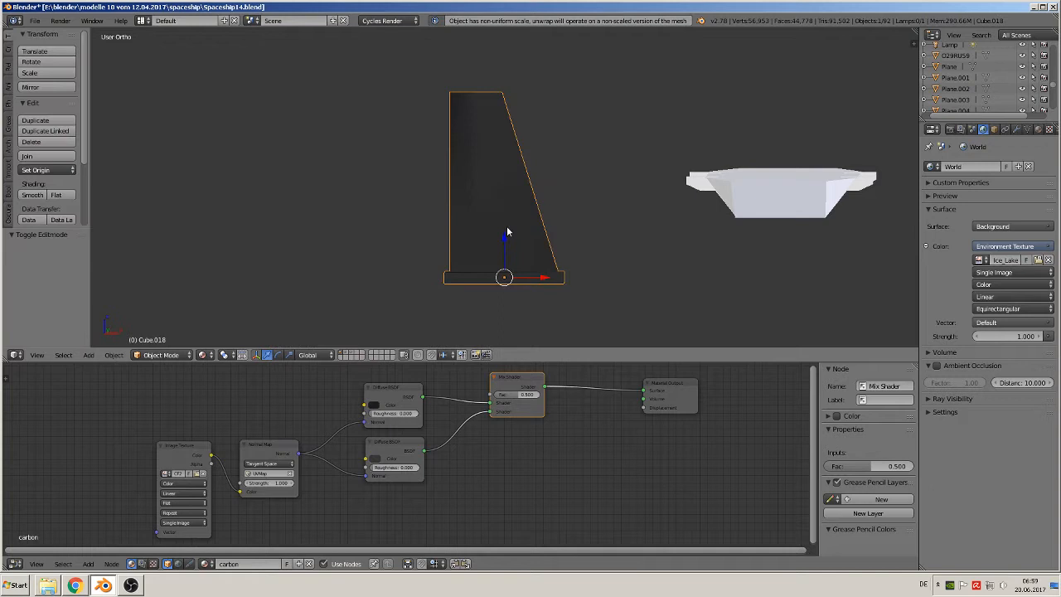
# Step: Apply the fin's rotation and scale, and move its origin to its geometry
pyautogui.click(108, 357)
pyautogui.moveTo(160, 267)
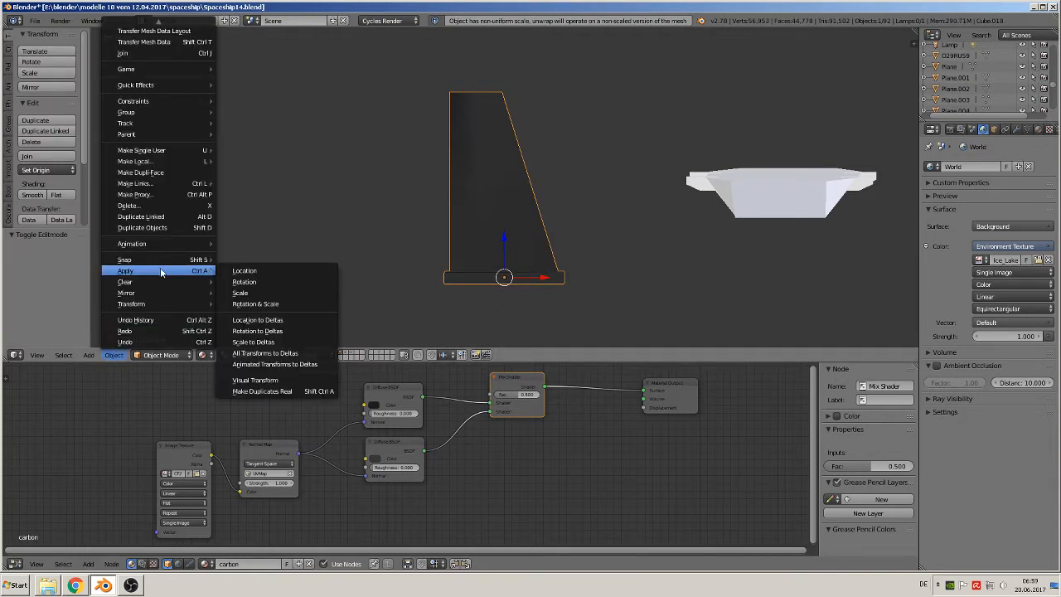
pyautogui.click(275, 306)
pyautogui.click(41, 169)
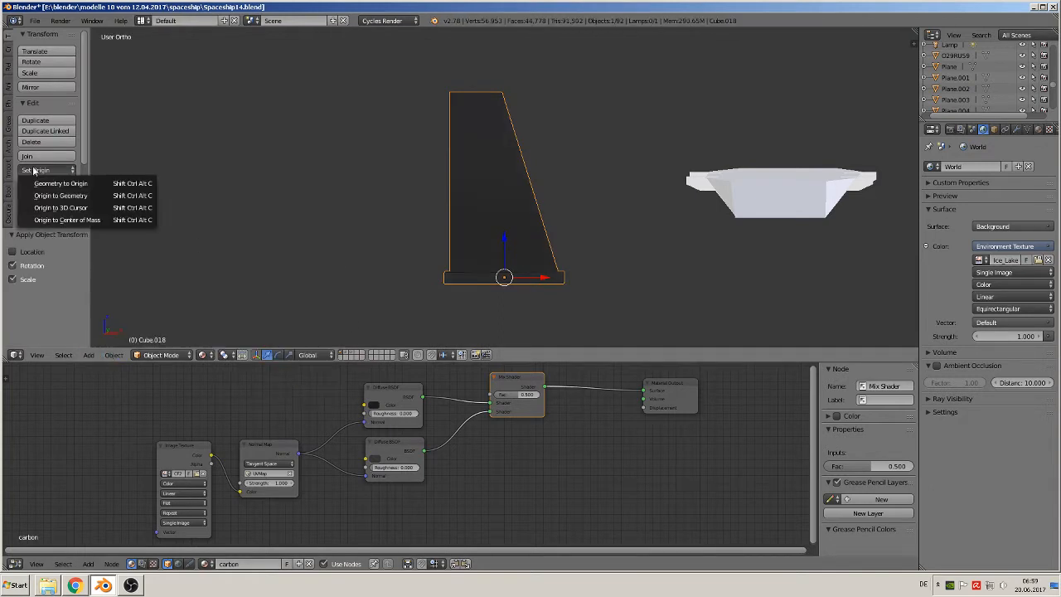
pyautogui.click(87, 193)
# Step: Unwrap the fin's mesh again using its applied scale, then return to Object Mode
pyautogui.press('Tab')
pyautogui.press('u')
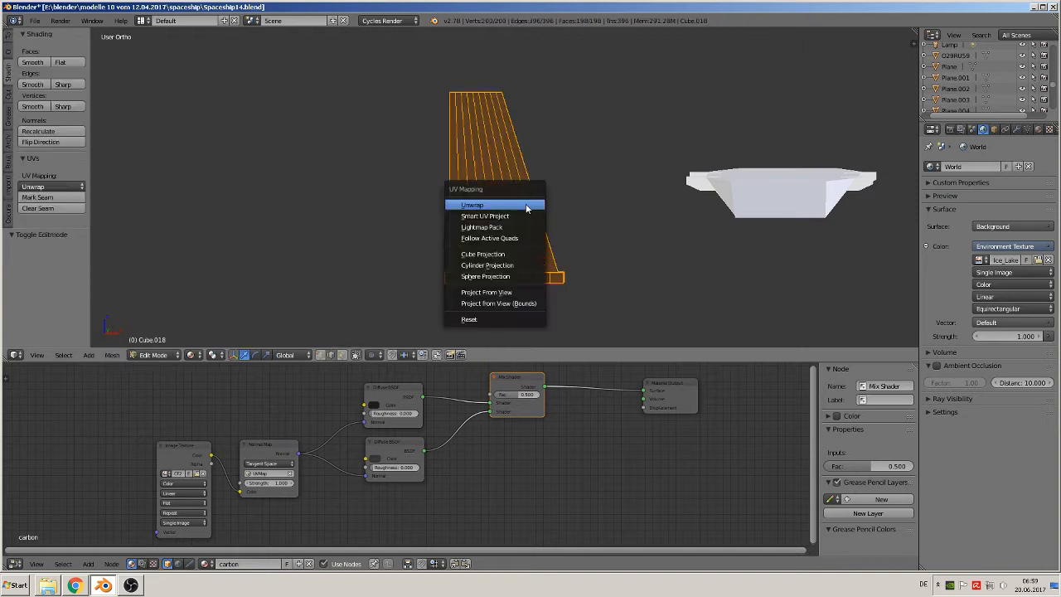
pyautogui.click(525, 205)
pyautogui.press('Tab')
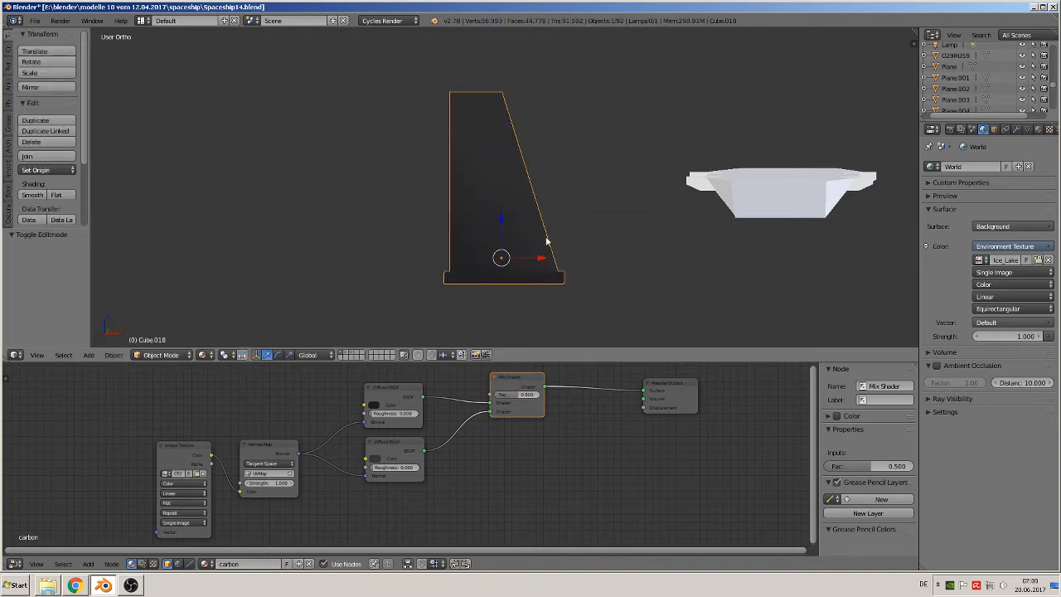
# Step: Add a Texture Coordinate node to the carbon material, well ahead of the Image Texture node
pyautogui.moveTo(549, 242); pyautogui.dragTo(486, 291, button='middle')
pyautogui.moveTo(229, 413); pyautogui.dragTo(448, 385, button='middle')
pyautogui.scroll(-2, 447, 385)
pyautogui.scroll(-1, 404, 419)
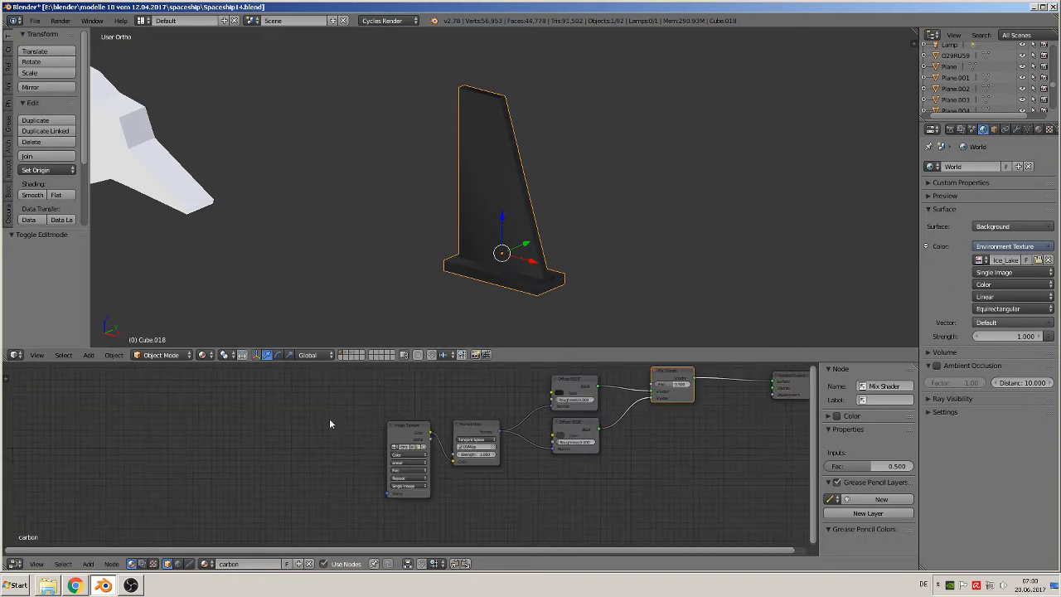
pyautogui.moveTo(329, 418); pyautogui.dragTo(347, 433, button='middle')
pyautogui.click(88, 563)
pyautogui.moveTo(104, 543)
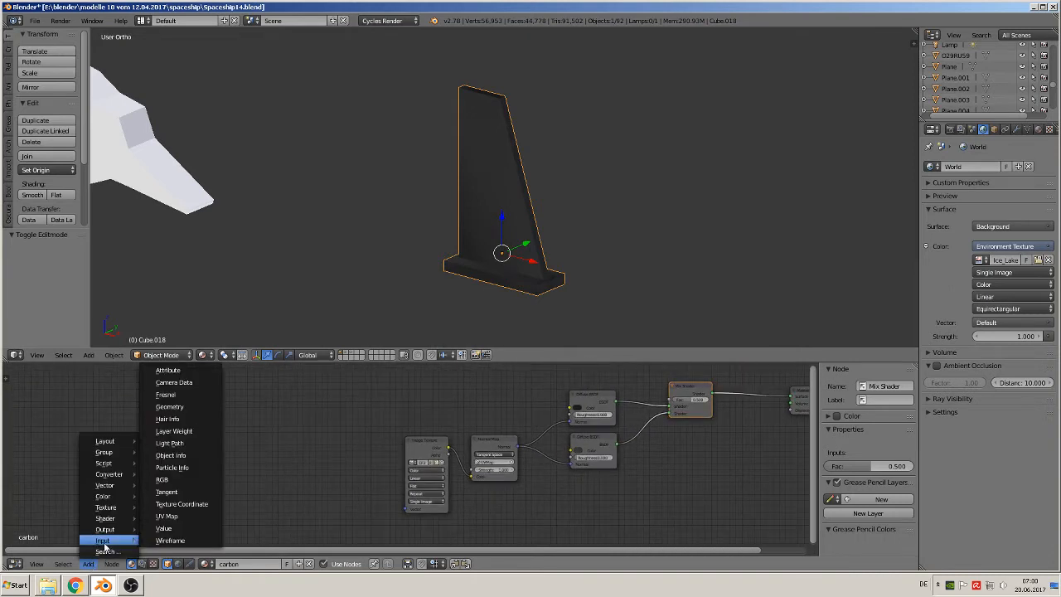
pyautogui.click(197, 501)
pyautogui.click(163, 441)
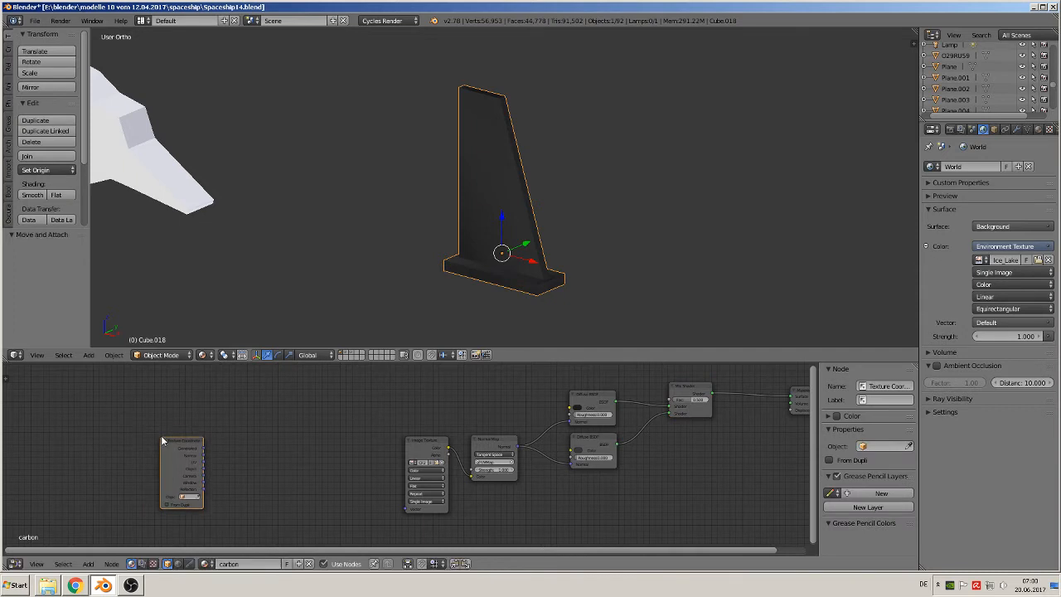
# Step: Add a Mapping node between the Texture Coordinate and Image Texture nodes
pyautogui.click(88, 563)
pyautogui.moveTo(112, 485)
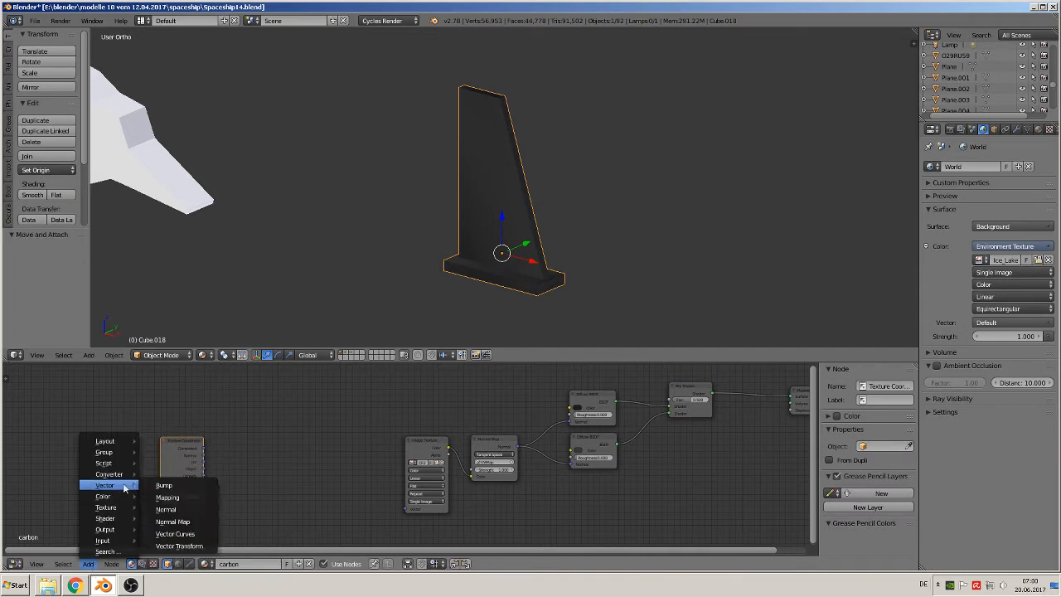
pyautogui.click(178, 498)
pyautogui.click(244, 429)
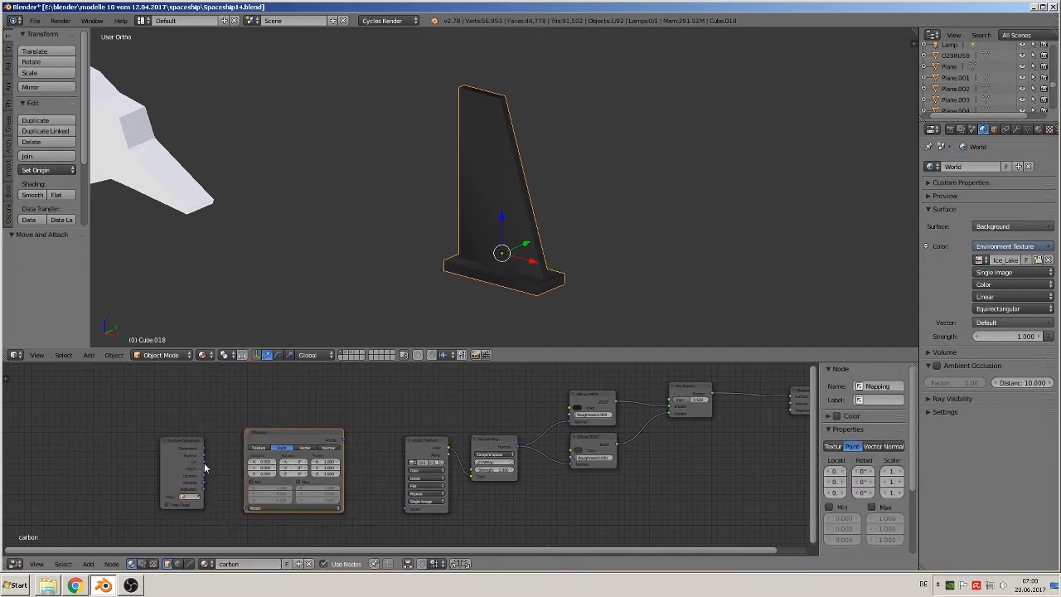
# Step: Link the UV coordinates through the Mapping node into the Image Texture's vector, and set the mapping type to Texture
pyautogui.moveTo(204, 463); pyautogui.dragTo(246, 507)
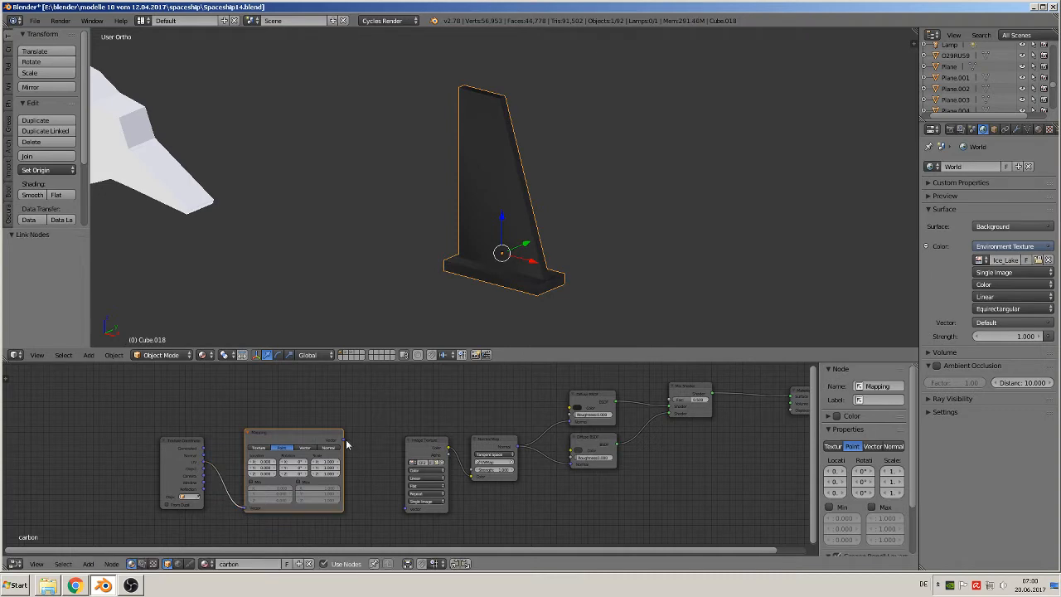
pyautogui.moveTo(346, 445); pyautogui.dragTo(406, 509)
pyautogui.click(258, 447)
pyautogui.scroll(3, 361, 457)
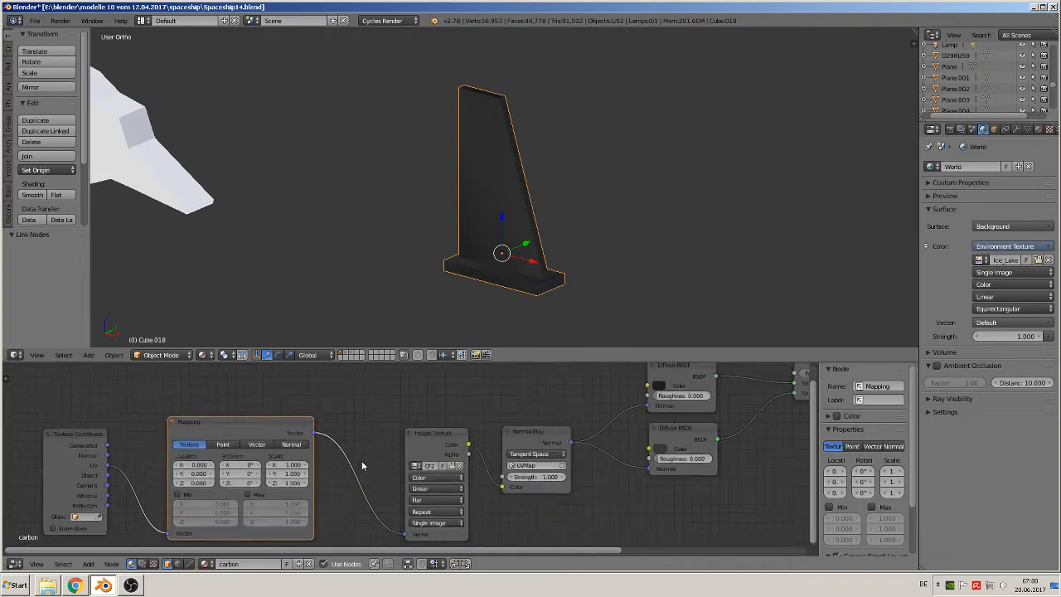
pyautogui.moveTo(486, 312)
pyautogui.mouseDown(button='middle')
pyautogui.moveTo(512, 309)
pyautogui.moveTo(482, 309)
pyautogui.mouseUp(button='middle')
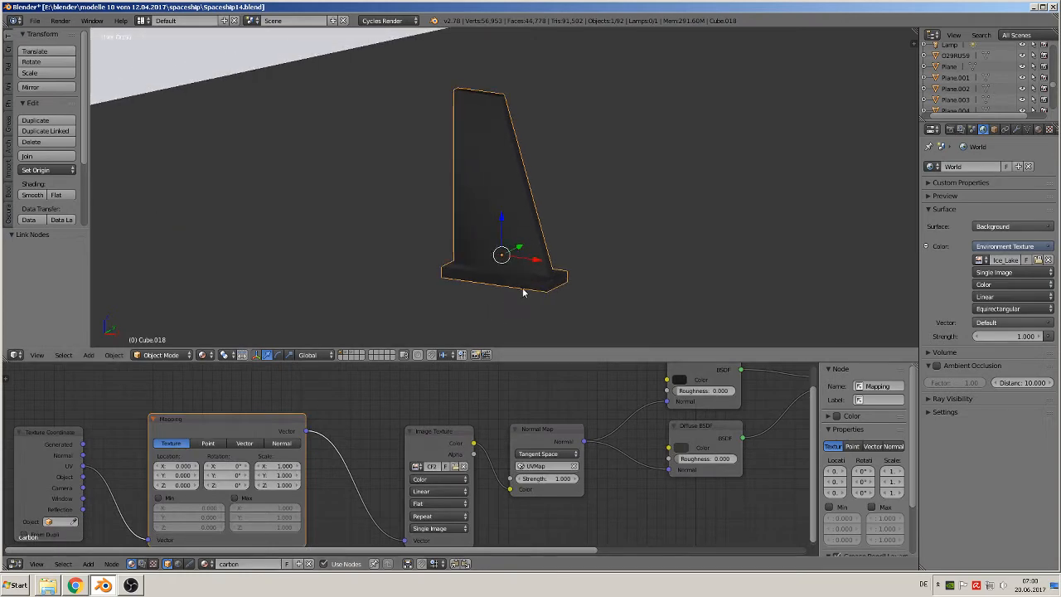
pyautogui.moveTo(768, 430); pyautogui.dragTo(379, 483, button='middle')
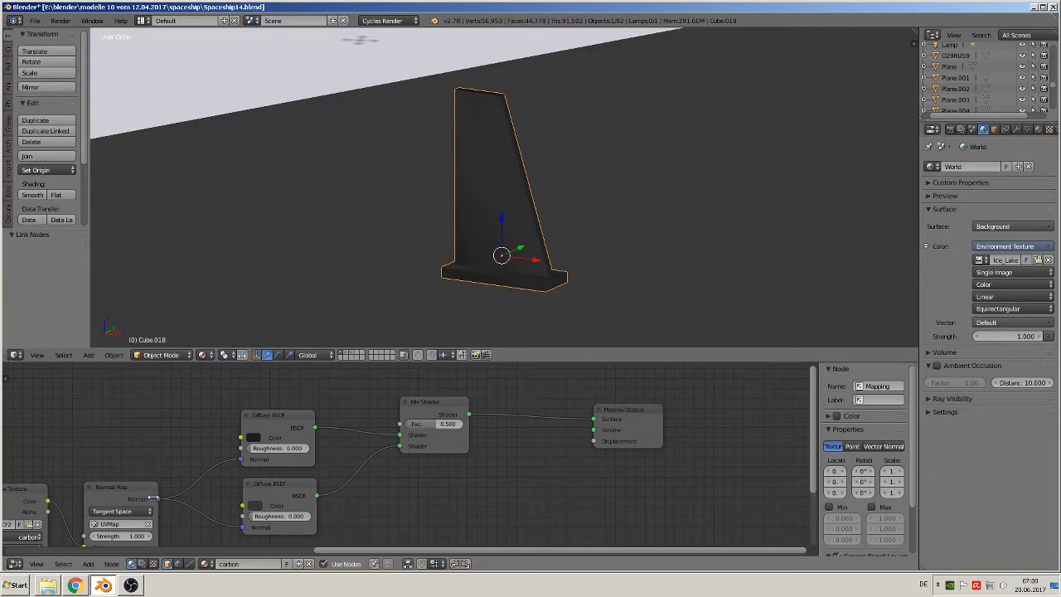
# Step: Duplicate the carbon Image Texture node above the original and set the copy's color space to Non-Color Data
pyautogui.moveTo(47, 503); pyautogui.dragTo(98, 436)
pyautogui.moveTo(98, 436); pyautogui.dragTo(277, 495, button='middle')
pyautogui.scroll(-1, 310, 412)
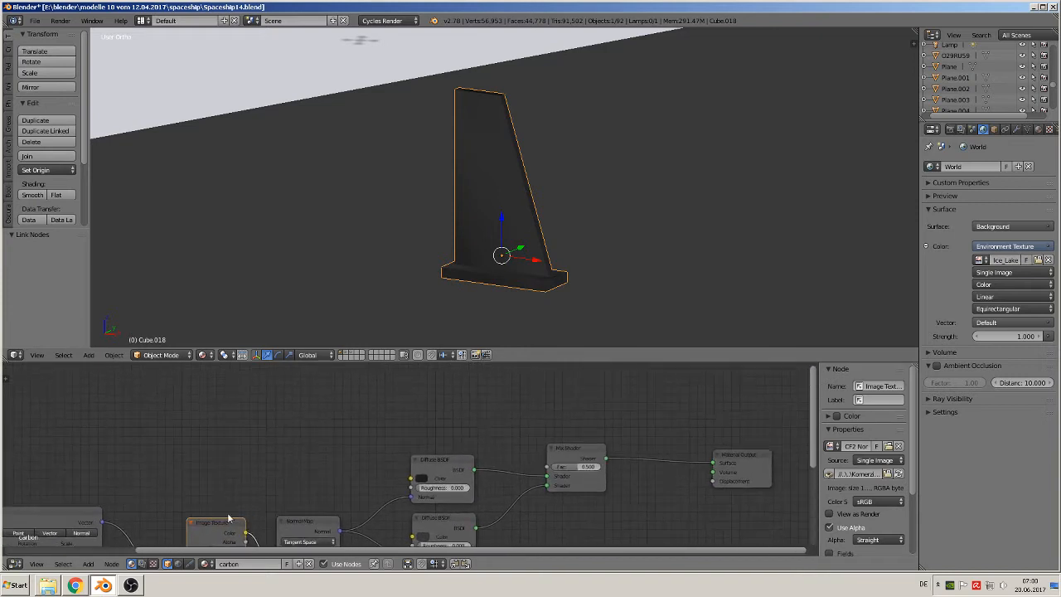
pyautogui.click(207, 524)
pyautogui.hotkey('shift', 'd')
pyautogui.click(211, 401)
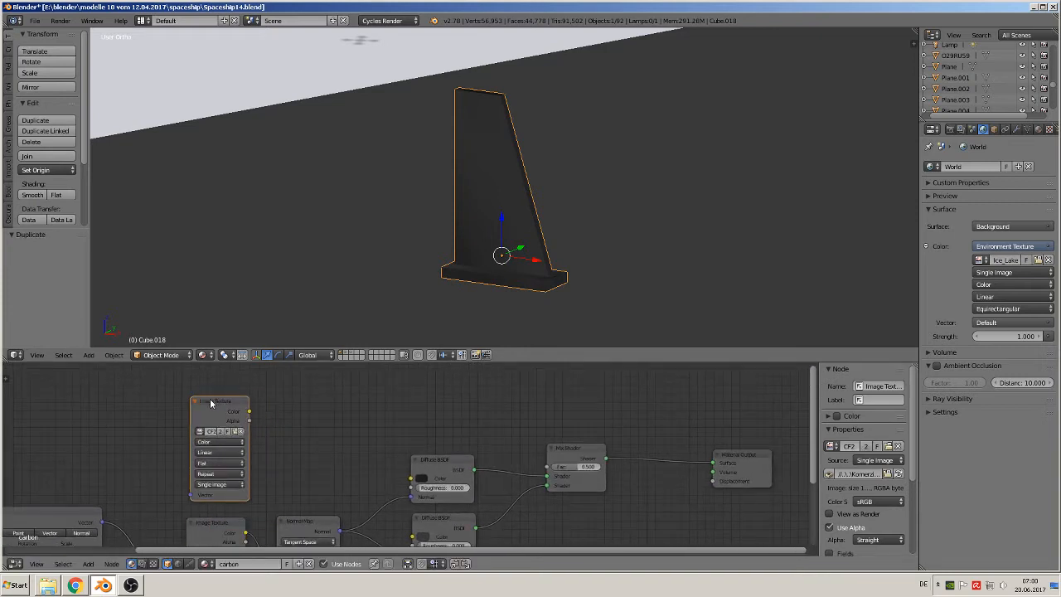
pyautogui.click(218, 442)
pyautogui.click(216, 423)
# Step: Link the duplicated texture's Color to the Mix Shader's Fac and the Mapping node's Vector to the duplicate's Vector input
pyautogui.moveTo(250, 412); pyautogui.dragTo(550, 466)
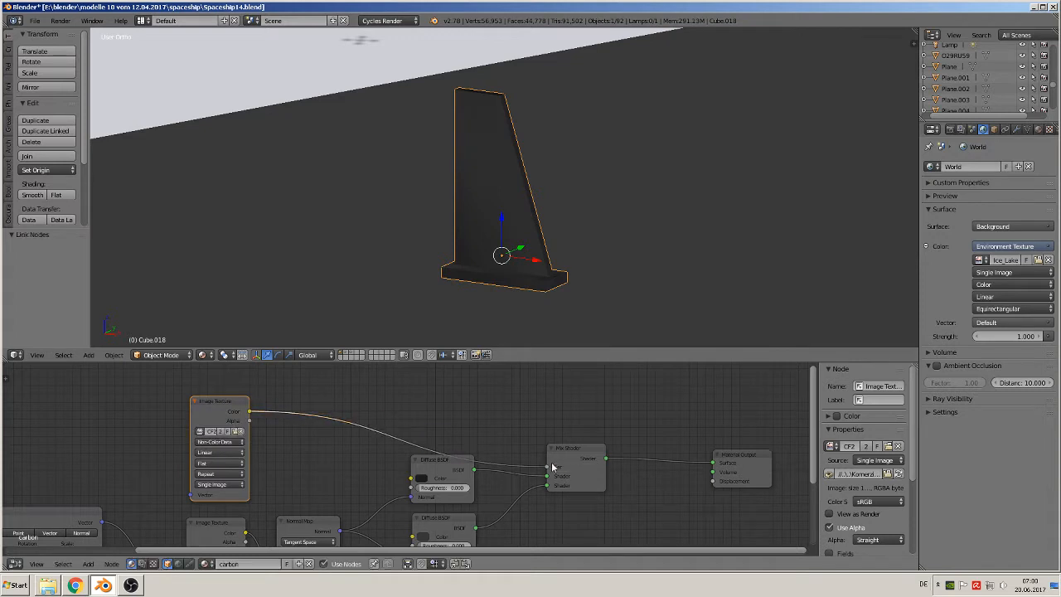
pyautogui.moveTo(99, 522); pyautogui.dragTo(189, 494)
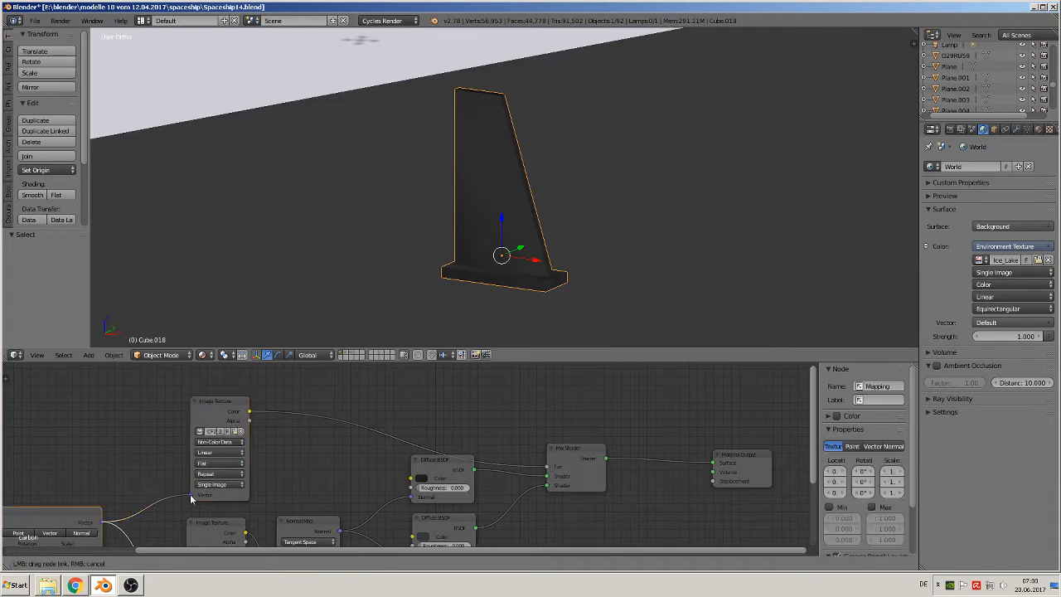
pyautogui.moveTo(677, 454); pyautogui.dragTo(633, 423, button='middle')
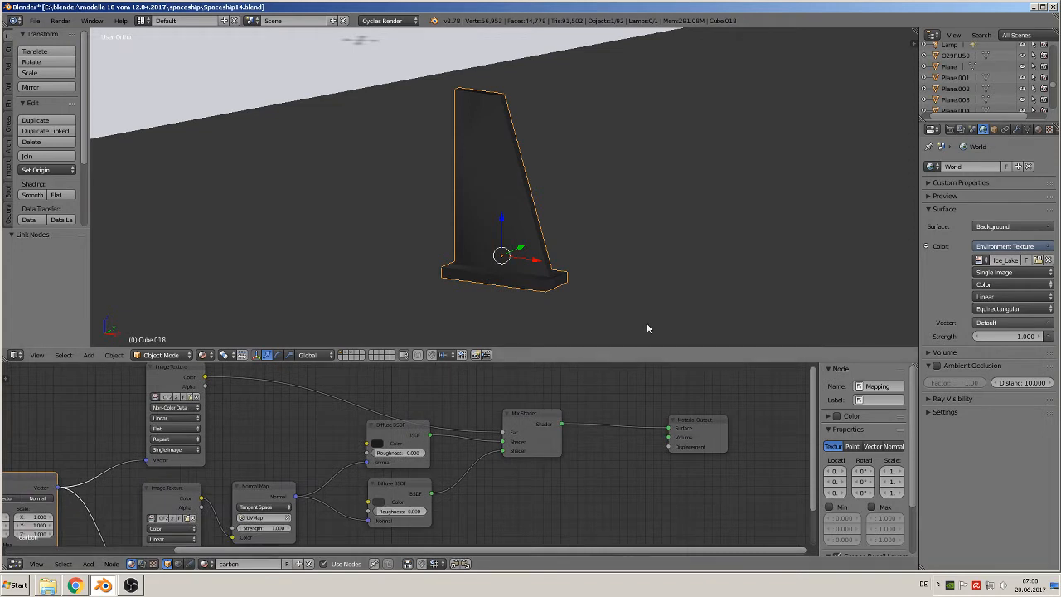
# Step: Show the fin's carbon material settings and use material shading in the 3D view
pyautogui.click(1038, 129)
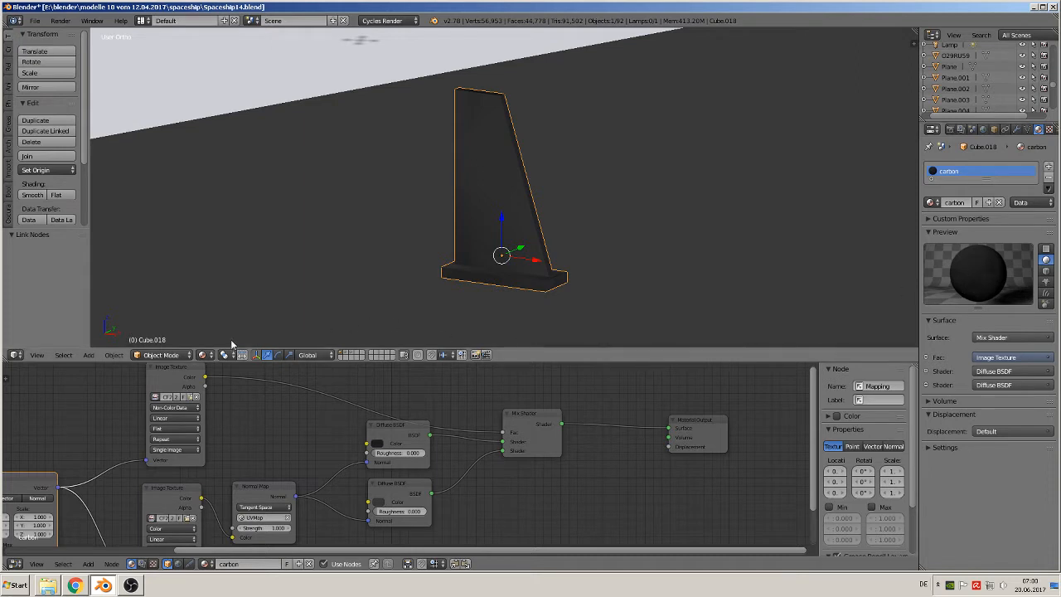
pyautogui.click(202, 355)
pyautogui.click(233, 294)
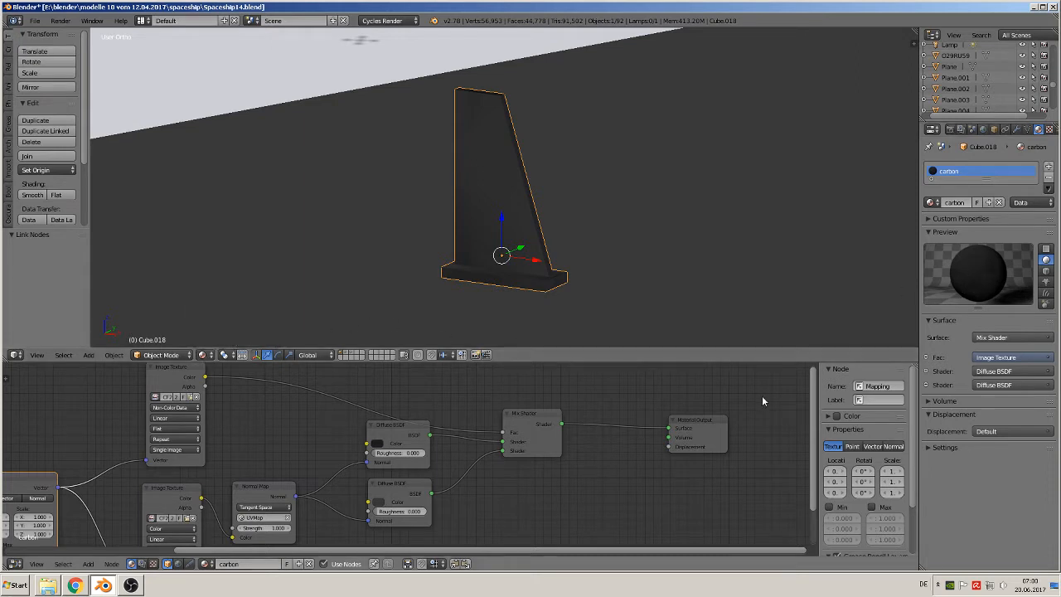
# Step: Move the Material Output node farther away and insert a duplicate of the Mix Shader between the original and the output
pyautogui.moveTo(714, 417); pyautogui.dragTo(768, 409)
pyautogui.moveTo(671, 447); pyautogui.dragTo(551, 427, button='middle')
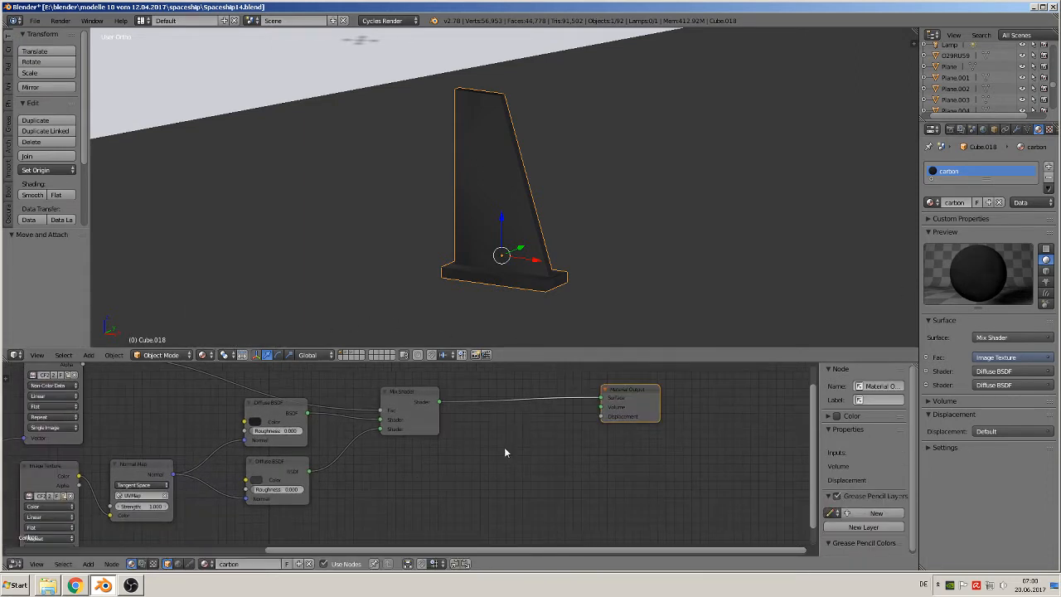
pyautogui.click(399, 395)
pyautogui.hotkey('shift', 'd')
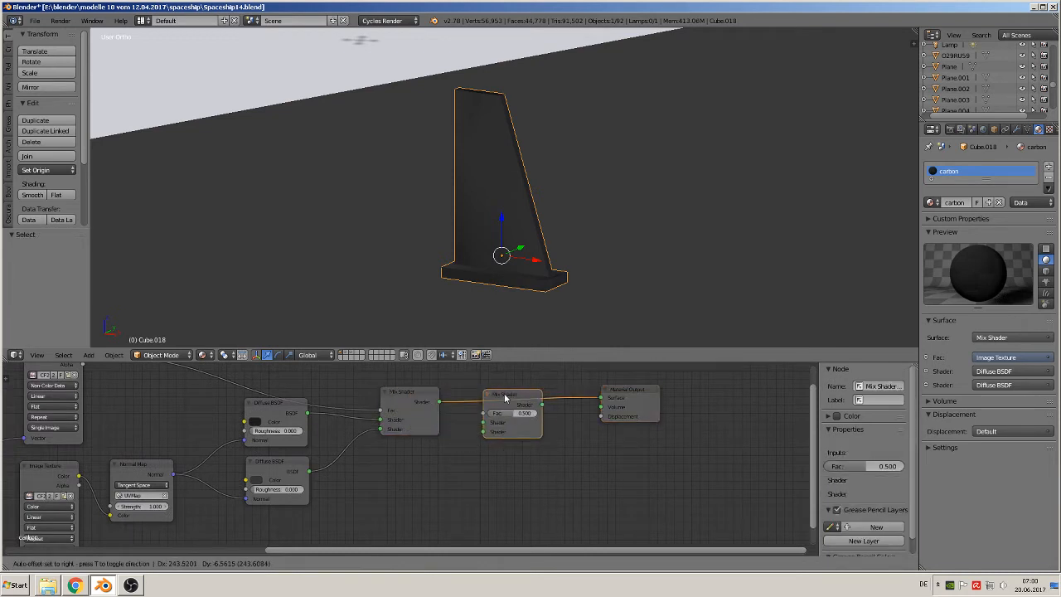
pyautogui.click(507, 394)
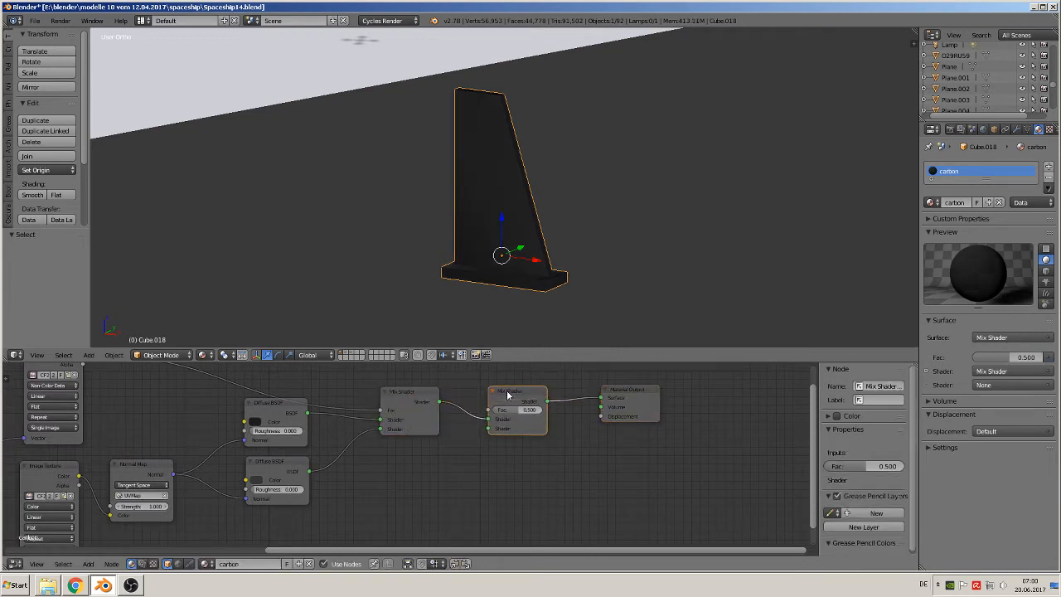
# Step: Add a Glossy BSDF below the first Mix Shader and link it to the second Mix Shader's lower Shader input
pyautogui.click(87, 564)
pyautogui.moveTo(106, 518)
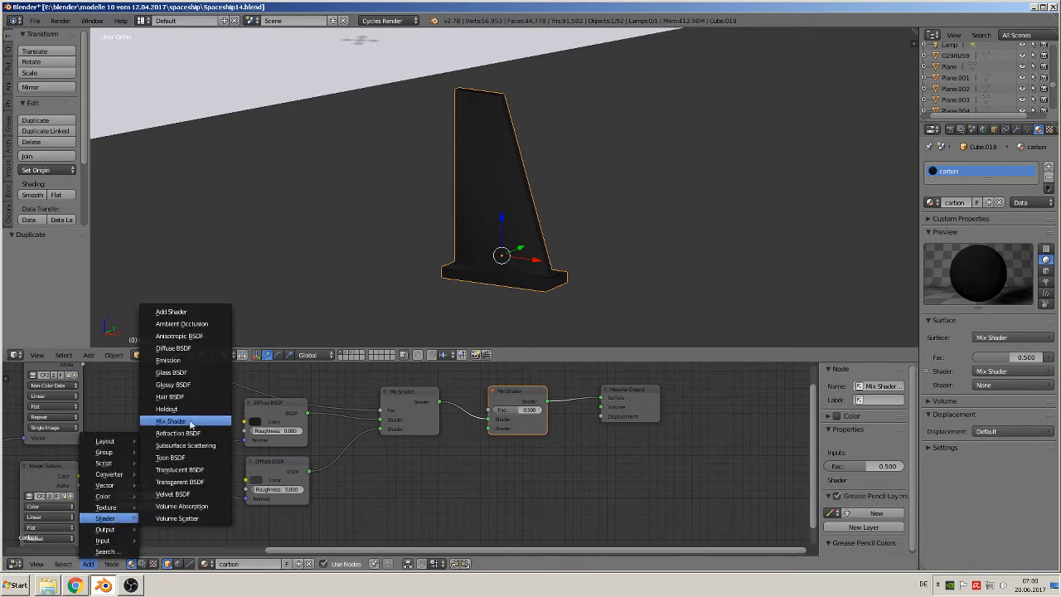
pyautogui.click(173, 385)
pyautogui.click(380, 446)
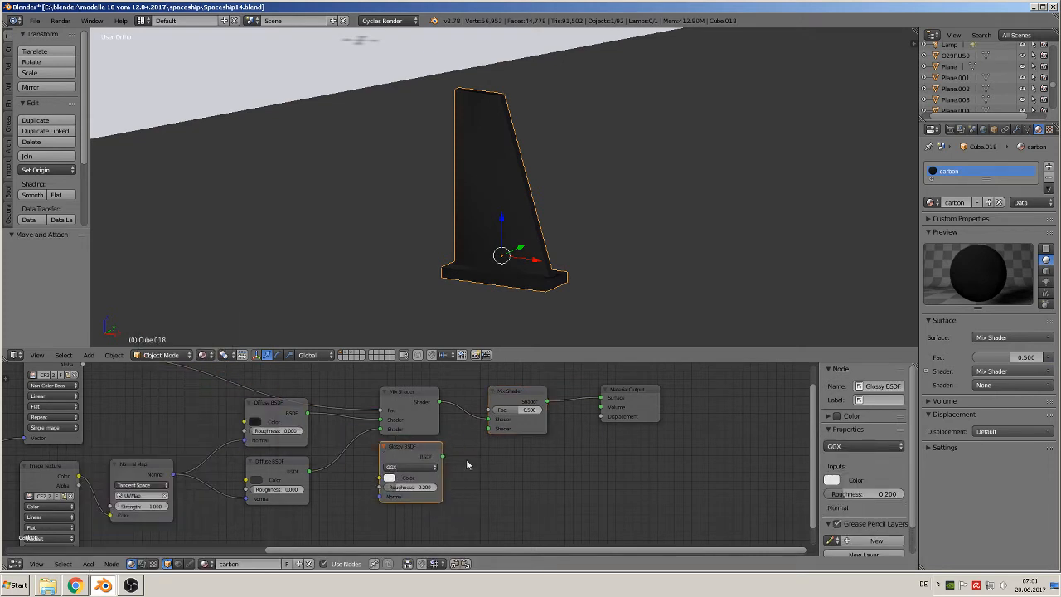
pyautogui.moveTo(442, 456); pyautogui.dragTo(494, 430)
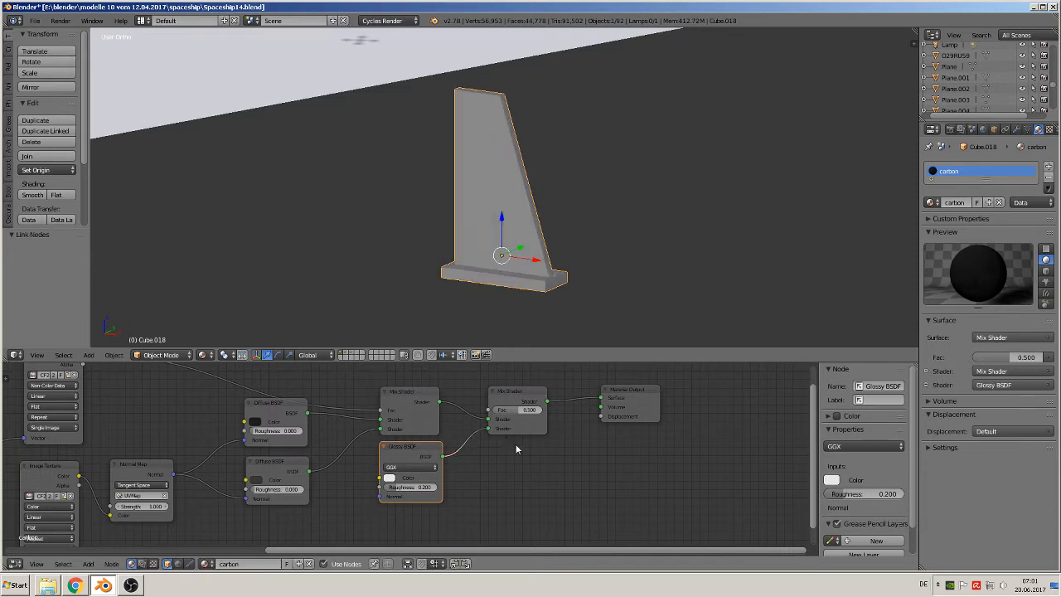
pyautogui.moveTo(515, 443); pyautogui.dragTo(542, 484, button='middle')
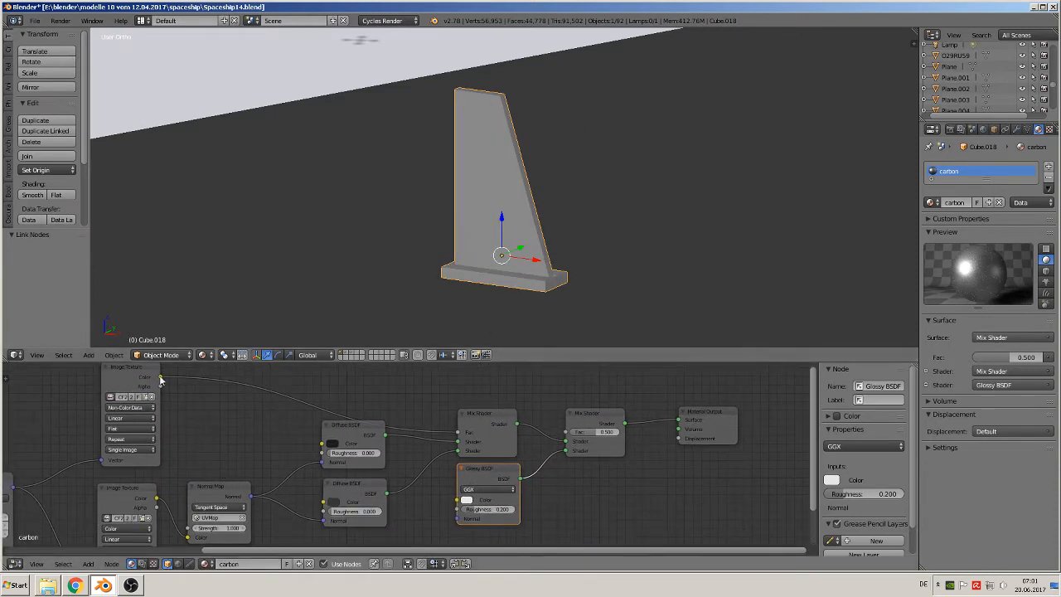
# Step: Link the Non-Color texture's Color to the second Mix Shader's Fac and set the Glossy BSDF's roughness to 0.083
pyautogui.moveTo(161, 378); pyautogui.dragTo(566, 433)
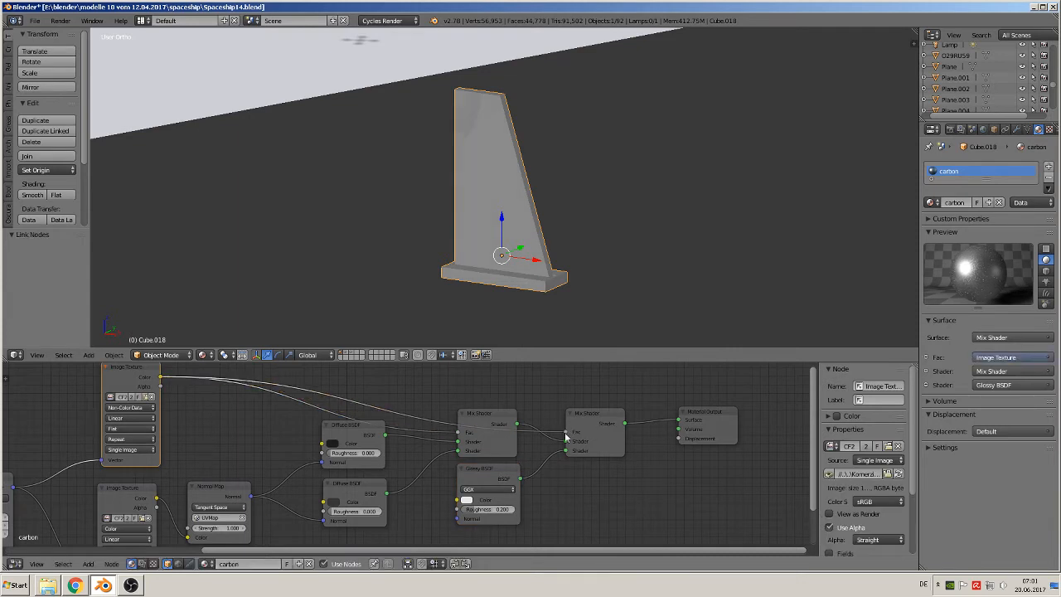
pyautogui.click(493, 515)
pyautogui.moveTo(493, 515); pyautogui.dragTo(478, 514)
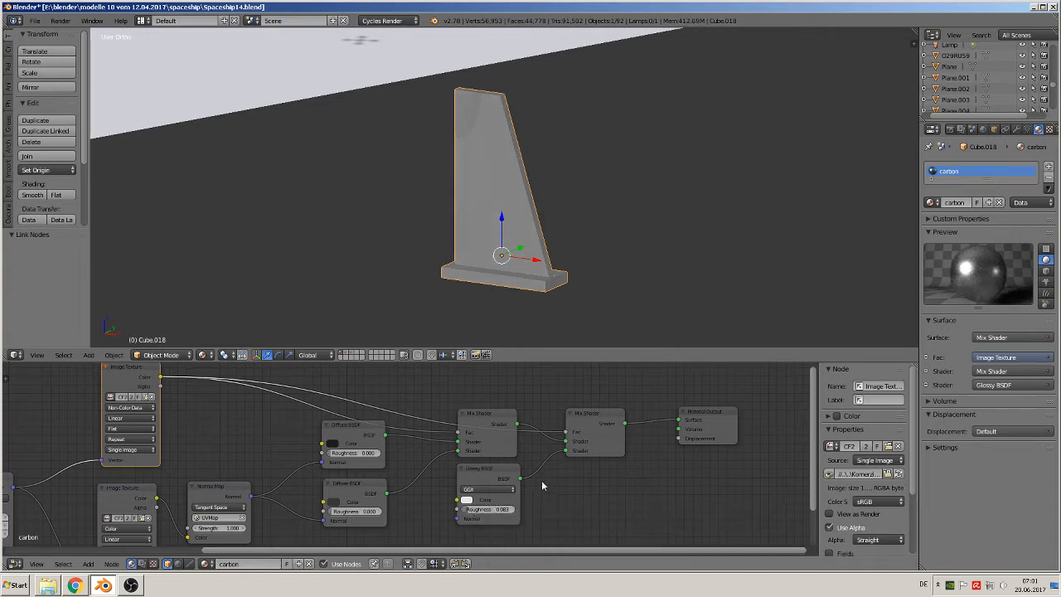
# Step: Unwrap the whole fin mesh with Smart UV Project at the 66 degree angle limit, then return to Object Mode
pyautogui.moveTo(540, 486); pyautogui.dragTo(715, 439, button='middle')
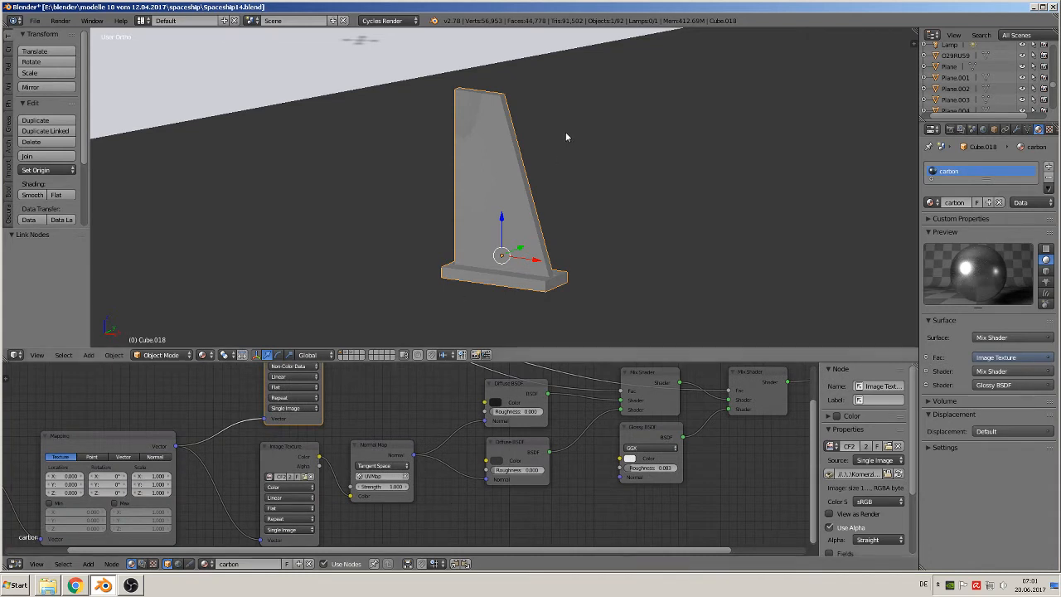
pyautogui.press('Tab')
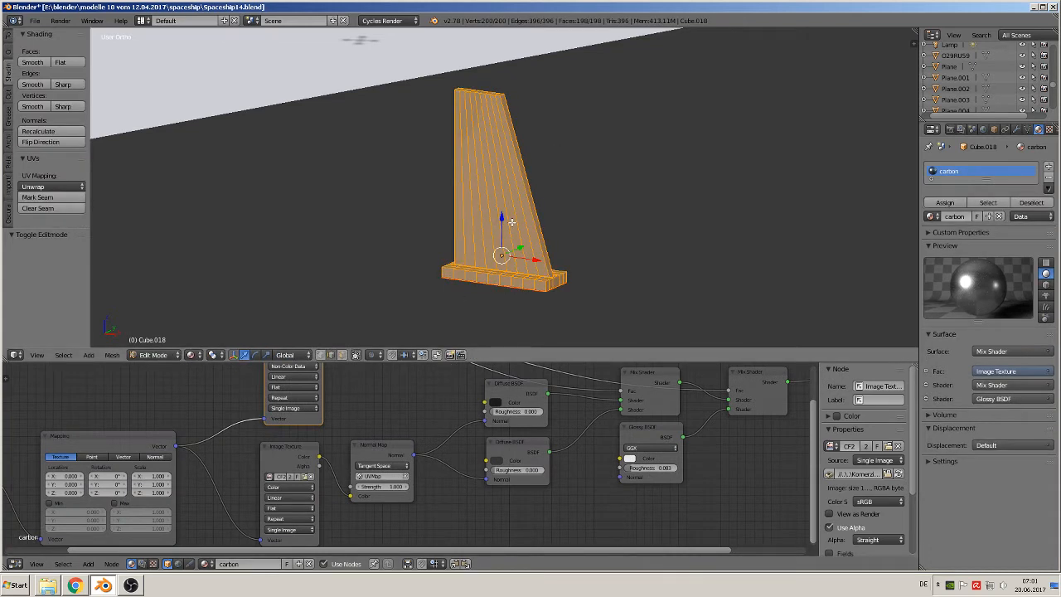
pyautogui.press('u')
pyautogui.click(509, 235)
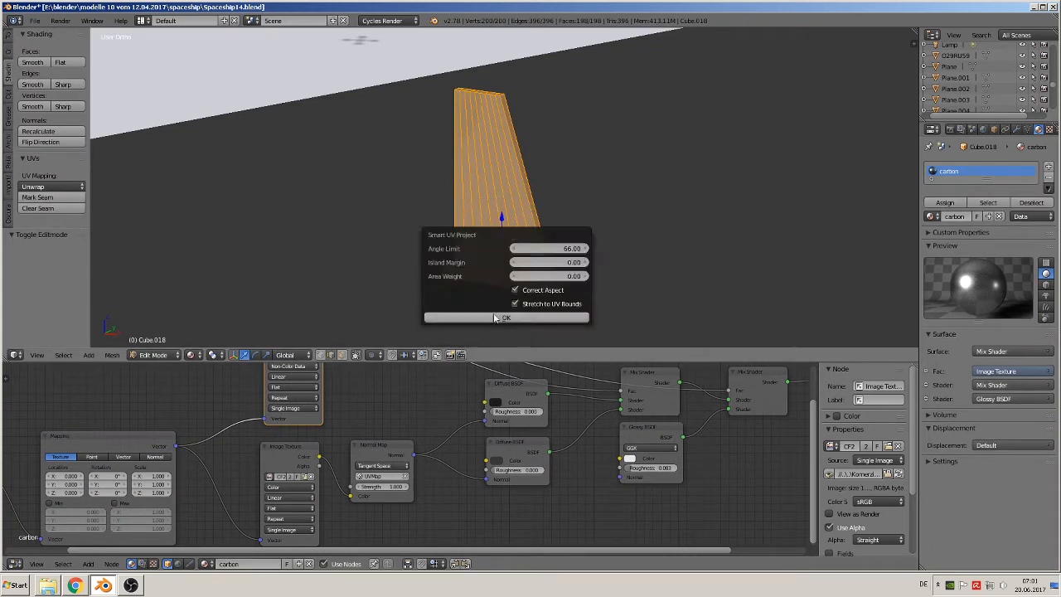
pyautogui.click(500, 321)
pyautogui.press('Tab')
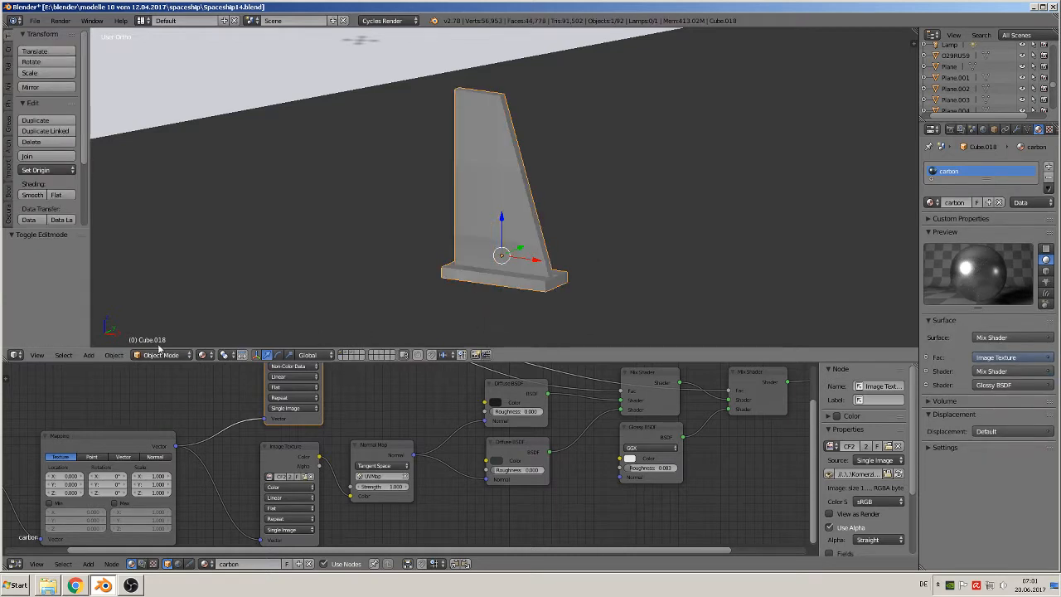
# Step: Set the Mapping node's X and Y scale to 0.1
pyautogui.click(150, 476)
pyautogui.write('10')
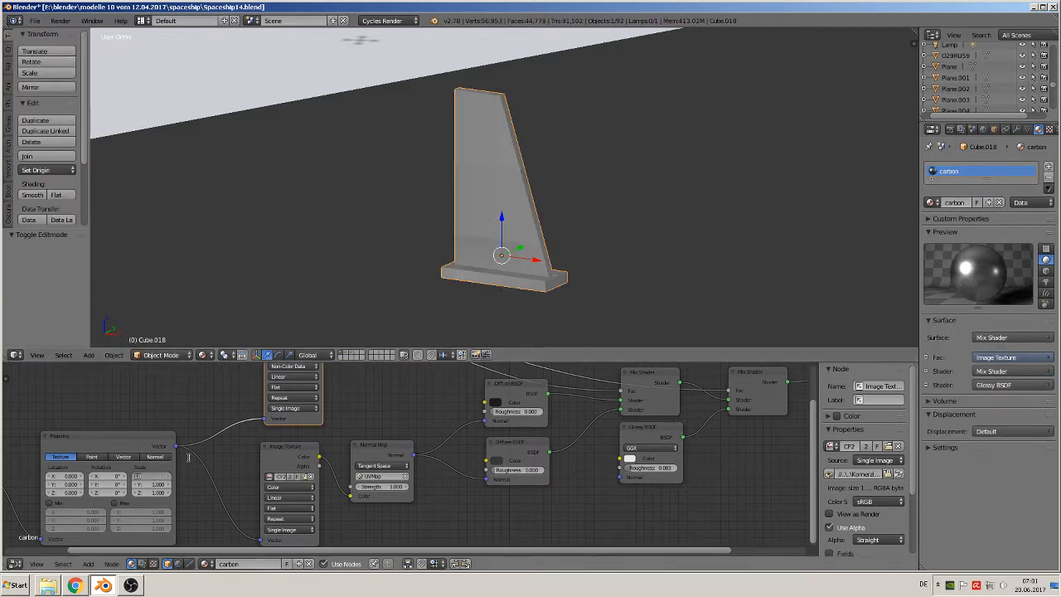
pyautogui.press('Return')
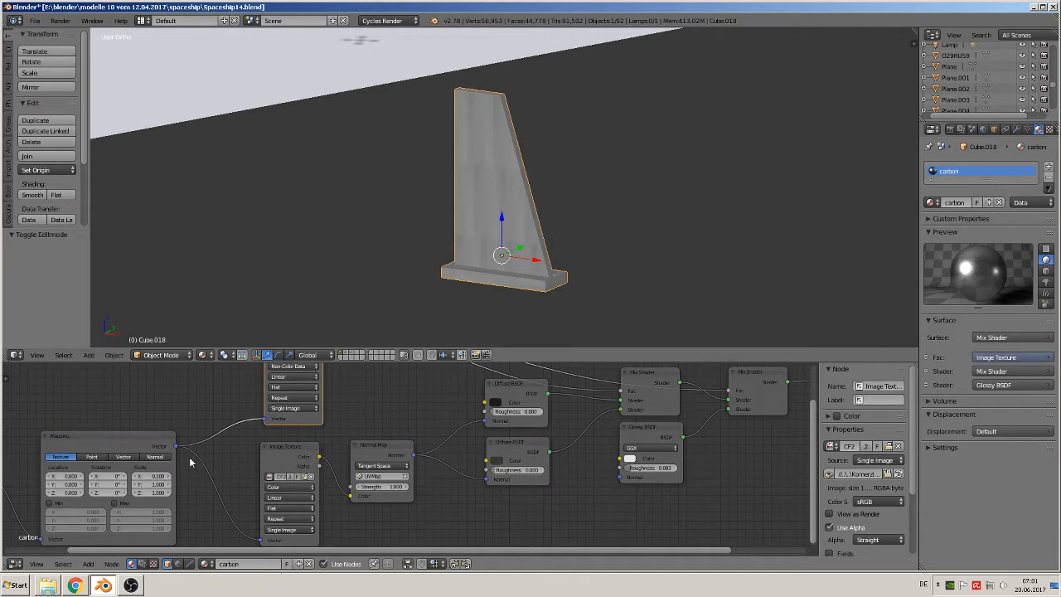
pyautogui.click(149, 484)
pyautogui.press('Return')
# Step: Examine the carbon pattern on the fin up close and from the front view
pyautogui.scroll(5, 609, 256)
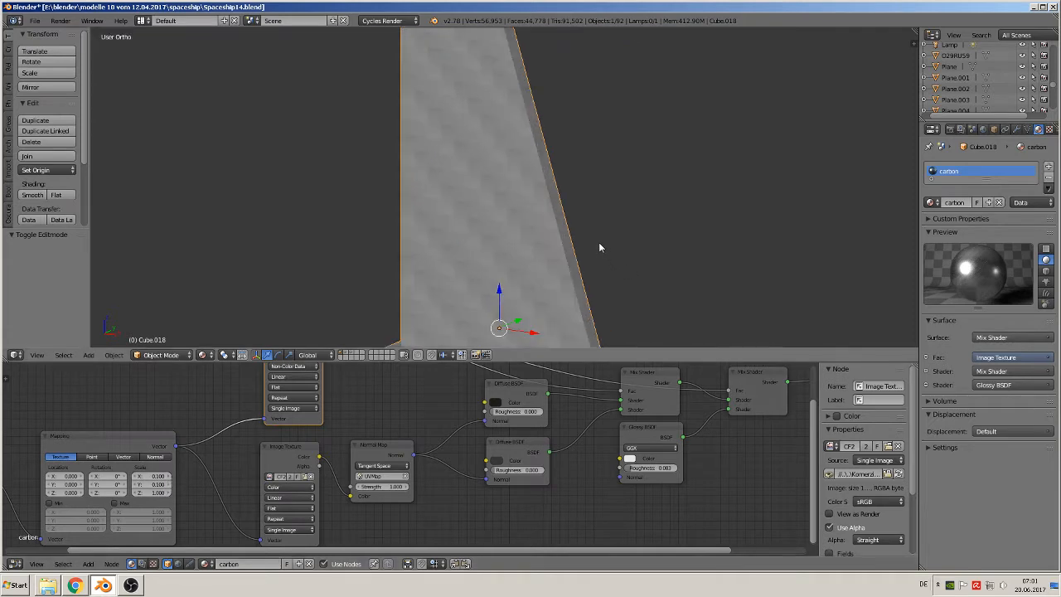
pyautogui.scroll(-2, 599, 242)
pyautogui.moveTo(599, 242); pyautogui.dragTo(575, 235, button='middle')
pyautogui.scroll(-2, 573, 239)
pyautogui.press('KP_1')
pyautogui.scroll(-6, 573, 245)
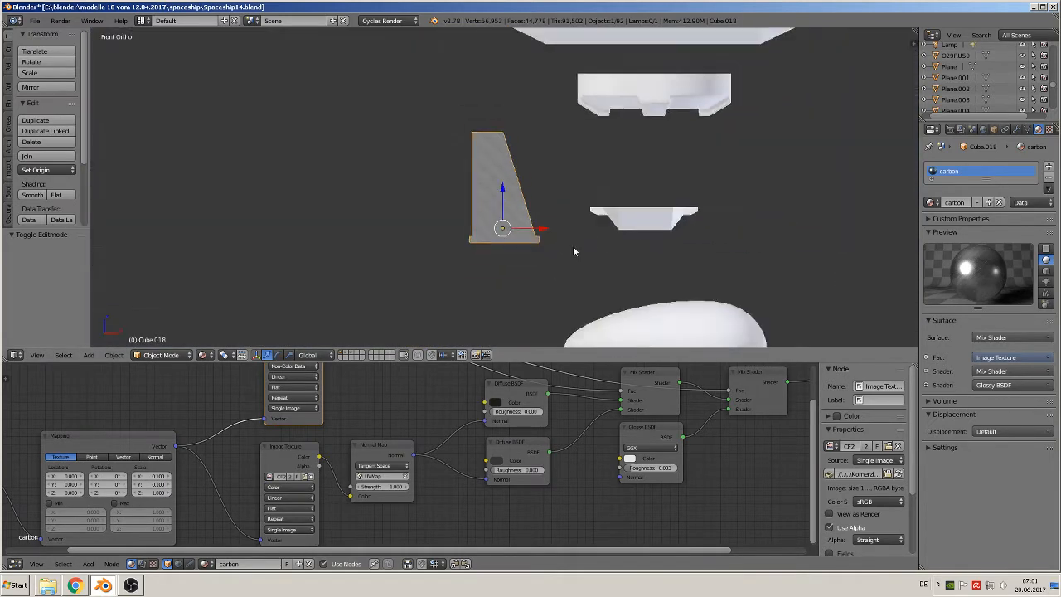
pyautogui.scroll(6, 564, 248)
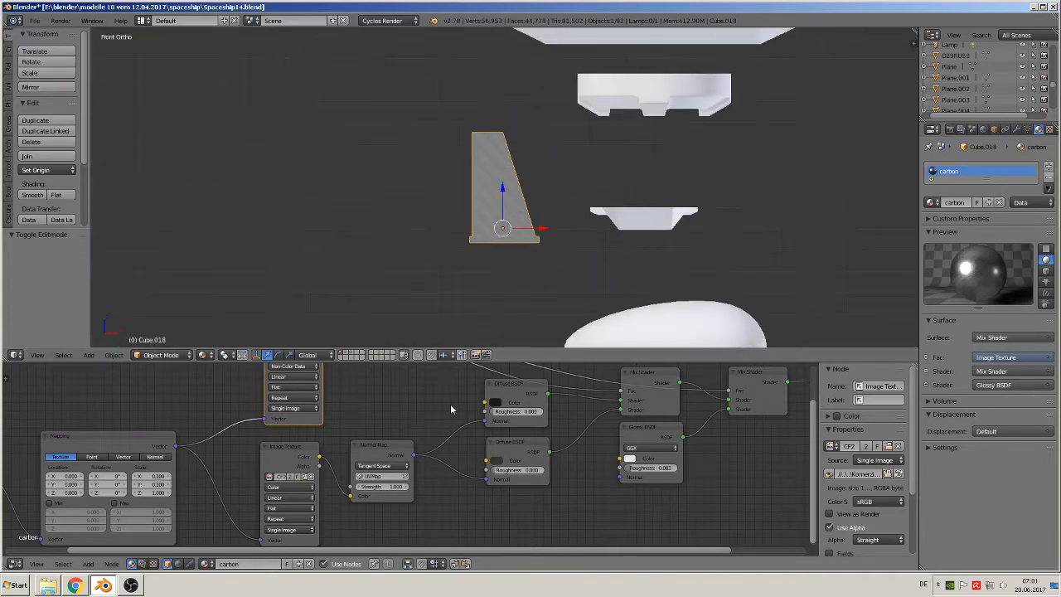
# Step: Check the lower Diffuse BSDF's color and slightly darken the upper Diffuse BSDF's color
pyautogui.moveTo(451, 410); pyautogui.dragTo(389, 437, button='middle')
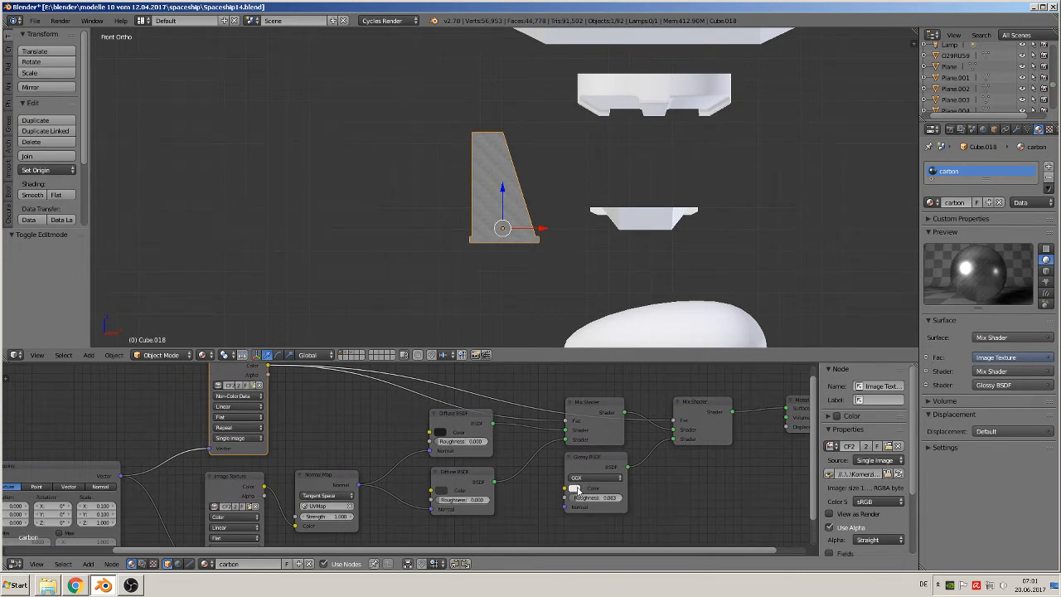
pyautogui.click(441, 490)
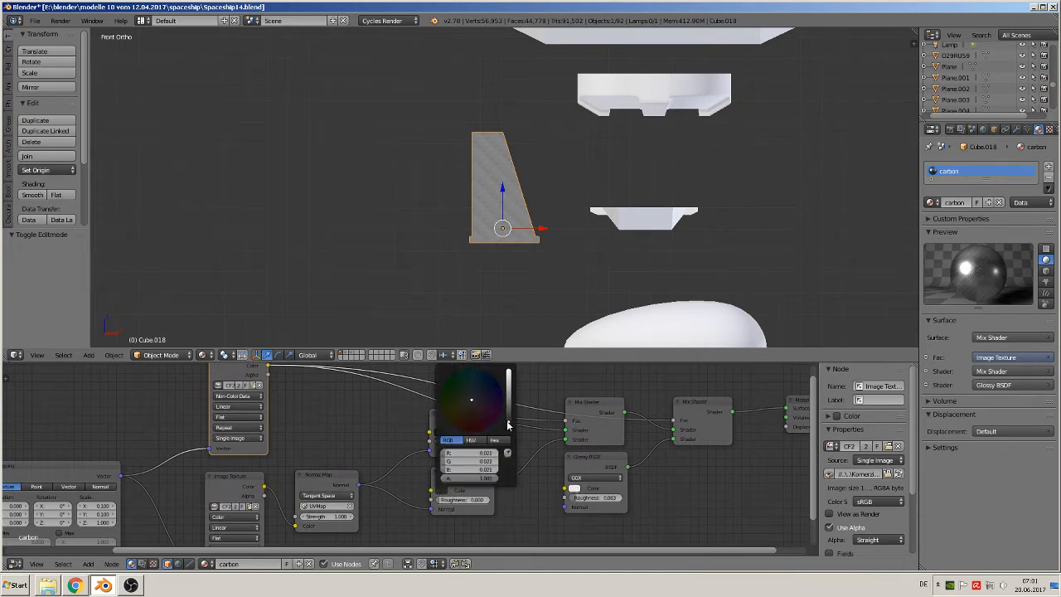
pyautogui.click(454, 433)
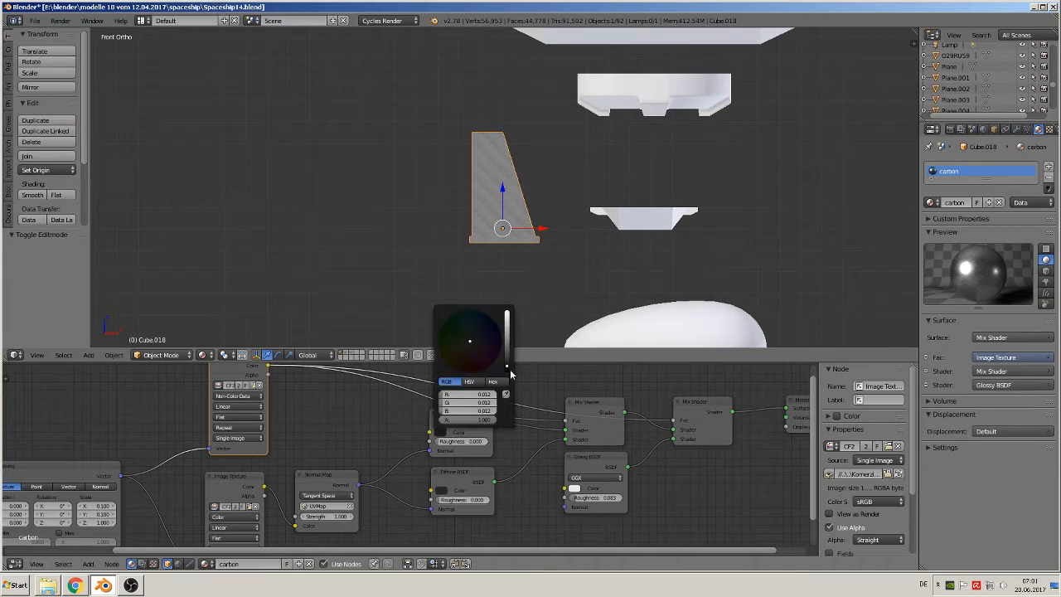
pyautogui.moveTo(506, 366); pyautogui.dragTo(506, 368)
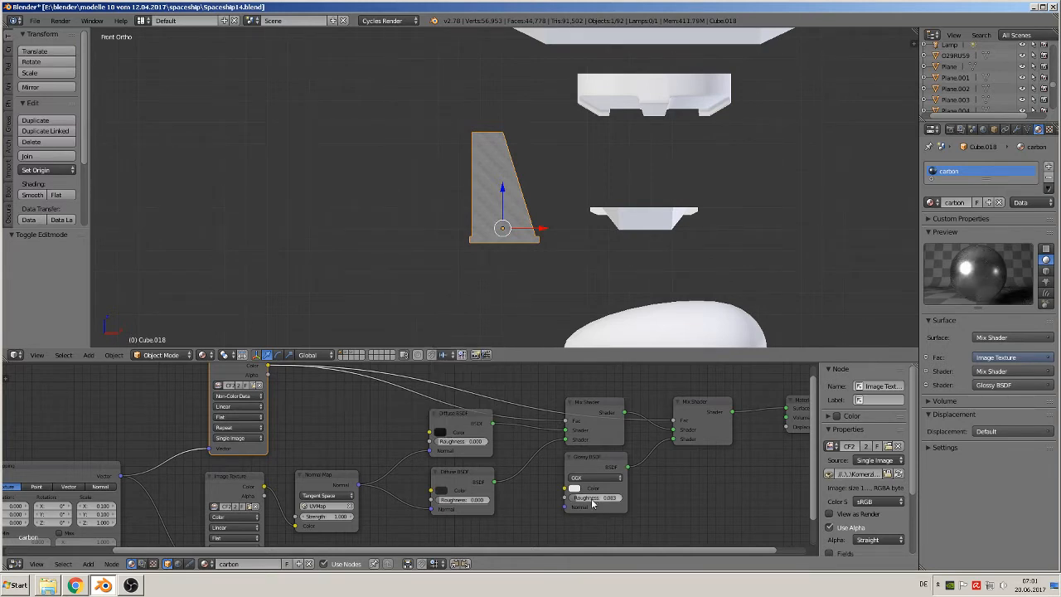
# Step: Rotate the fin -90 degrees around the global Z axis
pyautogui.scroll(-5, 617, 182)
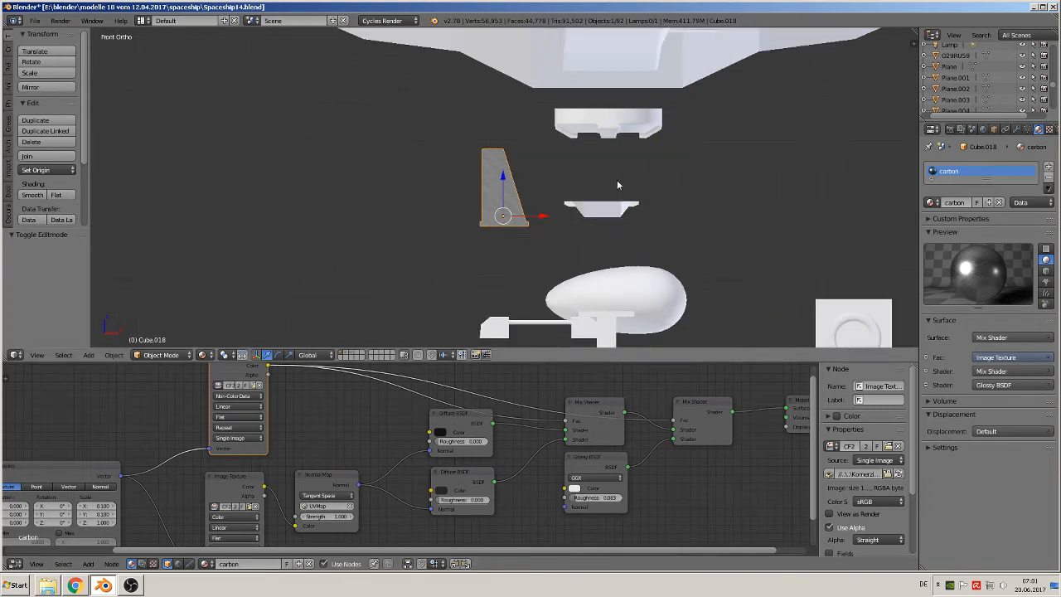
pyautogui.keyDown('shift'); pyautogui.moveTo(589, 226); pyautogui.dragTo(518, 305, button='middle'); pyautogui.keyUp('shift')
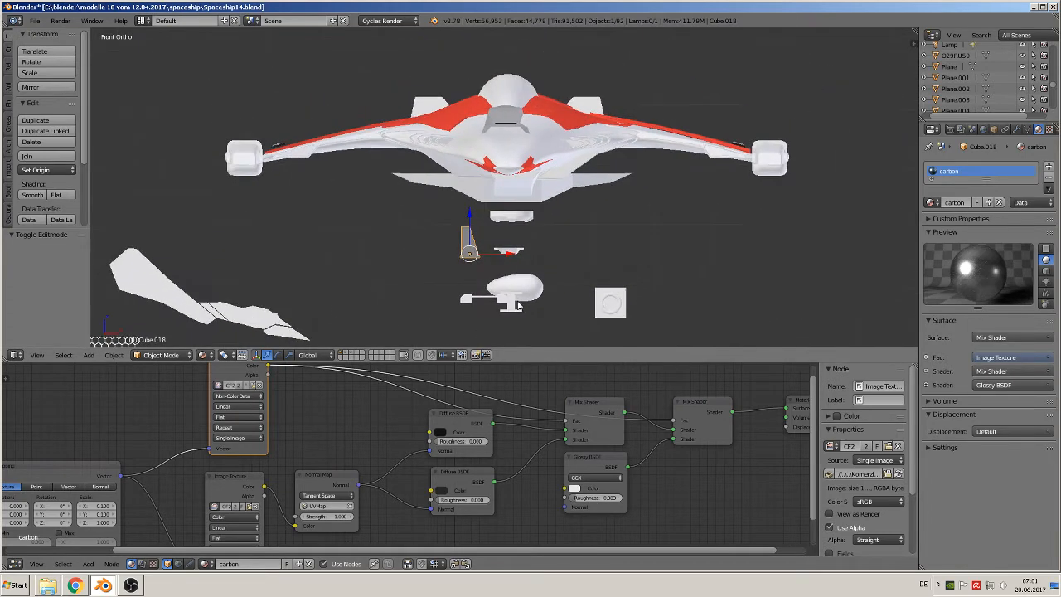
pyautogui.press('r')
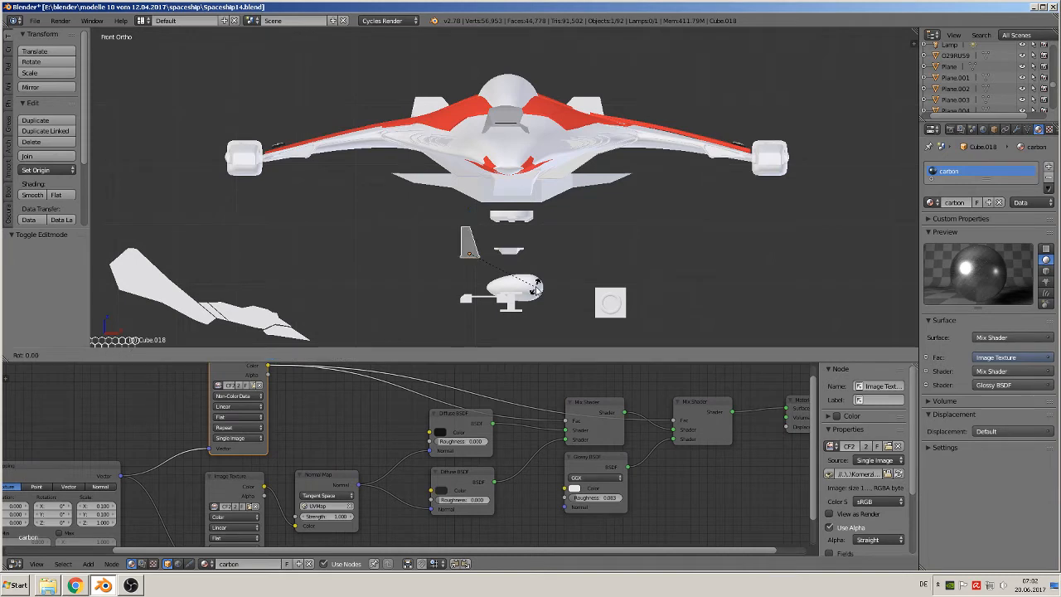
pyautogui.write('z-90')
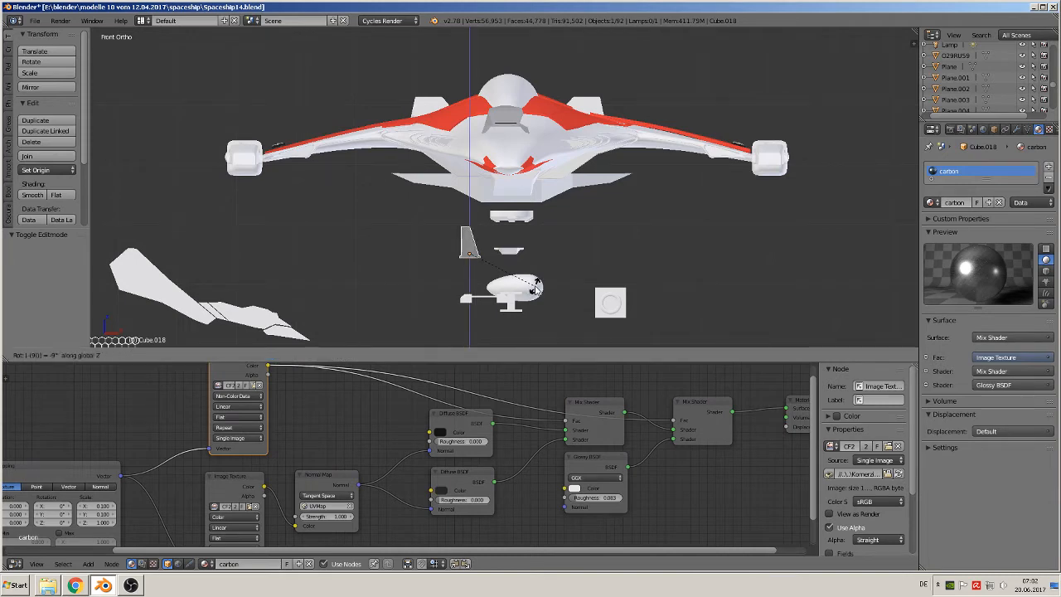
pyautogui.press('Return')
# Step: Move the fin about 0.27 up along Z and about 1.07 along Y to the spaceship's rear
pyautogui.moveTo(469, 227); pyautogui.dragTo(502, 68)
pyautogui.press('KP_7')
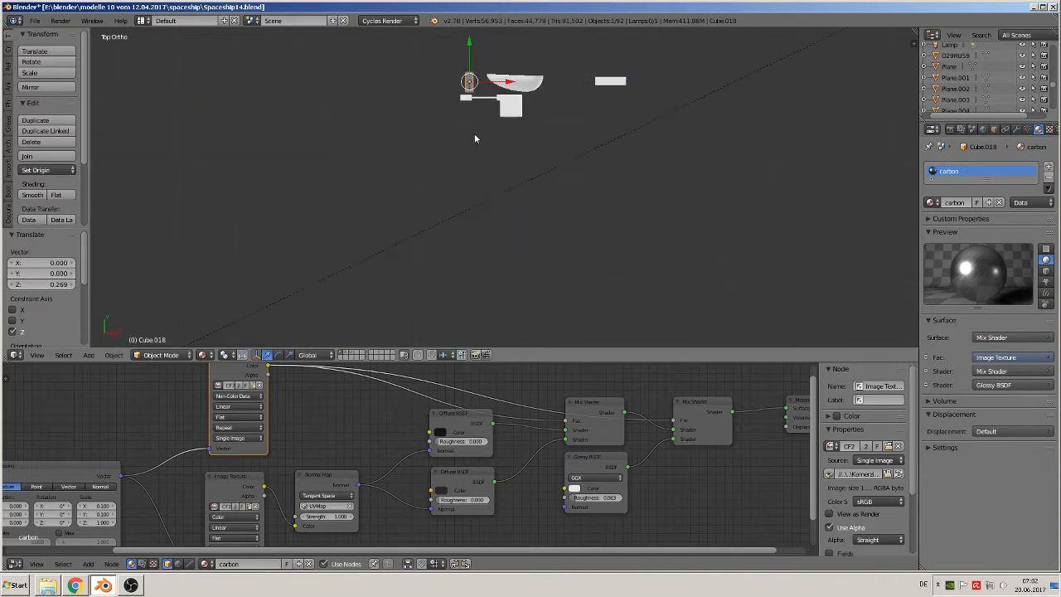
pyautogui.scroll(-6, 474, 133)
pyautogui.keyDown('shift'); pyautogui.moveTo(476, 160); pyautogui.dragTo(463, 289, button='middle'); pyautogui.keyUp('shift')
pyautogui.moveTo(479, 258); pyautogui.dragTo(497, 81)
pyautogui.press('KP_Decimal')
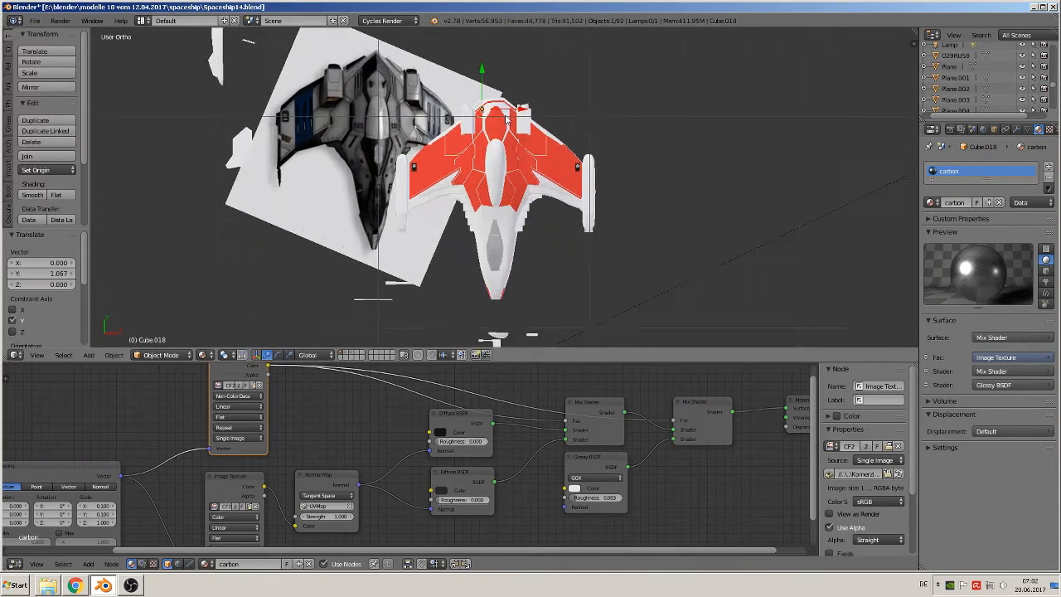
# Step: Move the fin 0.02 along X and lower it about 0.008 along Z onto the rear hull
pyautogui.scroll(-3, 497, 126)
pyautogui.moveTo(530, 185); pyautogui.dragTo(585, 185)
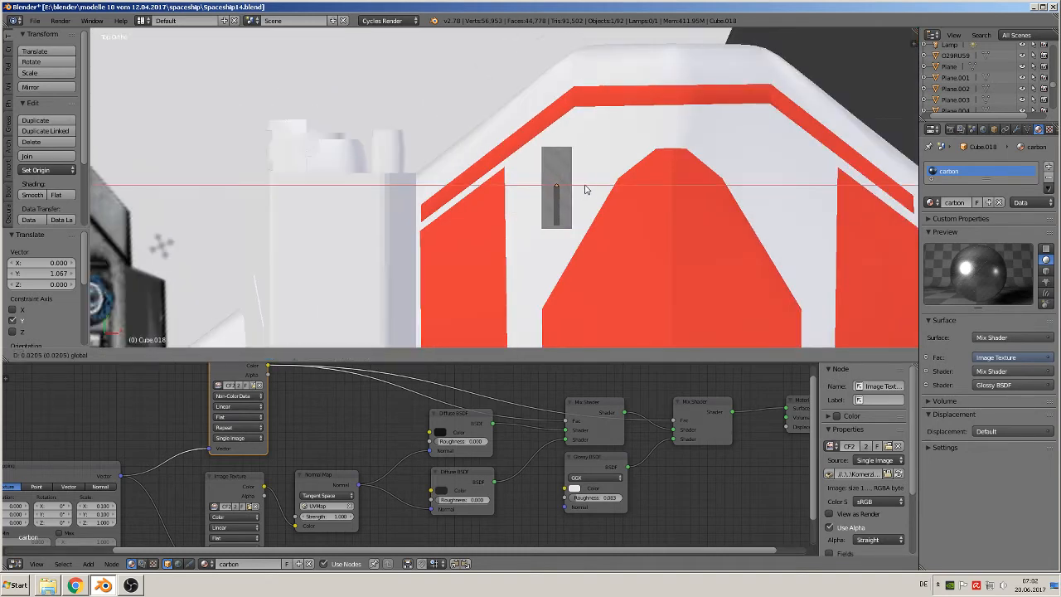
pyautogui.moveTo(585, 185); pyautogui.dragTo(570, 225, button='middle')
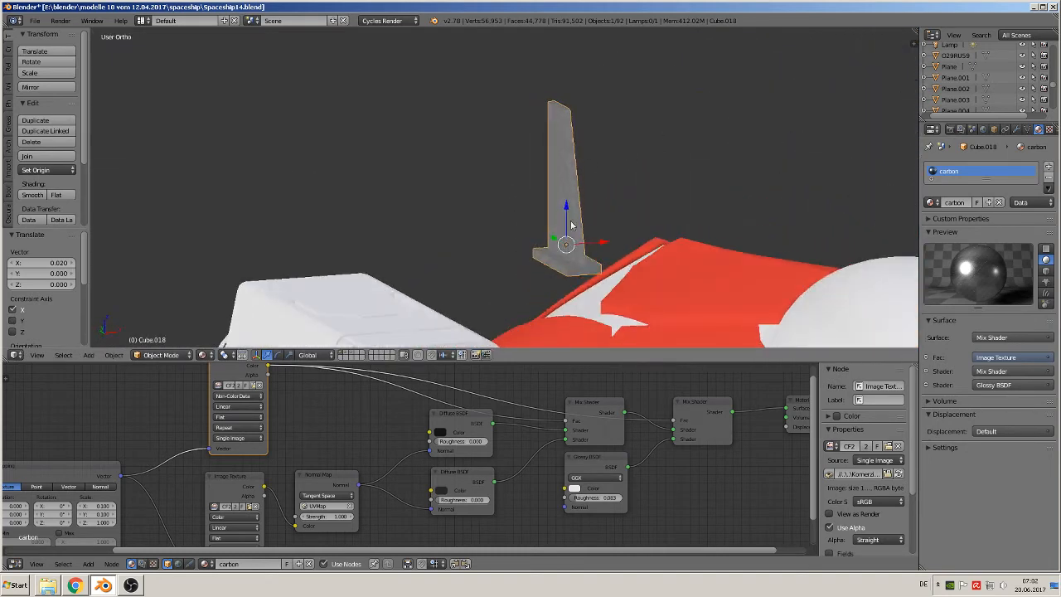
pyautogui.moveTo(753, 204); pyautogui.dragTo(666, 254, button='middle')
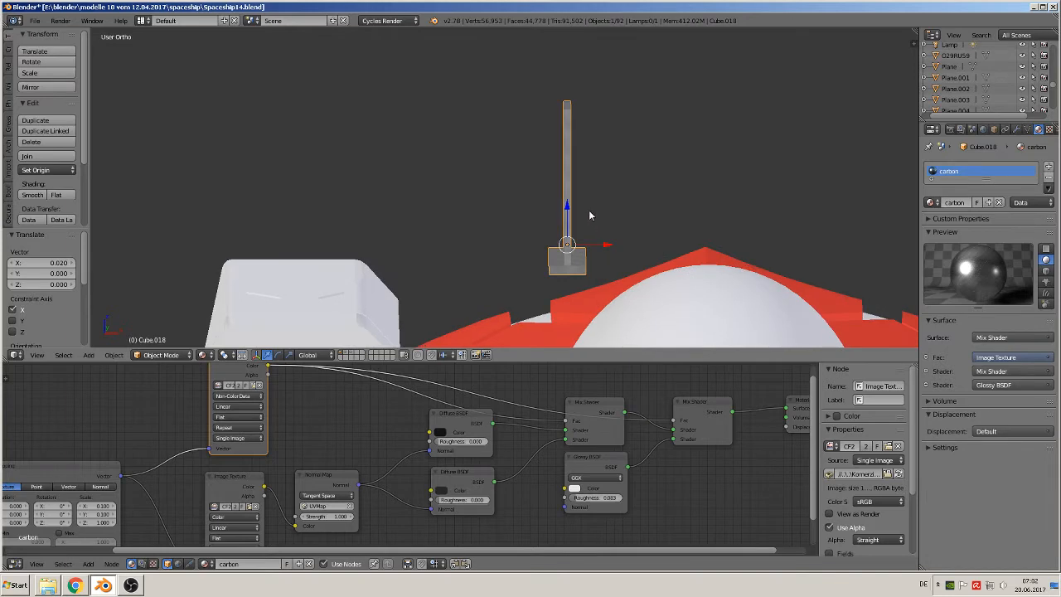
pyautogui.moveTo(569, 207); pyautogui.dragTo(569, 218)
pyautogui.moveTo(568, 219)
pyautogui.mouseDown(button='middle')
pyautogui.moveTo(654, 318)
pyautogui.moveTo(731, 299)
pyautogui.moveTo(597, 304)
pyautogui.moveTo(573, 214)
pyautogui.moveTo(557, 220)
pyautogui.mouseUp(button='middle')
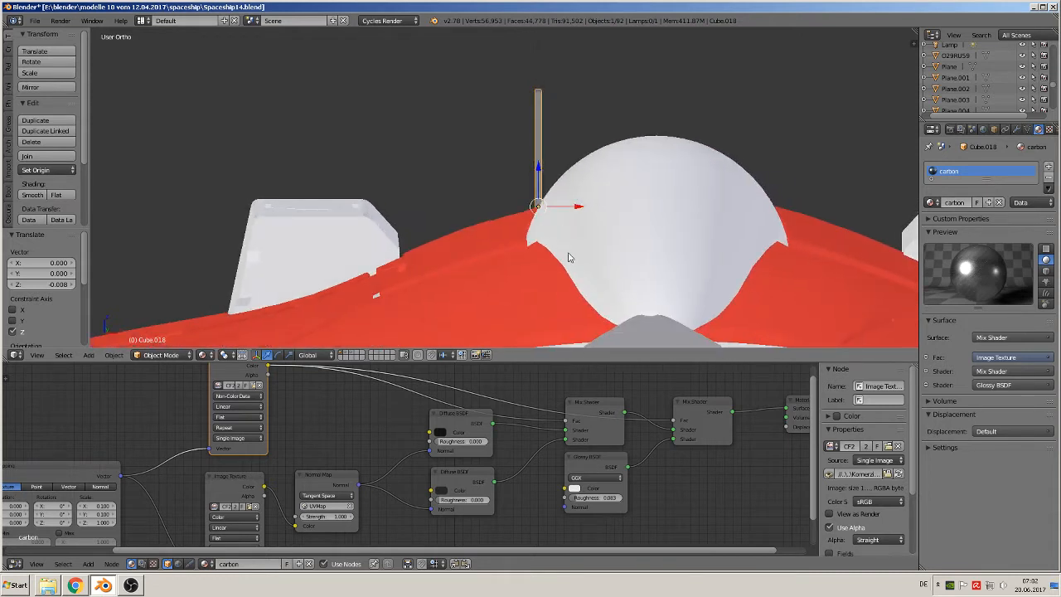
# Step: Create a linked duplicate of the fin and move it about 0.108 along X to the hull's opposite side
pyautogui.hotkey('alt', 'd')
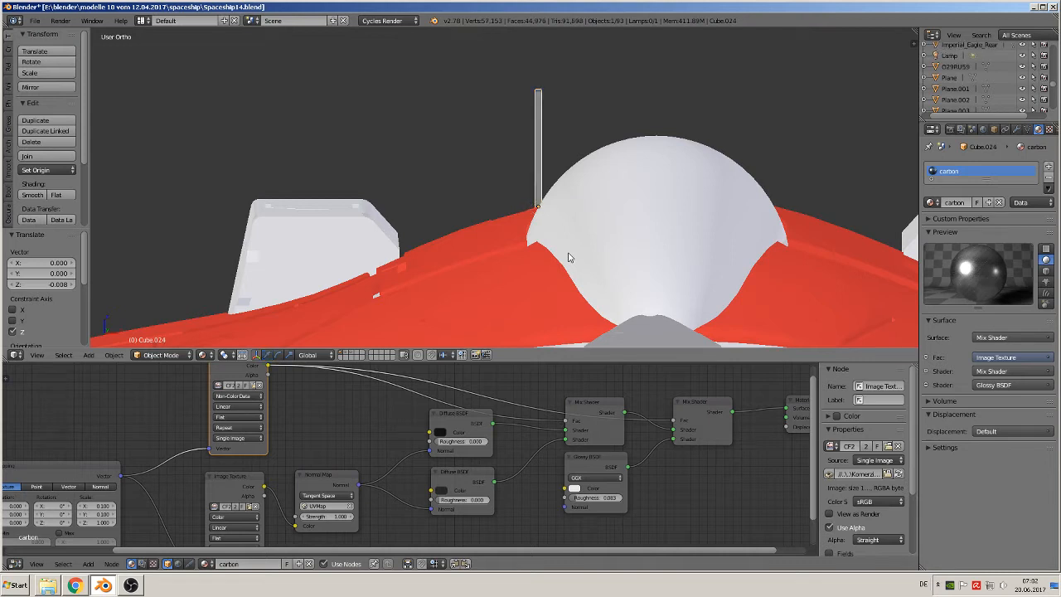
pyautogui.rightClick(544, 189)
pyautogui.moveTo(561, 209); pyautogui.dragTo(841, 217)
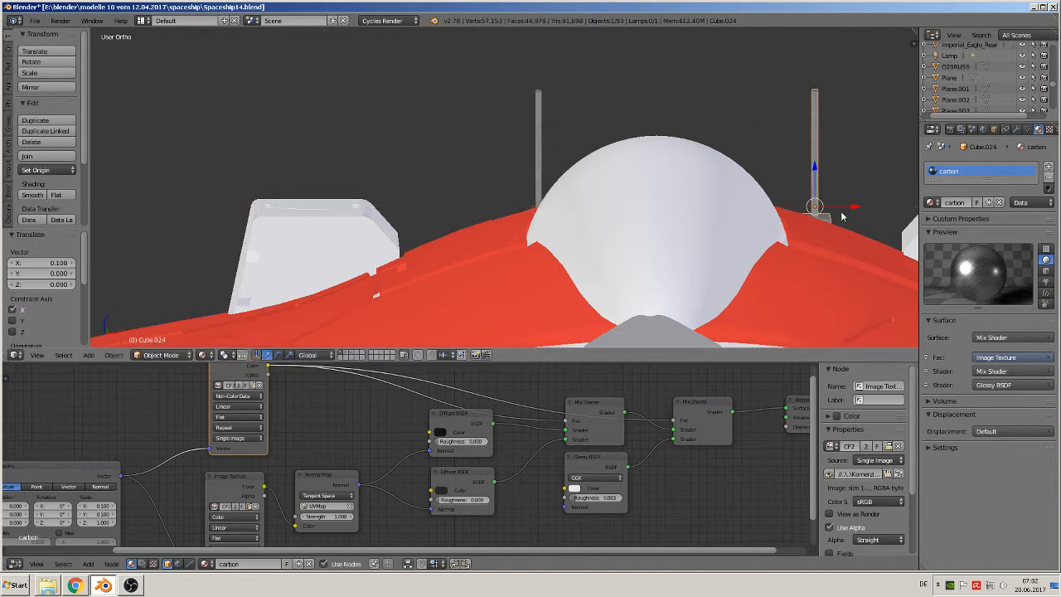
# Step: Tilt the original fin outward by about -17.7 degrees and lower it about 0.001 along Z
pyautogui.rightClick(534, 163)
pyautogui.moveTo(557, 243)
pyautogui.mouseDown(button='middle')
pyautogui.moveTo(580, 264)
pyautogui.moveTo(565, 250)
pyautogui.mouseUp(button='middle')
pyautogui.press('r')
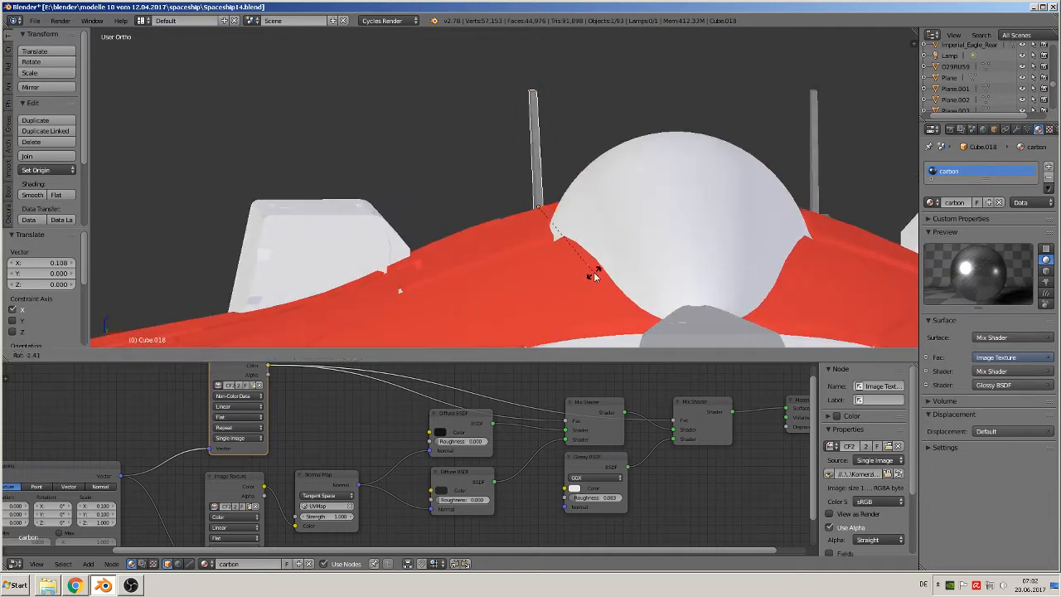
pyautogui.click(617, 264)
pyautogui.moveTo(621, 268); pyautogui.dragTo(622, 297, button='middle')
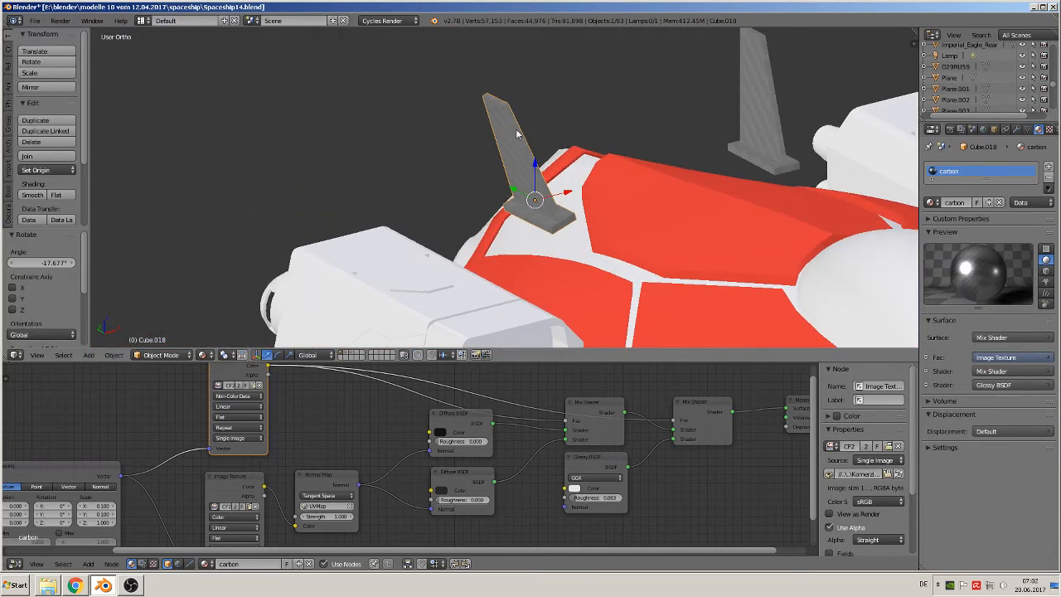
pyautogui.press('g')
pyautogui.press('z')
pyautogui.click(537, 181)
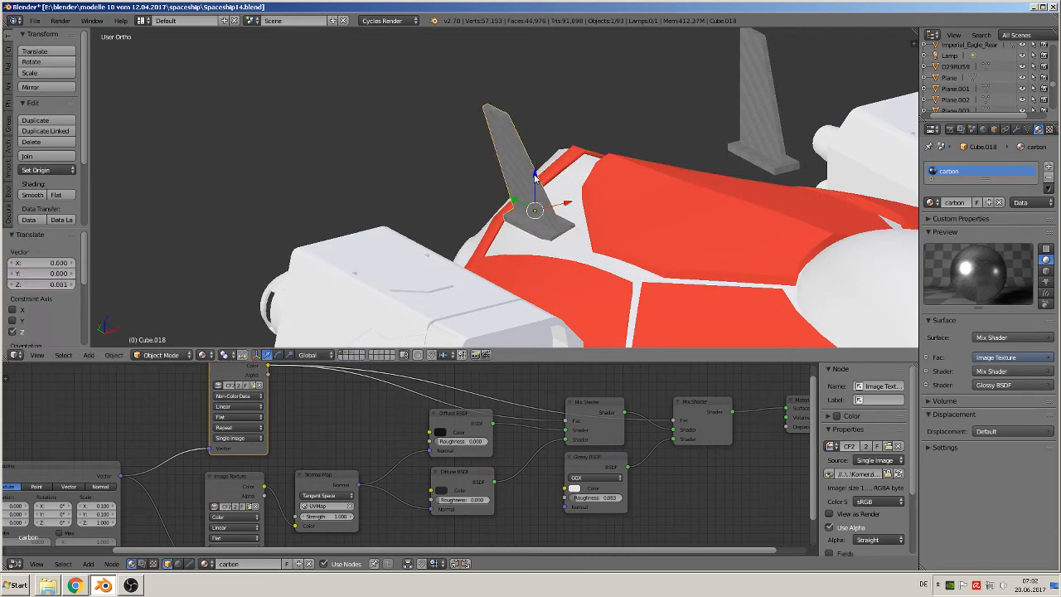
# Step: Rotate the original fin about 8 degrees in a side view and lower it 0.002 along Z
pyautogui.moveTo(537, 180); pyautogui.dragTo(346, 192, button='middle')
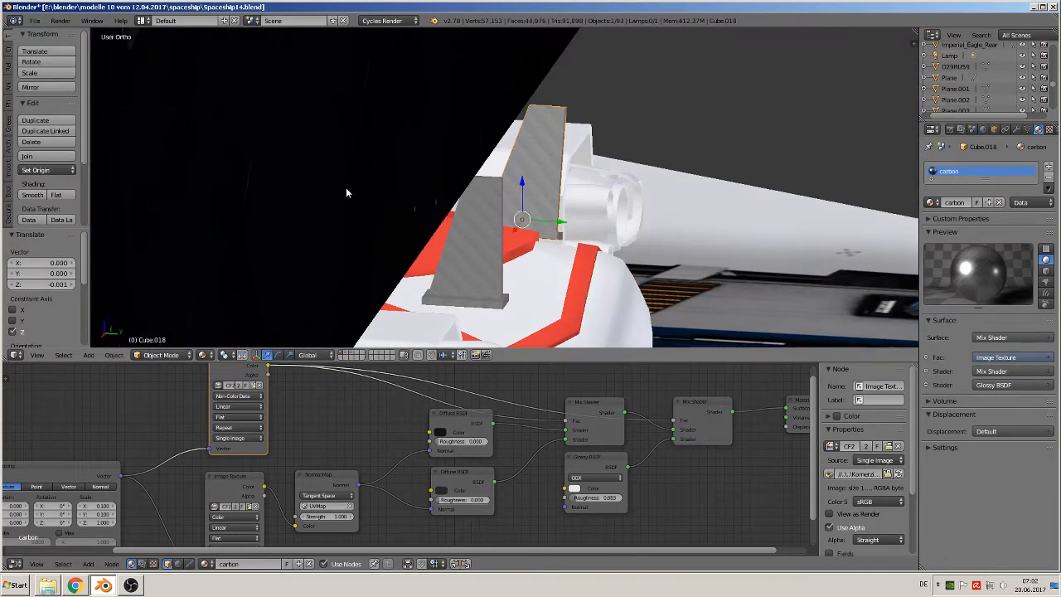
pyautogui.press('r')
pyautogui.click(544, 232)
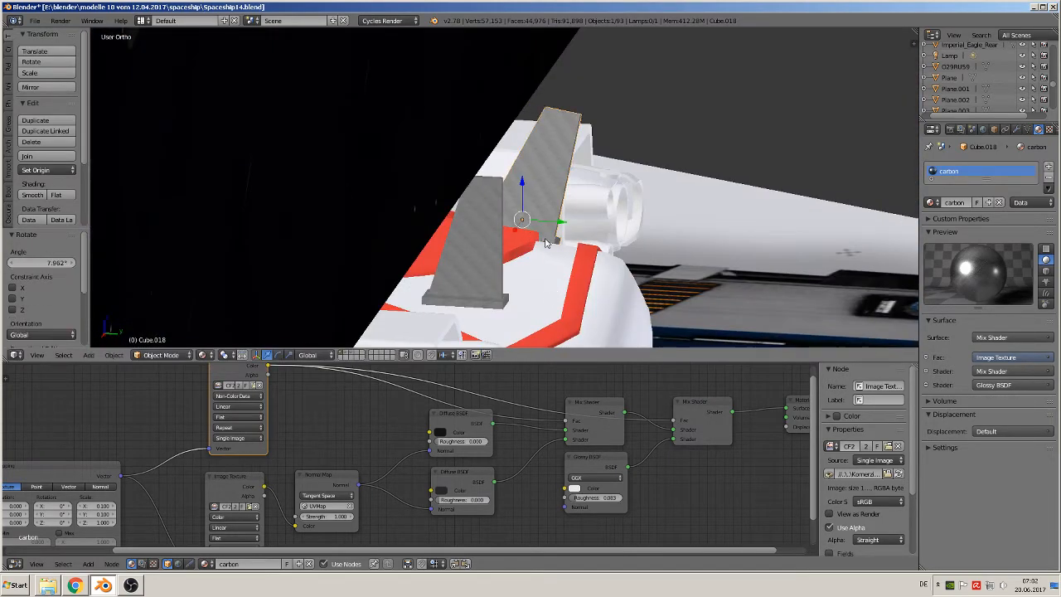
pyautogui.moveTo(525, 179); pyautogui.dragTo(524, 184)
# Step: Fine-tune the original fin's tilt by about -2 degrees in wireframe from the side, and restore Material viewport shading
pyautogui.moveTo(524, 184)
pyautogui.mouseDown(button='middle')
pyautogui.moveTo(607, 265)
pyautogui.moveTo(624, 253)
pyautogui.moveTo(730, 244)
pyautogui.moveTo(825, 212)
pyautogui.moveTo(801, 199)
pyautogui.mouseUp(button='middle')
pyautogui.press('z')
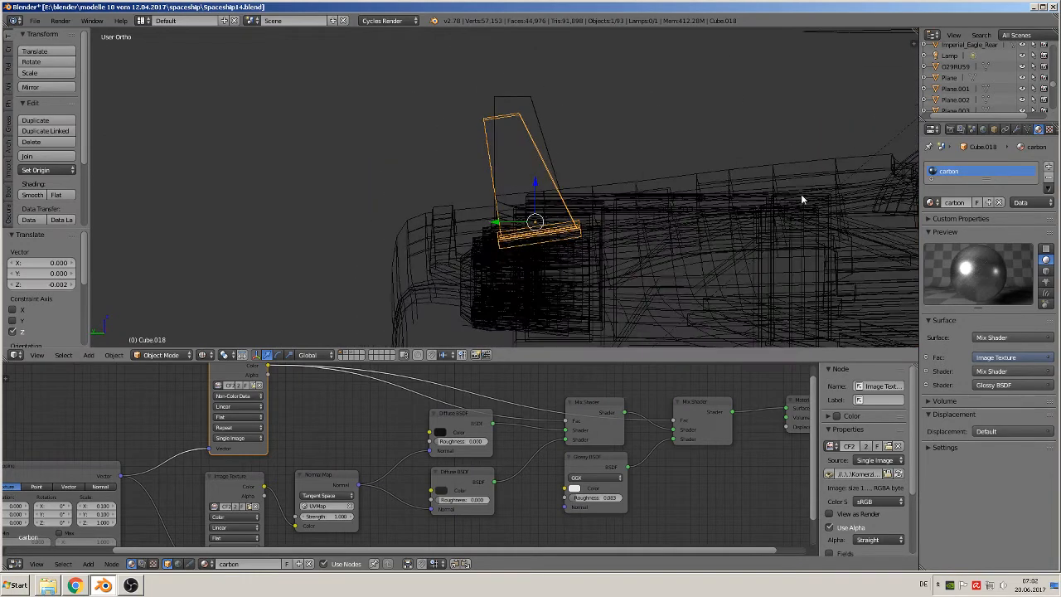
pyautogui.press('r')
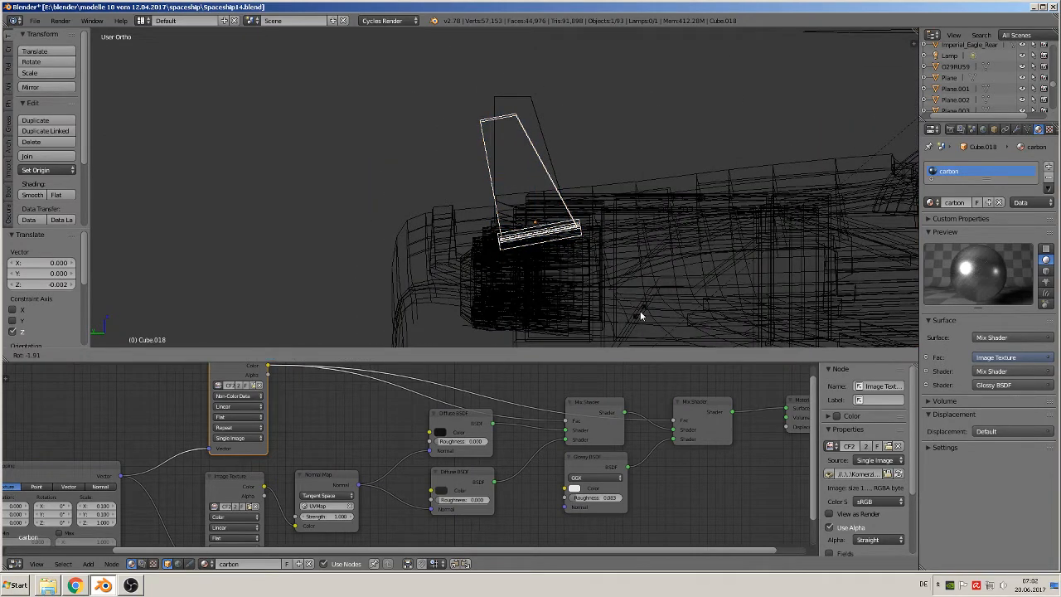
pyautogui.click(640, 311)
pyautogui.press('Tab')
pyautogui.moveTo(561, 173); pyautogui.dragTo(530, 303, button='middle')
pyautogui.click(191, 354)
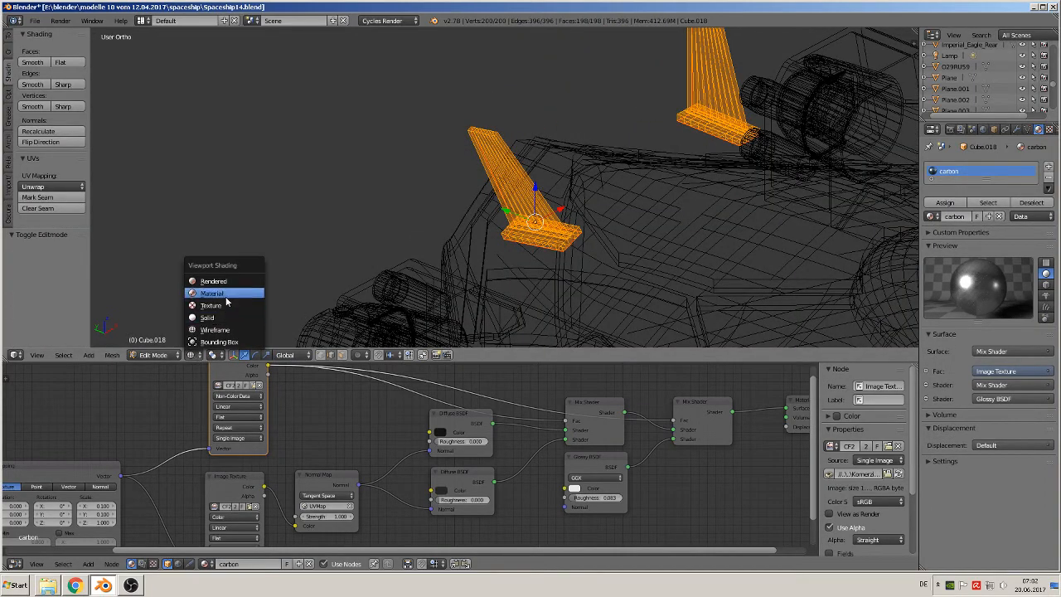
pyautogui.click(224, 296)
pyautogui.press('Tab')
# Step: Move the duplicate fin -0.027 along X and tilt it outward by about 8 degrees
pyautogui.moveTo(690, 245); pyautogui.dragTo(621, 254, button='middle')
pyautogui.rightClick(819, 253)
pyautogui.moveTo(835, 243); pyautogui.dragTo(779, 244)
pyautogui.moveTo(779, 244); pyautogui.dragTo(792, 259, button='middle')
pyautogui.press('r')
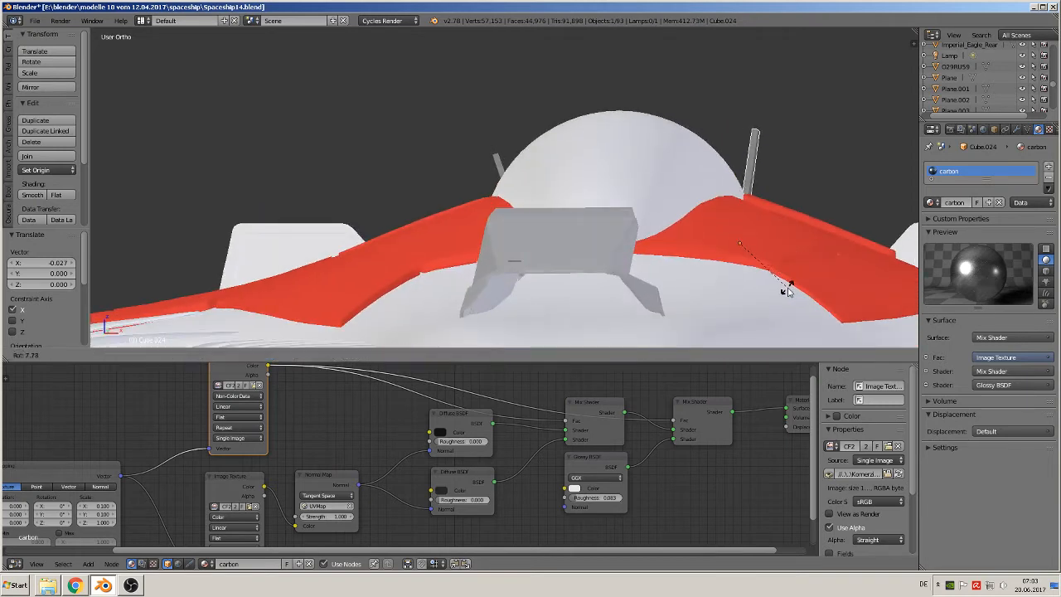
pyautogui.click(791, 290)
# Step: Lower the duplicate fin 0.005 along Z and rotate it about -8.1 degrees around the global X axis
pyautogui.press('g')
pyautogui.press('z')
pyautogui.click(744, 215)
pyautogui.moveTo(764, 223); pyautogui.dragTo(661, 254, button='middle')
pyautogui.moveTo(802, 315); pyautogui.dragTo(791, 304, button='middle')
pyautogui.press('r')
pyautogui.press('x')
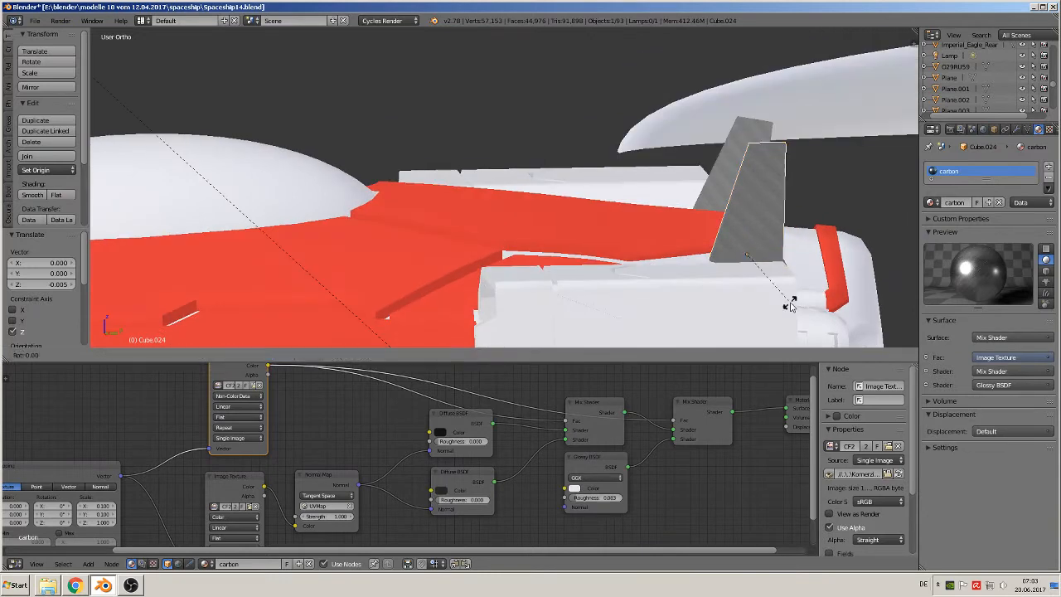
pyautogui.click(788, 315)
# Step: Rotate the duplicate fin a further -2.8 degrees around global X and lower it about 0.0007 along Z
pyautogui.moveTo(797, 328); pyautogui.dragTo(799, 332, button='middle')
pyautogui.press('r')
pyautogui.press('x')
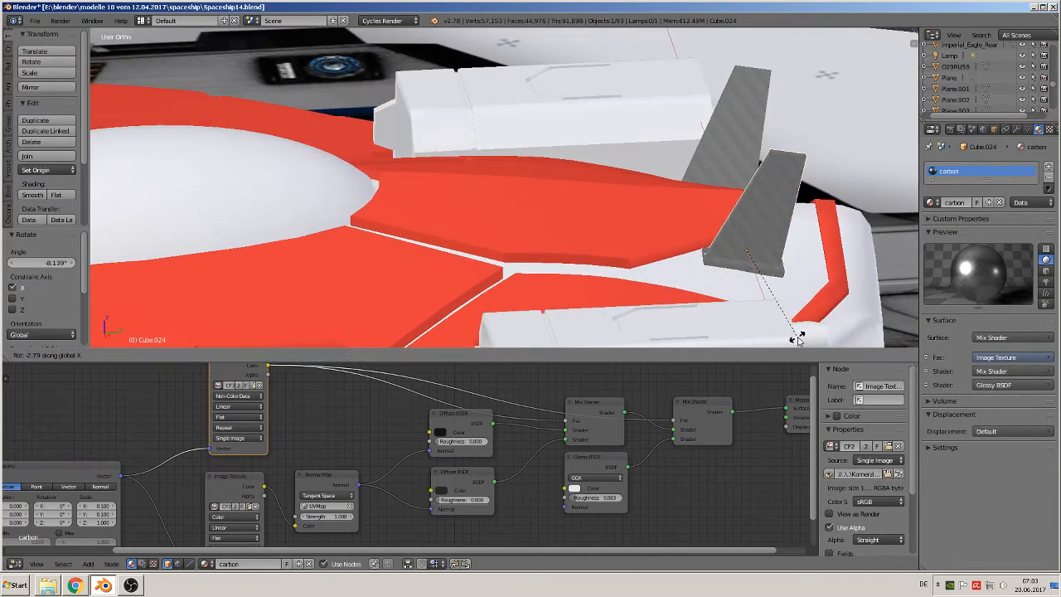
pyautogui.click(796, 334)
pyautogui.press('g')
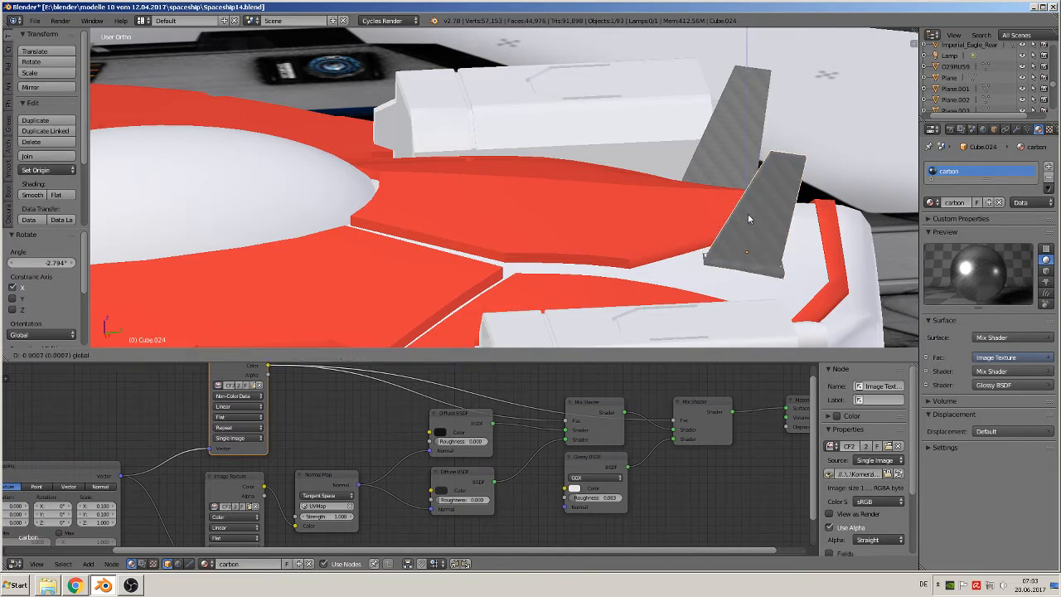
pyautogui.click(749, 218)
# Step: Shift the duplicate fin 0.007 along X and 0.002 along Y to line it up with the original
pyautogui.moveTo(749, 218); pyautogui.dragTo(897, 61, button='middle')
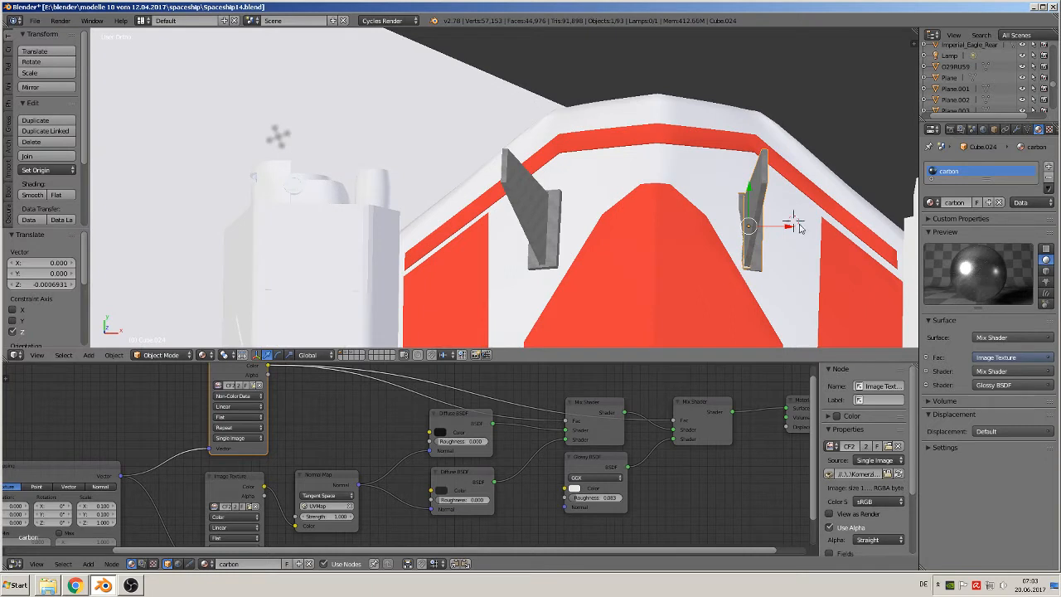
pyautogui.press('g')
pyautogui.press('x')
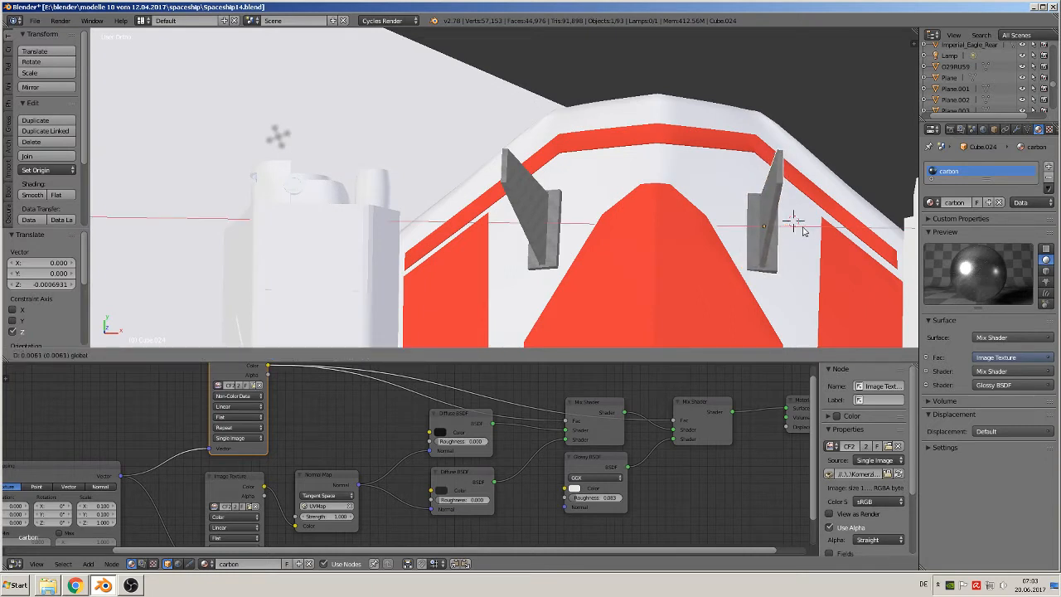
pyautogui.click(794, 226)
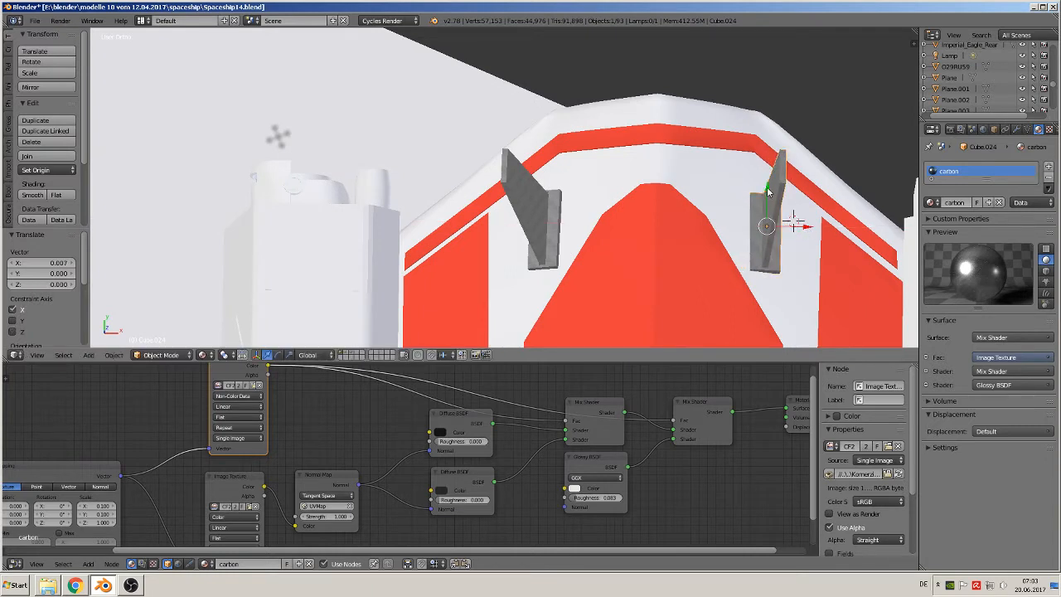
pyautogui.moveTo(768, 189); pyautogui.dragTo(768, 181)
# Step: Rotate the duplicate fin 6.21 degrees around the global Y axis and adjust its height on the hull
pyautogui.moveTo(747, 184); pyautogui.dragTo(722, 100, button='middle')
pyautogui.press('r')
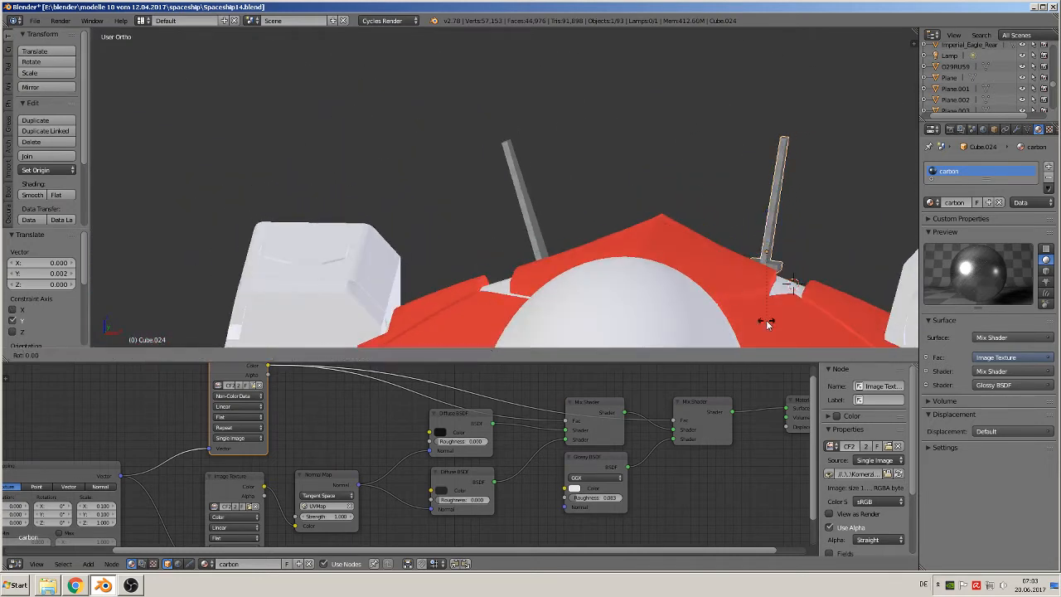
pyautogui.press('y')
pyautogui.click(764, 338)
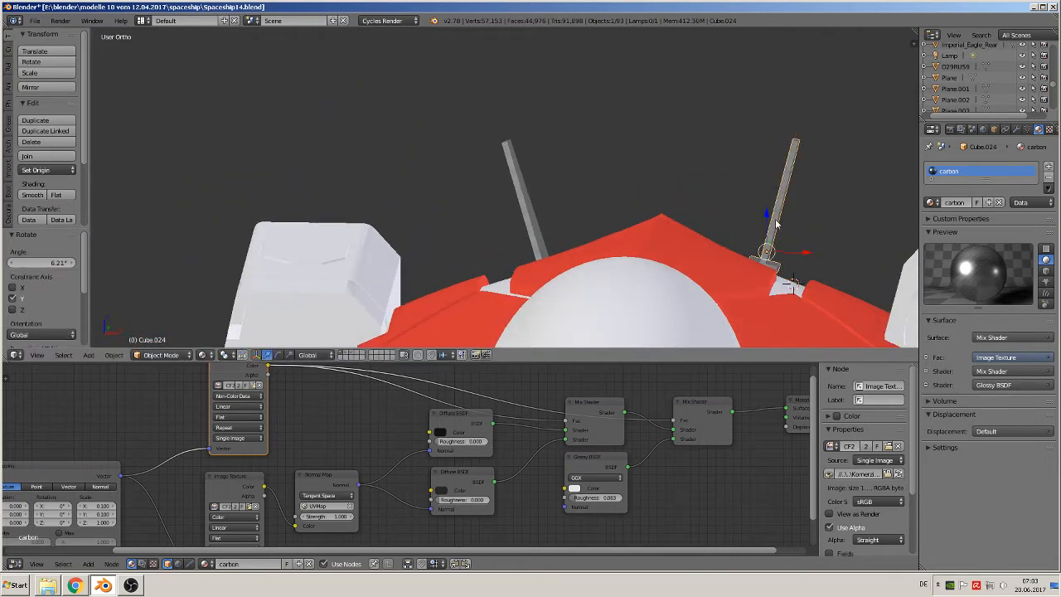
pyautogui.moveTo(767, 217); pyautogui.dragTo(765, 225)
pyautogui.moveTo(765, 226)
pyautogui.mouseDown(button='middle')
pyautogui.moveTo(730, 266)
pyautogui.moveTo(775, 238)
pyautogui.mouseUp(button='middle')
pyautogui.moveTo(767, 229); pyautogui.dragTo(765, 220)
# Step: Deselect everything and examine both fins and the whole spaceship from different angles and distances
pyautogui.moveTo(765, 221); pyautogui.dragTo(862, 286, button='middle')
pyautogui.press('a')
pyautogui.scroll(-1, 744, 277)
pyautogui.scroll(-5, 804, 254)
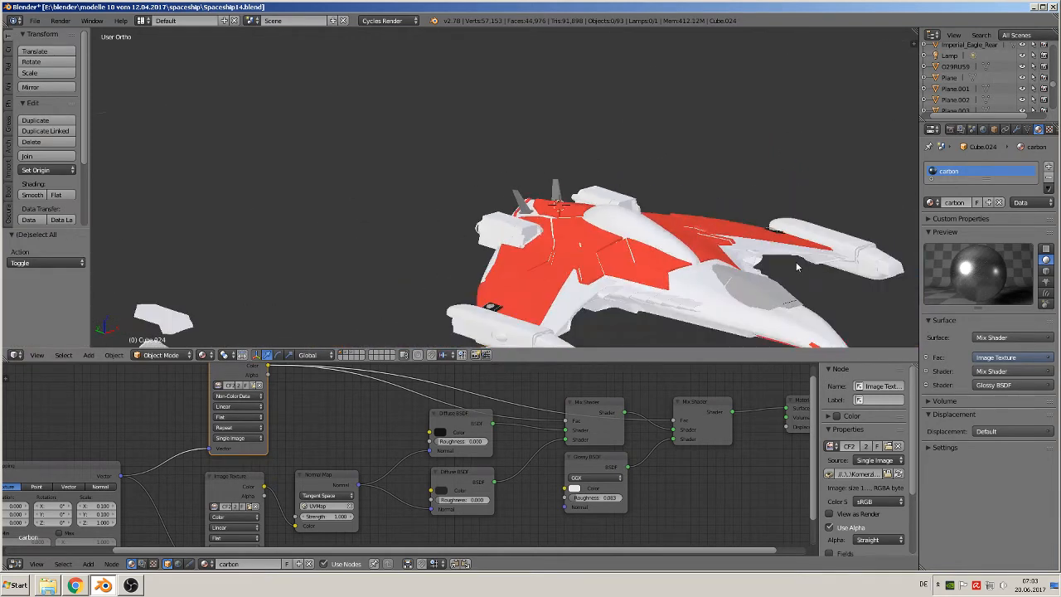
pyautogui.moveTo(785, 277); pyautogui.dragTo(745, 170, button='middle')
pyautogui.scroll(-3, 726, 287)
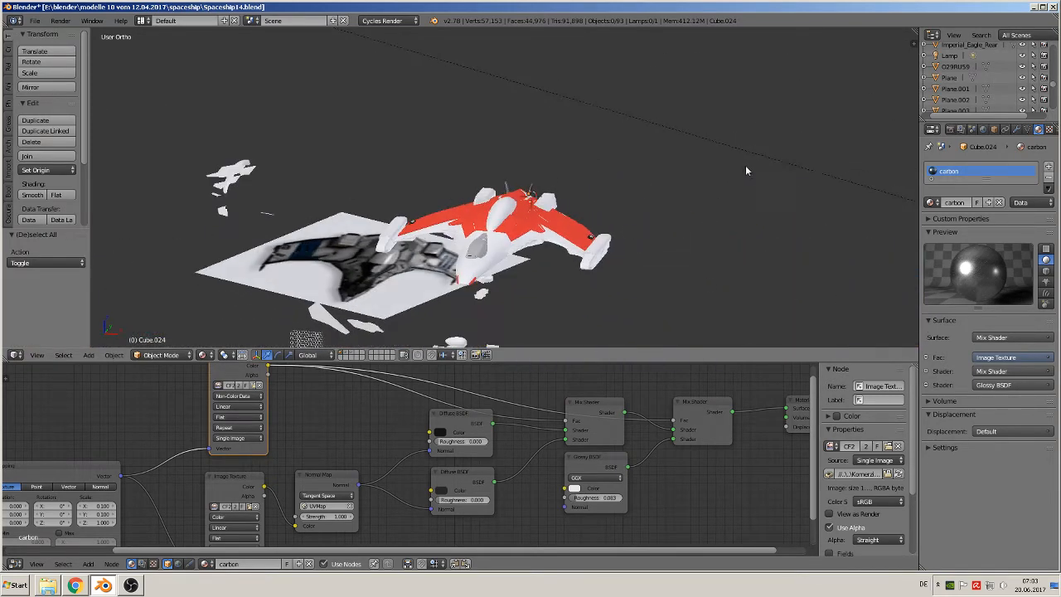
pyautogui.scroll(3, 643, 268)
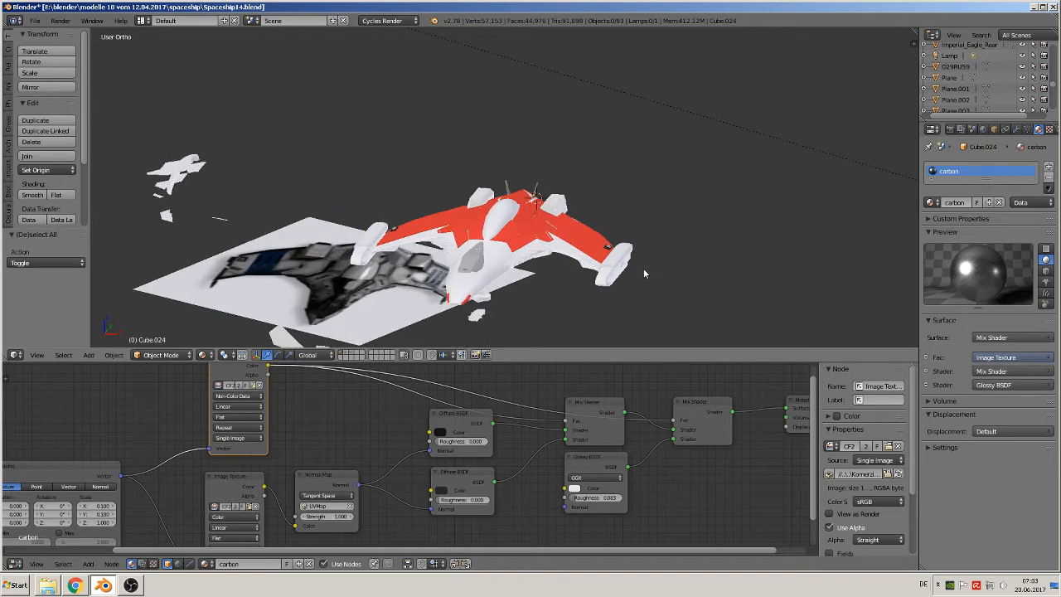
pyautogui.keyDown('shift'); pyautogui.moveTo(585, 289); pyautogui.dragTo(607, 182, button='middle'); pyautogui.keyUp('shift')
pyautogui.scroll(2, 606, 183)
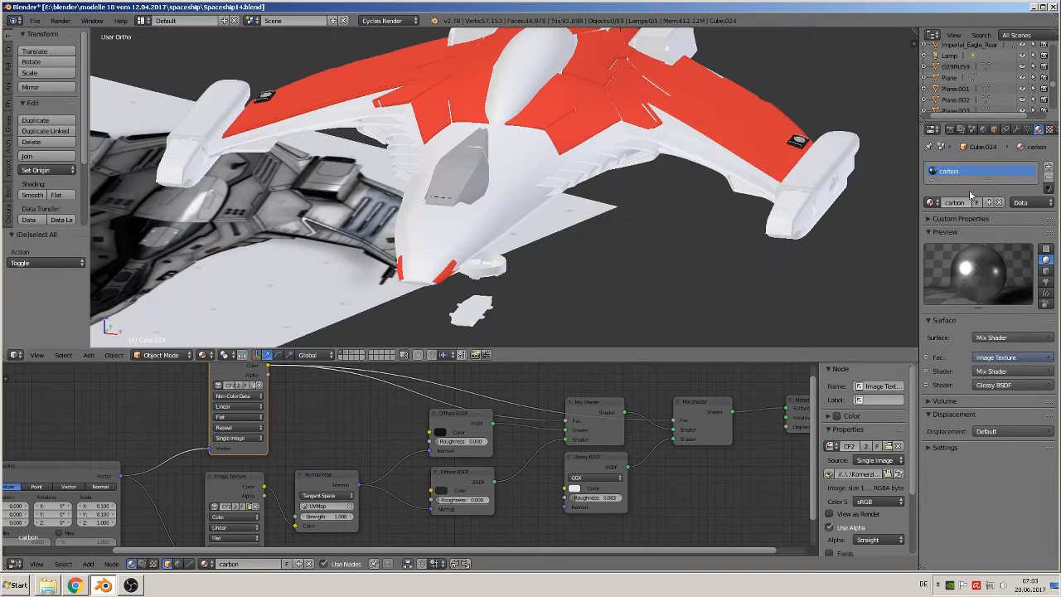
# Step: Assign the carbon material to the overlapping slats beneath the wing and make it a separate single-user copy
pyautogui.rightClick(599, 162)
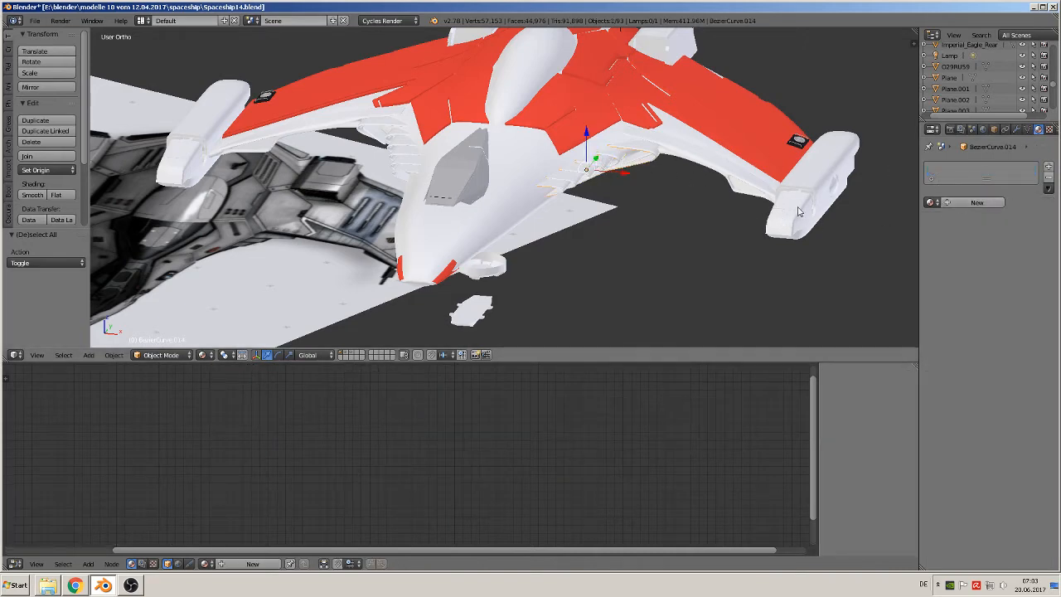
pyautogui.click(932, 203)
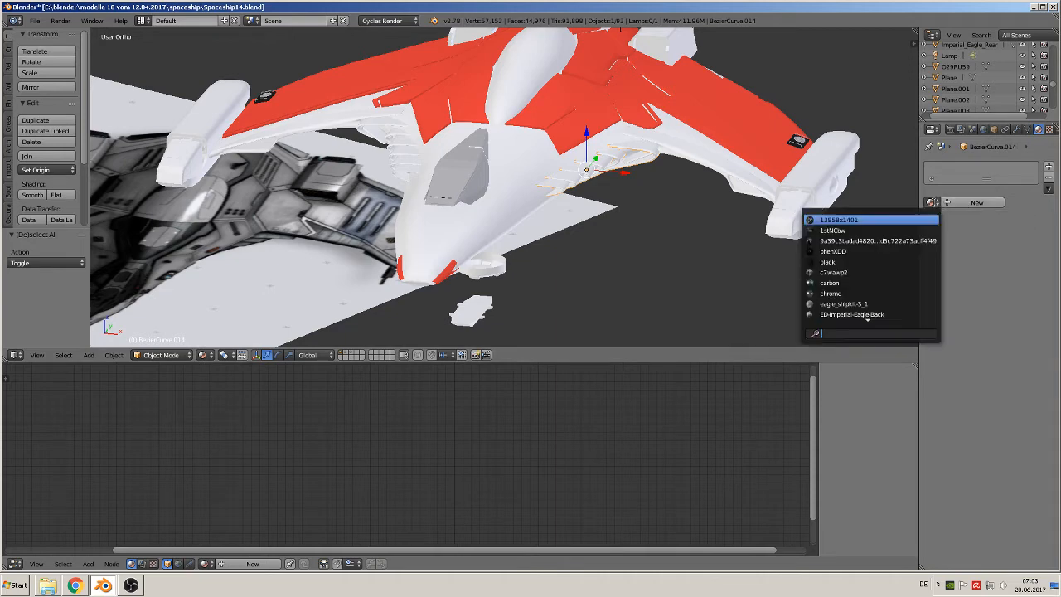
pyautogui.click(891, 282)
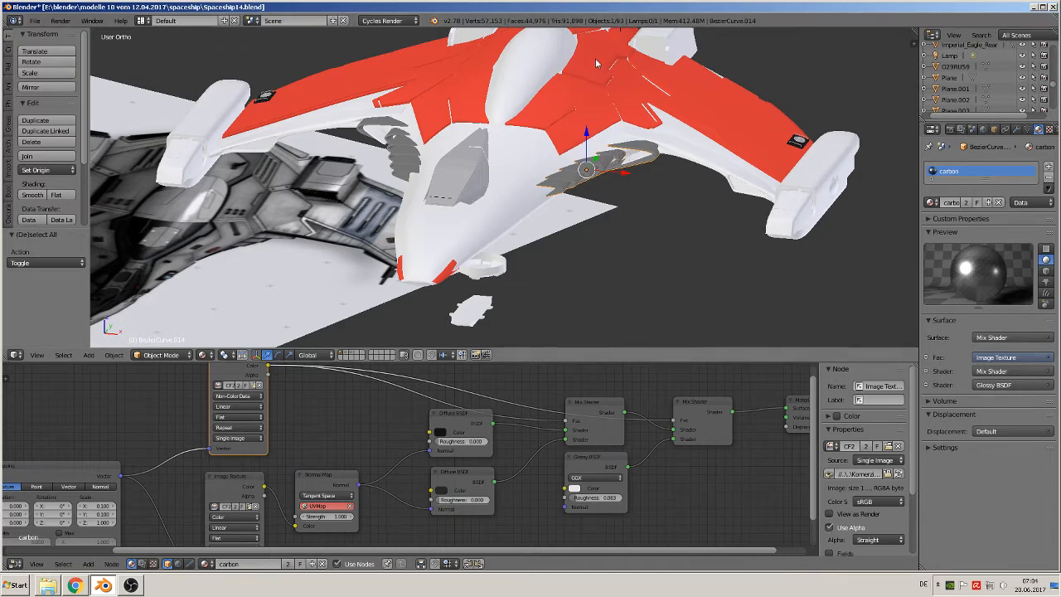
pyautogui.scroll(1, 598, 54)
pyautogui.scroll(-5, 599, 54)
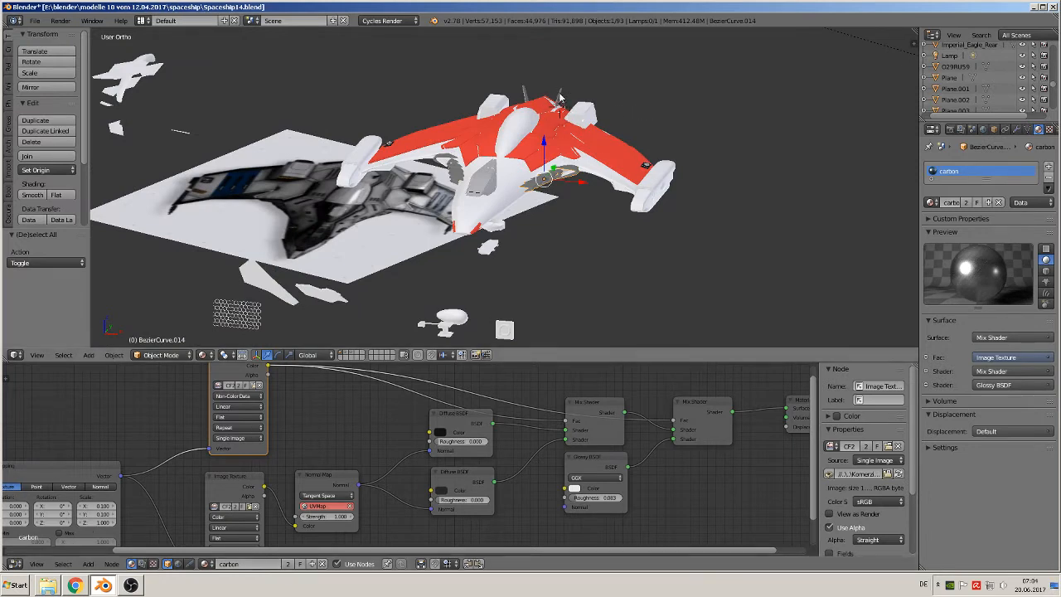
pyautogui.scroll(4, 651, 304)
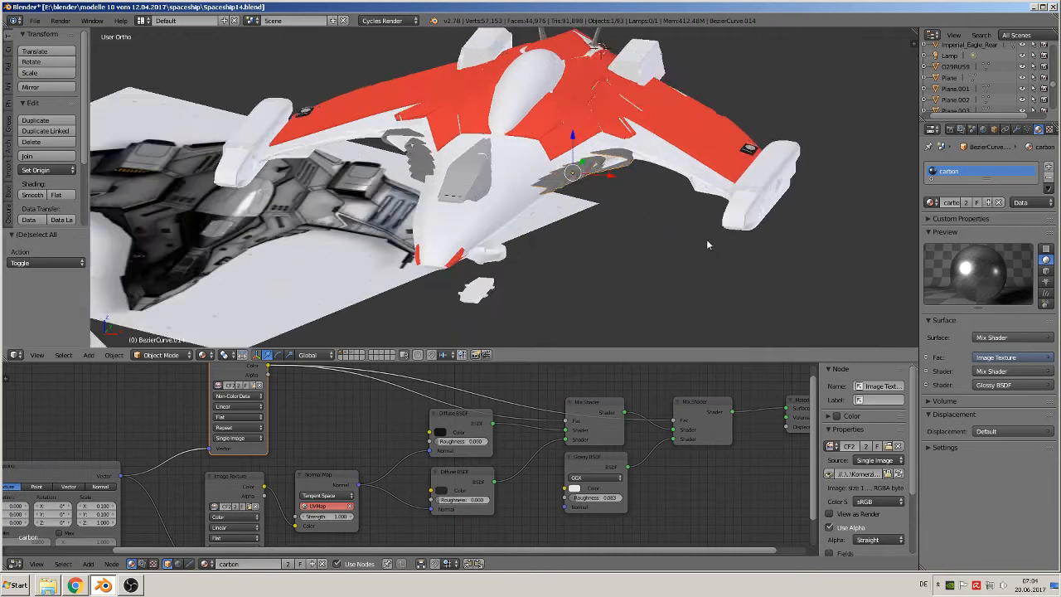
pyautogui.click(966, 204)
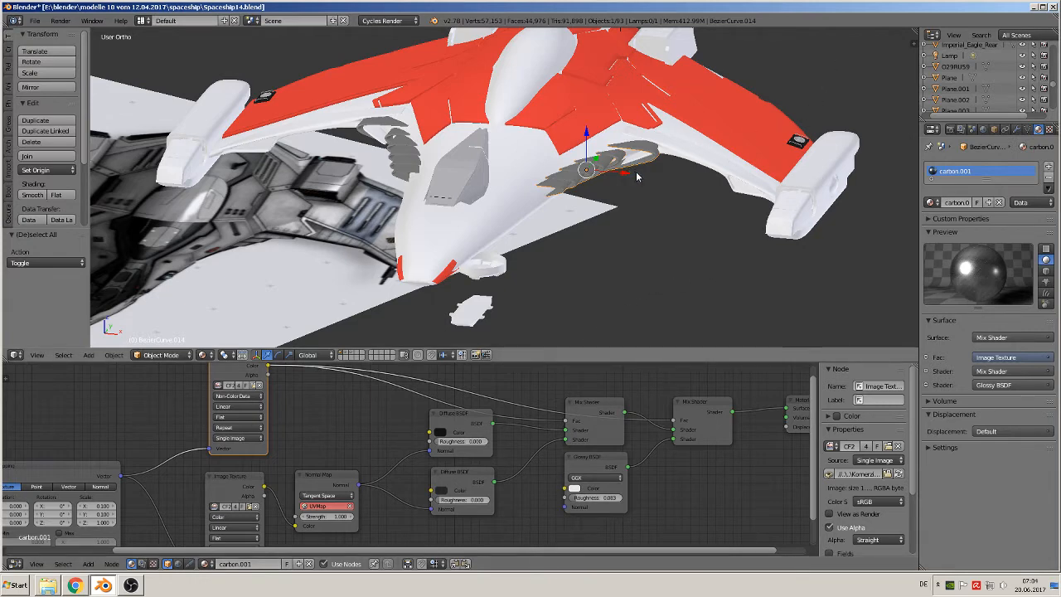
# Step: Unwrap all faces of the slats with Smart UV Project at an angle limit of 66
pyautogui.scroll(6, 643, 173)
pyautogui.moveTo(746, 190); pyautogui.dragTo(684, 182, button='middle')
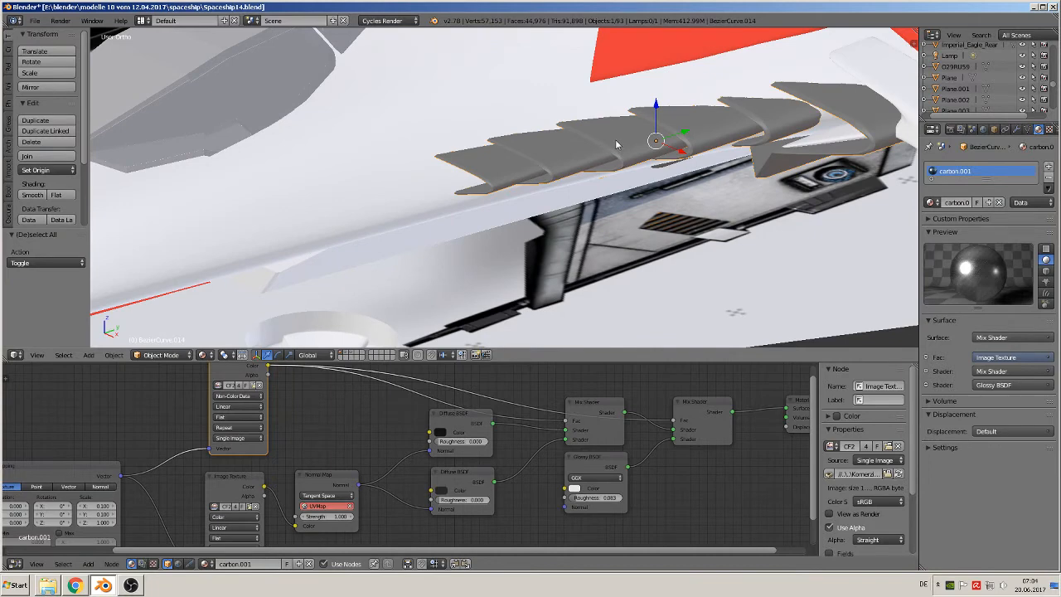
pyautogui.press('Tab')
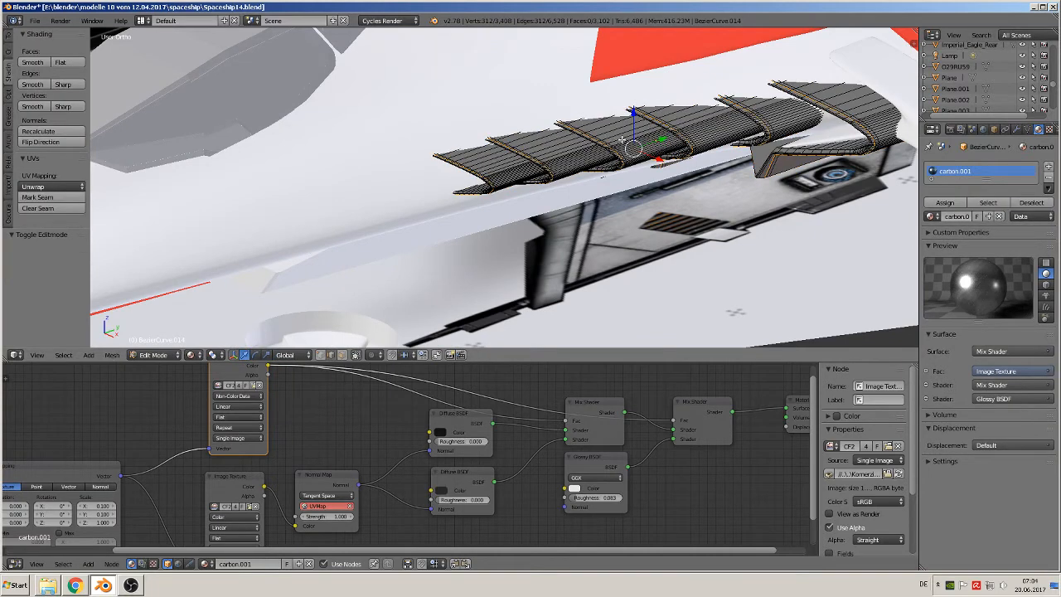
pyautogui.press('a')
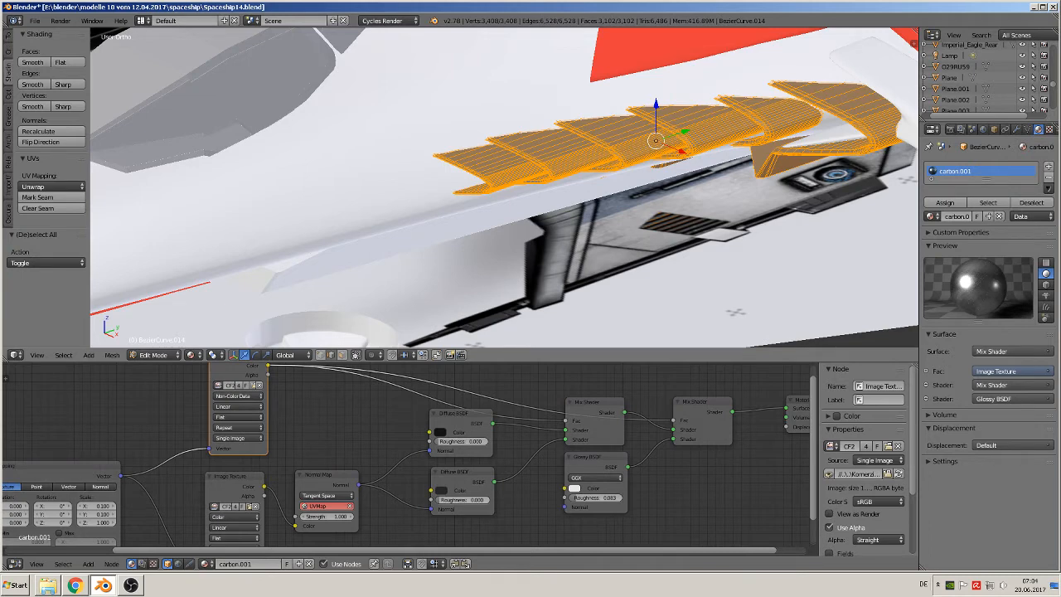
pyautogui.press('u')
pyautogui.click(624, 142)
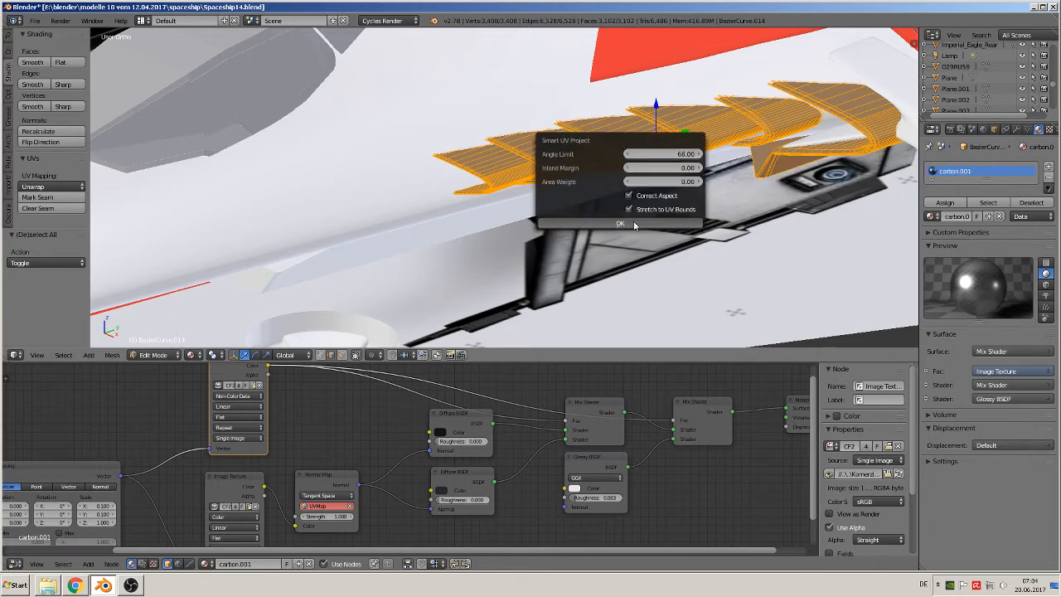
pyautogui.click(635, 225)
pyautogui.press('Tab')
# Step: Set the Mapping node's X and Y scale to 1 in the slats' carbon material
pyautogui.scroll(3, 607, 235)
pyautogui.moveTo(606, 235); pyautogui.dragTo(730, 191, button='middle')
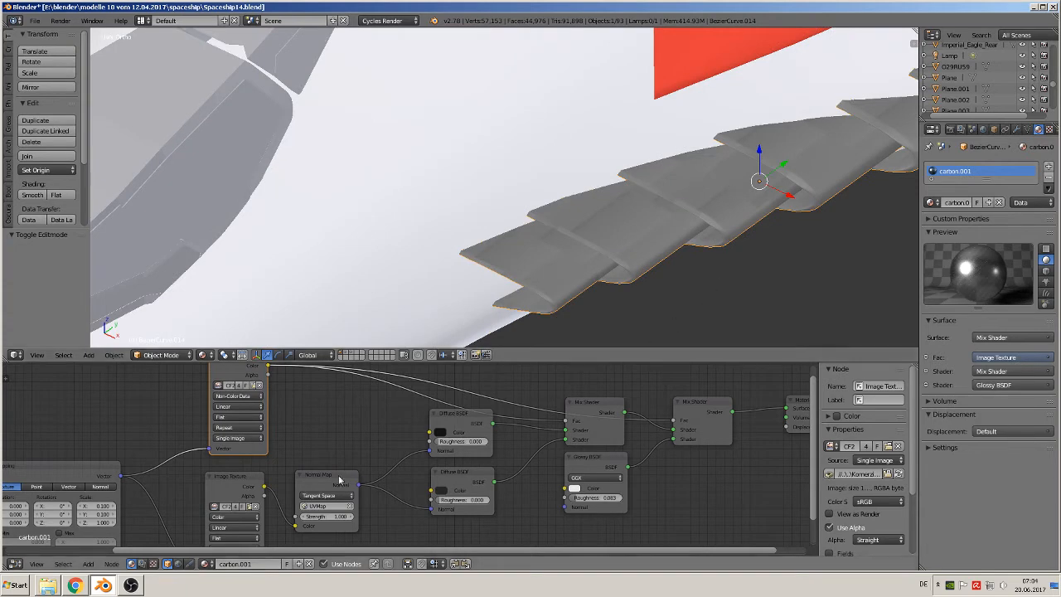
pyautogui.moveTo(177, 495); pyautogui.dragTo(326, 454, button='middle')
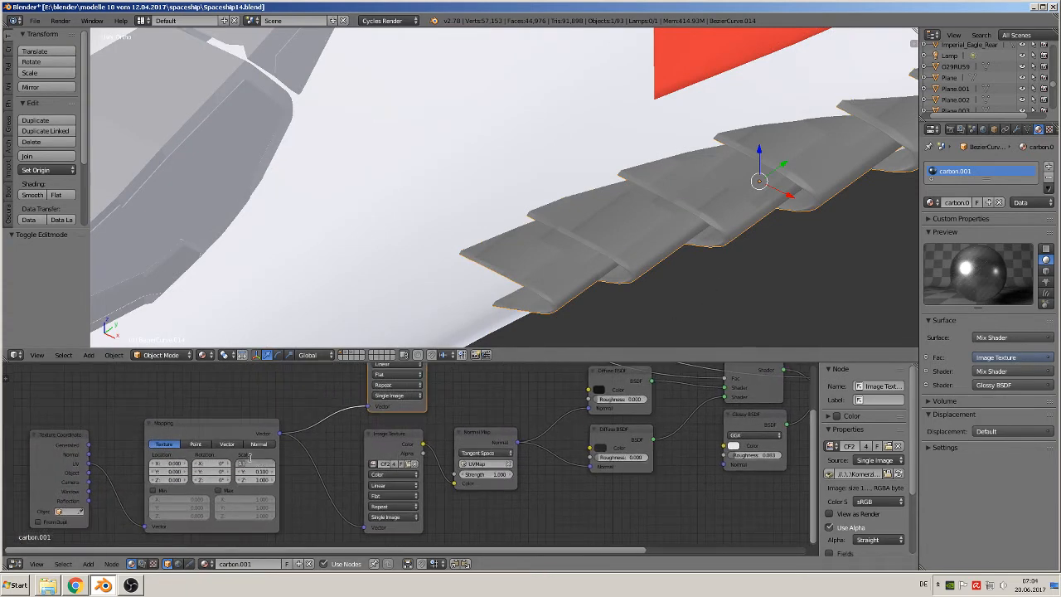
pyautogui.press('Return')
pyautogui.click(263, 471)
pyautogui.write('1')
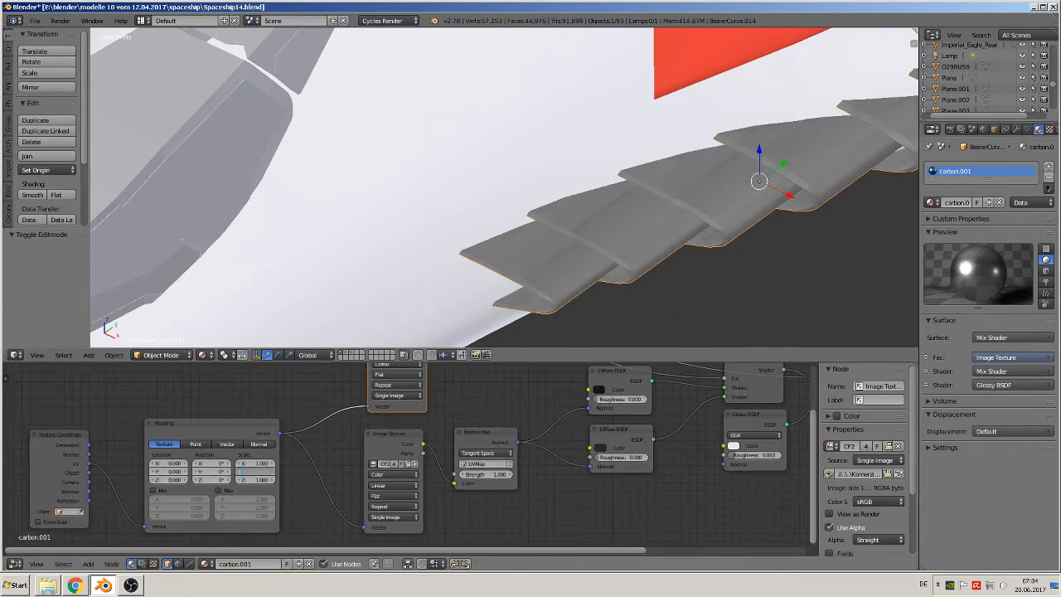
# Step: Set the X and Y scale of the carbon.001 material's Mapping node to 0.05
pyautogui.press('Return')
pyautogui.click(258, 464)
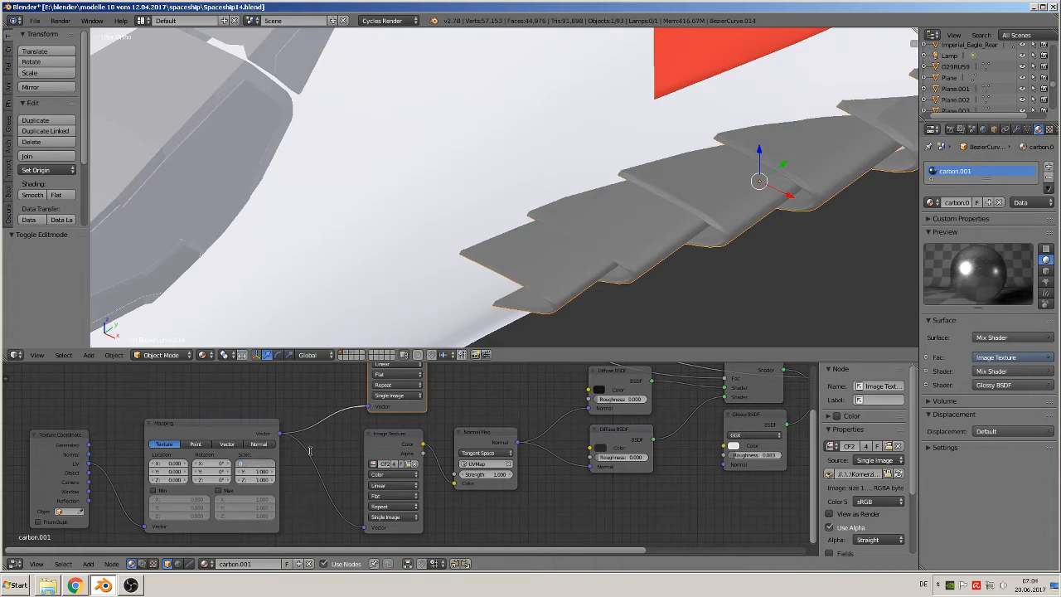
pyautogui.press('Return')
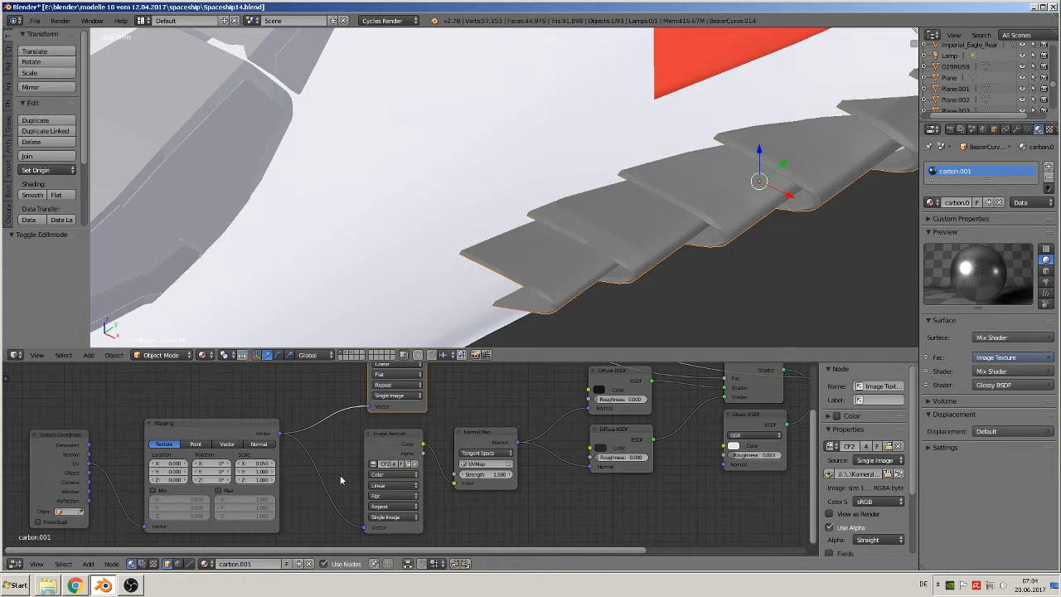
pyautogui.click(263, 471)
pyautogui.write('0.05')
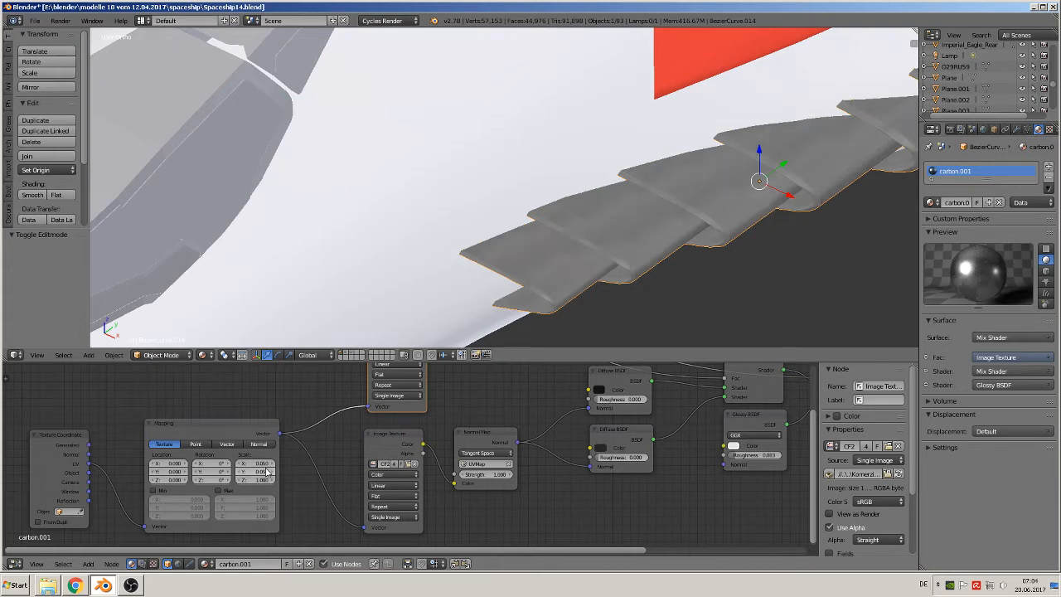
pyautogui.press('Return')
# Step: Set the X and Y scale of the carbon.001 material's Mapping node to 0.02
pyautogui.click(257, 463)
pyautogui.write('0.05')
pyautogui.press('Return')
pyautogui.click(253, 472)
pyautogui.write('0.05')
pyautogui.press('Return')
# Step: Apply the existing carbon.001 material to the curved strip along the wing edge between the fuselage plates and the wingtip pod
pyautogui.moveTo(594, 119); pyautogui.dragTo(681, 200, button='middle')
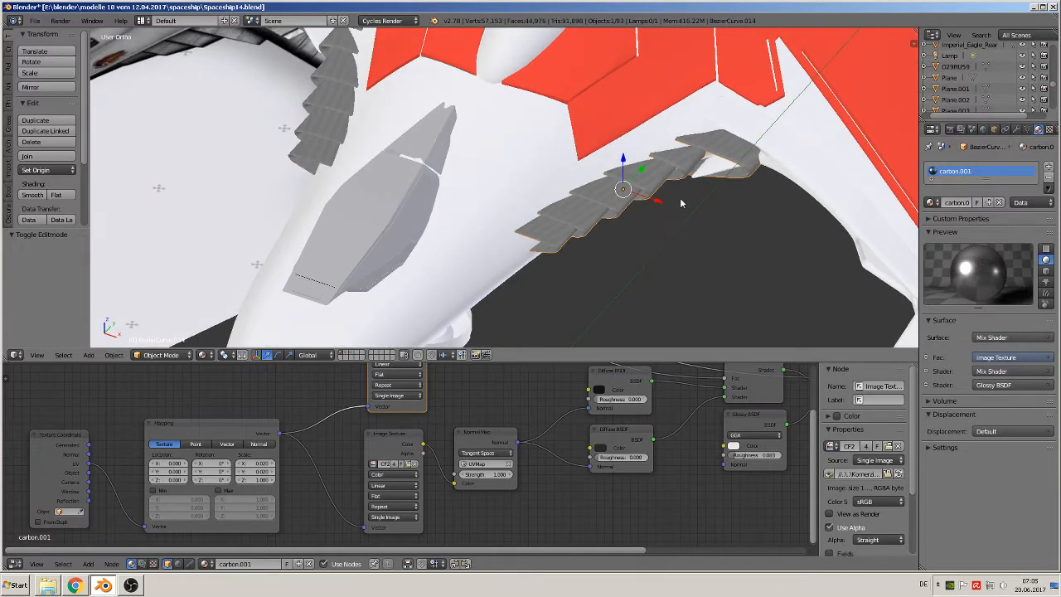
pyautogui.scroll(-3, 700, 268)
pyautogui.moveTo(677, 254); pyautogui.dragTo(557, 193, button='middle')
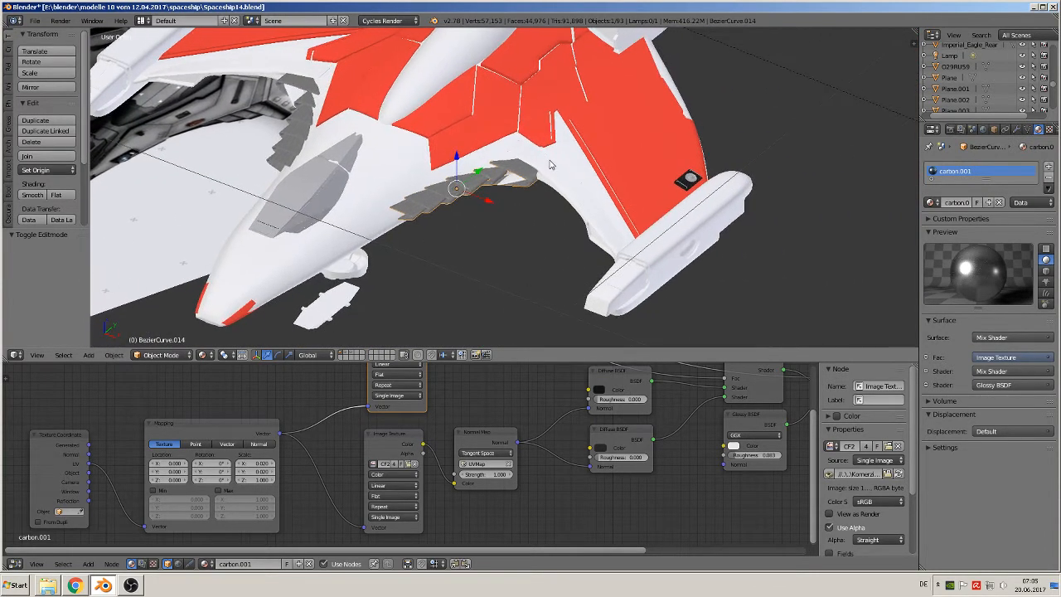
pyautogui.rightClick(555, 176)
pyautogui.moveTo(611, 244); pyautogui.dragTo(663, 243, button='middle')
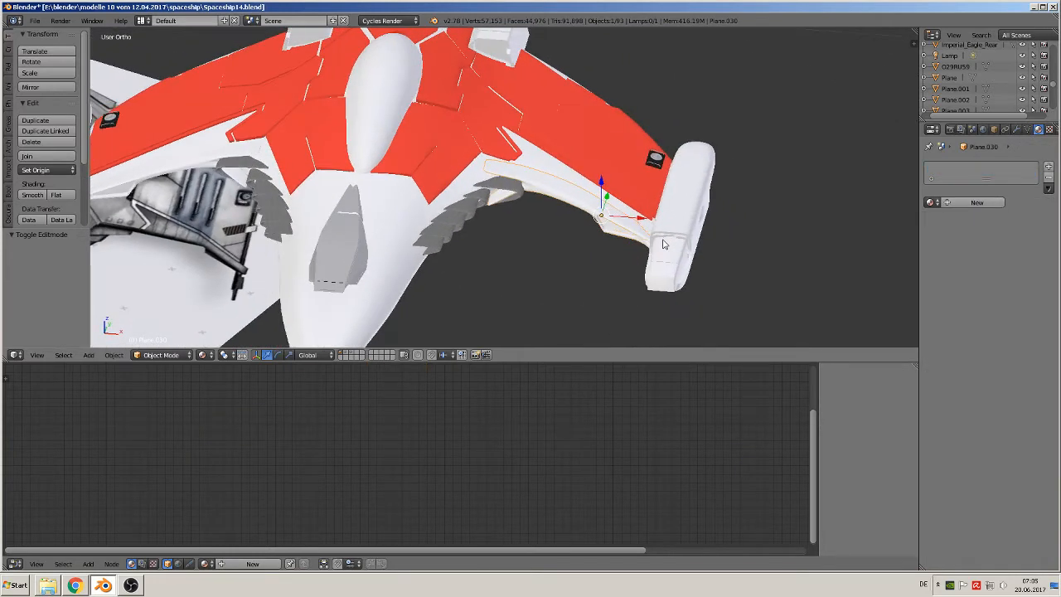
pyautogui.click(931, 203)
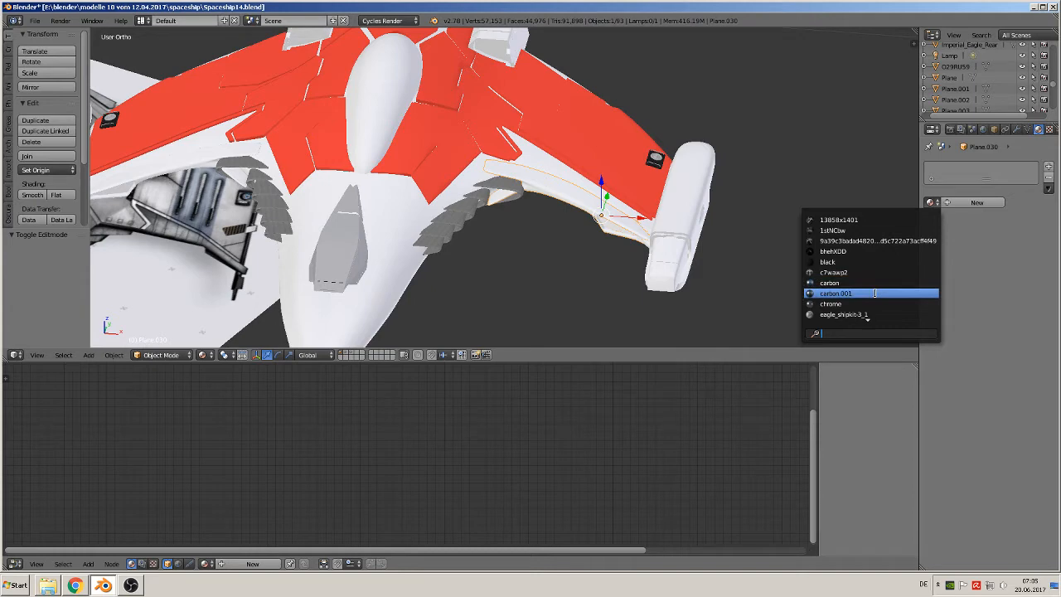
pyautogui.click(874, 293)
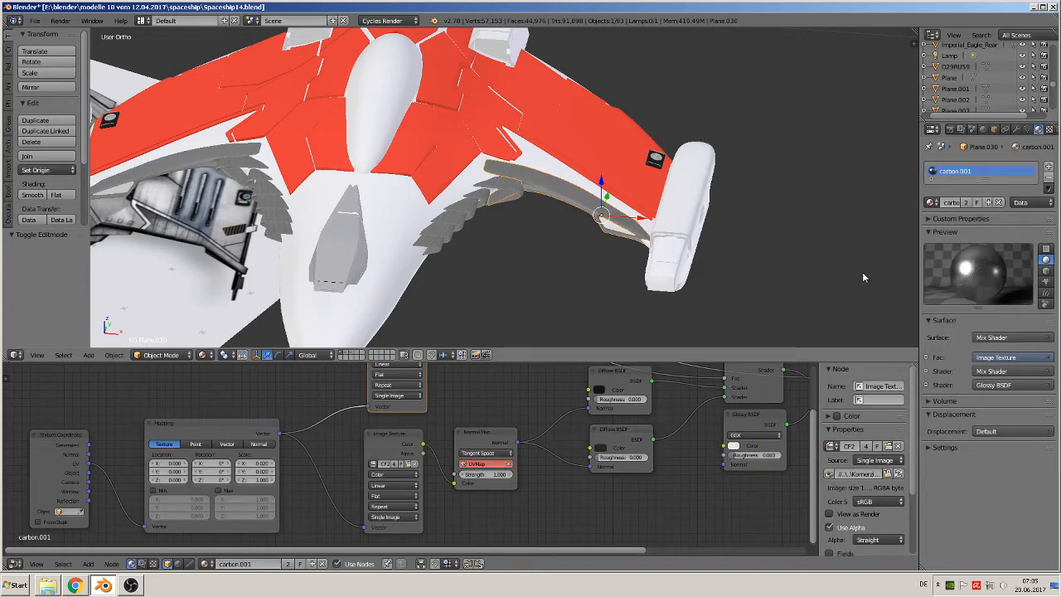
# Step: Unwrap the entire mesh of the curved wing strip with Smart UV Project
pyautogui.scroll(3, 862, 272)
pyautogui.scroll(1, 870, 250)
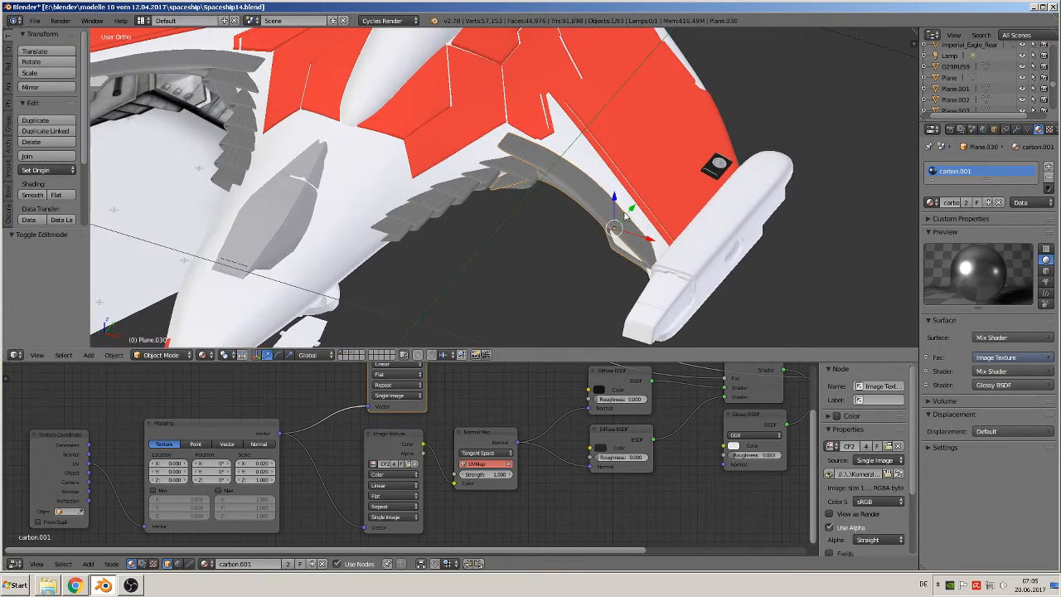
pyautogui.press('Tab')
pyautogui.press('a')
pyautogui.press('a')
pyautogui.press('a')
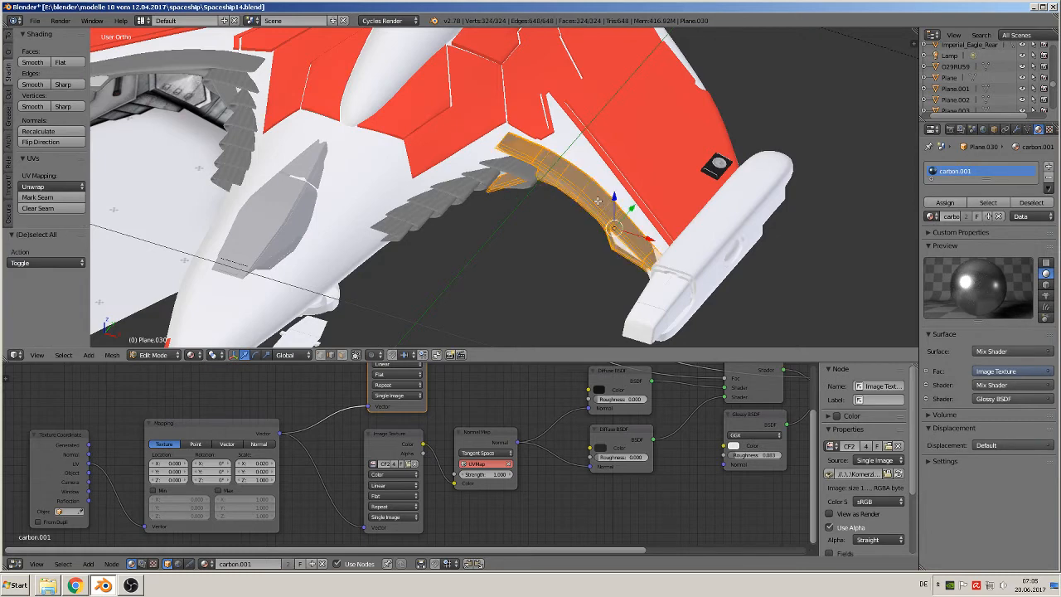
pyautogui.press('u')
pyautogui.click(597, 202)
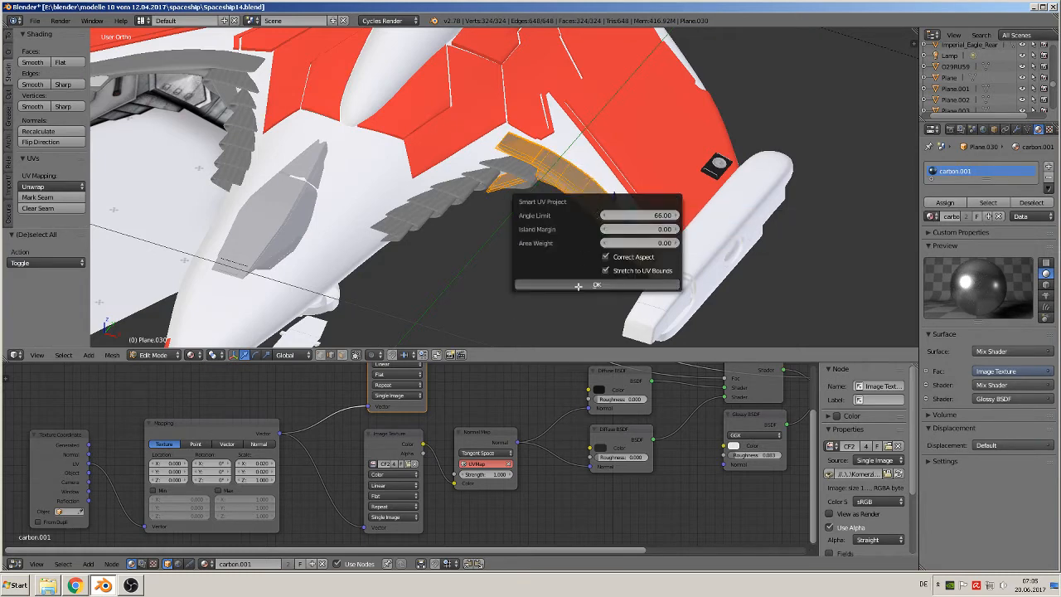
pyautogui.click(577, 285)
pyautogui.press('Tab')
# Step: Edit the wingtip pod, select its protruding front block, and create a new material for the pod named "main spaceship color"
pyautogui.scroll(4, 622, 248)
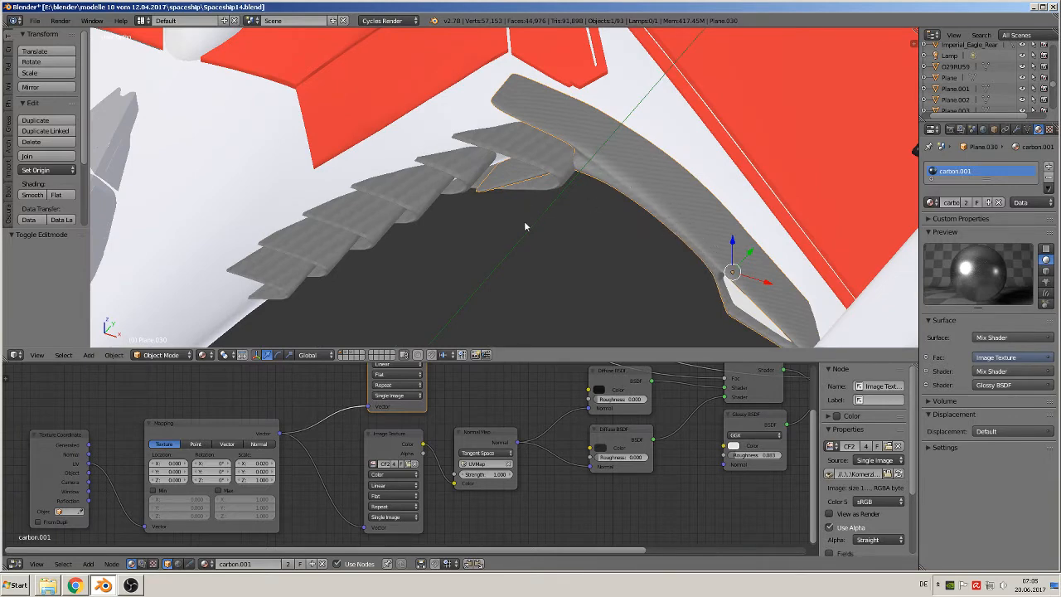
pyautogui.moveTo(525, 225); pyautogui.dragTo(568, 190, button='middle')
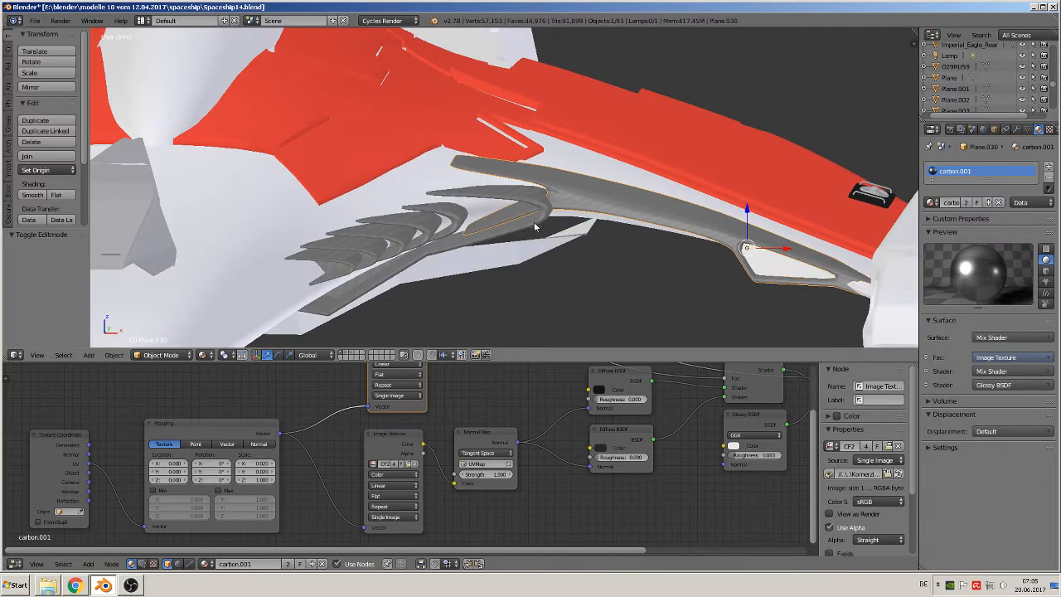
pyautogui.moveTo(535, 226); pyautogui.dragTo(705, 176, button='middle')
pyautogui.rightClick(705, 176)
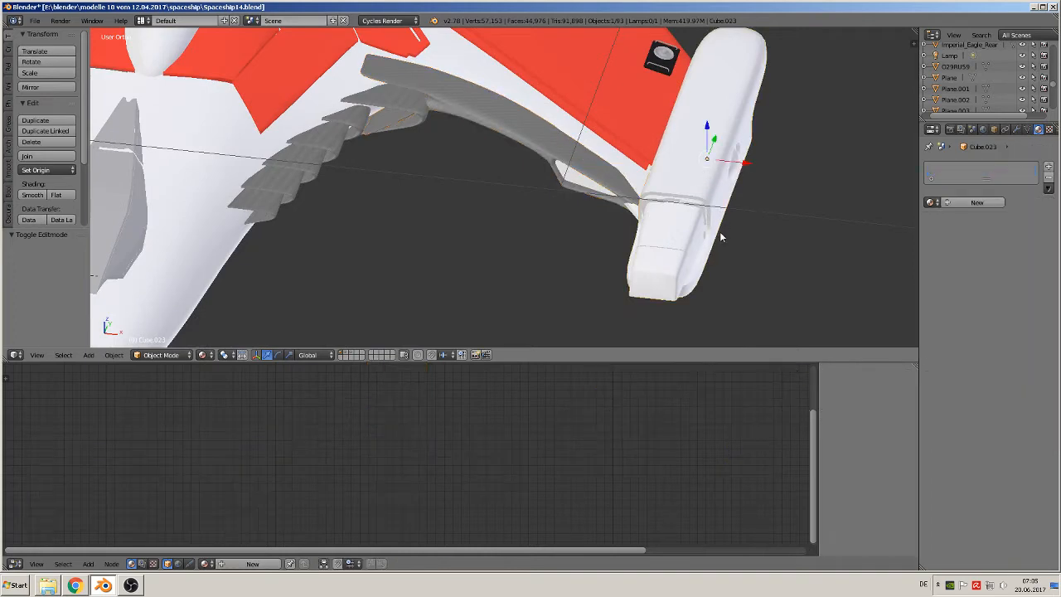
pyautogui.press('Tab')
pyautogui.moveTo(716, 249)
pyautogui.mouseDown(button='middle')
pyautogui.moveTo(681, 250)
pyautogui.moveTo(695, 210)
pyautogui.mouseUp(button='middle')
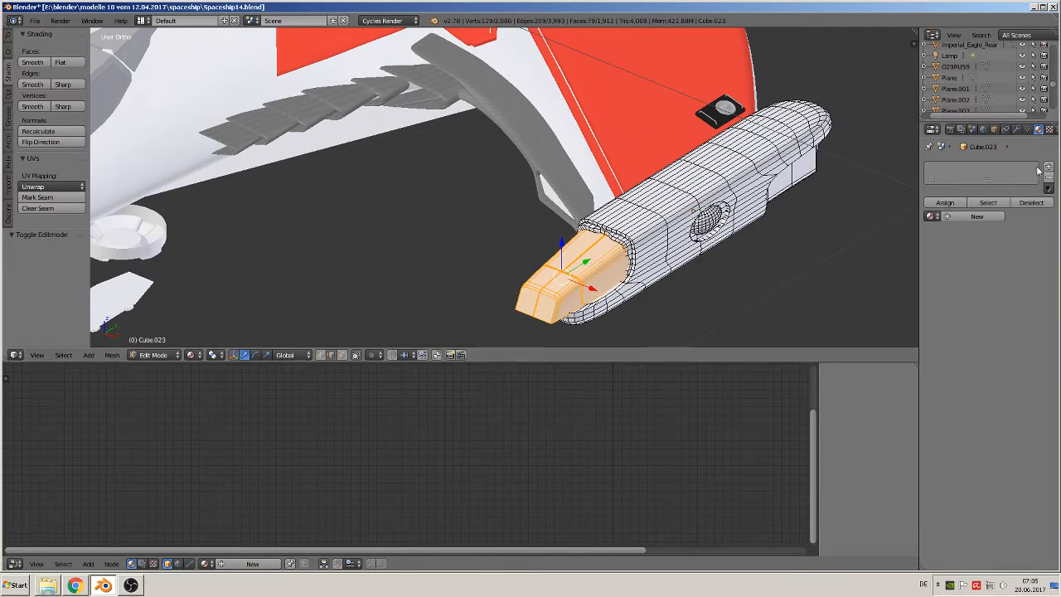
pyautogui.click(971, 216)
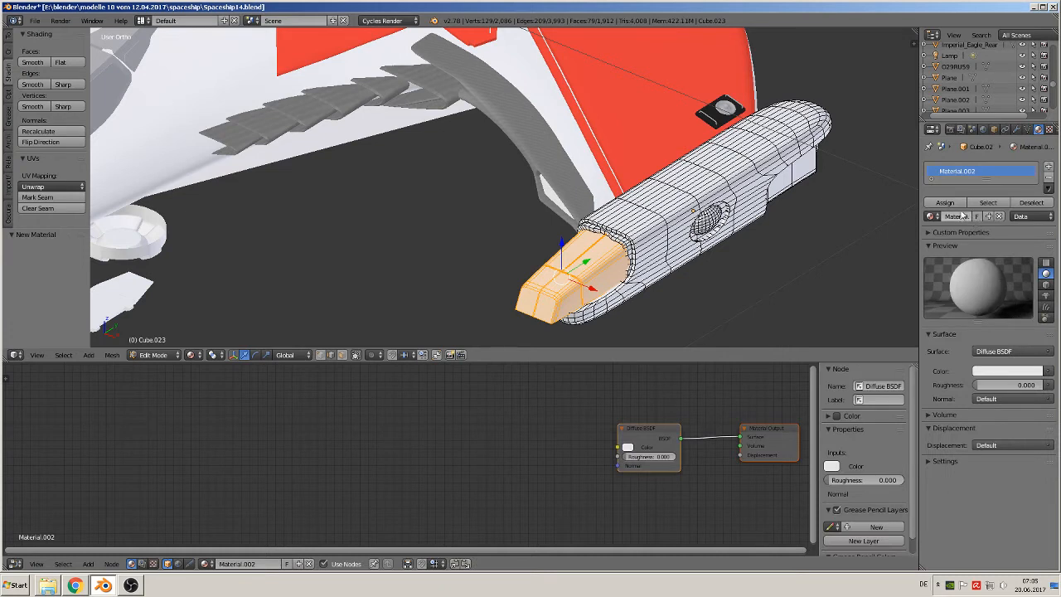
pyautogui.doubleClick(960, 216)
pyautogui.write('ma')
pyautogui.press('Return')
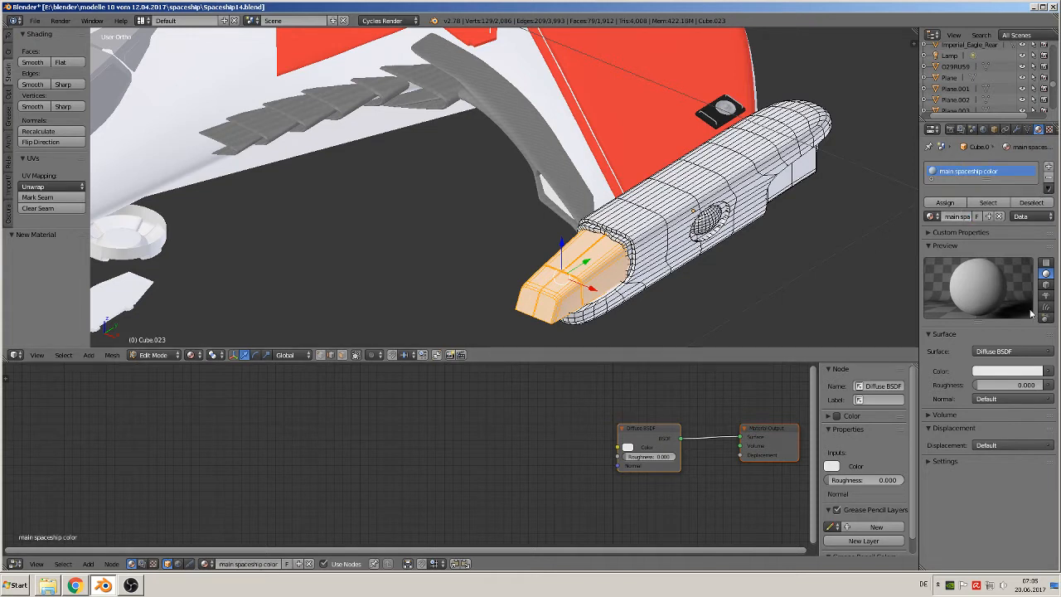
# Step: Add a second material slot with the existing carbon material and assign it to the pod's selected front block
pyautogui.click(1047, 167)
pyautogui.click(929, 241)
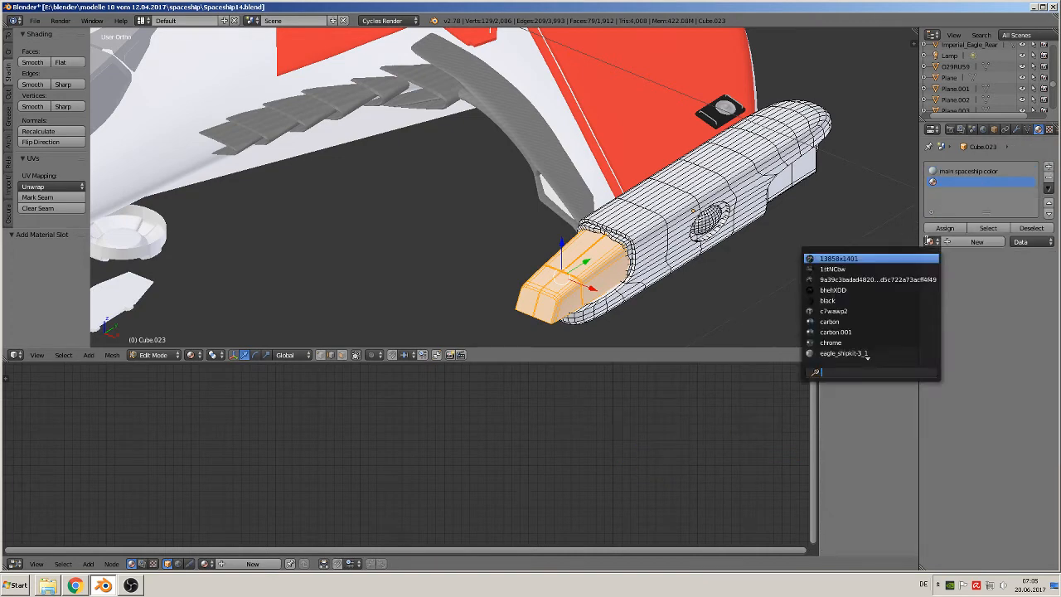
pyautogui.click(864, 321)
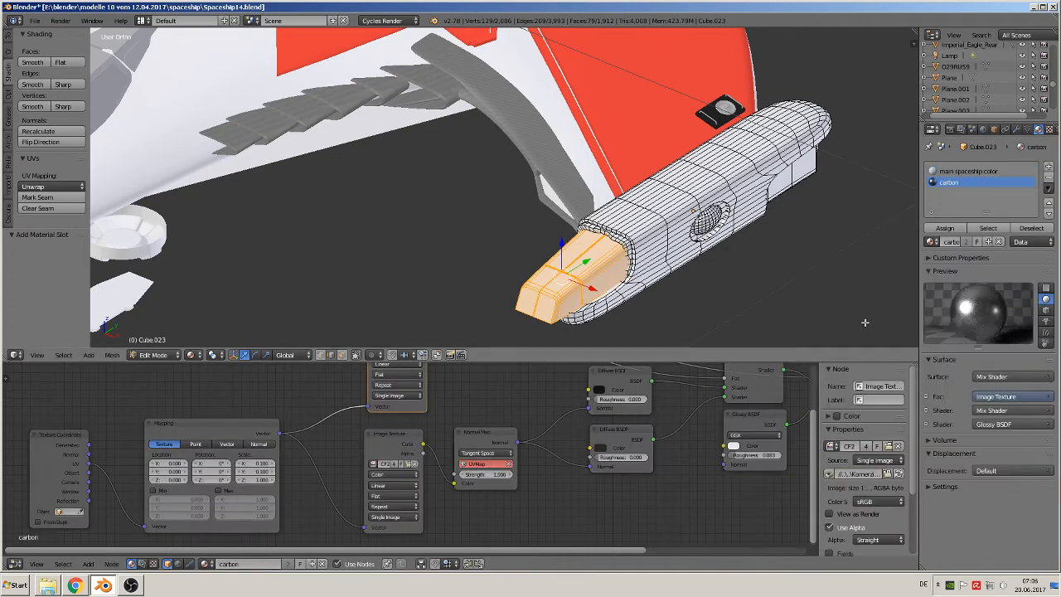
pyautogui.click(943, 230)
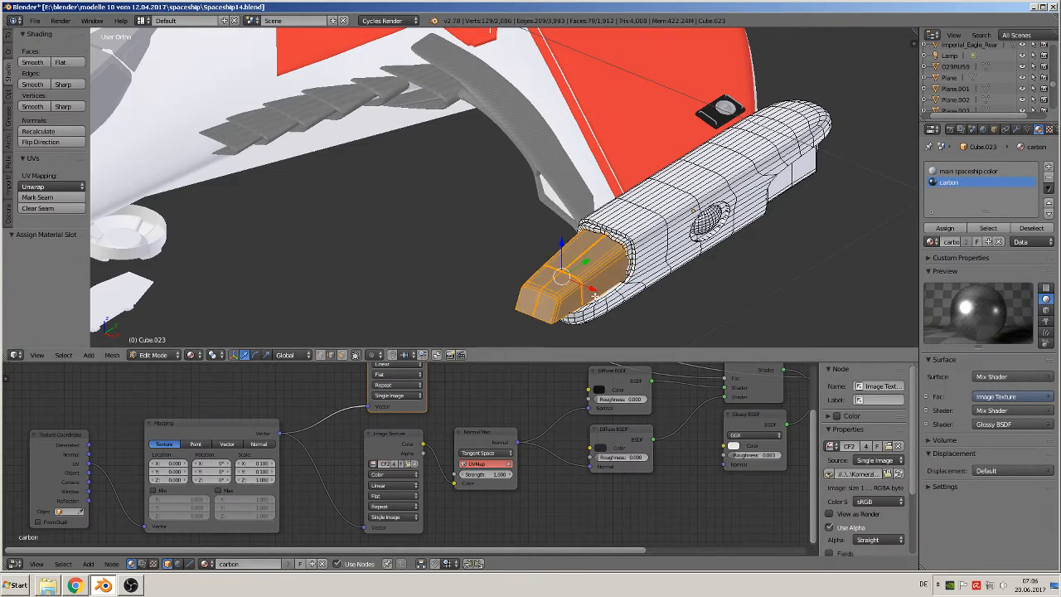
# Step: Unwrap the whole wingtip pod mesh with Smart UV Project and return to Object Mode
pyautogui.press('a')
pyautogui.press('a')
pyautogui.press('u')
pyautogui.click(595, 298)
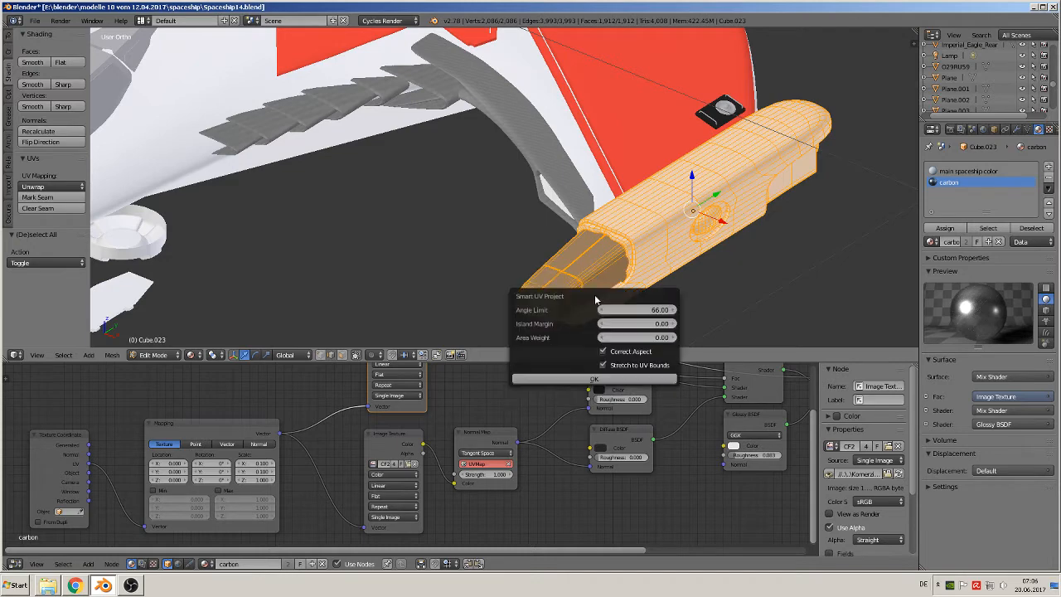
pyautogui.click(594, 378)
pyautogui.press('Tab')
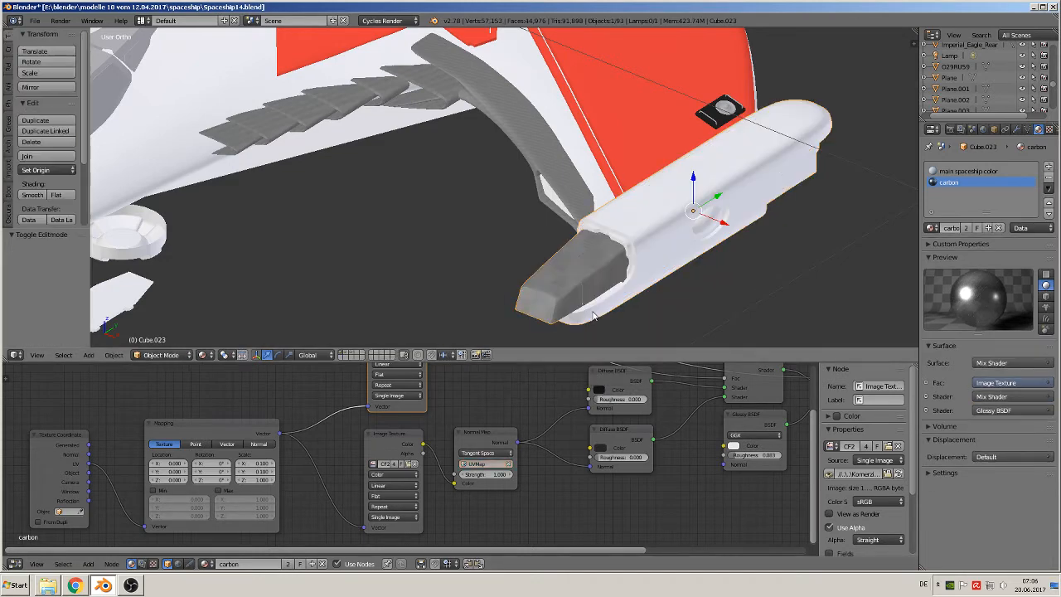
# Step: Assign the carbon material to the linked box-shaped housing around the nozzle at the pod's rear end
pyautogui.moveTo(613, 315); pyautogui.dragTo(482, 159, button='middle')
pyautogui.scroll(2, 506, 154)
pyautogui.moveTo(568, 146); pyautogui.dragTo(419, 142, button='middle')
pyautogui.scroll(5, 694, 160)
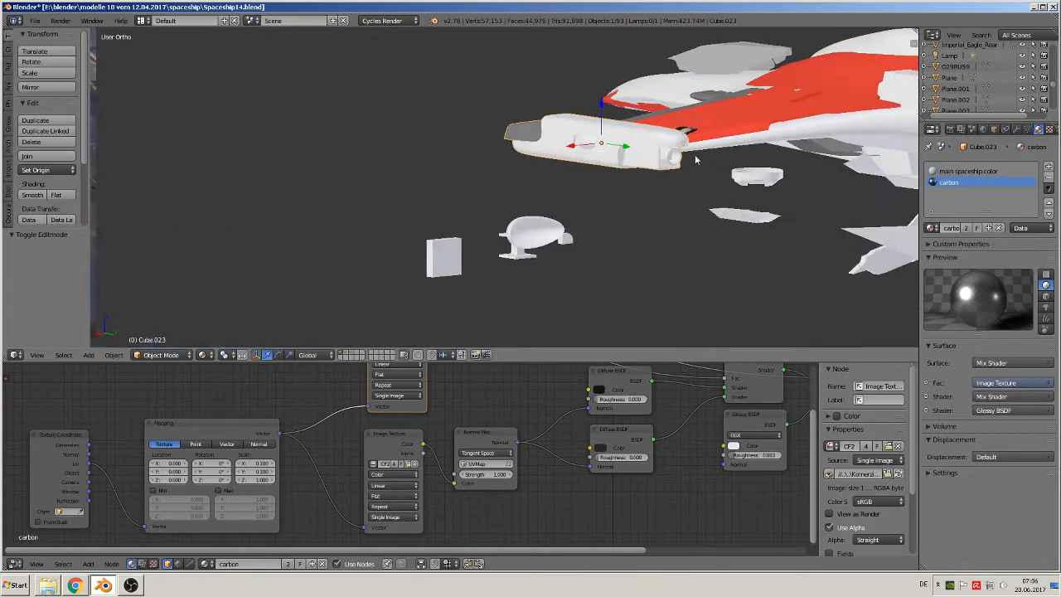
pyautogui.scroll(5, 708, 171)
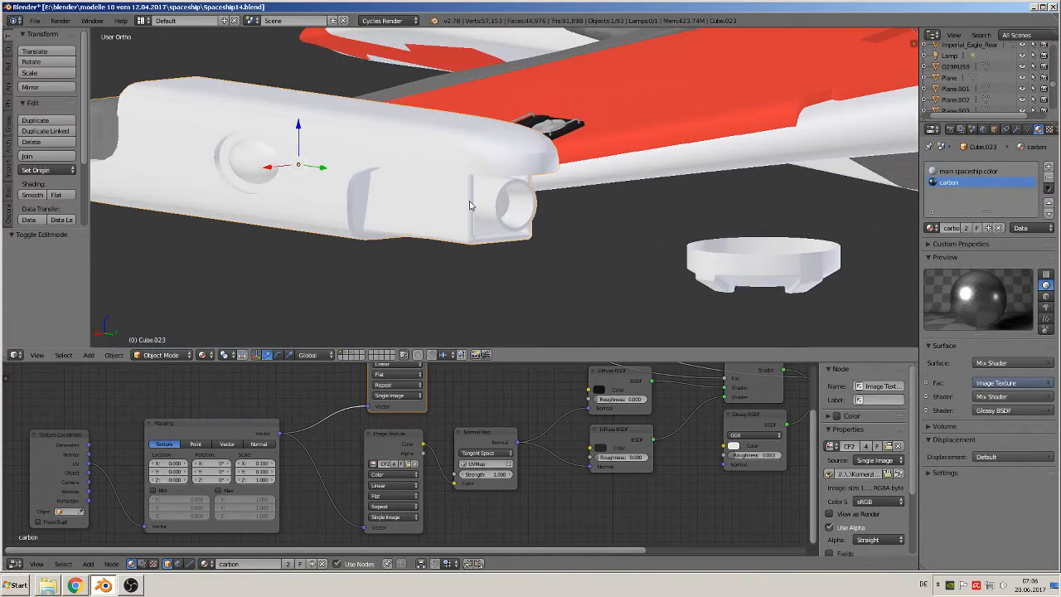
pyautogui.press('Tab')
pyautogui.press('a')
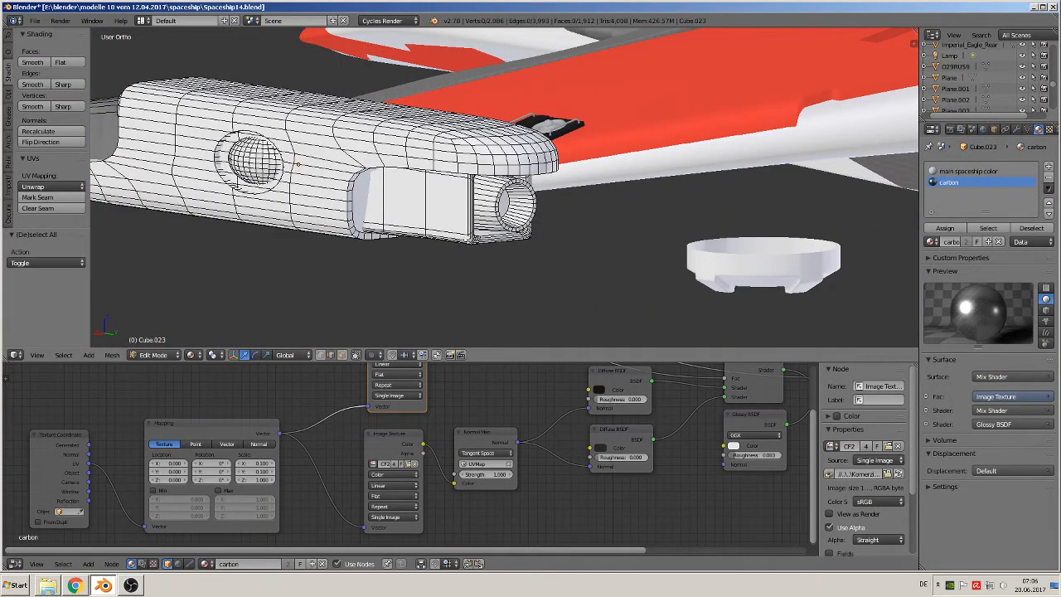
pyautogui.press('l')
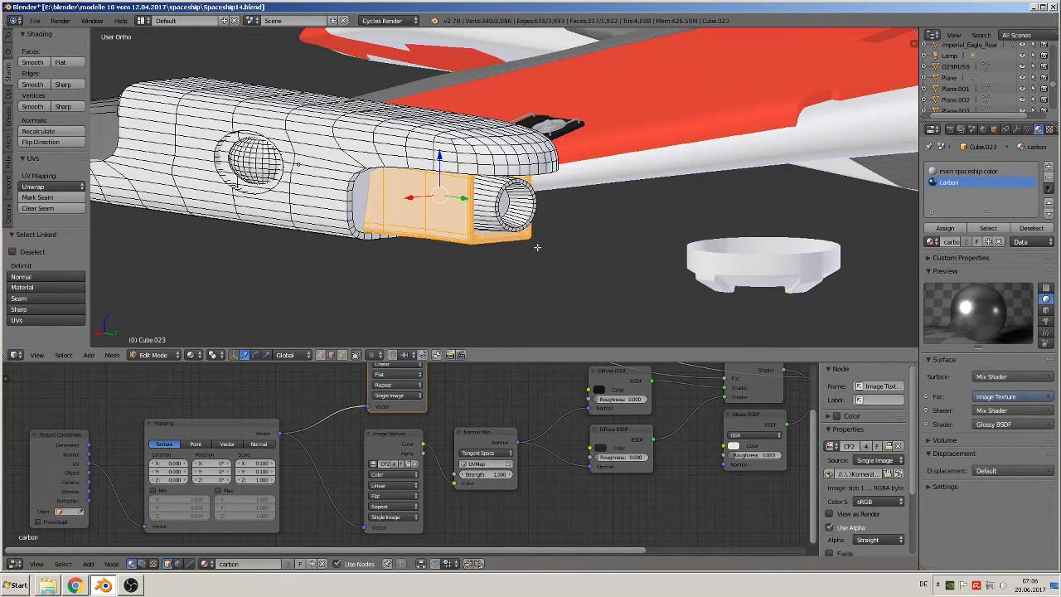
pyautogui.click(945, 227)
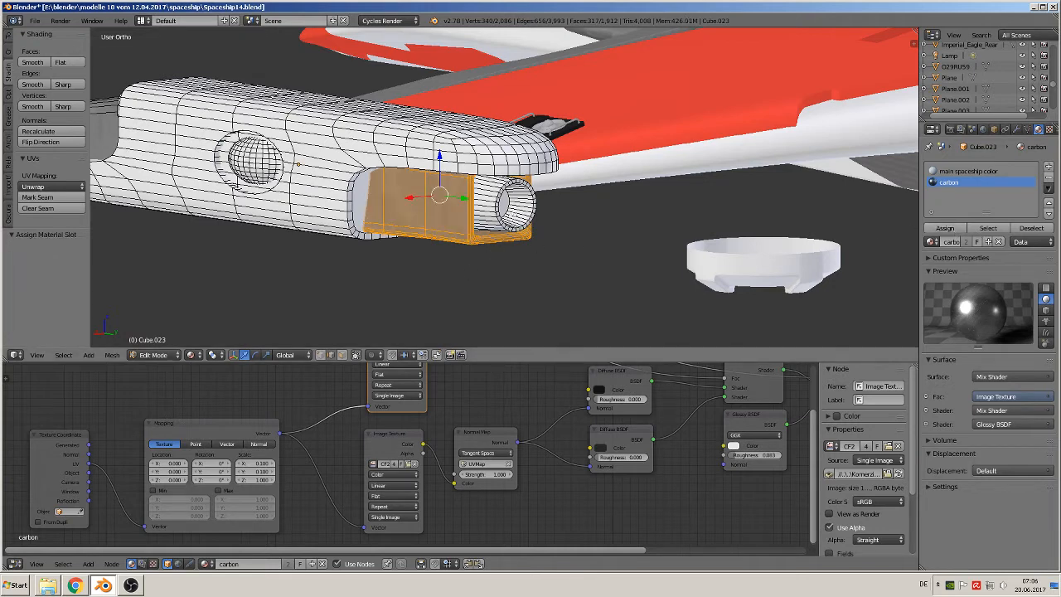
# Step: Add a third material slot with the existing chrome material, assign it to the pod's rear nozzle, and leave Edit Mode
pyautogui.press('a')
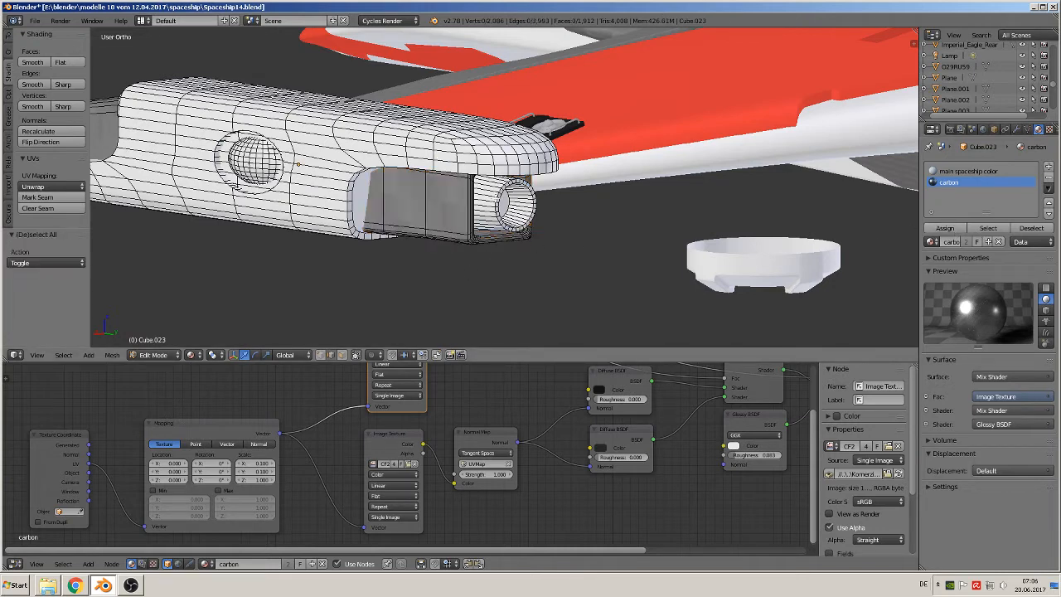
pyautogui.press('l')
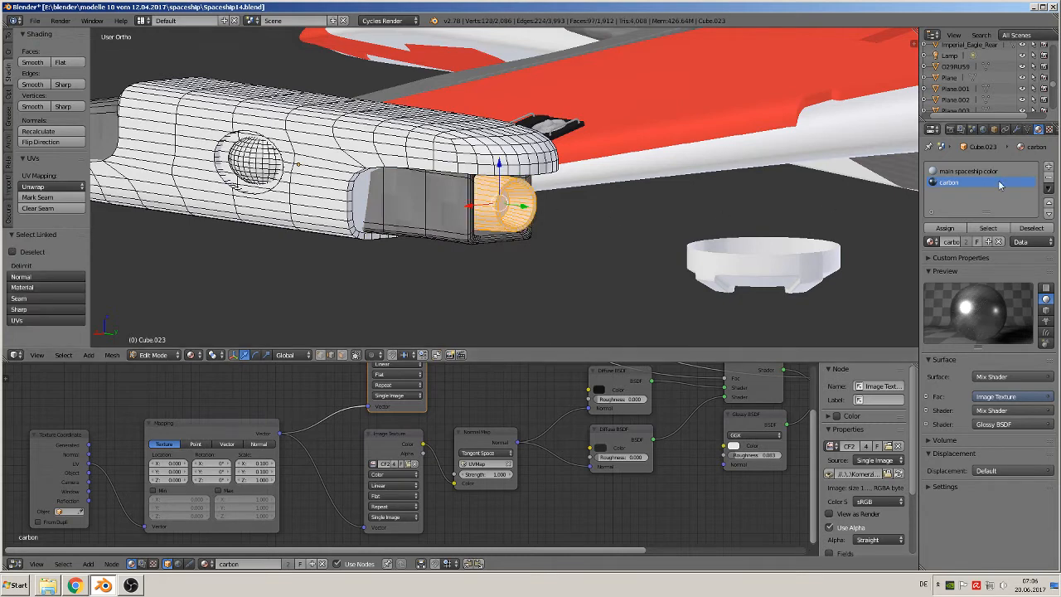
pyautogui.click(1049, 167)
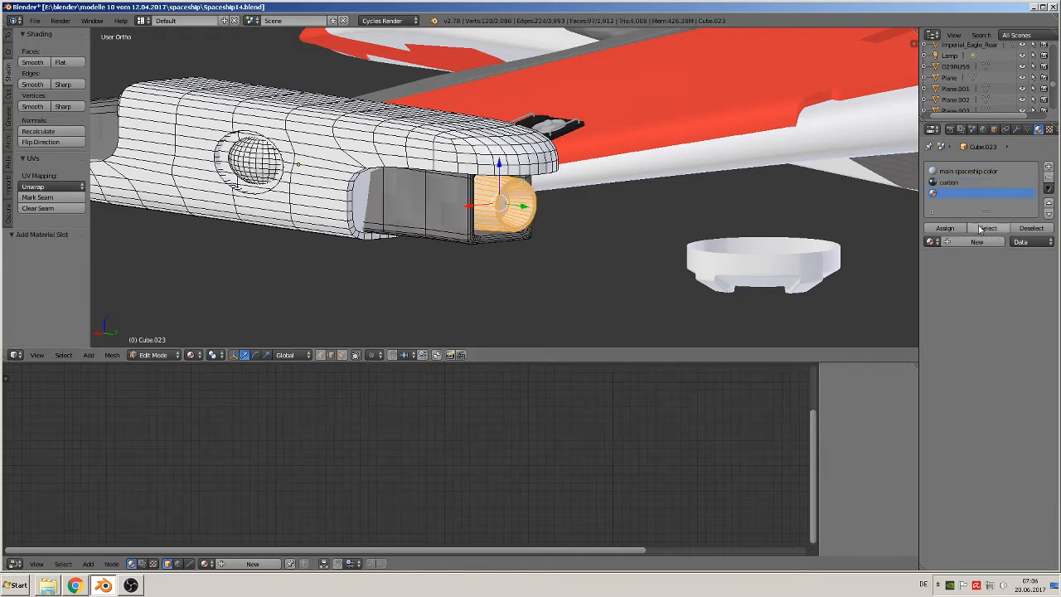
pyautogui.click(930, 241)
pyautogui.write('ch')
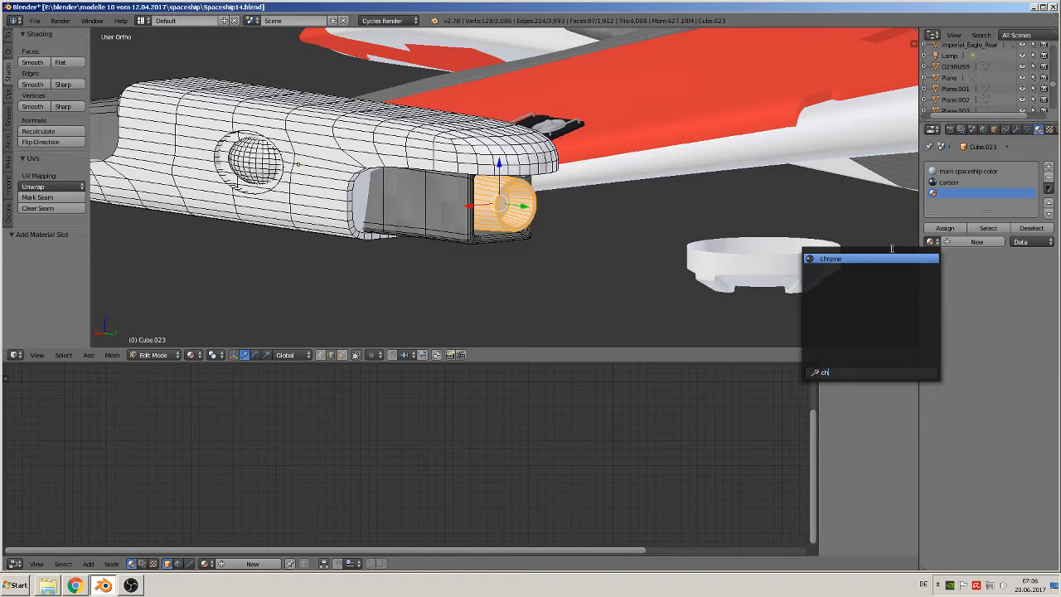
pyautogui.click(876, 258)
pyautogui.click(945, 228)
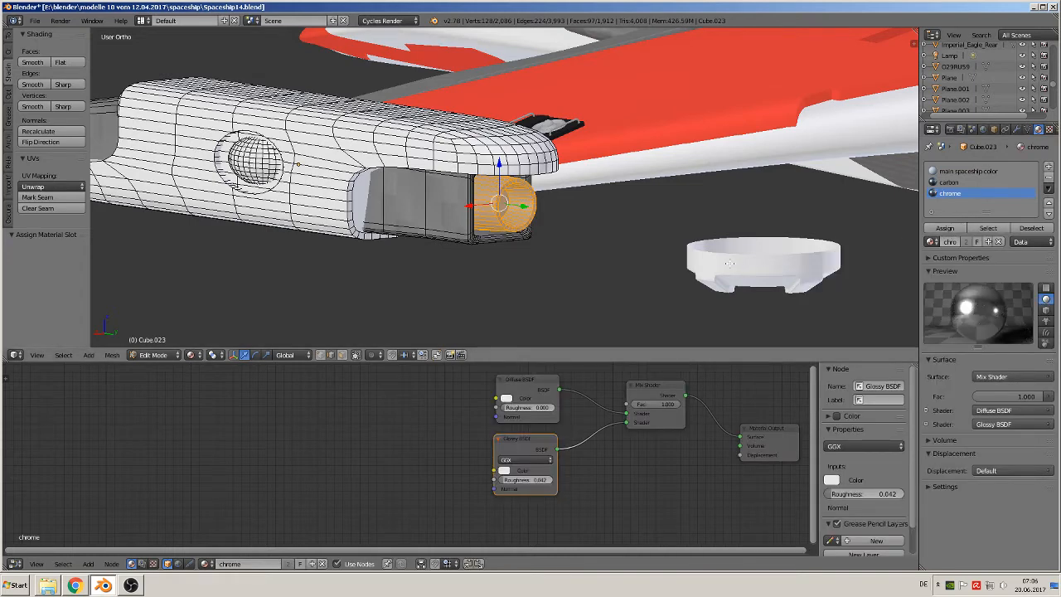
pyautogui.moveTo(729, 263)
pyautogui.mouseDown(button='middle')
pyautogui.moveTo(679, 259)
pyautogui.moveTo(790, 290)
pyautogui.moveTo(796, 273)
pyautogui.moveTo(709, 254)
pyautogui.moveTo(730, 245)
pyautogui.mouseUp(button='middle')
pyautogui.press('a')
pyautogui.scroll(-3, 673, 259)
pyautogui.press('Tab')
# Step: Select the box-shaped housing with the three round nozzles on the wing and give it the existing main spaceship color material
pyautogui.scroll(-4, 725, 273)
pyautogui.keyDown('shift'); pyautogui.moveTo(862, 180); pyautogui.dragTo(689, 265, button='middle'); pyautogui.keyUp('shift')
pyautogui.scroll(6, 744, 240)
pyautogui.keyDown('shift'); pyautogui.moveTo(744, 240); pyautogui.dragTo(371, 185, button='middle'); pyautogui.keyUp('shift')
pyautogui.rightClick(371, 184)
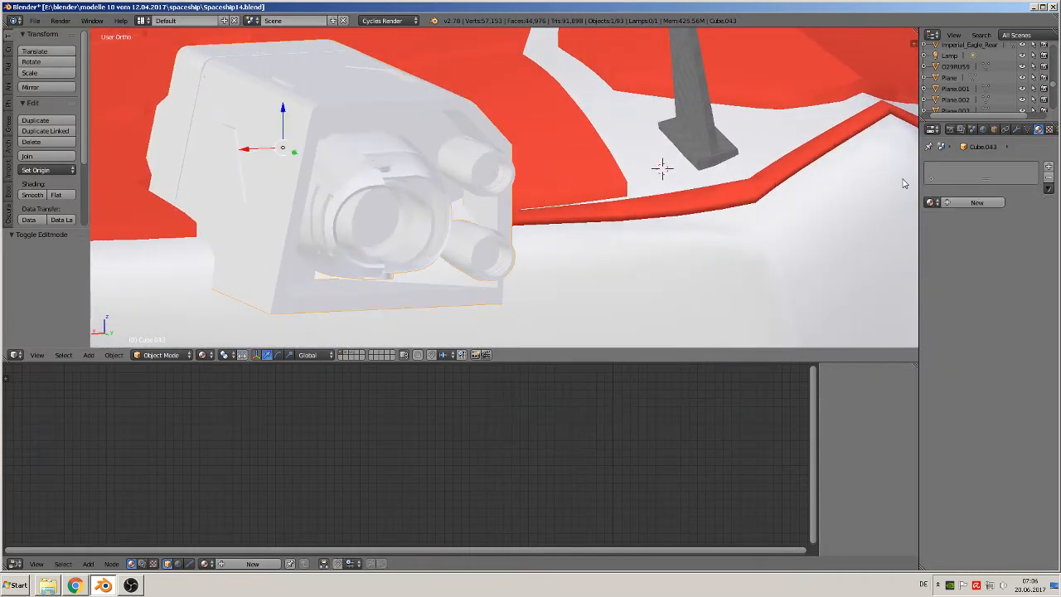
pyautogui.click(932, 202)
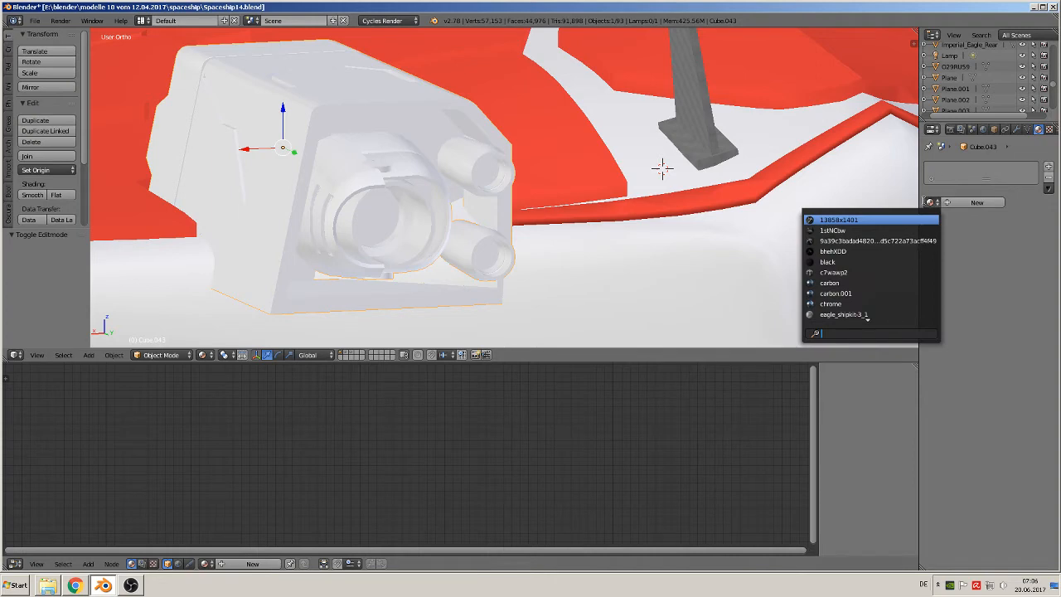
pyautogui.scroll(-15, 891, 292)
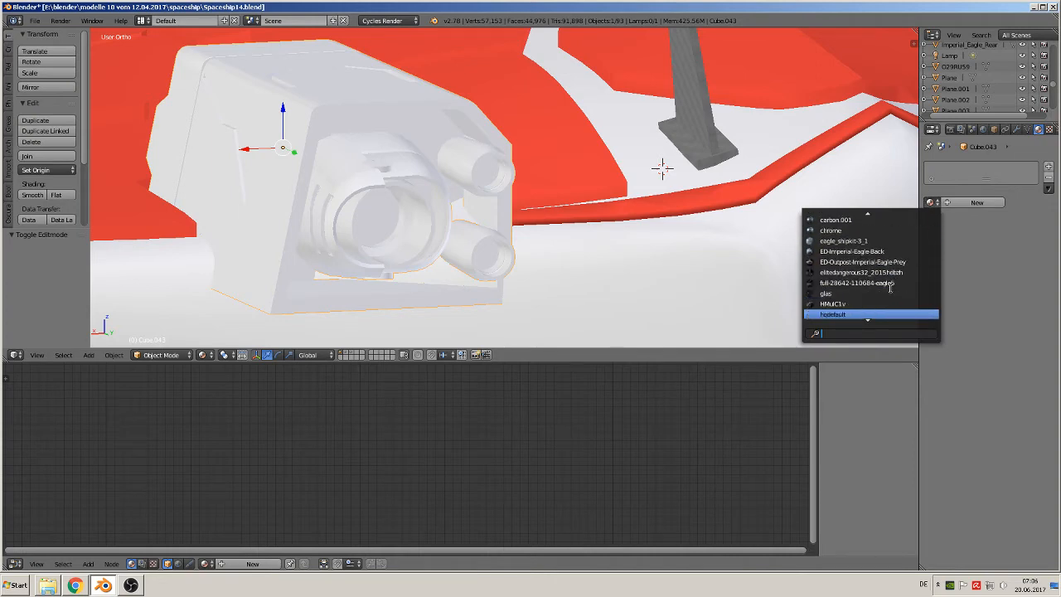
pyautogui.write('mai')
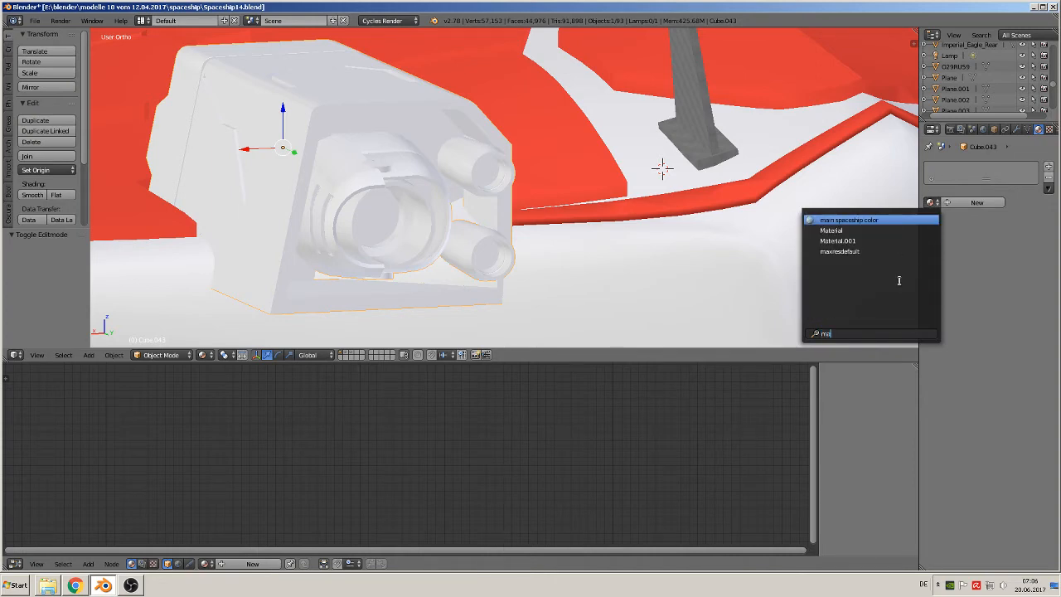
pyautogui.click(858, 220)
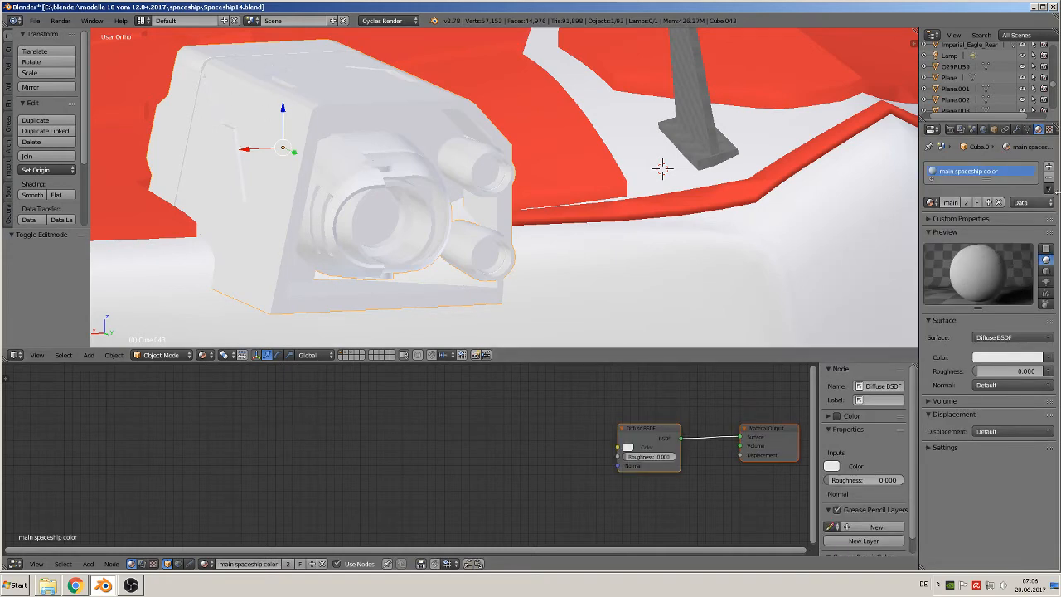
# Step: Add a second material slot to the housing and fill it with the existing chrome material
pyautogui.click(1049, 166)
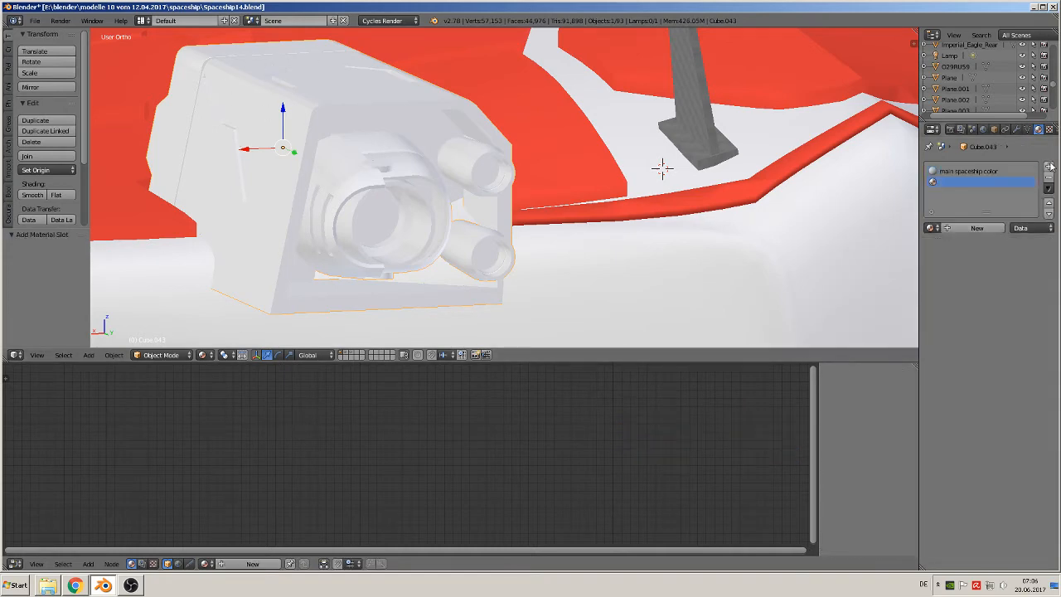
pyautogui.click(930, 229)
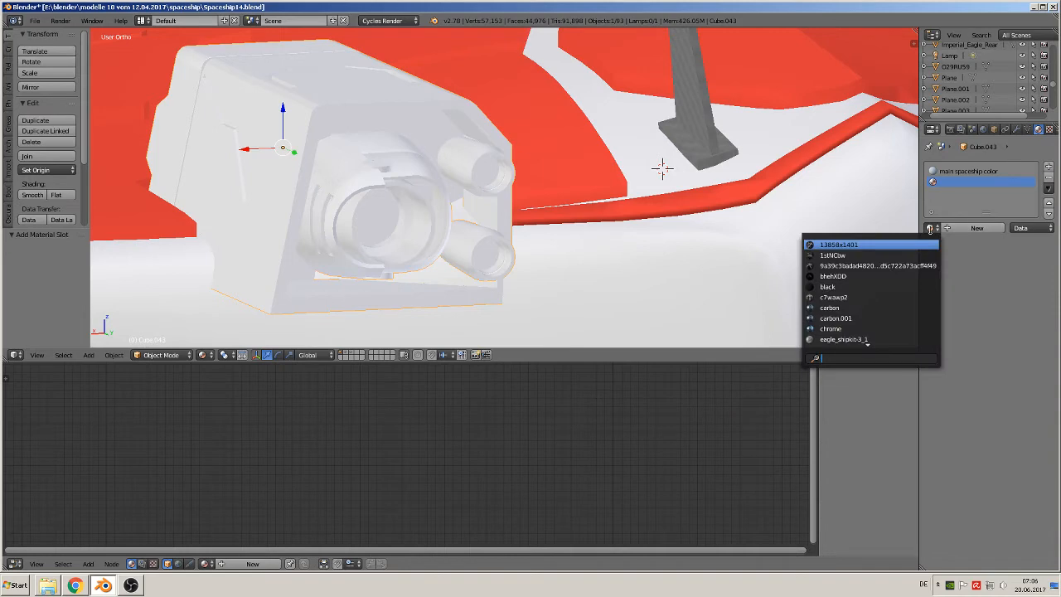
pyautogui.click(868, 329)
# Step: Assign the chrome material to the linked meshes of the large central nozzle and both small nozzles, and return to Object Mode
pyautogui.scroll(-1, 509, 222)
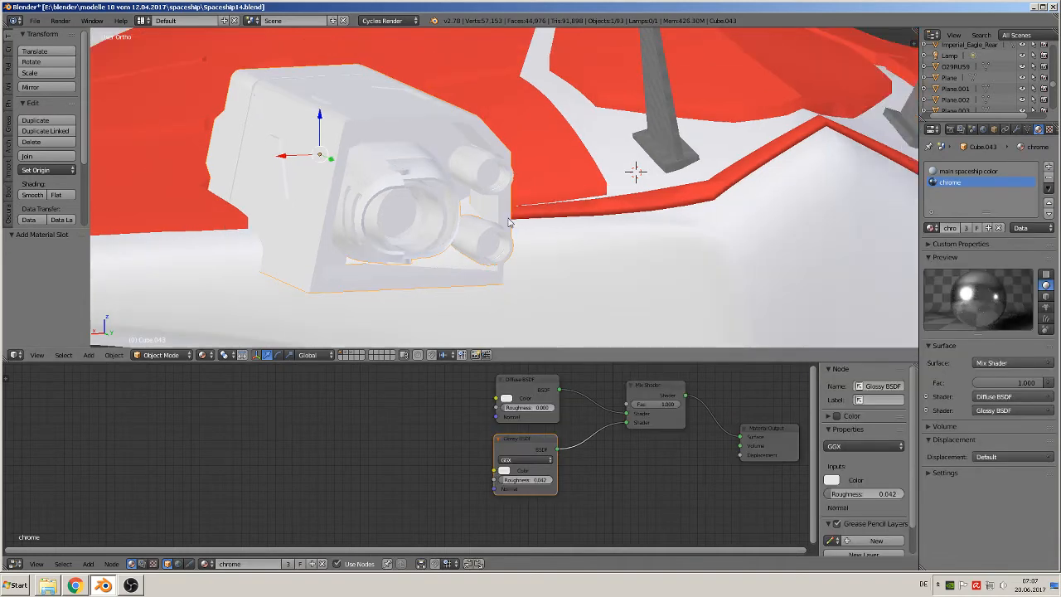
pyautogui.moveTo(509, 223); pyautogui.dragTo(486, 222, button='middle')
pyautogui.press('Tab')
pyautogui.press('a')
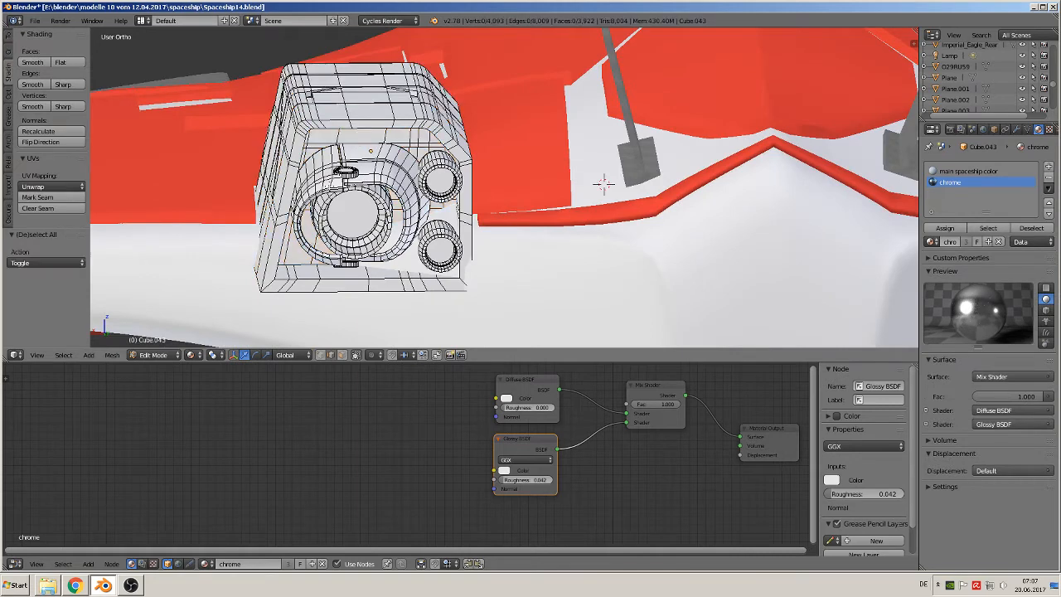
pyautogui.press('l')
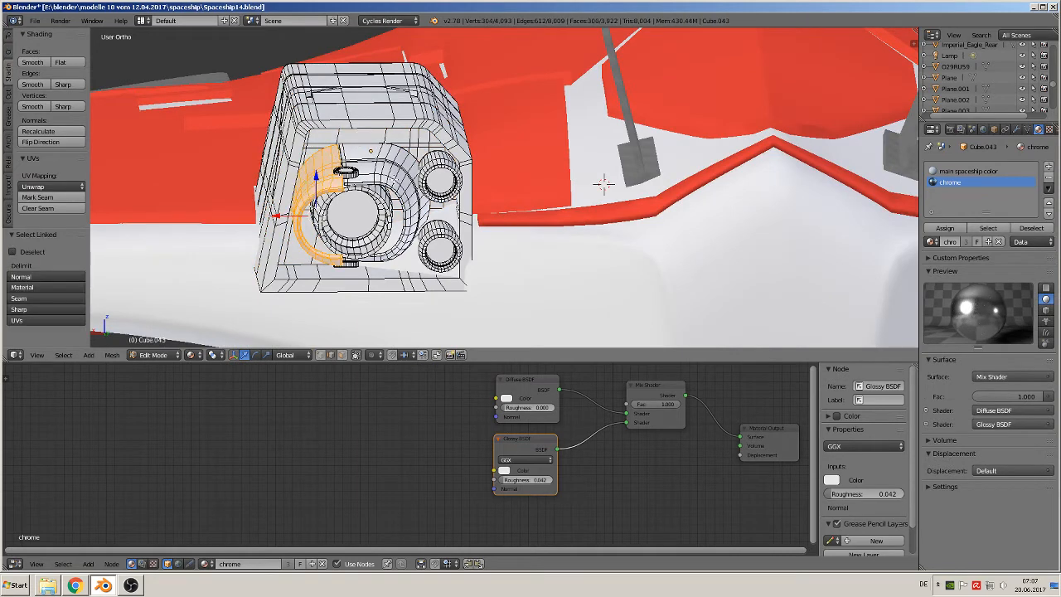
pyautogui.press('l')
pyautogui.press('l')
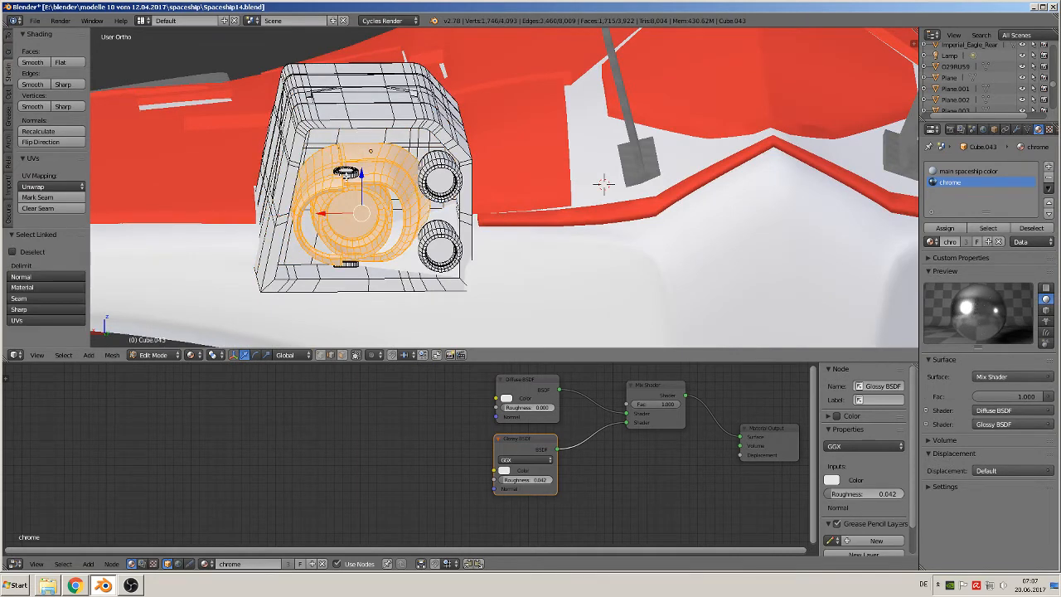
pyautogui.press('l')
pyautogui.press('l')
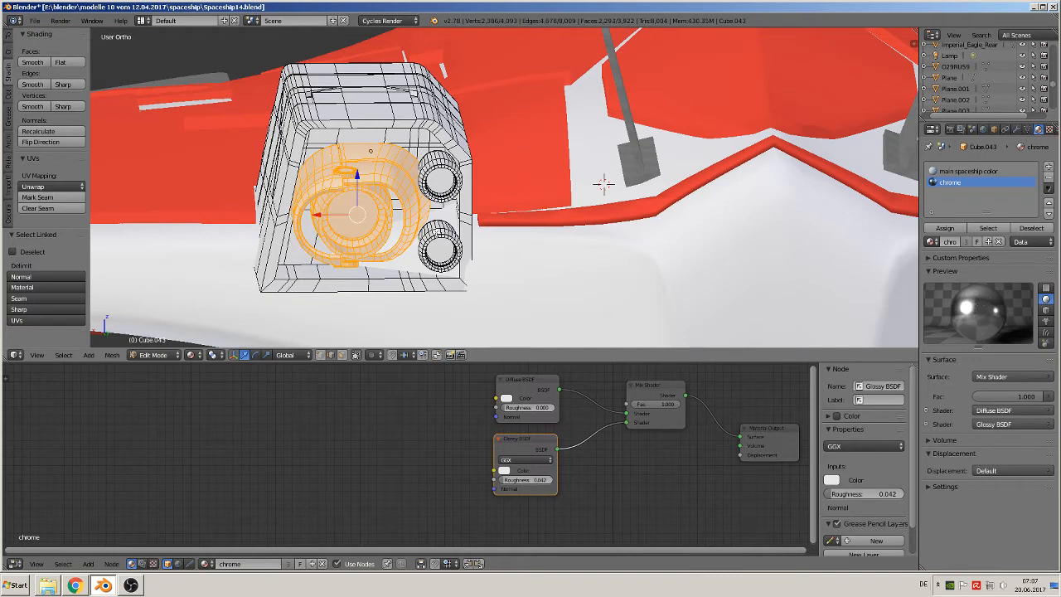
pyautogui.press('l')
pyautogui.press('l')
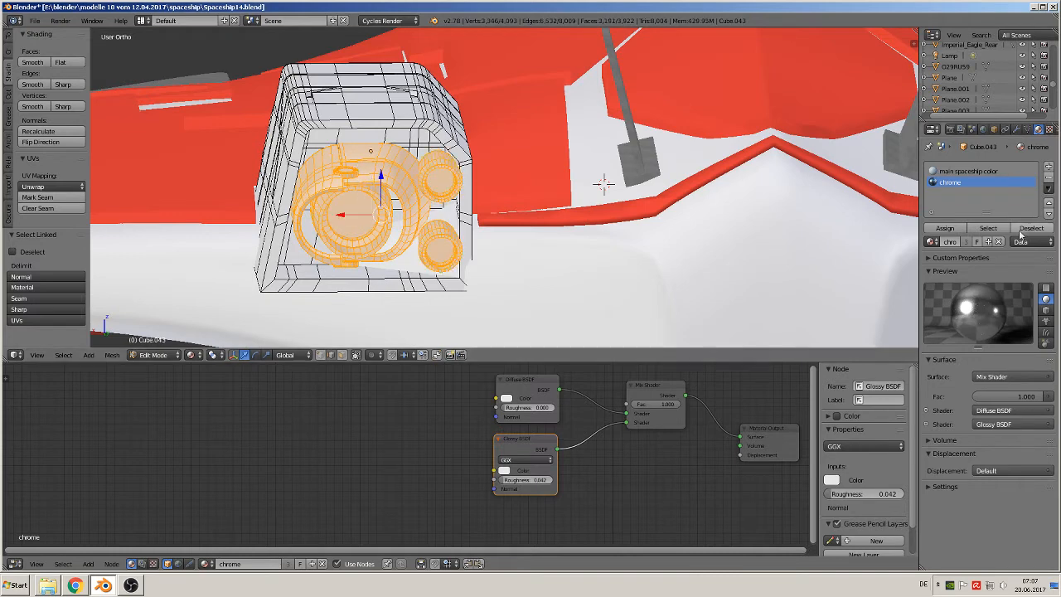
pyautogui.click(940, 230)
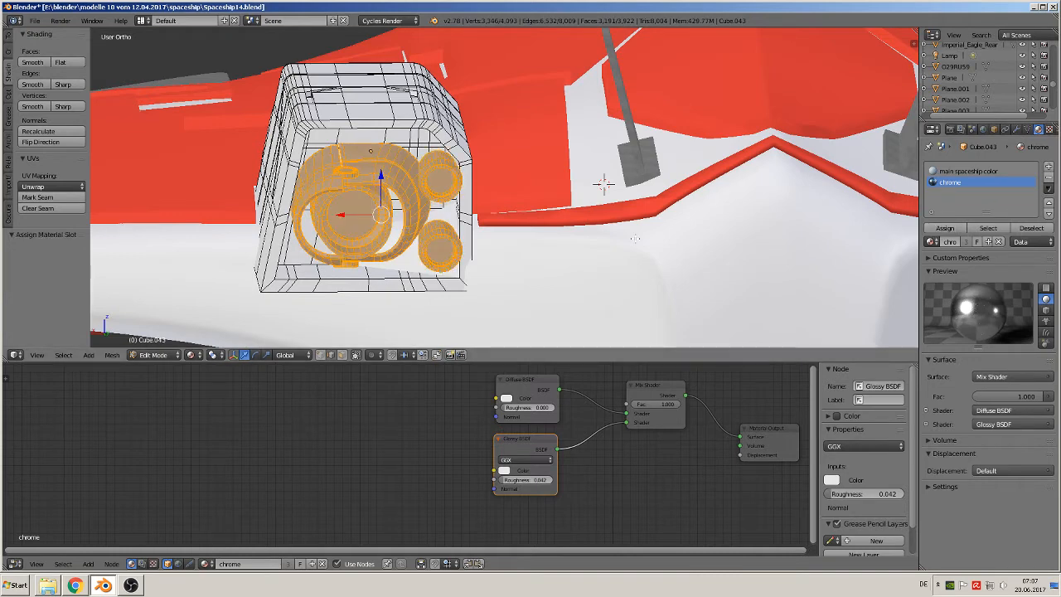
pyautogui.scroll(-2, 632, 237)
pyautogui.press('Tab')
# Step: View the whole spaceship and save the file
pyautogui.moveTo(594, 253); pyautogui.dragTo(665, 242, button='middle')
pyautogui.scroll(-2, 652, 252)
pyautogui.scroll(-3, 540, 244)
pyautogui.moveTo(539, 245); pyautogui.dragTo(689, 245, button='middle')
pyautogui.scroll(-2, 646, 250)
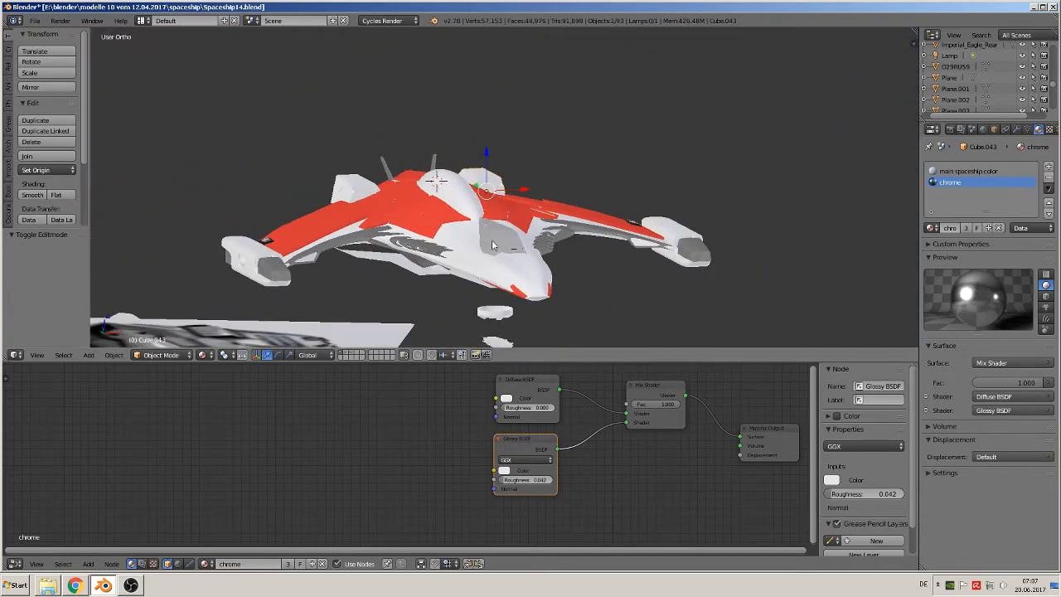
pyautogui.click(35, 20)
pyautogui.click(45, 106)
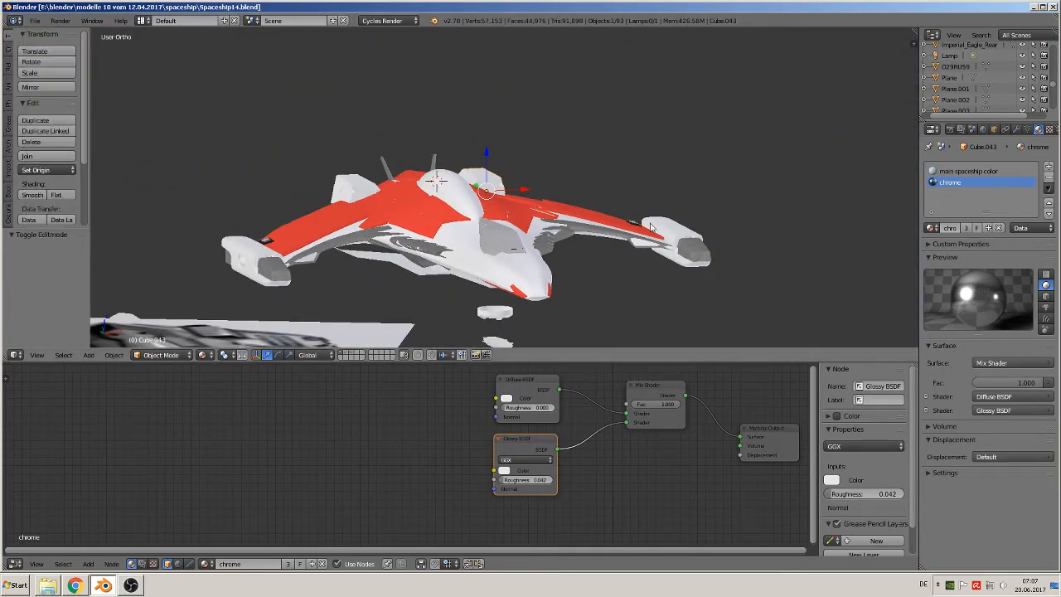
# Step: Move the thin bar with block ends off the teardrop part's stand, about -0.010 in X, 0.023 in Y and 0.082 in Z
pyautogui.moveTo(652, 225); pyautogui.dragTo(480, 45, button='middle')
pyautogui.scroll(4, 511, 53)
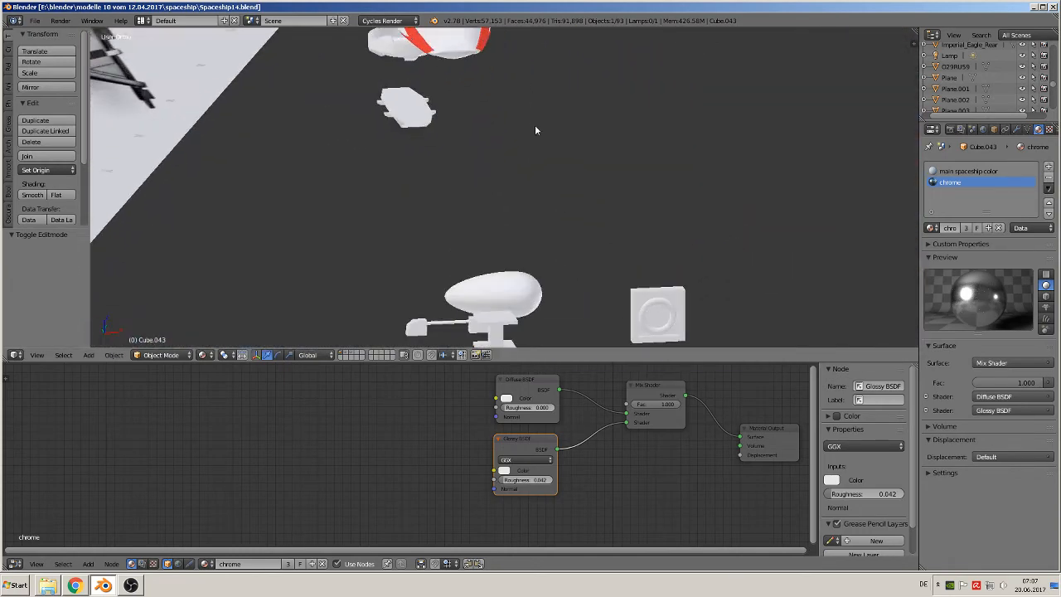
pyautogui.scroll(3, 504, 169)
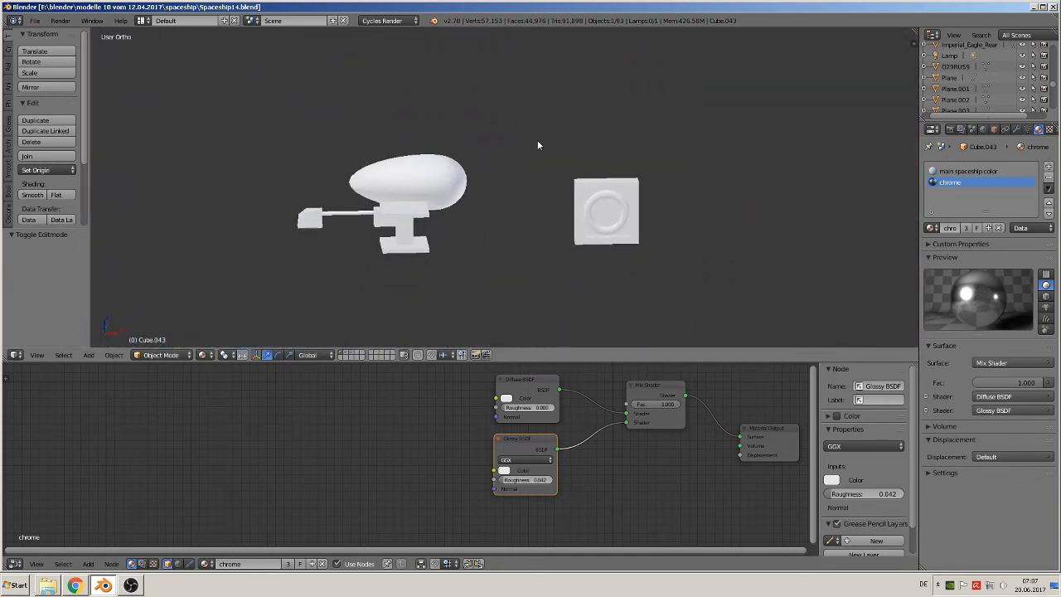
pyautogui.rightClick(248, 224)
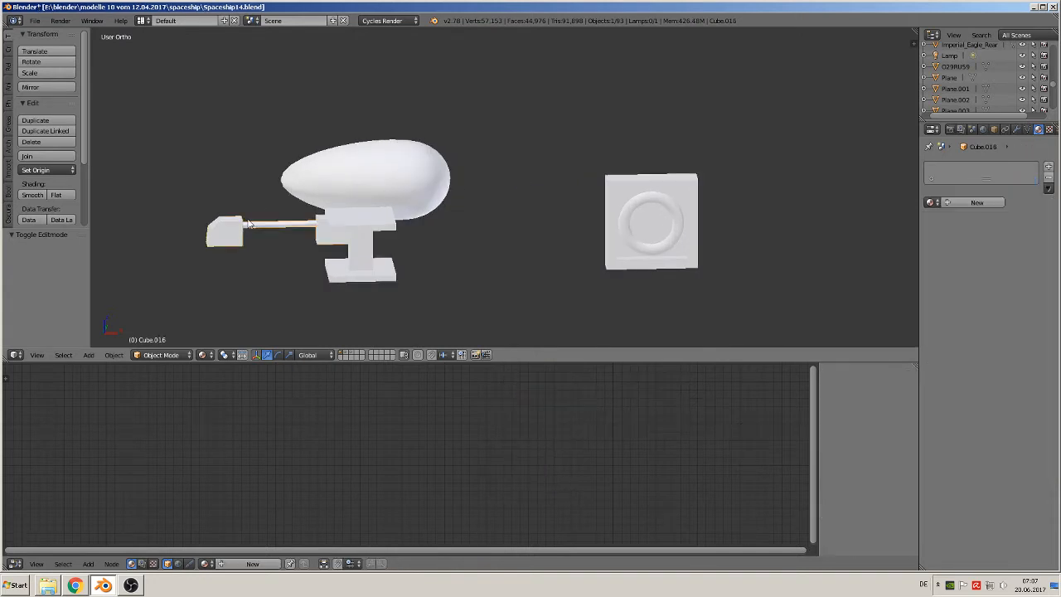
pyautogui.scroll(-3, 378, 215)
pyautogui.press('g')
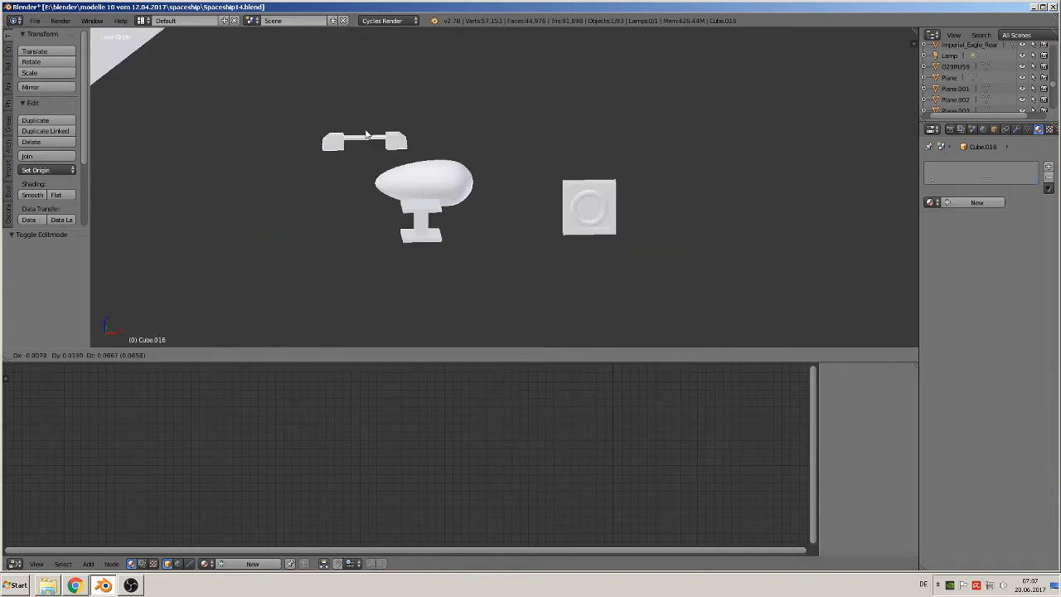
pyautogui.click(388, 142)
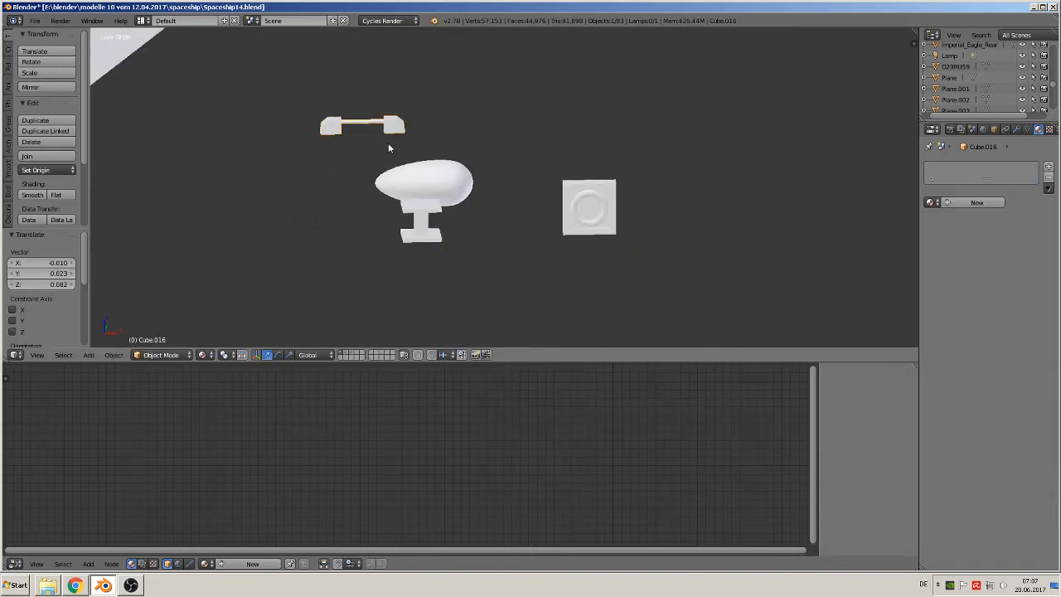
# Step: Apply the rotation and scale of the moved bar
pyautogui.click(113, 355)
pyautogui.moveTo(152, 274)
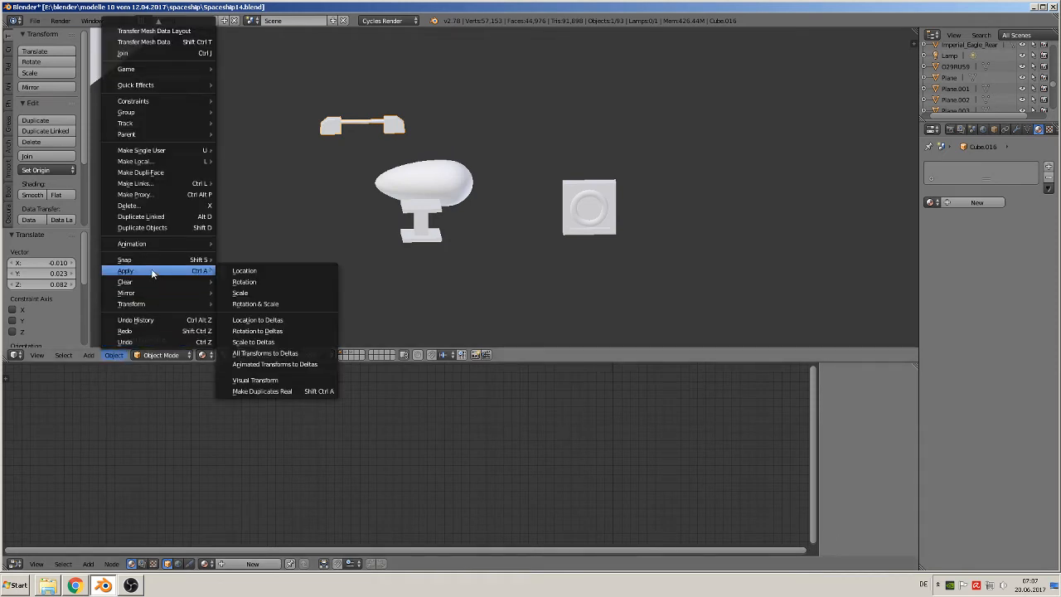
pyautogui.click(267, 305)
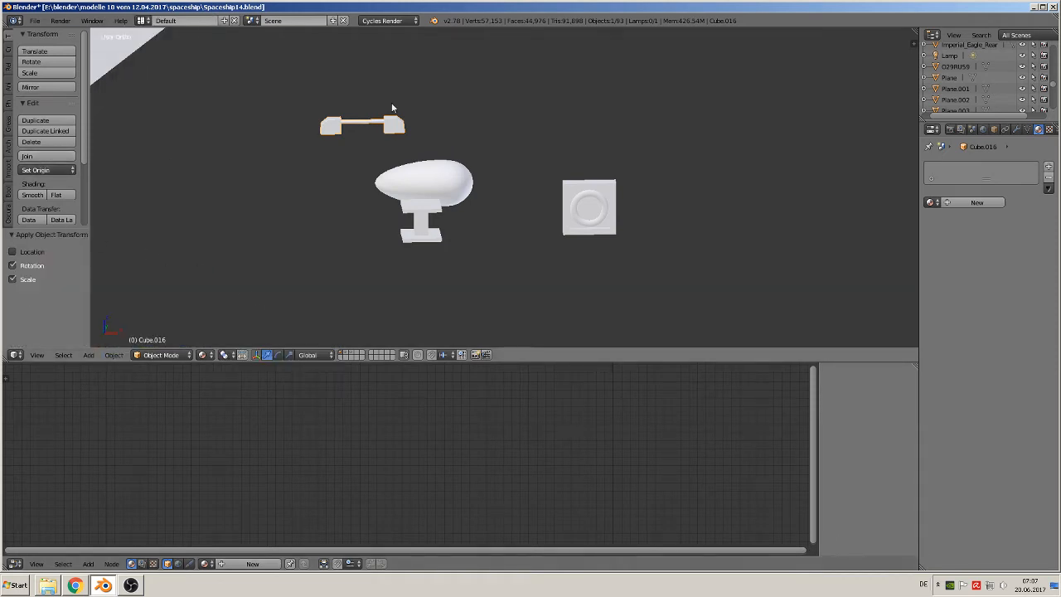
# Step: Apply the bar's Mirror modifier in Object Mode and reopen the full mesh in Edit Mode
pyautogui.press('Tab')
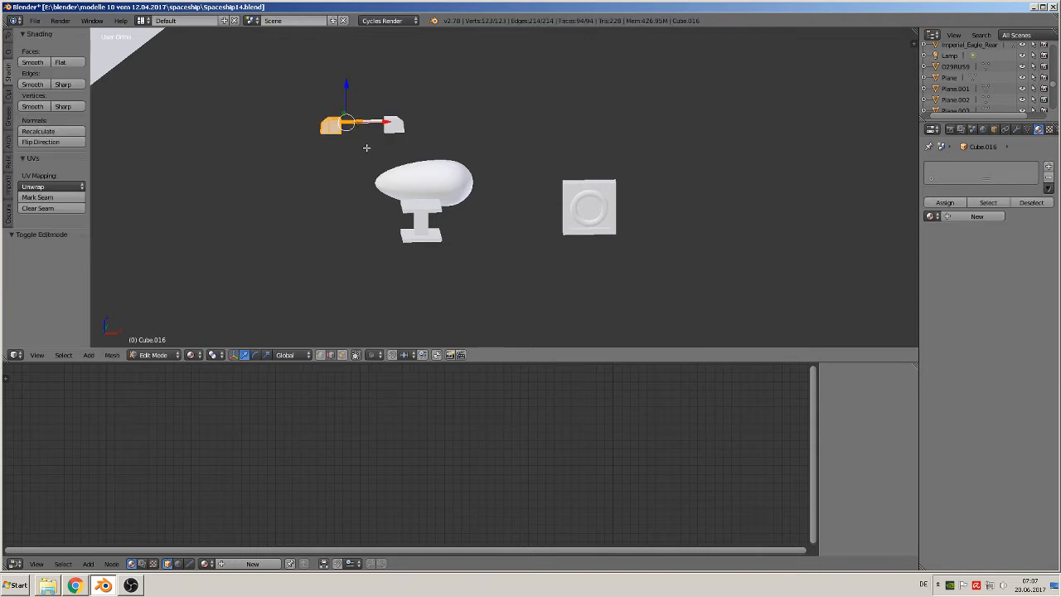
pyautogui.click(1017, 130)
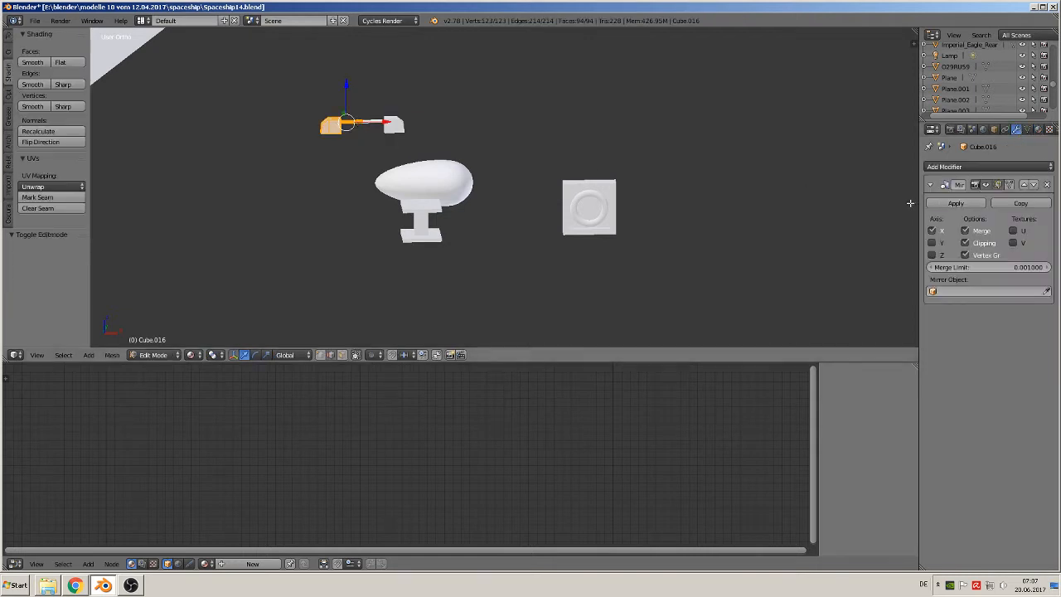
pyautogui.click(956, 203)
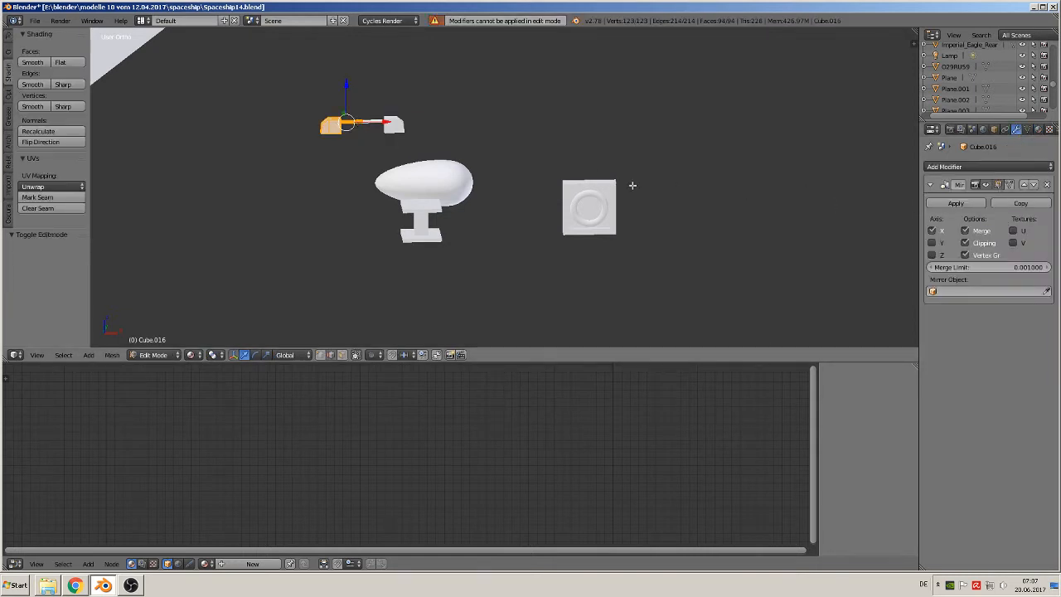
pyautogui.press('Tab')
pyautogui.click(956, 203)
pyautogui.press('Tab')
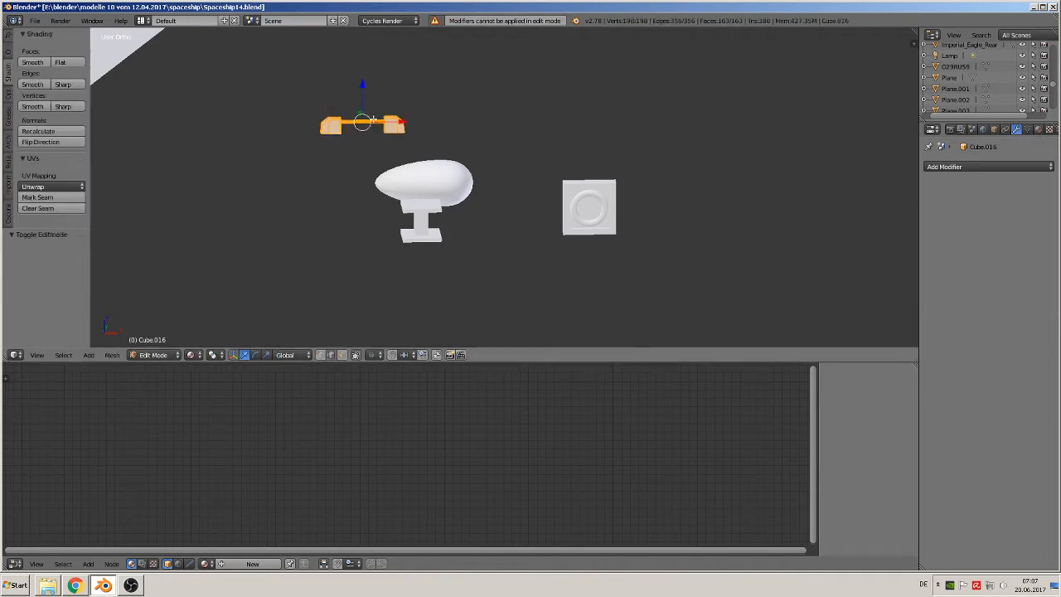
# Step: Return to Object Mode and apply rotation and scale to the bar again with its mirrored half included
pyautogui.click(113, 355)
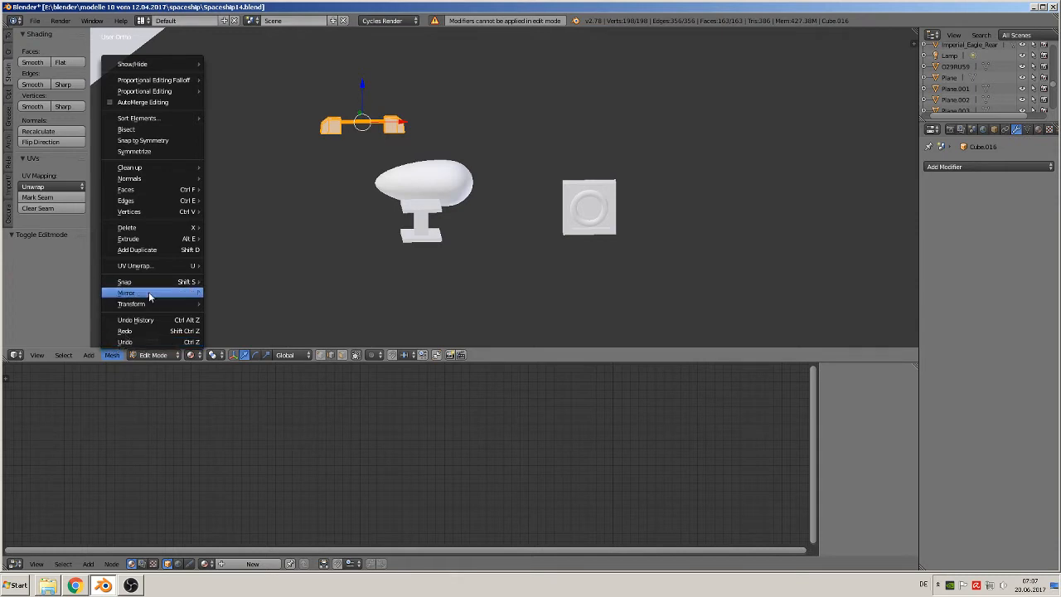
pyautogui.moveTo(147, 299)
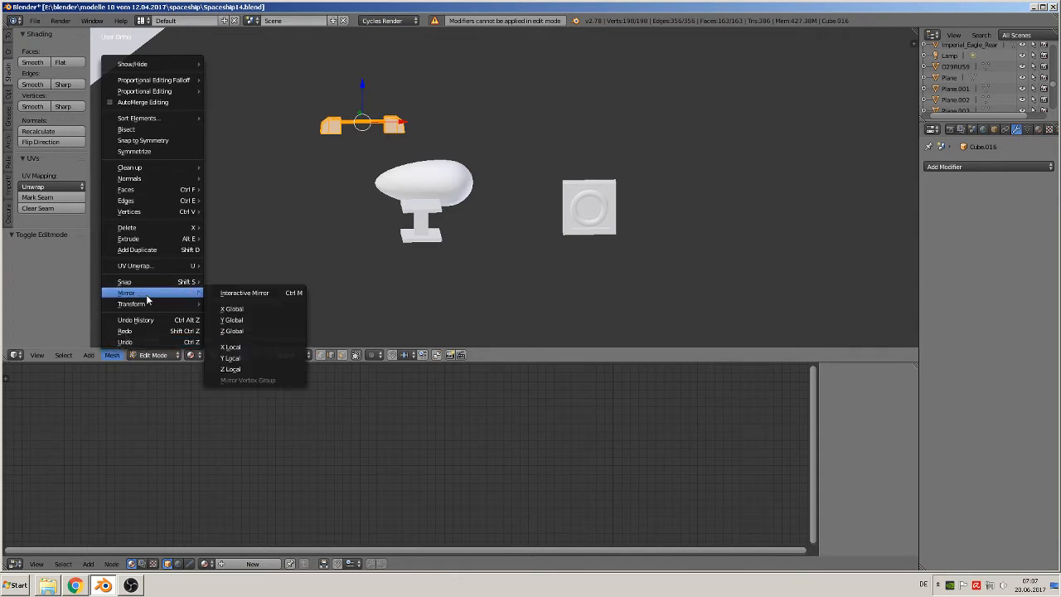
pyautogui.click(123, 342)
pyautogui.click(113, 355)
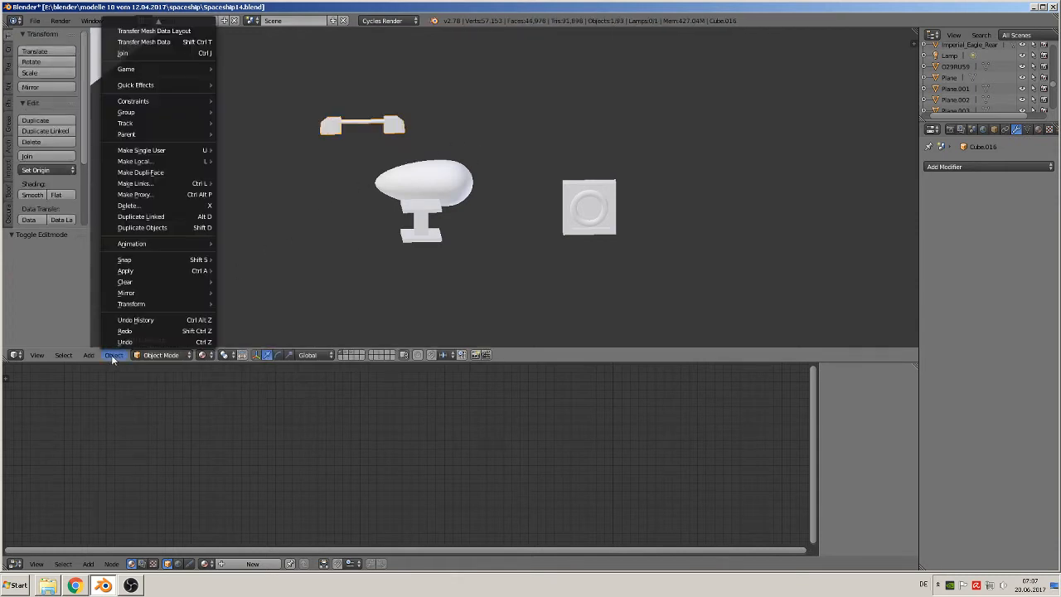
pyautogui.moveTo(125, 271)
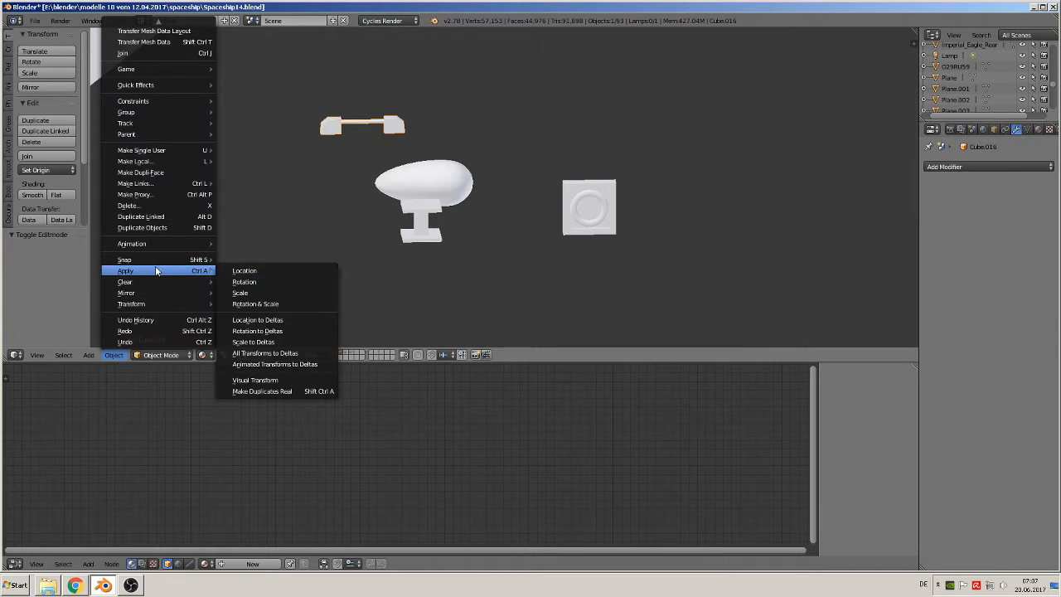
pyautogui.click(261, 306)
# Step: Examine the bar's full mesh up close and the spaceship reference images for the hull's small details
pyautogui.press('Tab')
pyautogui.keyDown('shift'); pyautogui.moveTo(446, 131); pyautogui.dragTo(506, 183, button='middle'); pyautogui.keyUp('shift')
pyautogui.scroll(6, 459, 175)
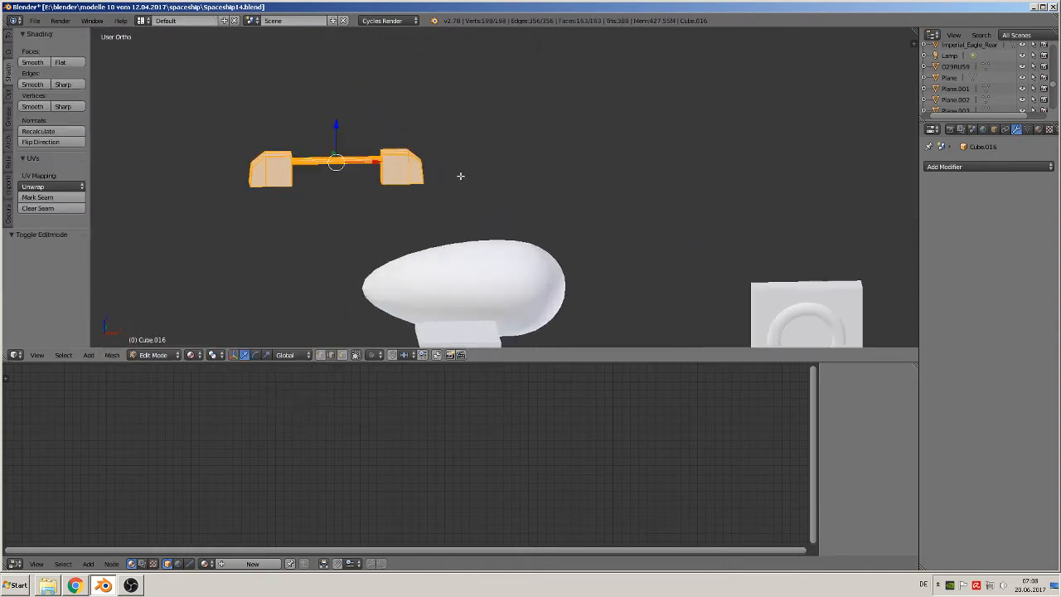
pyautogui.keyDown('shift'); pyautogui.moveTo(435, 168); pyautogui.dragTo(656, 202, button='middle'); pyautogui.keyUp('shift')
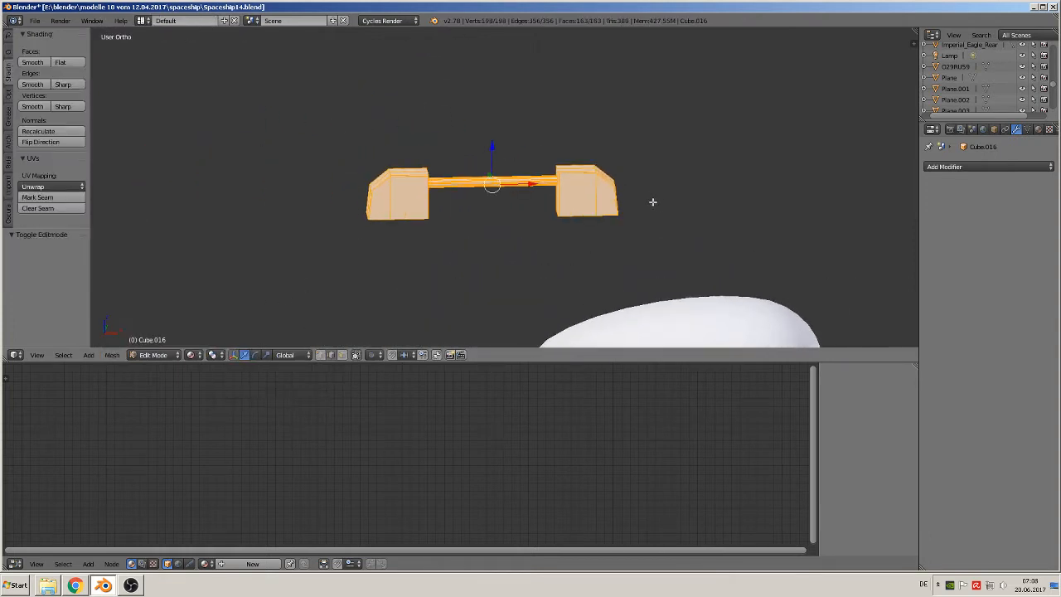
pyautogui.scroll(-8, 653, 201)
pyautogui.press('Tab')
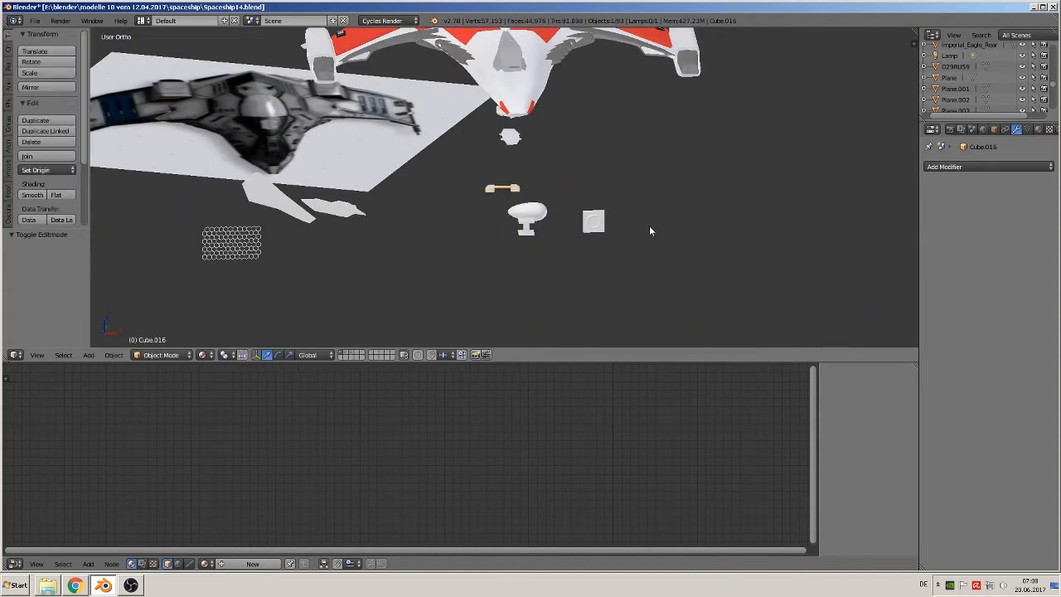
pyautogui.scroll(-2, 649, 226)
pyautogui.scroll(-6, 660, 209)
pyautogui.keyDown('shift'); pyautogui.moveTo(725, 167); pyautogui.dragTo(453, 323, button='middle'); pyautogui.keyUp('shift')
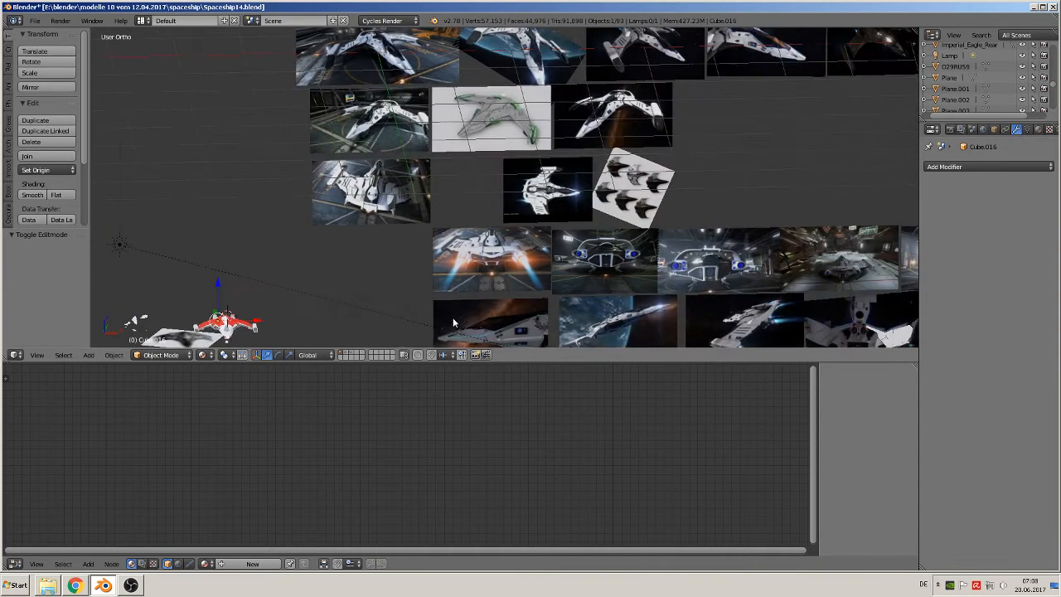
pyautogui.scroll(3, 554, 224)
pyautogui.keyDown('shift'); pyautogui.moveTo(569, 188); pyautogui.dragTo(521, 387, button='middle'); pyautogui.keyUp('shift')
pyautogui.scroll(3, 528, 90)
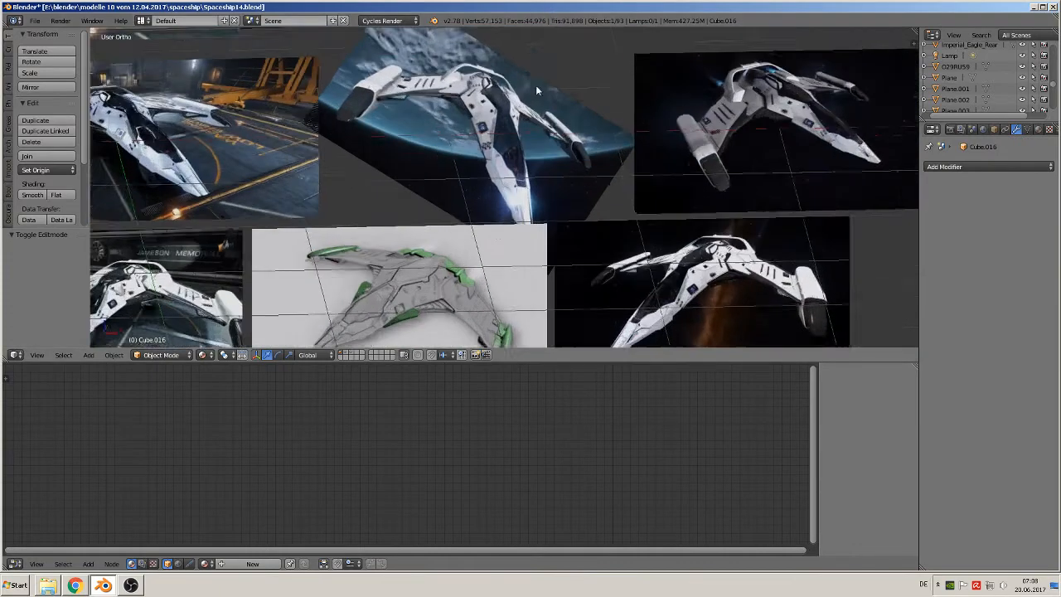
pyautogui.scroll(4, 495, 95)
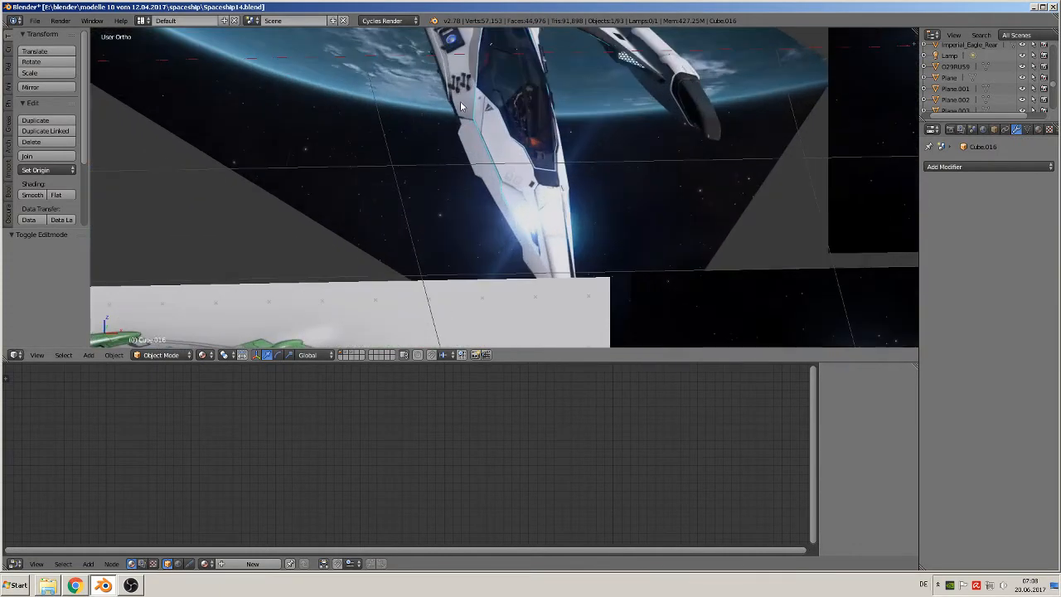
pyautogui.scroll(-6, 559, 108)
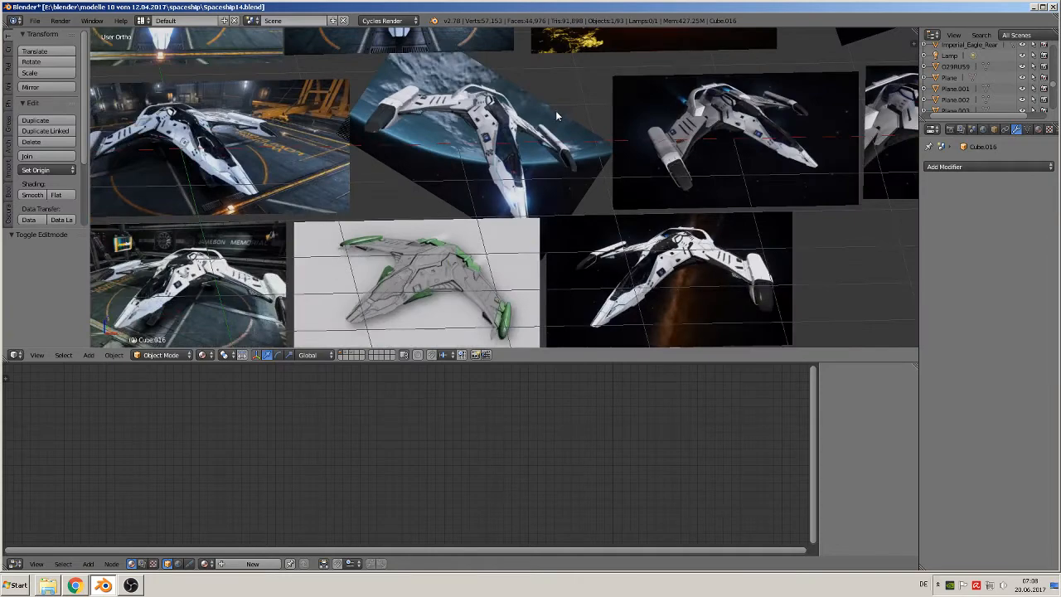
pyautogui.scroll(-2, 556, 111)
pyautogui.keyDown('shift'); pyautogui.moveTo(495, 125); pyautogui.dragTo(533, 129, button='middle'); pyautogui.keyUp('shift')
pyautogui.scroll(4, 531, 125)
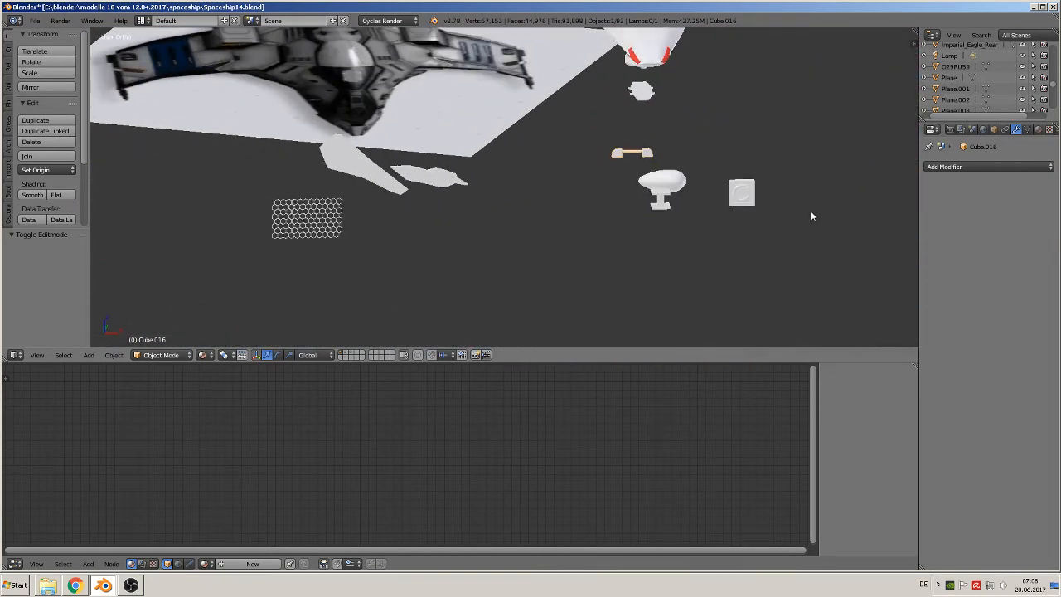
# Step: Add a material slot to the bar with block ends and assign the existing black material
pyautogui.keyDown('shift'); pyautogui.moveTo(811, 213); pyautogui.dragTo(489, 333, button='middle'); pyautogui.keyUp('shift')
pyautogui.scroll(1, 490, 332)
pyautogui.scroll(2, 489, 333)
pyautogui.keyDown('shift'); pyautogui.moveTo(406, 297); pyautogui.dragTo(667, 157, button='middle'); pyautogui.keyUp('shift')
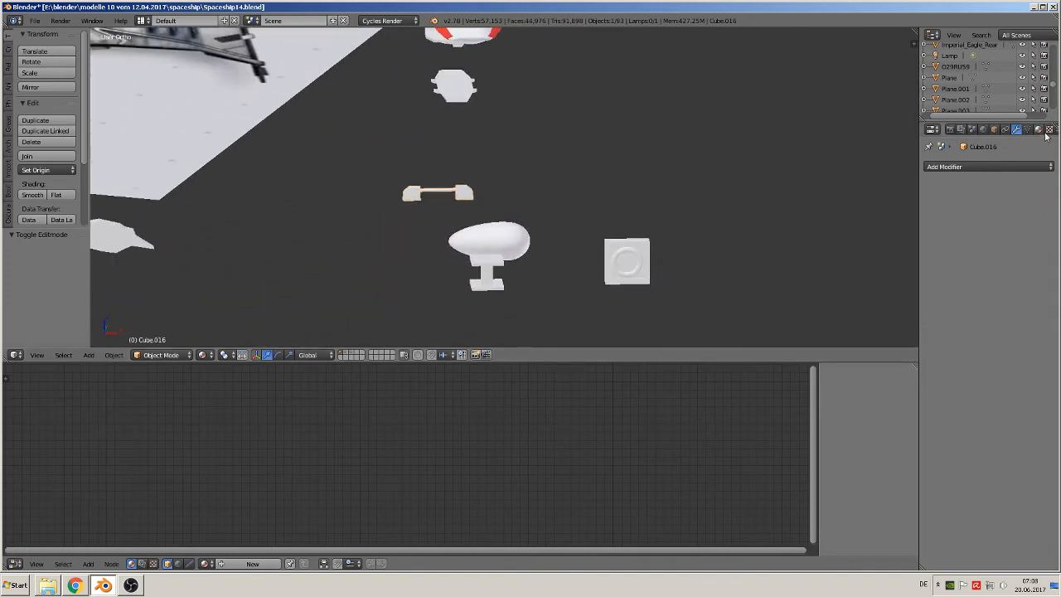
pyautogui.click(1039, 129)
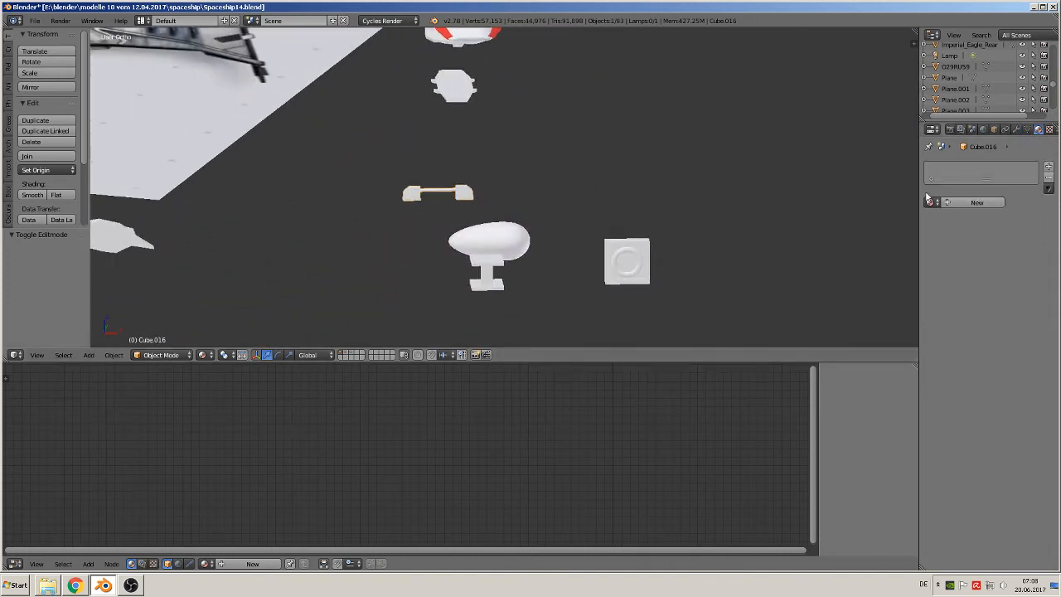
pyautogui.click(1049, 166)
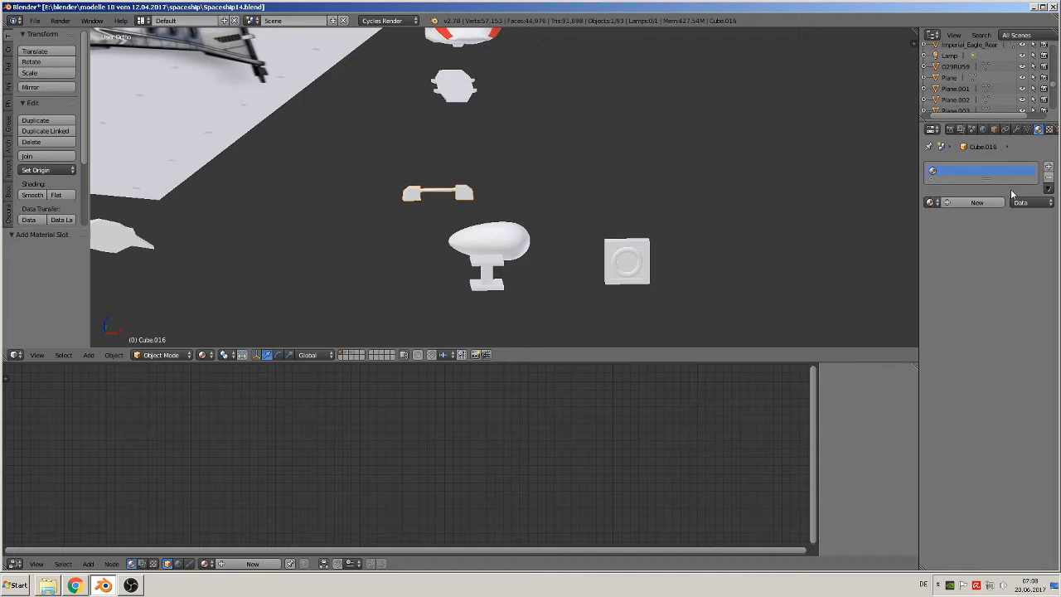
pyautogui.click(931, 202)
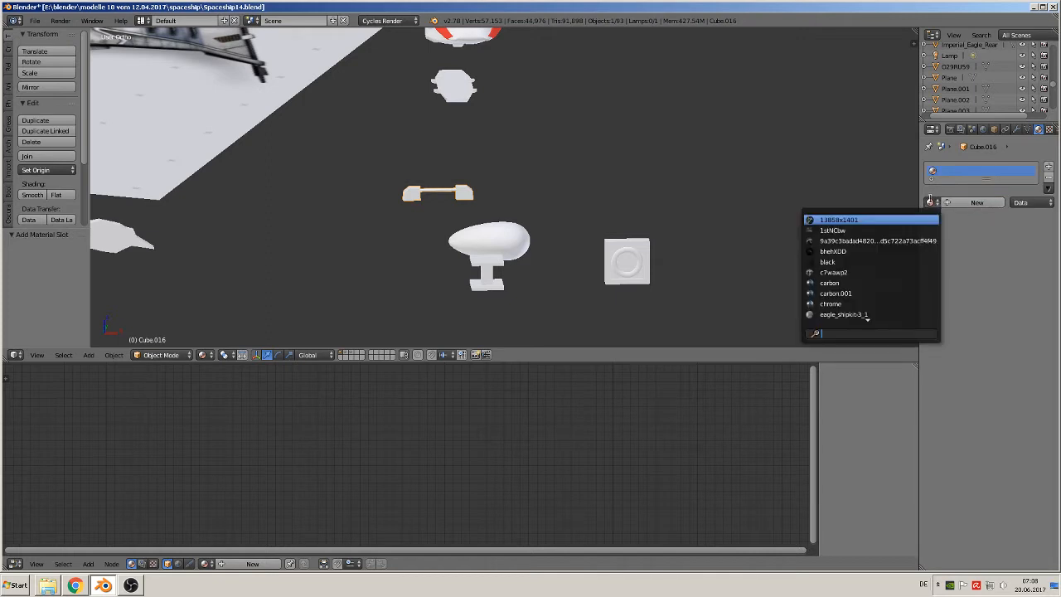
pyautogui.click(879, 263)
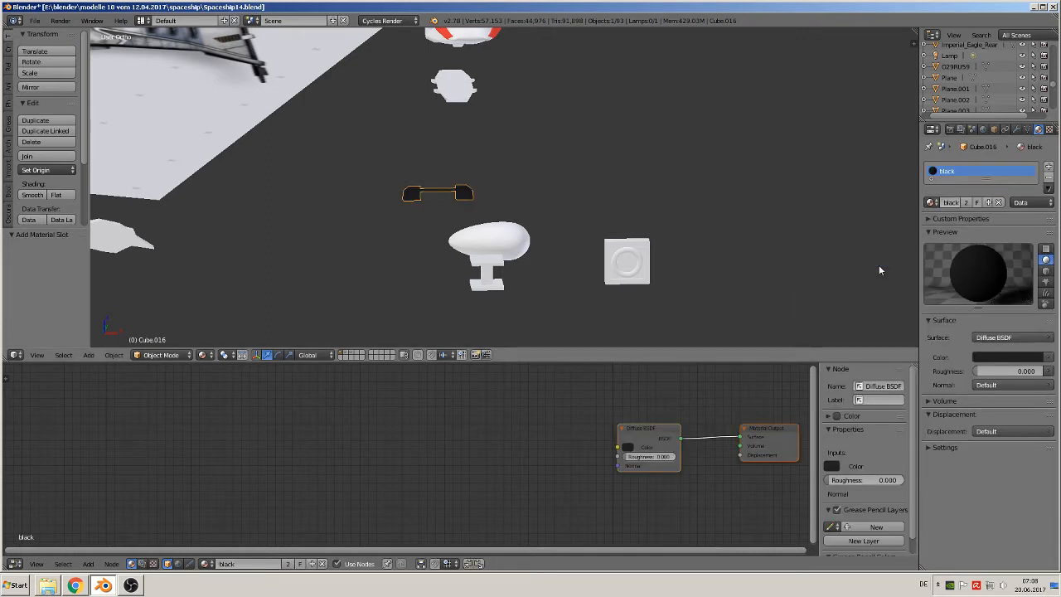
# Step: Add a second material slot to the bar and fill it with the existing red emmit material
pyautogui.click(1049, 167)
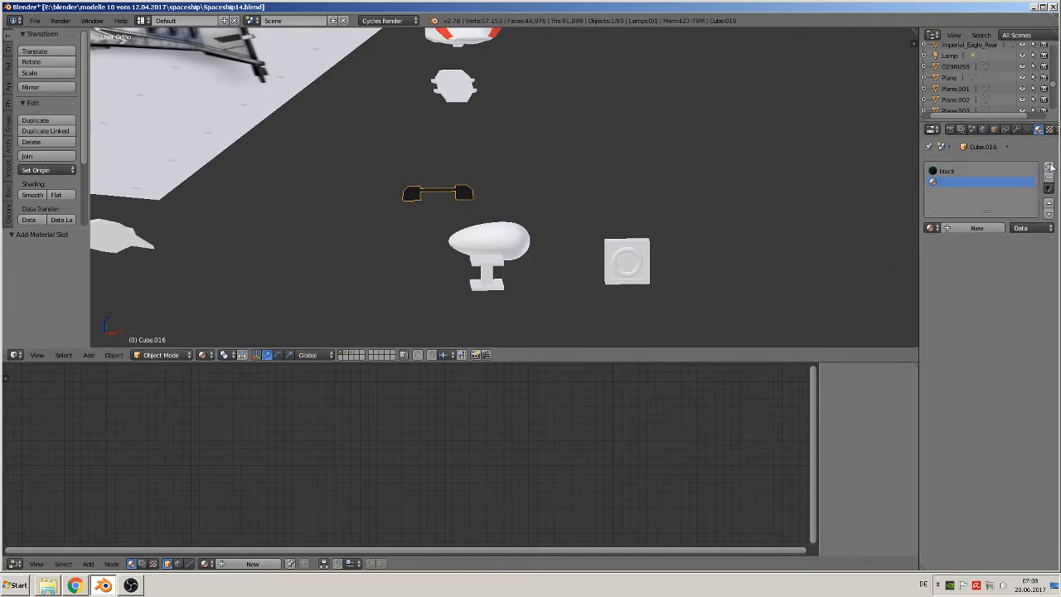
pyautogui.click(931, 228)
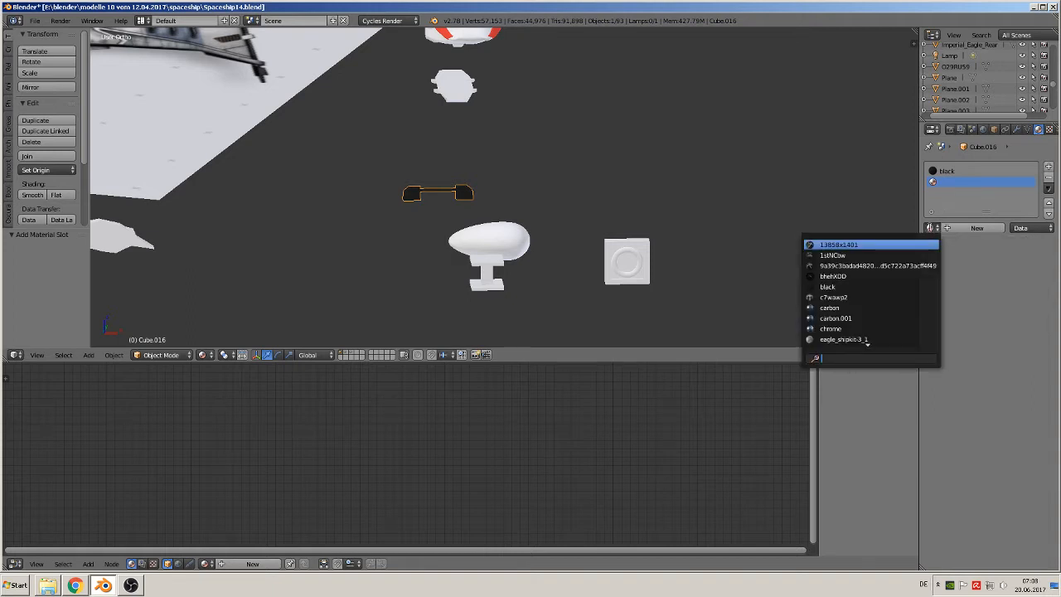
pyautogui.write('re')
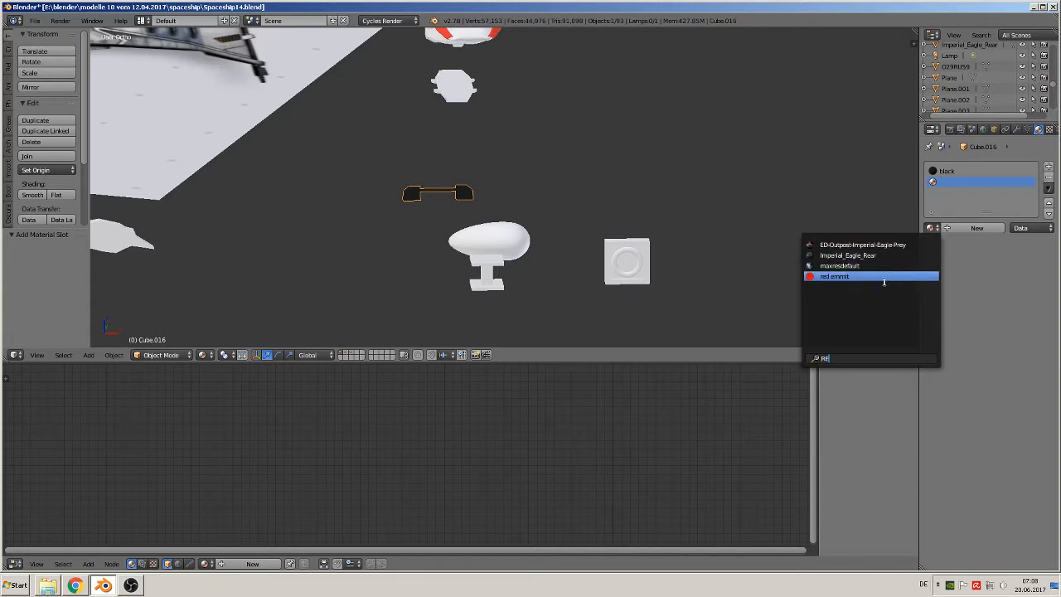
pyautogui.click(885, 280)
# Step: Assign the red emmit material to only the thin rod between the two end blocks, finishing in Object Mode
pyautogui.press('Tab')
pyautogui.scroll(5, 431, 199)
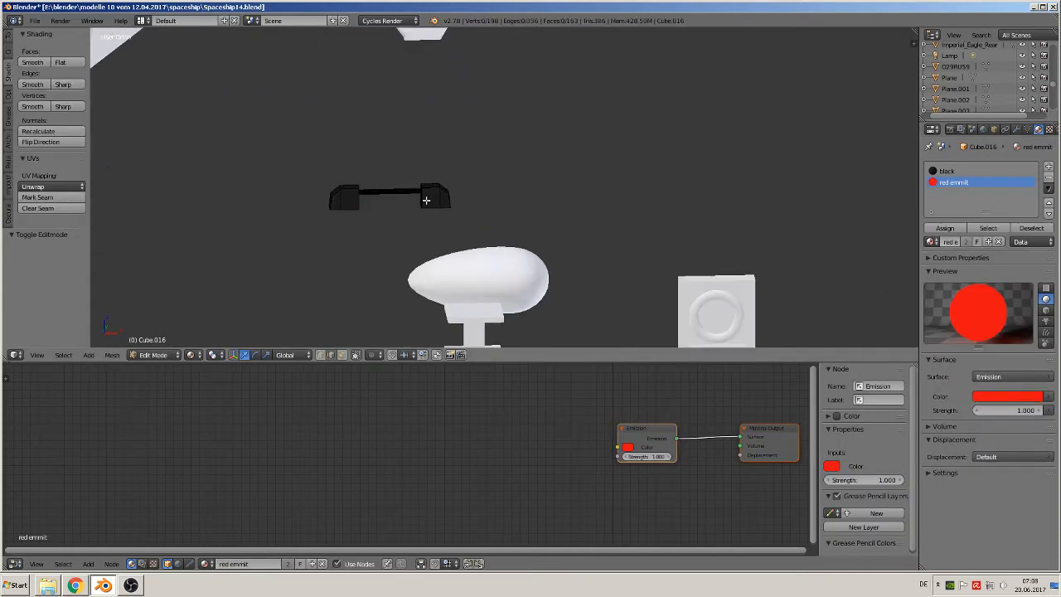
pyautogui.click(342, 355)
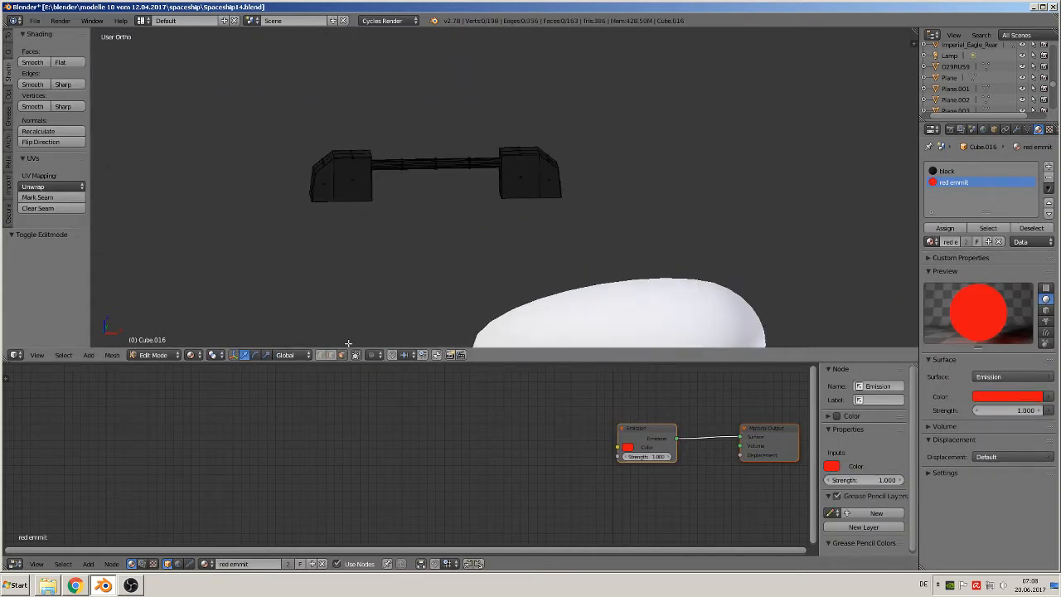
pyautogui.press('l')
pyautogui.press('l')
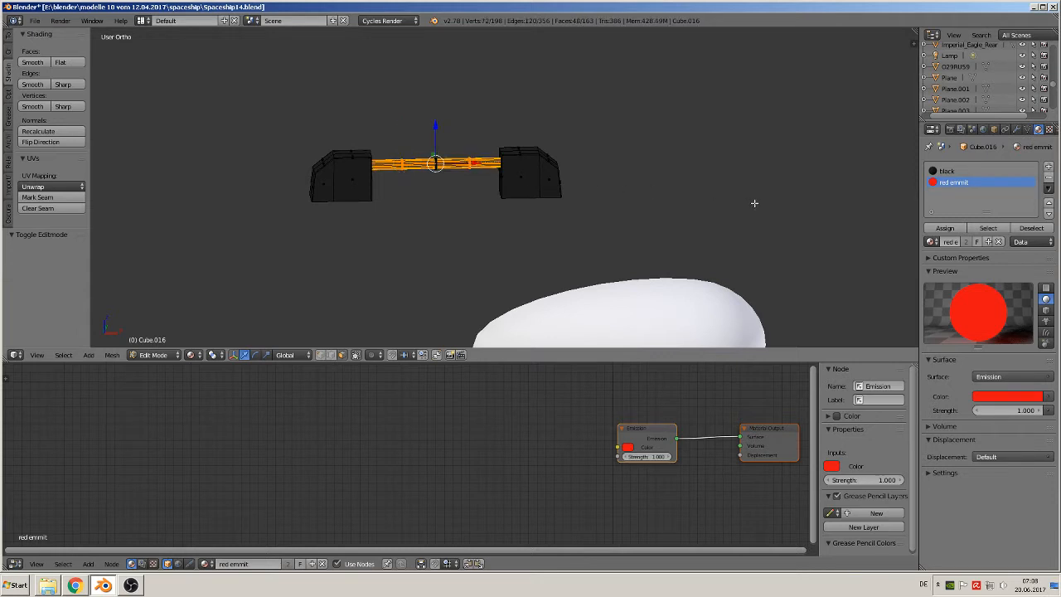
pyautogui.click(945, 228)
pyautogui.press('Tab')
pyautogui.scroll(2, 512, 222)
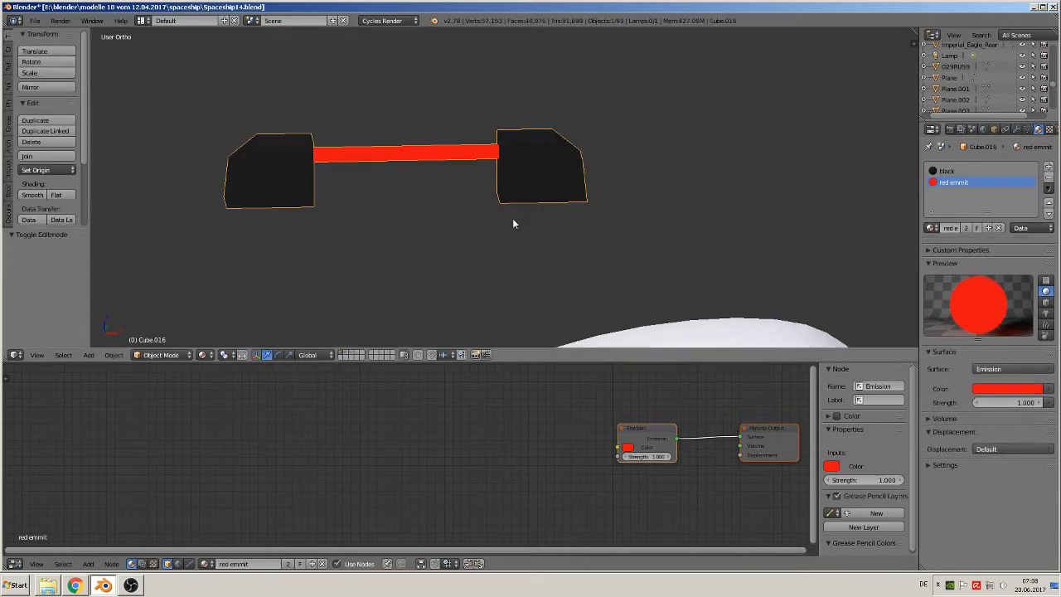
# Step: Move the bar up toward the spaceship in front view, about 0.155 in X and 0.218 in Z
pyautogui.scroll(-6, 500, 220)
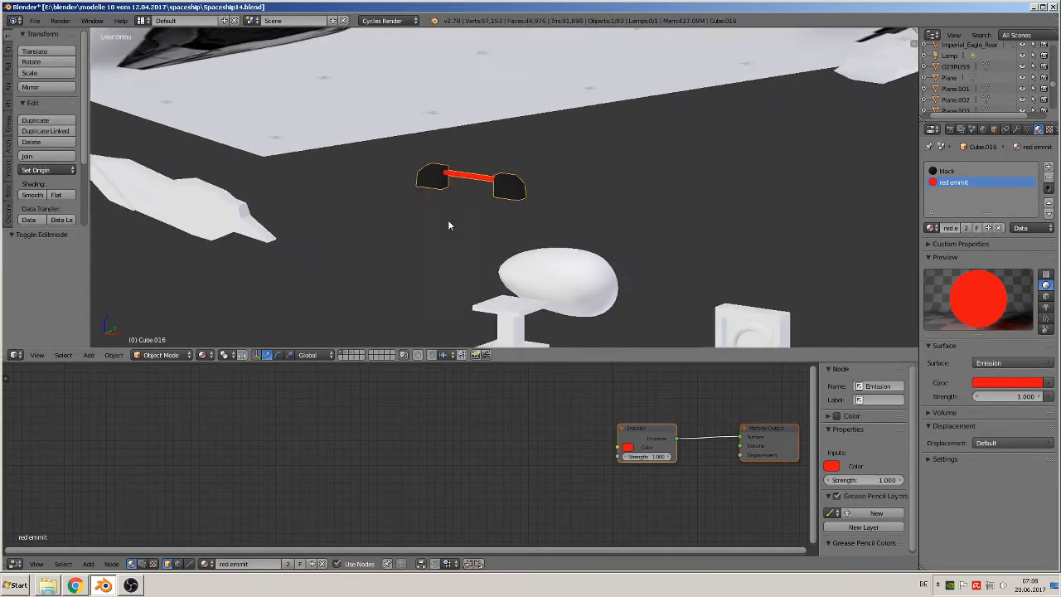
pyautogui.scroll(-4, 479, 222)
pyautogui.press('KP_1')
pyautogui.scroll(-2, 582, 204)
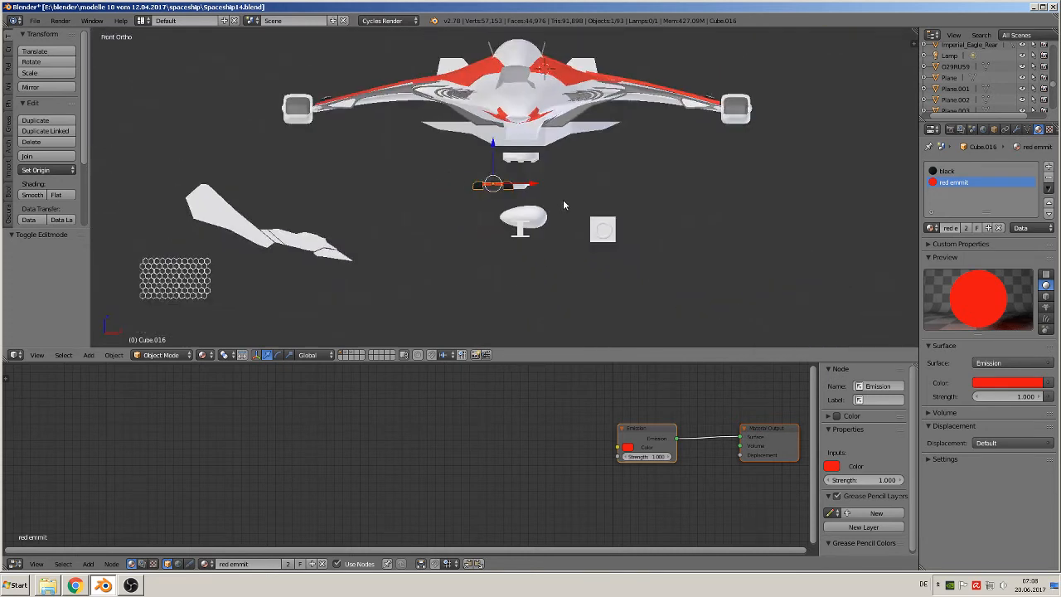
pyautogui.keyDown('shift'); pyautogui.moveTo(563, 205); pyautogui.dragTo(465, 252, button='middle'); pyautogui.keyUp('shift')
pyautogui.press('g')
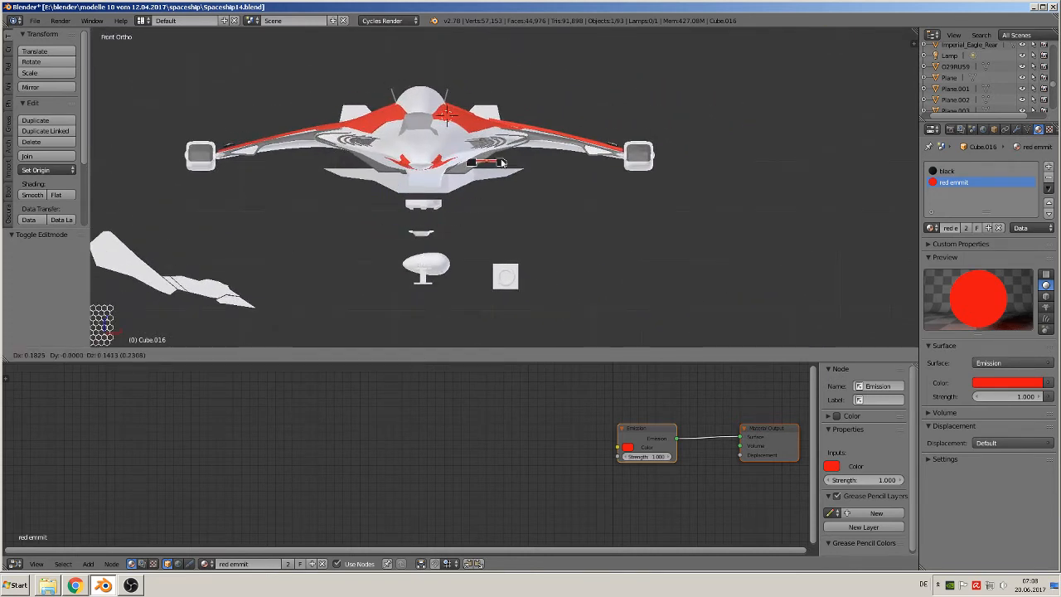
pyautogui.click(497, 148)
# Step: Set the bar's origin to its geometry while in top view
pyautogui.moveTo(498, 147); pyautogui.dragTo(395, 236, button='middle')
pyautogui.press('KP_7')
pyautogui.click(38, 171)
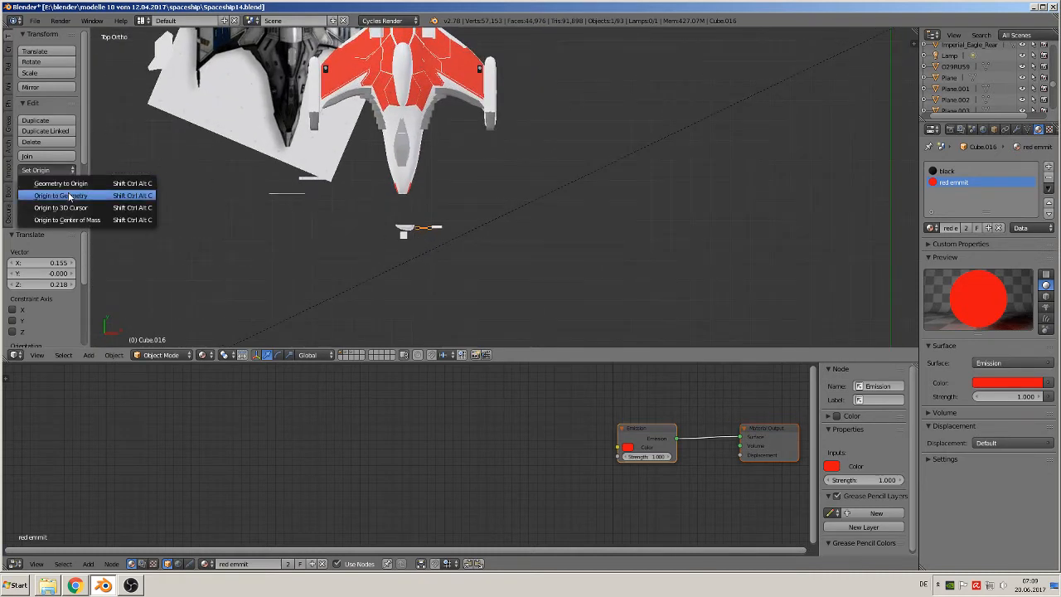
pyautogui.click(50, 198)
# Step: Move the bar along Y onto the spaceship's red hull and shift it about 0.030 along X
pyautogui.press('g')
pyautogui.press('y')
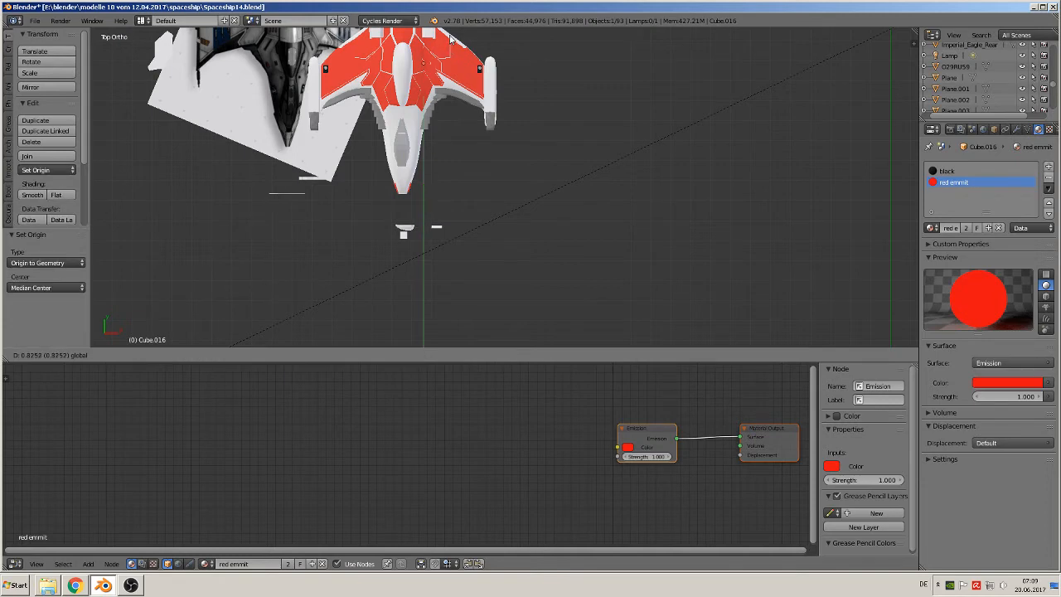
pyautogui.click(455, 52)
pyautogui.press('g')
pyautogui.press('x')
pyautogui.click(457, 62)
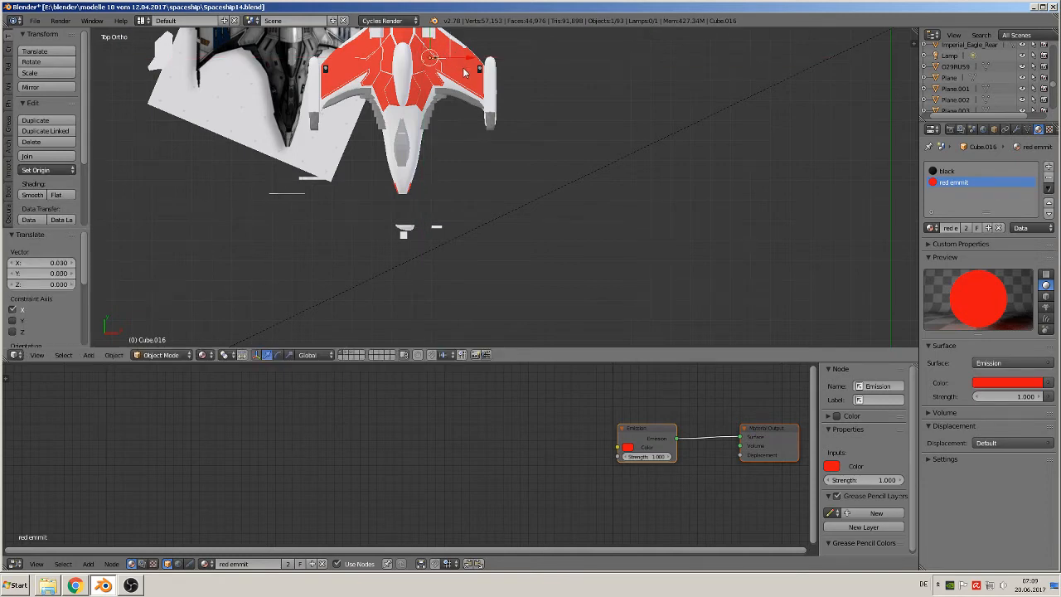
# Step: Examine the spaceship reference images for where the small bar details sit on the hull
pyautogui.moveTo(457, 62); pyautogui.dragTo(451, 294, button='middle')
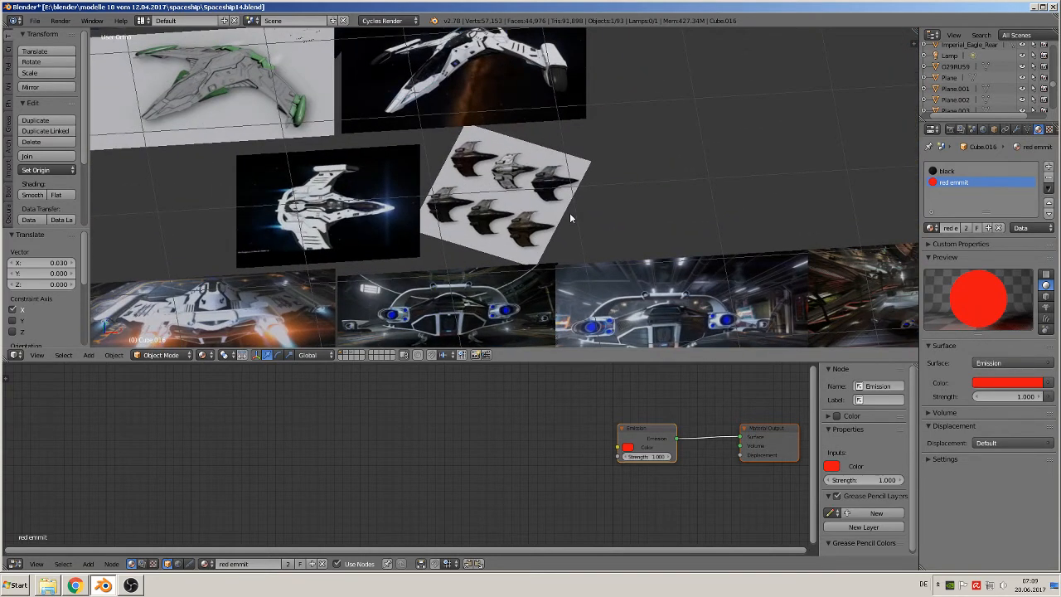
pyautogui.press('KP_1')
pyautogui.keyDown('shift'); pyautogui.moveTo(594, 93); pyautogui.dragTo(605, 205, button='middle'); pyautogui.keyUp('shift')
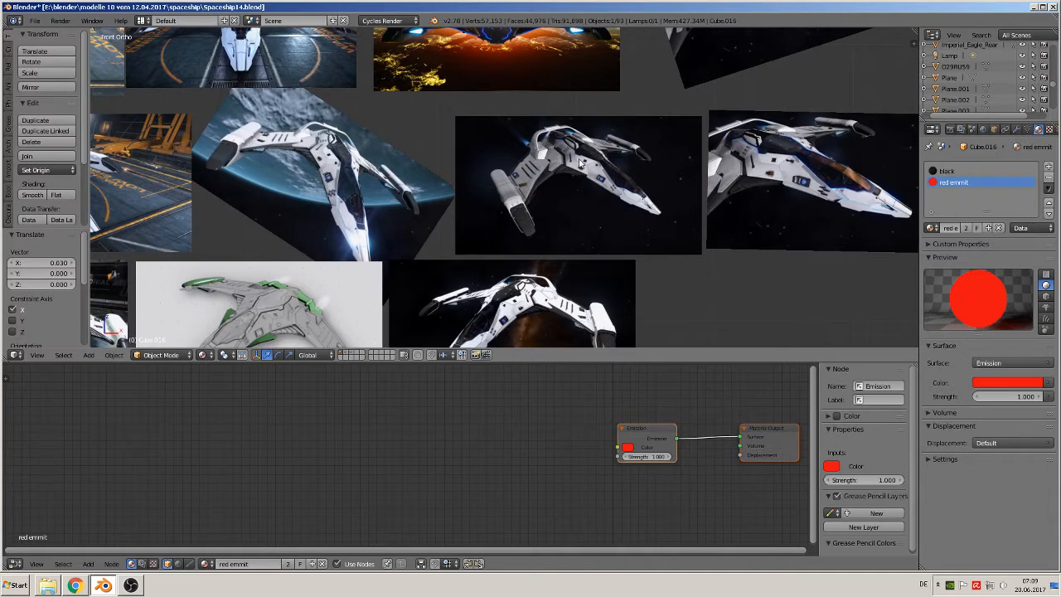
pyautogui.scroll(8, 785, 172)
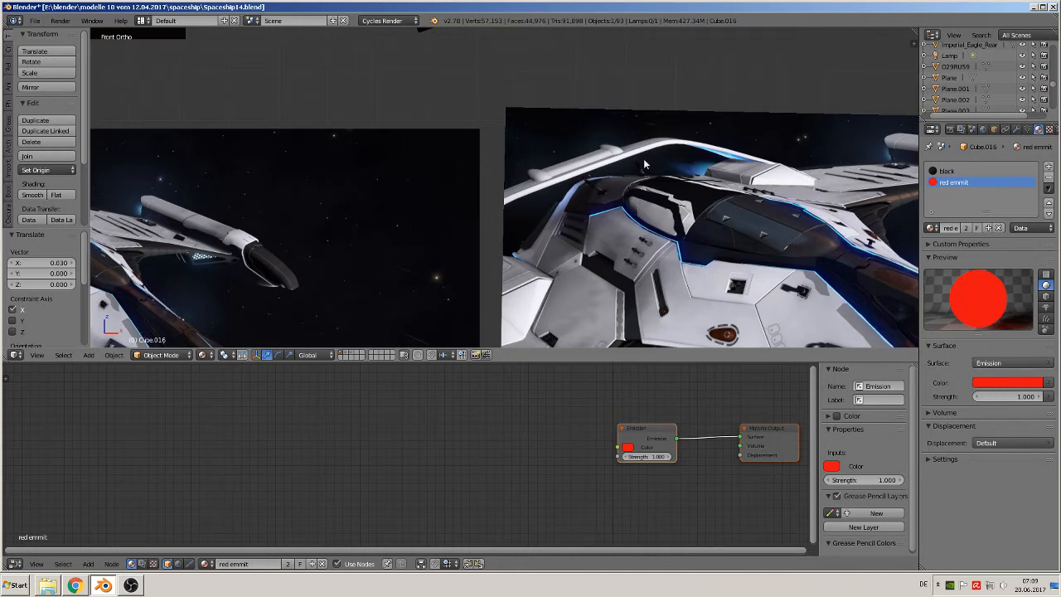
pyautogui.scroll(-5, 646, 249)
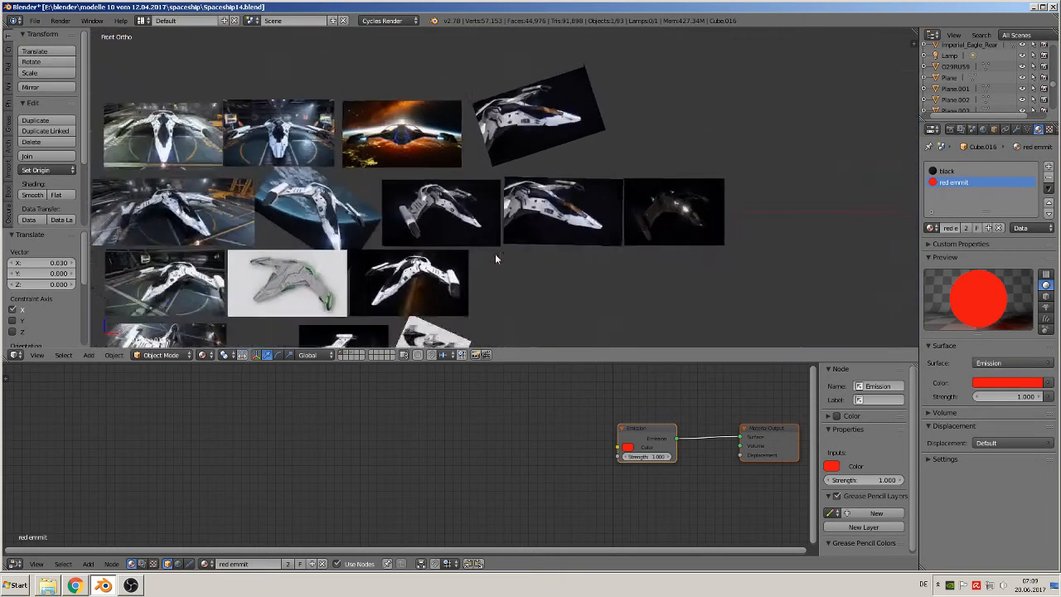
pyautogui.scroll(-5, 496, 254)
pyautogui.keyDown('shift'); pyautogui.moveTo(364, 289); pyautogui.dragTo(499, 140, button='middle'); pyautogui.keyUp('shift')
pyautogui.scroll(5, 495, 145)
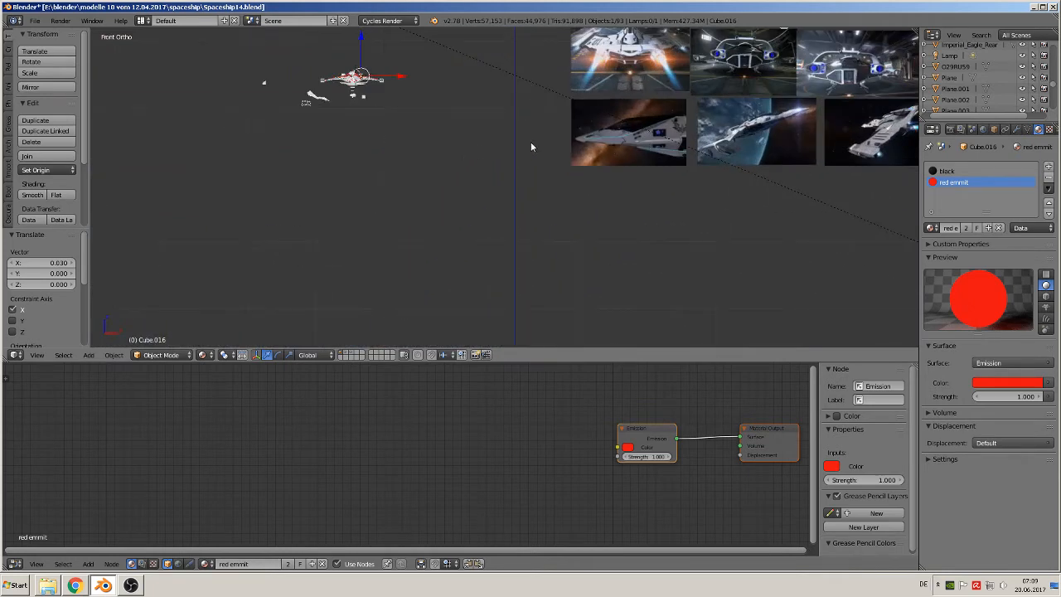
# Step: Shift the bar along X toward the white canopy and raise it about 0.065 in Z above the hull
pyautogui.press('KP_7')
pyautogui.scroll(6, 532, 146)
pyautogui.scroll(-3, 547, 161)
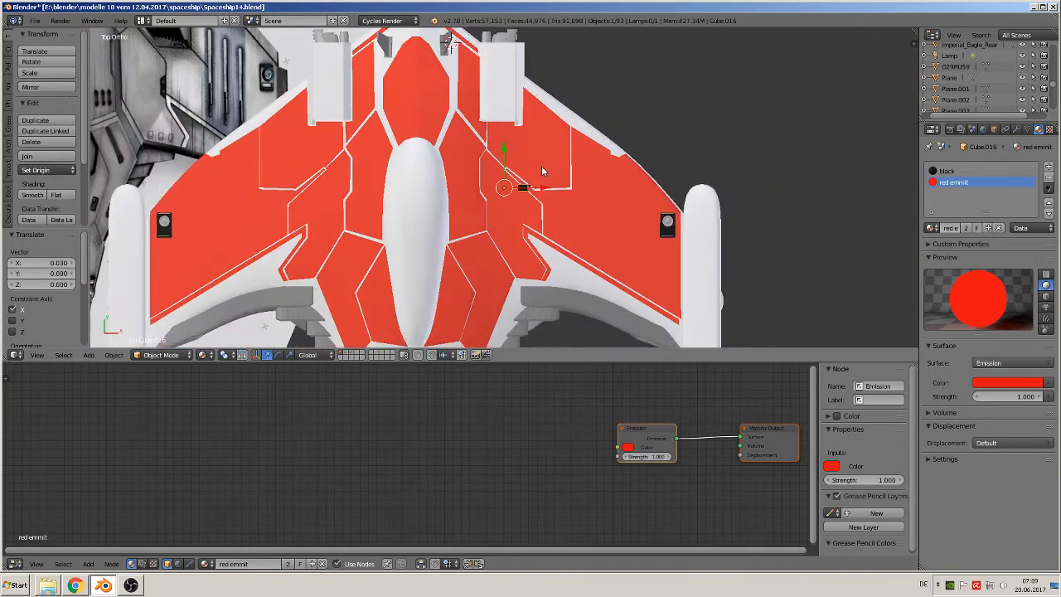
pyautogui.moveTo(549, 190); pyautogui.dragTo(498, 192)
pyautogui.moveTo(496, 189); pyautogui.dragTo(428, 127, button='middle')
pyautogui.moveTo(456, 150); pyautogui.dragTo(446, 122)
pyautogui.press('r')
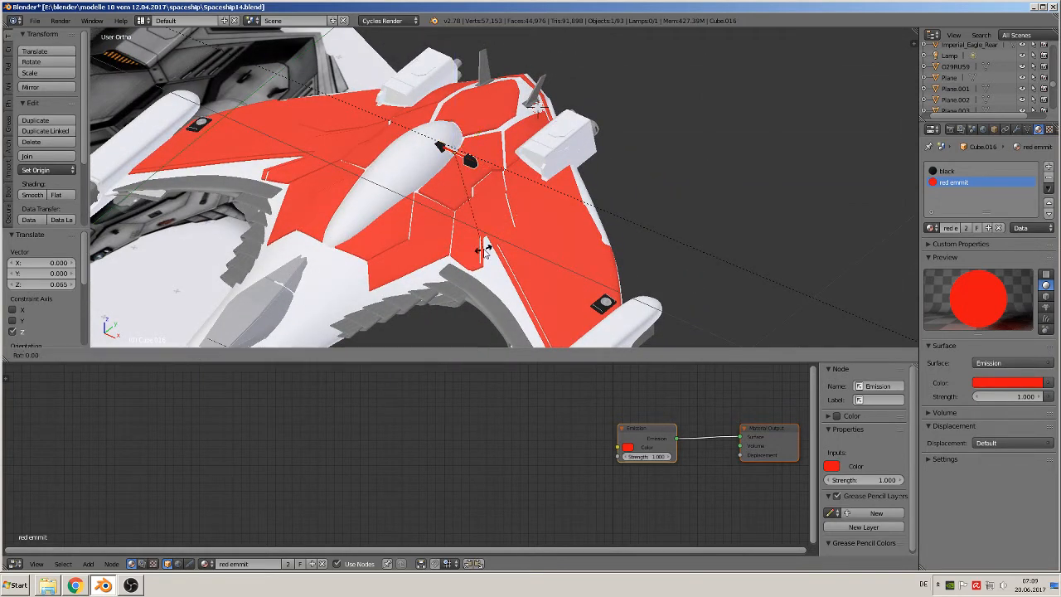
pyautogui.press('z')
pyautogui.press('Escape')
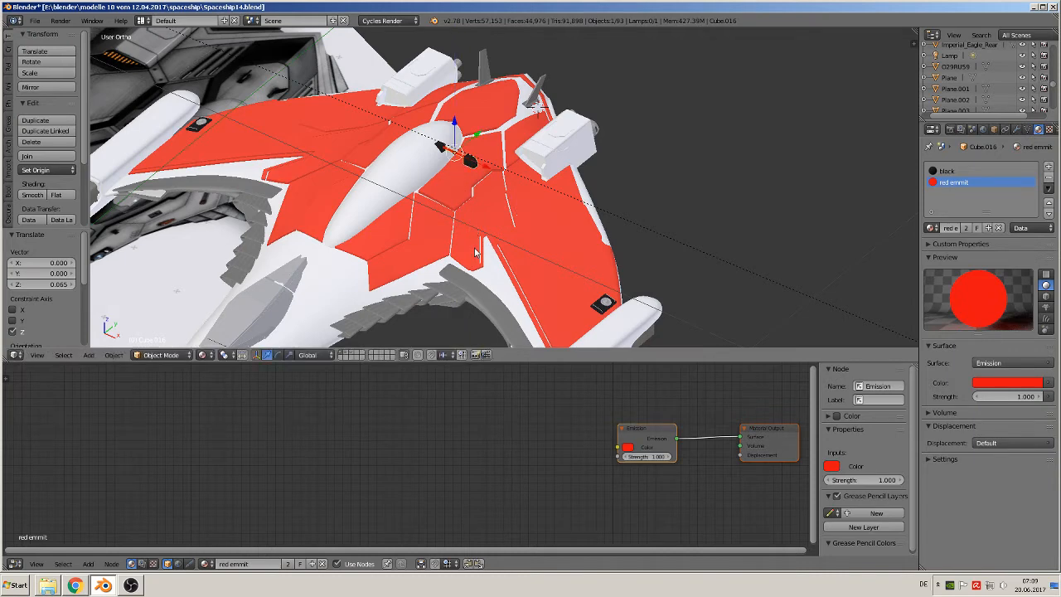
# Step: Rotate the bar 90° around the Z axis and scale it down slightly beside the canopy
pyautogui.write('rz90')
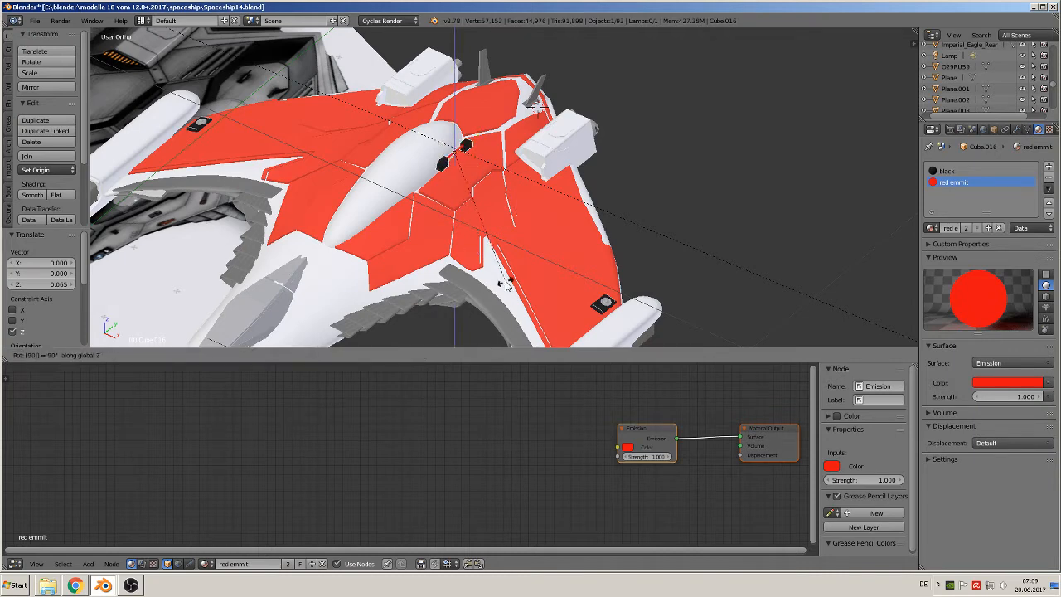
pyautogui.press('Return')
pyautogui.press('s')
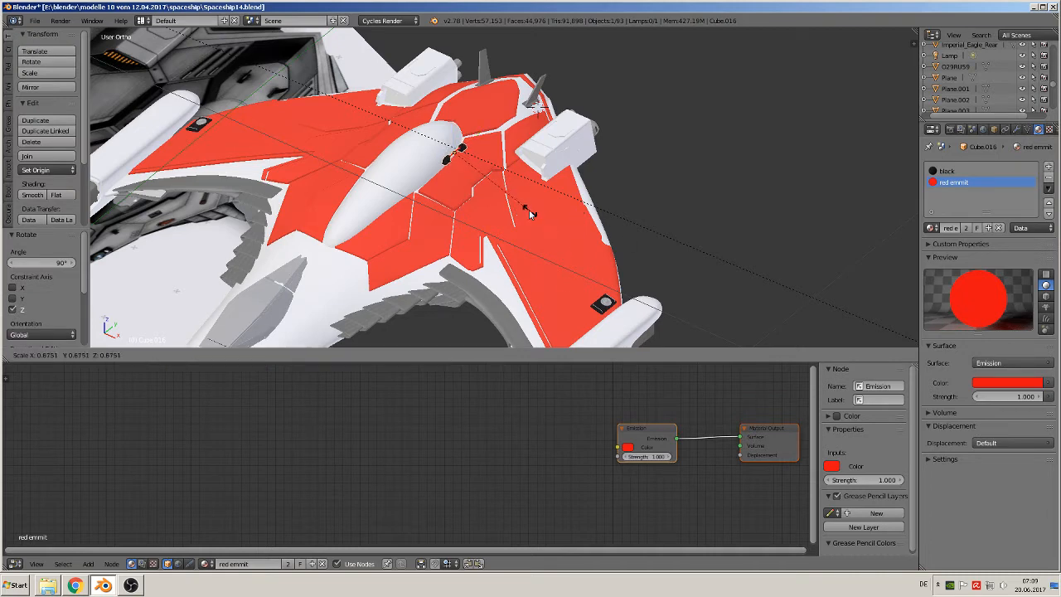
pyautogui.click(514, 204)
# Step: Lower the bar about 0.020 in Z toward the red hull surface
pyautogui.moveTo(455, 123); pyautogui.dragTo(451, 133)
pyautogui.scroll(5, 449, 159)
pyautogui.keyDown('shift'); pyautogui.moveTo(456, 189); pyautogui.dragTo(532, 265, button='middle'); pyautogui.keyUp('shift')
pyautogui.moveTo(533, 265); pyautogui.dragTo(518, 254, button='middle')
# Step: Scale the bar down to roughly 0.68 of its size and shift it about -0.015 along Y
pyautogui.press('s')
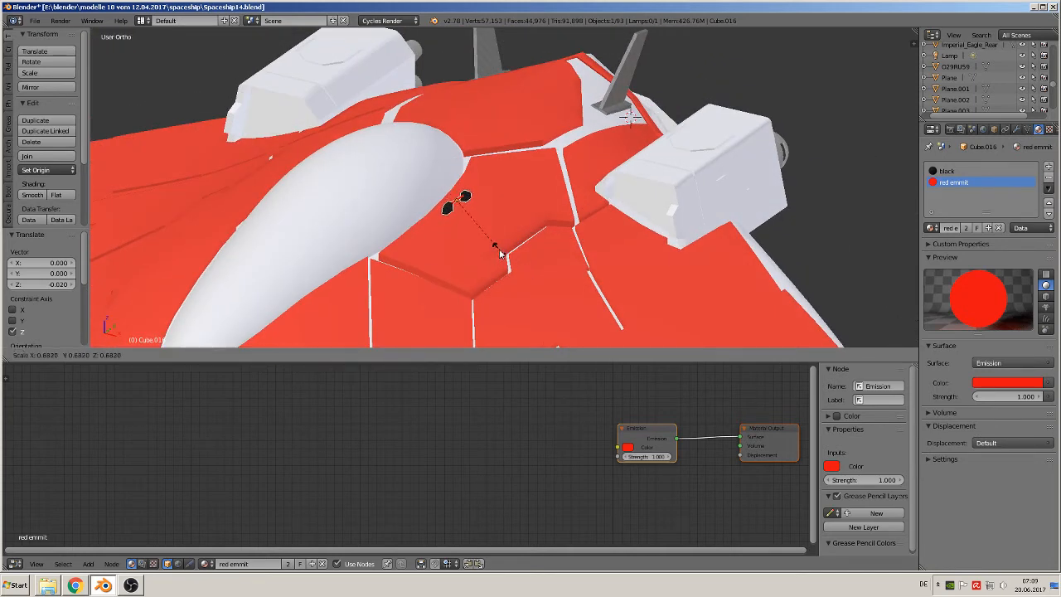
pyautogui.click(499, 249)
pyautogui.moveTo(478, 185); pyautogui.dragTo(469, 200)
pyautogui.moveTo(495, 241); pyautogui.dragTo(522, 222, button='middle')
pyautogui.moveTo(460, 251); pyautogui.dragTo(461, 264, button='middle')
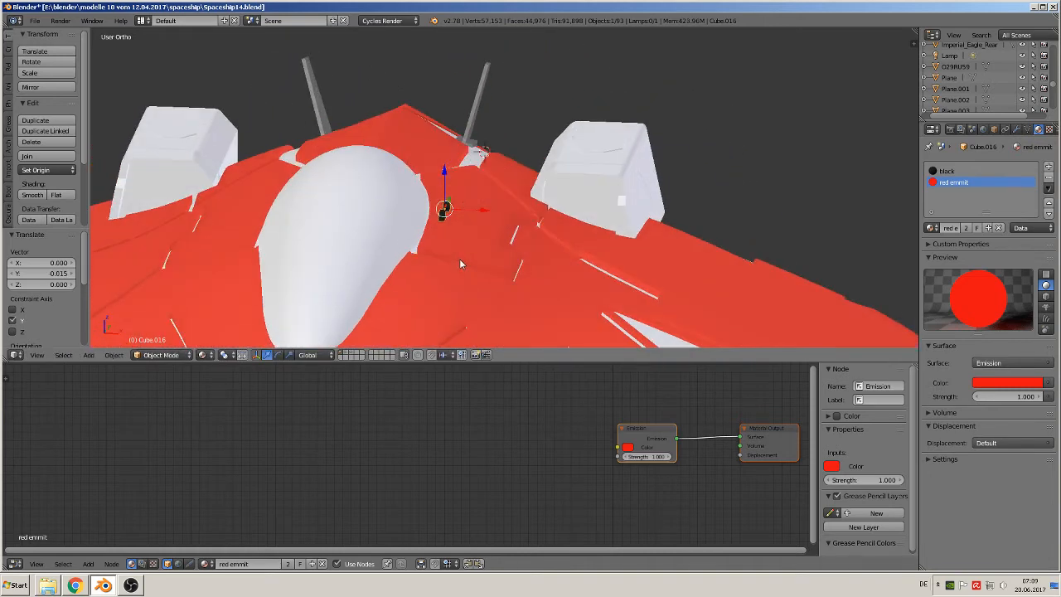
# Step: Make a linked duplicate of the bar about 0.039 above the original in Z
pyautogui.hotkey('alt', 'd')
pyautogui.press('z')
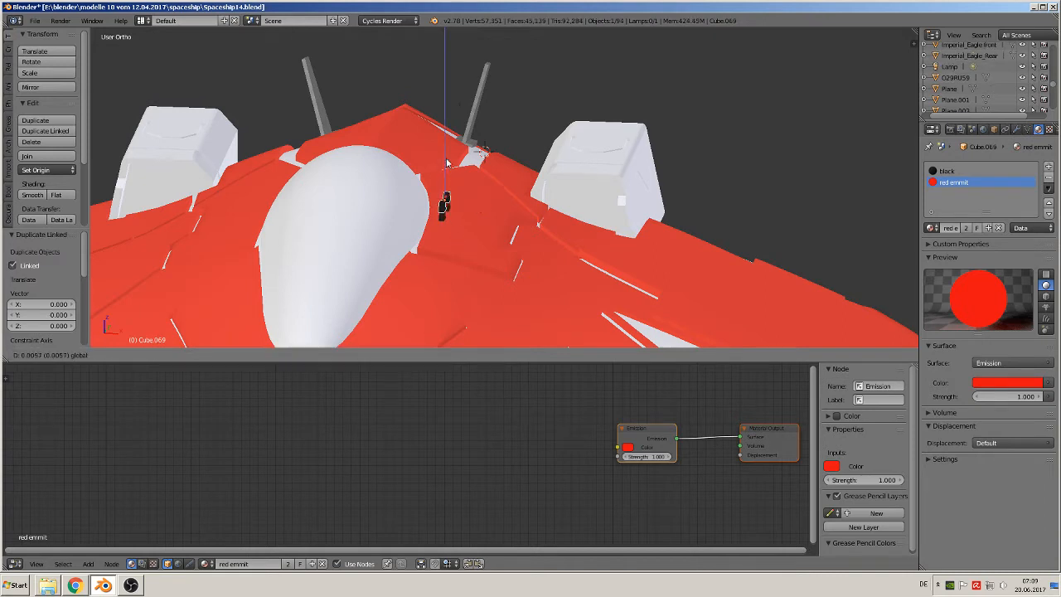
pyautogui.click(460, 111)
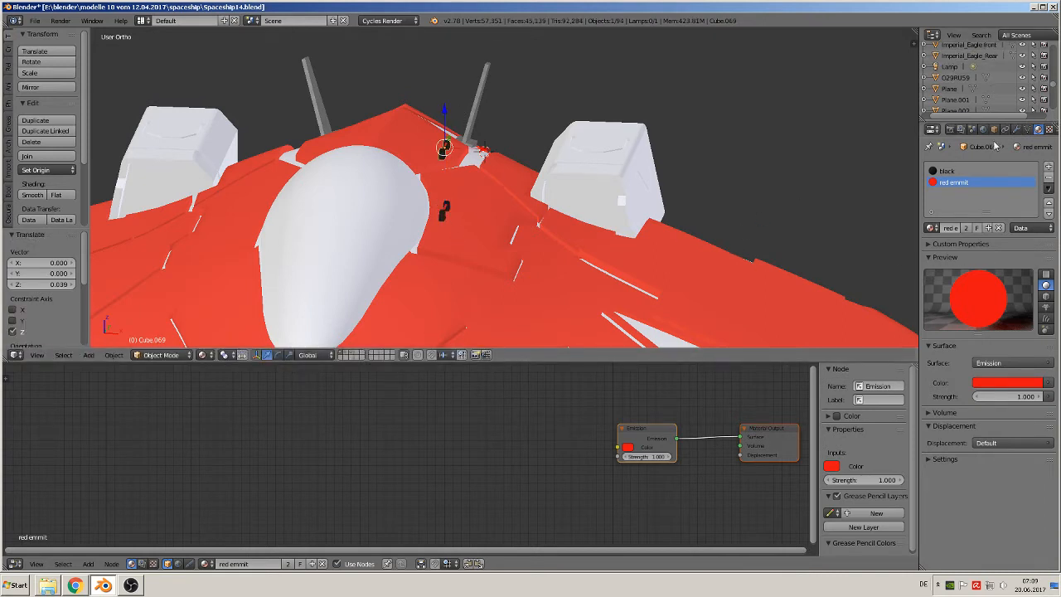
# Step: Add an Array modifier to the original bar on the hull
pyautogui.rightClick(447, 212)
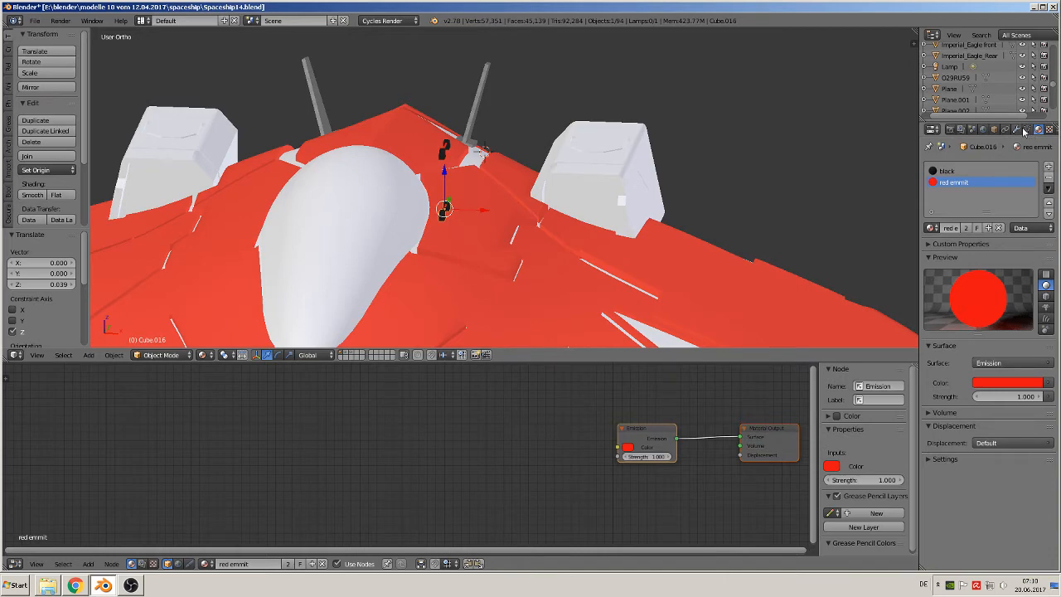
pyautogui.click(1017, 130)
pyautogui.click(981, 166)
pyautogui.click(868, 190)
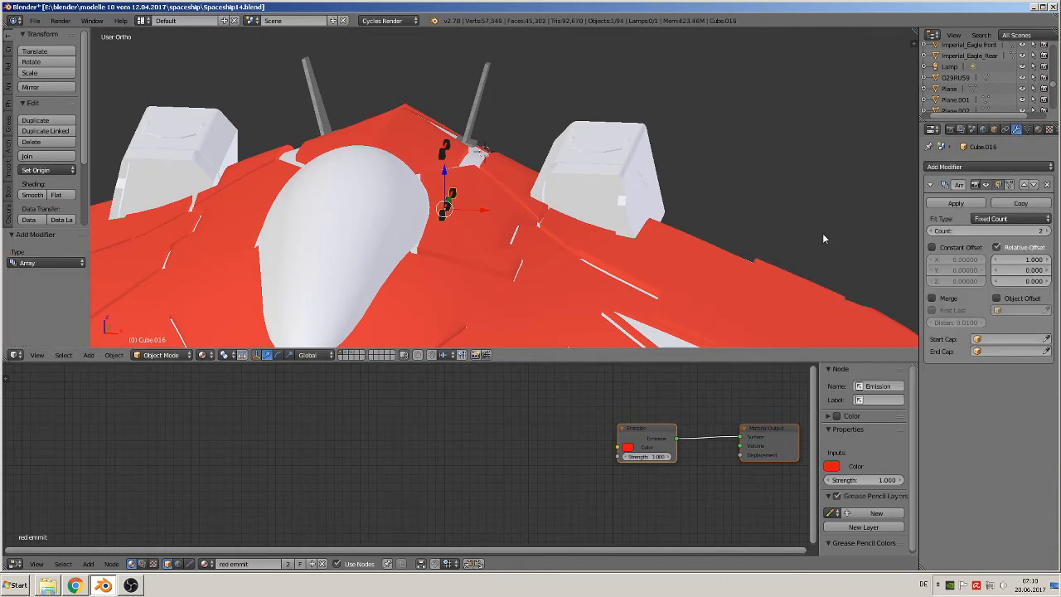
# Step: Set the array's relative offset to 0 in X and -2 in Y
pyautogui.click(1021, 260)
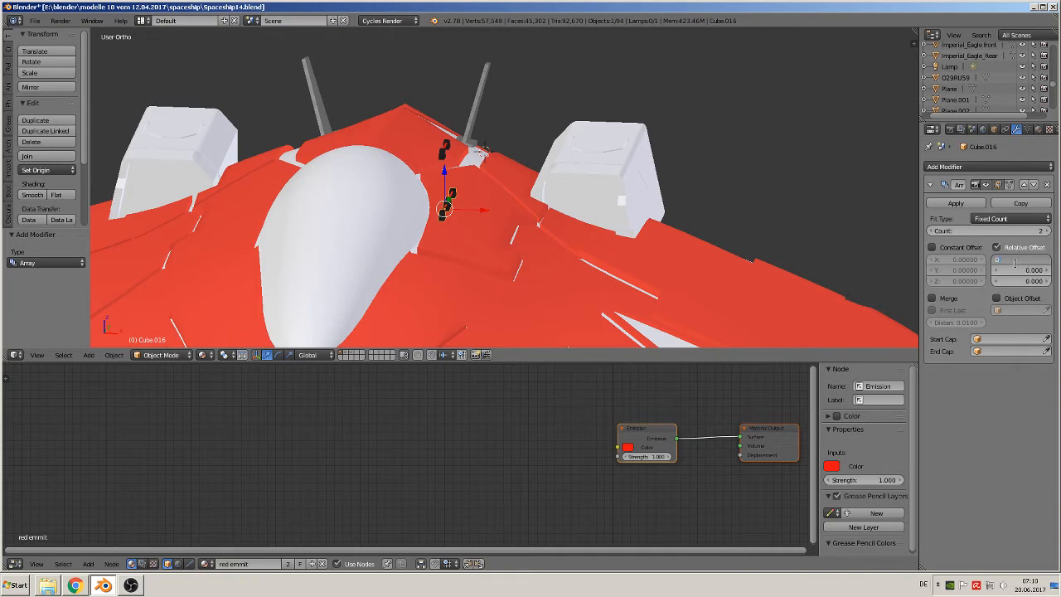
pyautogui.click(1018, 292)
pyautogui.click(1016, 271)
pyautogui.write('1')
pyautogui.click(1016, 293)
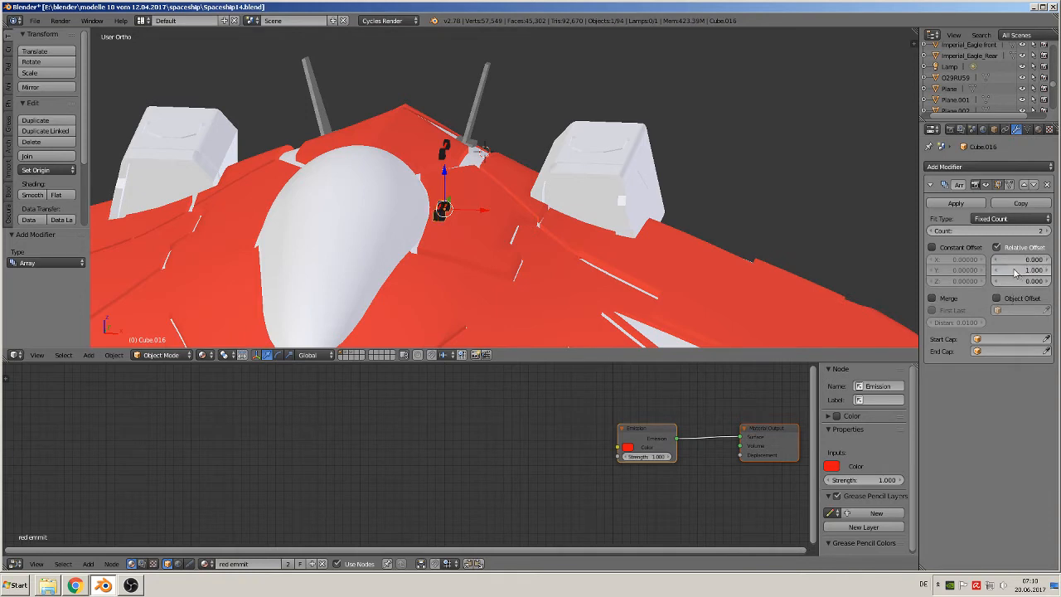
pyautogui.moveTo(1021, 270); pyautogui.dragTo(1046, 270)
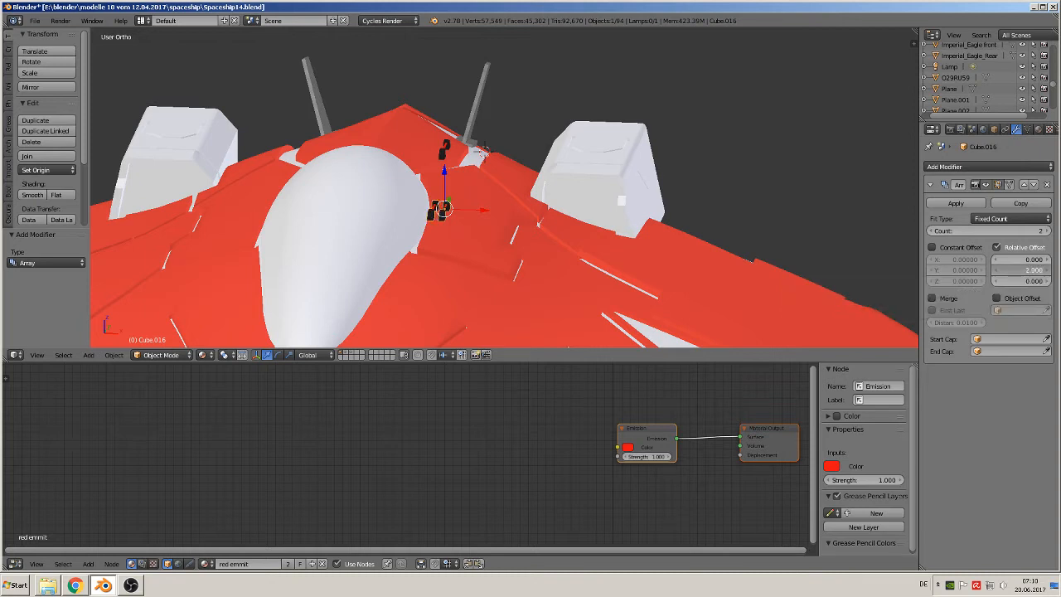
pyautogui.click(1002, 271)
pyautogui.press('Return')
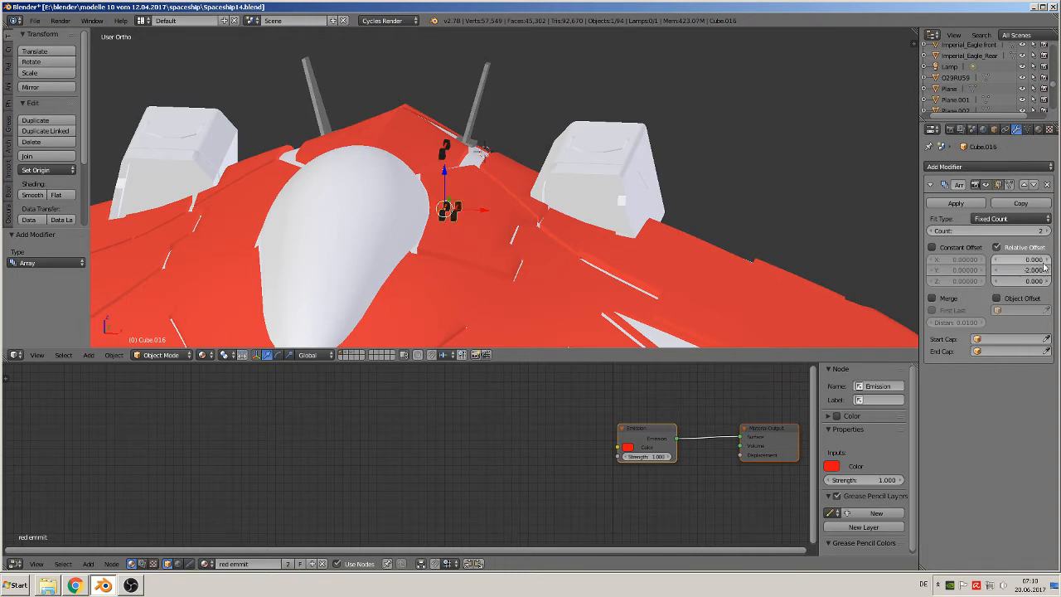
# Step: Set the array count to 3 and widen its relative Y offset to -3.4
pyautogui.click(1047, 231)
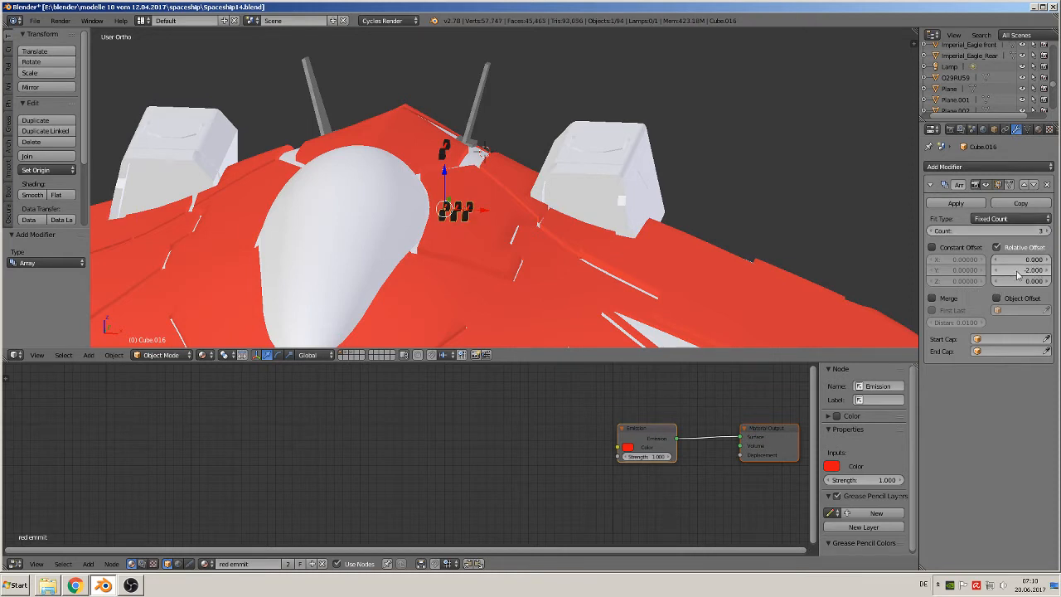
pyautogui.moveTo(1019, 275); pyautogui.dragTo(976, 275)
# Step: Delete the linked single-bar duplicate floating above the arrayed bars
pyautogui.moveTo(661, 280)
pyautogui.mouseDown(button='middle')
pyautogui.moveTo(682, 265)
pyautogui.moveTo(660, 265)
pyautogui.mouseUp(button='middle')
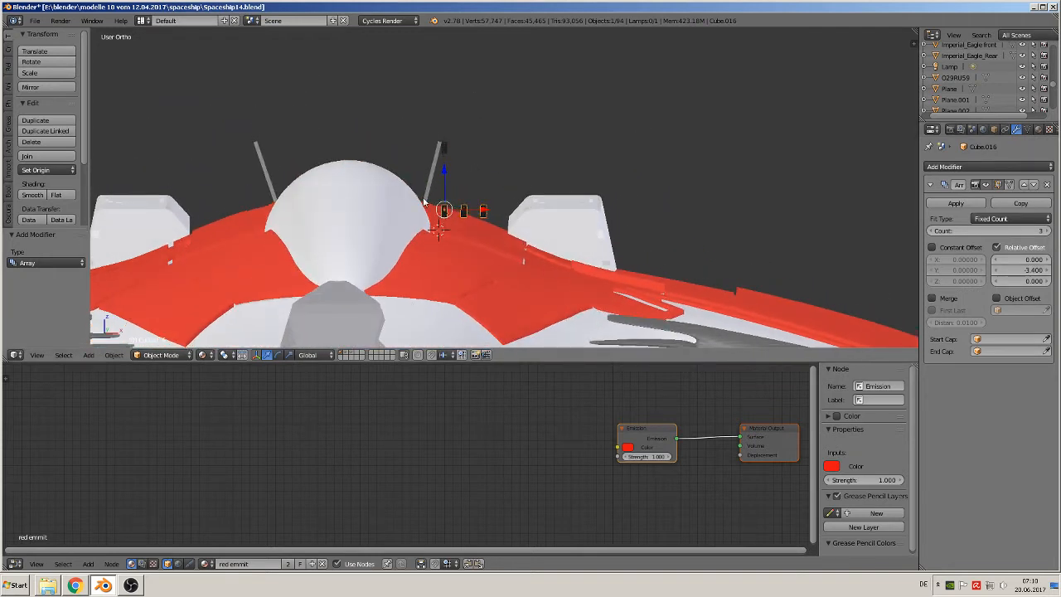
pyautogui.rightClick(443, 148)
pyautogui.press('x')
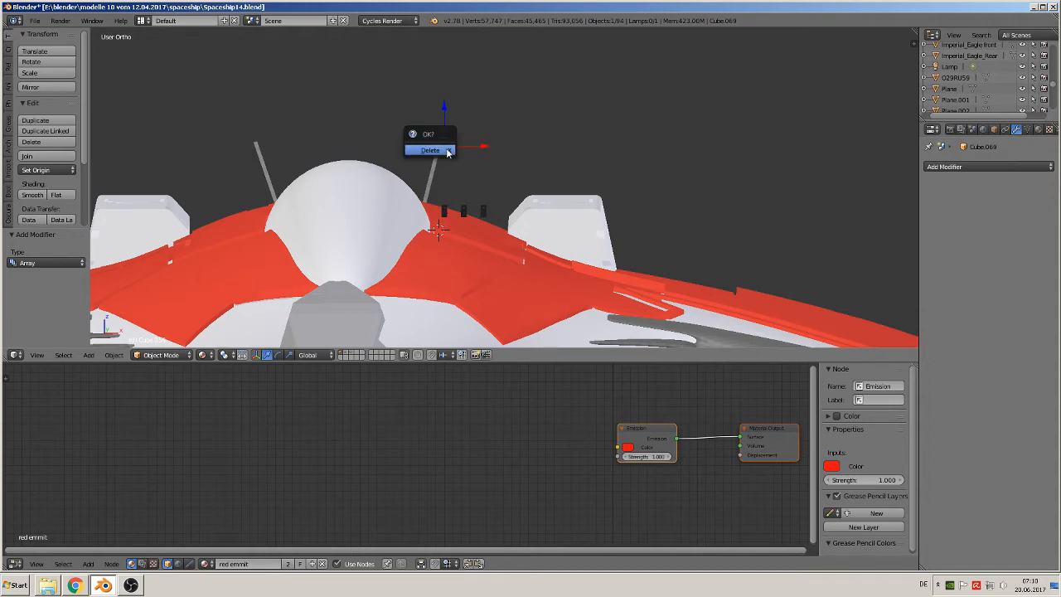
pyautogui.click(439, 150)
# Step: Duplicate the row of three bars and raise the copy about 0.028 in Z
pyautogui.rightClick(448, 212)
pyautogui.hotkey('shift', 'd')
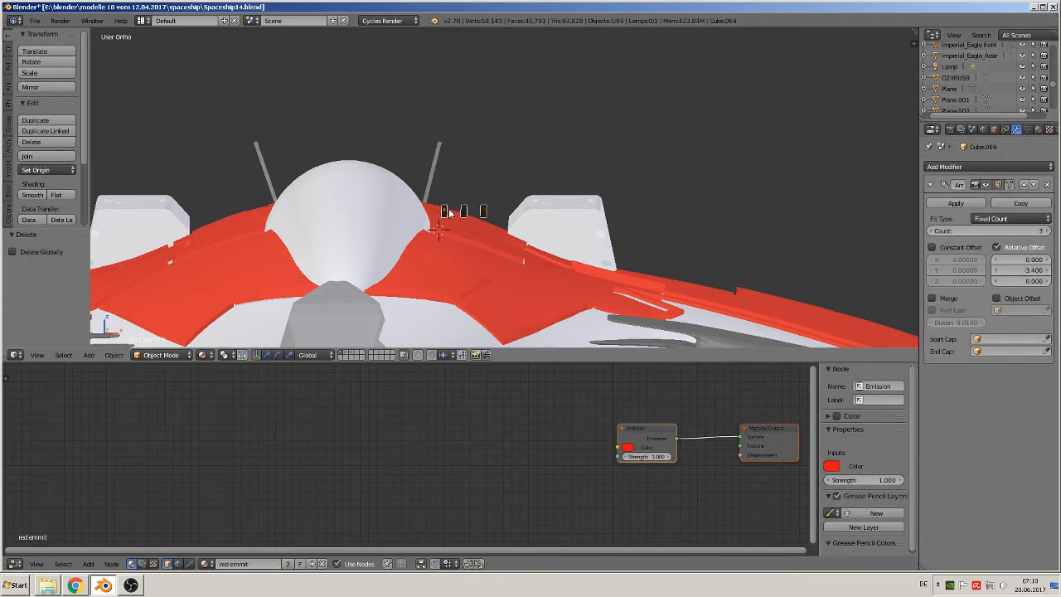
pyautogui.click(448, 211)
pyautogui.moveTo(444, 172); pyautogui.dragTo(446, 125)
# Step: Rotate the original bar row about 17.6° in the near-front view to follow the hull's slope
pyautogui.rightClick(443, 218)
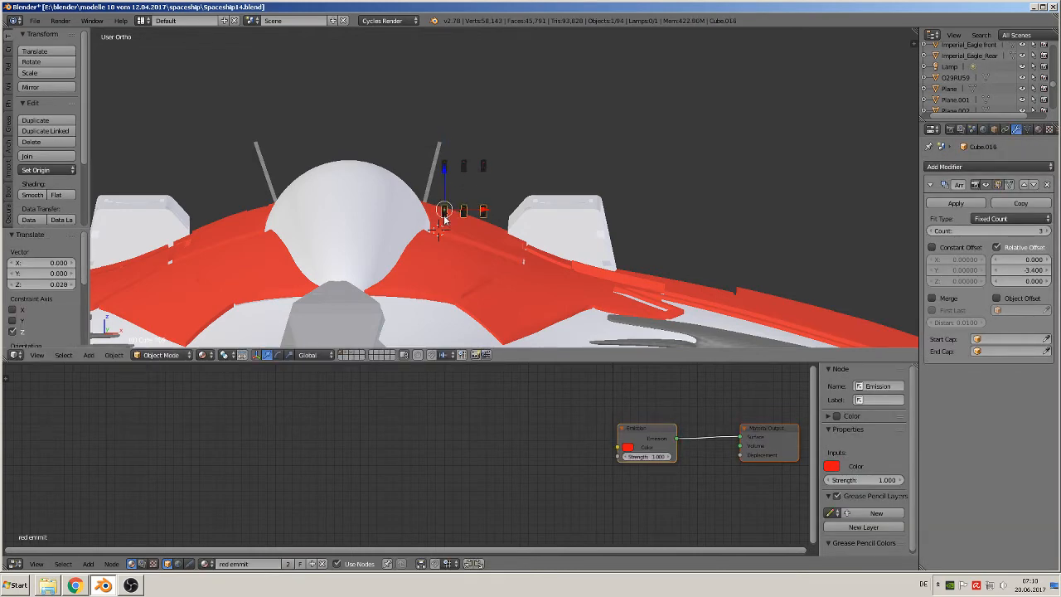
pyautogui.moveTo(443, 228); pyautogui.dragTo(456, 266, button='middle')
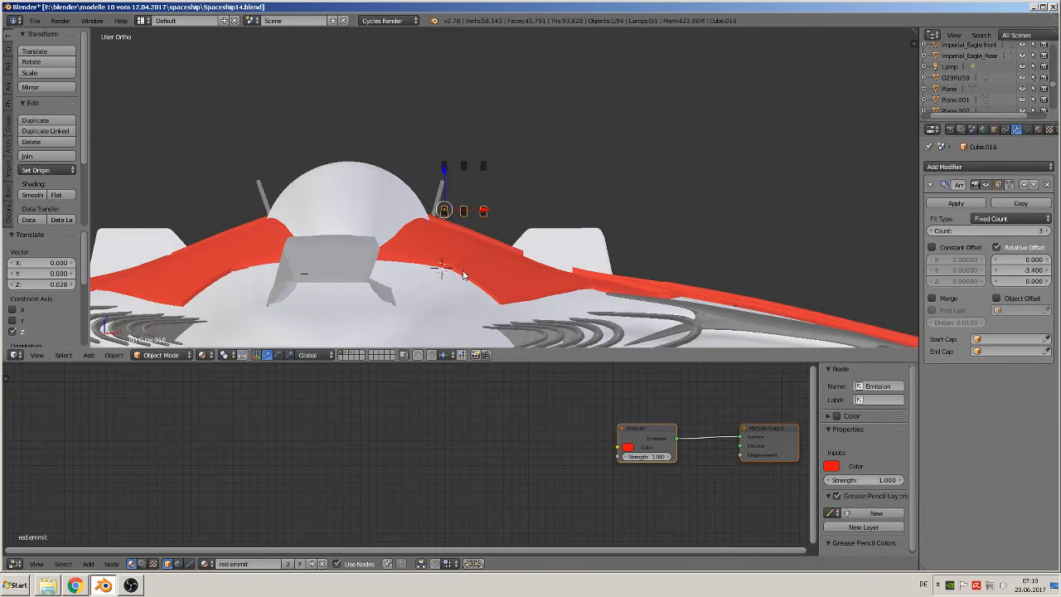
pyautogui.press('r')
pyautogui.click(443, 287)
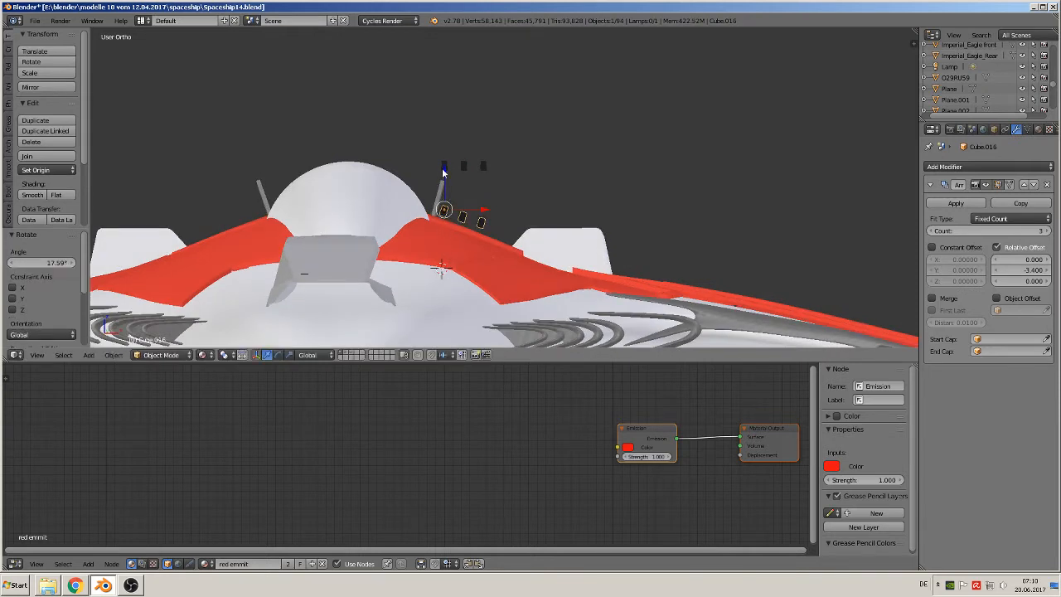
# Step: Lower the original bar row about 0.003 in Z and rotate it about 2.6° further against the hull
pyautogui.press('g')
pyautogui.press('z')
pyautogui.click(442, 175)
pyautogui.press('r')
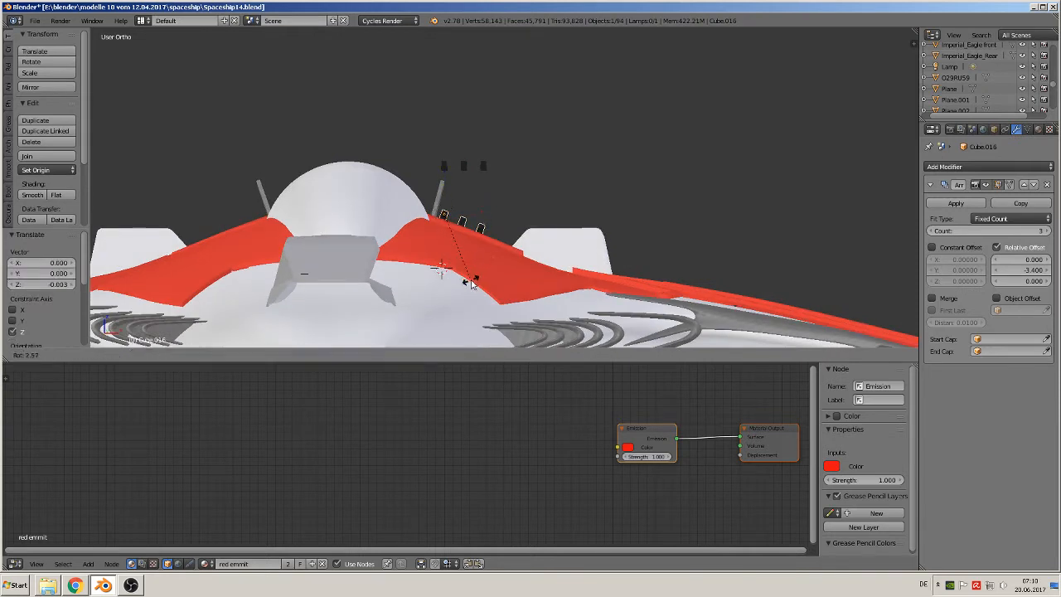
pyautogui.click(470, 284)
# Step: Move the duplicated bar row along X by about -0.127 and a further -0.013 to the canopy's opposite side
pyautogui.moveTo(470, 284); pyautogui.dragTo(464, 249, button='middle')
pyautogui.rightClick(468, 177)
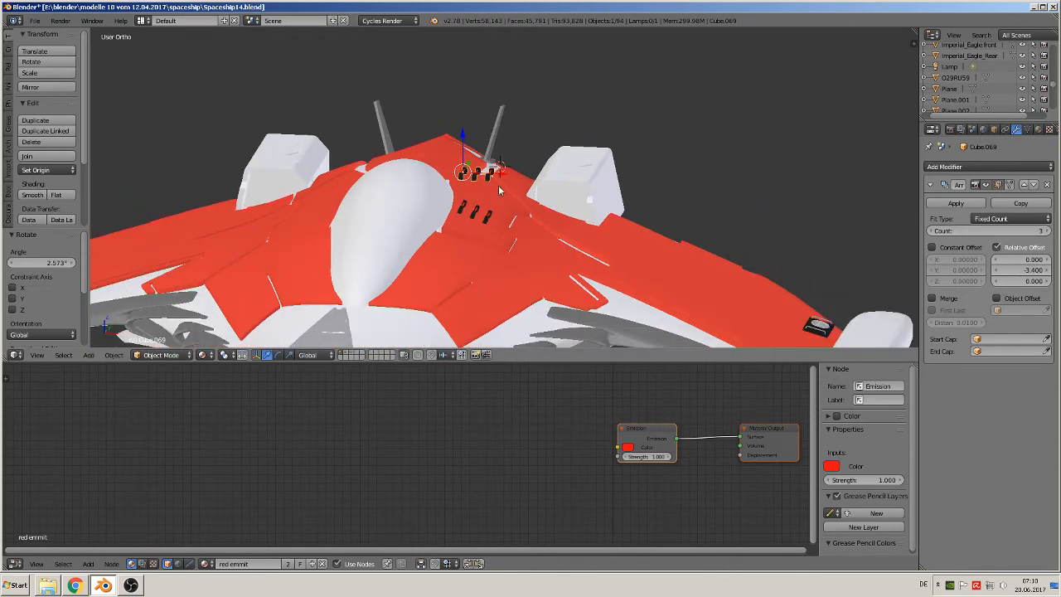
pyautogui.press('g')
pyautogui.press('x')
pyautogui.press('KP_7')
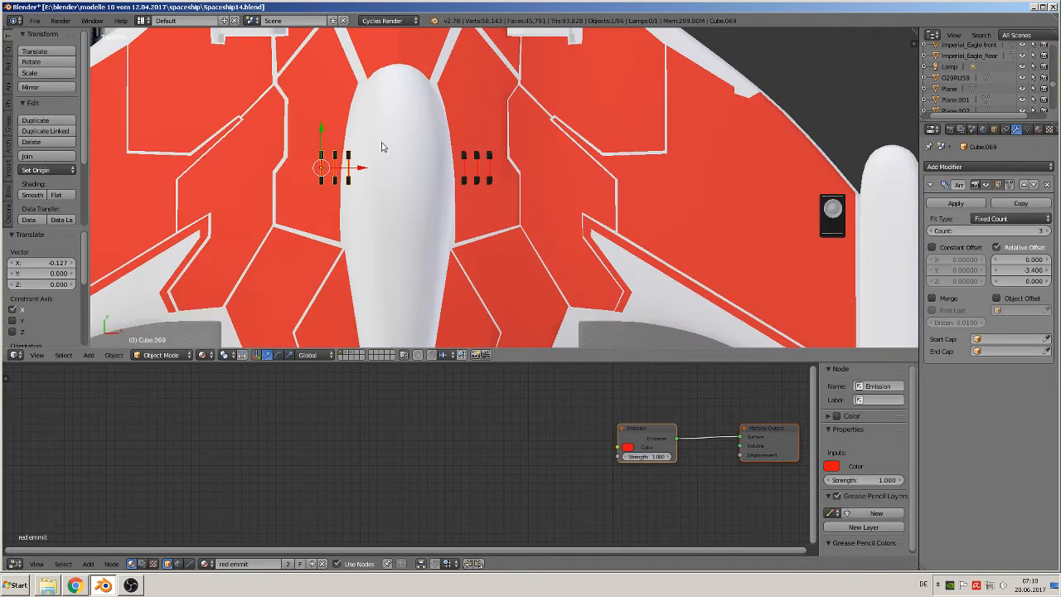
pyautogui.moveTo(361, 170); pyautogui.dragTo(340, 166)
# Step: Lower the duplicated bar row about 0.038 in Z, rotate it about -19.8° to match the hull's slope, and deselect it
pyautogui.moveTo(340, 166); pyautogui.dragTo(316, 118, button='middle')
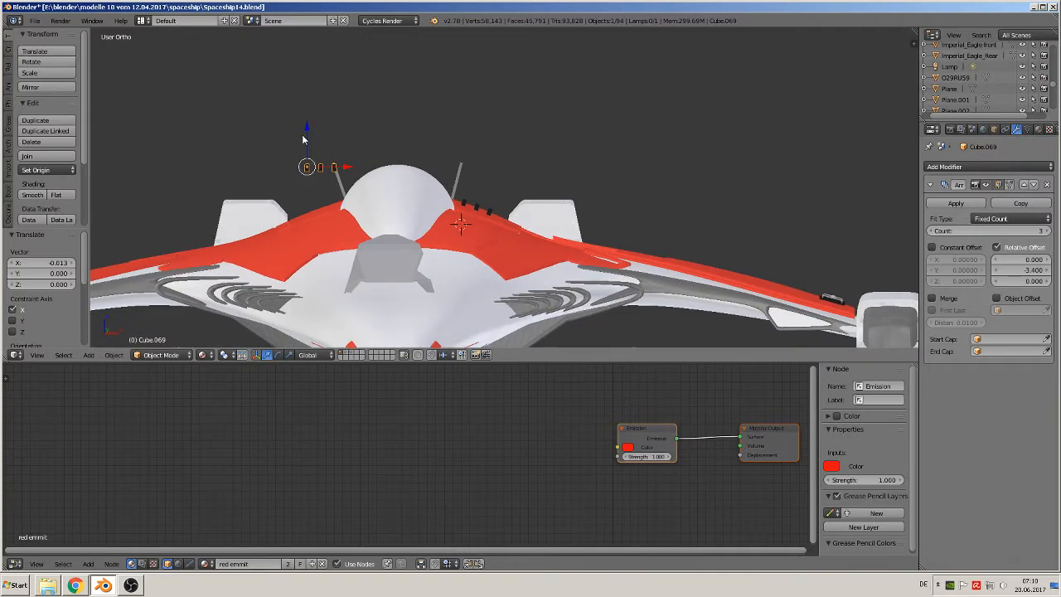
pyautogui.moveTo(305, 141); pyautogui.dragTo(312, 202)
pyautogui.press('r')
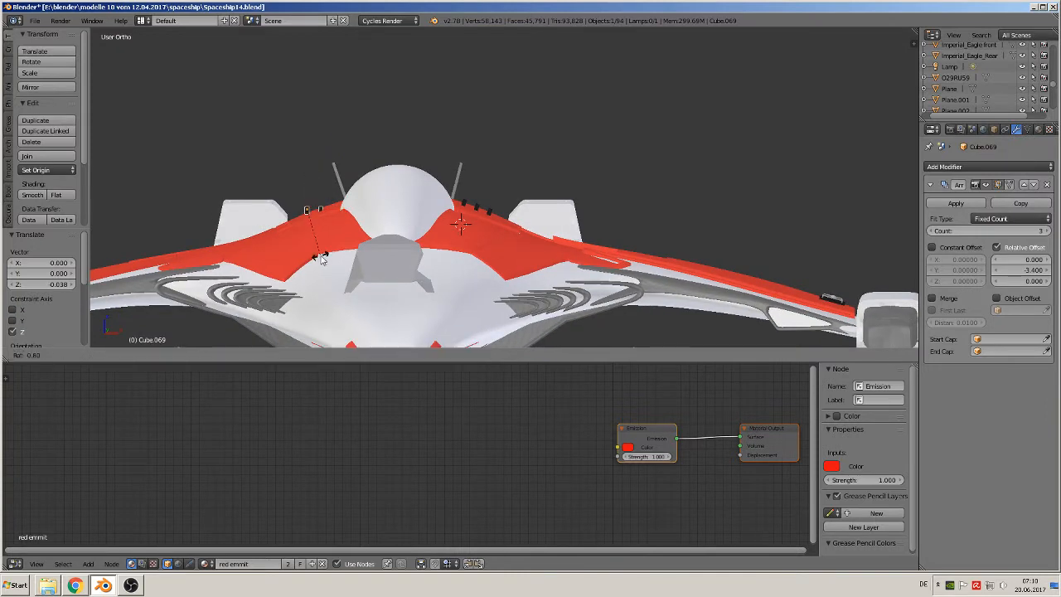
pyautogui.click(305, 206)
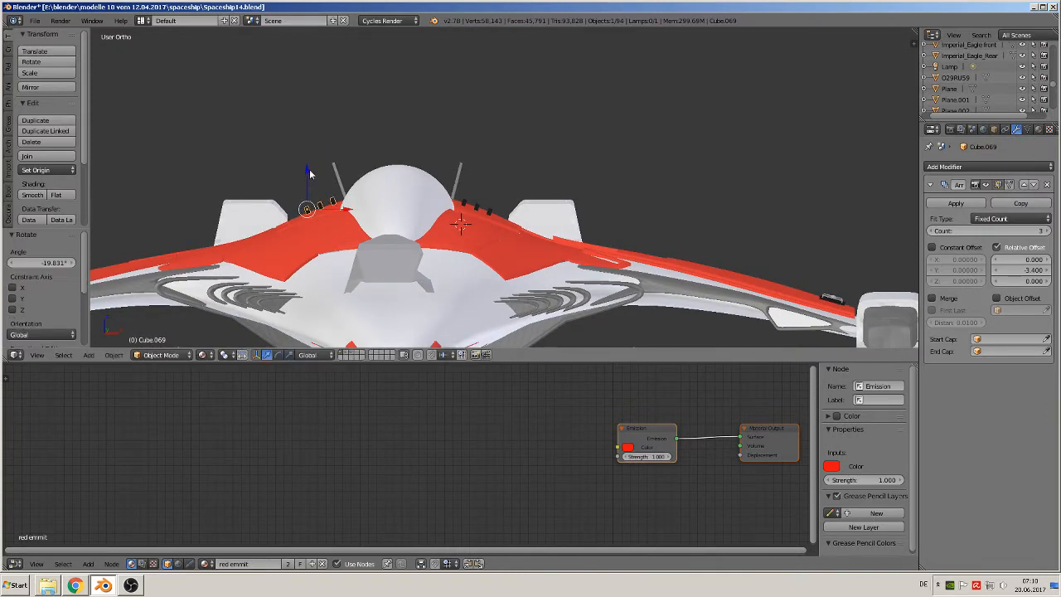
pyautogui.moveTo(309, 173); pyautogui.dragTo(309, 172)
pyautogui.scroll(-2, 386, 236)
pyautogui.press('a')
# Step: Examine the spaceship reference images for further hull details and dark markings
pyautogui.moveTo(386, 236); pyautogui.dragTo(334, 280, button='middle')
pyautogui.scroll(-4, 415, 277)
pyautogui.moveTo(475, 295); pyautogui.dragTo(577, 239, button='middle')
pyautogui.moveTo(504, 305); pyautogui.dragTo(686, 211, button='middle')
pyautogui.keyDown('shift'); pyautogui.moveTo(805, 73); pyautogui.dragTo(334, 172, button='middle'); pyautogui.keyUp('shift')
pyautogui.scroll(3, 390, 133)
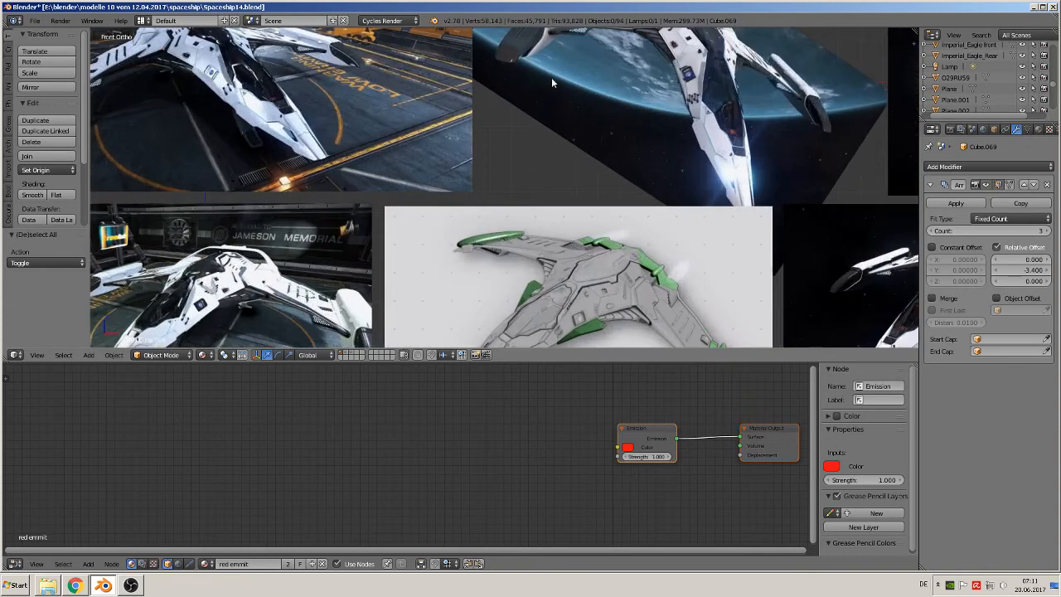
pyautogui.keyDown('shift'); pyautogui.moveTo(552, 77); pyautogui.dragTo(763, 196, button='middle'); pyautogui.keyUp('shift')
pyautogui.scroll(3, 481, 177)
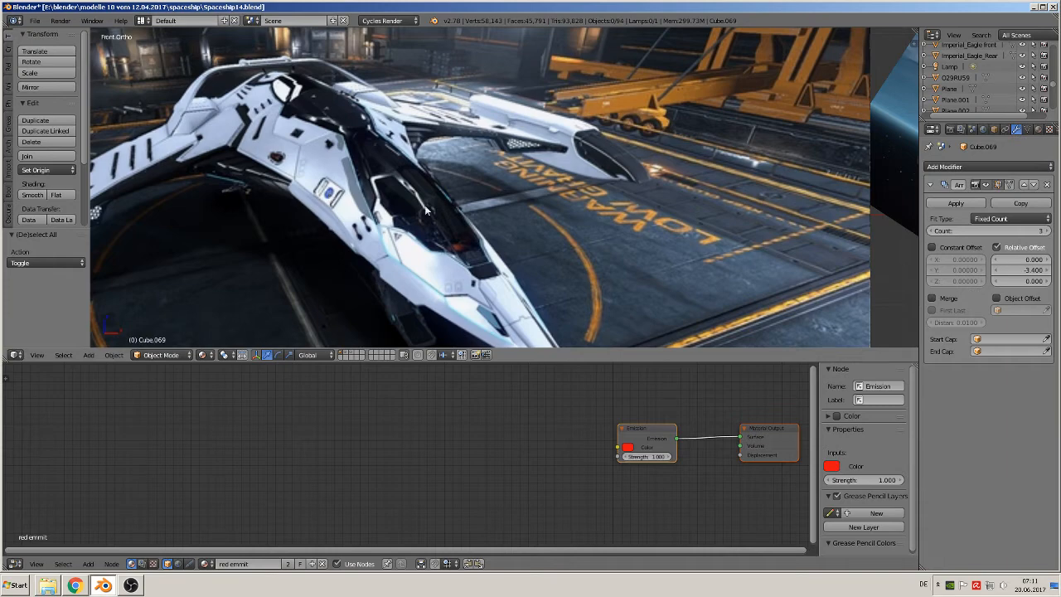
pyautogui.scroll(-6, 384, 233)
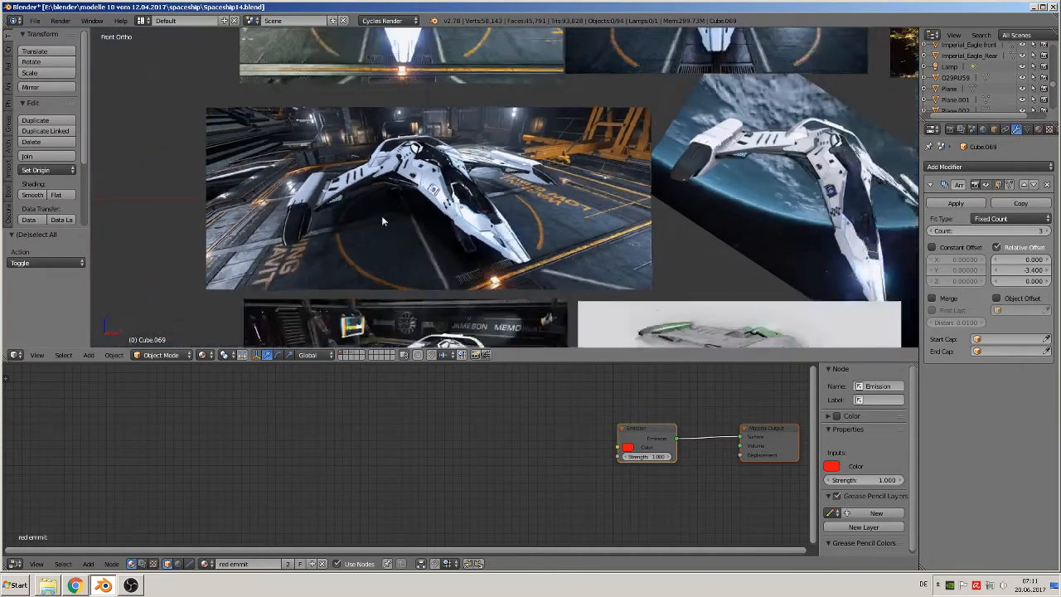
# Step: Inspect the spaceship model and its detached parts from several sides
pyautogui.moveTo(384, 231); pyautogui.dragTo(564, 221, button='middle')
pyautogui.scroll(6, 564, 222)
pyautogui.keyDown('shift'); pyautogui.moveTo(603, 303); pyautogui.dragTo(556, 85, button='middle'); pyautogui.keyUp('shift')
pyautogui.scroll(4, 559, 123)
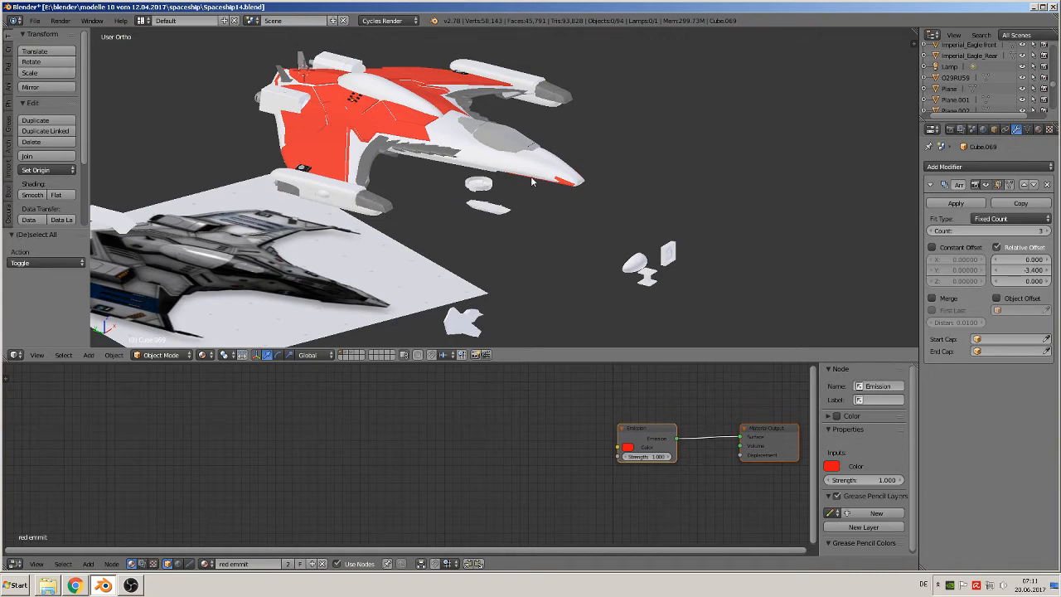
pyautogui.moveTo(533, 182); pyautogui.dragTo(433, 139, button='middle')
pyautogui.moveTo(334, 100); pyautogui.dragTo(463, 131, button='middle')
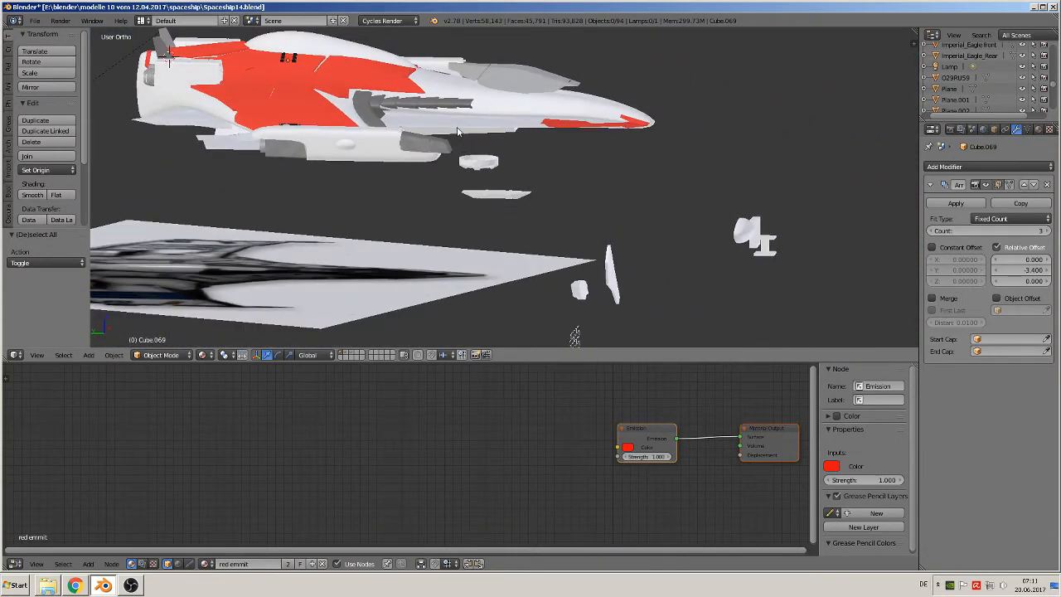
pyautogui.moveTo(423, 83); pyautogui.dragTo(329, 141, button='middle')
# Step: In front view, select the white panel inside the wing's grey frame and lower it about 0.043 in Z
pyautogui.press('KP_1')
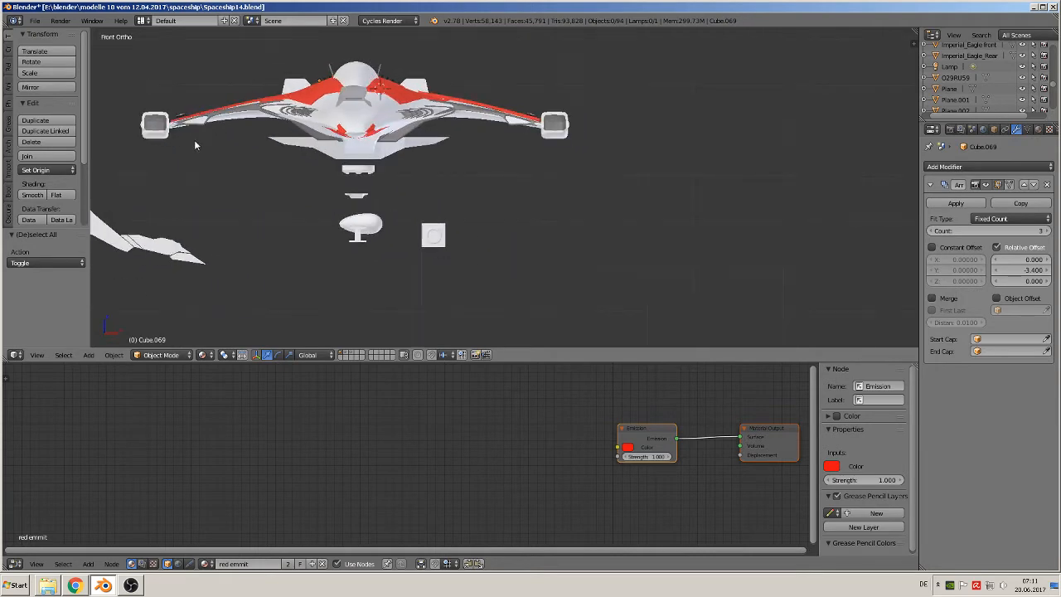
pyautogui.keyDown('shift'); pyautogui.moveTo(194, 139); pyautogui.dragTo(399, 181, button='middle'); pyautogui.keyUp('shift')
pyautogui.scroll(7, 399, 182)
pyautogui.keyDown('shift'); pyautogui.moveTo(170, 152); pyautogui.dragTo(630, 147, button='middle'); pyautogui.keyUp('shift')
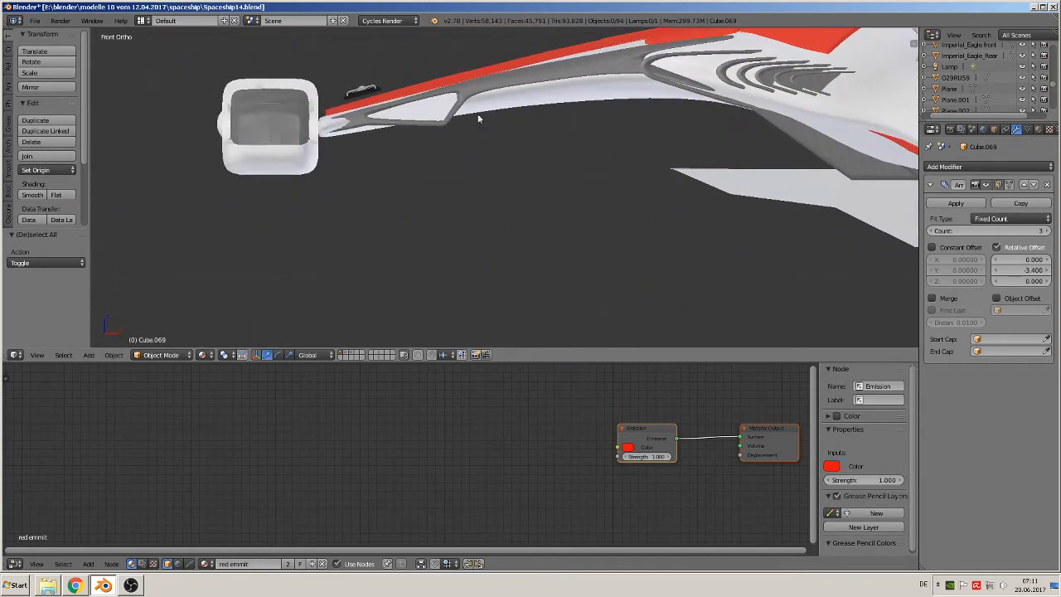
pyautogui.rightClick(407, 109)
pyautogui.rightClick(434, 114)
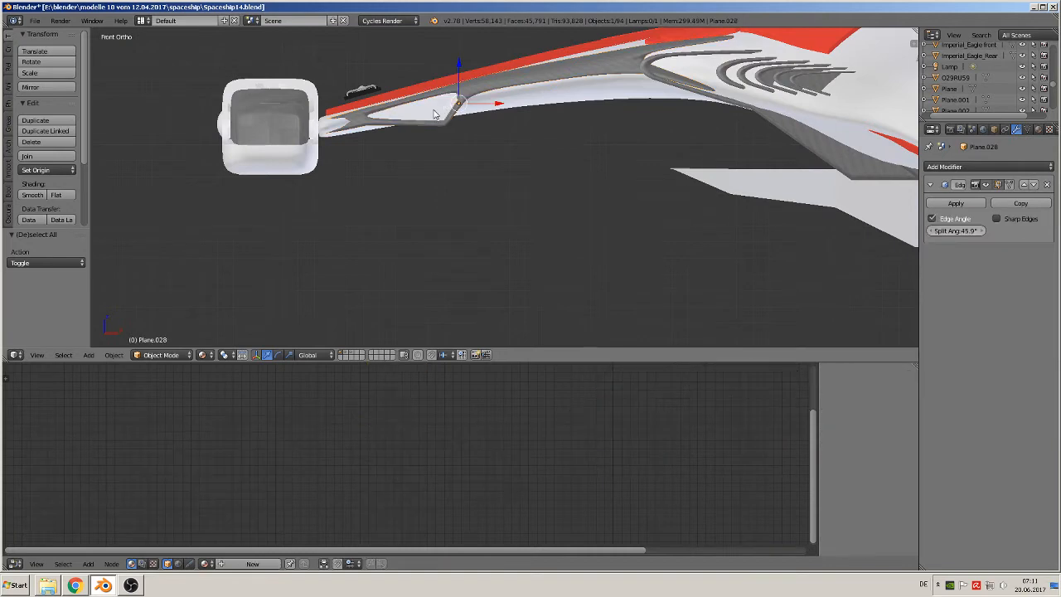
pyautogui.moveTo(464, 64); pyautogui.dragTo(459, 137)
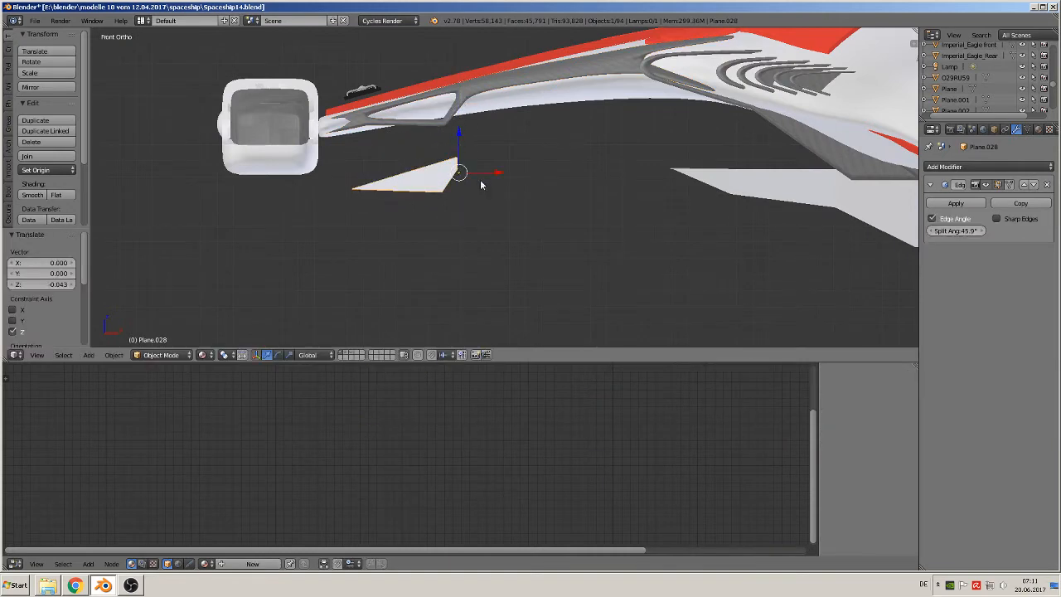
pyautogui.scroll(-1, 485, 208)
pyautogui.keyDown('shift'); pyautogui.moveTo(488, 225); pyautogui.dragTo(498, 194, button='middle'); pyautogui.keyUp('shift')
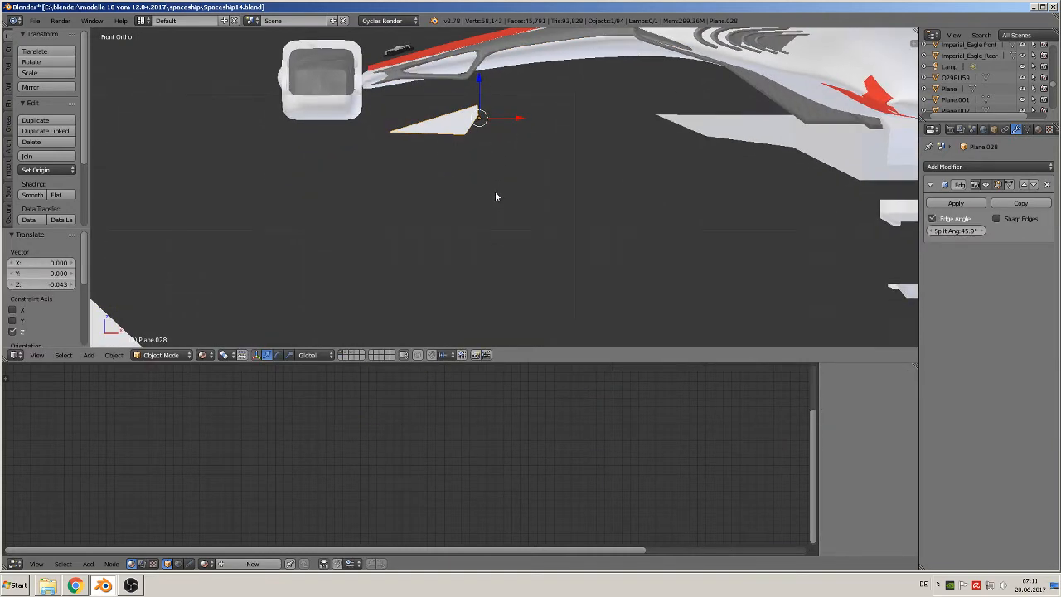
# Step: Duplicate the selected white wing panel and lower the copy about 0.071 in Z
pyautogui.hotkey('shift', 'd')
pyautogui.rightClick(495, 196)
pyautogui.moveTo(482, 81); pyautogui.dragTo(491, 178)
# Step: Duplicate the hexagon grid and shift the copy about 0.405 in X and 0.190 in Z, towards the lower wing panel copy
pyautogui.keyDown('shift'); pyautogui.moveTo(539, 257); pyautogui.dragTo(622, 126, button='middle'); pyautogui.keyUp('shift')
pyautogui.scroll(-5, 622, 127)
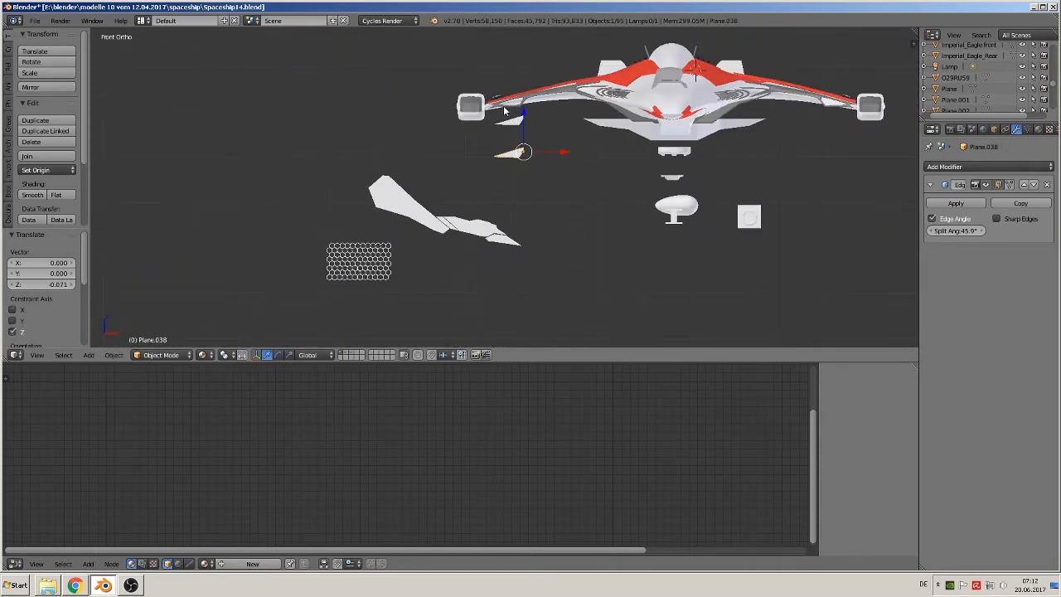
pyautogui.rightClick(374, 267)
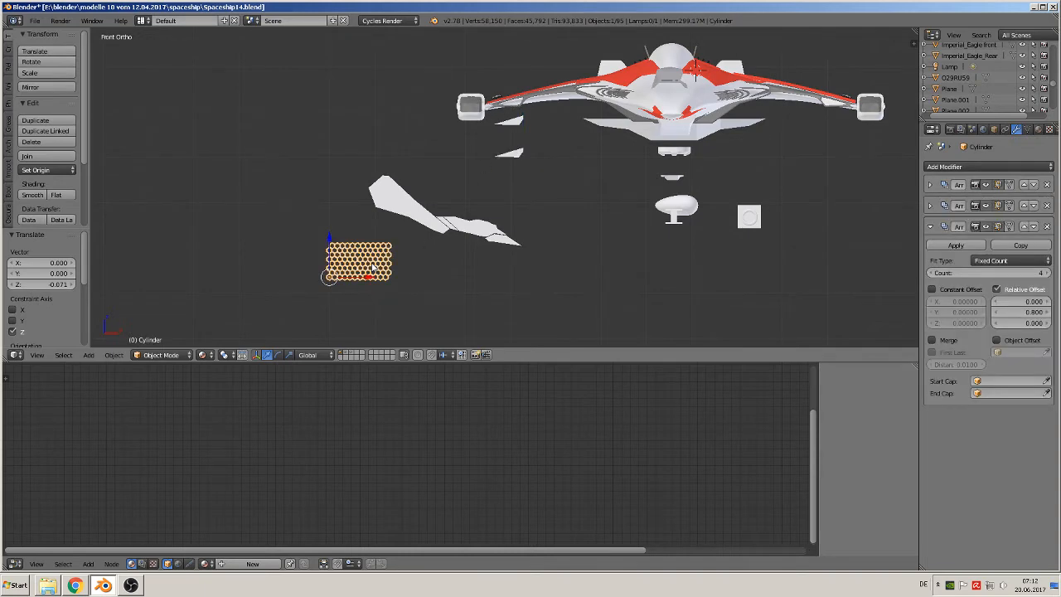
pyautogui.hotkey('shift', 'd')
pyautogui.click(556, 177)
# Step: Scale down the copied hexagon grid and move it about -0.030 in X and 0.070 in Z, over the lower wing panel copy
pyautogui.scroll(7, 602, 198)
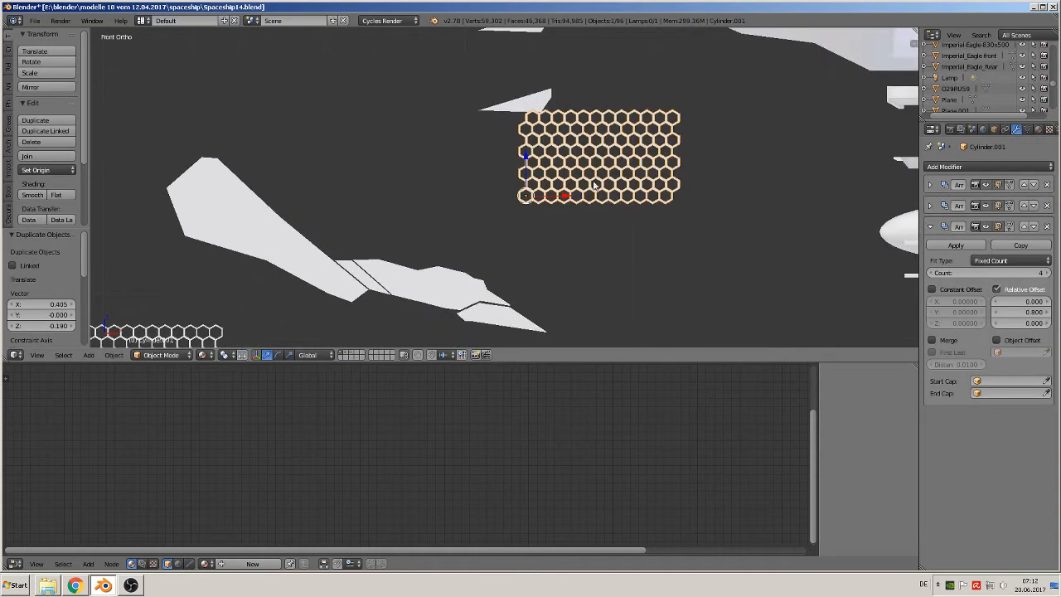
pyautogui.keyDown('shift'); pyautogui.moveTo(603, 198); pyautogui.dragTo(520, 267, button='middle'); pyautogui.keyUp('shift')
pyautogui.press('s')
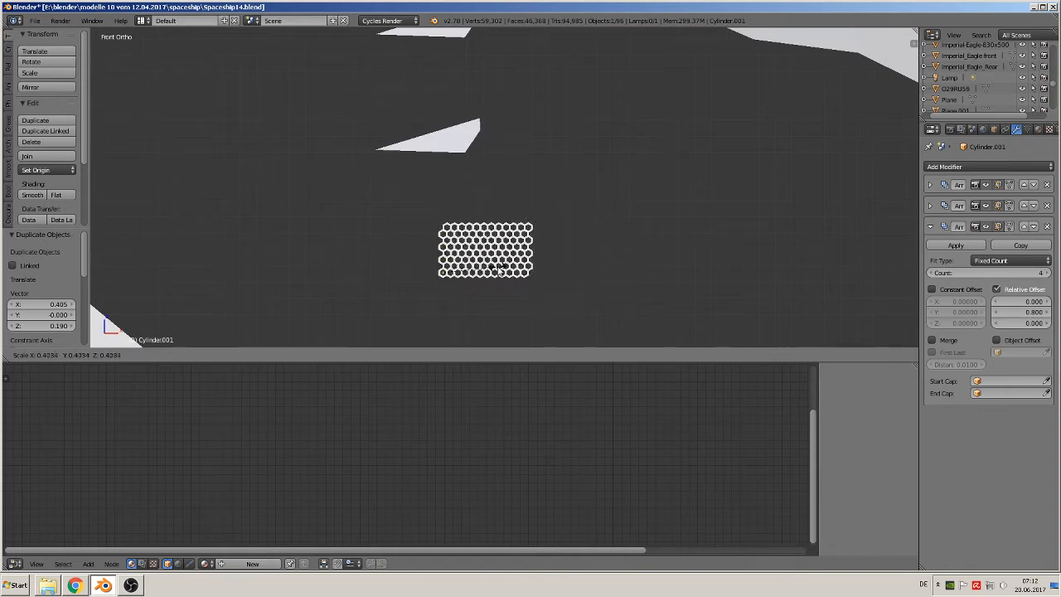
pyautogui.click(493, 274)
pyautogui.press('g')
pyautogui.click(446, 145)
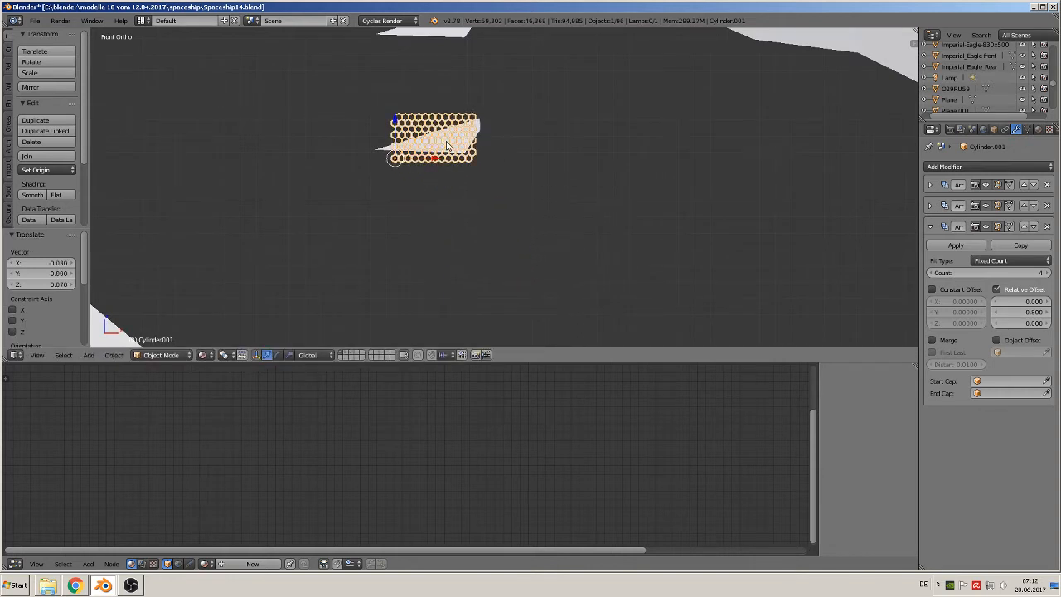
# Step: Set the third array modifier's count to 5 on the copied hexagon grid, leaving the second array's count at 2
pyautogui.keyDown('shift'); pyautogui.moveTo(531, 206); pyautogui.dragTo(546, 242, button='middle'); pyautogui.keyUp('shift')
pyautogui.scroll(4, 545, 248)
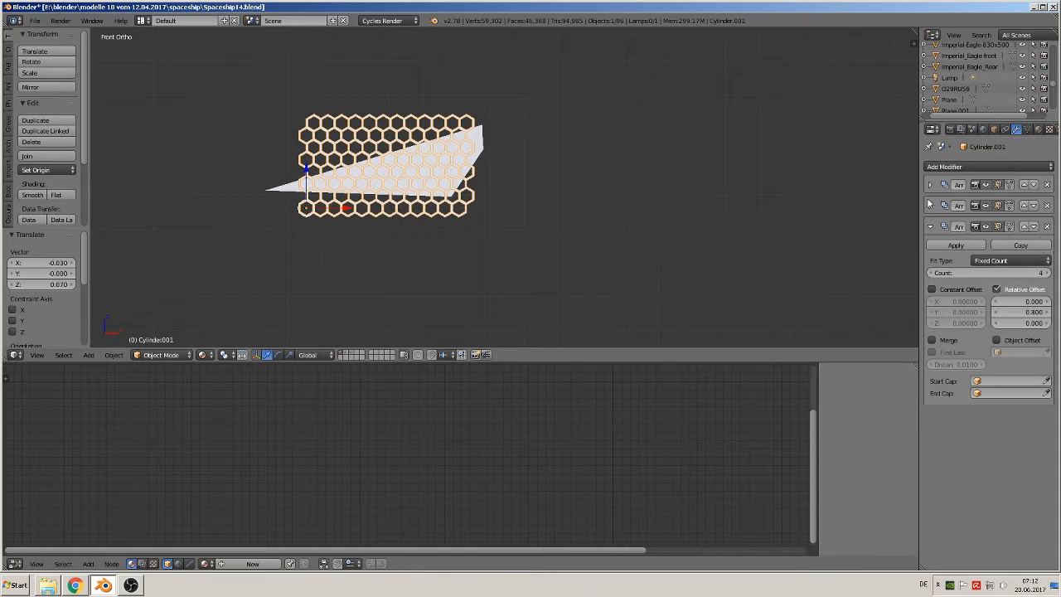
pyautogui.click(930, 206)
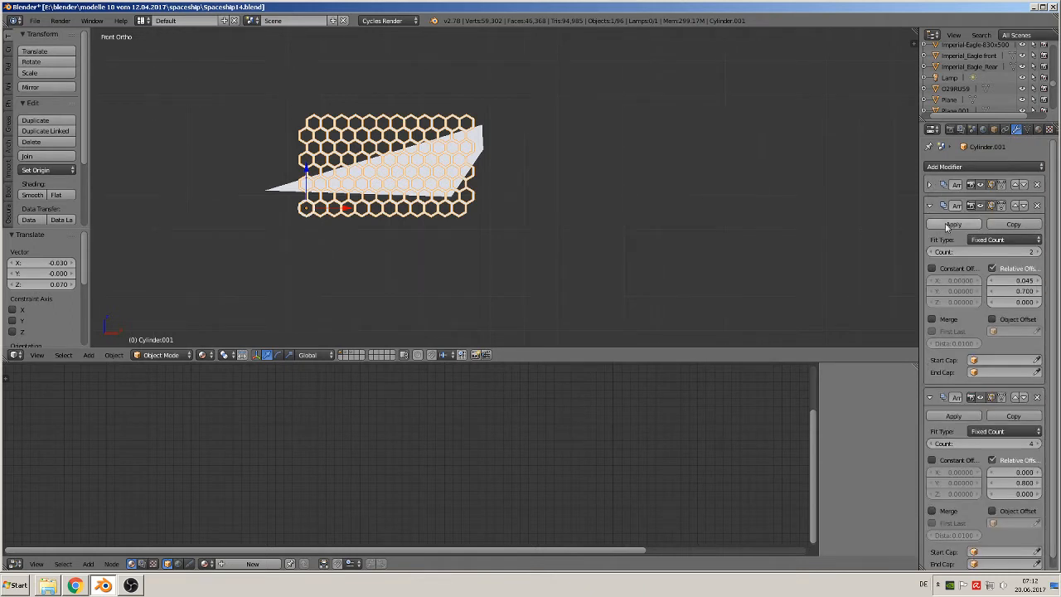
pyautogui.click(1036, 444)
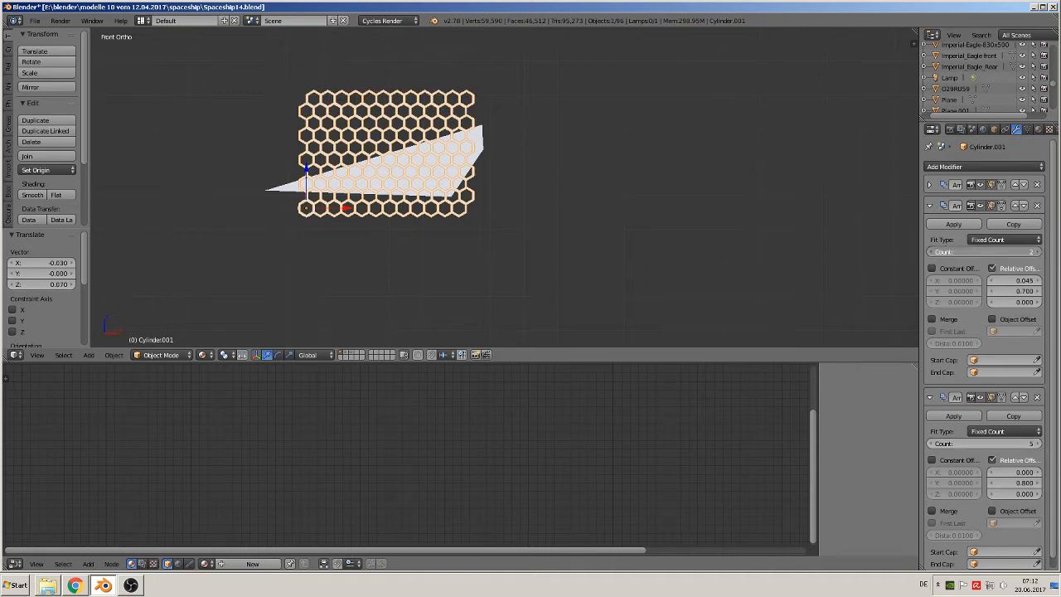
pyautogui.click(1037, 252)
pyautogui.click(933, 252)
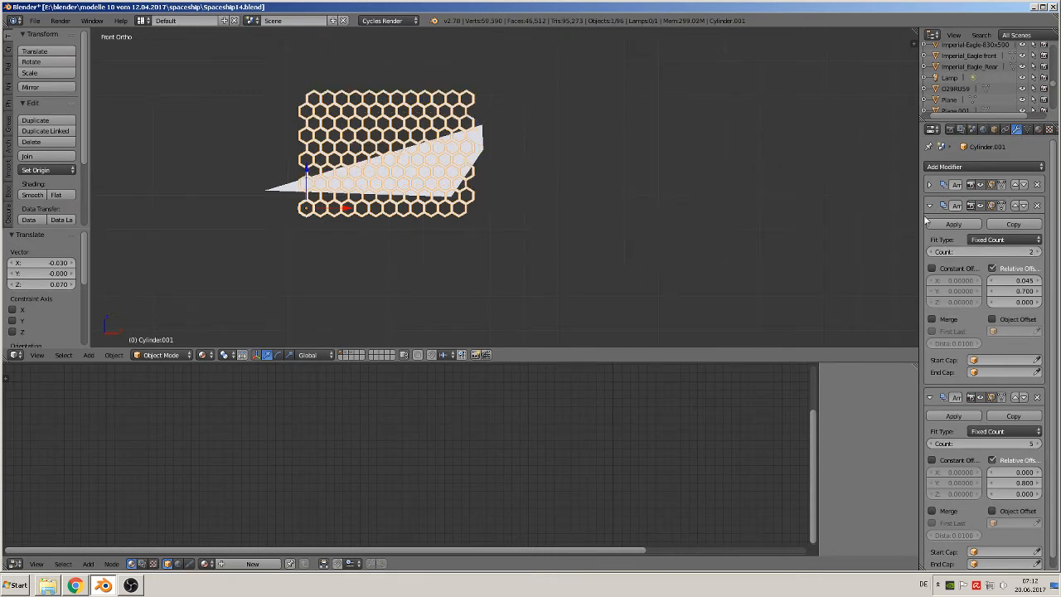
# Step: Set the first array modifier's count to 13 so the hexagon grid extends past the panel's wide end
pyautogui.click(929, 185)
pyautogui.click(1039, 231)
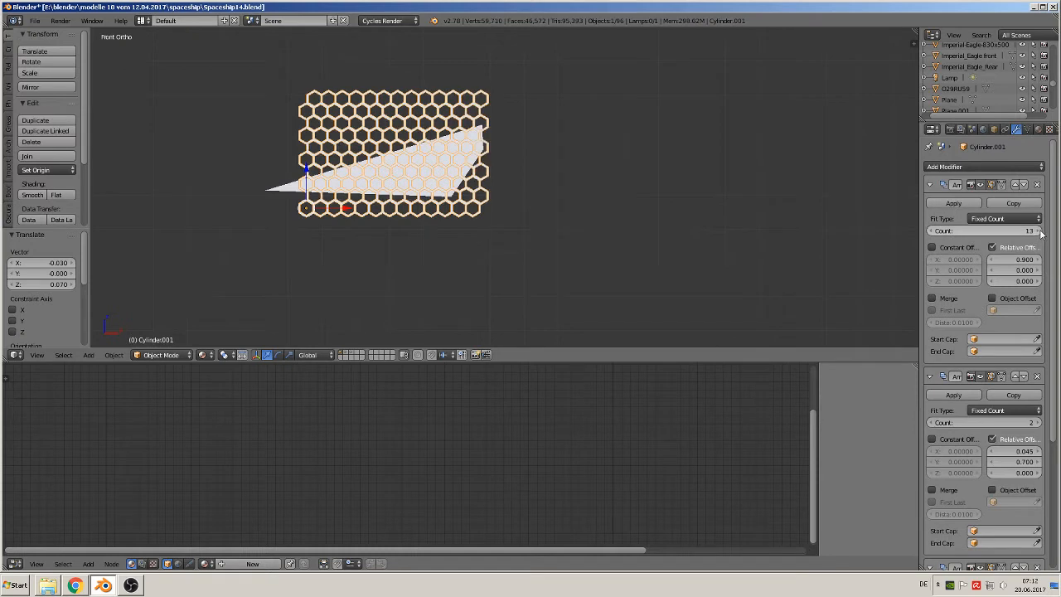
pyautogui.click(1039, 232)
pyautogui.click(1040, 232)
pyautogui.click(1040, 232)
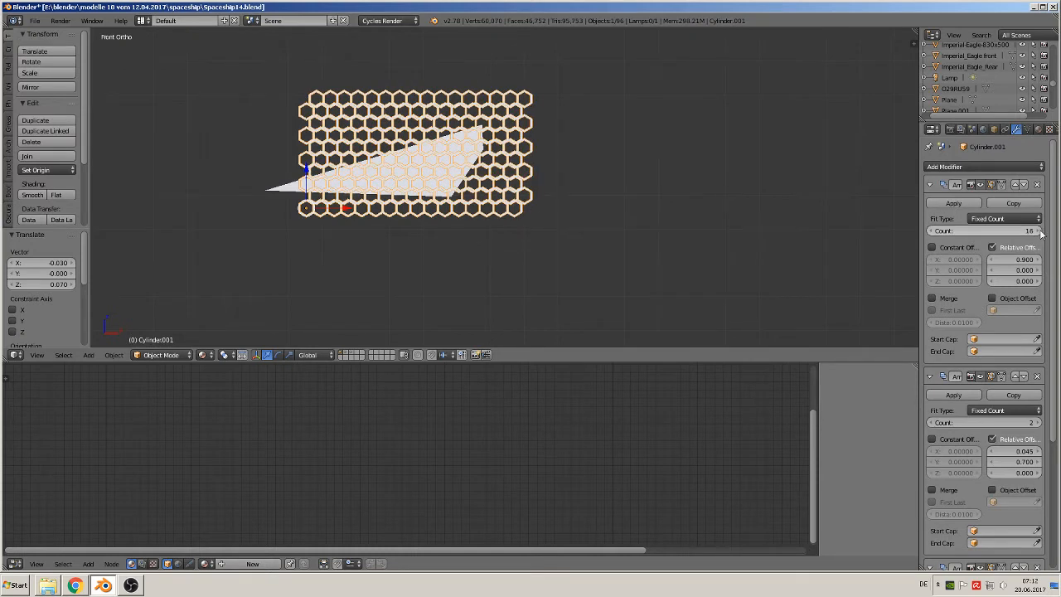
pyautogui.click(932, 232)
pyautogui.click(932, 232)
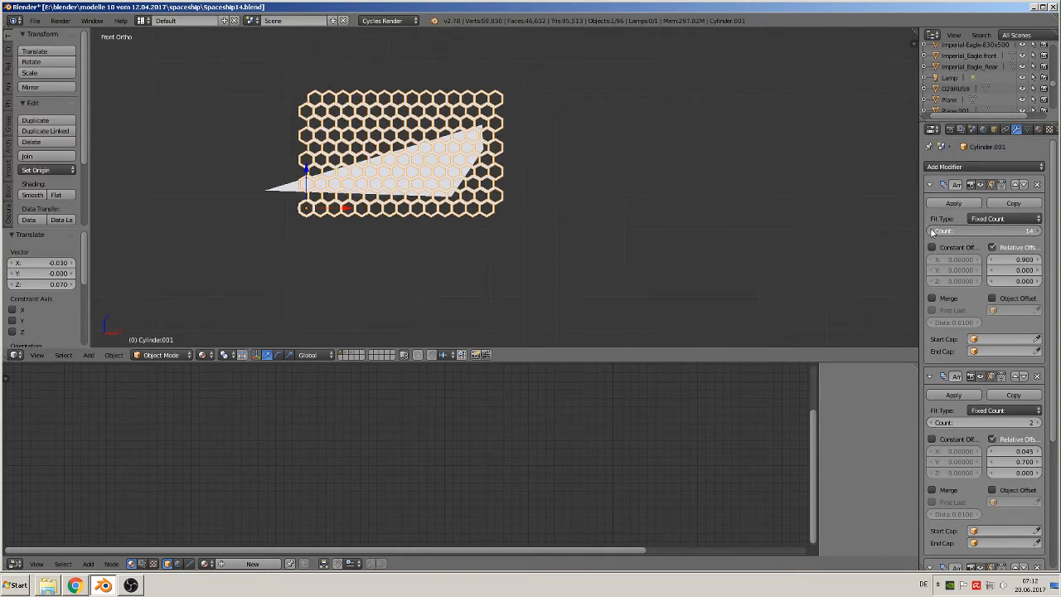
pyautogui.click(932, 232)
# Step: Set the third array modifier's count to 6 to add more hexagon rows
pyautogui.scroll(-2, 678, 242)
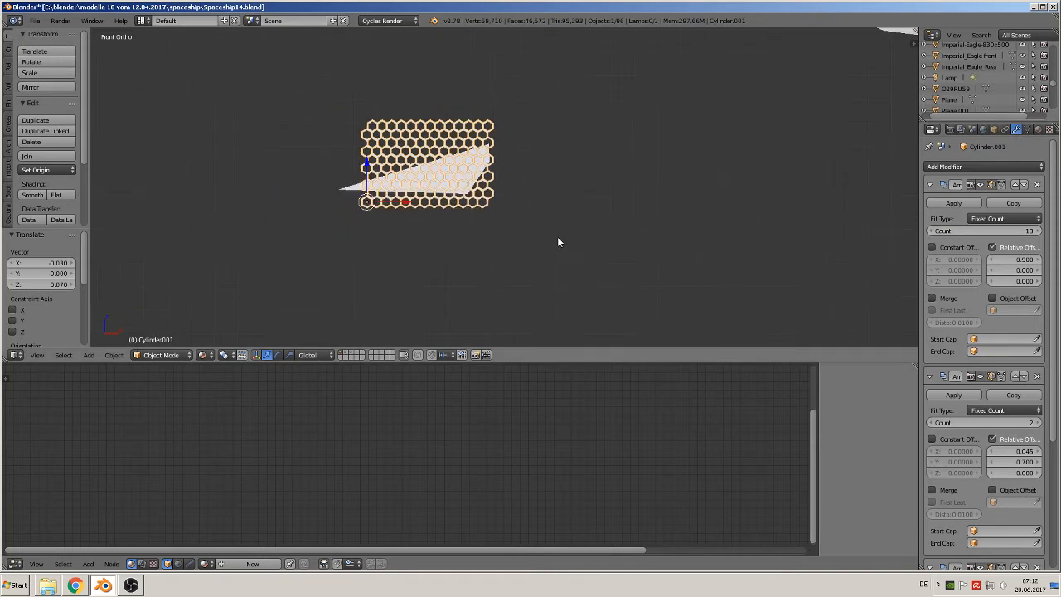
pyautogui.scroll(-5, 995, 415)
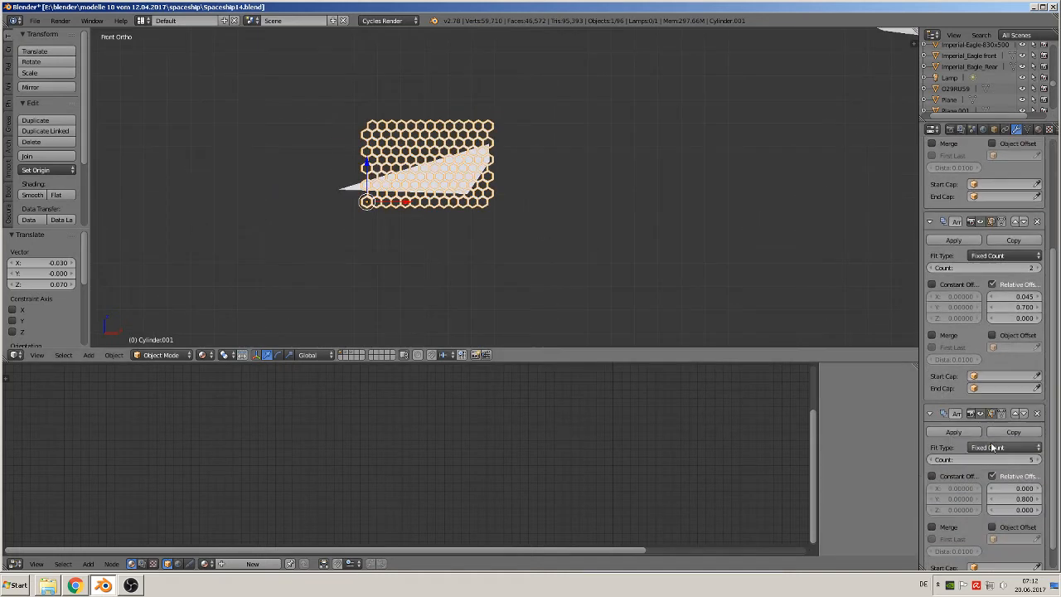
pyautogui.click(1037, 433)
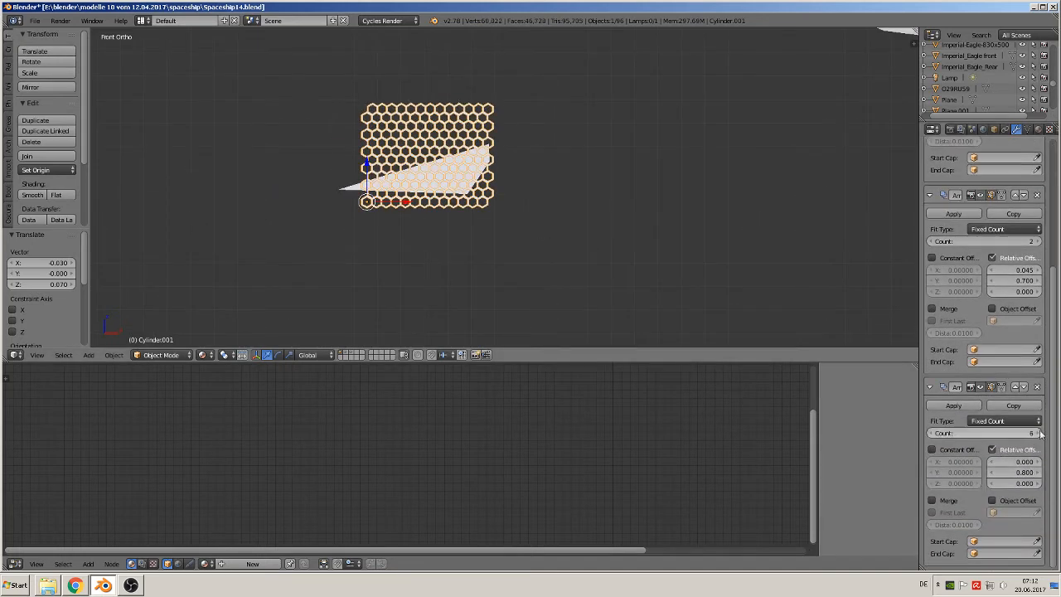
# Step: Fit the hexagon grid around the wing panel with small moves down and towards the pointed end, scaling it by about 1.093 and 1.027
pyautogui.press('g')
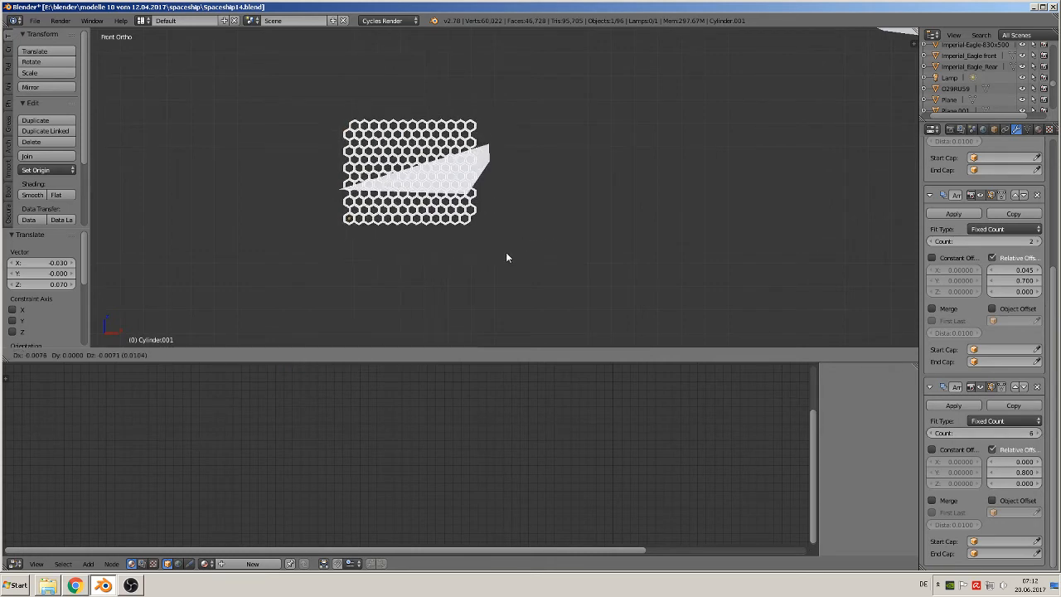
pyautogui.click(513, 253)
pyautogui.press('s')
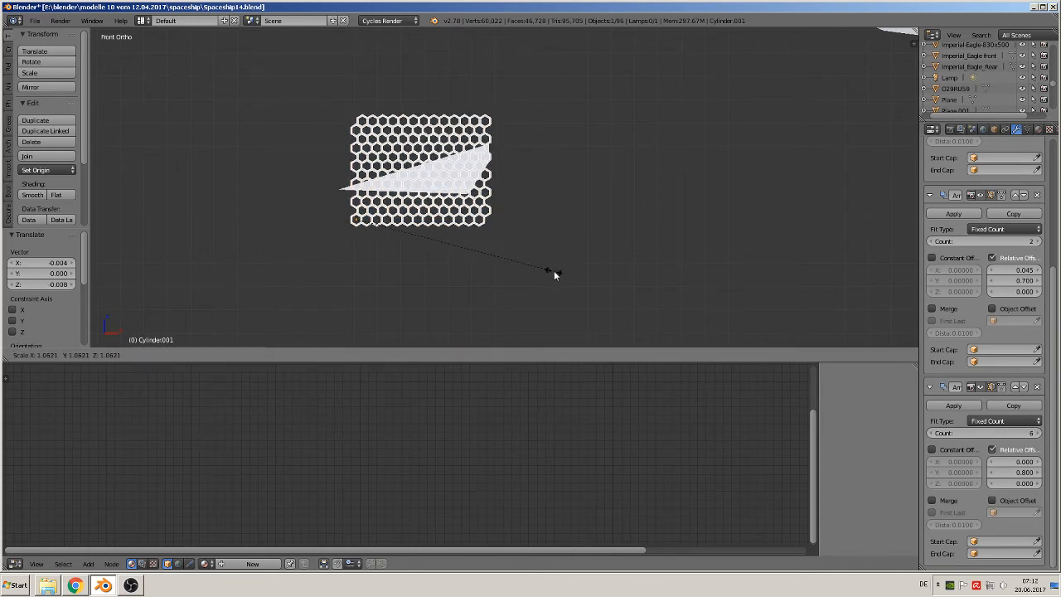
pyautogui.click(557, 276)
pyautogui.press('g')
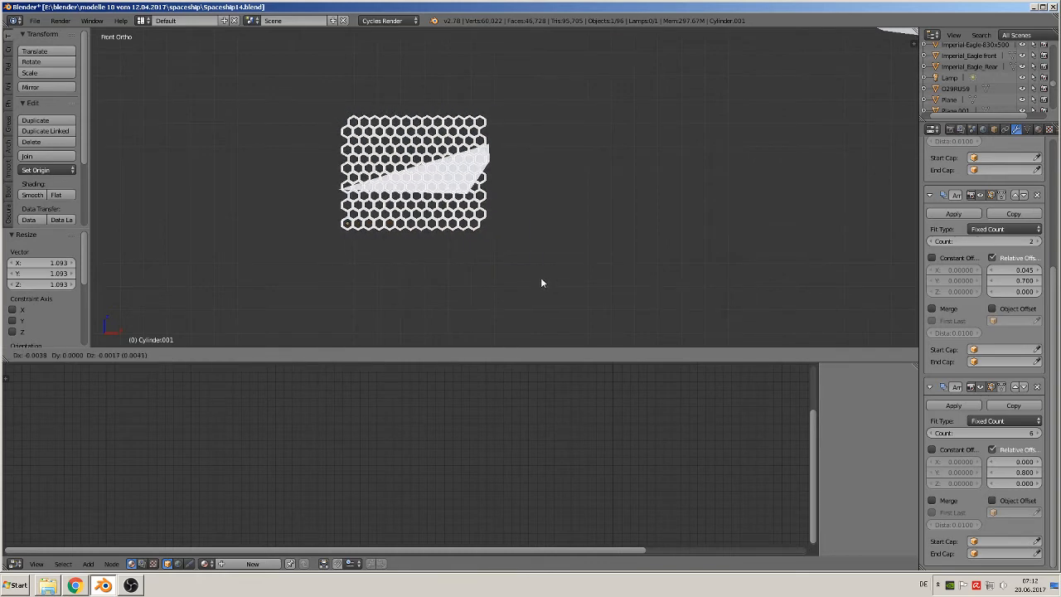
pyautogui.click(543, 284)
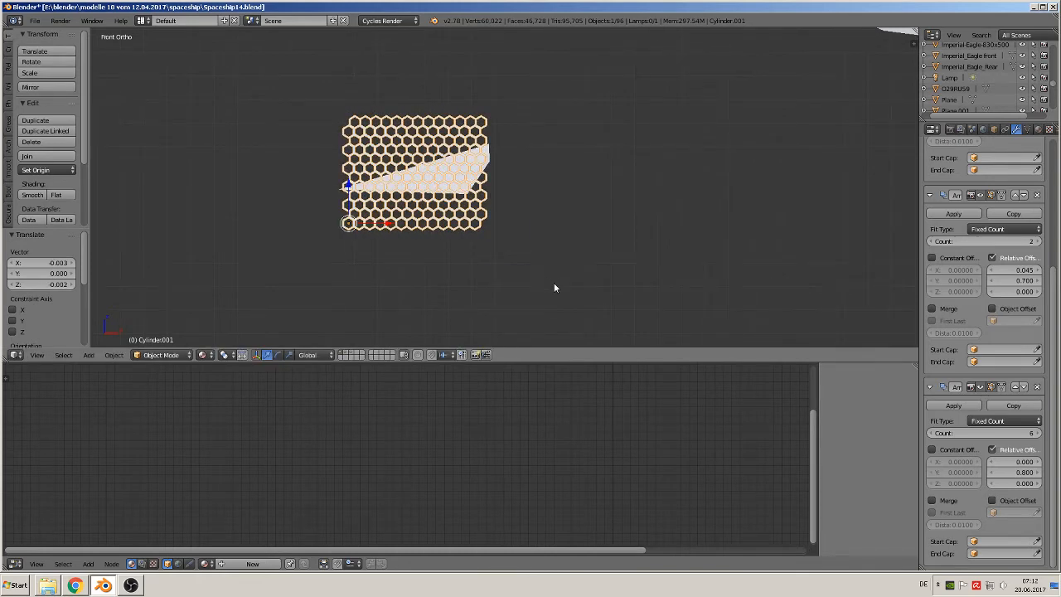
pyautogui.press('s')
pyautogui.click(561, 282)
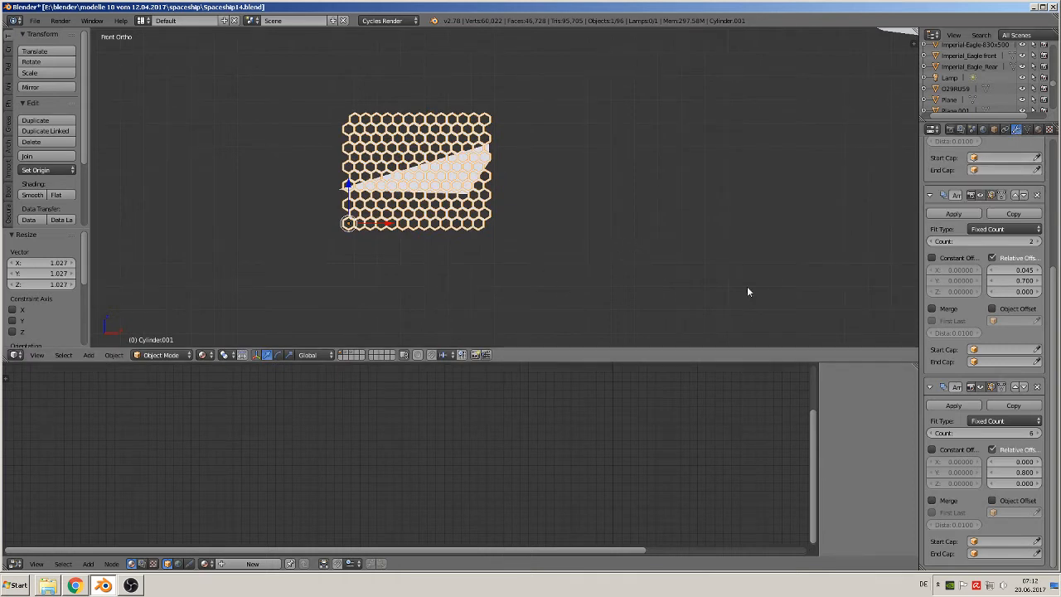
# Step: Apply the hexagon grid's three array modifiers in order, from the first to the last
pyautogui.click(954, 405)
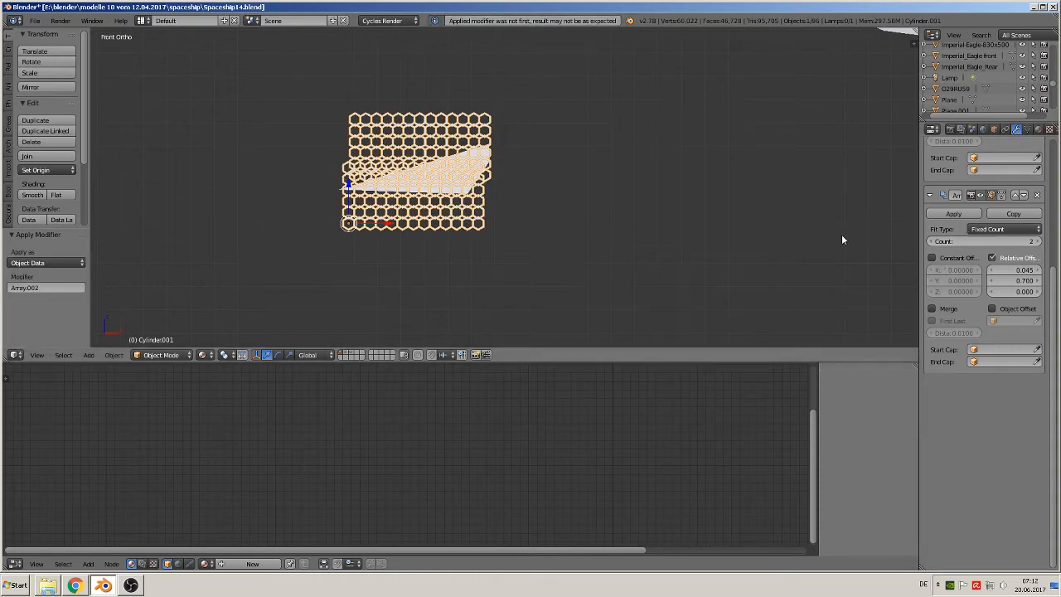
pyautogui.hotkey('ctrl', 'z')
pyautogui.scroll(5, 932, 242)
pyautogui.click(954, 176)
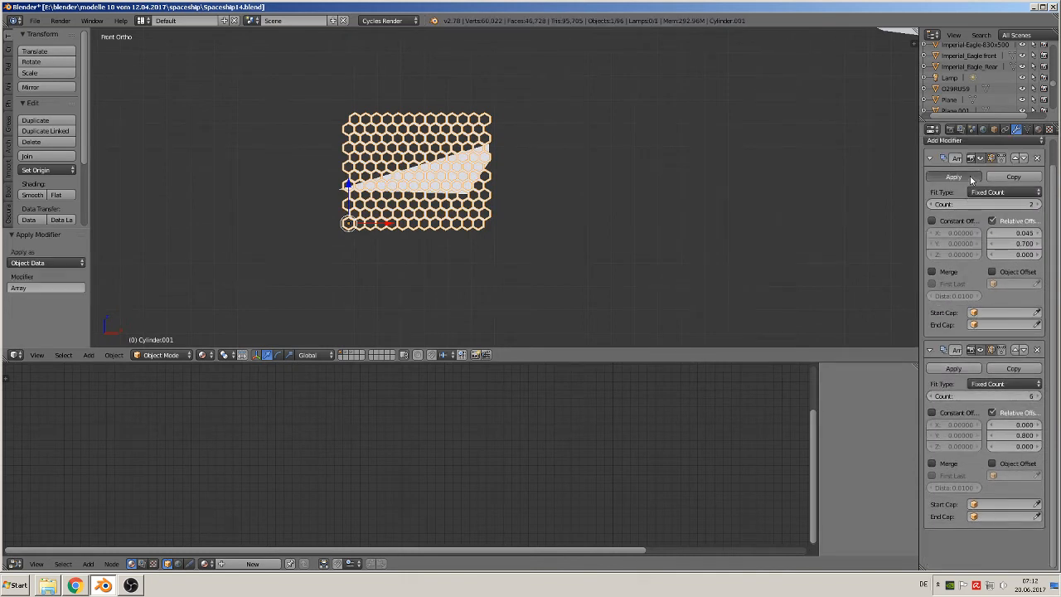
pyautogui.click(955, 177)
pyautogui.click(964, 177)
pyautogui.scroll(2, 686, 211)
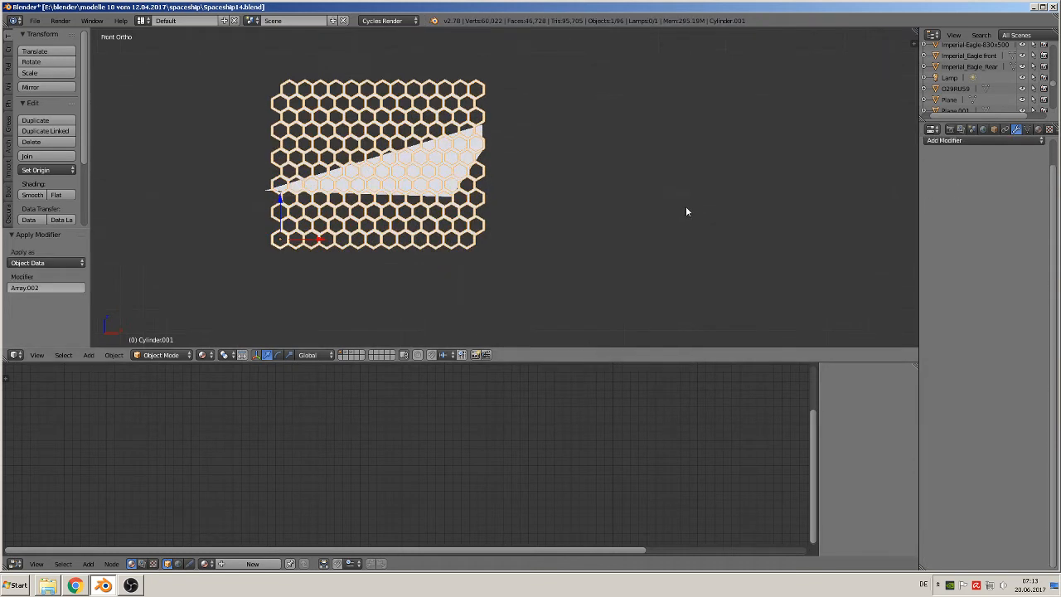
pyautogui.press('Tab')
pyautogui.press('Tab')
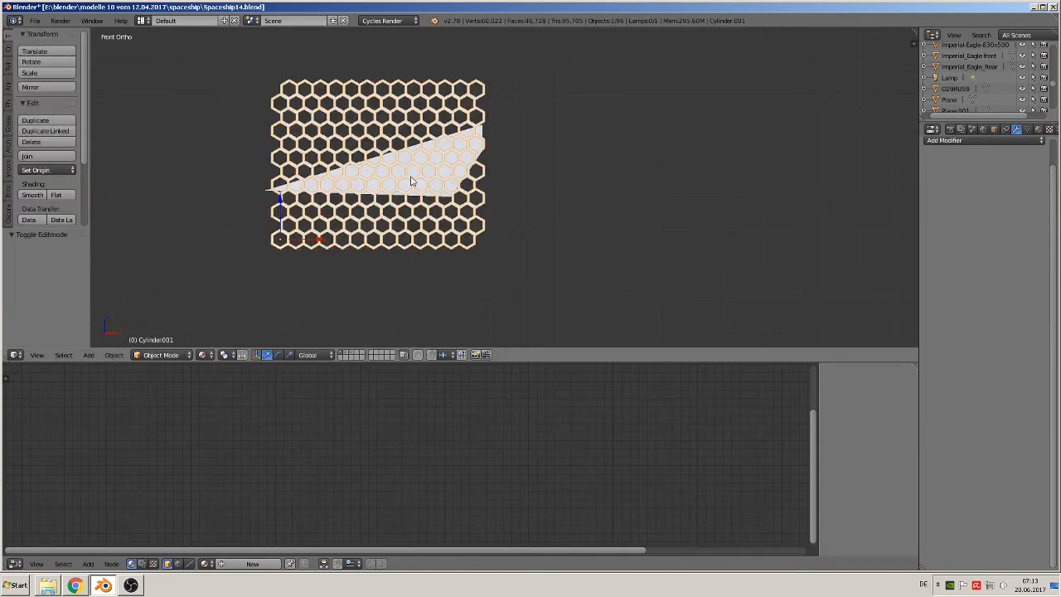
# Step: Select the wing panel copy behind the hexagon grid and move it about -0.404 in Y, close to the grid
pyautogui.rightClick(465, 147)
pyautogui.moveTo(480, 197); pyautogui.dragTo(431, 233, button='middle')
pyautogui.scroll(-9, 430, 237)
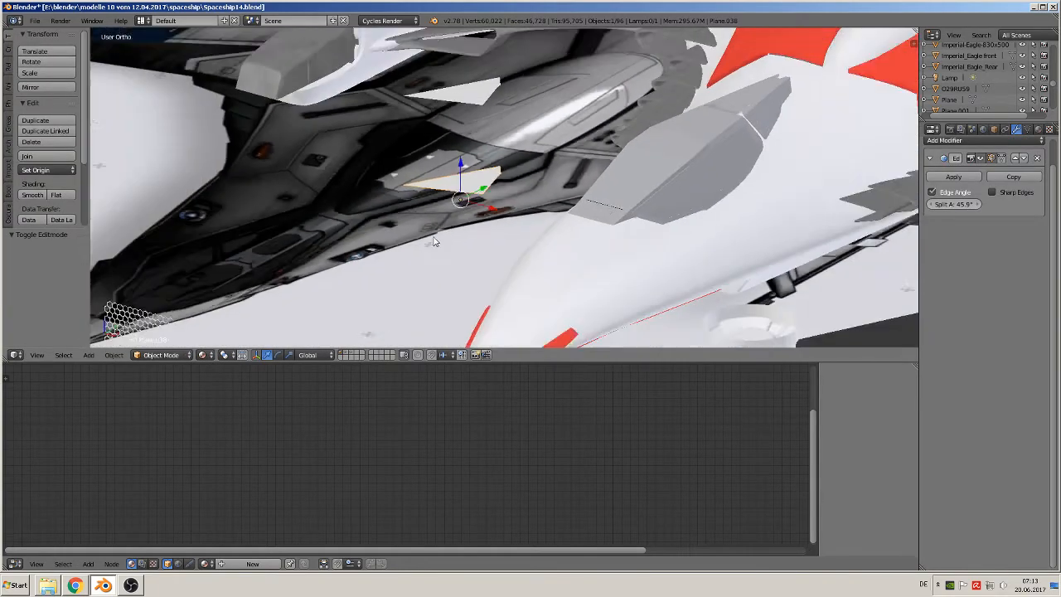
pyautogui.moveTo(427, 272); pyautogui.dragTo(386, 280, button='middle')
pyautogui.press('g')
pyautogui.press('y')
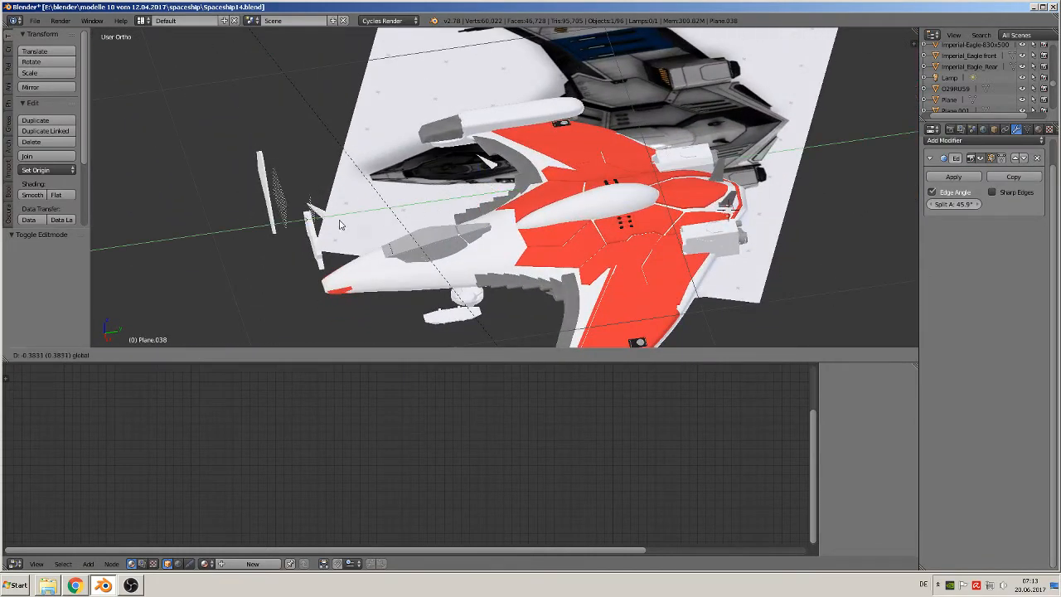
pyautogui.click(330, 224)
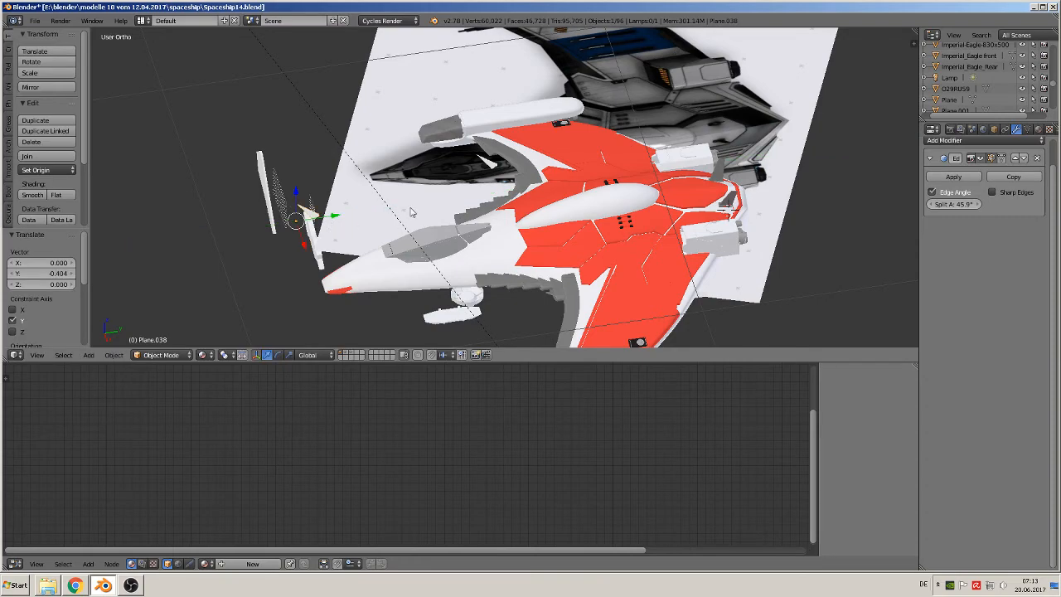
# Step: Flatten the wing panel copy's whole mesh along Y by scaling it to 0 on that axis
pyautogui.press('KP_Divide')
pyautogui.press('KP_1')
pyautogui.scroll(2, 532, 199)
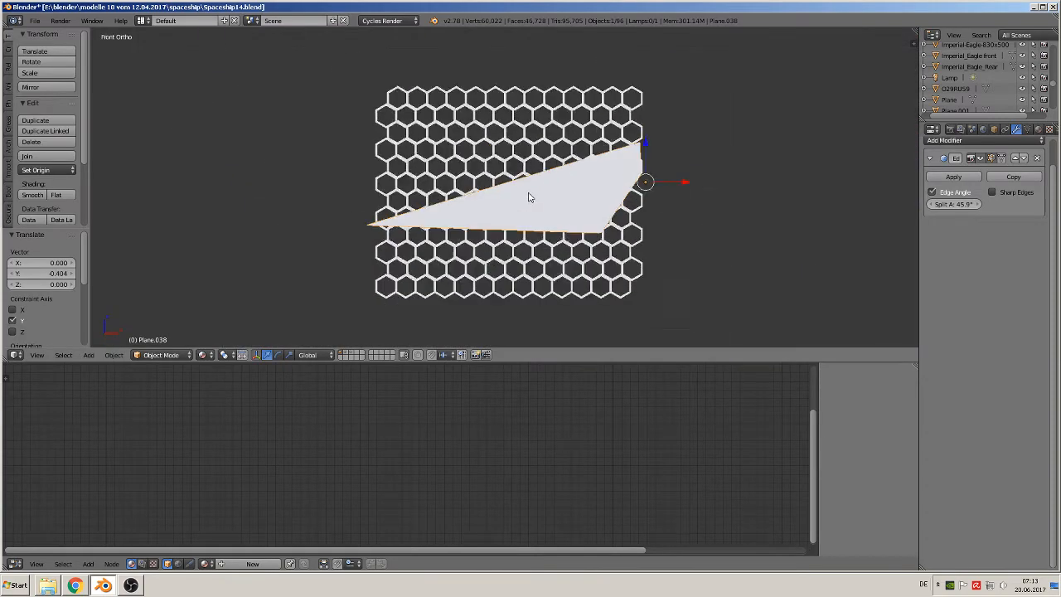
pyautogui.moveTo(531, 199); pyautogui.dragTo(540, 249, button='middle')
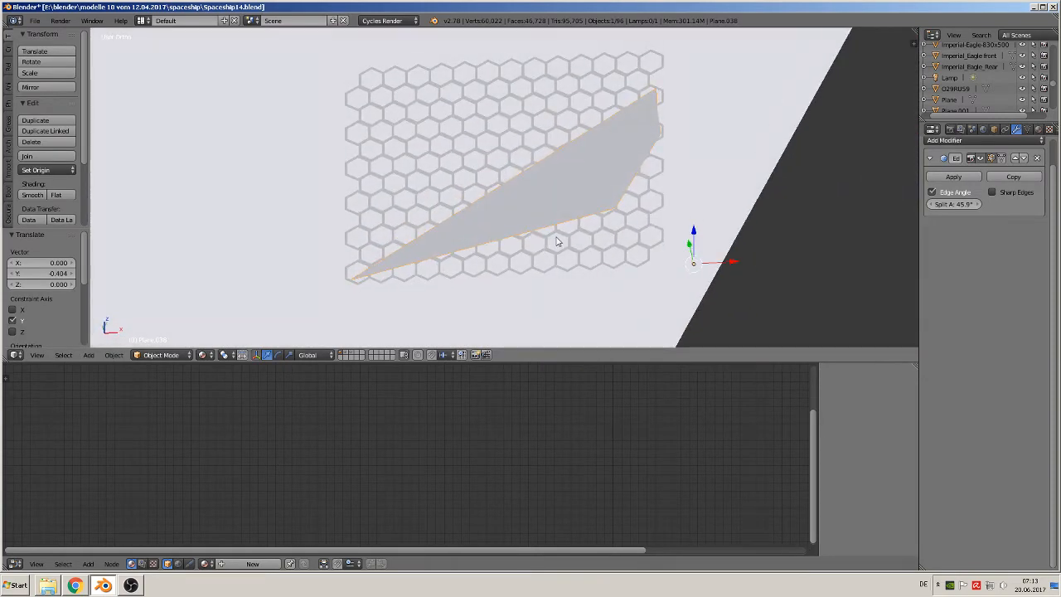
pyautogui.press('KP_7')
pyautogui.scroll(-3, 556, 237)
pyautogui.press('Tab')
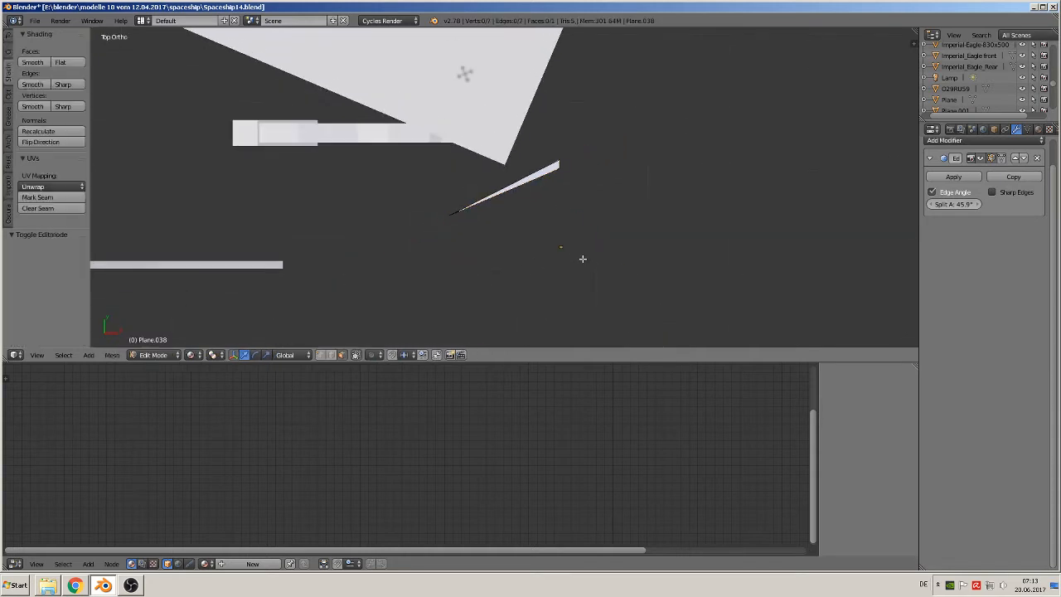
pyautogui.press('a')
pyautogui.press('a')
pyautogui.press('a')
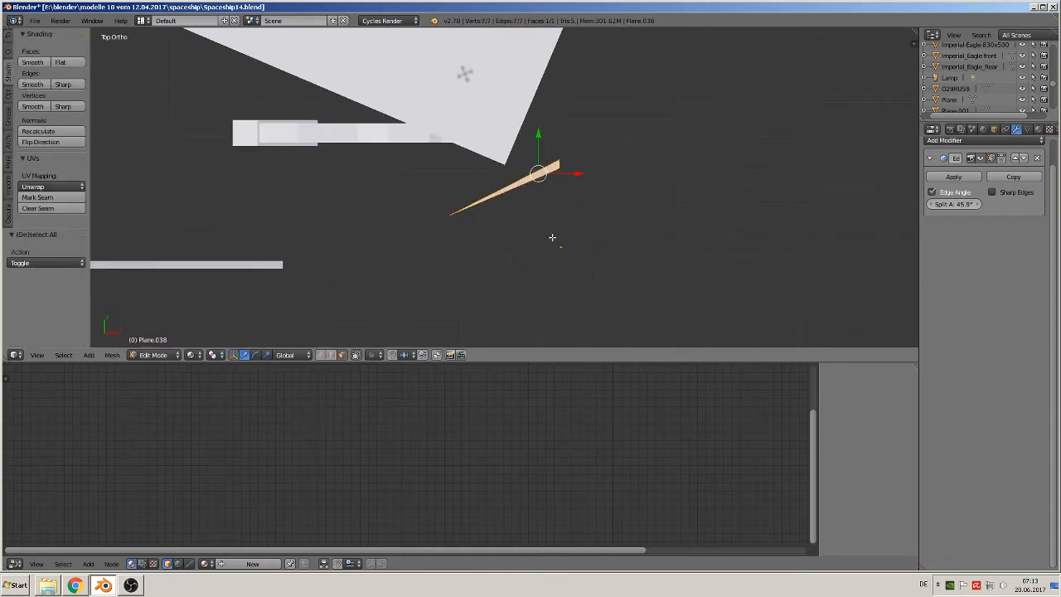
pyautogui.press('s')
pyautogui.press('y')
pyautogui.press('0')
pyautogui.press('Return')
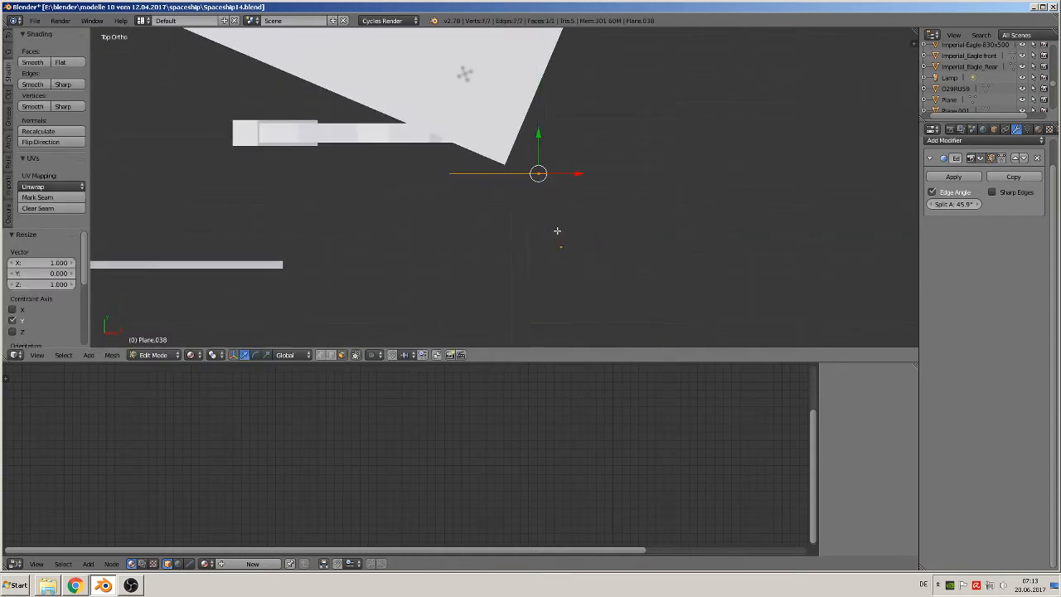
# Step: Delete only the face of the flattened wing panel copy, keeping its outline edges
pyautogui.press('KP_1')
pyautogui.scroll(5, 493, 189)
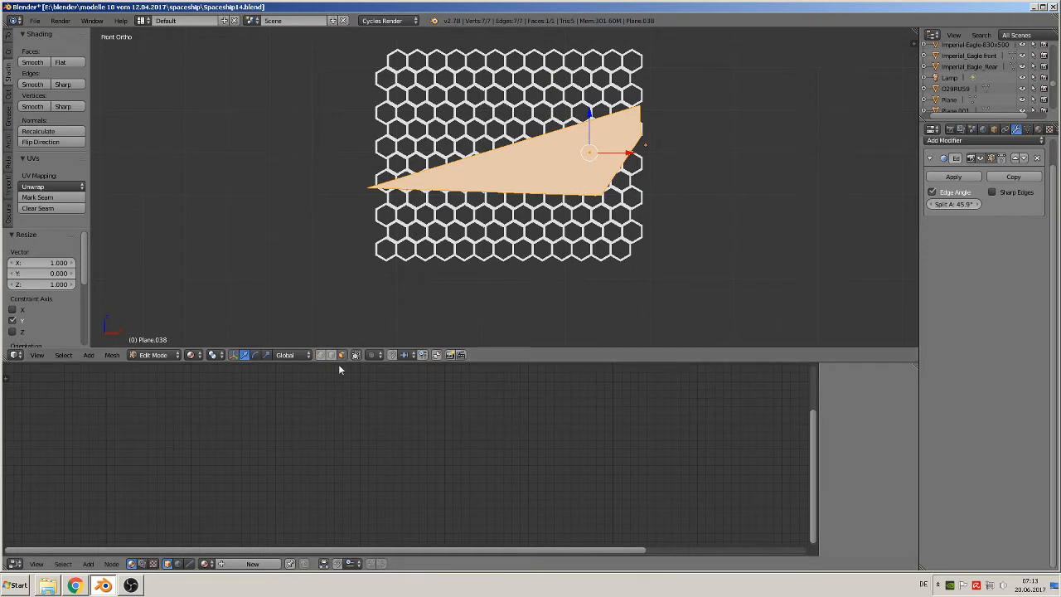
pyautogui.rightClick(538, 177)
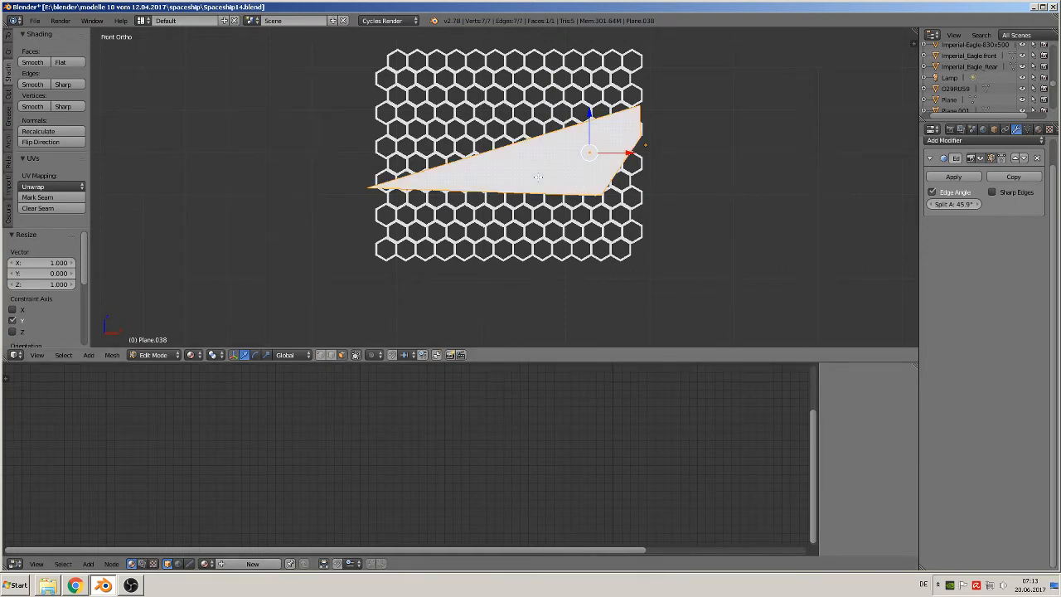
pyautogui.press('x')
pyautogui.click(539, 176)
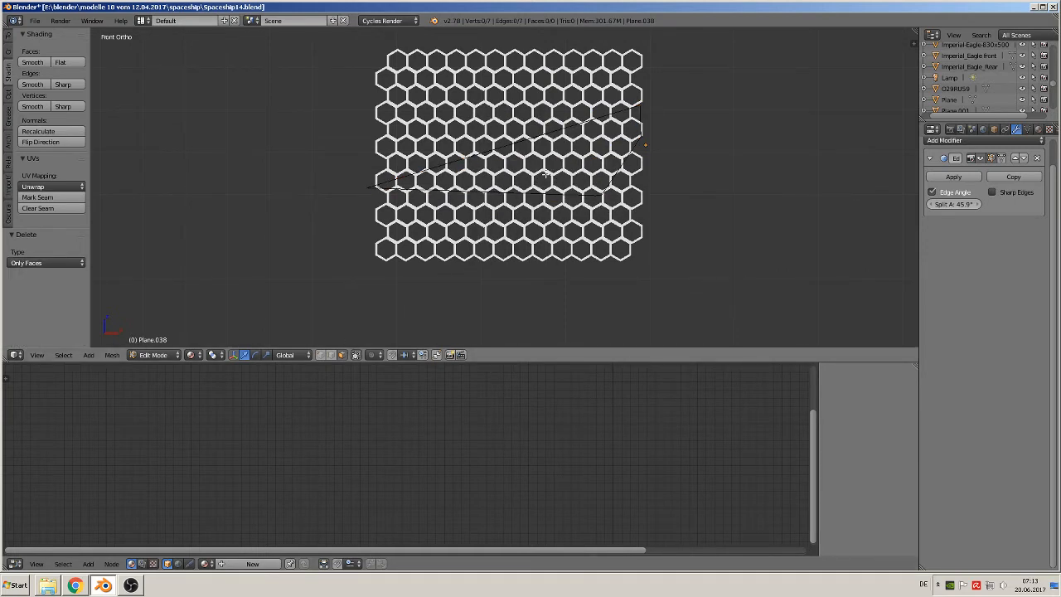
# Step: Apply the wing outline's rotation and scale, and set its origin to its geometry
pyautogui.press('Tab')
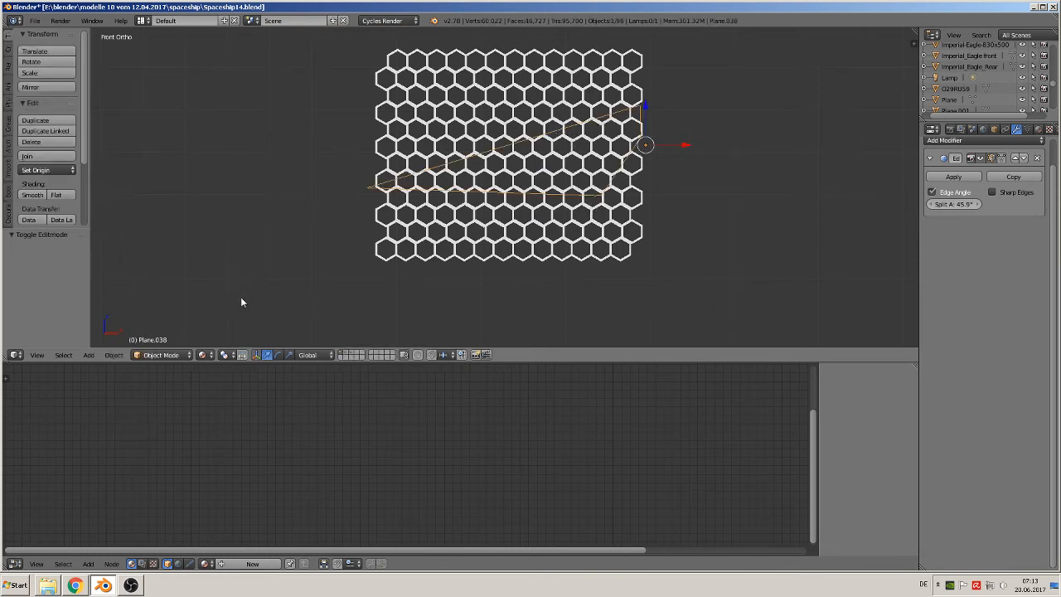
pyautogui.click(114, 355)
pyautogui.moveTo(144, 277)
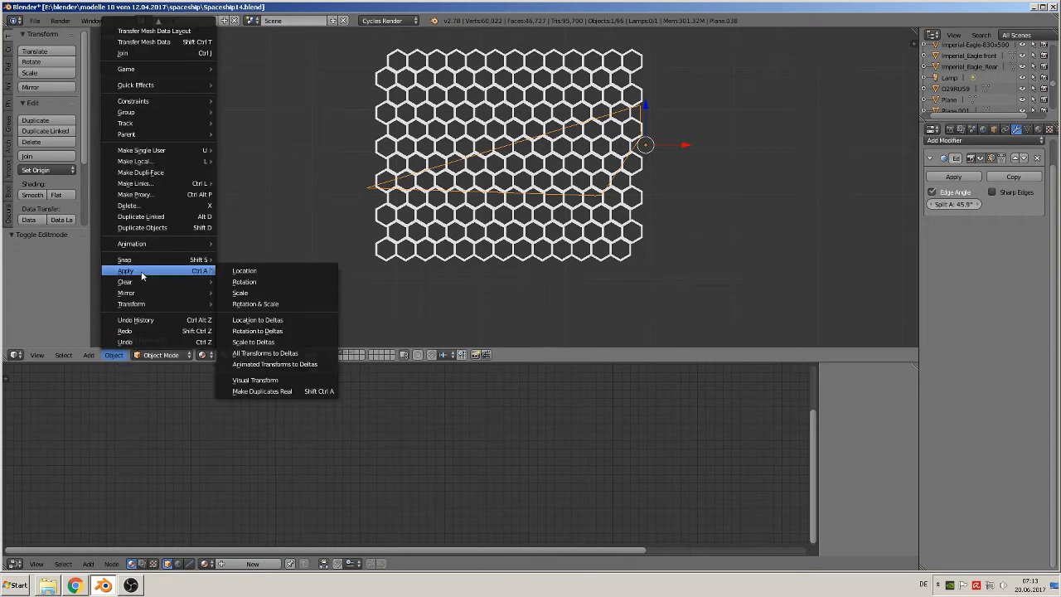
pyautogui.click(257, 304)
pyautogui.click(46, 171)
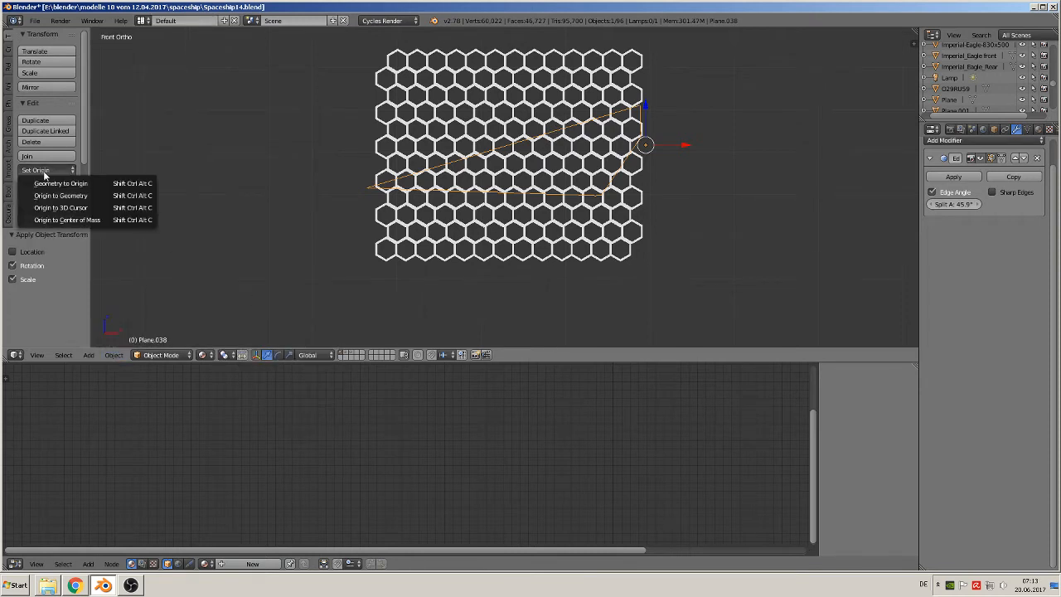
pyautogui.click(71, 196)
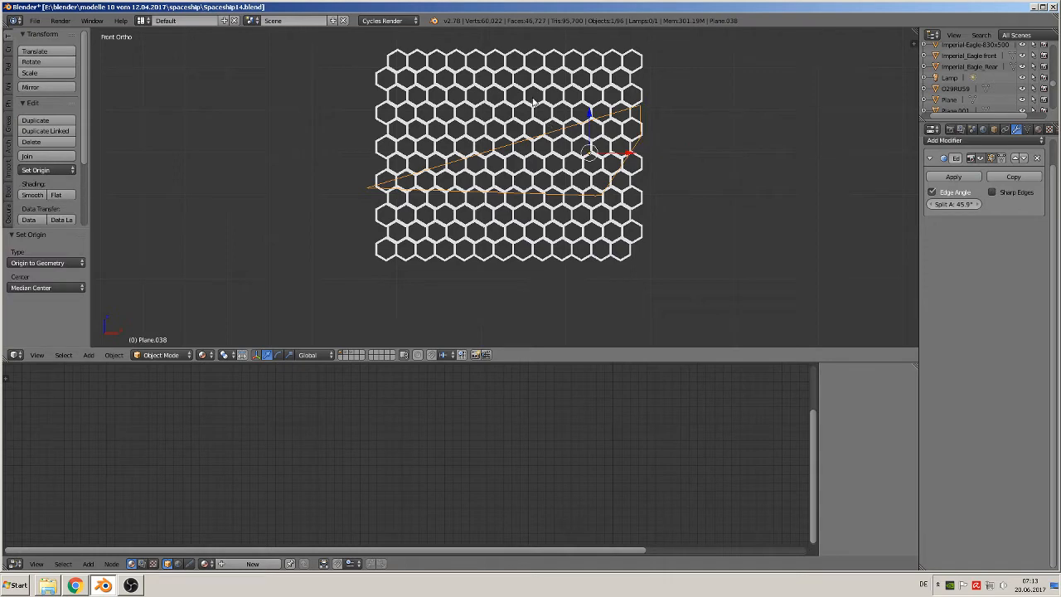
# Step: Add the hexagon grid to the selection as active object, select its whole mesh and Knife Project the wing outline onto it
pyautogui.keyDown('shift'); pyautogui.rightClick(519, 167); pyautogui.keyUp('shift')
pyautogui.press('Tab')
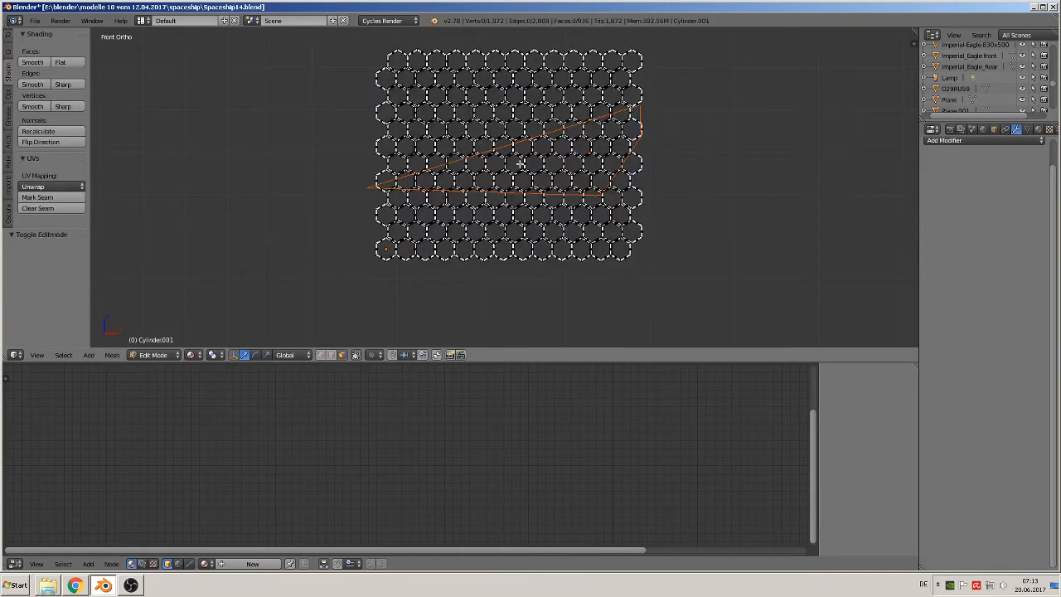
pyautogui.press('a')
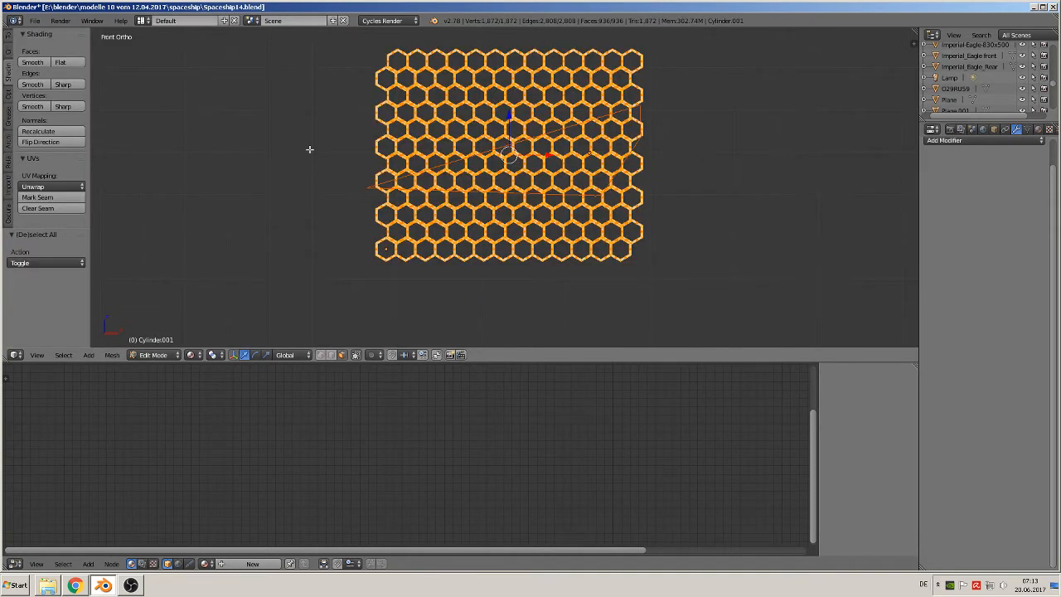
pyautogui.click(10, 37)
pyautogui.scroll(-5, 45, 166)
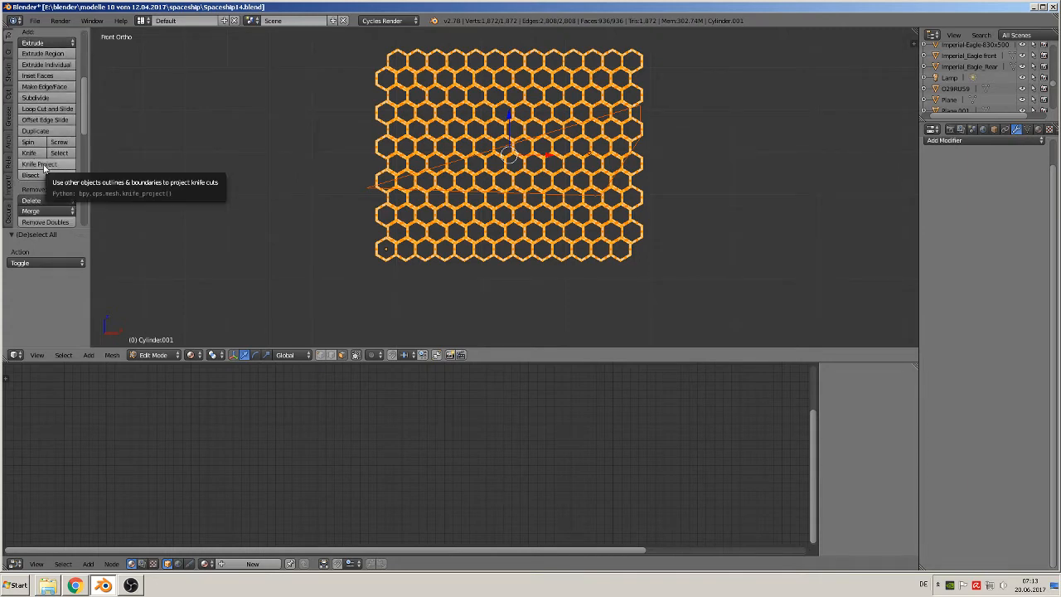
pyautogui.click(43, 165)
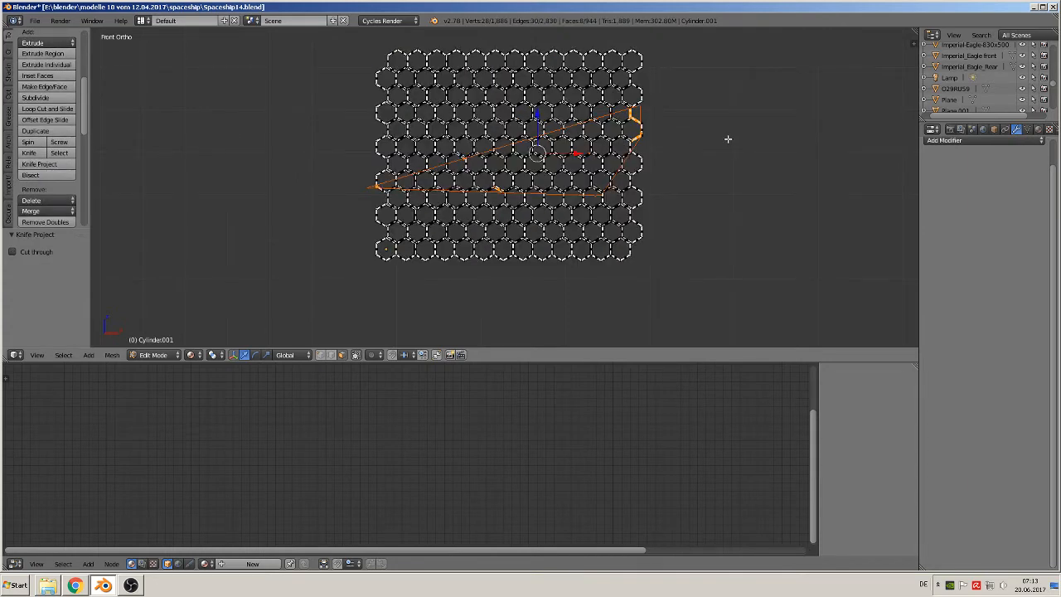
pyautogui.scroll(4, 692, 145)
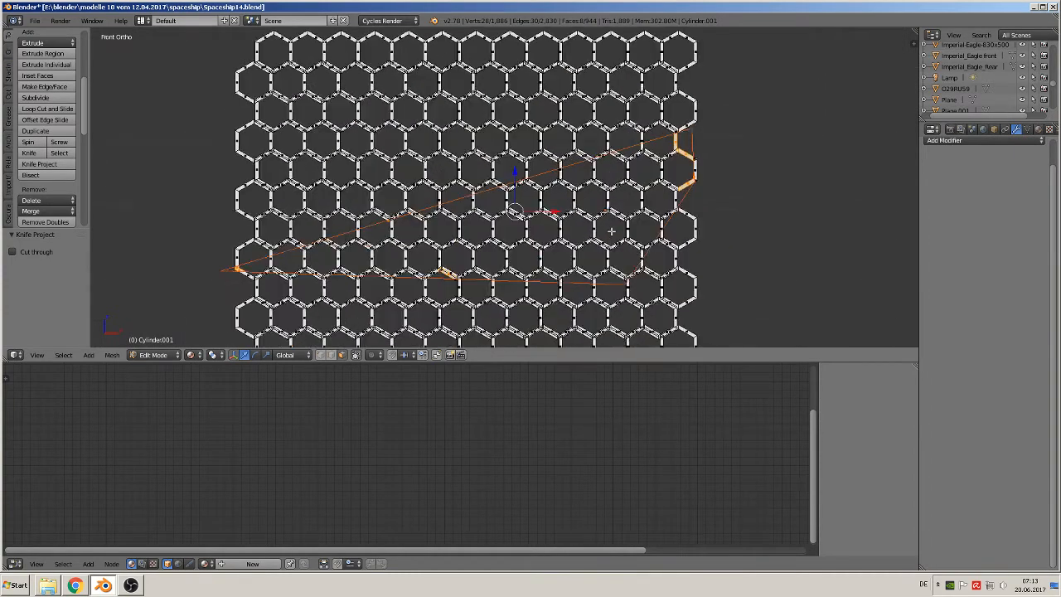
# Step: Move the wing outline 0.034 along X away from the cut area and reopen the hexagon grid's mesh for editing
pyautogui.press('Tab')
pyautogui.rightClick(593, 162)
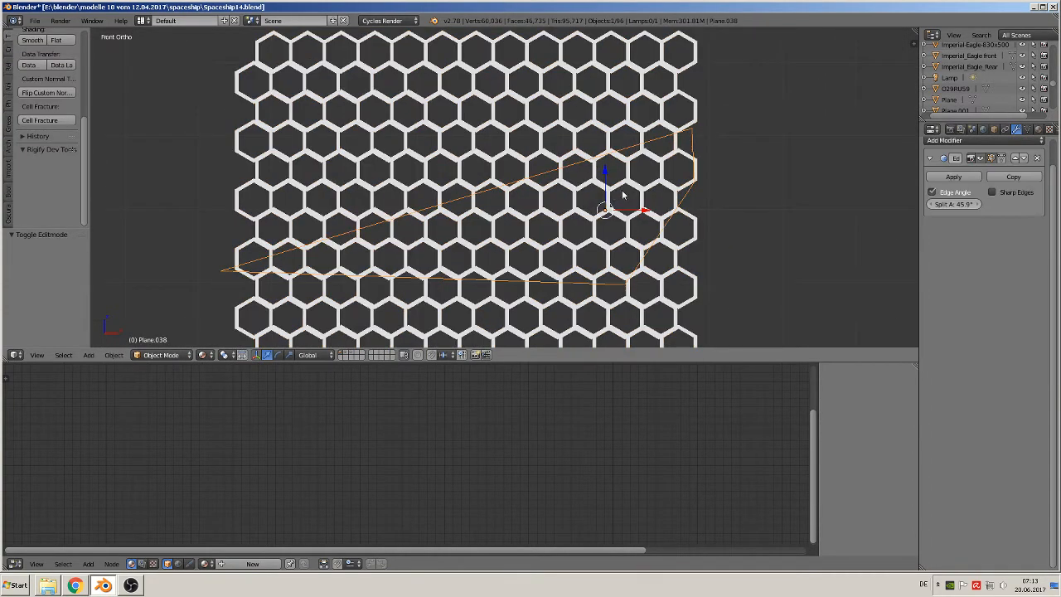
pyautogui.moveTo(637, 211); pyautogui.dragTo(884, 208)
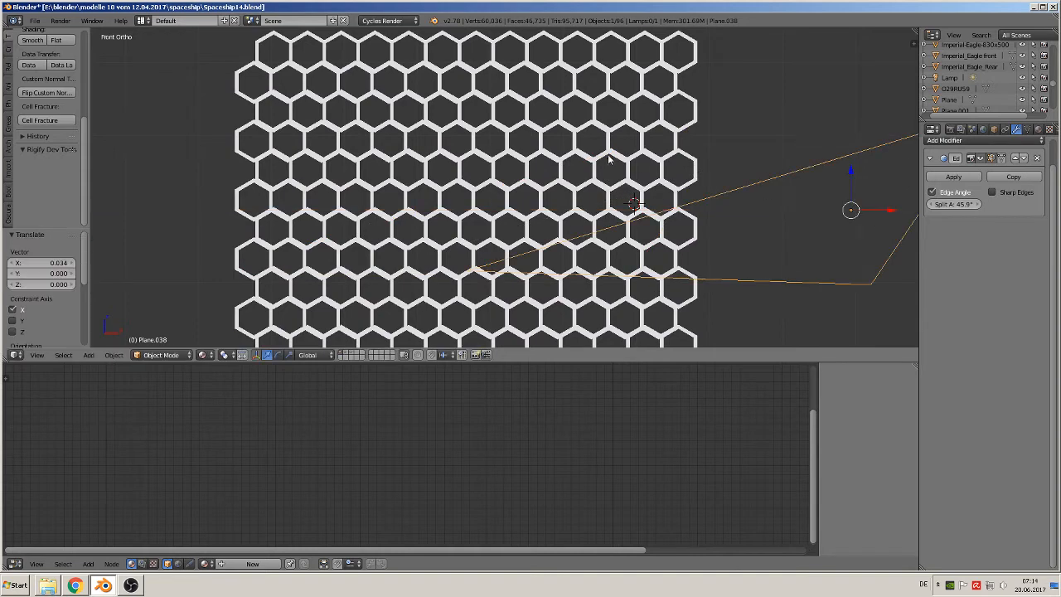
pyautogui.rightClick(608, 156)
pyautogui.press('Tab')
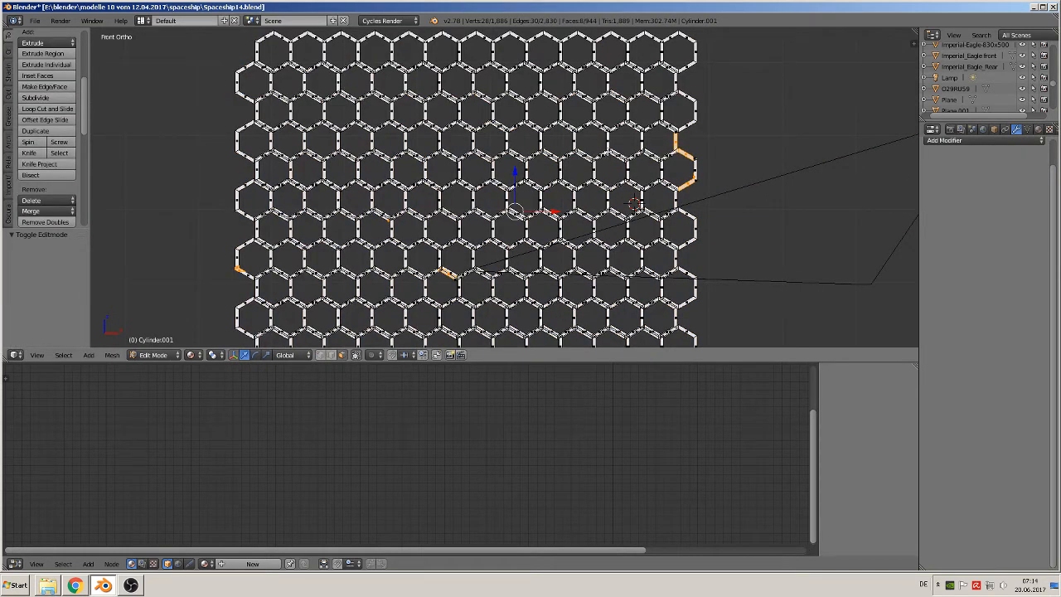
# Step: Undo the recent changes in the hexagon grid's mesh and the wing outline's move along X
pyautogui.hotkey('ctrl', 'z')
pyautogui.hotkey('ctrl', 'z')
pyautogui.hotkey('ctrl', 'z')
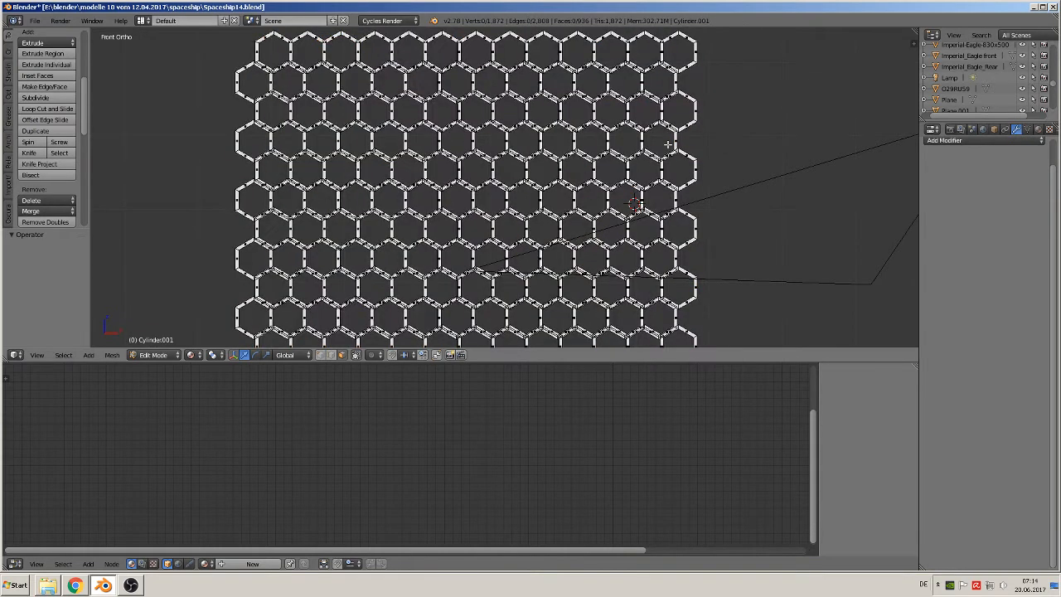
pyautogui.scroll(-3, 668, 191)
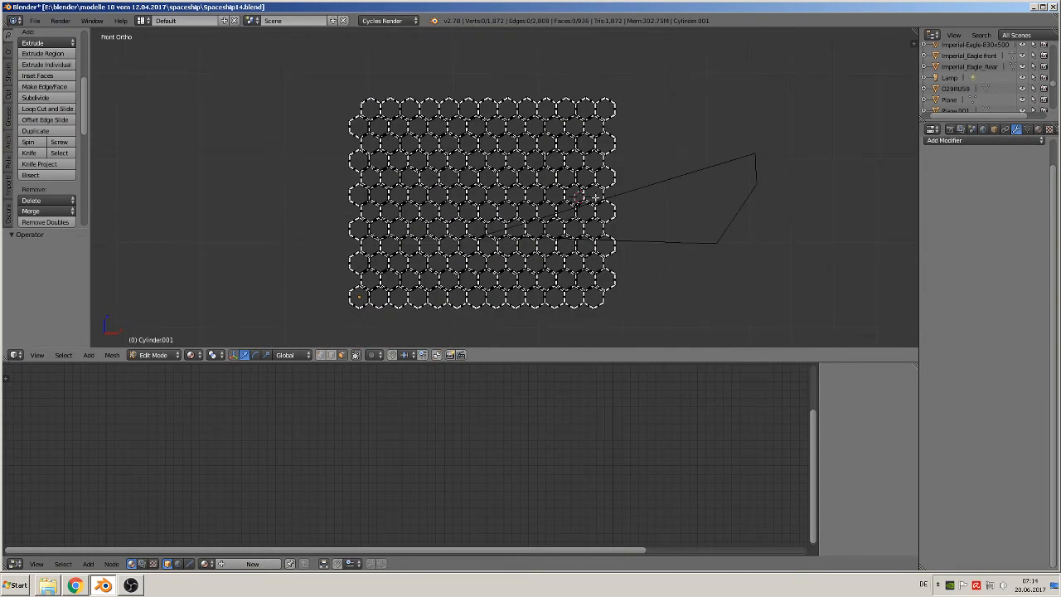
pyautogui.press('Tab')
pyautogui.hotkey('ctrl', 'z')
pyautogui.hotkey('ctrl', 'z')
pyautogui.hotkey('ctrl', 'z')
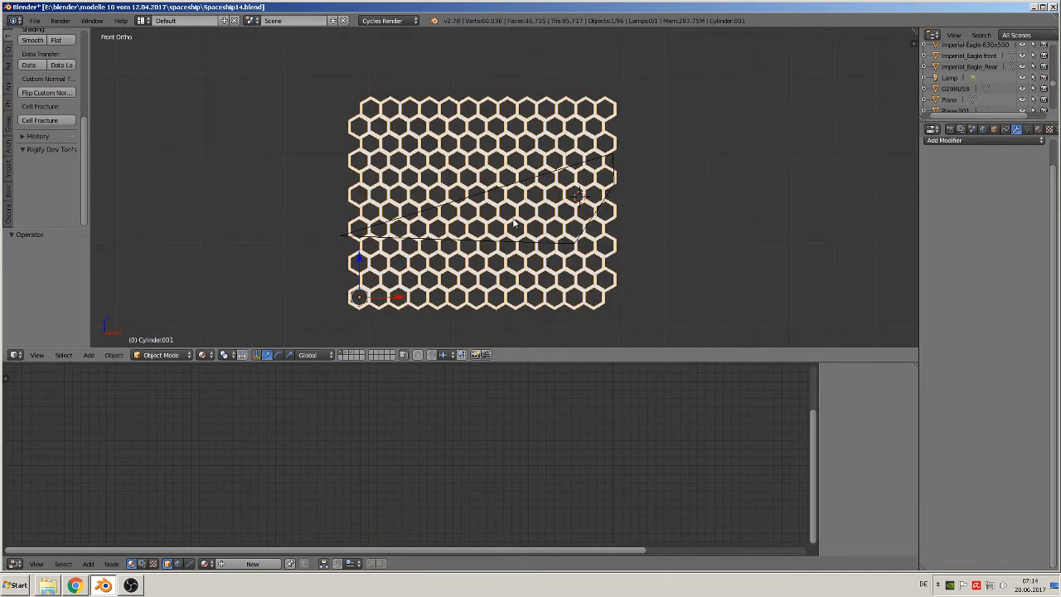
# Step: Apply the hexagon grid's rotation and scale, and set its origin to its geometry
pyautogui.click(114, 354)
pyautogui.moveTo(137, 272)
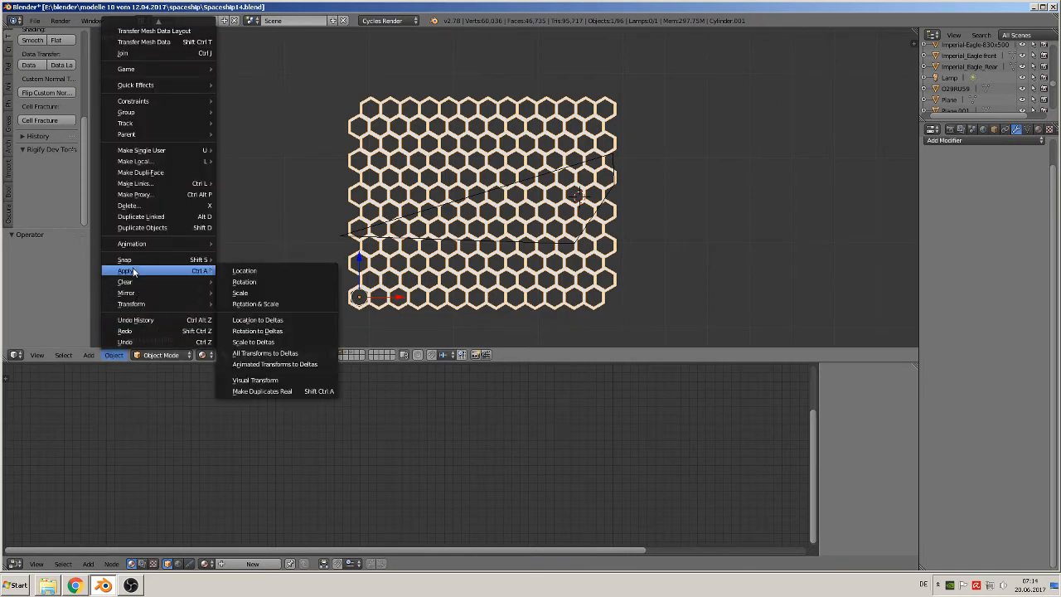
pyautogui.click(257, 304)
pyautogui.press('a')
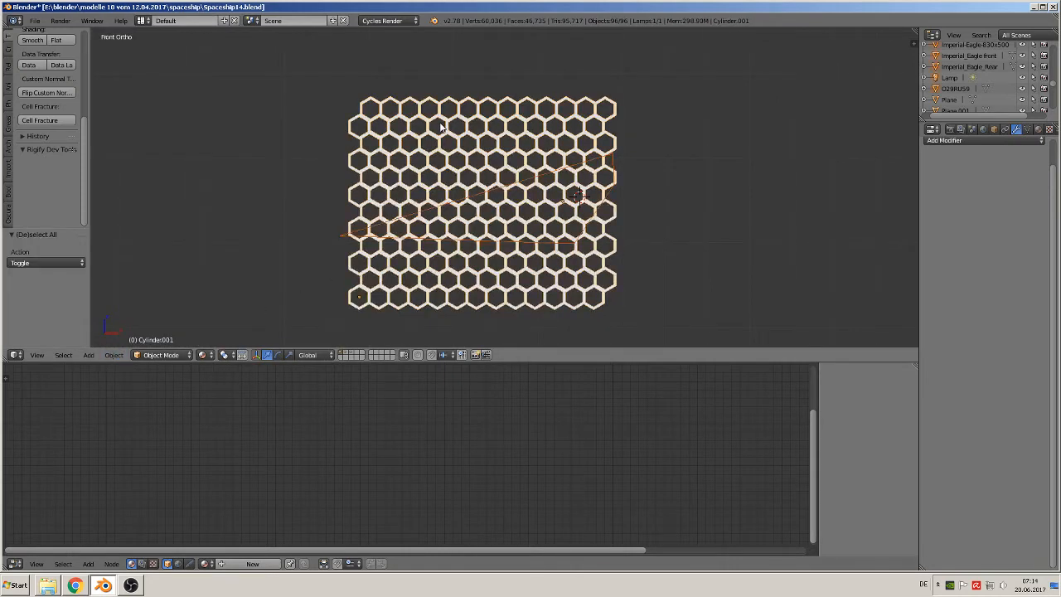
pyautogui.rightClick(436, 136)
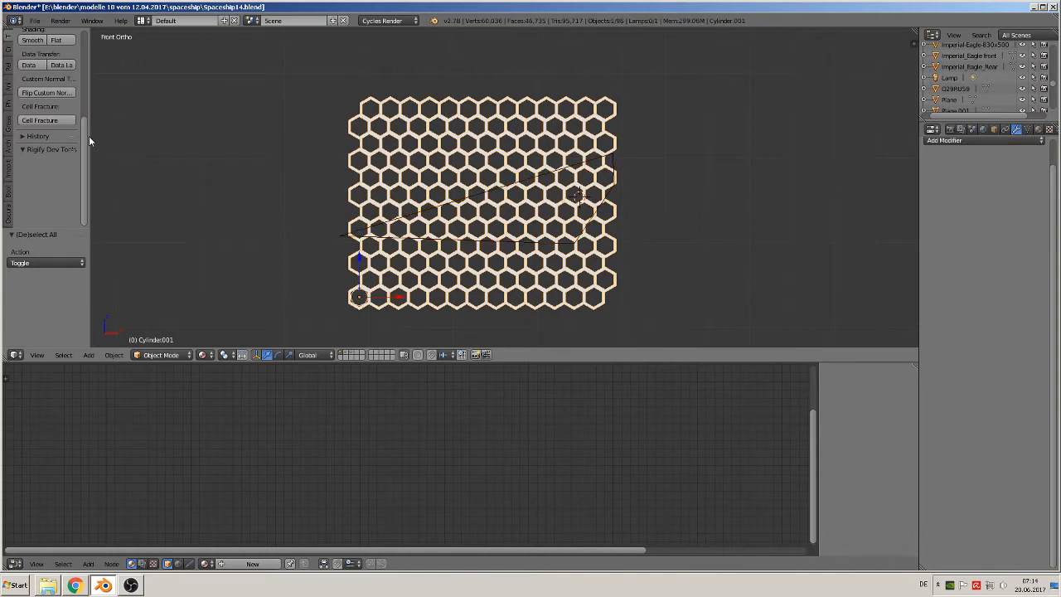
pyautogui.scroll(5, 29, 108)
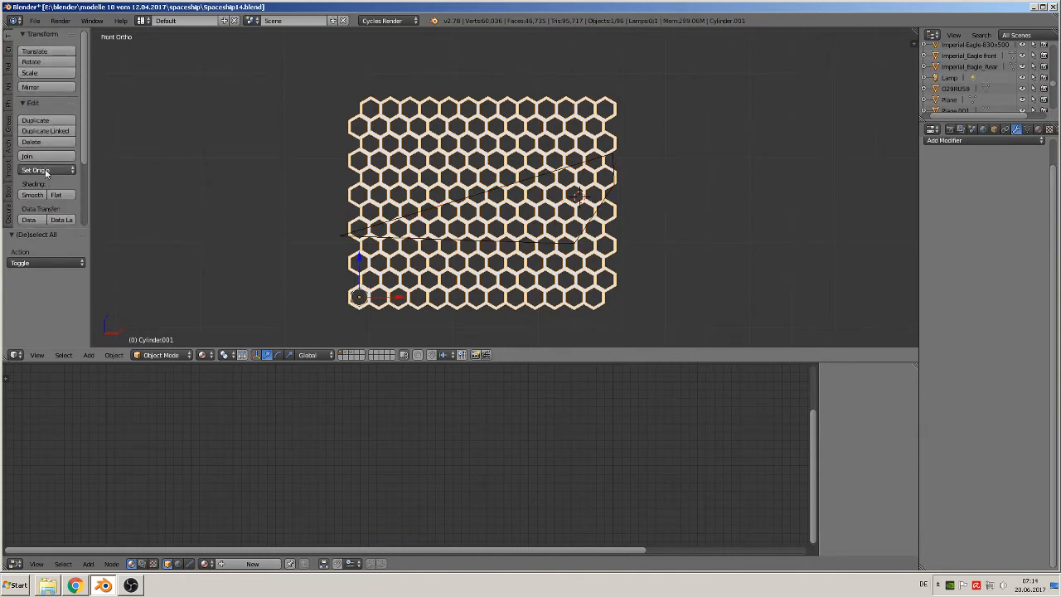
pyautogui.click(42, 170)
pyautogui.click(60, 196)
pyautogui.scroll(1, 506, 203)
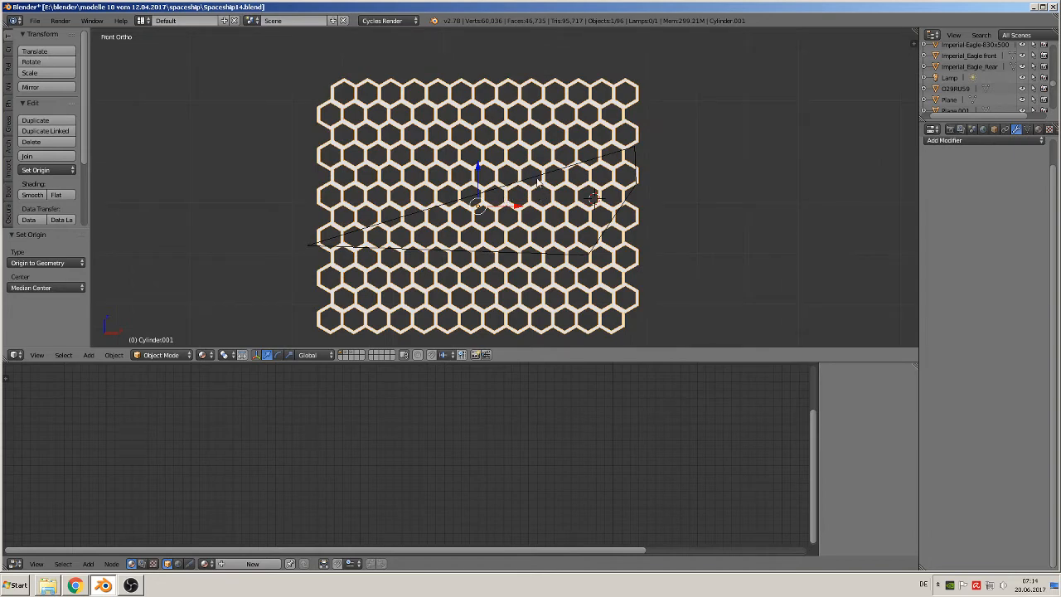
# Step: Delete the hexagon grid's vertices well above and below the wing outline, using vertex selection and Circle Select
pyautogui.press('Tab')
pyautogui.scroll(3, 535, 180)
pyautogui.scroll(-3, 504, 190)
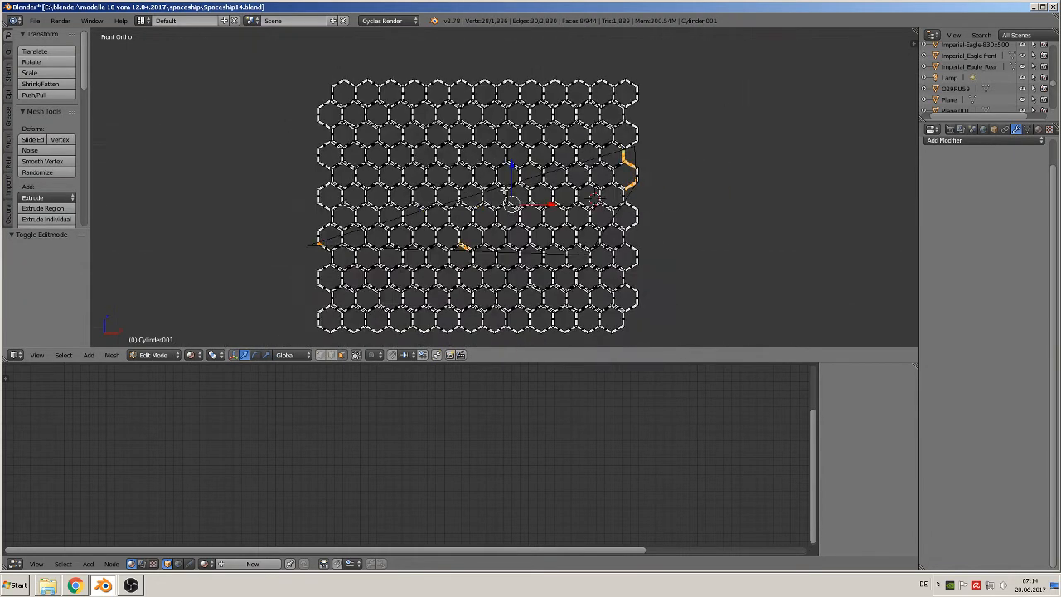
pyautogui.click(324, 356)
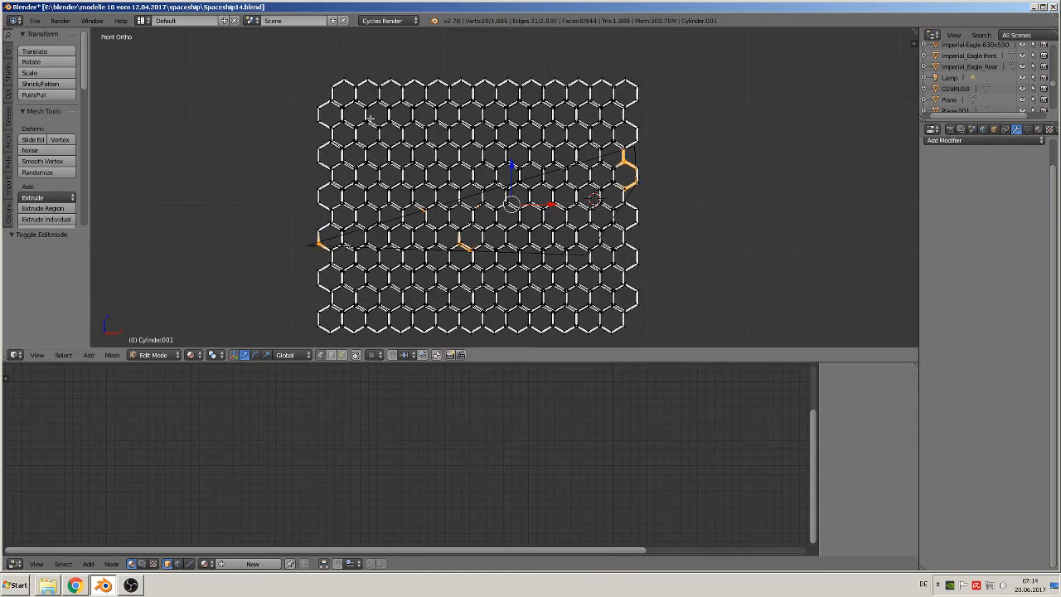
pyautogui.press('a')
pyautogui.press('c')
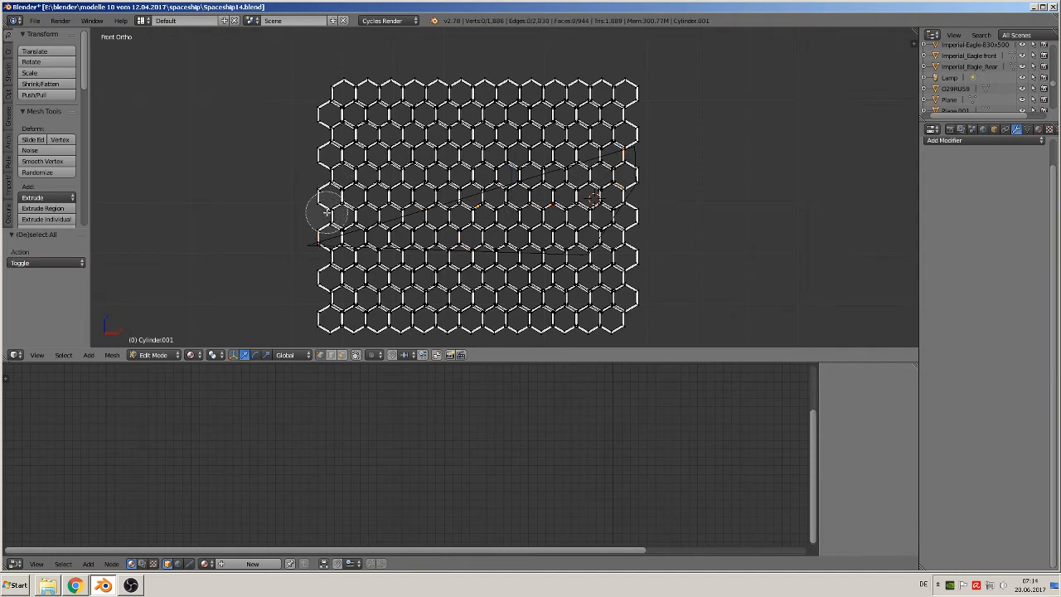
pyautogui.moveTo(311, 124)
pyautogui.mouseDown()
pyautogui.moveTo(320, 107)
pyautogui.moveTo(587, 85)
pyautogui.moveTo(609, 101)
pyautogui.moveTo(543, 132)
pyautogui.moveTo(290, 184)
pyautogui.mouseUp()
pyautogui.moveTo(298, 296)
pyautogui.mouseDown()
pyautogui.moveTo(640, 302)
pyautogui.moveTo(305, 326)
pyautogui.mouseUp()
pyautogui.rightClick(305, 324)
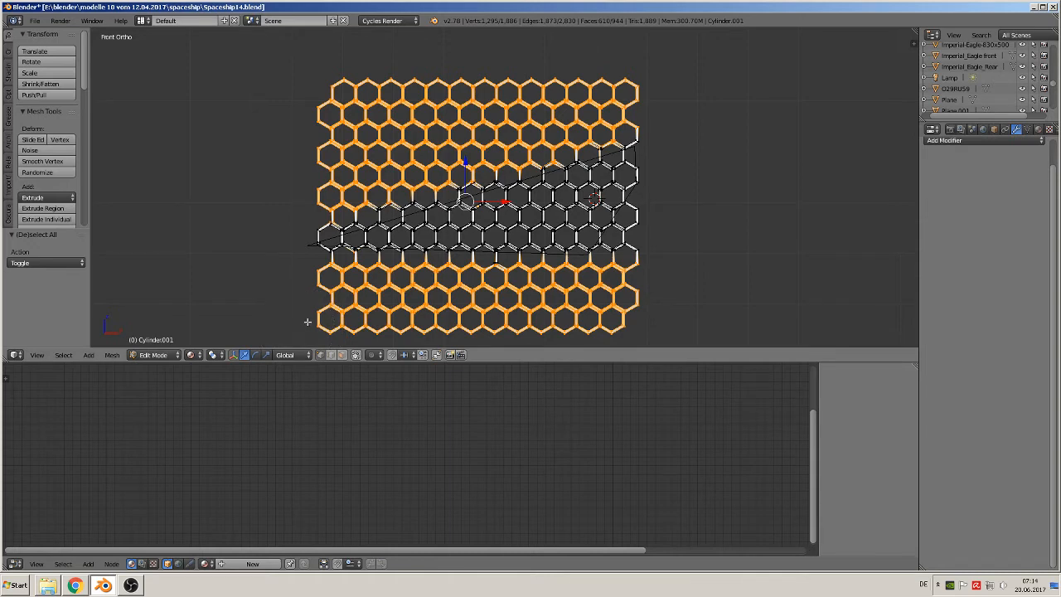
pyautogui.press('x')
pyautogui.click(292, 268)
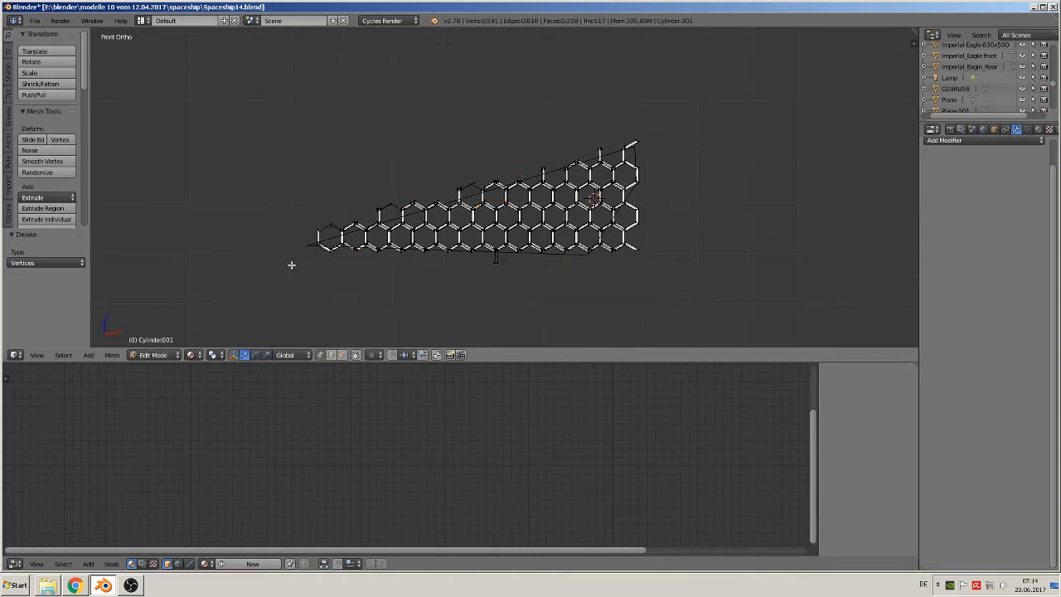
# Step: Delete the stray vertices of the loose strut hanging below the wing outline's lower edge
pyautogui.scroll(3, 335, 264)
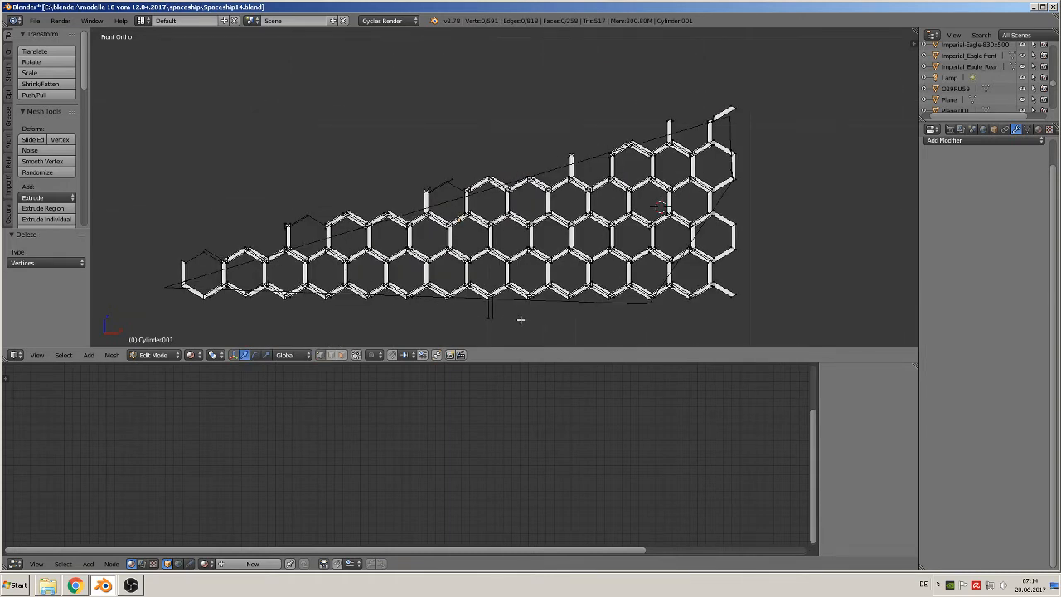
pyautogui.press('c')
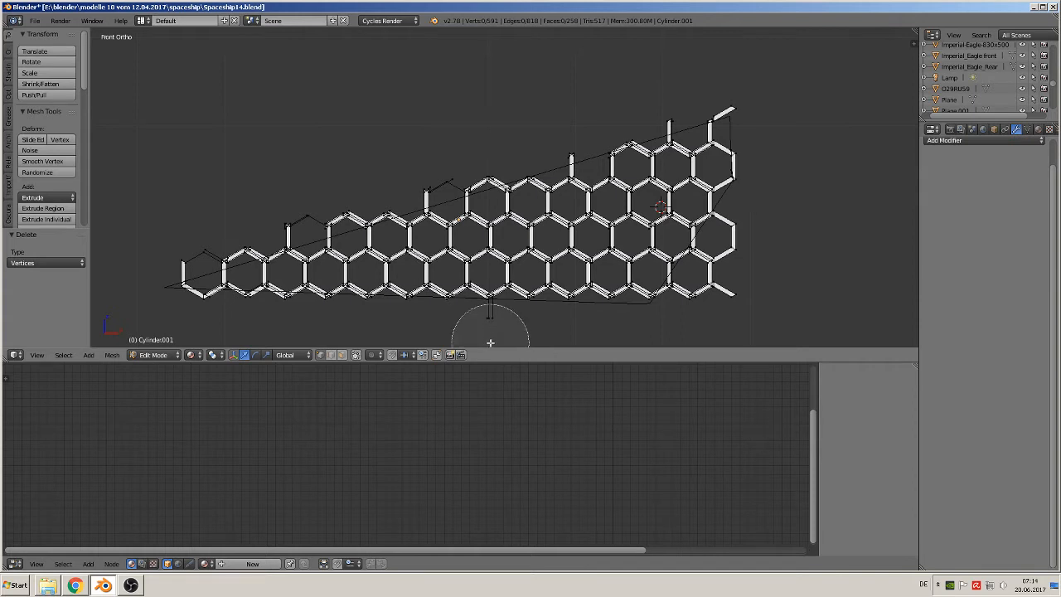
pyautogui.click(492, 340)
pyautogui.rightClick(492, 341)
pyautogui.press('x')
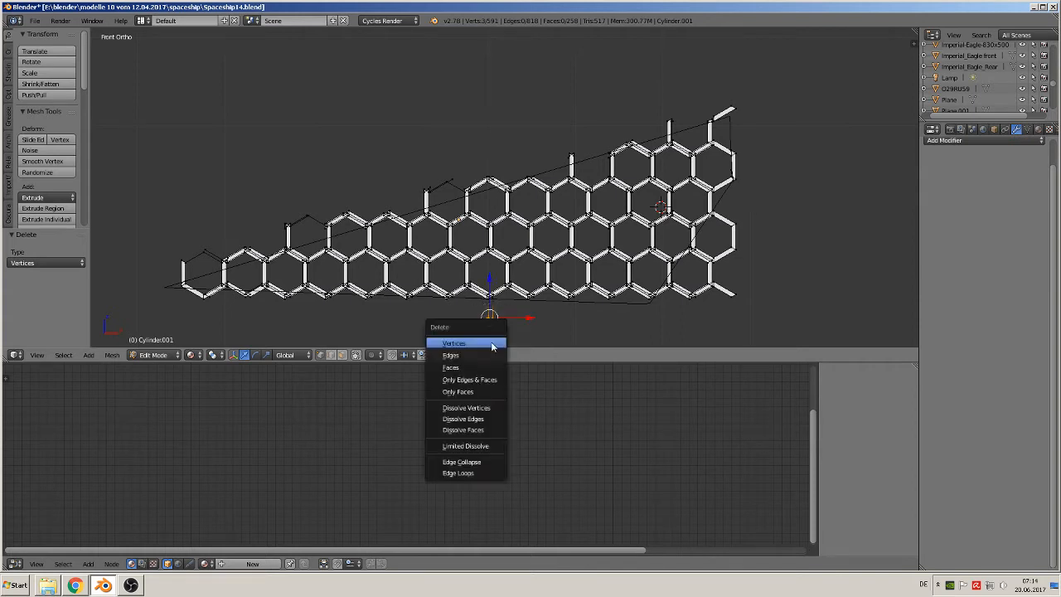
pyautogui.click(487, 341)
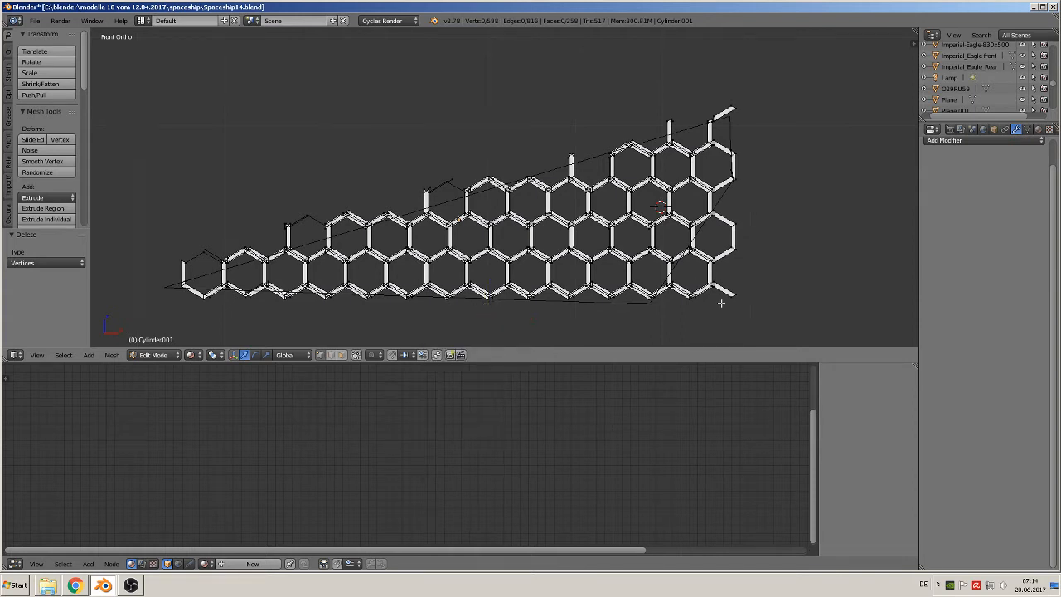
# Step: Delete the hexagon vertices outside the wing outline's slanted edge at its lower right corner
pyautogui.press('c')
pyautogui.moveTo(722, 304); pyautogui.dragTo(755, 243)
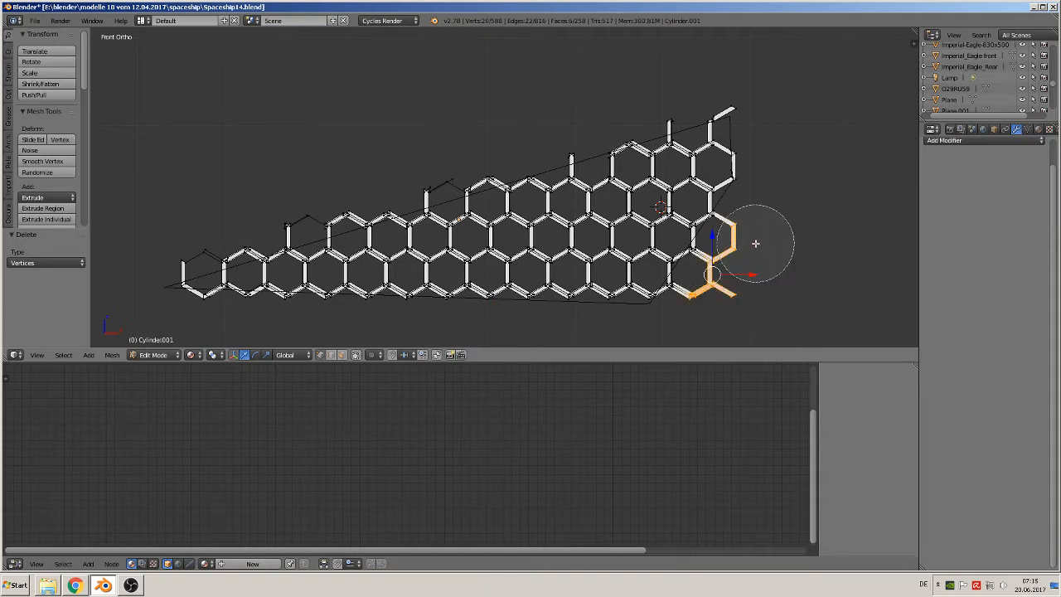
pyautogui.rightClick(755, 243)
pyautogui.press('x')
pyautogui.click(753, 241)
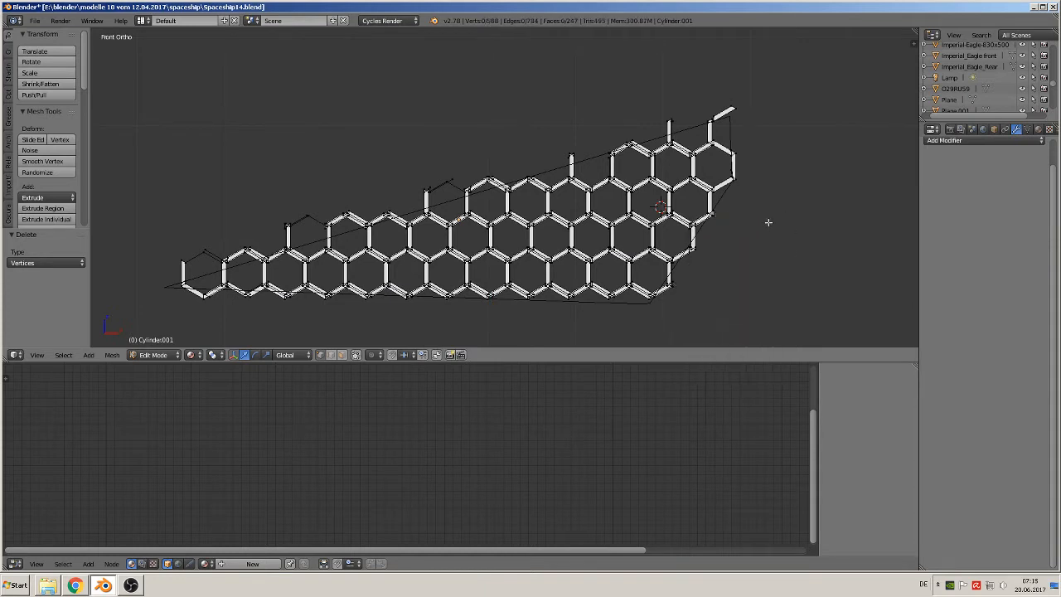
# Step: Try deleting the hexagon vertices along and above the wing outline's sloping upper edge, and undo the deletion
pyautogui.press('c')
pyautogui.click(743, 83)
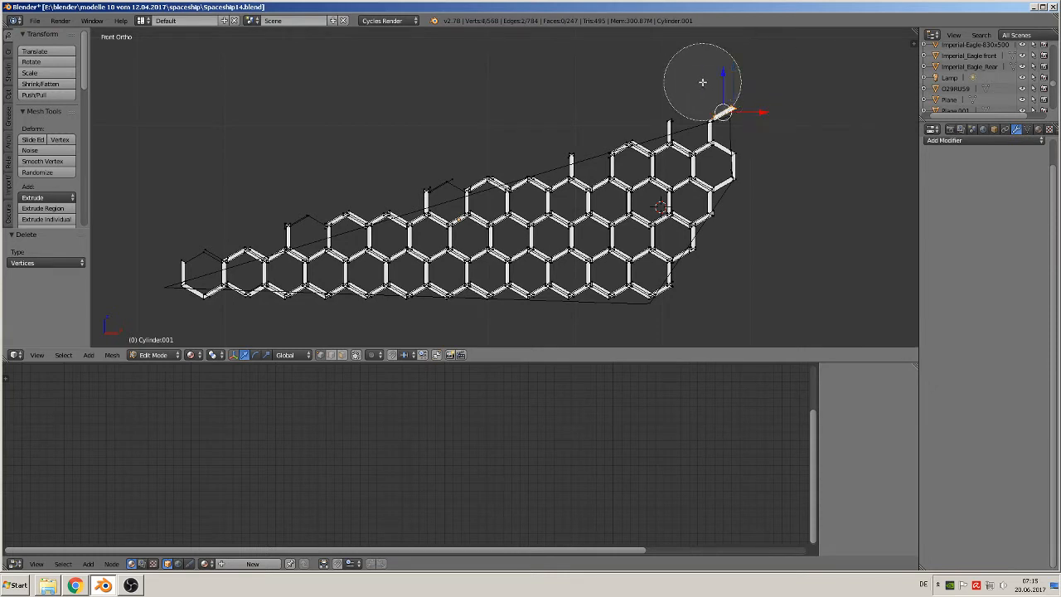
pyautogui.moveTo(677, 88)
pyautogui.mouseDown()
pyautogui.moveTo(460, 136)
pyautogui.moveTo(474, 148)
pyautogui.moveTo(412, 144)
pyautogui.moveTo(420, 159)
pyautogui.moveTo(190, 232)
pyautogui.mouseUp()
pyautogui.rightClick(191, 230)
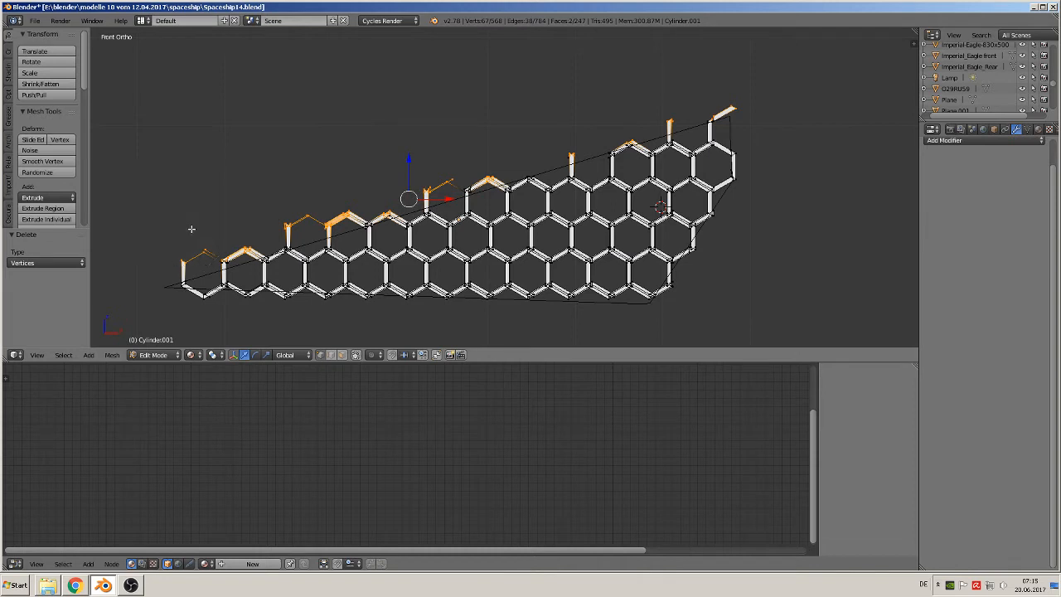
pyautogui.press('x')
pyautogui.click(191, 229)
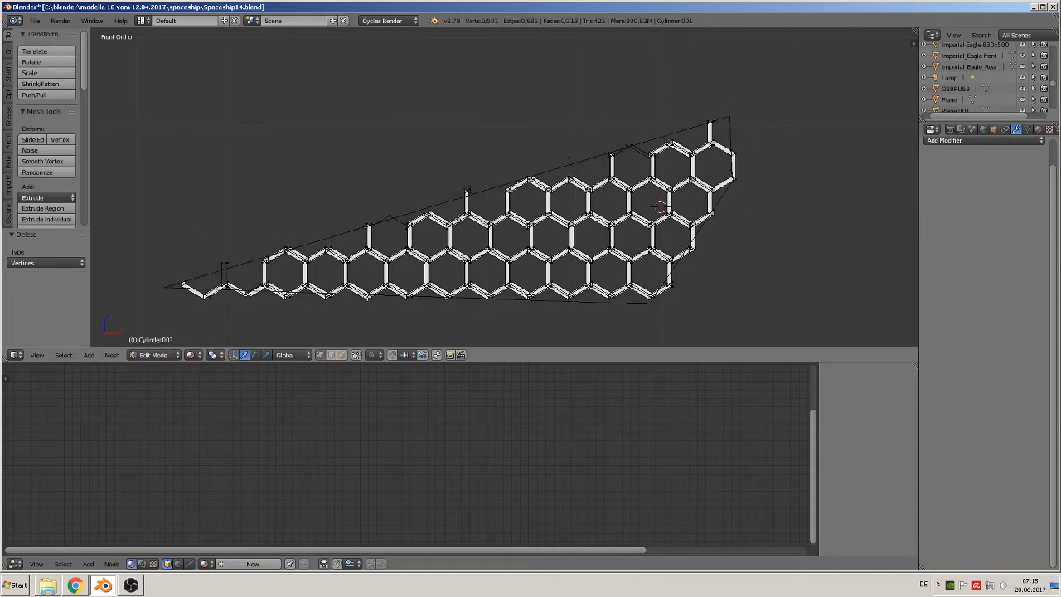
pyautogui.hotkey('ctrl', 'z')
pyautogui.scroll(1, 535, 217)
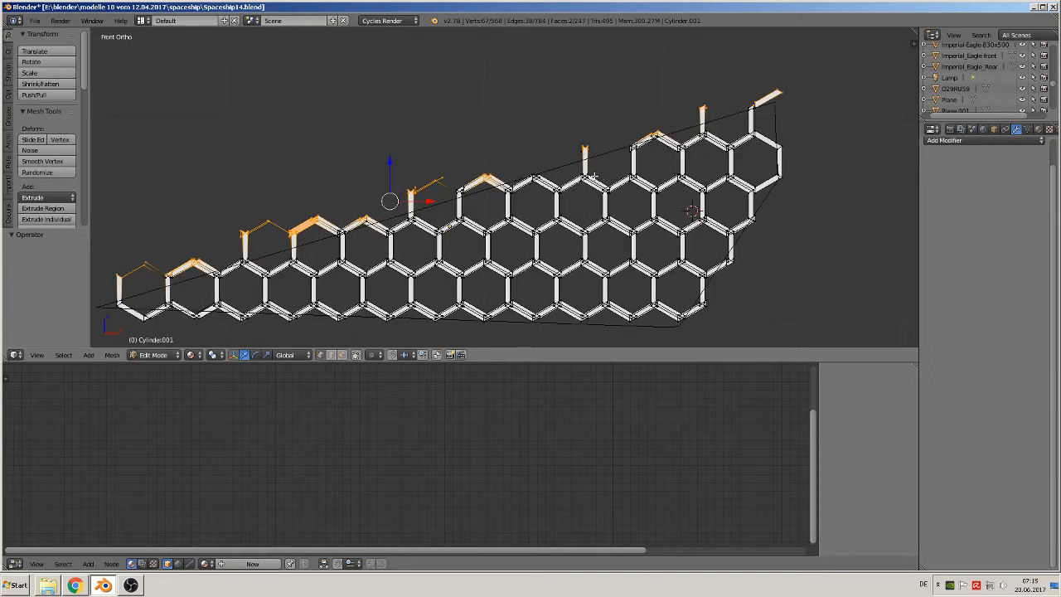
# Step: Apply the hexagon grid's rotation and scale in Object Mode and set its origin to its geometry
pyautogui.press('a')
pyautogui.press('Tab')
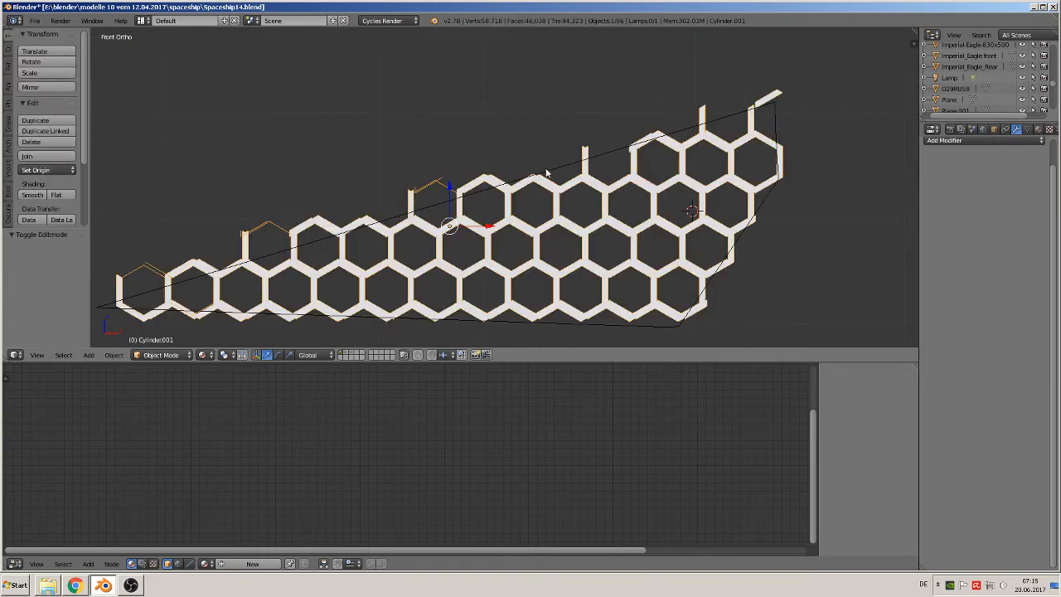
pyautogui.rightClick(551, 176)
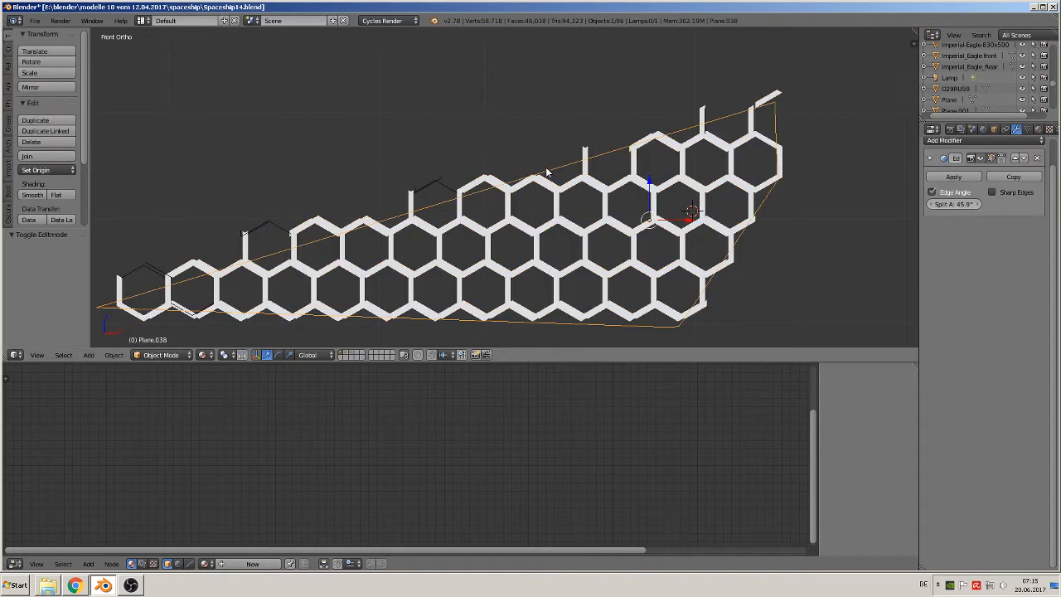
pyautogui.keyDown('shift'); pyautogui.rightClick(570, 233); pyautogui.keyUp('shift')
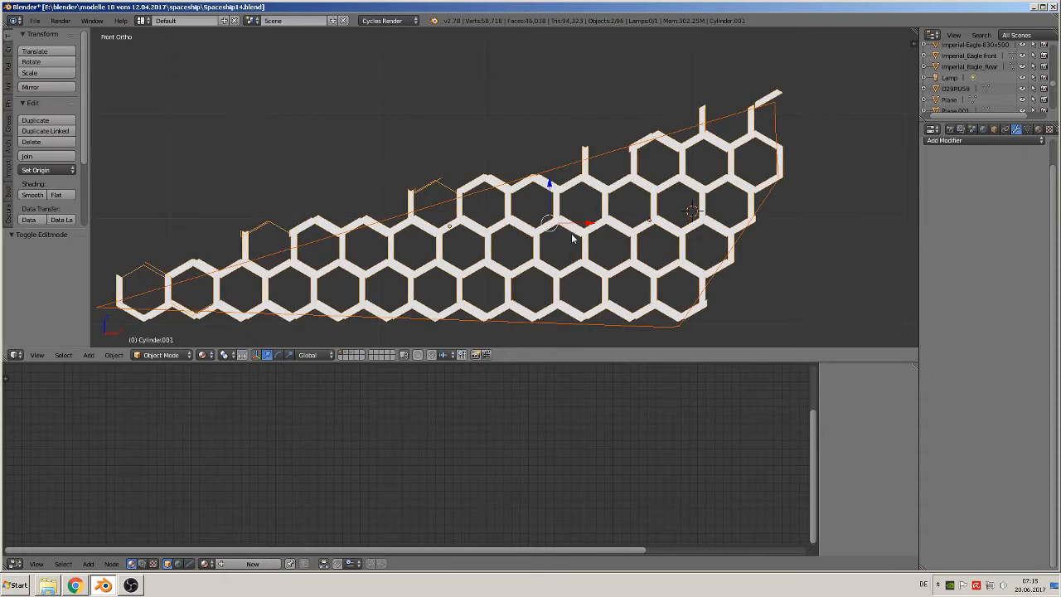
pyautogui.keyDown('shift'); pyautogui.rightClick(572, 237); pyautogui.keyUp('shift')
pyautogui.click(113, 355)
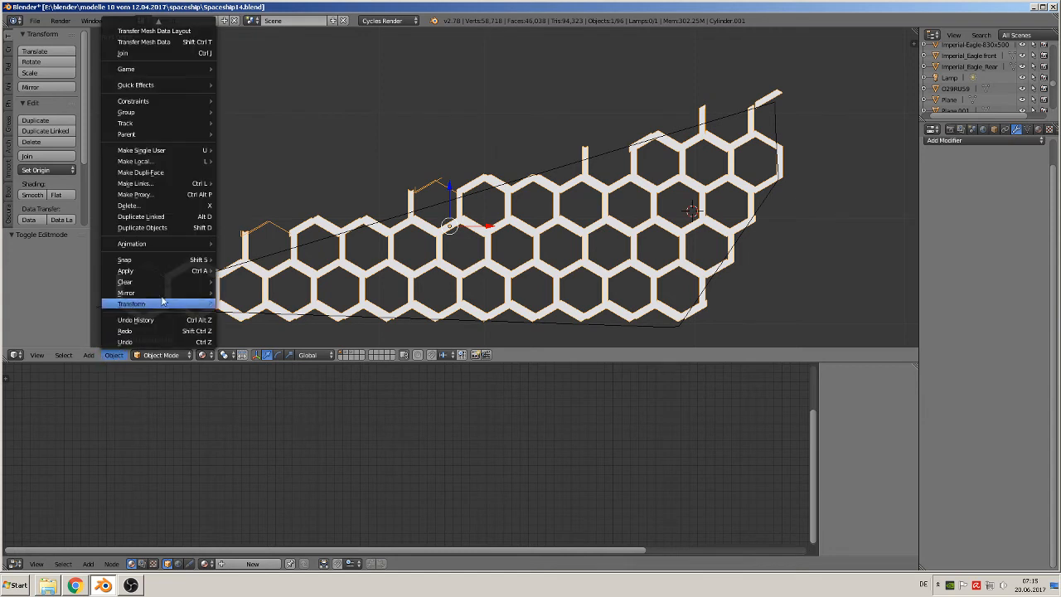
pyautogui.moveTo(156, 270)
pyautogui.click(267, 303)
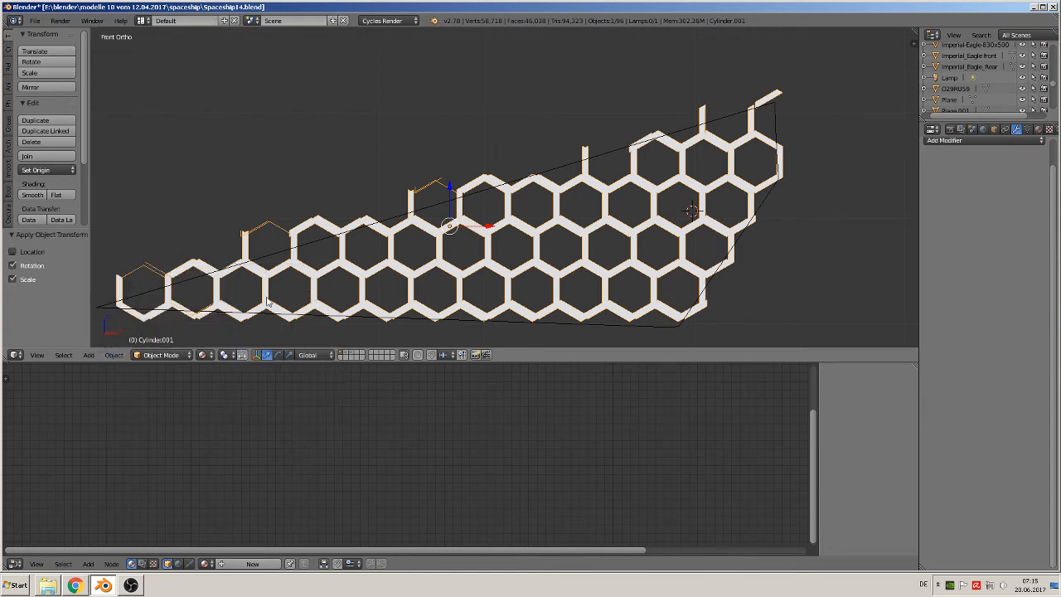
pyautogui.click(65, 170)
pyautogui.click(50, 196)
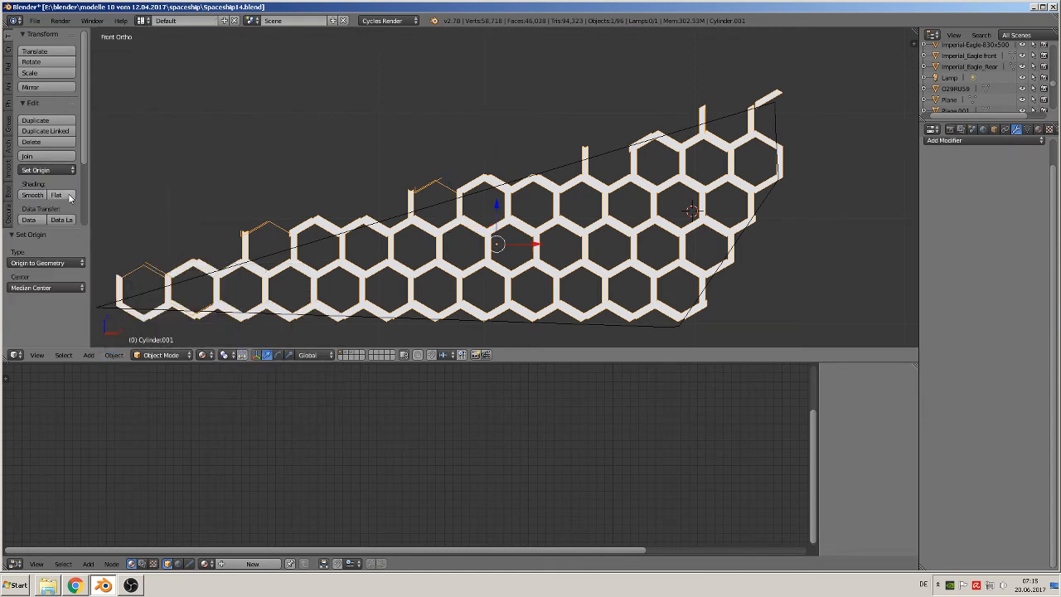
# Step: Cut the wing outline's shape into the whole hexagon grid with Knife Project from the front view
pyautogui.keyDown('shift'); pyautogui.rightClick(495, 199); pyautogui.keyUp('shift')
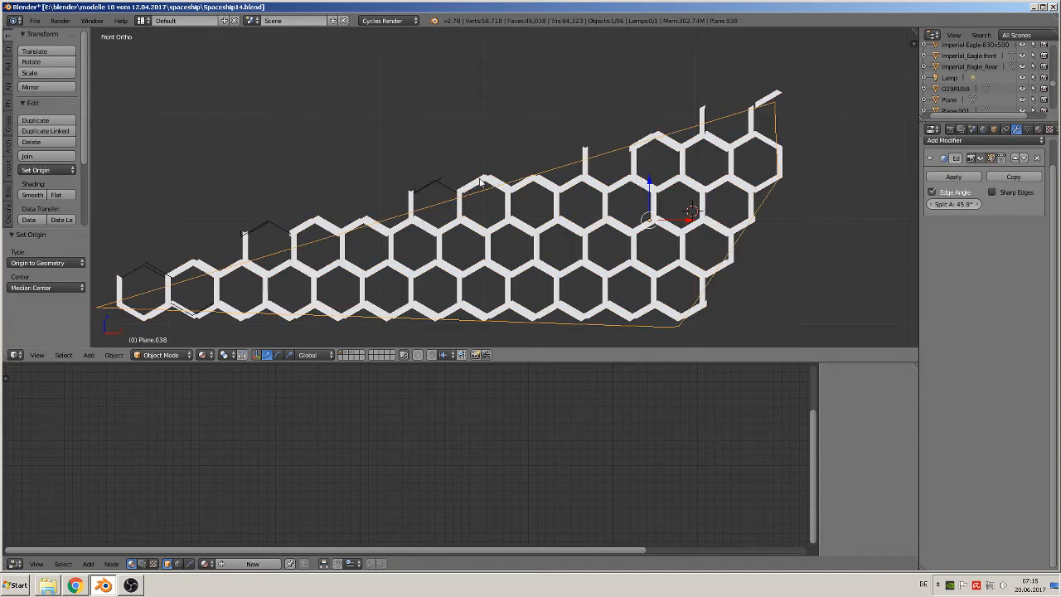
pyautogui.keyDown('shift'); pyautogui.rightClick(480, 181); pyautogui.keyUp('shift')
pyautogui.press('Tab')
pyautogui.press('a')
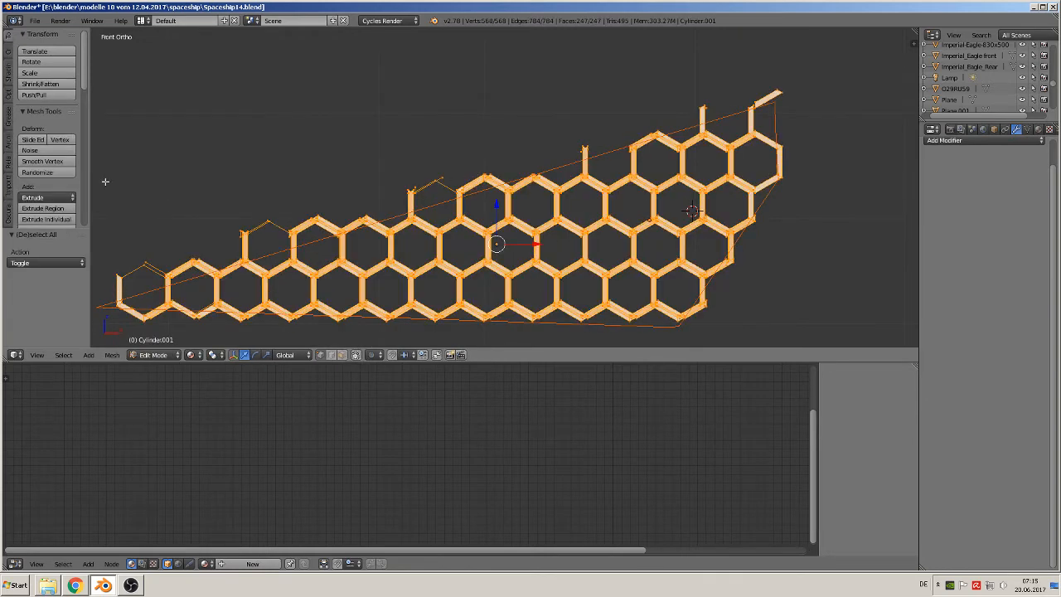
pyautogui.scroll(-3, 50, 209)
pyautogui.scroll(-2, 50, 209)
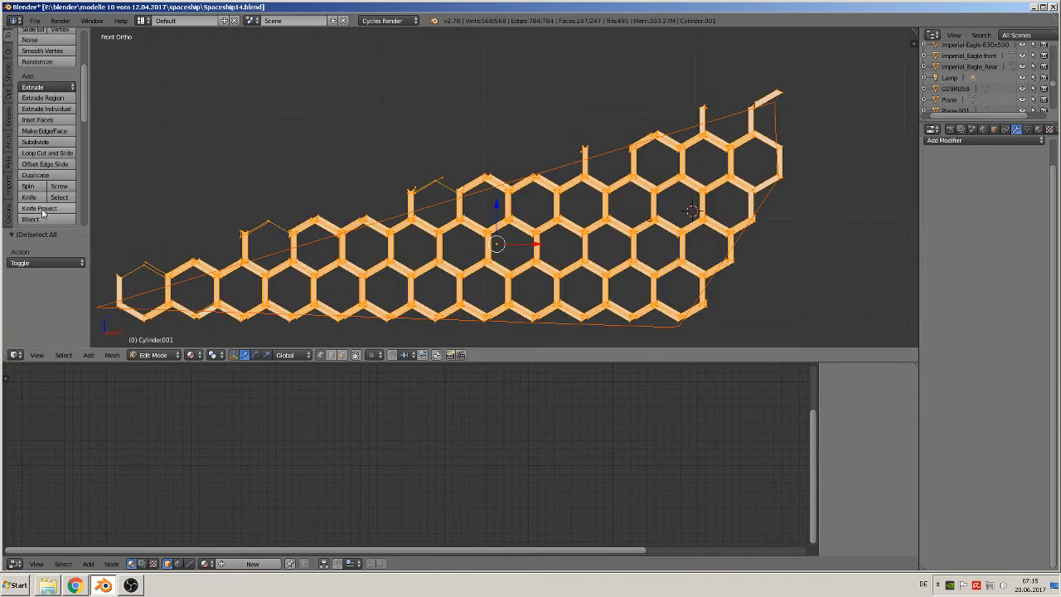
pyautogui.click(42, 209)
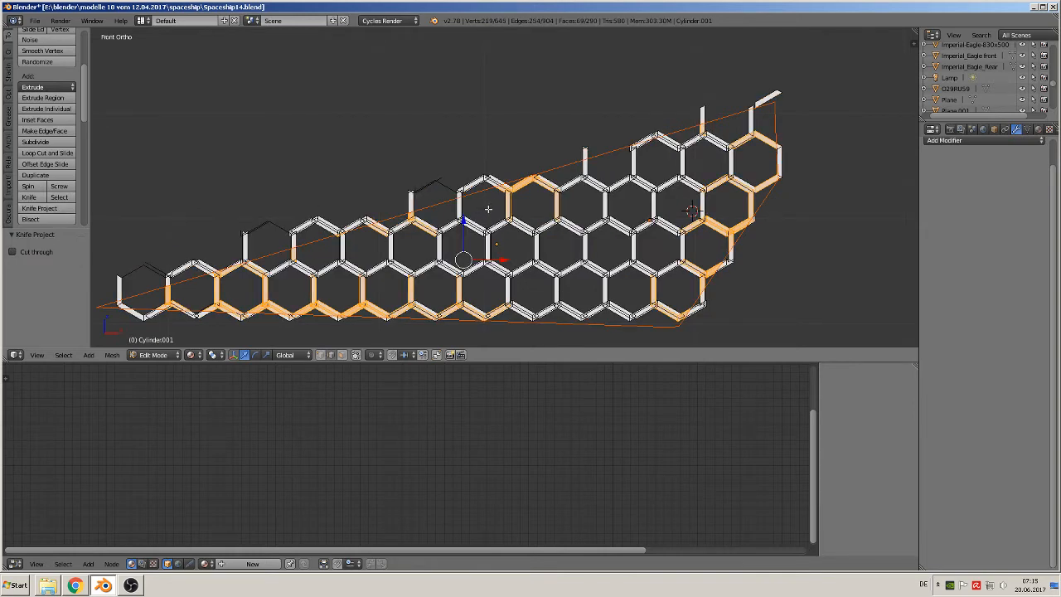
pyautogui.press('a')
pyautogui.scroll(2, 480, 213)
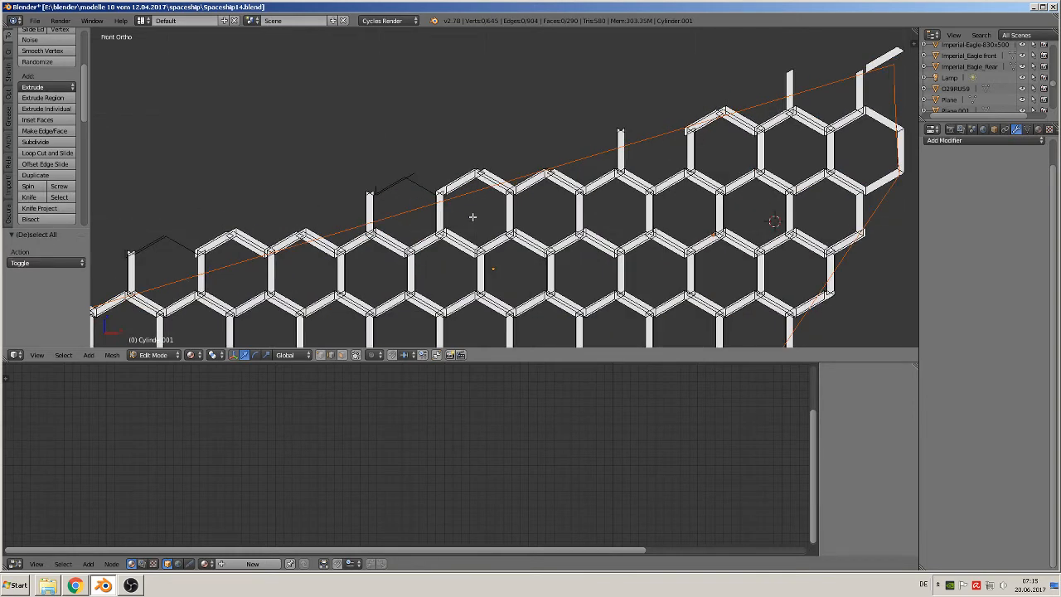
pyautogui.click(29, 197)
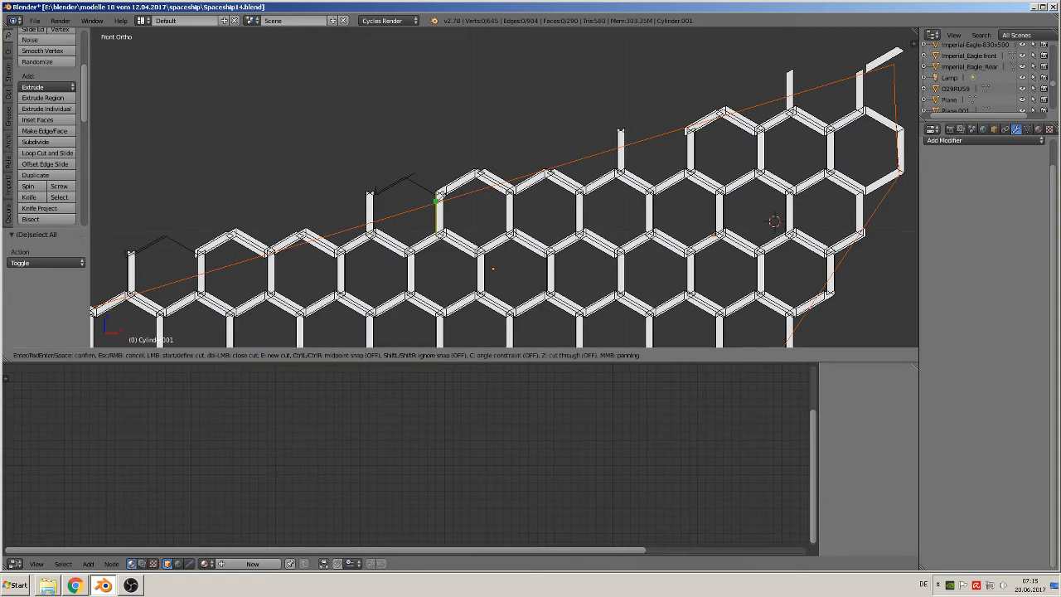
pyautogui.press('Escape')
pyautogui.scroll(-3, 432, 236)
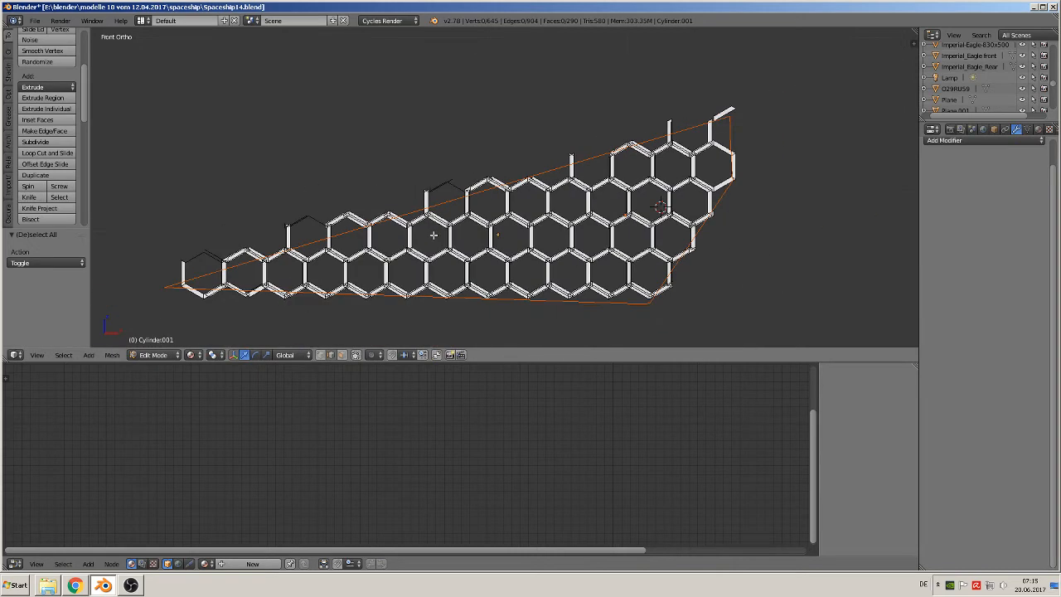
pyautogui.click(29, 197)
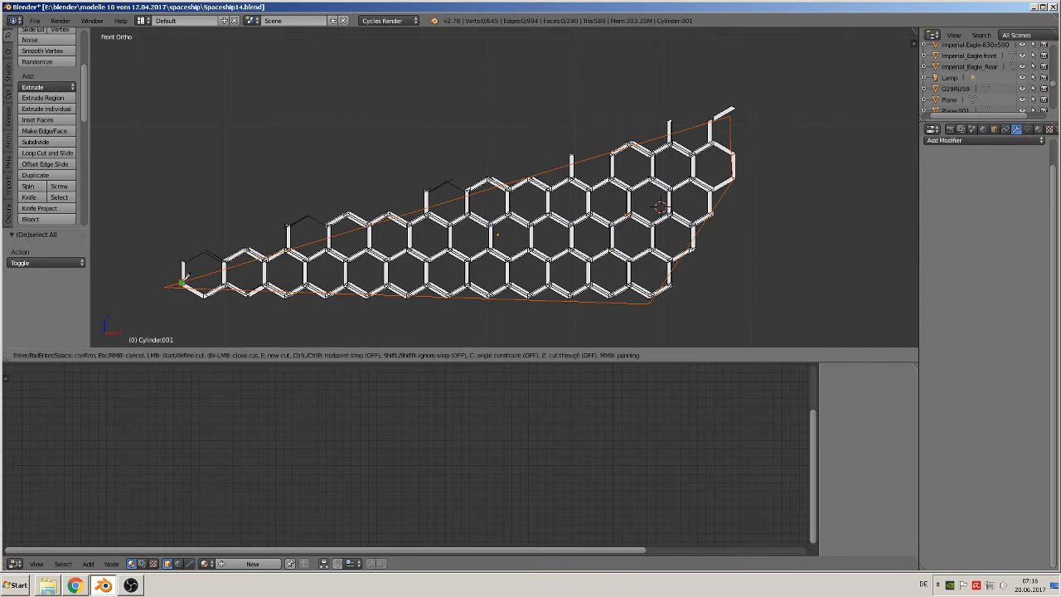
pyautogui.click(182, 282)
pyautogui.click(347, 231)
pyautogui.press('Return')
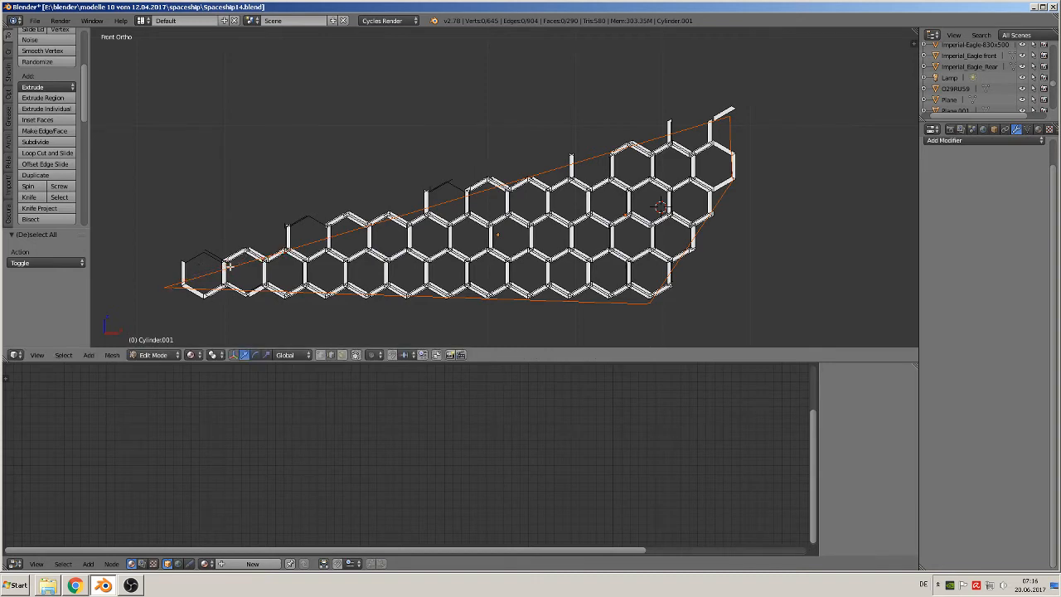
# Step: Knife a straight cut through the hexagon grid along the wing outline's sloping upper edge, from its lower end to its upper end
pyautogui.scroll(2, 151, 263)
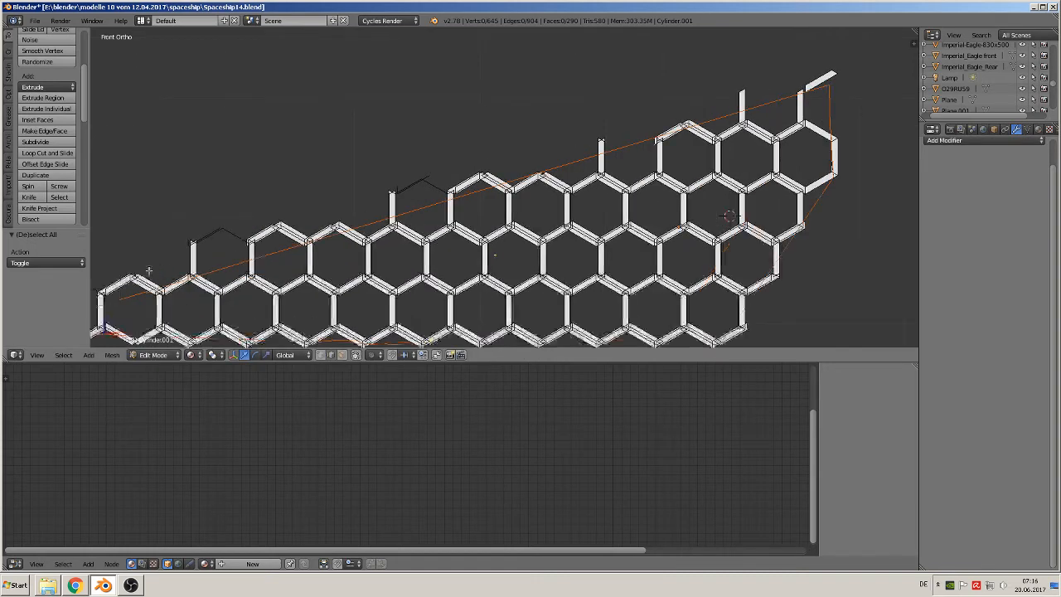
pyautogui.click(29, 197)
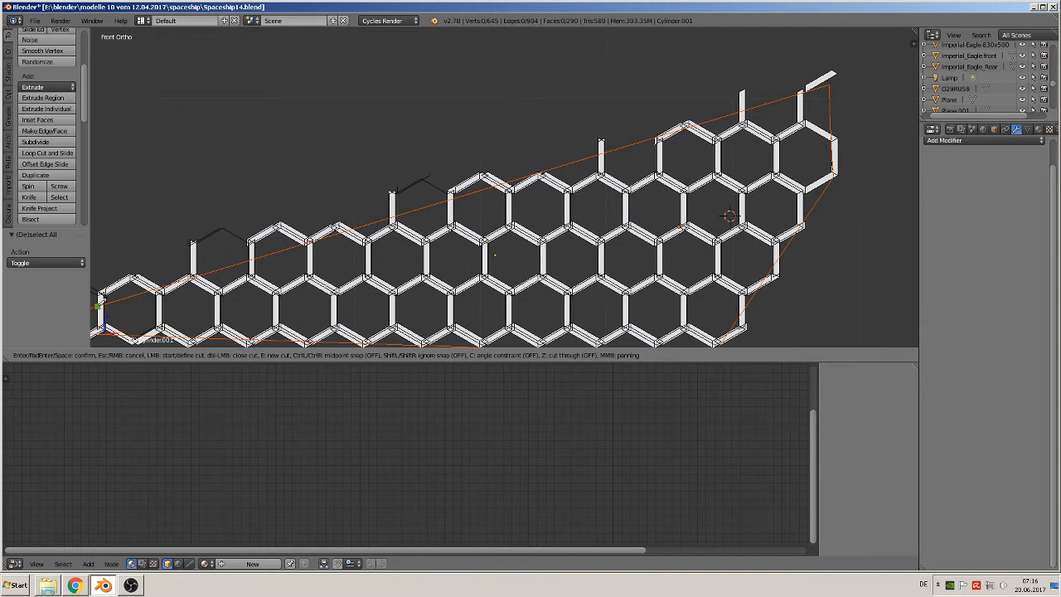
pyautogui.click(98, 305)
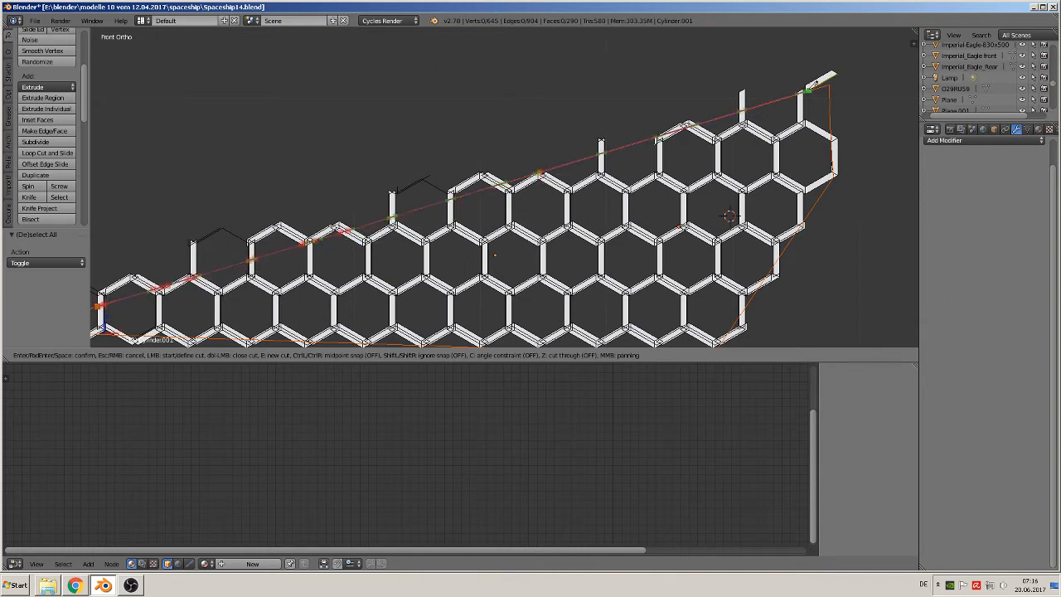
pyautogui.click(811, 83)
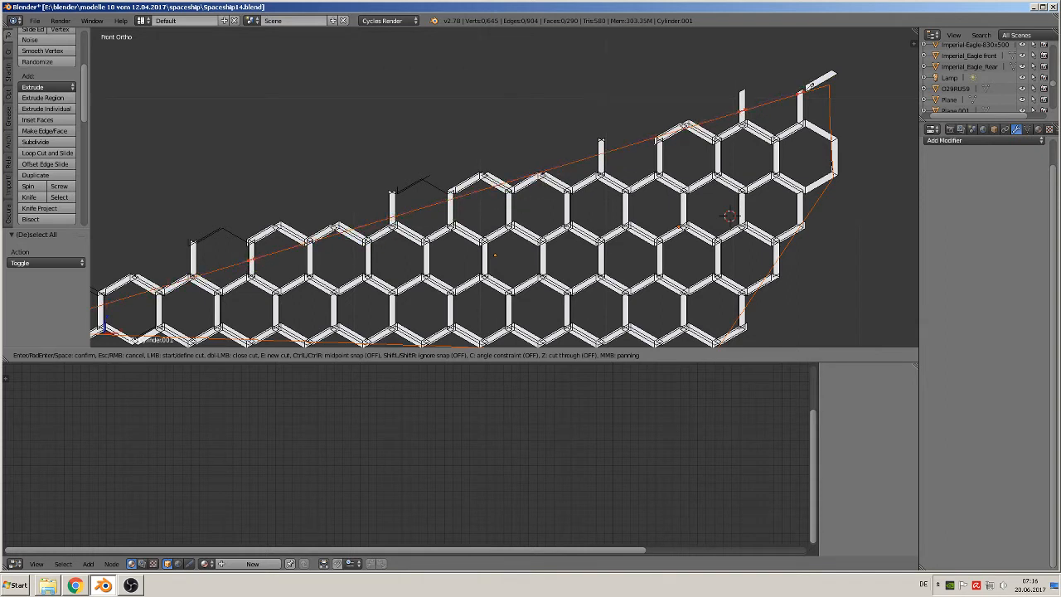
pyautogui.press('Return')
pyautogui.scroll(-3, 731, 153)
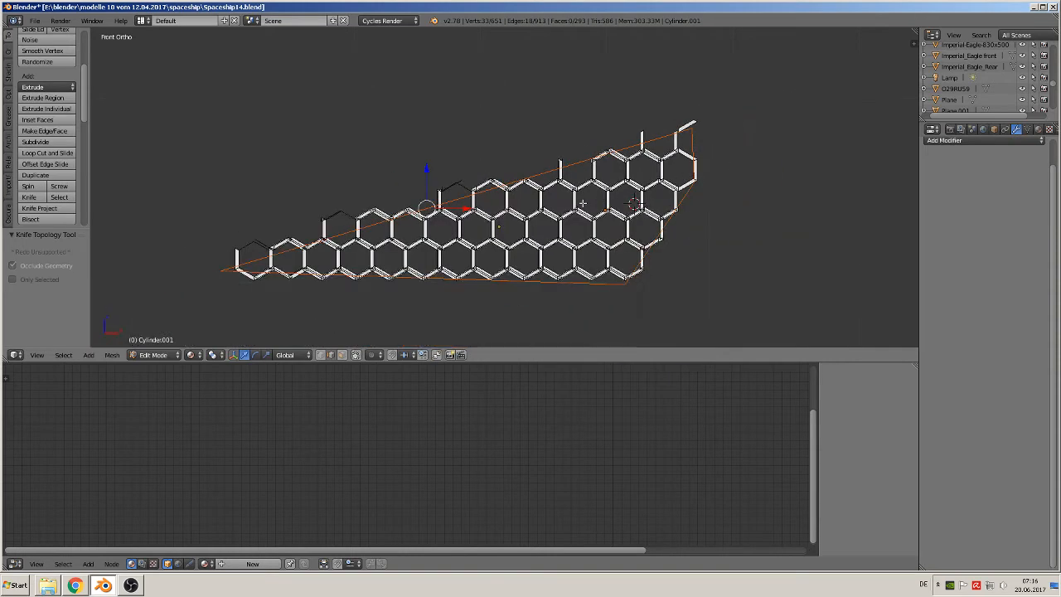
# Step: Move the wing outline straight down away from the hexagon grid and examine the grid in Edit Mode from top and front views
pyautogui.press('Tab')
pyautogui.scroll(2, 415, 218)
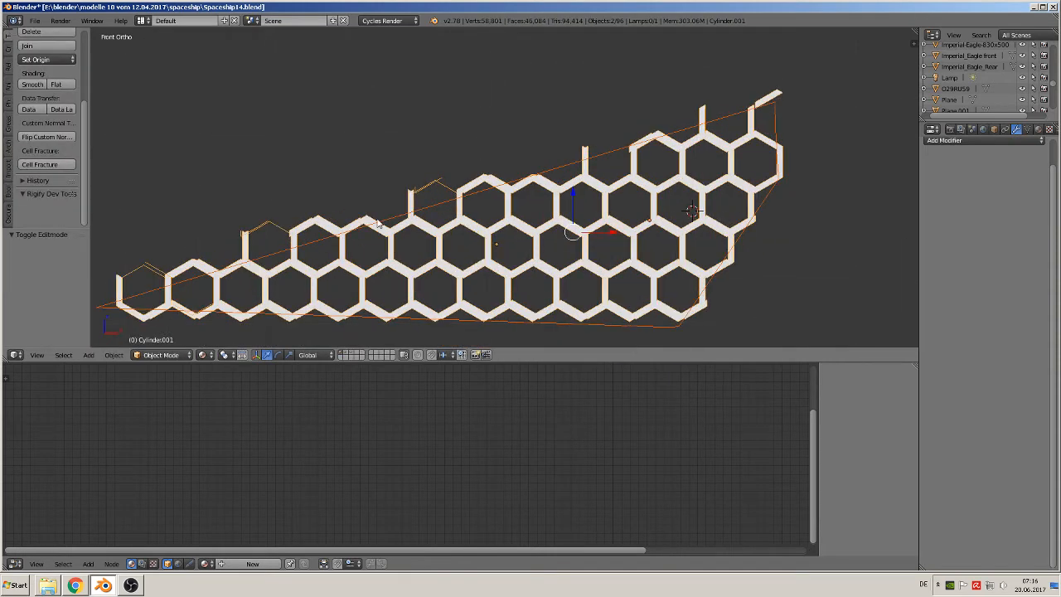
pyautogui.rightClick(563, 173)
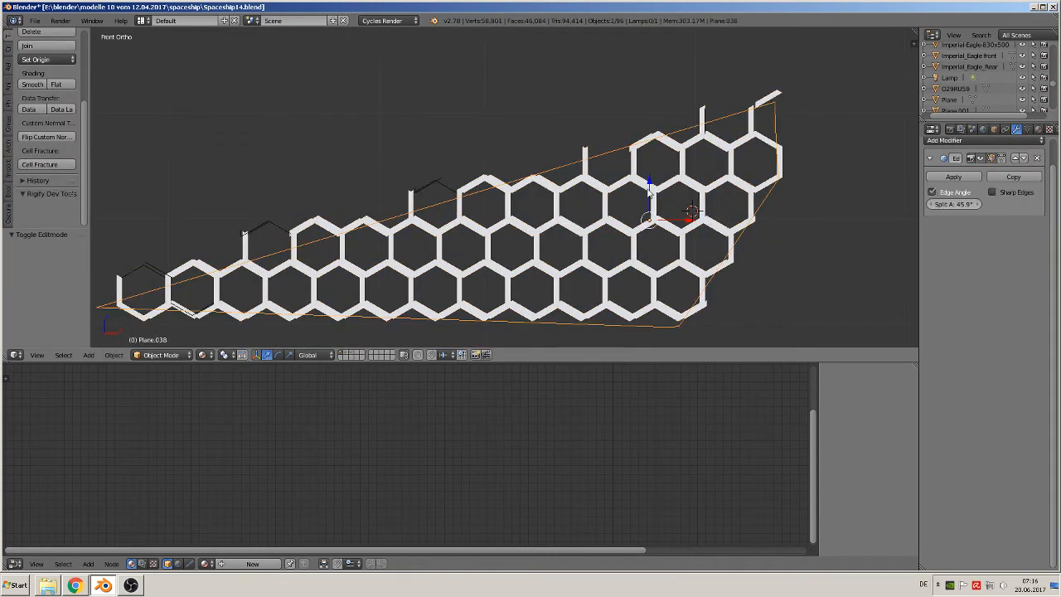
pyautogui.press('g')
pyautogui.press('z')
pyautogui.press('Escape')
pyautogui.rightClick(454, 214)
pyautogui.press('Tab')
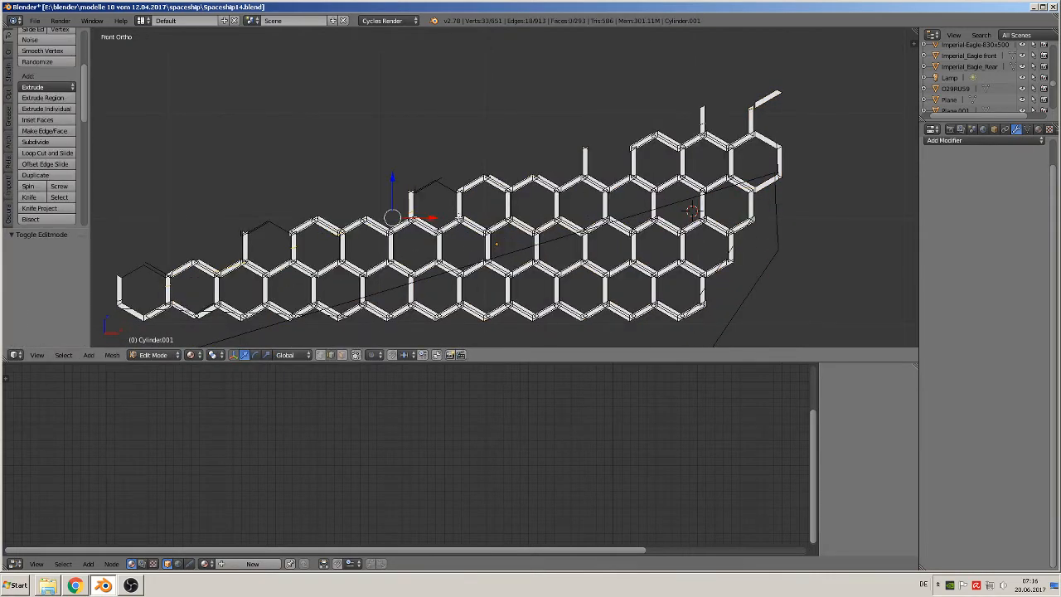
pyautogui.moveTo(530, 241); pyautogui.dragTo(509, 177, button='middle')
pyautogui.press('KP_7')
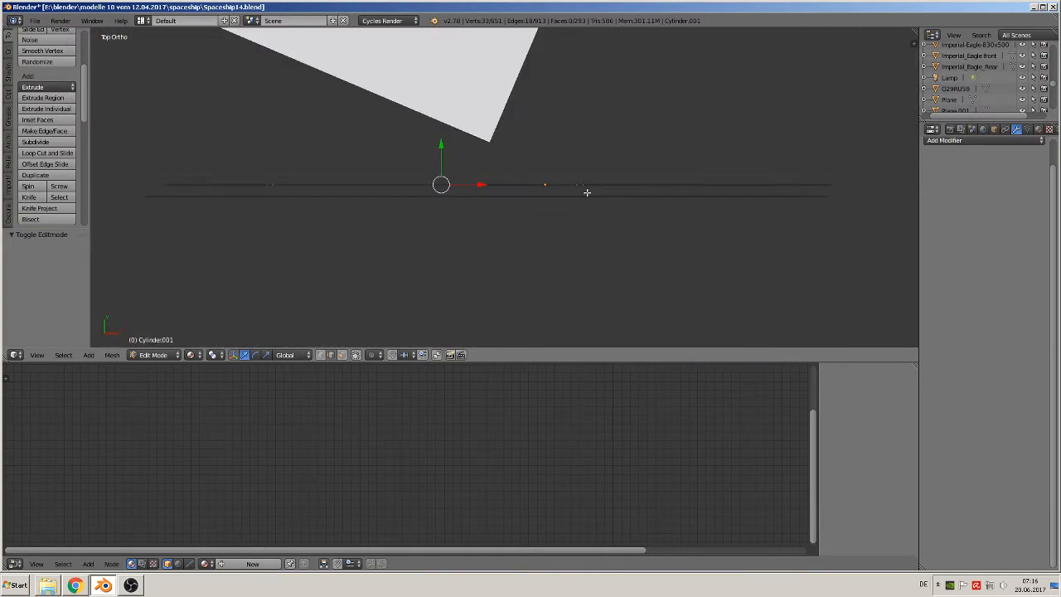
pyautogui.press('KP_1')
pyautogui.scroll(-2, 581, 194)
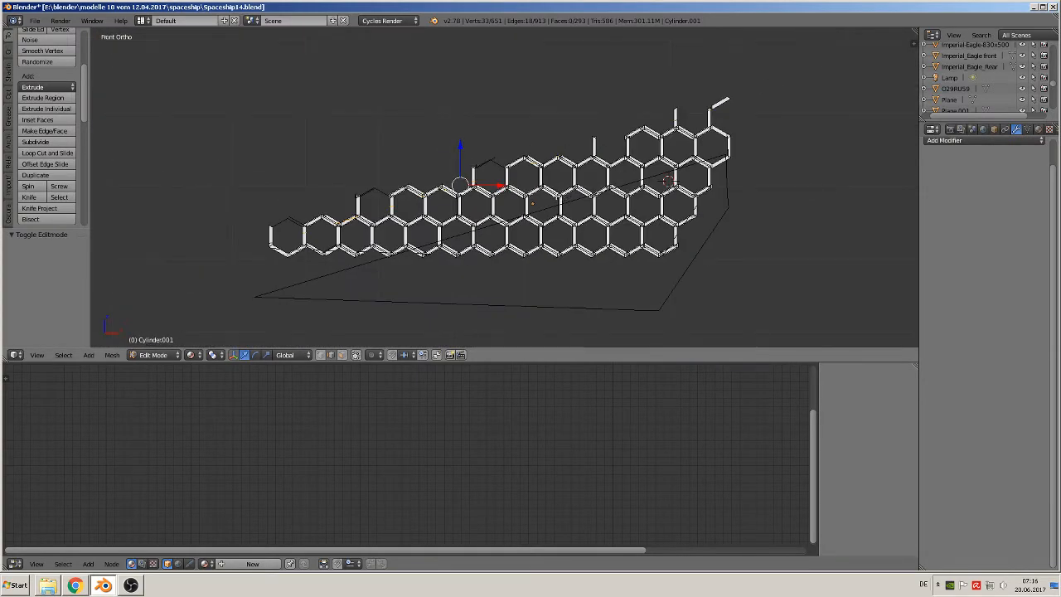
# Step: Undo the wing outline's downward move
pyautogui.hotkey('ctrl', 'u')
pyautogui.hotkey('ctrl', 'z')
pyautogui.hotkey('ctrl', 'z')
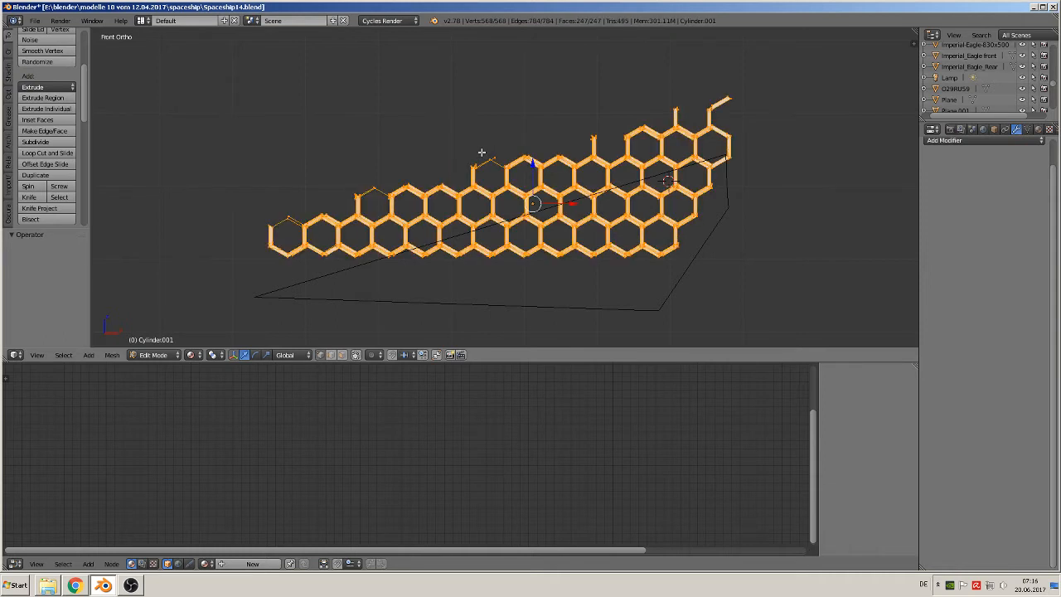
pyautogui.hotkey('ctrl', 'z')
pyautogui.press('Tab')
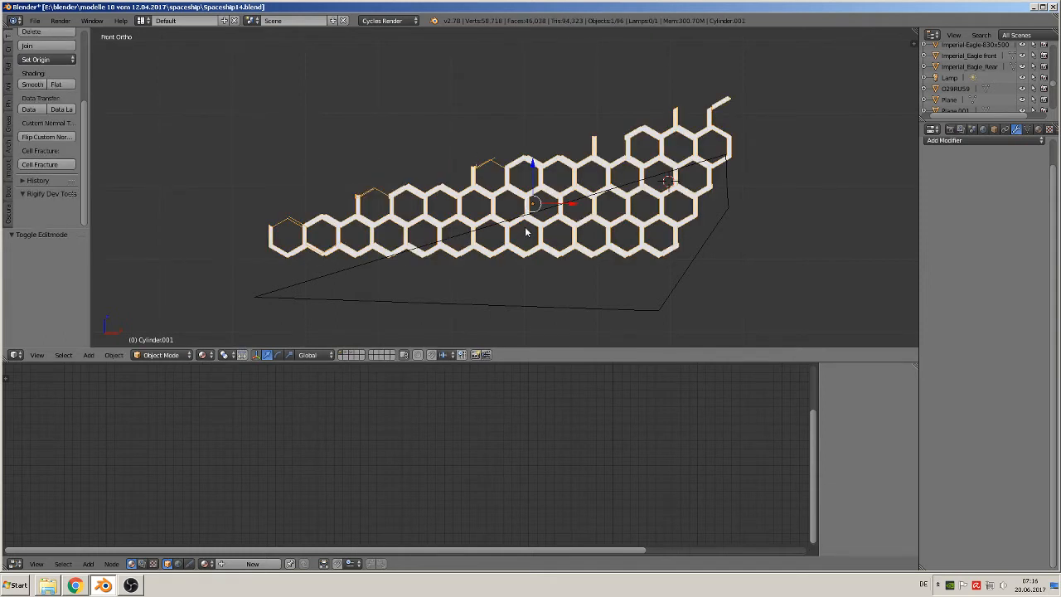
pyautogui.rightClick(531, 215)
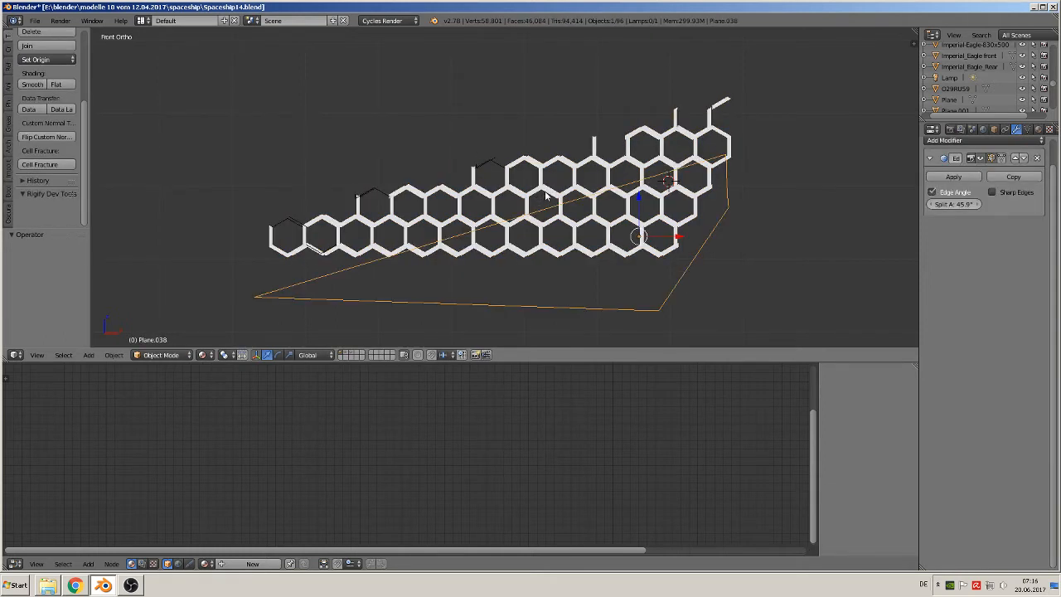
pyautogui.scroll(-2, 359, 134)
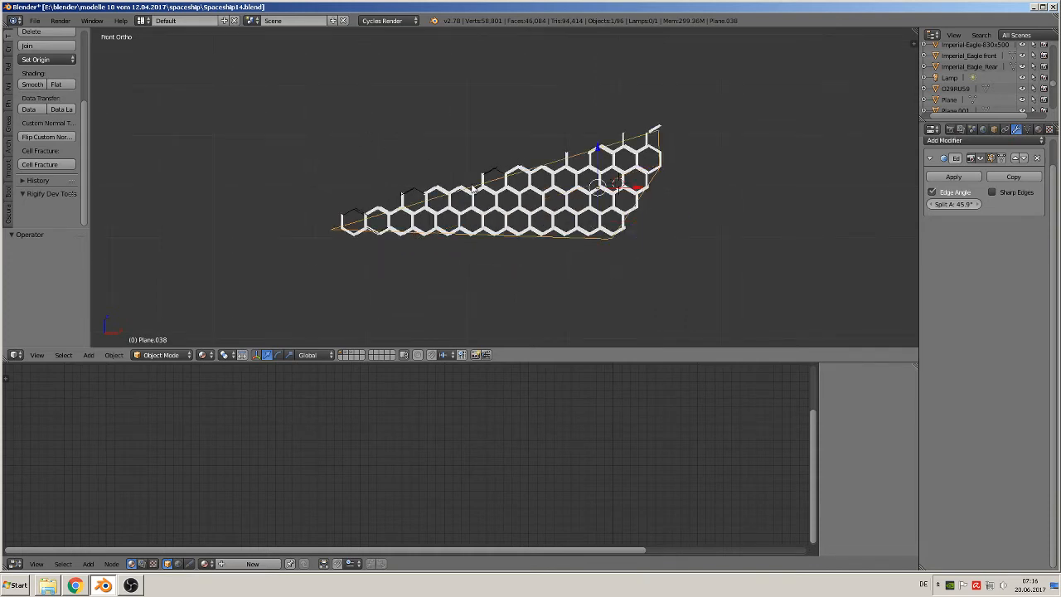
# Step: Rip the hexagon grid's selected knife-cut vertices apart in place along the wing outline's sloping upper edge, using vertex selection
pyautogui.scroll(5, 469, 192)
pyautogui.press('Tab')
pyautogui.scroll(2, 459, 167)
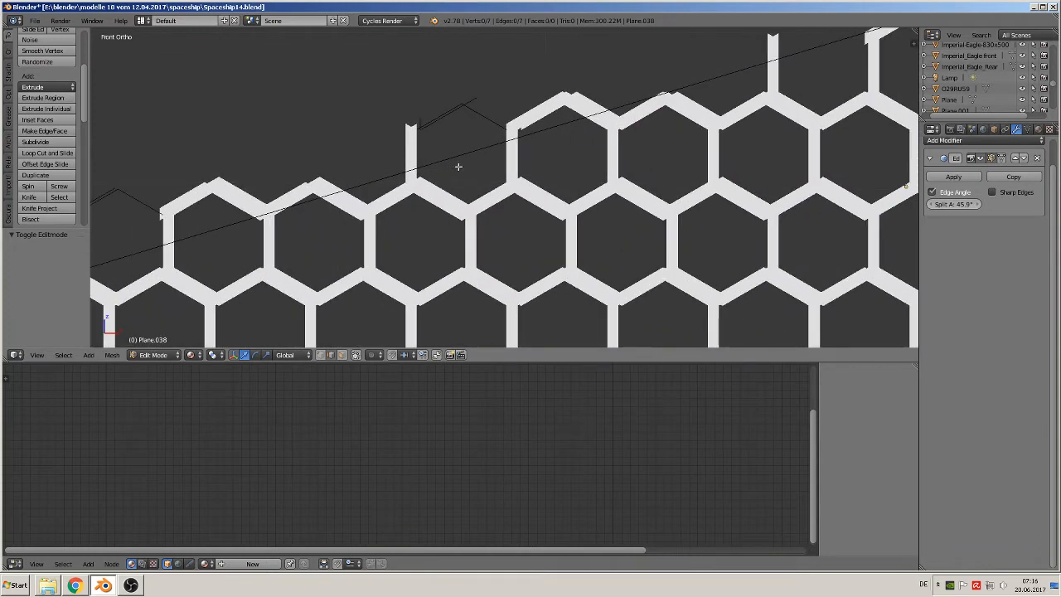
pyautogui.press('Tab')
pyautogui.rightClick(419, 143)
pyautogui.press('Tab')
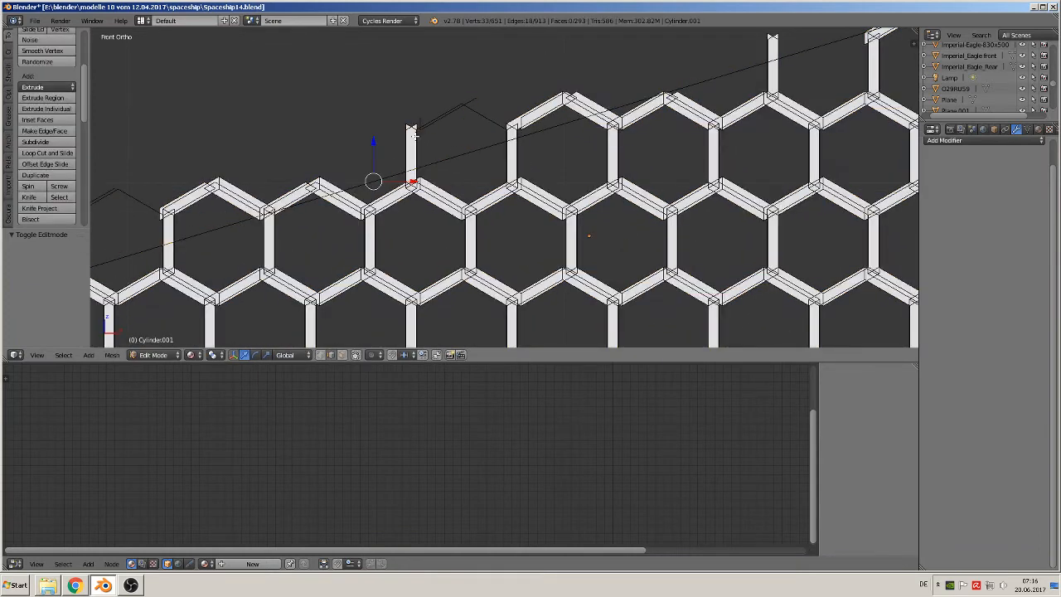
pyautogui.scroll(2, 417, 143)
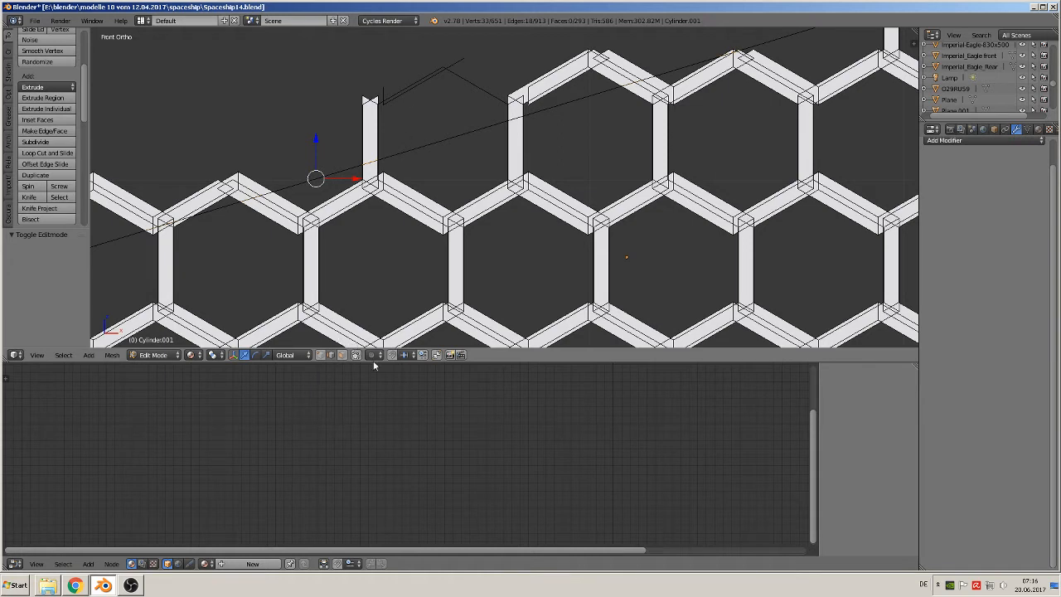
pyautogui.click(320, 355)
pyautogui.hotkey('shift', 'd')
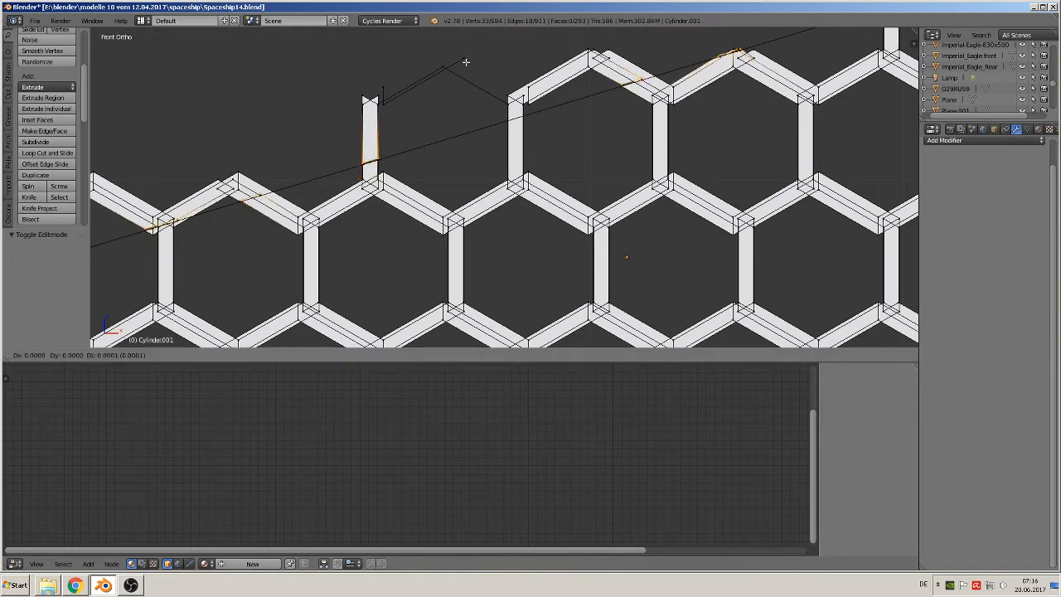
pyautogui.click(466, 62)
# Step: Delete the loose peak vertices and the leftover vertices beside the vertical strut's top, above the sloping knife cut
pyautogui.rightClick(454, 60)
pyautogui.keyDown('shift'); pyautogui.rightClick(445, 64); pyautogui.keyUp('shift')
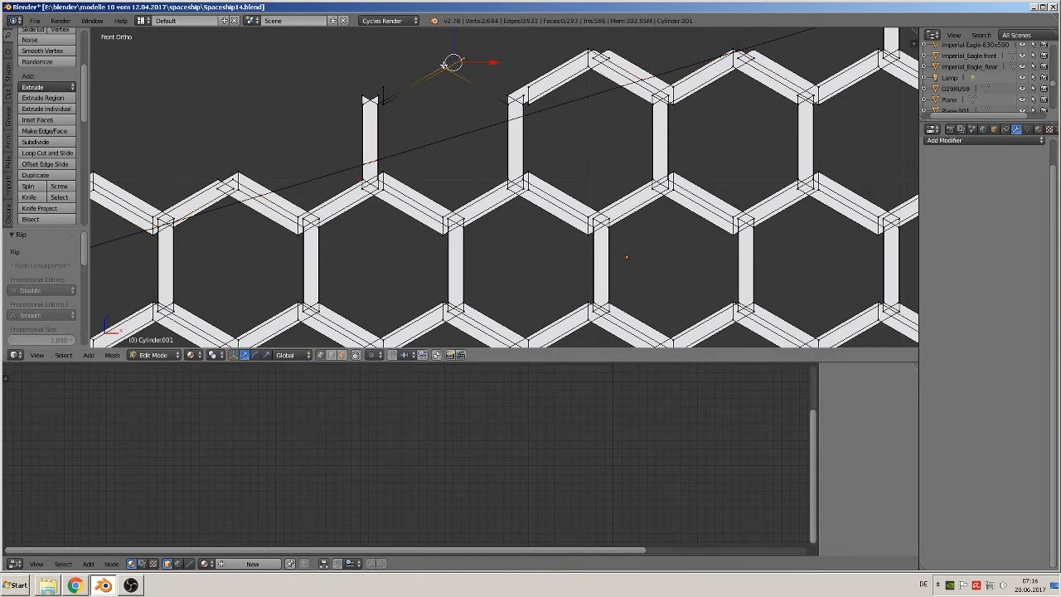
pyautogui.press('x')
pyautogui.click(440, 66)
pyautogui.rightClick(383, 87)
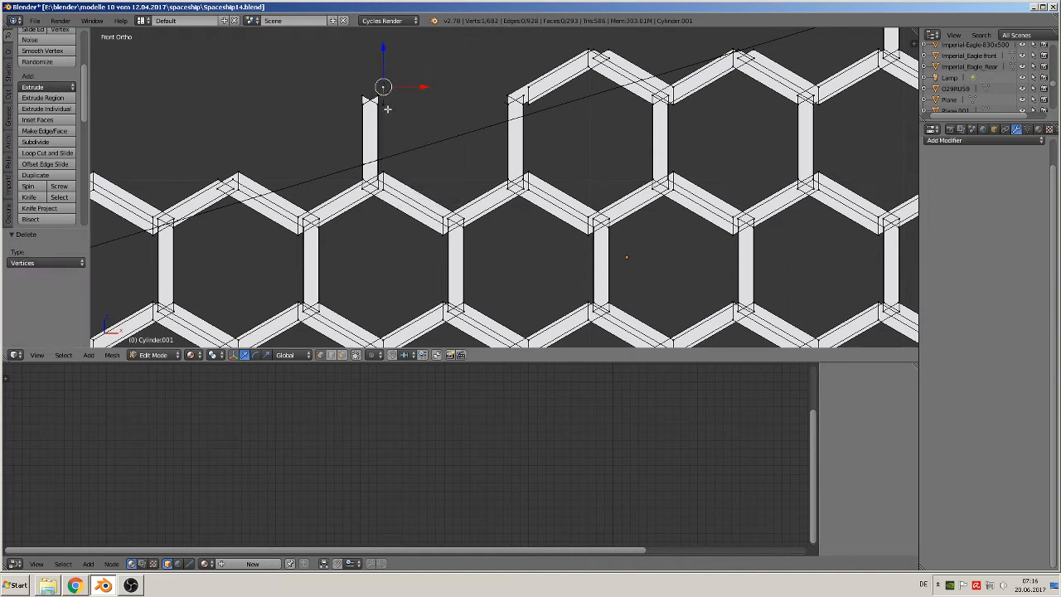
pyautogui.keyDown('shift'); pyautogui.rightClick(385, 105); pyautogui.keyUp('shift')
pyautogui.press('x')
pyautogui.click(386, 108)
# Step: Delete the remaining upper vertices of that vertical strut, keeping only the stub below the knife cut
pyautogui.rightClick(380, 95)
pyautogui.keyDown('shift'); pyautogui.rightClick(362, 95); pyautogui.keyUp('shift')
pyautogui.press('x')
pyautogui.click(362, 94)
pyautogui.rightClick(365, 104)
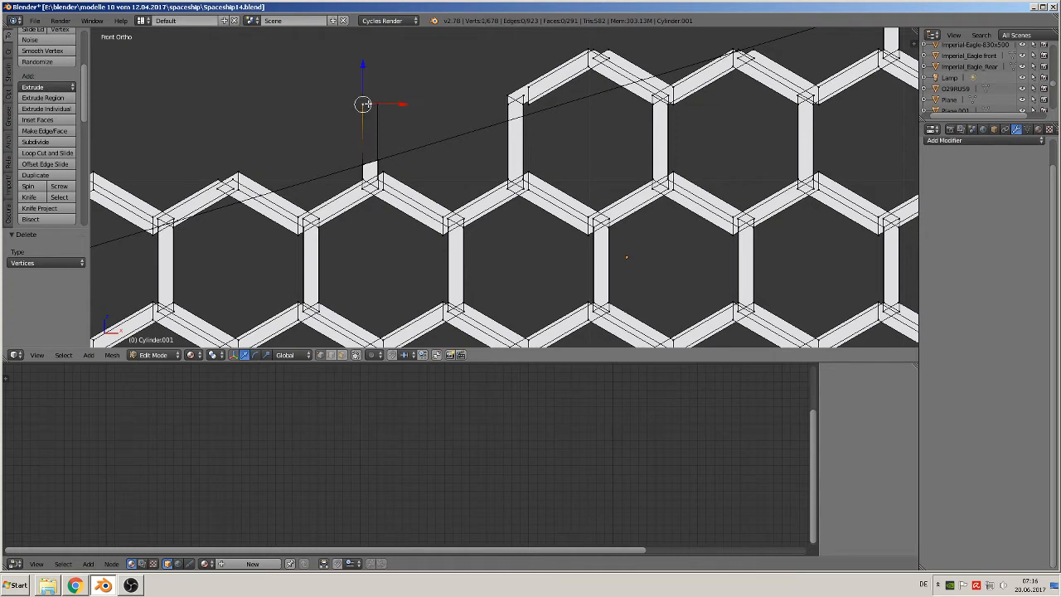
pyautogui.keyDown('shift'); pyautogui.rightClick(386, 102); pyautogui.keyUp('shift')
pyautogui.press('x')
pyautogui.click(387, 100)
# Step: Circle-select and delete the sloping strut of the next hexagon above the cut, including its peak but keeping the vertical strut
pyautogui.keyDown('shift'); pyautogui.moveTo(531, 110); pyautogui.dragTo(442, 159, button='middle'); pyautogui.keyUp('shift')
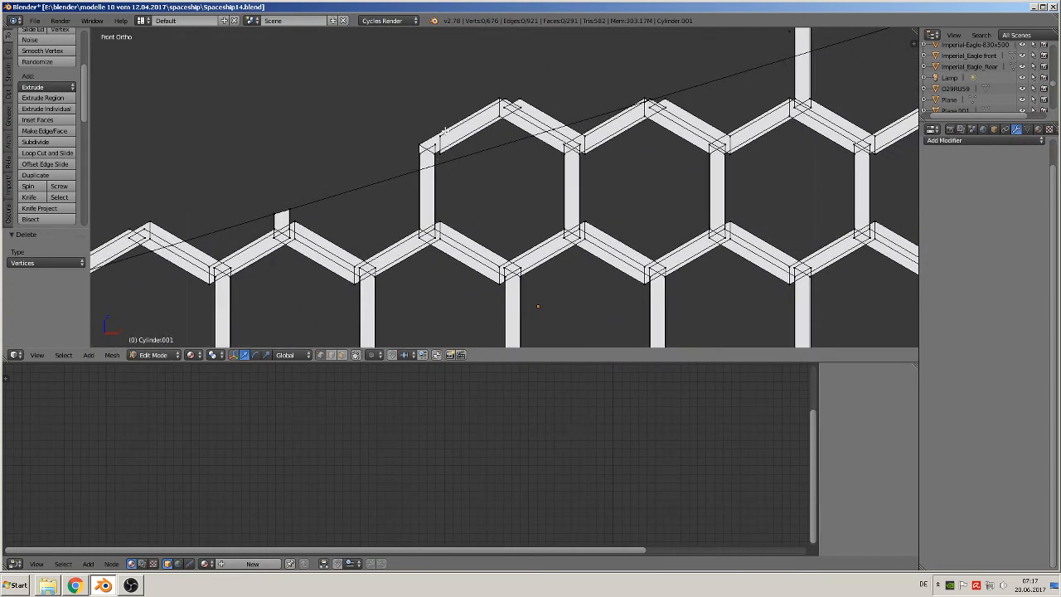
pyautogui.press('c')
pyautogui.moveTo(422, 114)
pyautogui.mouseDown()
pyautogui.moveTo(486, 83)
pyautogui.moveTo(527, 84)
pyautogui.mouseUp()
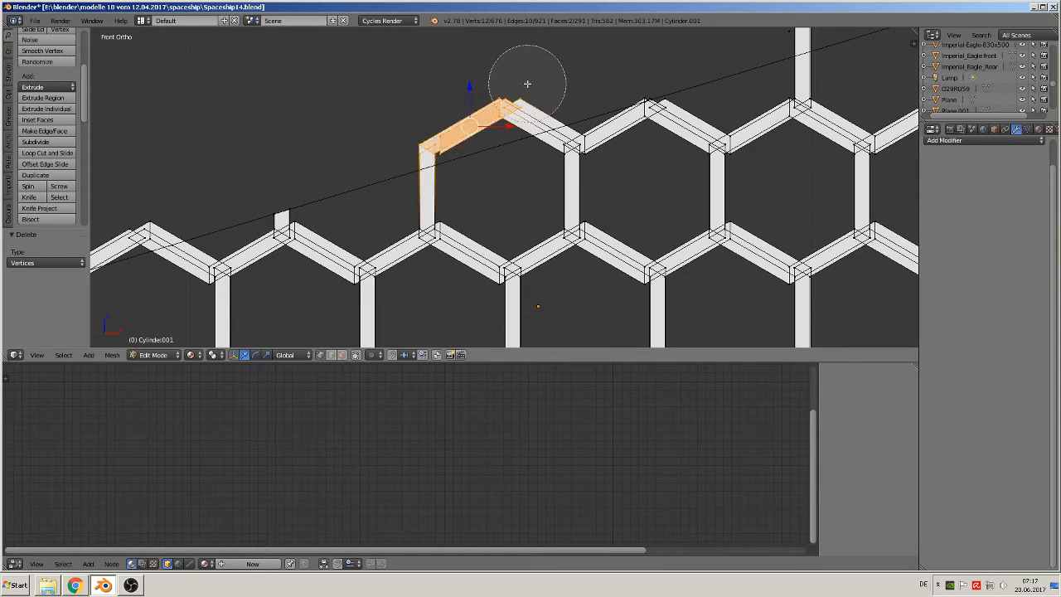
pyautogui.rightClick(527, 84)
pyautogui.press('x')
pyautogui.click(523, 84)
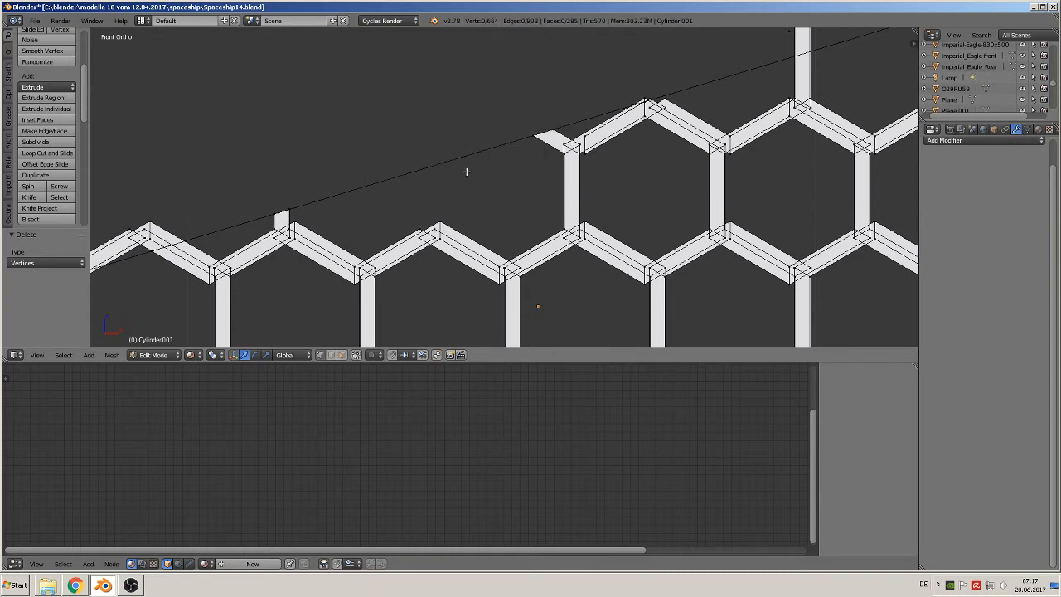
pyautogui.hotkey('ctrl', 'z')
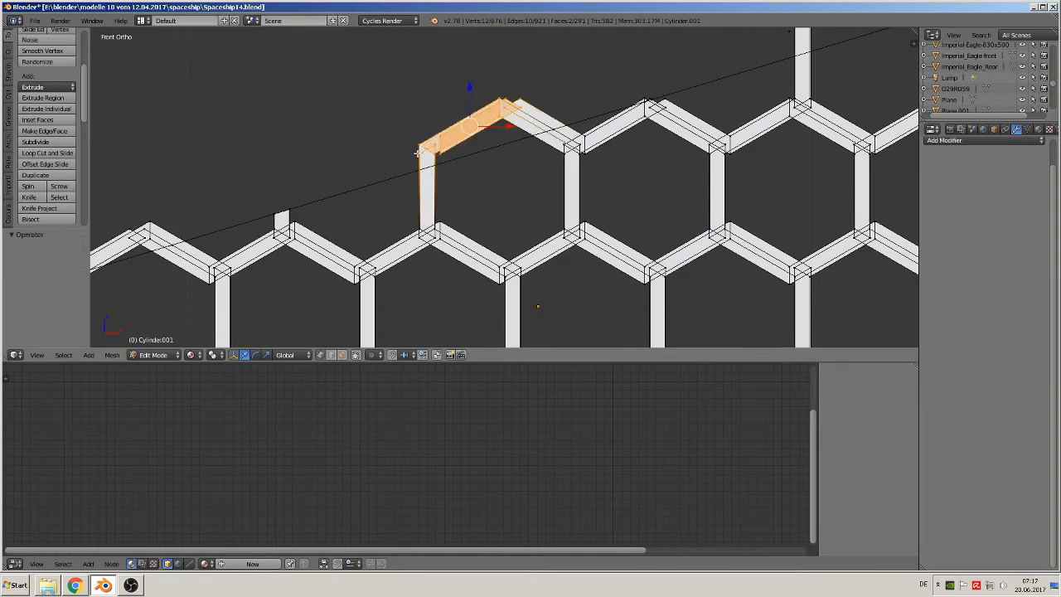
pyautogui.press('c')
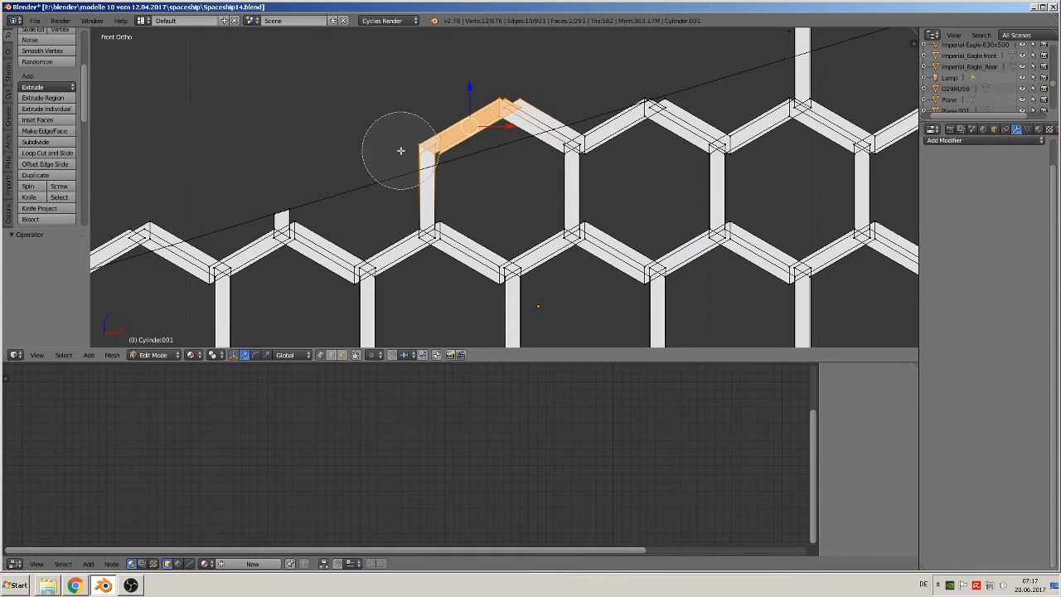
pyautogui.press('Escape')
pyautogui.press('x')
pyautogui.click(399, 150)
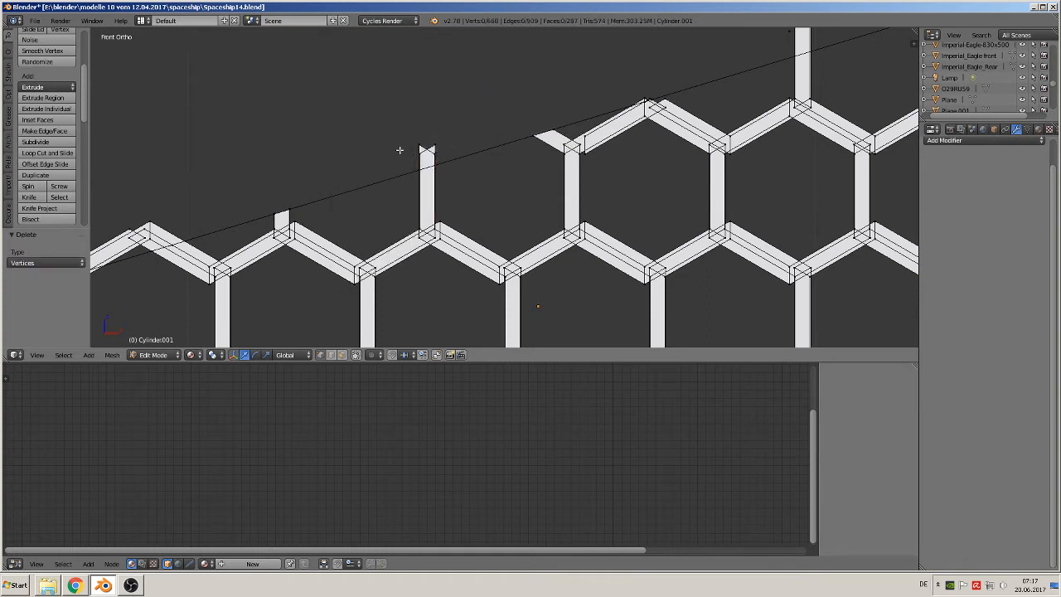
# Step: Try to delete the two top corner vertices of the vertical strut still protruding above the cut
pyautogui.rightClick(435, 143)
pyautogui.keyDown('ctrl'); pyautogui.rightClick(421, 149); pyautogui.keyUp('ctrl')
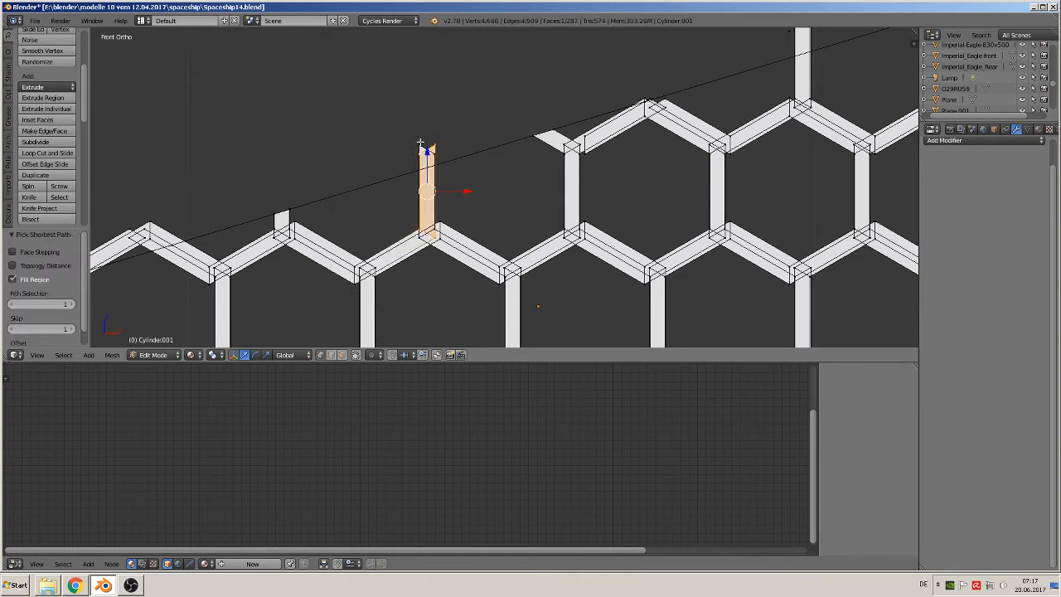
pyautogui.rightClick(436, 145)
pyautogui.keyDown('shift'); pyautogui.rightClick(419, 142); pyautogui.keyUp('shift')
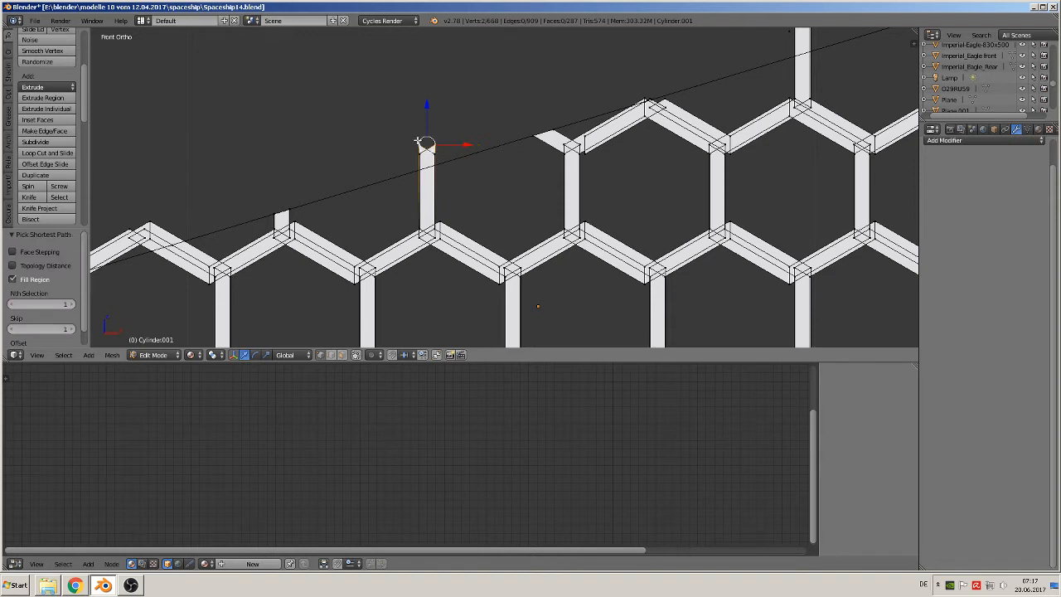
pyautogui.press('x')
pyautogui.click(417, 141)
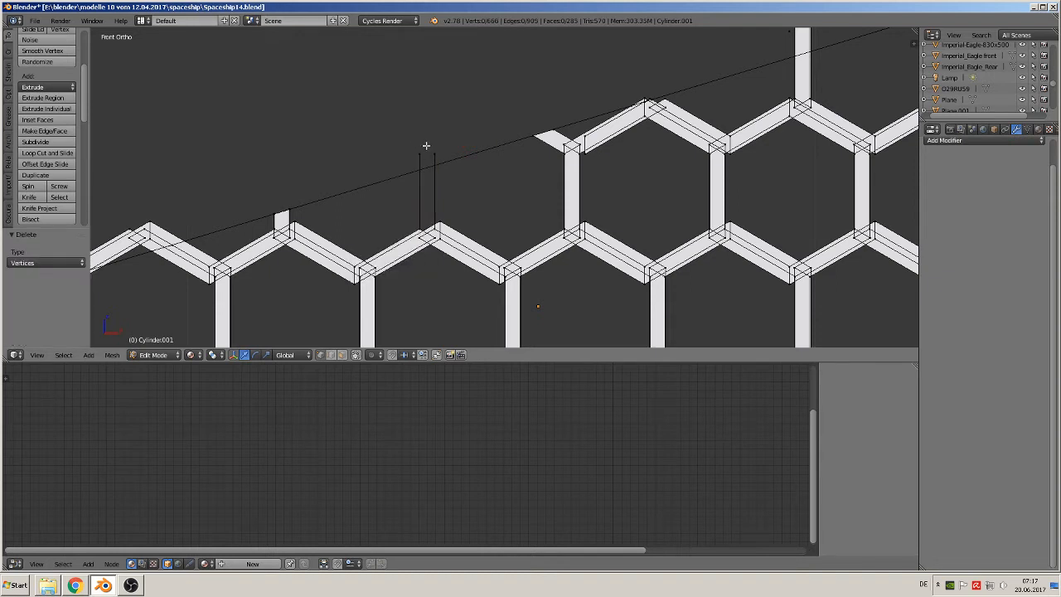
pyautogui.hotkey('ctrl', 'z')
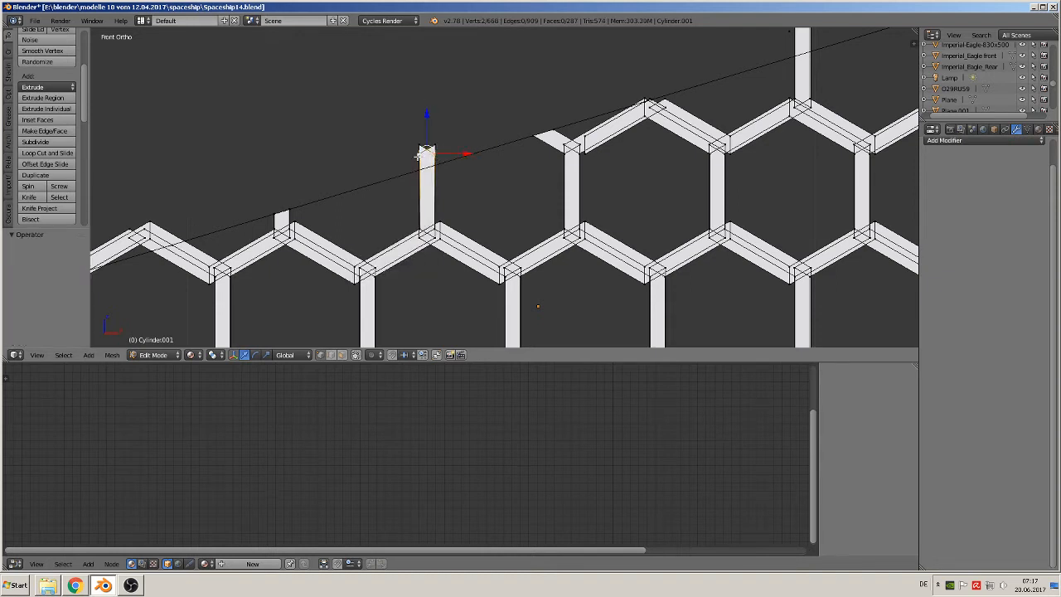
# Step: Split and delete the lower pair of overlapping vertices at the protruding vertical strut's top end
pyautogui.press('y')
pyautogui.press('x')
pyautogui.click(417, 156)
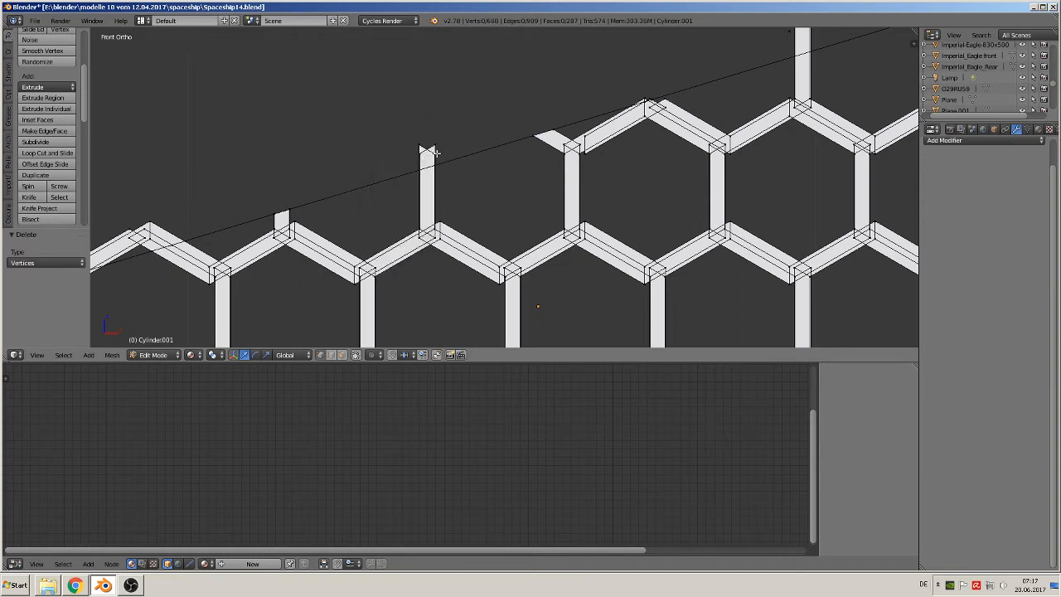
pyautogui.rightClick(436, 154)
pyautogui.press('x')
pyautogui.click(430, 156)
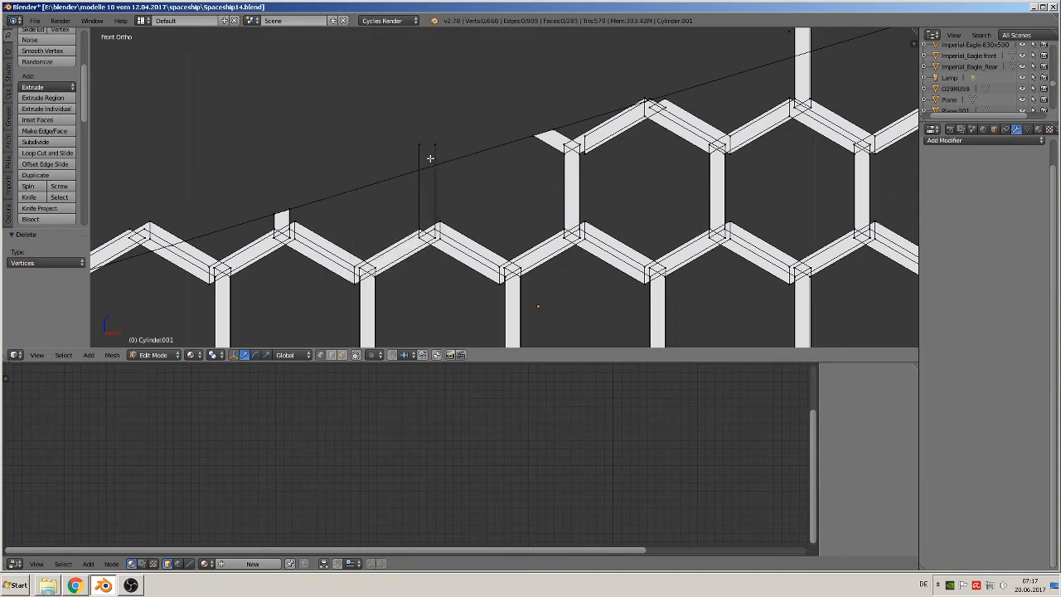
# Step: Fill a face between the strut's two remaining top vertices and its two base vertices
pyautogui.rightClick(422, 143)
pyautogui.keyDown('shift'); pyautogui.rightClick(434, 235); pyautogui.keyUp('shift')
pyautogui.keyDown('shift'); pyautogui.rightClick(418, 234); pyautogui.keyUp('shift')
pyautogui.press('f')
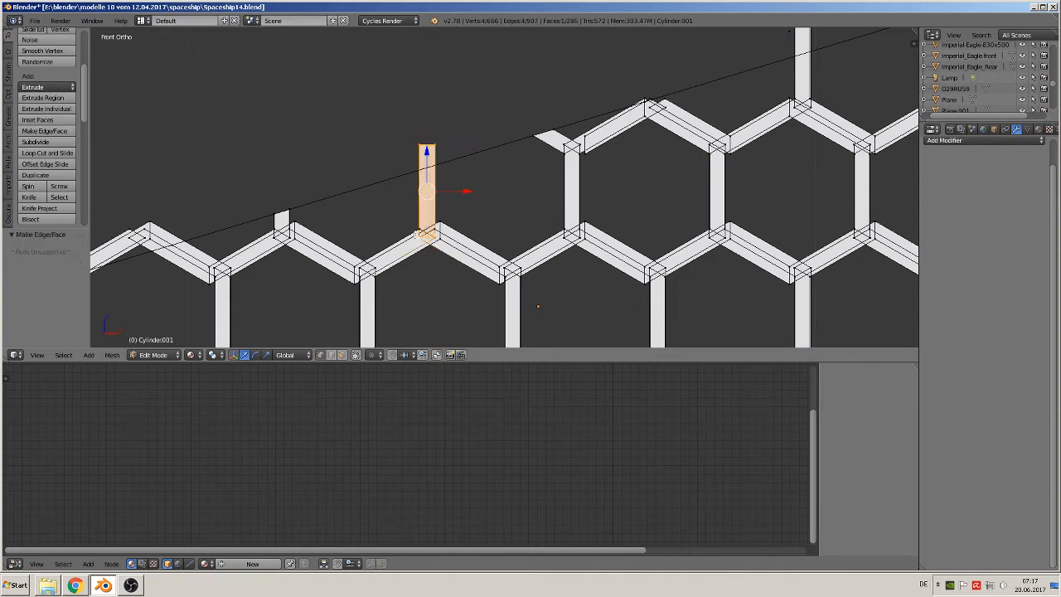
# Step: Lower the rebuilt strut's top edge along Z to the sloping outline and raise its right corner to match the slope
pyautogui.rightClick(425, 156)
pyautogui.press('g')
pyautogui.press('z')
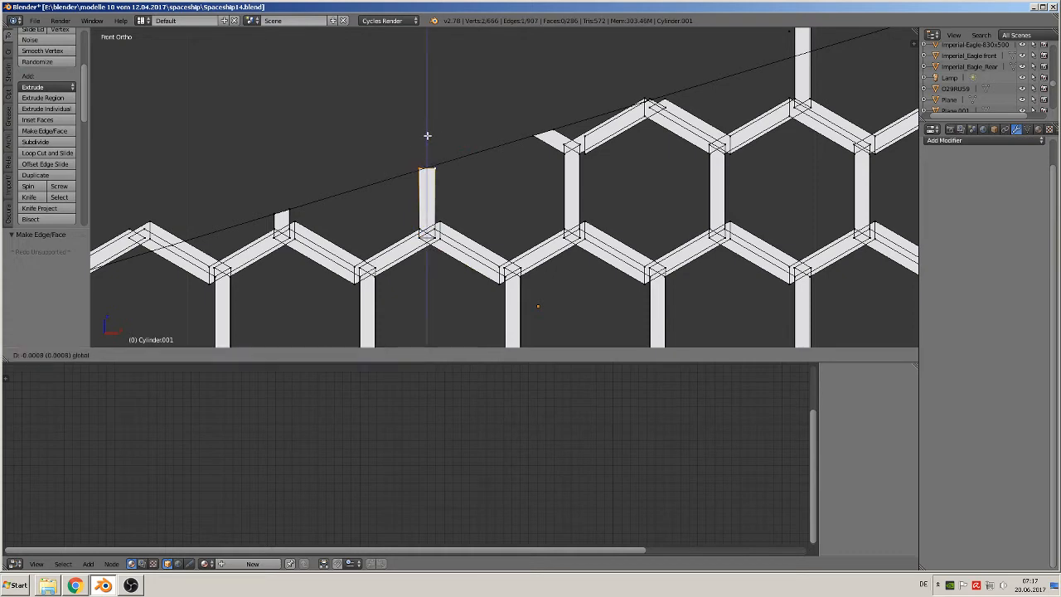
pyautogui.click(427, 137)
pyautogui.press('g')
pyautogui.press('z')
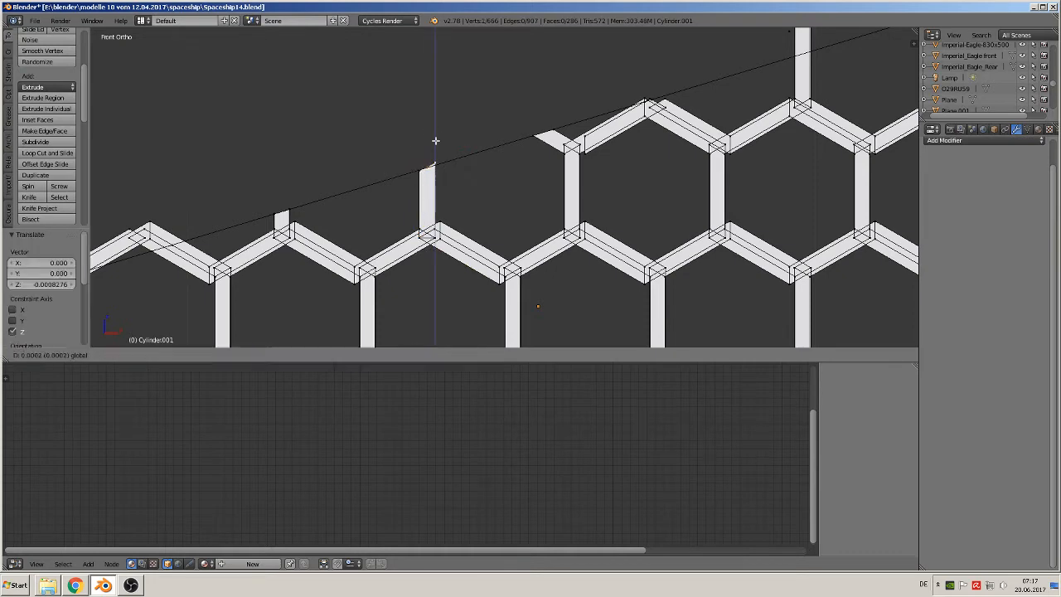
pyautogui.click(435, 142)
# Step: Delete three surplus vertices at the top end of the next vertical strut protruding above the outline
pyautogui.scroll(-1, 580, 149)
pyautogui.keyDown('shift'); pyautogui.moveTo(739, 104); pyautogui.dragTo(417, 194, button='middle'); pyautogui.keyUp('shift')
pyautogui.scroll(1, 417, 194)
pyautogui.rightClick(390, 166)
pyautogui.press('x')
pyautogui.click(388, 162)
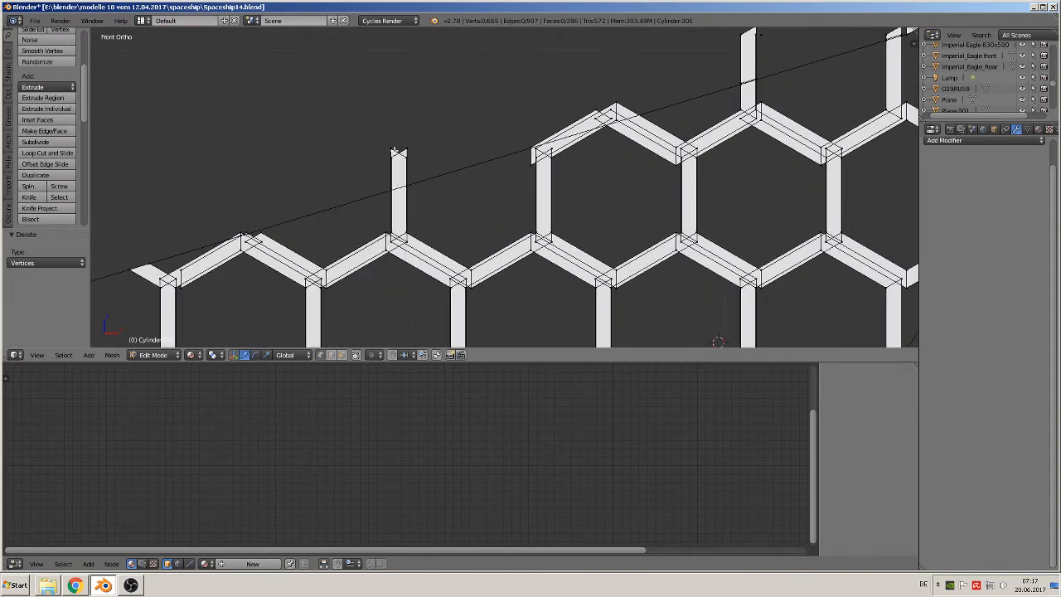
pyautogui.rightClick(410, 149)
pyautogui.press('x')
pyautogui.click(410, 148)
pyautogui.rightClick(407, 149)
pyautogui.press('x')
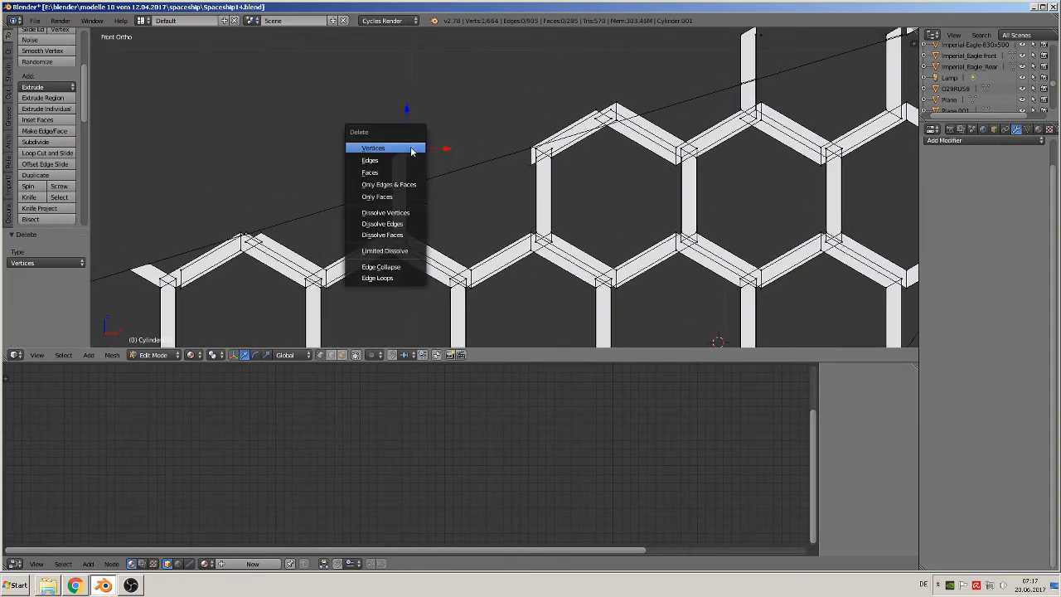
pyautogui.click(410, 147)
# Step: Lower this strut's two top vertices by 0.001 along Z to the outline and fill a face down to its base
pyautogui.rightClick(407, 158)
pyautogui.keyDown('shift'); pyautogui.rightClick(394, 158); pyautogui.keyUp('shift')
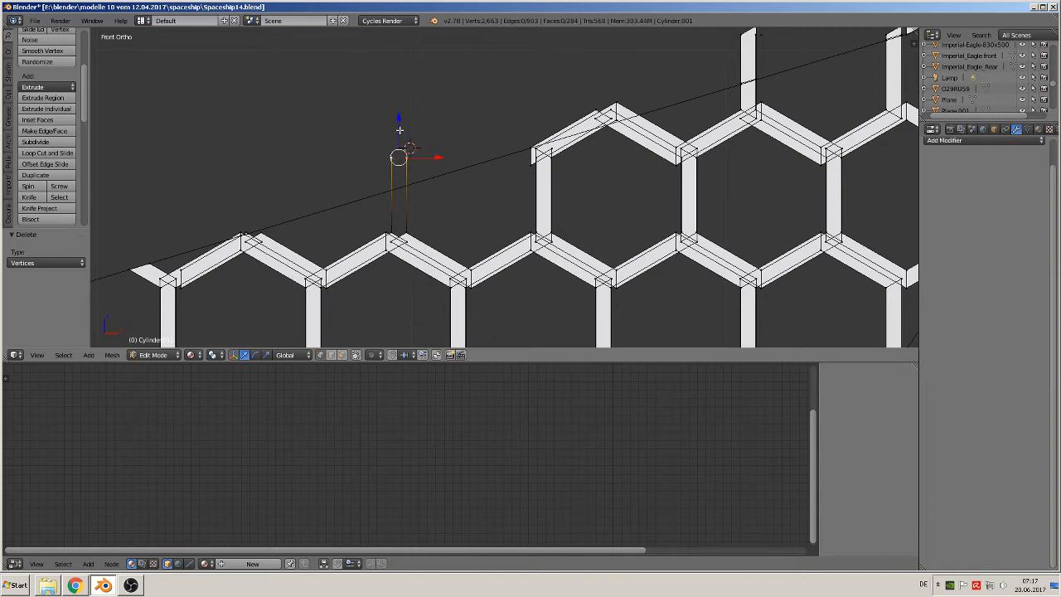
pyautogui.moveTo(400, 130); pyautogui.dragTo(400, 166)
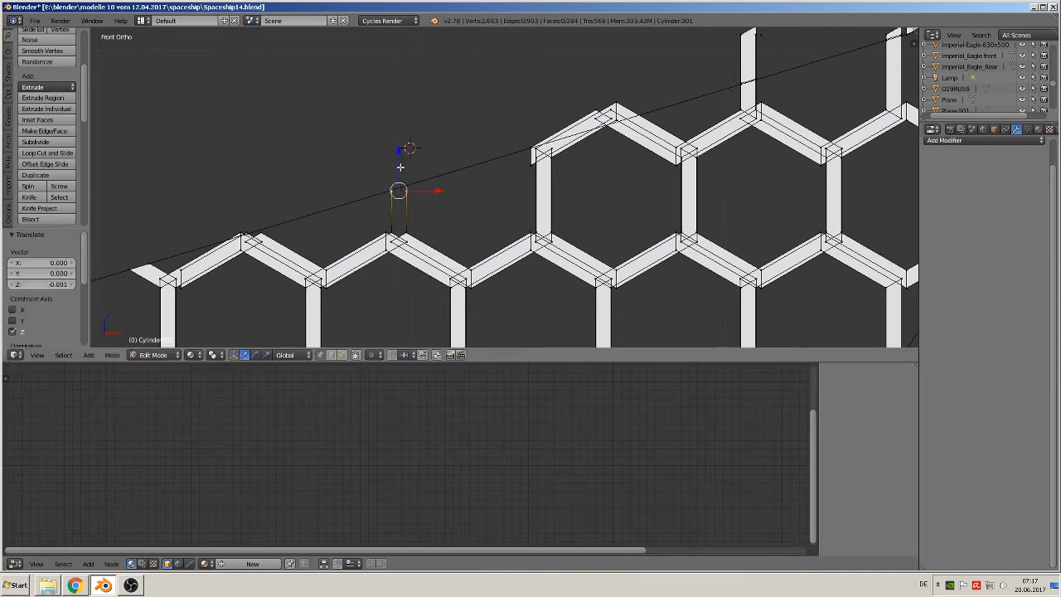
pyautogui.keyDown('shift'); pyautogui.rightClick(408, 232); pyautogui.keyUp('shift')
pyautogui.keyDown('shift'); pyautogui.rightClick(394, 230); pyautogui.keyUp('shift')
pyautogui.press('f')
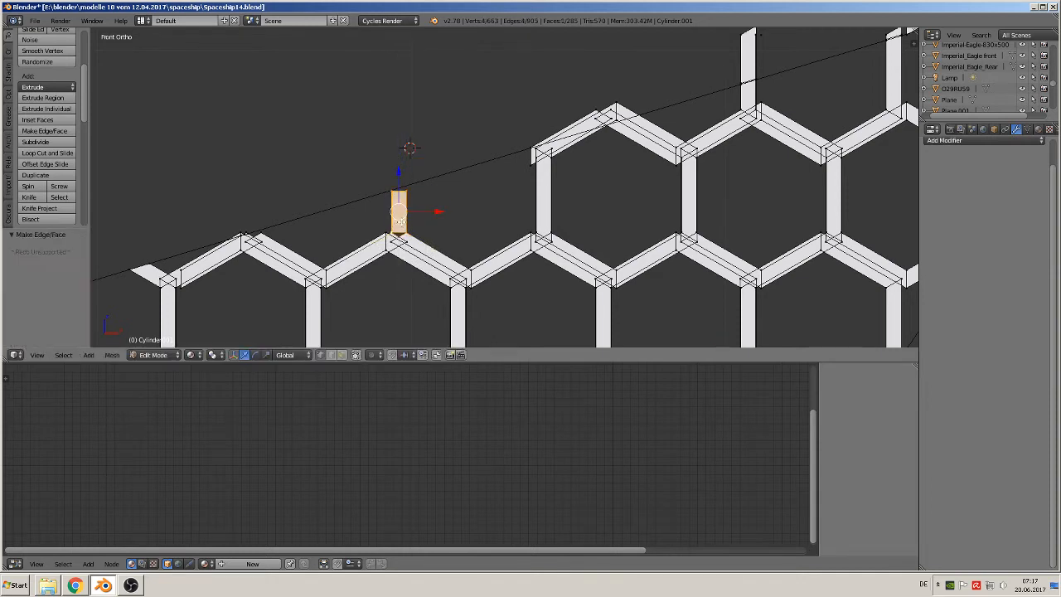
# Step: Raise the filled strut's upper right corner along Z to meet the sloping outline
pyautogui.rightClick(407, 185)
pyautogui.press('g')
pyautogui.press('z')
pyautogui.click(406, 184)
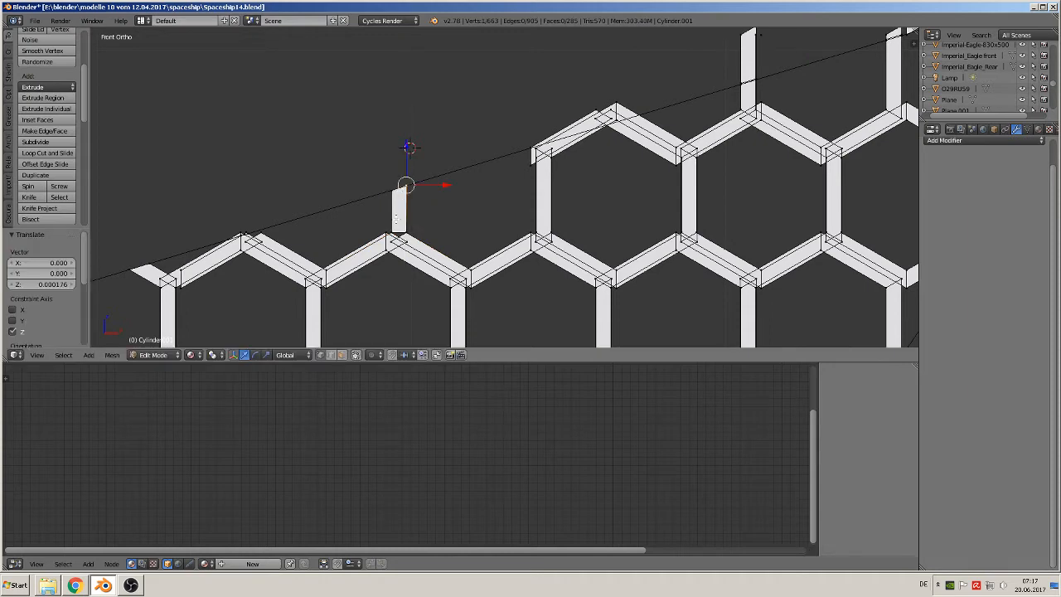
# Step: Lower the vertex just left of the next hexagon's peak along Z below the sloping outline
pyautogui.keyDown('shift'); pyautogui.moveTo(445, 227); pyautogui.dragTo(363, 279, button='middle'); pyautogui.keyUp('shift')
pyautogui.rightClick(448, 174)
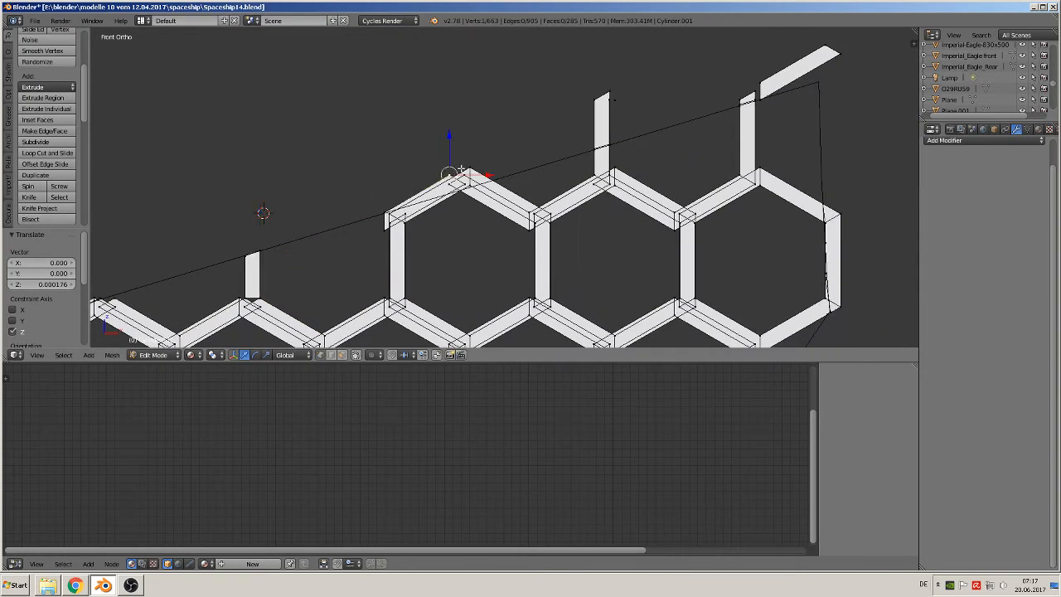
pyautogui.press('g')
pyautogui.press('z')
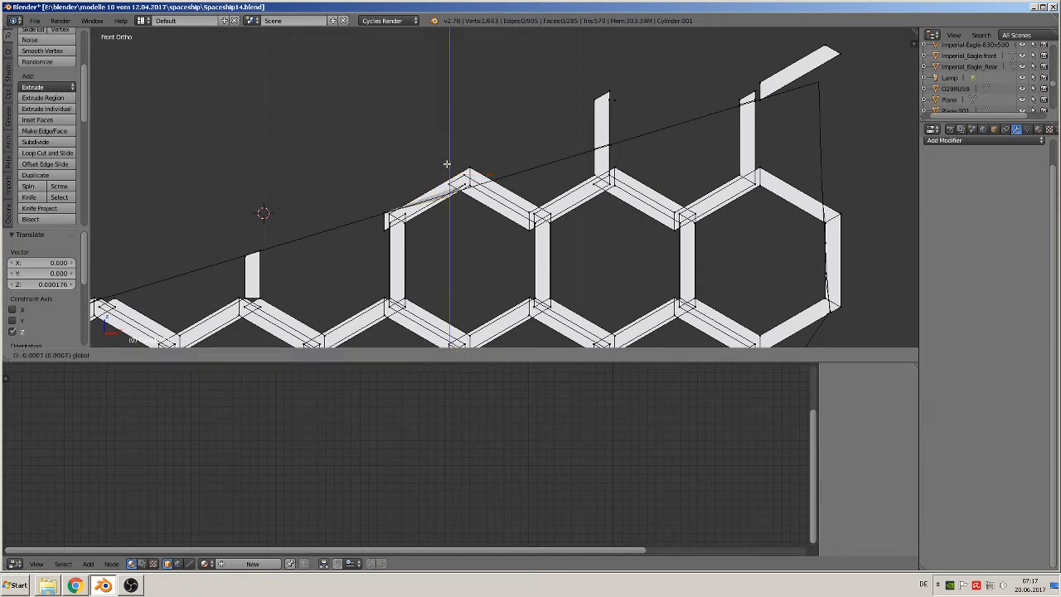
pyautogui.click(448, 160)
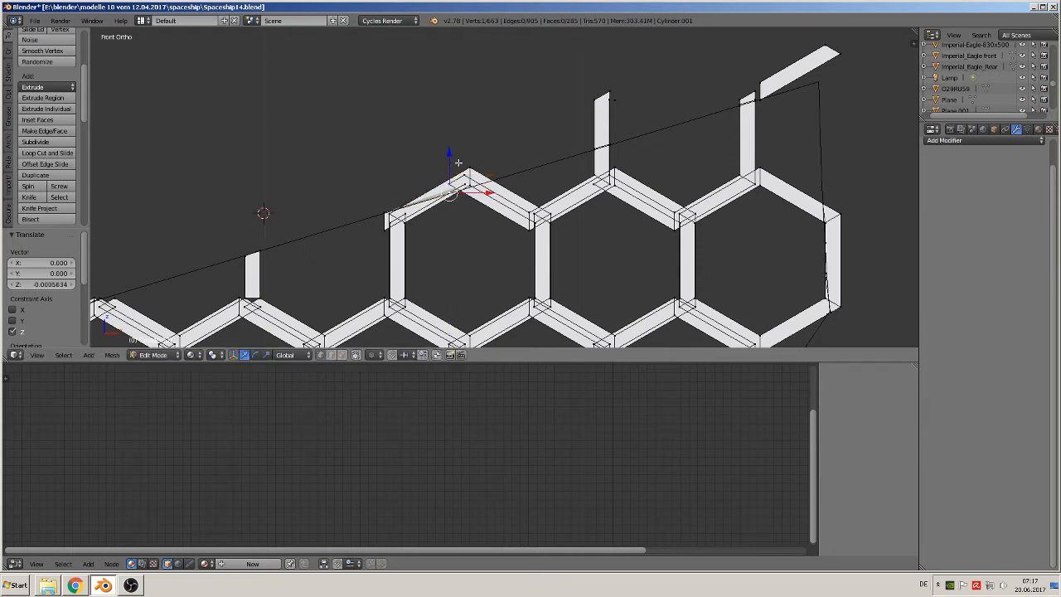
# Step: Delete the selected vertex and the neighbouring peak vertex of the hexagon crossing the outline
pyautogui.press('x')
pyautogui.click(468, 172)
pyautogui.rightClick(470, 171)
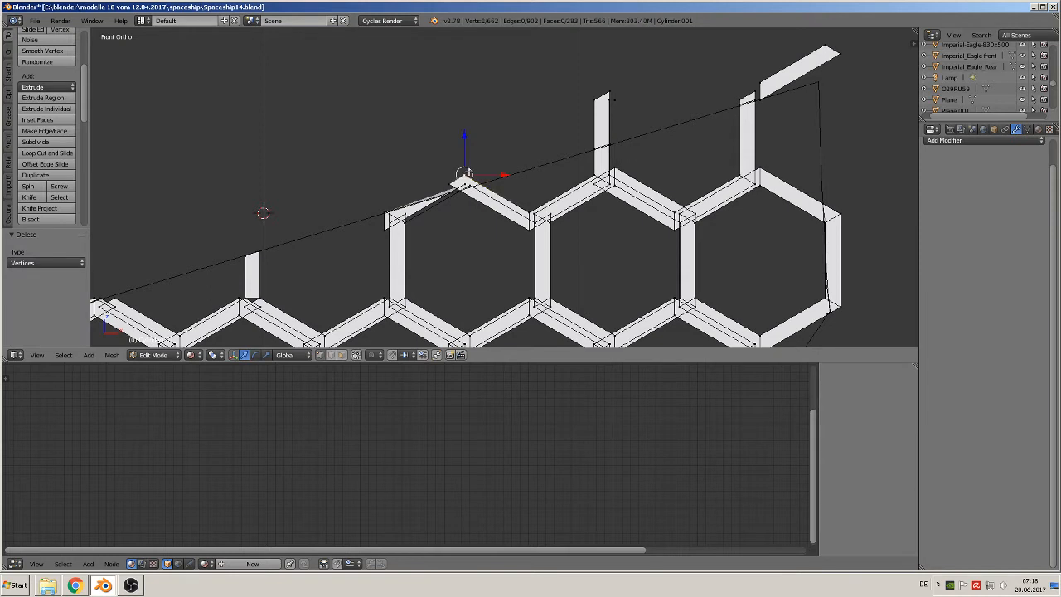
pyautogui.press('x')
pyautogui.click(468, 172)
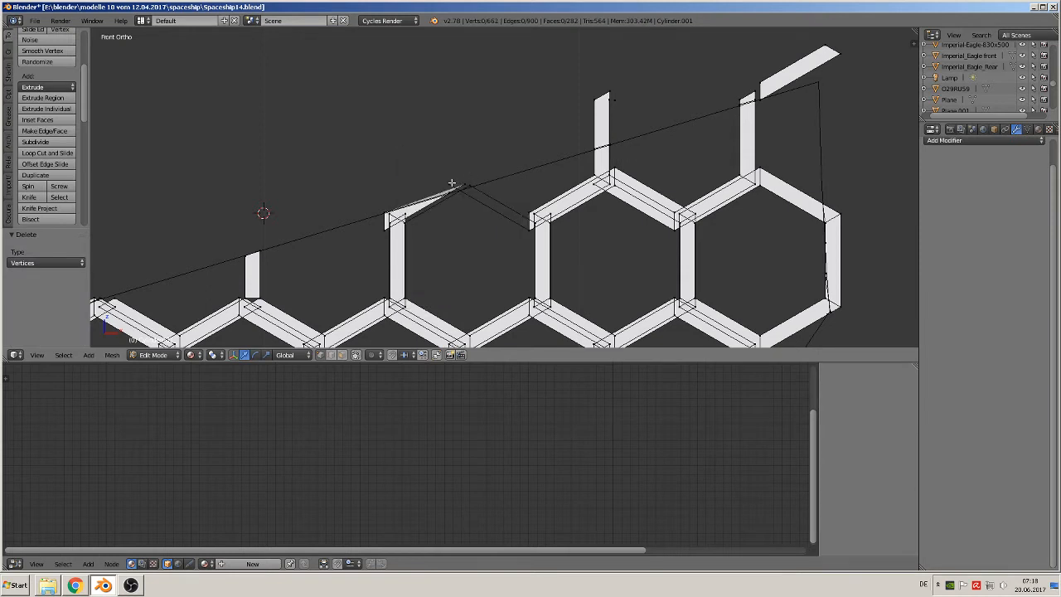
# Step: Move the remaining vertex left of the hexagon's open peak down along Z, then freely right towards the peak
pyautogui.rightClick(452, 182)
pyautogui.press('g')
pyautogui.press('z')
pyautogui.click(460, 176)
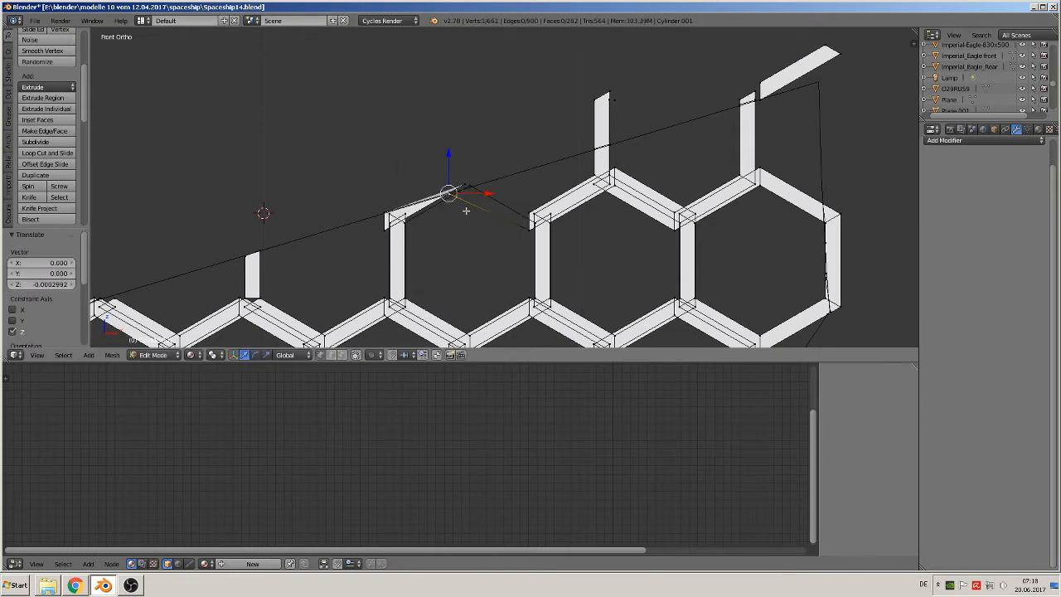
pyautogui.press('g')
pyautogui.click(478, 208)
# Step: Fill a face from the two peak vertices to the two vertices at the right-hand strut's lower joint
pyautogui.keyDown('shift'); pyautogui.rightClick(470, 184); pyautogui.keyUp('shift')
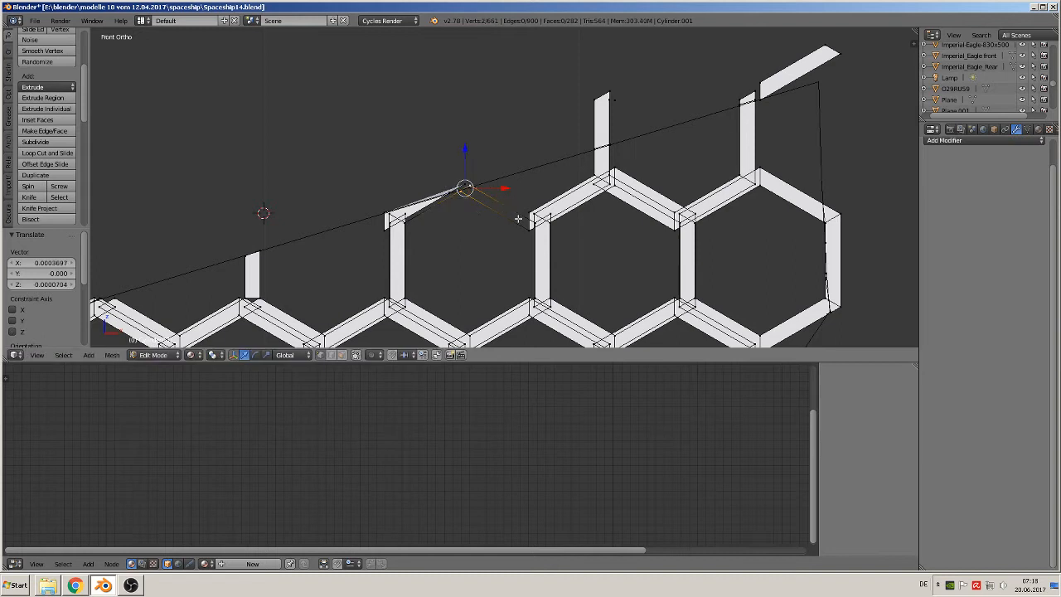
pyautogui.keyDown('shift'); pyautogui.rightClick(538, 222); pyautogui.keyUp('shift')
pyautogui.keyDown('shift'); pyautogui.rightClick(528, 234); pyautogui.keyUp('shift')
pyautogui.press('f')
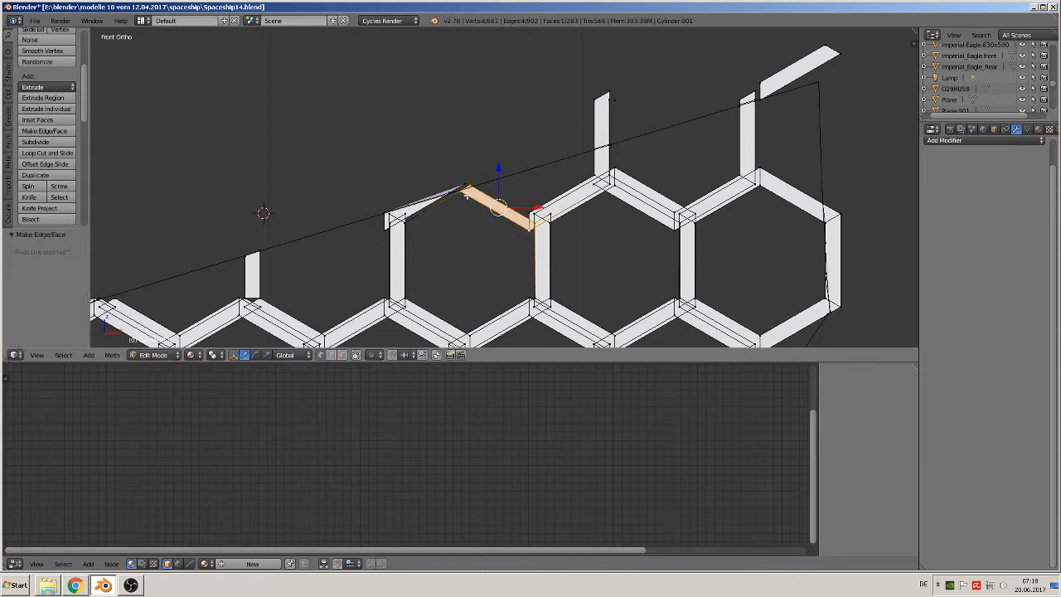
# Step: Move the left sloping strut's lower end vertex up and right towards the hexagon's peak
pyautogui.rightClick(464, 182)
pyautogui.scroll(3, 447, 187)
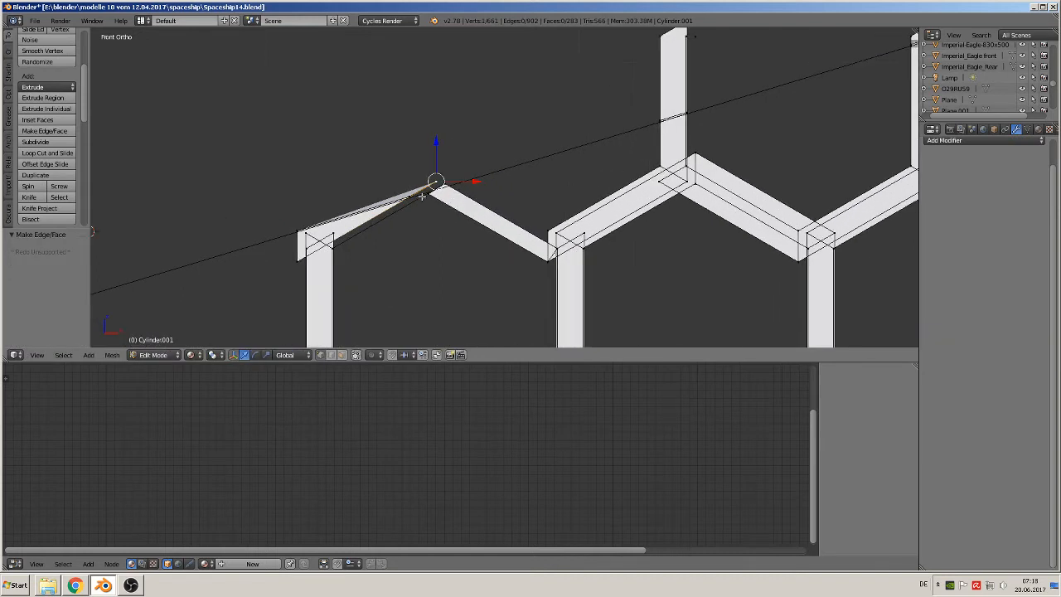
pyautogui.rightClick(411, 197)
pyautogui.press('g')
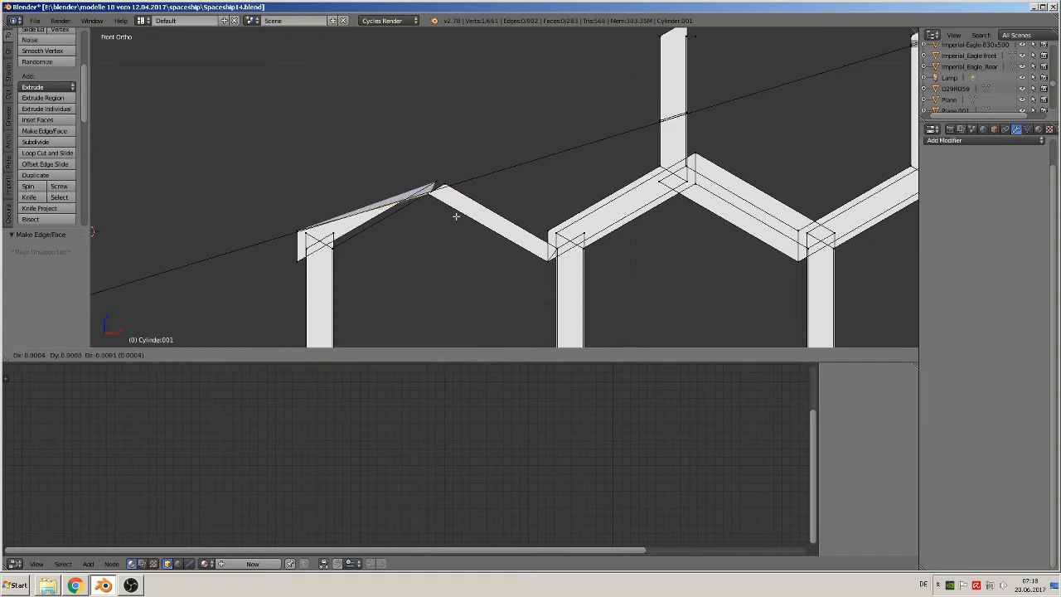
pyautogui.click(454, 217)
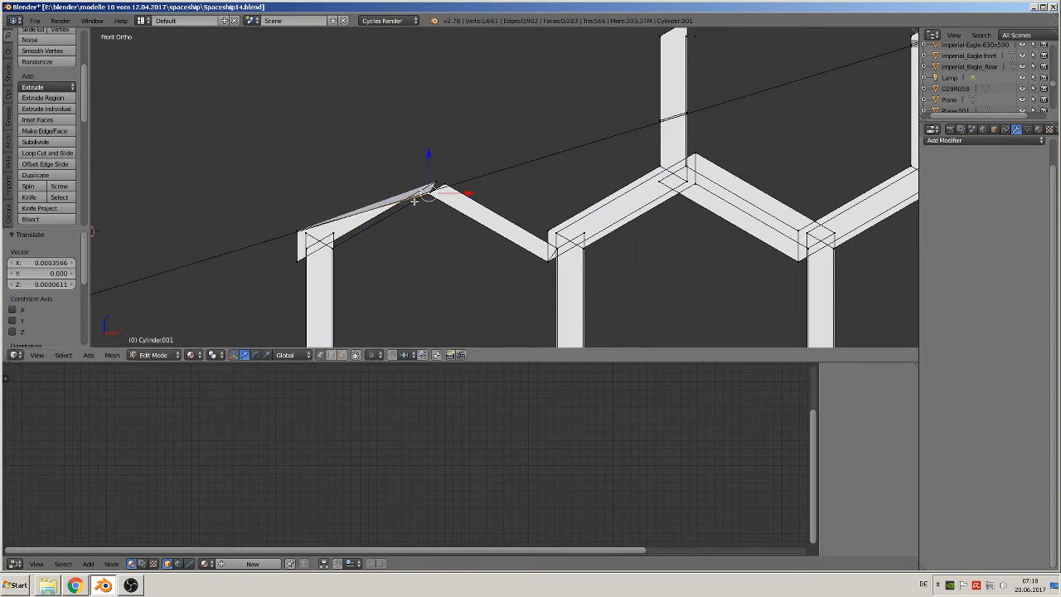
# Step: Move the loose end vertices of the slanted strut onto the sloping boundary line where it meets the neighbouring strut
pyautogui.press('g')
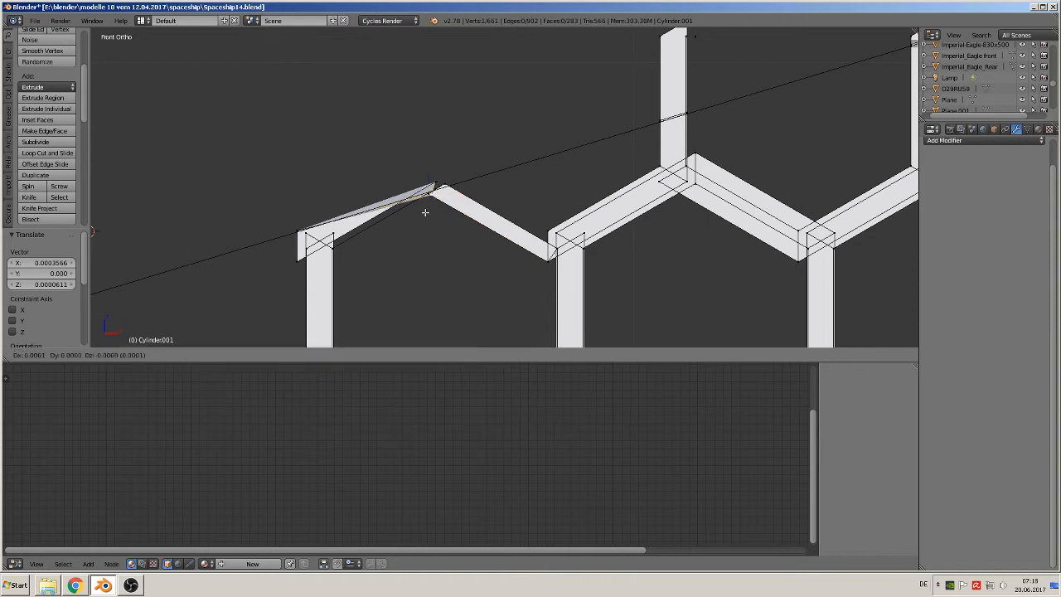
pyautogui.click(406, 171)
pyautogui.rightClick(434, 182)
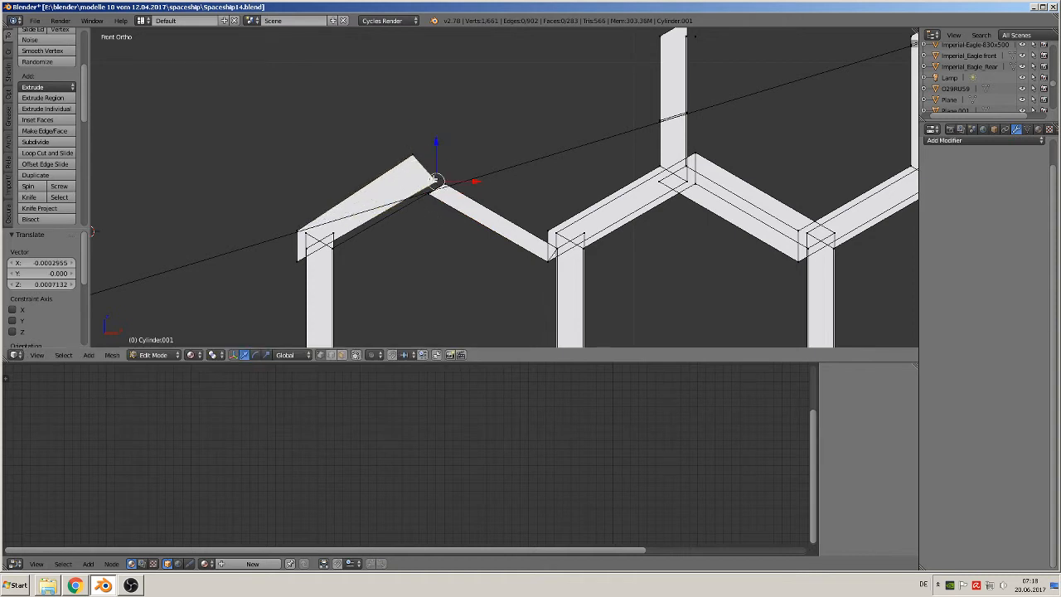
pyautogui.press('g')
pyautogui.click(424, 192)
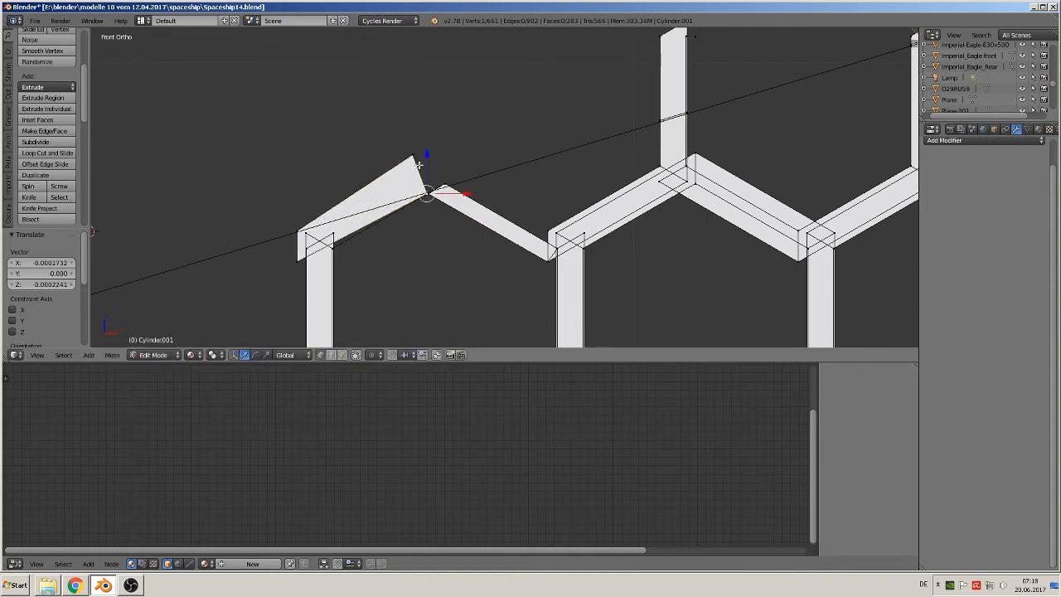
pyautogui.rightClick(415, 158)
pyautogui.press('g')
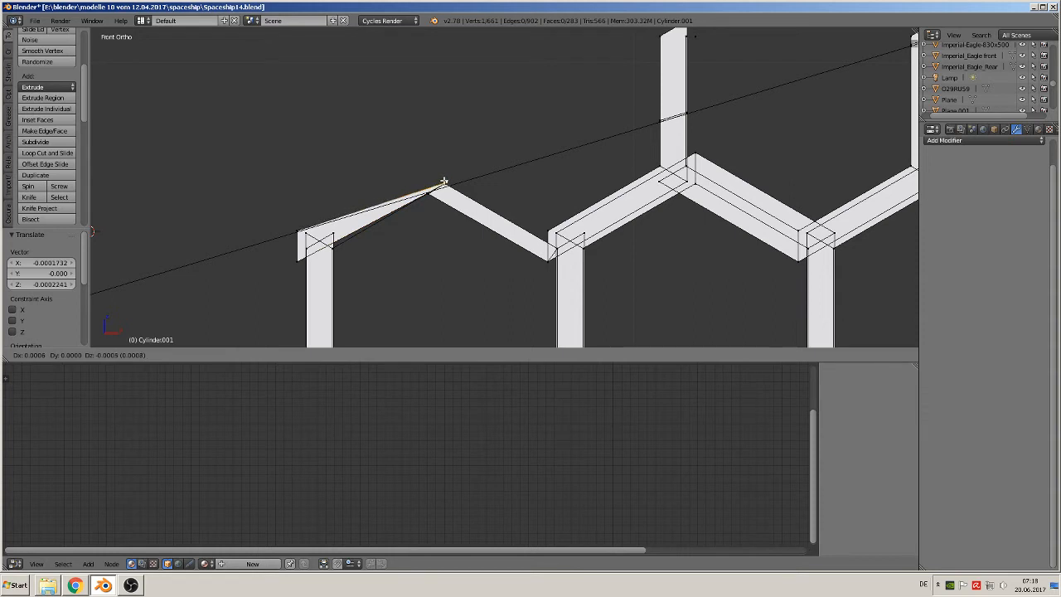
pyautogui.click(442, 178)
# Step: Delete the top vertices of the middle vertical strut that project above the sloping boundary line
pyautogui.scroll(-2, 588, 150)
pyautogui.scroll(-2, 588, 149)
pyautogui.rightClick(485, 158)
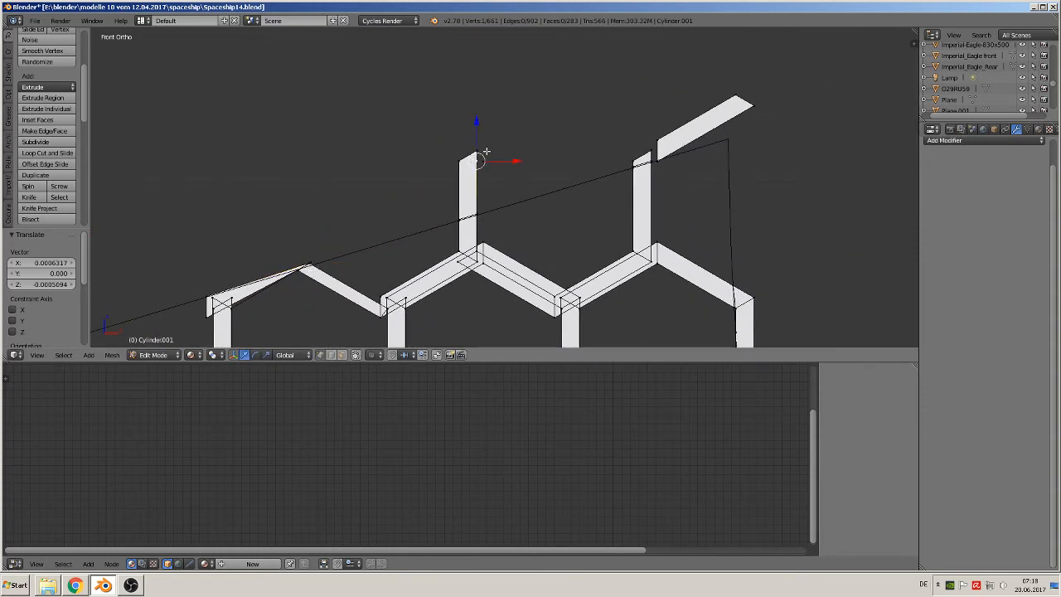
pyautogui.press('x')
pyautogui.click(495, 156)
pyautogui.rightClick(489, 157)
pyautogui.press('x')
pyautogui.click(489, 156)
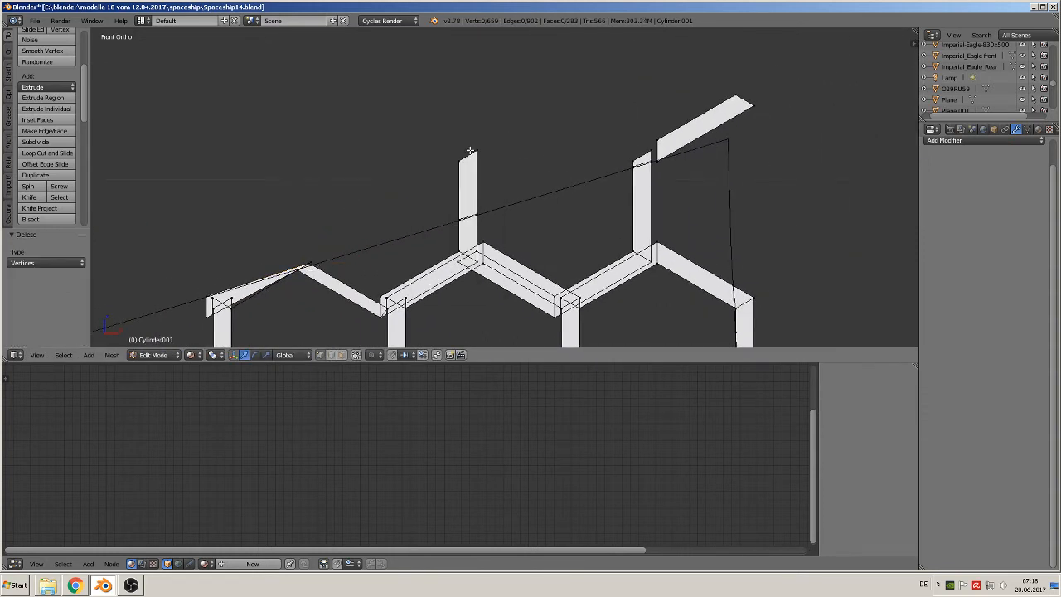
pyautogui.rightClick(478, 154)
pyautogui.press('x')
pyautogui.click(468, 155)
pyautogui.rightClick(468, 155)
pyautogui.press('x')
pyautogui.click(467, 158)
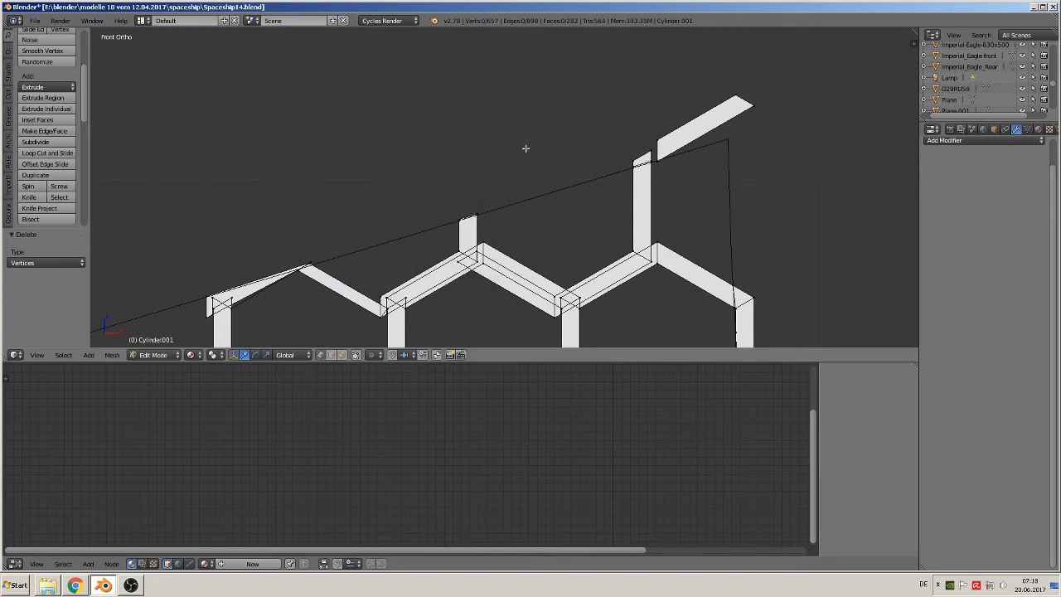
# Step: Delete the top vertices of the next vertical strut to the right that project above the boundary line
pyautogui.rightClick(646, 144)
pyautogui.press('x')
pyautogui.click(642, 146)
pyautogui.rightClick(630, 158)
pyautogui.press('x')
pyautogui.click(632, 158)
# Step: Delete all vertices of the detached slanted strut piece lying above the boundary line at the upper right
pyautogui.rightClick(653, 139)
pyautogui.press('x')
pyautogui.click(658, 158)
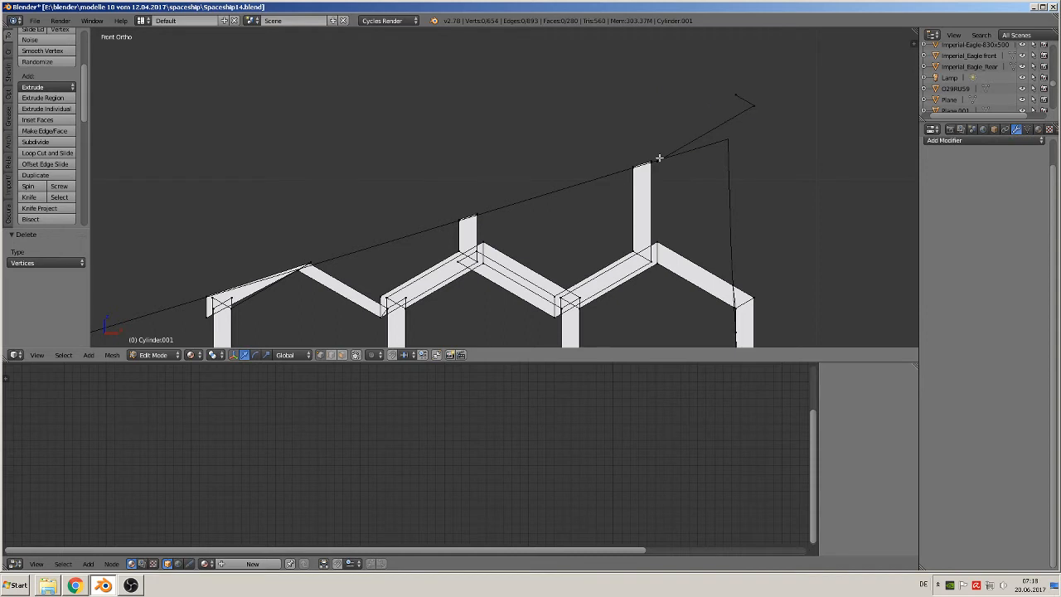
pyautogui.rightClick(660, 160)
pyautogui.press('x')
pyautogui.click(661, 159)
pyautogui.rightClick(749, 102)
pyautogui.press('x')
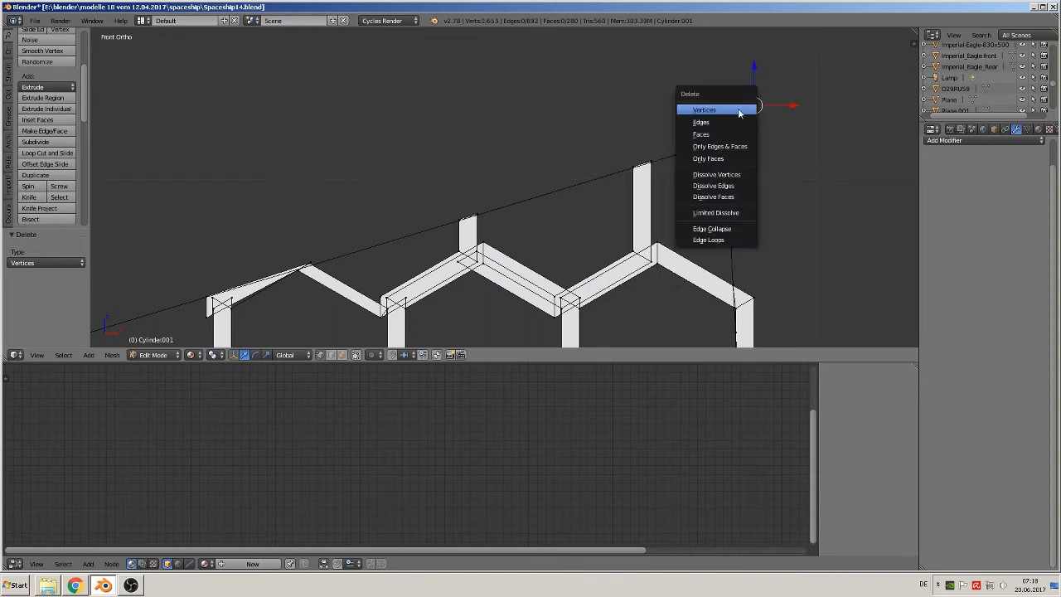
pyautogui.click(746, 108)
pyautogui.rightClick(735, 95)
pyautogui.press('x')
# Step: Delete the stray peak vertices of the open hexagon at the left end of the second row
pyautogui.scroll(-3, 697, 222)
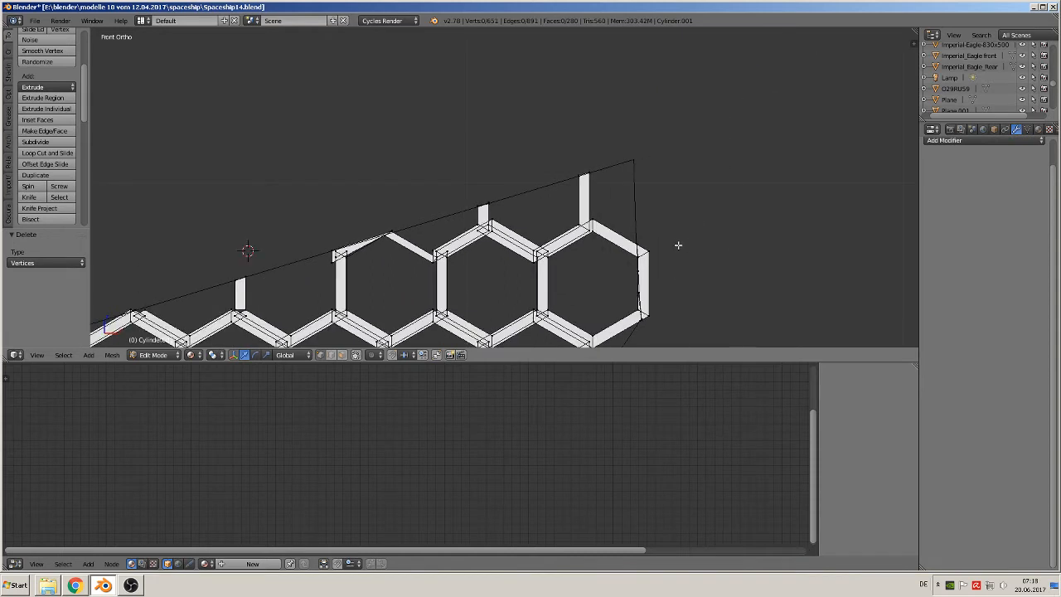
pyautogui.keyDown('shift'); pyautogui.moveTo(671, 247); pyautogui.dragTo(848, 104, button='middle'); pyautogui.keyUp('shift')
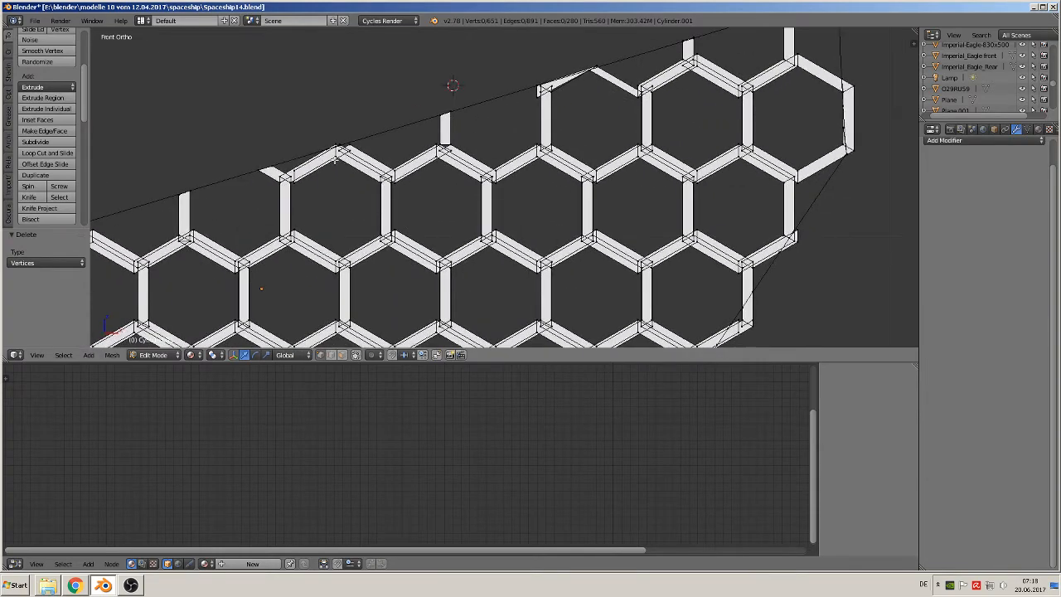
pyautogui.keyDown('shift'); pyautogui.moveTo(335, 160); pyautogui.dragTo(886, 49, button='middle'); pyautogui.keyUp('shift')
pyautogui.scroll(2, 639, 96)
pyautogui.keyDown('shift'); pyautogui.moveTo(310, 112); pyautogui.dragTo(365, 117, button='middle'); pyautogui.keyUp('shift')
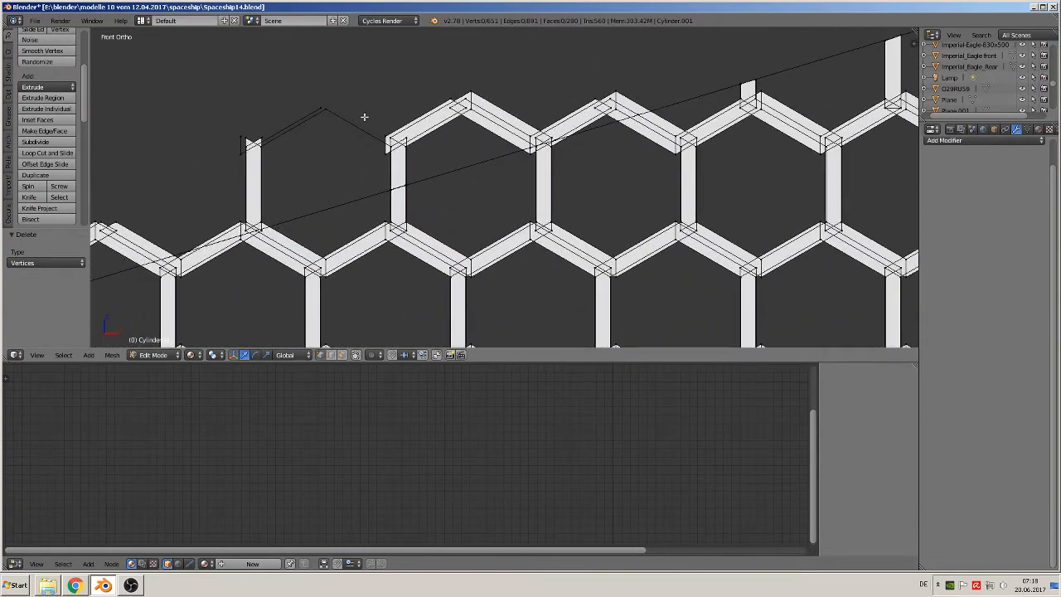
pyautogui.rightClick(326, 109)
pyautogui.press('x')
pyautogui.click(323, 108)
pyautogui.rightClick(320, 107)
pyautogui.press('x')
pyautogui.click(315, 107)
# Step: Delete all vertices at the upper end of the vertical strut below that removed peak, removing the strut
pyautogui.rightClick(240, 135)
pyautogui.press('x')
pyautogui.click(240, 137)
pyautogui.rightClick(240, 146)
pyautogui.press('x')
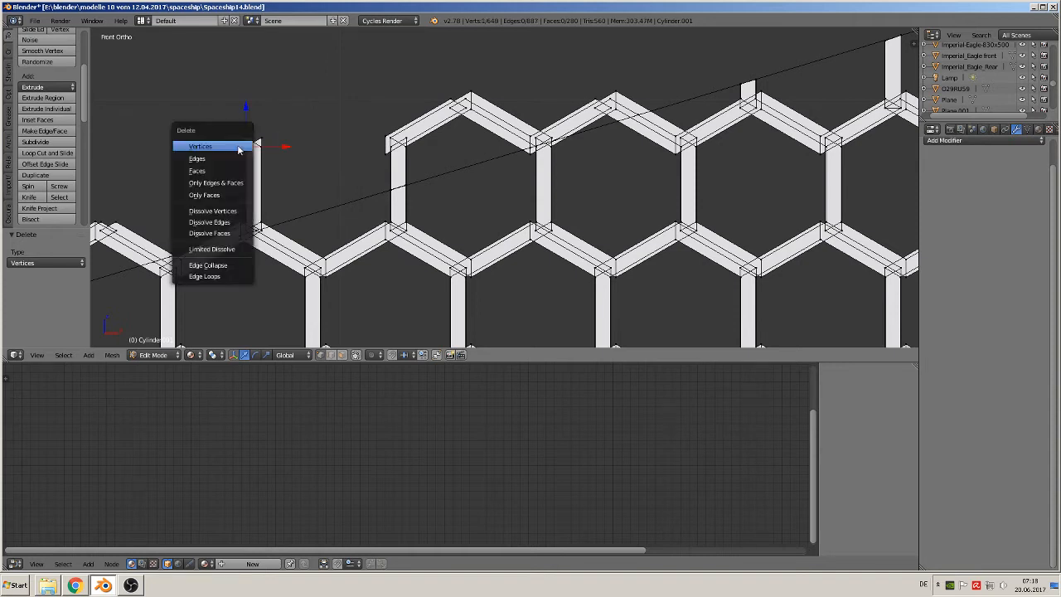
pyautogui.click(238, 149)
pyautogui.rightClick(239, 149)
pyautogui.press('x')
pyautogui.click(240, 151)
pyautogui.rightClick(246, 140)
pyautogui.press('x')
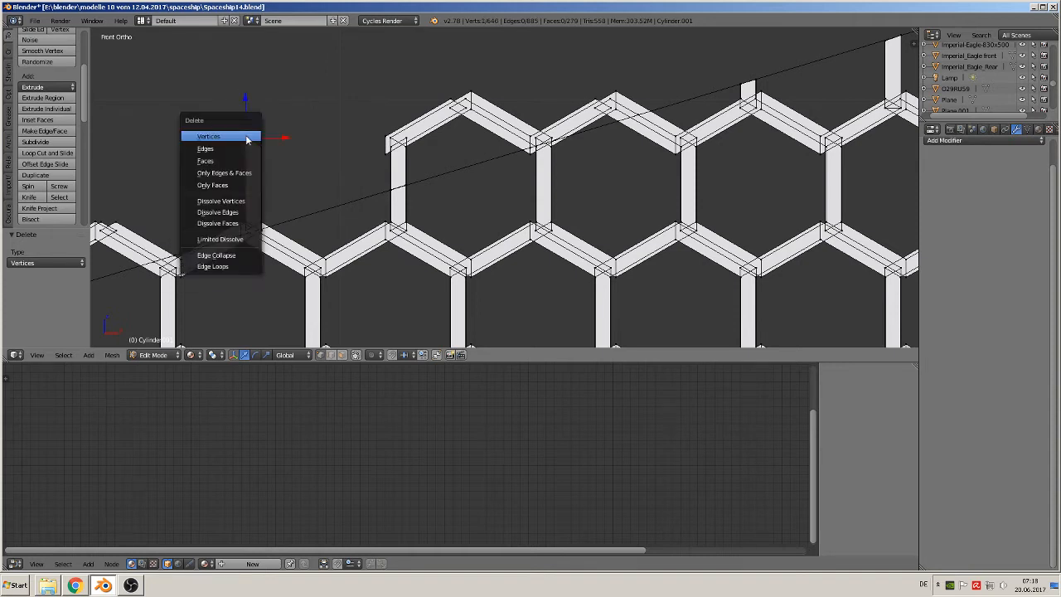
pyautogui.click(246, 138)
pyautogui.rightClick(258, 136)
pyautogui.press('x')
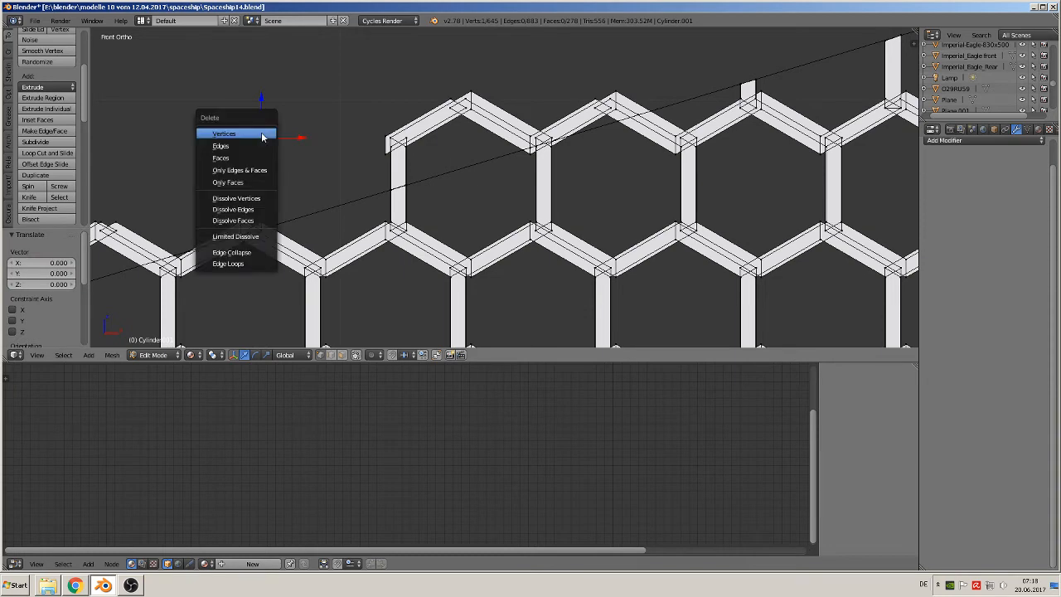
pyautogui.click(262, 137)
pyautogui.rightClick(260, 148)
pyautogui.press('x')
pyautogui.click(262, 149)
# Step: Delete the stray peak vertices of the open hexagon at the left end of the bottom row
pyautogui.keyDown('shift'); pyautogui.moveTo(265, 185); pyautogui.dragTo(459, 126, button='middle'); pyautogui.keyUp('shift')
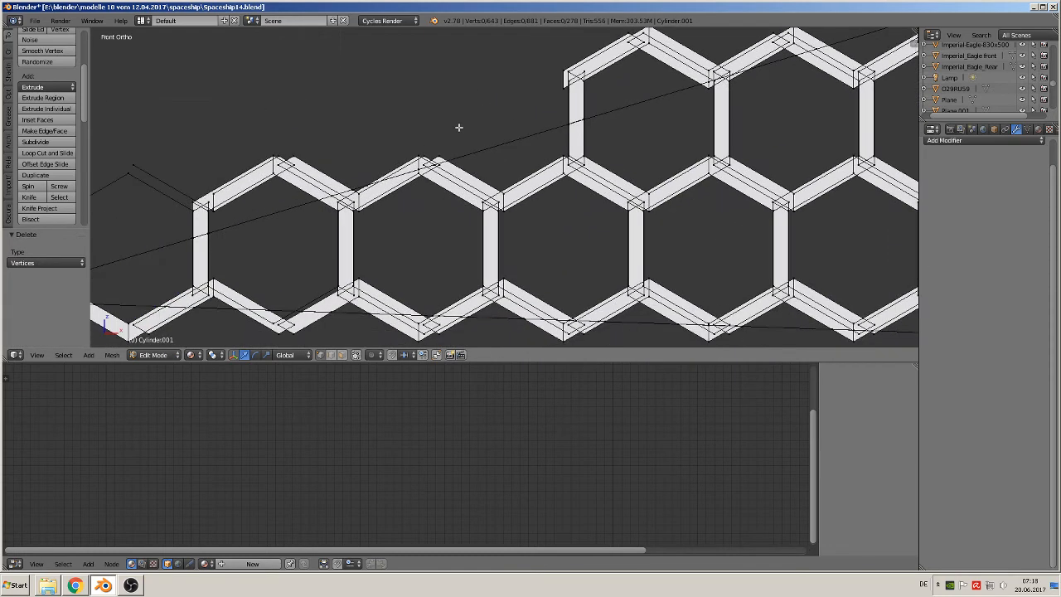
pyautogui.keyDown('shift'); pyautogui.moveTo(357, 168); pyautogui.dragTo(406, 89, button='middle'); pyautogui.keyUp('shift')
pyautogui.rightClick(326, 76)
pyautogui.press('x')
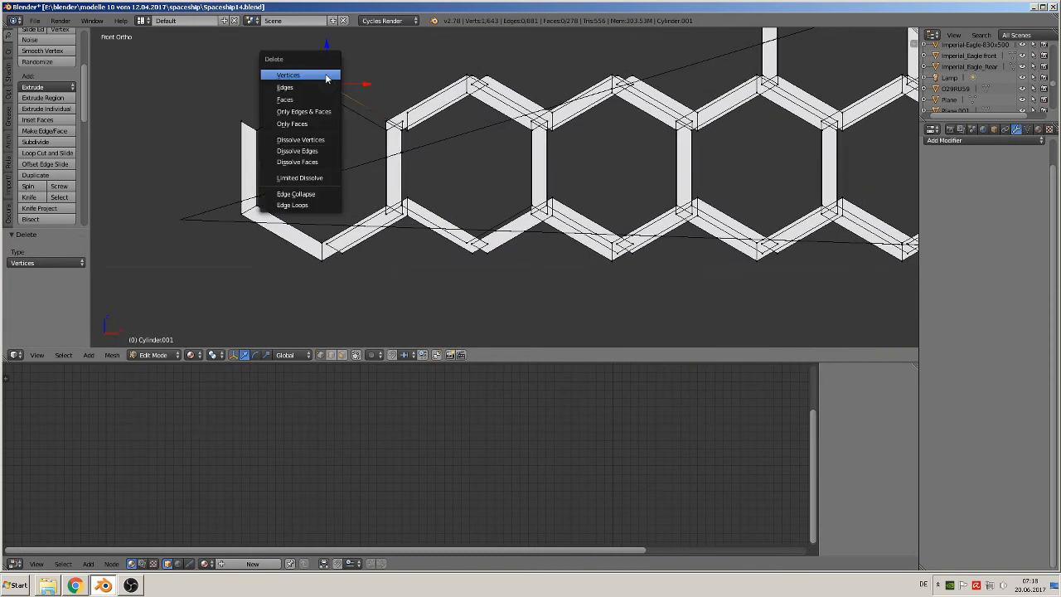
pyautogui.click(326, 75)
pyautogui.rightClick(322, 93)
pyautogui.press('x')
pyautogui.click(321, 92)
# Step: Move both top vertices of the leftmost vertical strut down along Z onto the boundary line, by about 0.002 and 0.003
pyautogui.rightClick(259, 129)
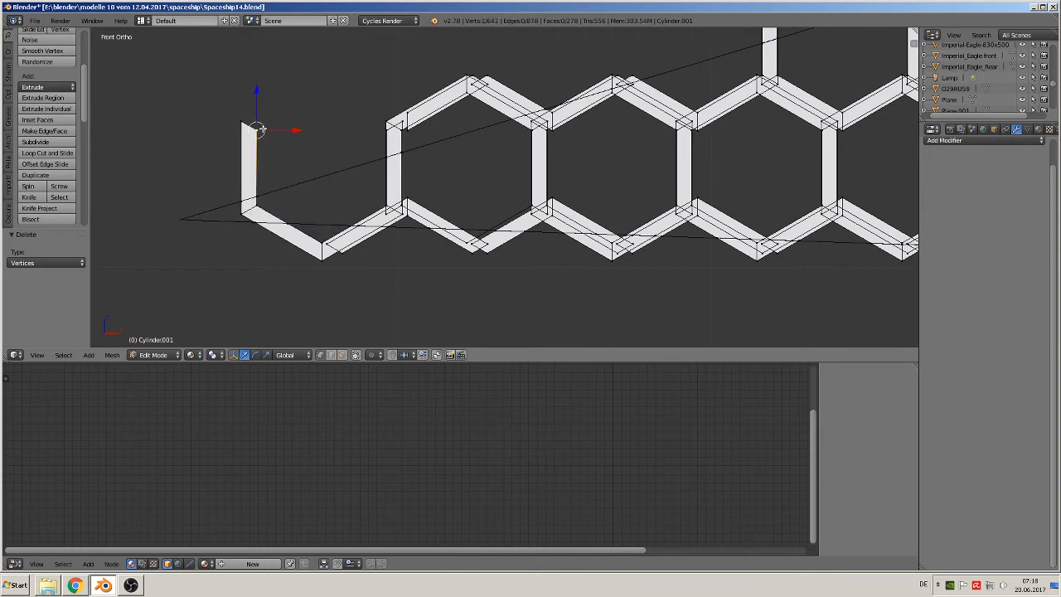
pyautogui.moveTo(261, 99); pyautogui.dragTo(258, 166)
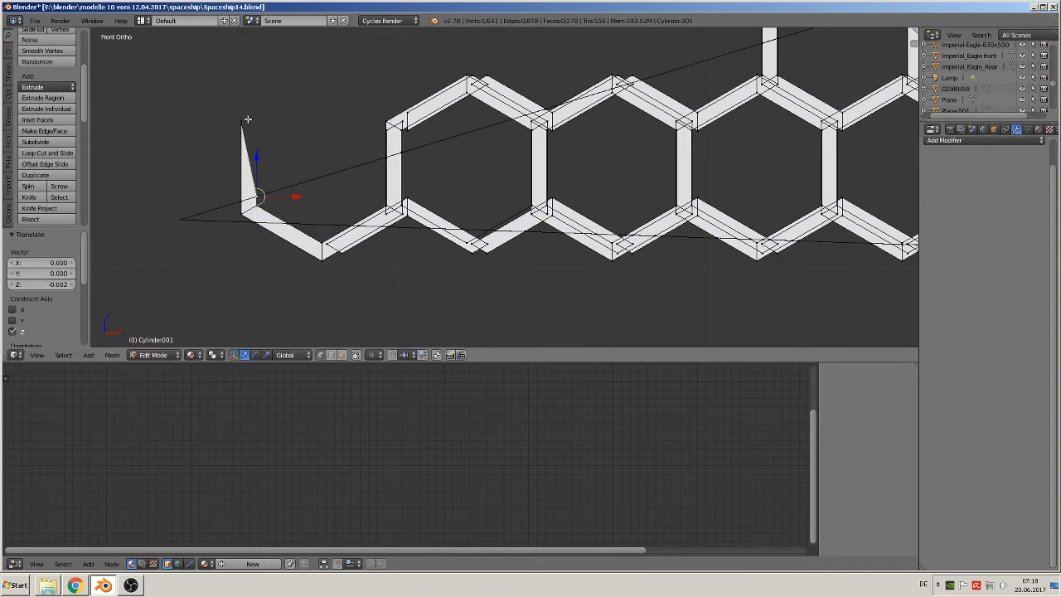
pyautogui.rightClick(249, 119)
pyautogui.click(247, 88)
pyautogui.press('g')
pyautogui.press('z')
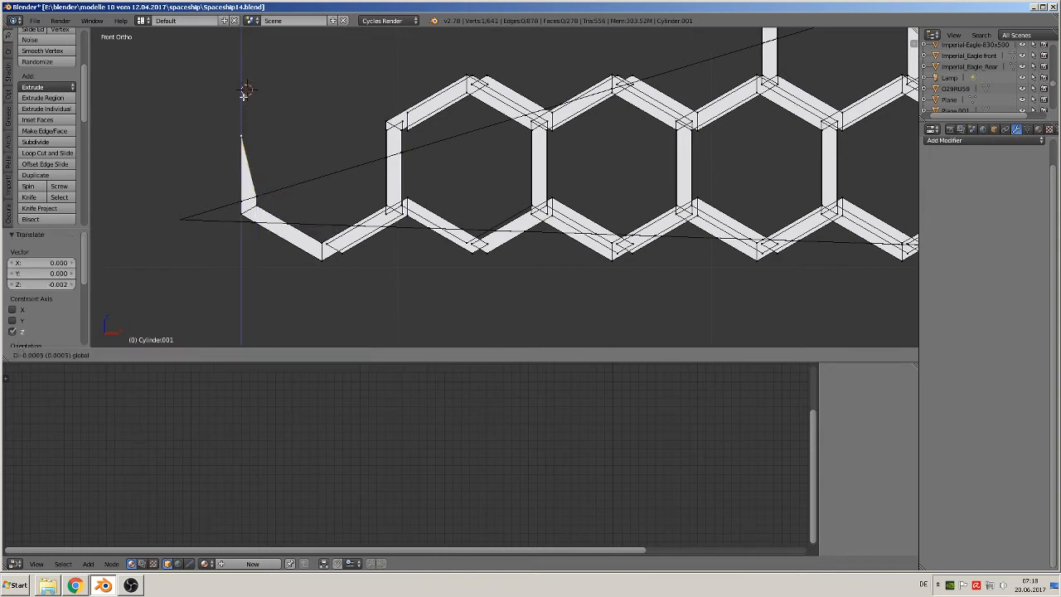
pyautogui.click(238, 160)
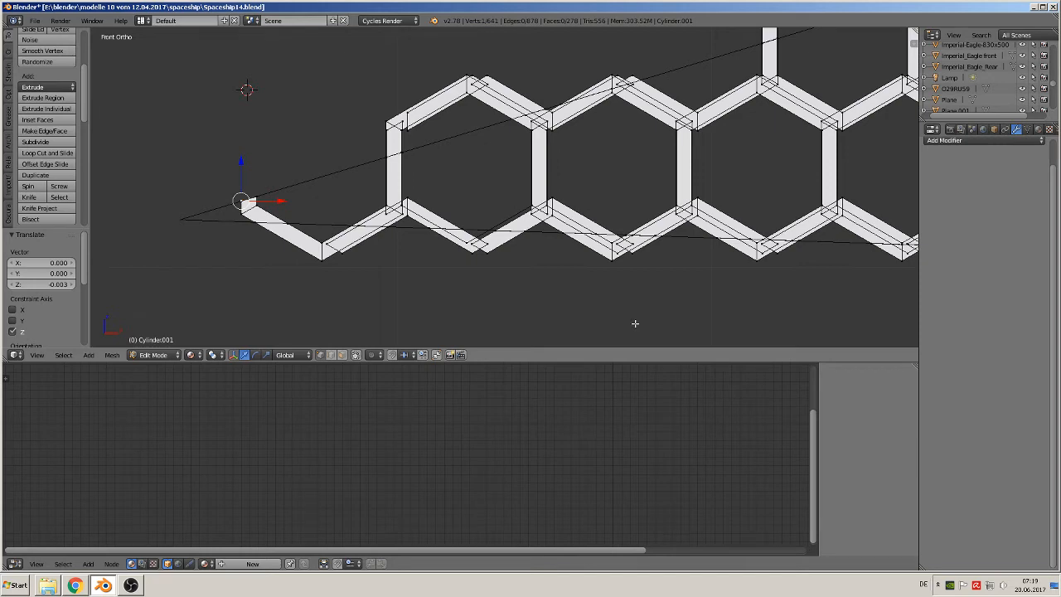
# Step: Delete the first two peak vertices of the second row's leftmost hexagon, which rises above the boundary line
pyautogui.scroll(-6, 678, 294)
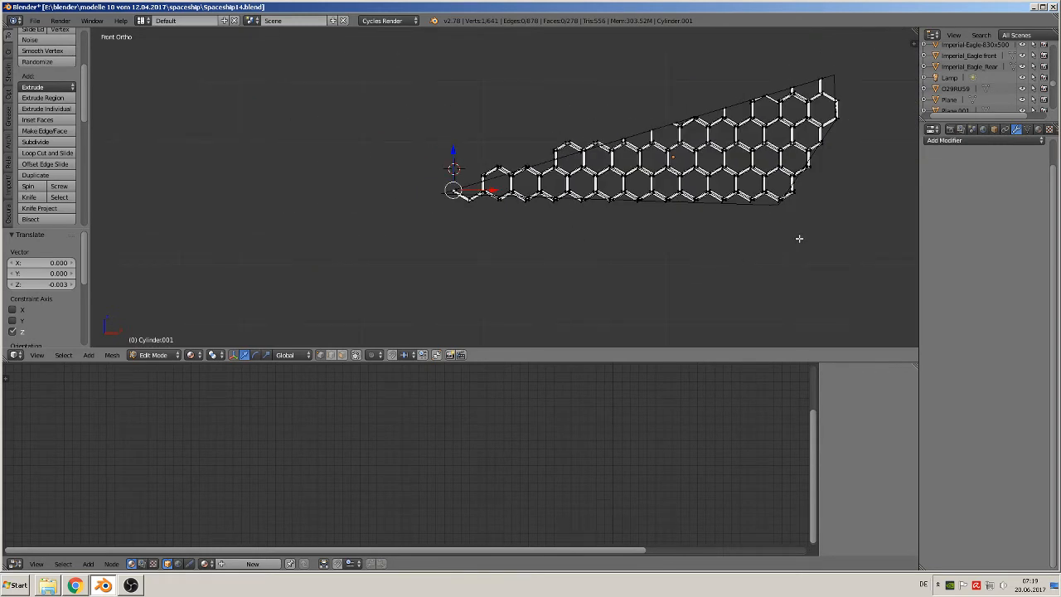
pyautogui.scroll(7, 802, 237)
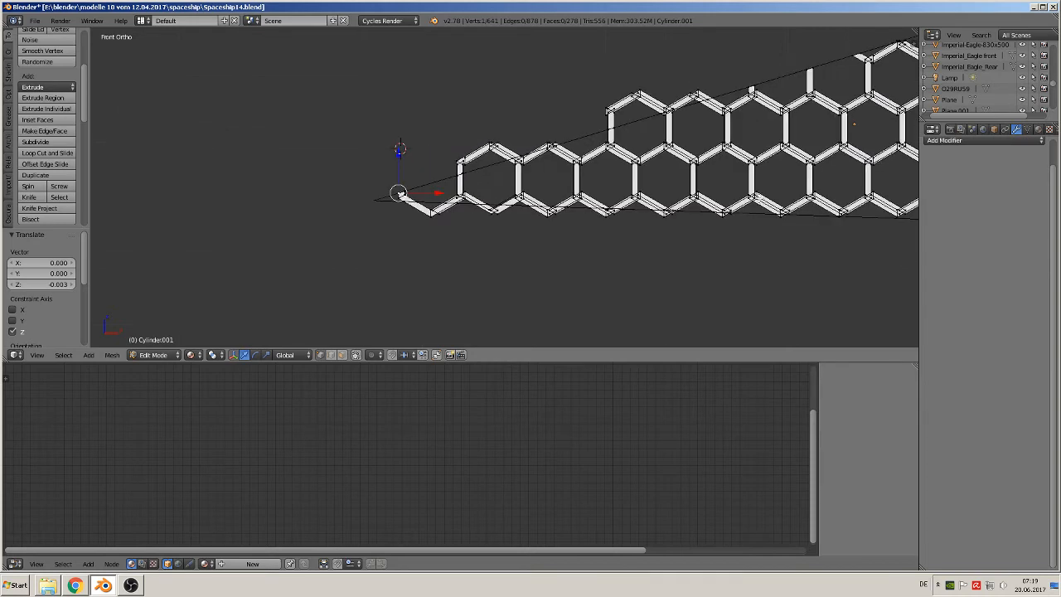
pyautogui.scroll(1, 696, 102)
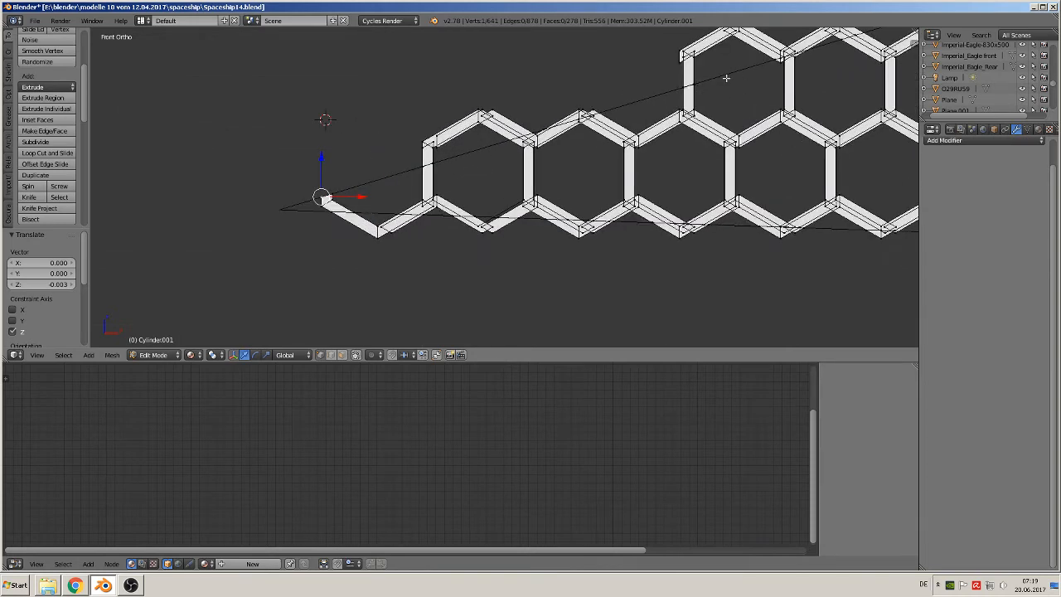
pyautogui.keyDown('shift'); pyautogui.moveTo(762, 83); pyautogui.dragTo(539, 246, button='middle'); pyautogui.keyUp('shift')
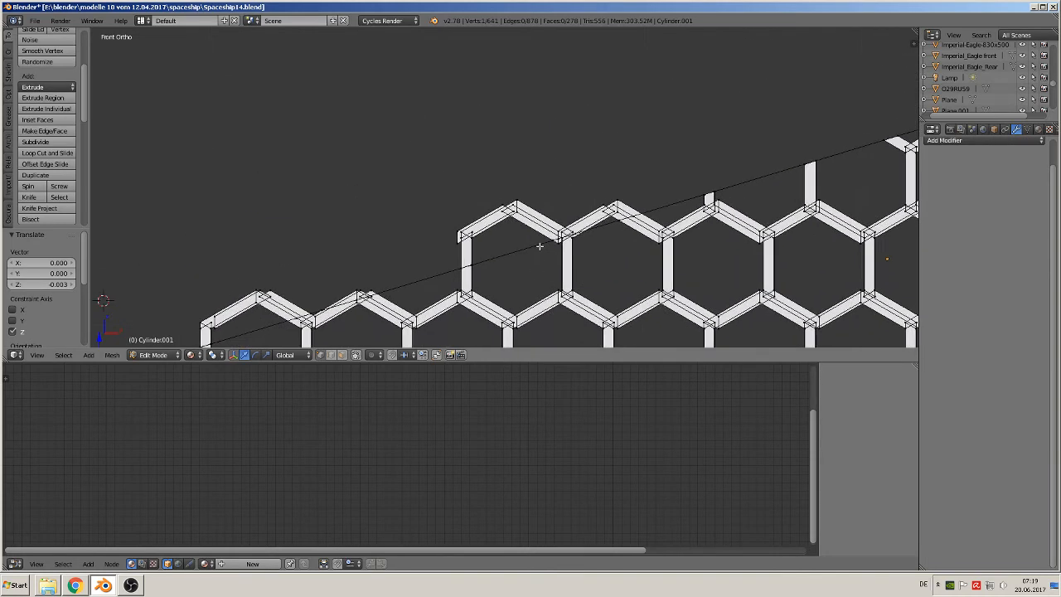
pyautogui.scroll(3, 540, 246)
pyautogui.rightClick(509, 228)
pyautogui.scroll(-2, 514, 232)
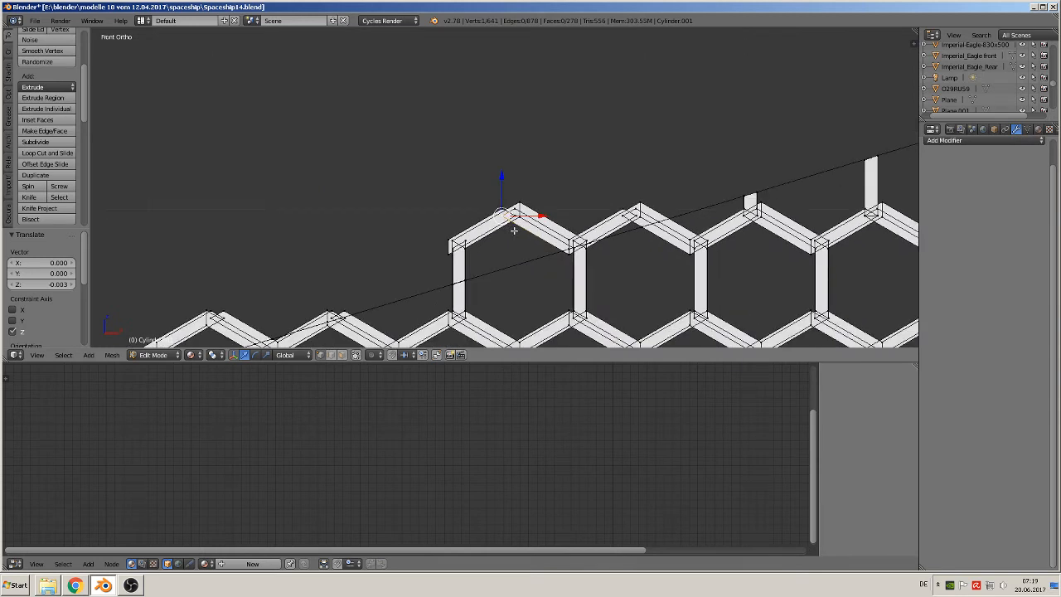
pyautogui.press('x')
pyautogui.click(514, 231)
pyautogui.rightClick(521, 219)
pyautogui.press('x')
pyautogui.click(519, 221)
# Step: Delete the remaining peak vertices and loose ends of that hexagon's two upper struts
pyautogui.rightClick(516, 213)
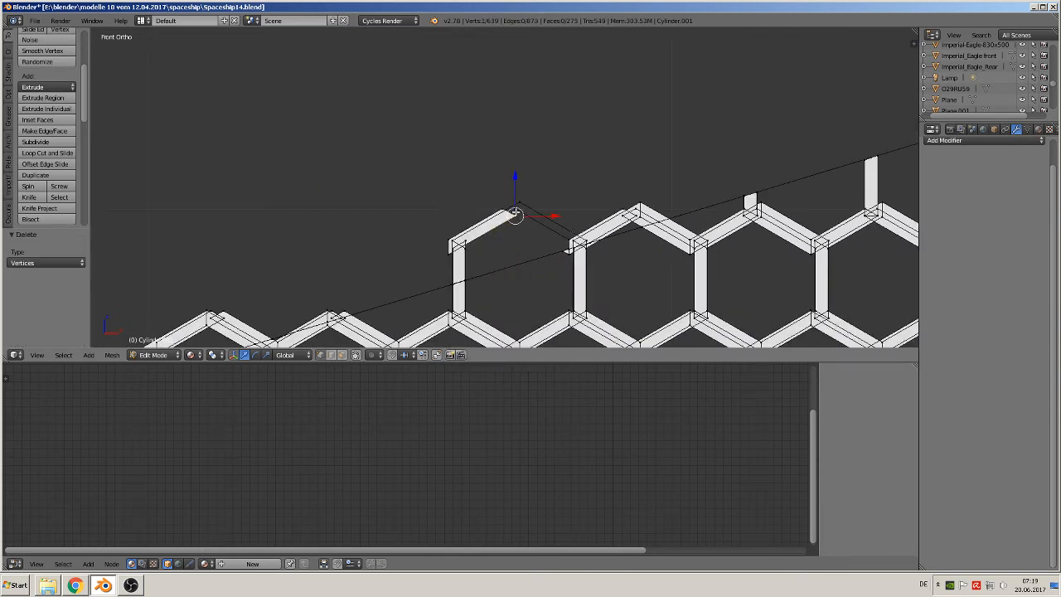
pyautogui.press('x')
pyautogui.click(515, 211)
pyautogui.rightClick(518, 202)
pyautogui.press('x')
pyautogui.click(518, 200)
pyautogui.rightClick(515, 209)
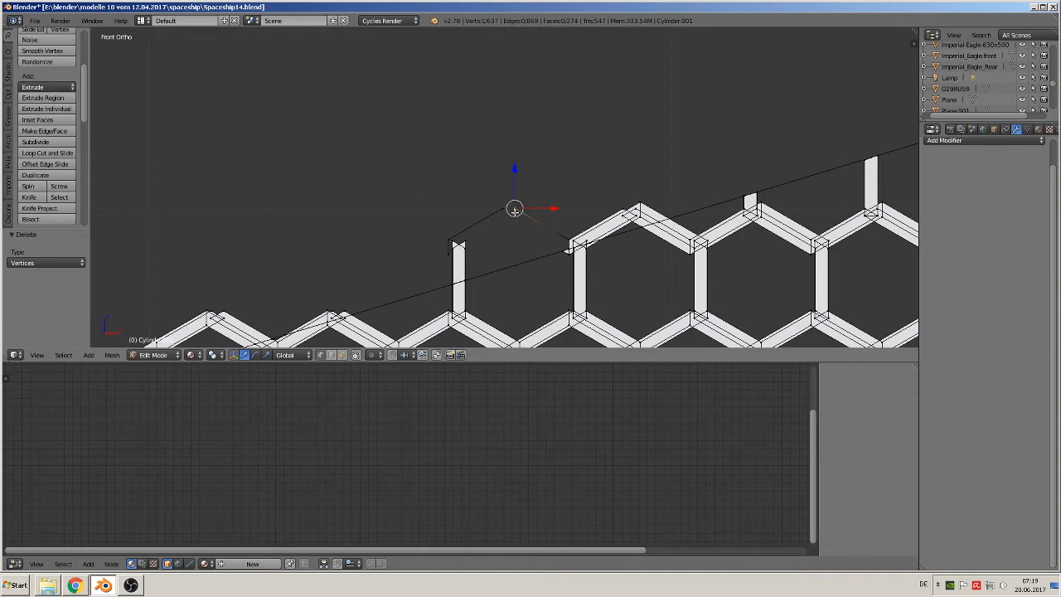
pyautogui.press('x')
pyautogui.click(515, 211)
pyautogui.rightClick(512, 210)
pyautogui.press('x')
pyautogui.click(509, 212)
# Step: Delete the leftover outer corner vertices beside the top of that hexagon's left vertical strut
pyautogui.rightClick(446, 240)
pyautogui.press('x')
pyautogui.click(446, 240)
pyautogui.rightClick(450, 247)
pyautogui.press('x')
pyautogui.click(450, 240)
pyautogui.rightClick(450, 241)
pyautogui.press('x')
pyautogui.click(450, 240)
# Step: Delete the vertices at the top of the left vertical strut so that it ends at the boundary line
pyautogui.rightClick(464, 242)
pyautogui.press('x')
pyautogui.click(464, 238)
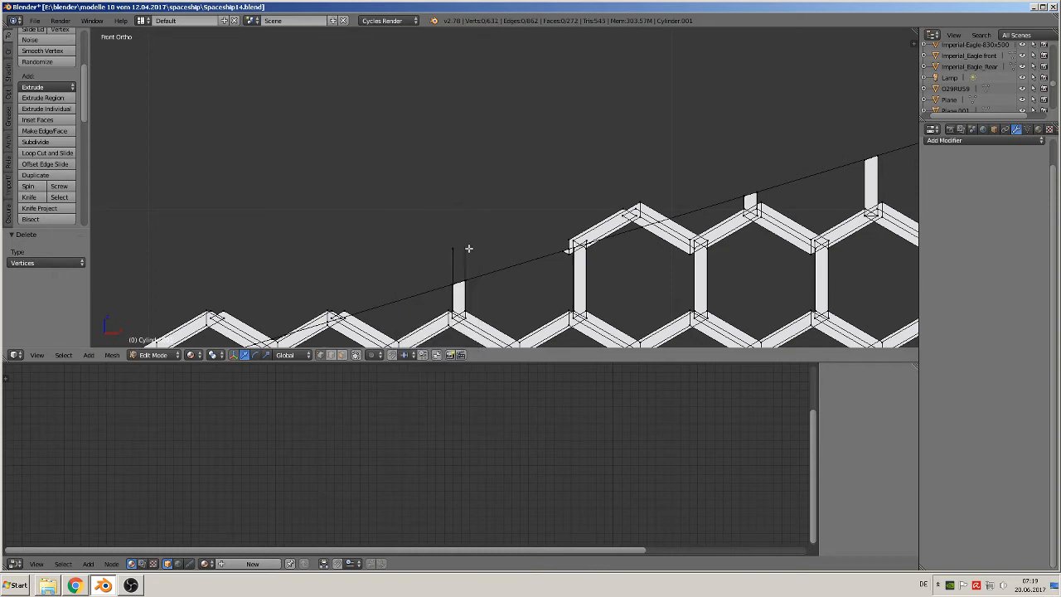
pyautogui.rightClick(466, 247)
pyautogui.press('x')
pyautogui.click(464, 245)
pyautogui.rightClick(450, 247)
pyautogui.press('x')
pyautogui.click(450, 246)
# Step: Delete the first two vertices at the peak of the next hexagon crossing the boundary line
pyautogui.keyDown('shift'); pyautogui.moveTo(540, 245); pyautogui.dragTo(418, 246, button='middle'); pyautogui.keyUp('shift')
pyautogui.keyDown('shift'); pyautogui.moveTo(366, 287); pyautogui.dragTo(303, 295, button='middle'); pyautogui.keyUp('shift')
pyautogui.rightClick(441, 225)
pyautogui.press('x')
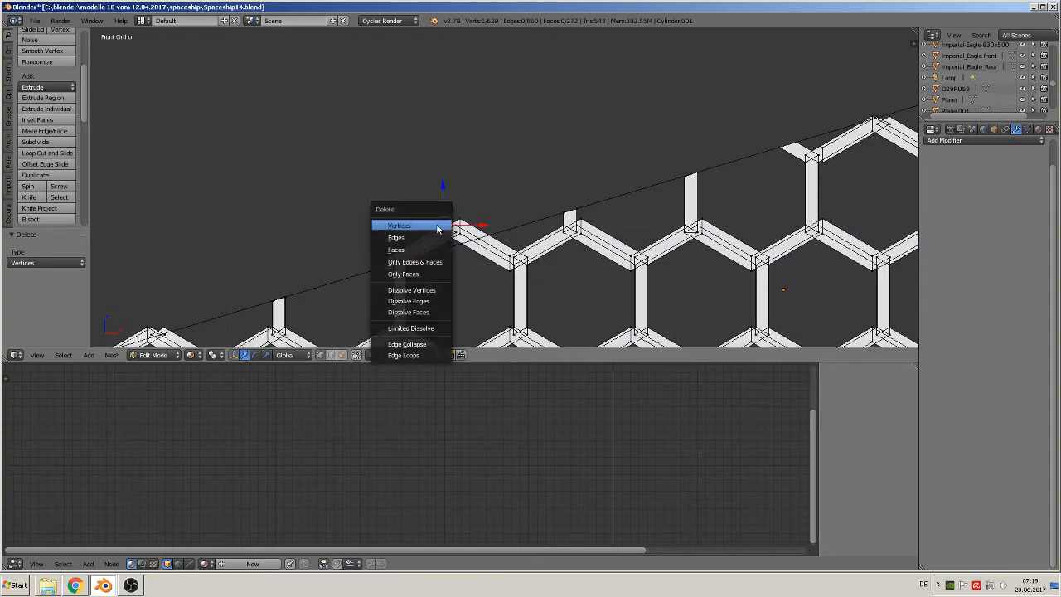
pyautogui.click(438, 226)
pyautogui.rightClick(464, 223)
pyautogui.press('x')
pyautogui.click(463, 225)
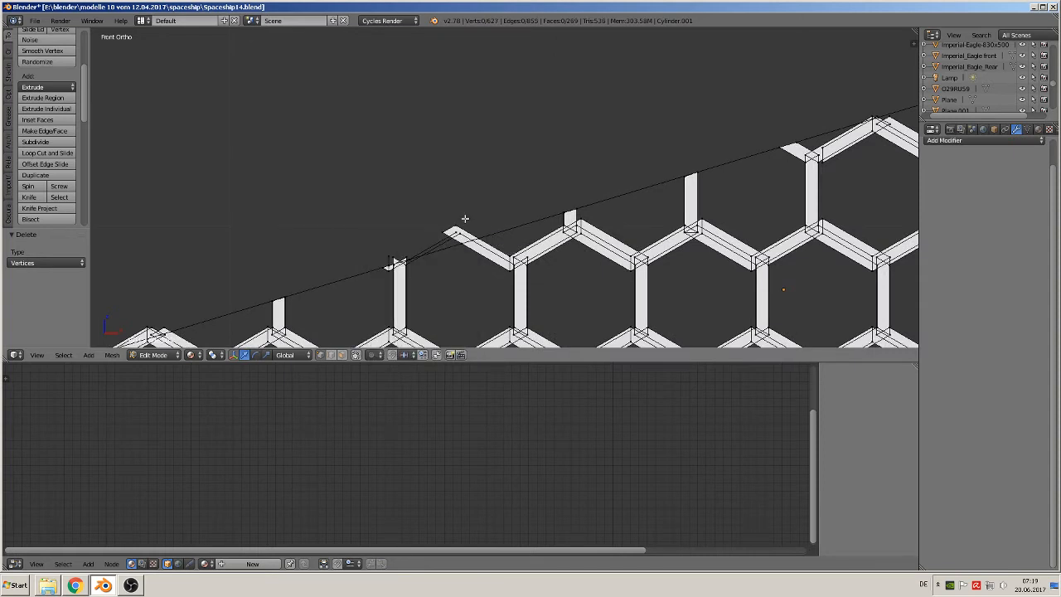
# Step: Delete the remaining peak vertices of this hexagon so its right slanted strut ends at the boundary line
pyautogui.rightClick(455, 224)
pyautogui.press('x')
pyautogui.click(459, 217)
pyautogui.rightClick(456, 229)
pyautogui.press('x')
pyautogui.click(456, 223)
pyautogui.rightClick(461, 232)
pyautogui.press('x')
pyautogui.click(459, 225)
pyautogui.rightClick(441, 232)
pyautogui.press('x')
pyautogui.click(441, 225)
# Step: Delete the surplus corner vertices at the top of this hexagon's left vertical strut
pyautogui.rightClick(391, 260)
pyautogui.press('x')
pyautogui.click(392, 254)
pyautogui.rightClick(395, 264)
pyautogui.press('x')
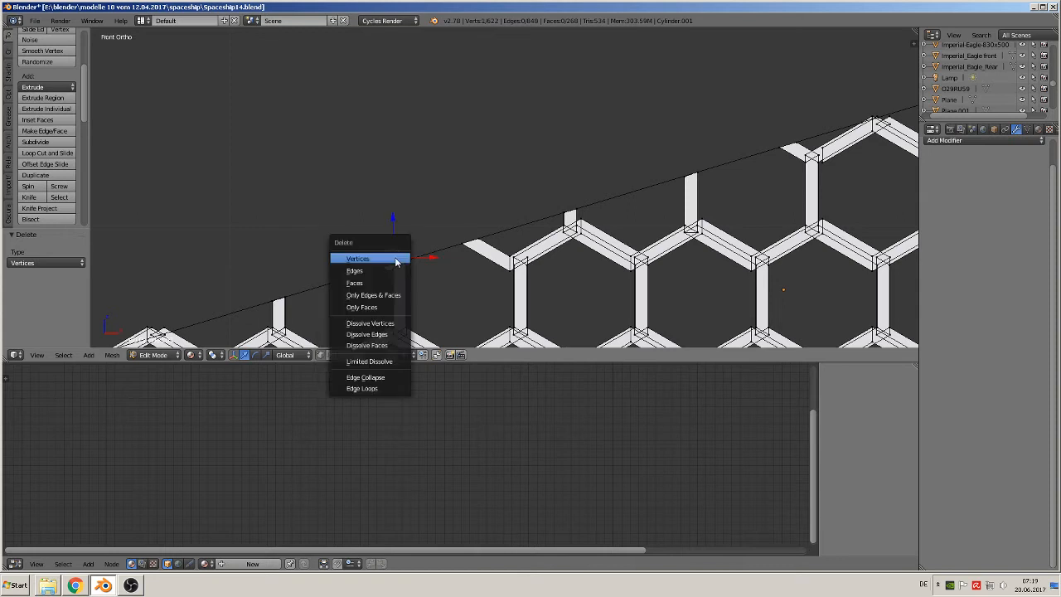
pyautogui.click(396, 260)
pyautogui.rightClick(404, 263)
pyautogui.press('x')
pyautogui.click(404, 257)
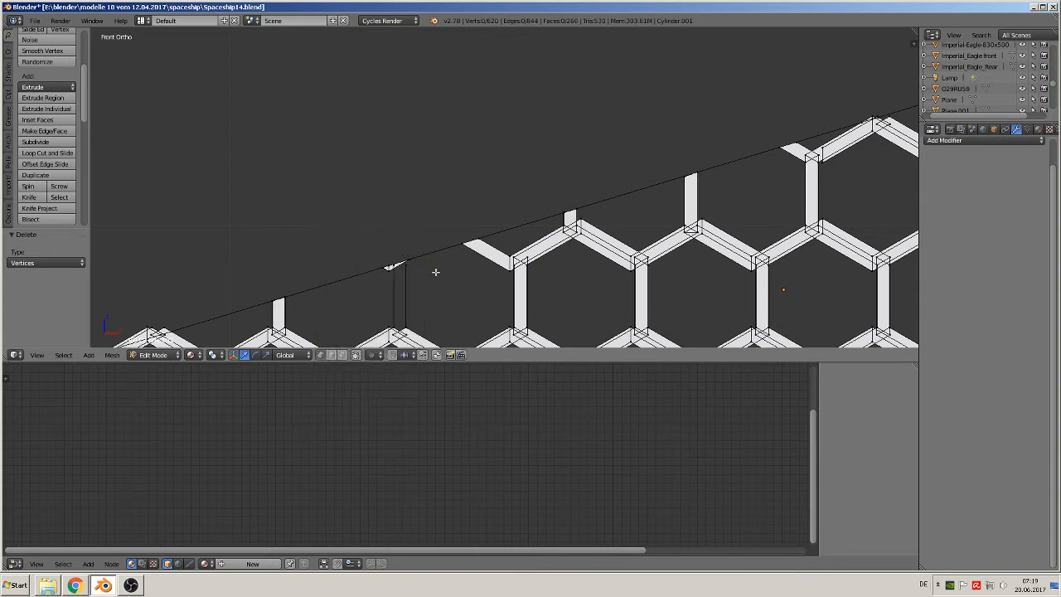
# Step: Move the strut's upper right vertex up along Z by 0.00019 onto the boundary line
pyautogui.rightClick(406, 261)
pyautogui.press('g')
pyautogui.press('z')
pyautogui.click(406, 235)
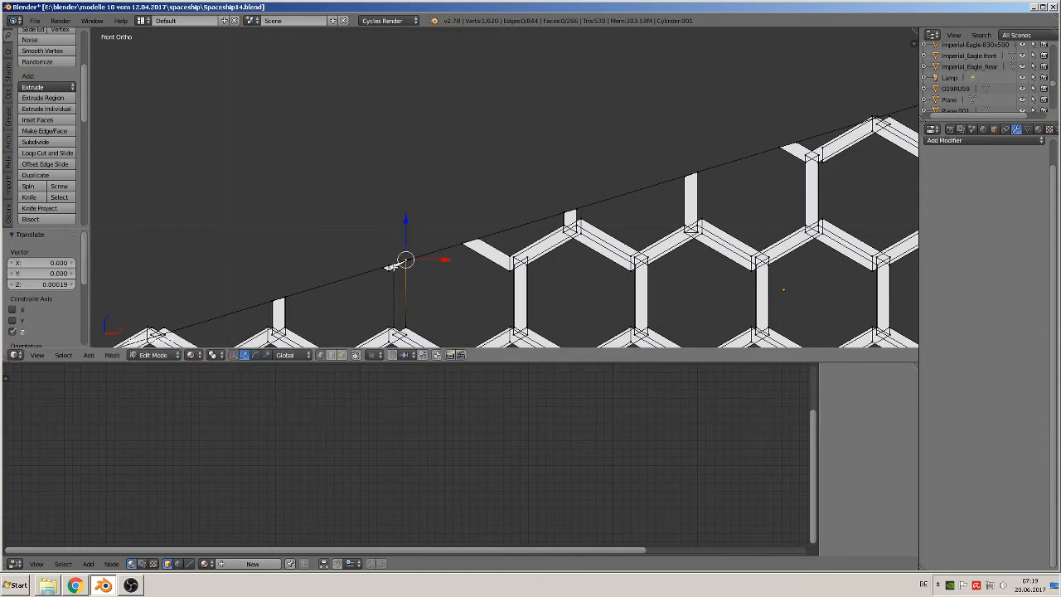
# Step: Fill the open vertical strut with a face between its lower vertices and the end vertices on the boundary line
pyautogui.rightClick(394, 325)
pyautogui.keyDown('shift'); pyautogui.rightClick(398, 261); pyautogui.keyUp('shift')
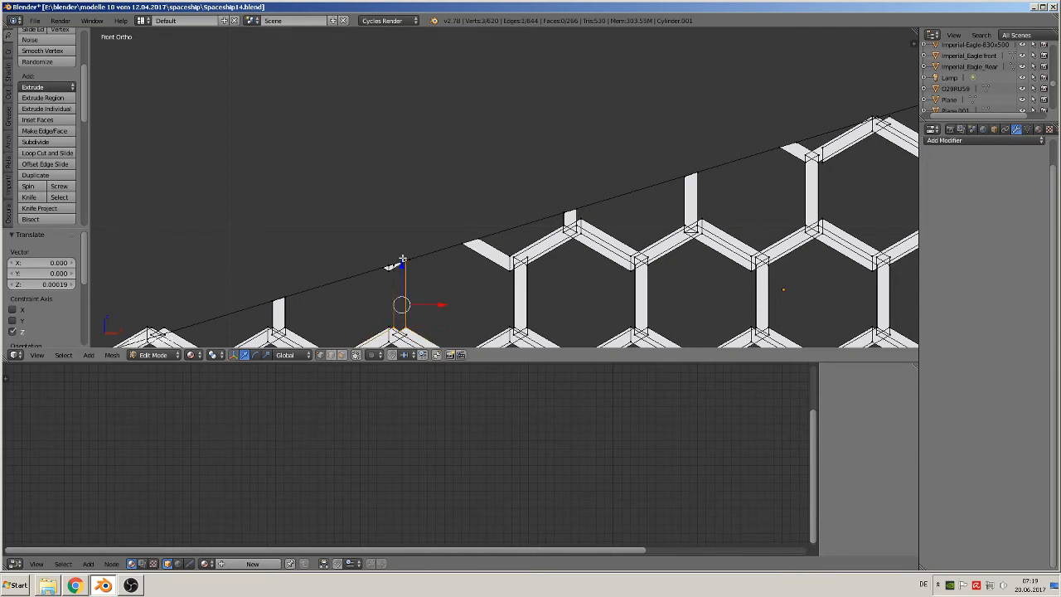
pyautogui.press('a')
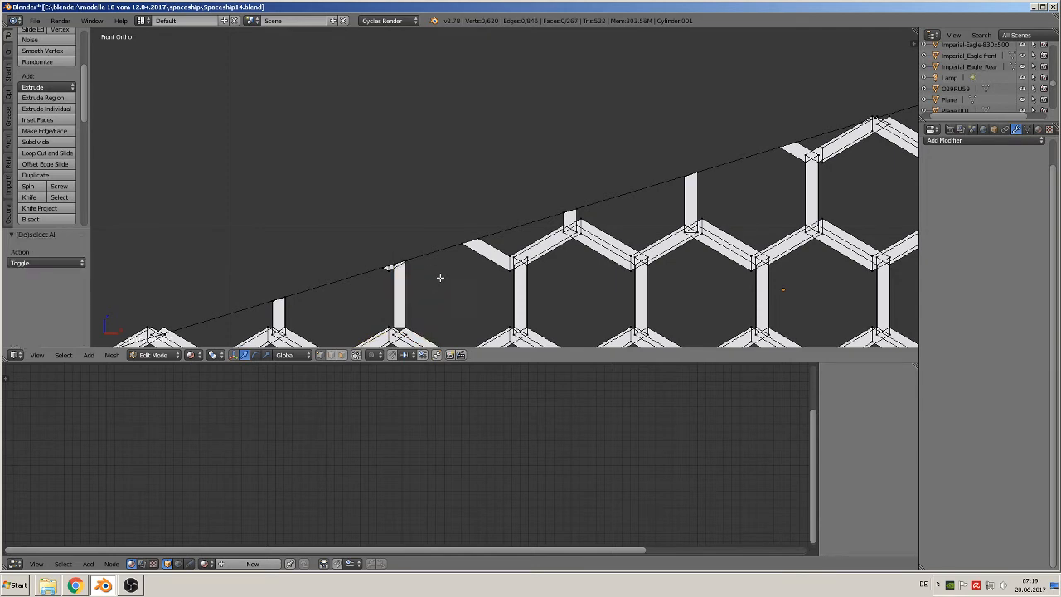
# Step: Delete the first two peak vertices of the leftmost full hexagon projecting above the upper boundary line
pyautogui.scroll(-5, 283, 239)
pyautogui.keyDown('shift'); pyautogui.moveTo(283, 239); pyautogui.dragTo(422, 190, button='middle'); pyautogui.keyUp('shift')
pyautogui.scroll(6, 498, 174)
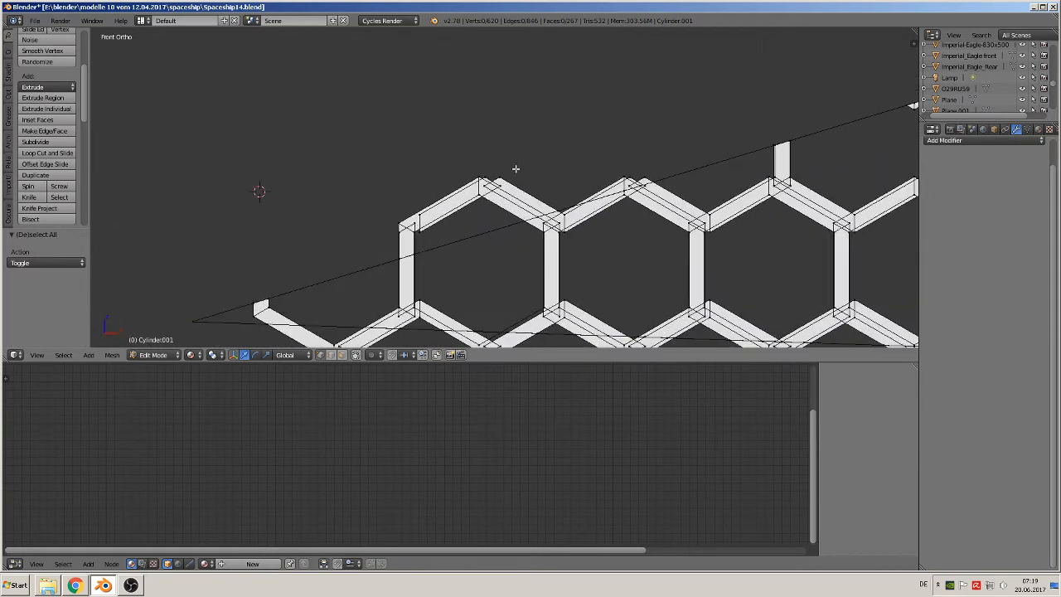
pyautogui.rightClick(494, 197)
pyautogui.press('x')
pyautogui.click(492, 196)
pyautogui.rightClick(486, 175)
pyautogui.press('x')
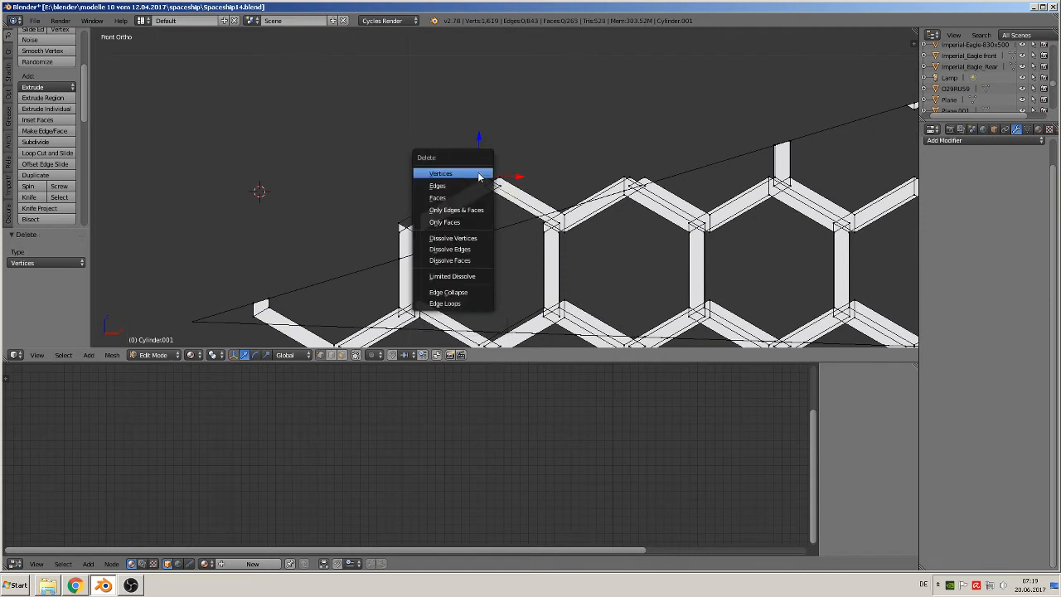
pyautogui.click(486, 172)
# Step: Delete two more vertices at this peak to remove the hexagon's upper left slanted strut
pyautogui.rightClick(487, 174)
pyautogui.press('x')
pyautogui.click(486, 172)
pyautogui.rightClick(491, 176)
pyautogui.press('x')
pyautogui.click(491, 176)
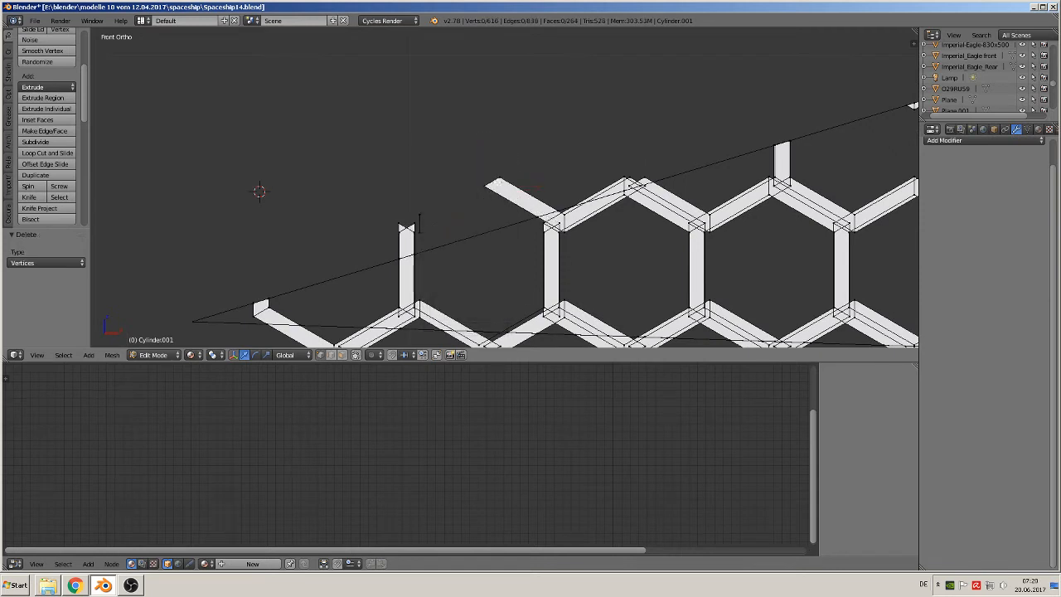
# Step: Delete the two upper end vertices of this hexagon's right slanted strut to trim it at the boundary line
pyautogui.rightClick(480, 188)
pyautogui.press('x')
pyautogui.click(479, 190)
pyautogui.rightClick(497, 173)
pyautogui.press('x')
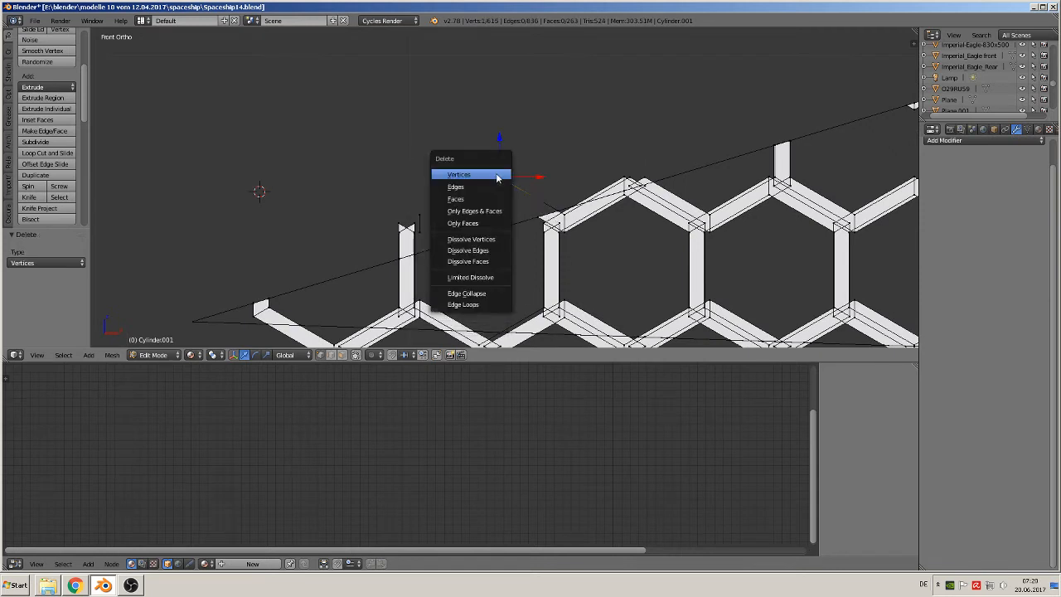
pyautogui.click(497, 174)
# Step: Delete the projecting corner vertices at the top of this hexagon's left vertical strut
pyautogui.rightClick(420, 216)
pyautogui.press('x')
pyautogui.click(419, 217)
pyautogui.rightClick(407, 222)
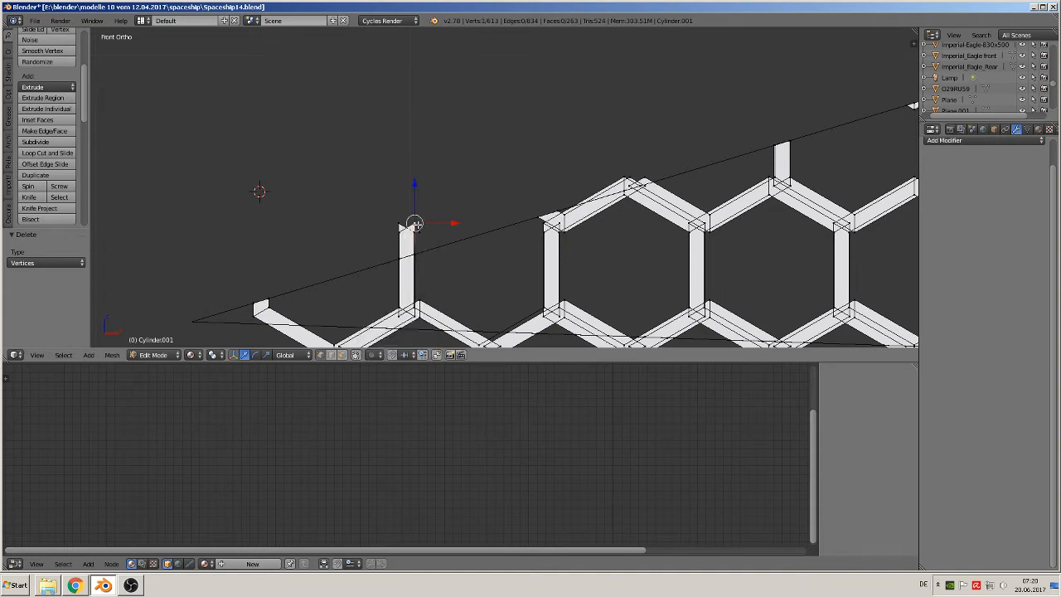
pyautogui.press('x')
pyautogui.click(398, 221)
pyautogui.rightClick(399, 221)
pyautogui.press('x')
pyautogui.click(399, 222)
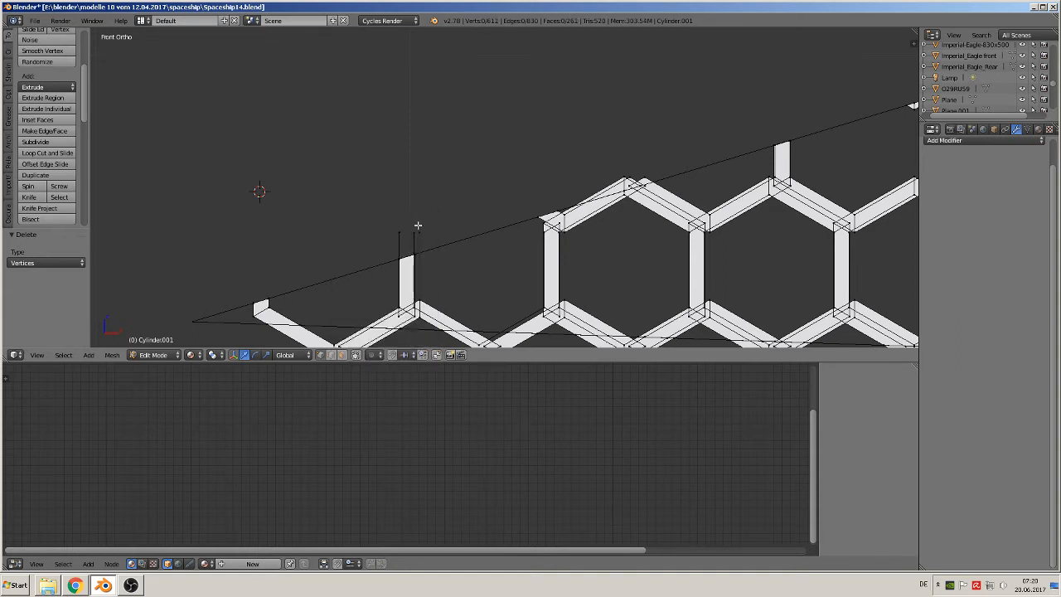
# Step: Delete the three leftover vertices and their loose edges above the trimmed vertical strut
pyautogui.rightClick(415, 228)
pyautogui.press('x')
pyautogui.click(415, 228)
pyautogui.rightClick(416, 228)
pyautogui.press('x')
pyautogui.click(417, 229)
pyautogui.rightClick(401, 229)
pyautogui.press('x')
pyautogui.click(402, 229)
# Step: Delete the three vertices projecting above the boundary line at the next hexagon's peak
pyautogui.rightClick(626, 174)
pyautogui.press('x')
pyautogui.click(627, 174)
pyautogui.rightClick(629, 171)
pyautogui.press('x')
pyautogui.click(629, 171)
pyautogui.rightClick(643, 169)
pyautogui.press('x')
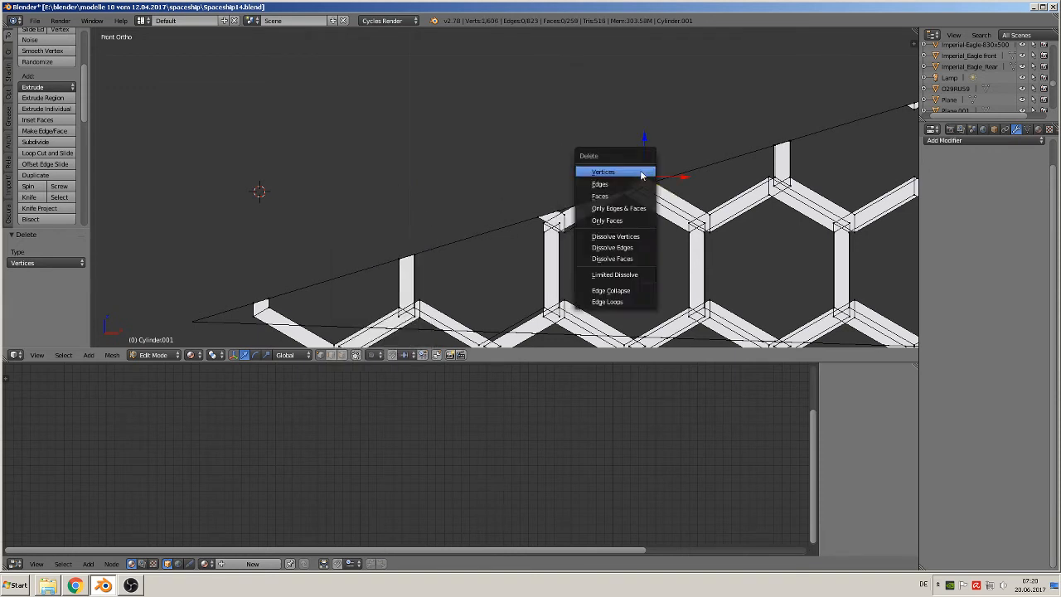
pyautogui.click(642, 171)
# Step: Move the upper outer corner vertex of the rightmost hexagon by -0.0005071 along X onto the boundary line
pyautogui.scroll(-5, 694, 213)
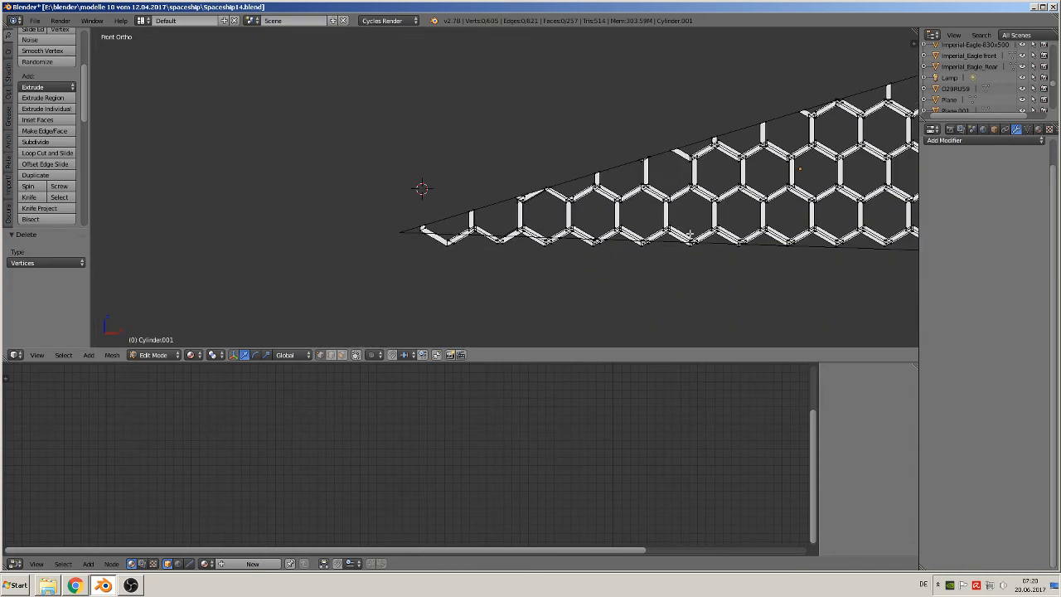
pyautogui.keyDown('shift'); pyautogui.moveTo(739, 235); pyautogui.dragTo(370, 244, button='middle'); pyautogui.keyUp('shift')
pyautogui.scroll(2, 683, 175)
pyautogui.scroll(3, 719, 183)
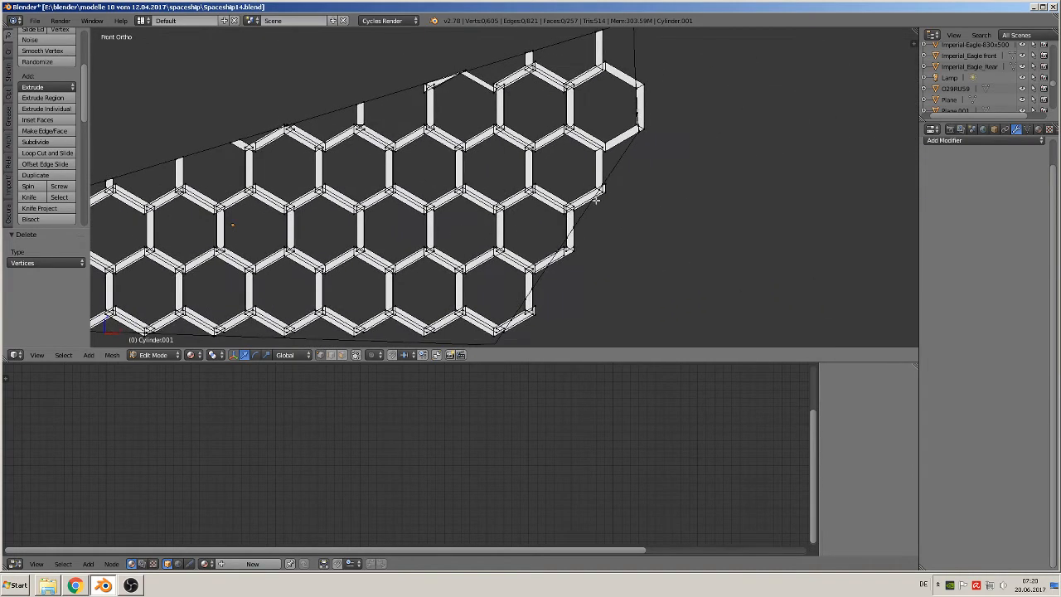
pyautogui.rightClick(560, 178)
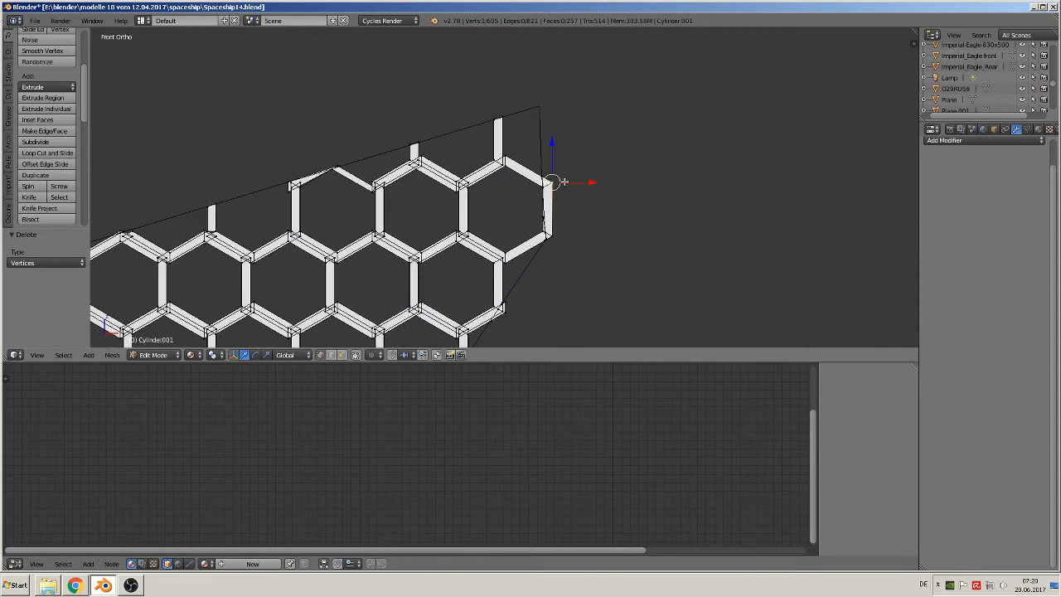
pyautogui.scroll(2, 564, 181)
pyautogui.moveTo(600, 178); pyautogui.dragTo(583, 177)
# Step: Move the lower outer vertex of the rightmost hexagon's vertical strut by -0.0004015 along X
pyautogui.rightClick(593, 251)
pyautogui.press('g')
pyautogui.press('x')
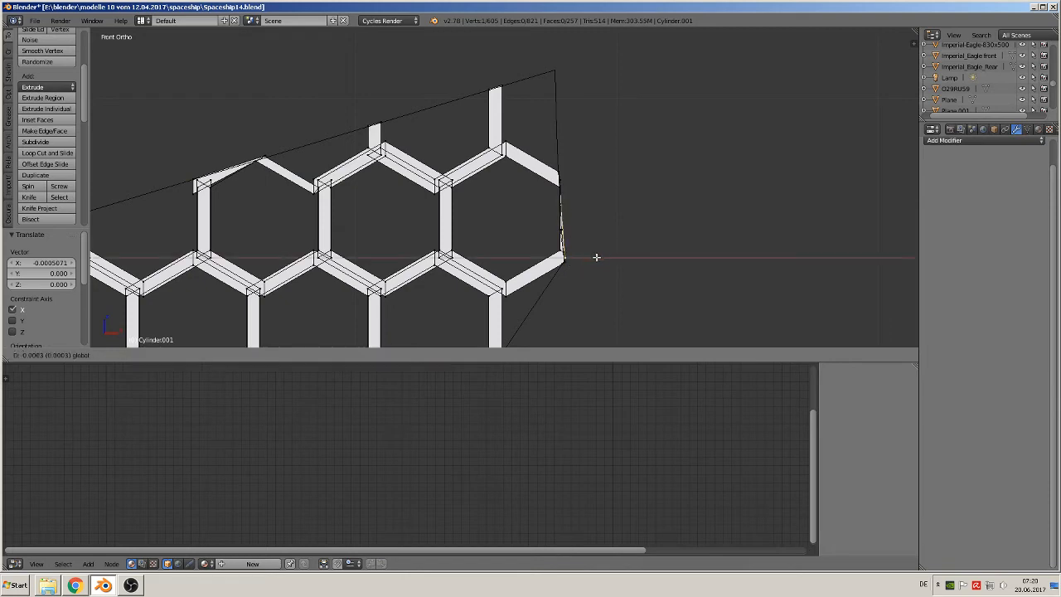
pyautogui.click(593, 256)
# Step: Cut the projecting slanted strut below the rightmost hexagon with the Knife along the right boundary line
pyautogui.scroll(-3, 591, 266)
pyautogui.scroll(5, 699, 119)
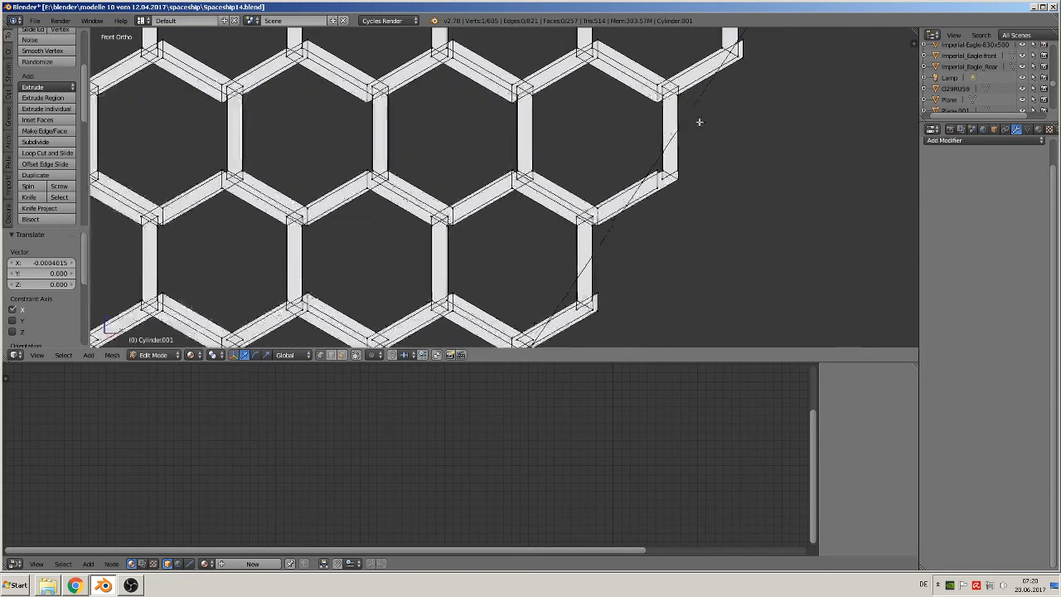
pyautogui.scroll(1, 576, 166)
pyautogui.rightClick(582, 124)
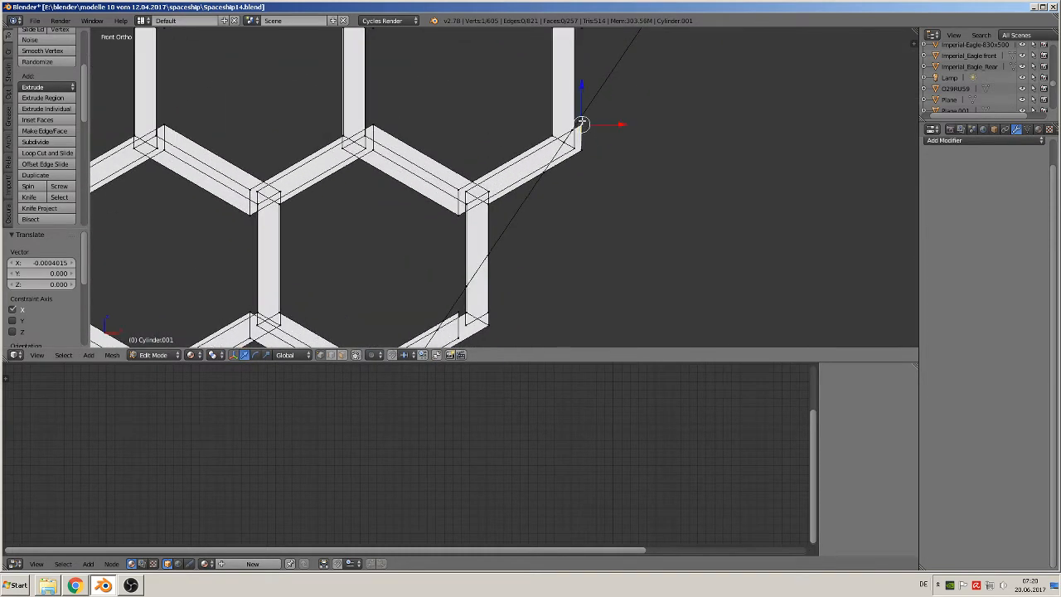
pyautogui.press('x')
pyautogui.press('Escape')
pyautogui.scroll(4, 616, 168)
pyautogui.keyDown('shift'); pyautogui.moveTo(608, 169); pyautogui.dragTo(500, 232, button='middle'); pyautogui.keyUp('shift')
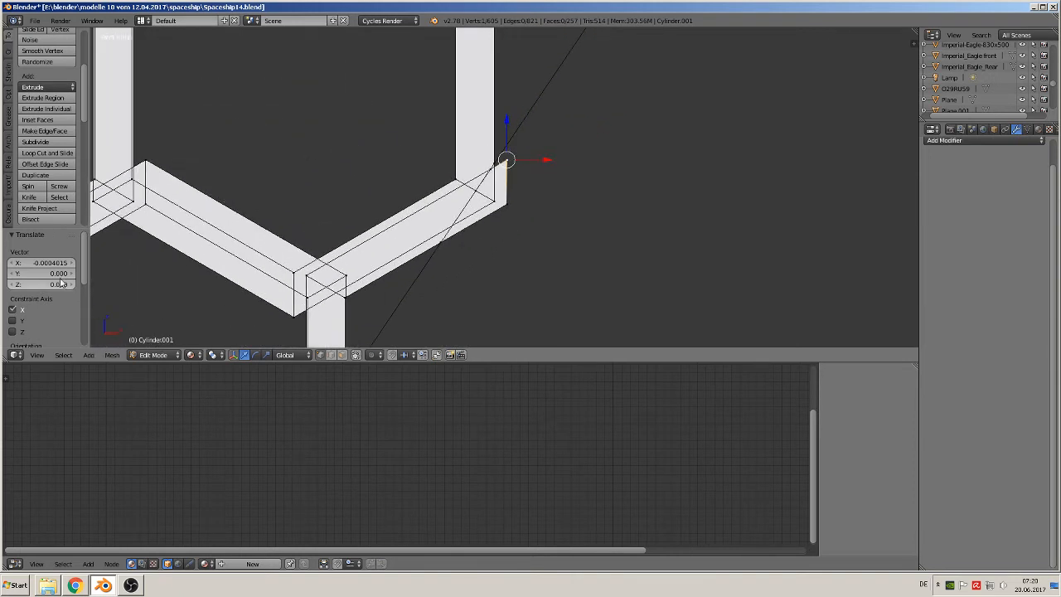
pyautogui.click(29, 196)
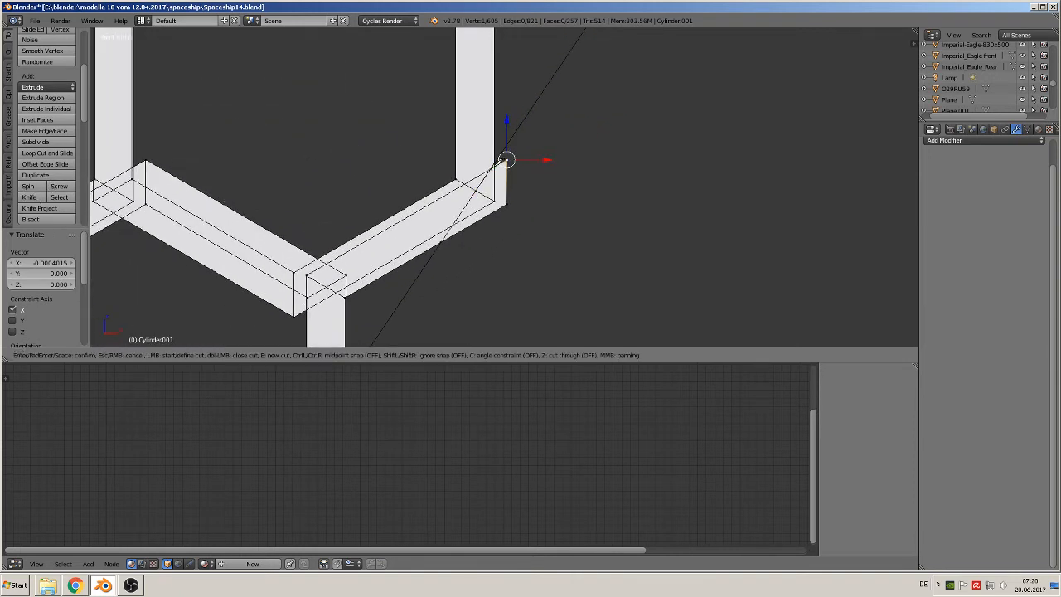
pyautogui.click(492, 167)
pyautogui.click(442, 242)
pyautogui.press('Return')
# Step: Delete the three strut vertices lying outside the boundary line beyond the knife cut
pyautogui.rightClick(502, 209)
pyautogui.press('x')
pyautogui.click(500, 203)
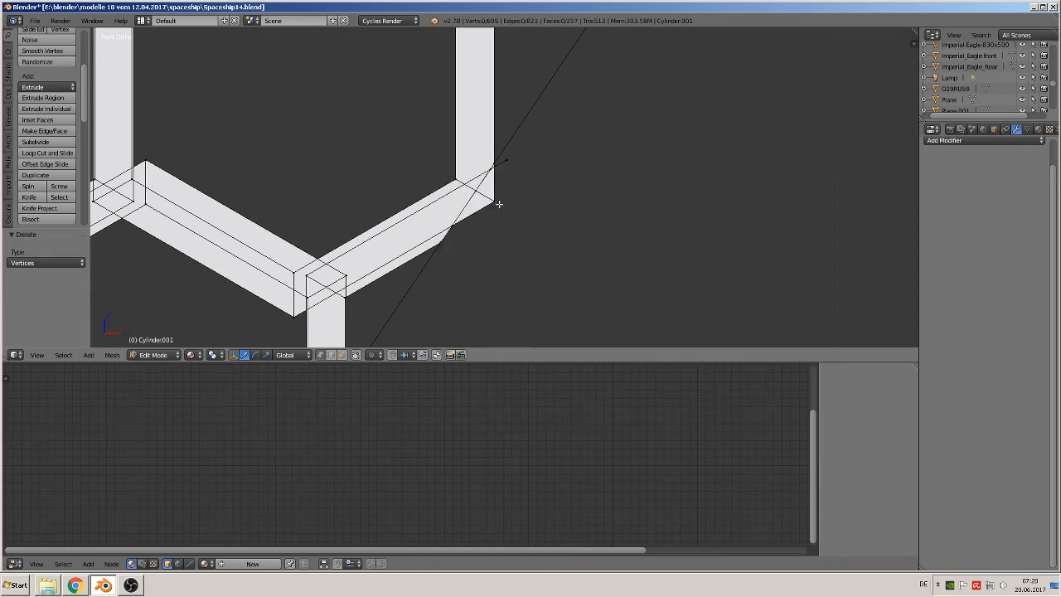
pyautogui.rightClick(497, 202)
pyautogui.press('x')
pyautogui.click(497, 195)
pyautogui.rightClick(506, 161)
pyautogui.press('x')
pyautogui.click(511, 165)
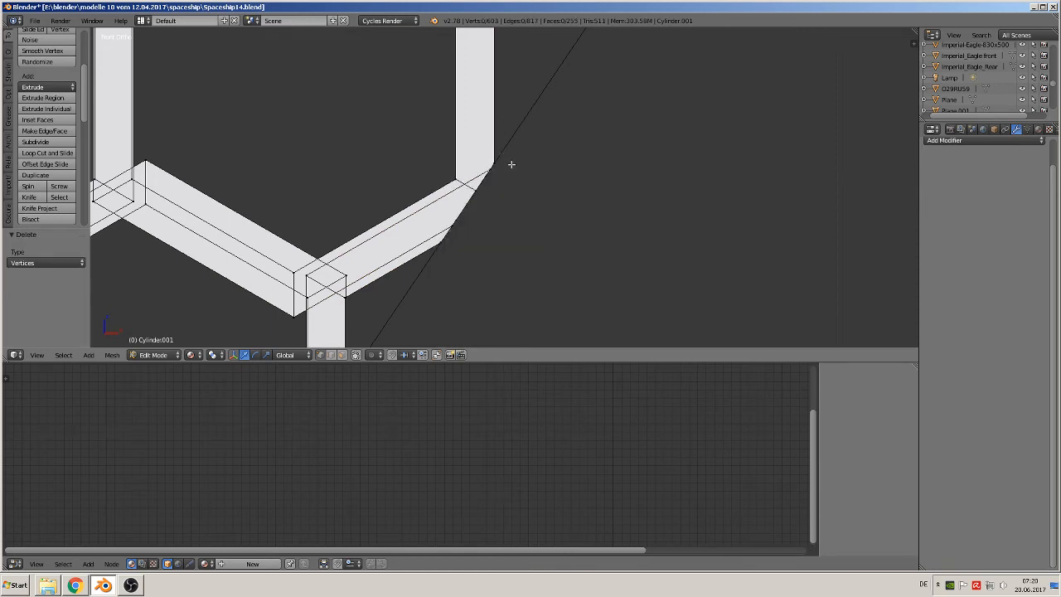
# Step: Knife-cut the next hexagon's lower slanted strut and right vertical strut along the sloping boundary line
pyautogui.scroll(-3, 476, 253)
pyautogui.scroll(2, 661, 120)
pyautogui.keyDown('shift'); pyautogui.moveTo(642, 152); pyautogui.dragTo(602, 207, button='middle'); pyautogui.keyUp('shift')
pyautogui.click(69, 197)
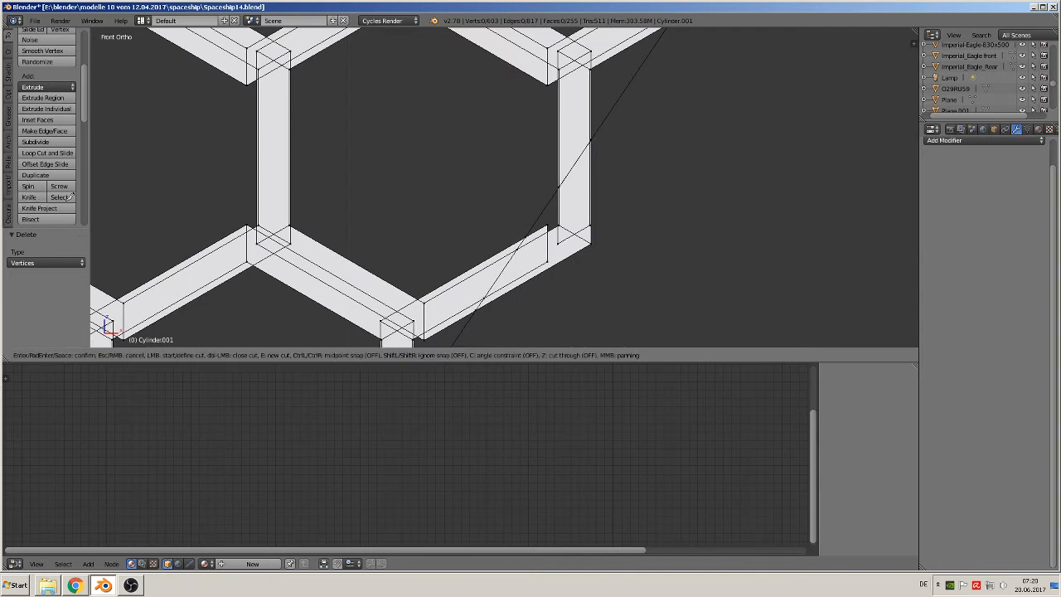
pyautogui.click(475, 310)
pyautogui.click(591, 135)
pyautogui.press('Return')
# Step: Delete the two outermost vertices at this hexagon's lower right corner, outside the boundary line
pyautogui.rightClick(592, 226)
pyautogui.press('x')
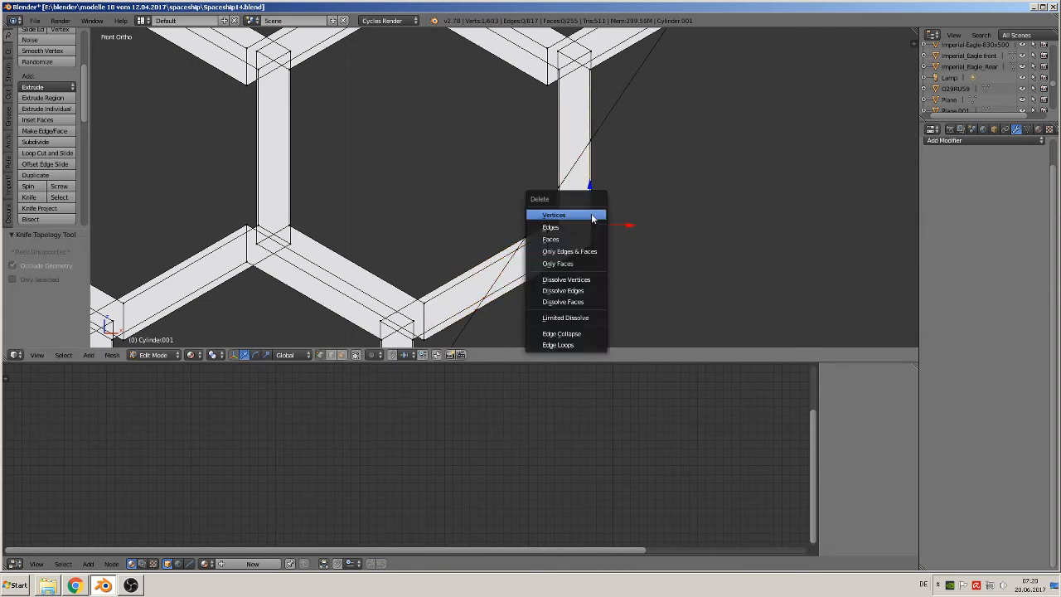
pyautogui.click(592, 213)
pyautogui.rightClick(589, 243)
pyautogui.press('x')
pyautogui.click(581, 241)
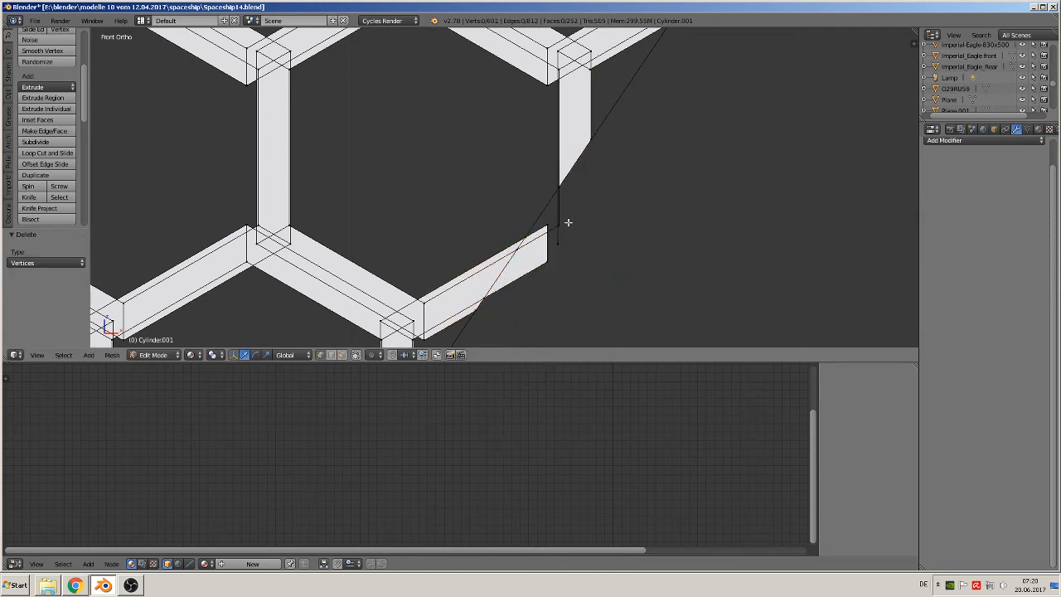
# Step: Delete two more corner vertices so the slanted strut ends at the boundary line
pyautogui.rightClick(565, 226)
pyautogui.press('x')
pyautogui.click(565, 228)
pyautogui.rightClick(557, 227)
pyautogui.press('x')
pyautogui.click(566, 235)
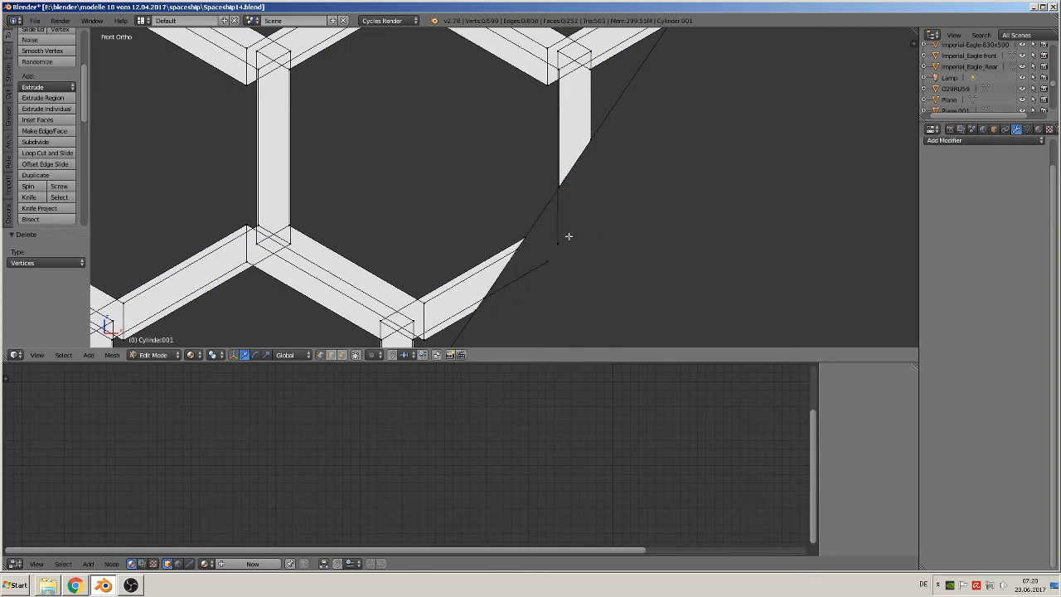
# Step: Delete the two stray vertices with loose edges left outside this corner
pyautogui.rightClick(561, 244)
pyautogui.press('x')
pyautogui.click(559, 253)
pyautogui.rightClick(549, 260)
pyautogui.press('x')
pyautogui.click(550, 259)
# Step: Delete the two outer end vertices of the slanted strut at the lower right corner of the bottom hexagon row
pyautogui.scroll(-3, 554, 268)
pyautogui.keyDown('shift'); pyautogui.moveTo(543, 286); pyautogui.dragTo(715, 121, button='middle'); pyautogui.keyUp('shift')
pyautogui.scroll(3, 668, 176)
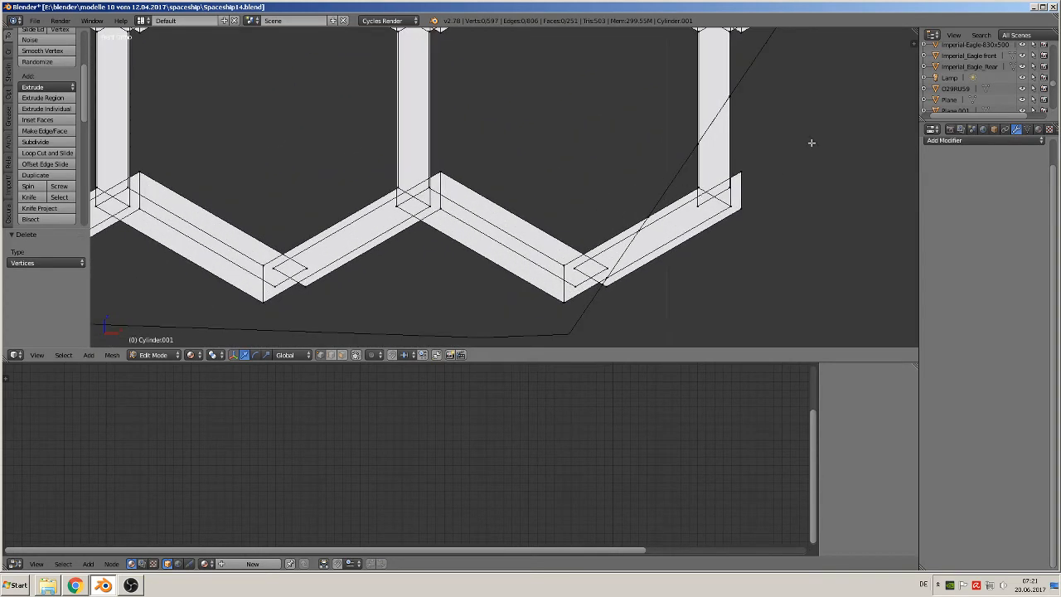
pyautogui.rightClick(749, 166)
pyautogui.press('x')
pyautogui.click(749, 165)
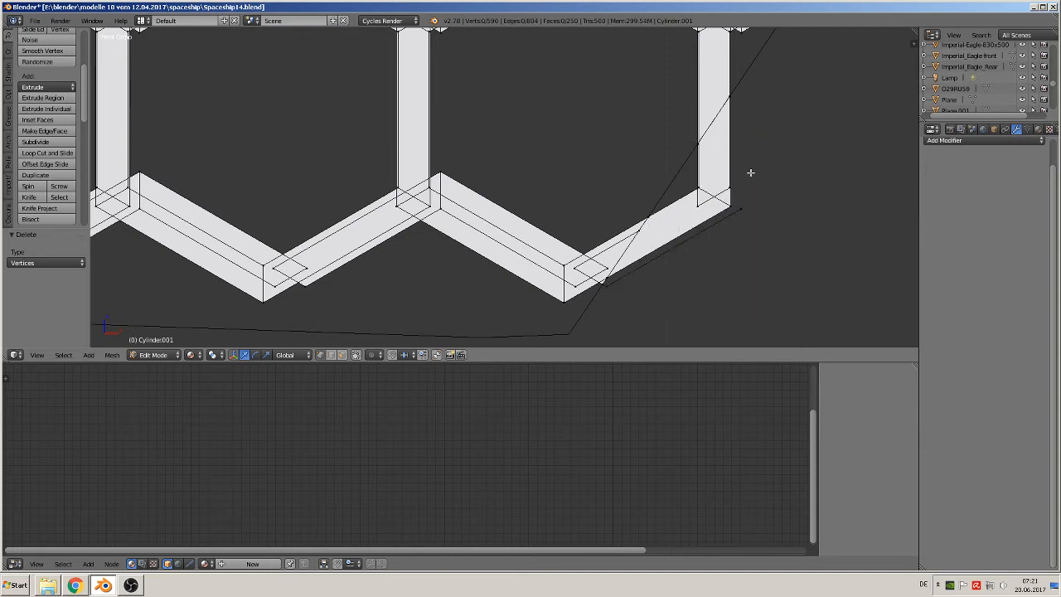
pyautogui.rightClick(738, 202)
pyautogui.press('x')
pyautogui.click(738, 202)
# Step: Delete the lower corner vertices where this slanted strut meets the last vertical strut
pyautogui.rightClick(730, 203)
pyautogui.press('x')
pyautogui.click(727, 204)
pyautogui.press('x')
pyautogui.click(697, 205)
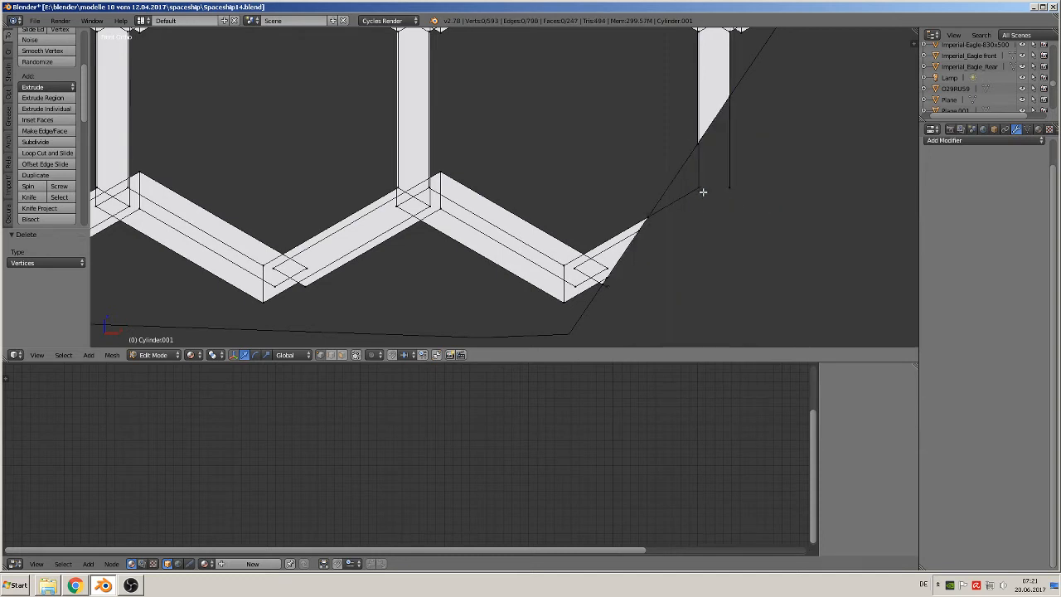
# Step: Delete the remaining stray vertices outside the right boundary line, including the one at the bottom strut joint
pyautogui.rightClick(699, 187)
pyautogui.press('x')
pyautogui.click(699, 185)
pyautogui.press('x')
pyautogui.click(694, 212)
pyautogui.press('x')
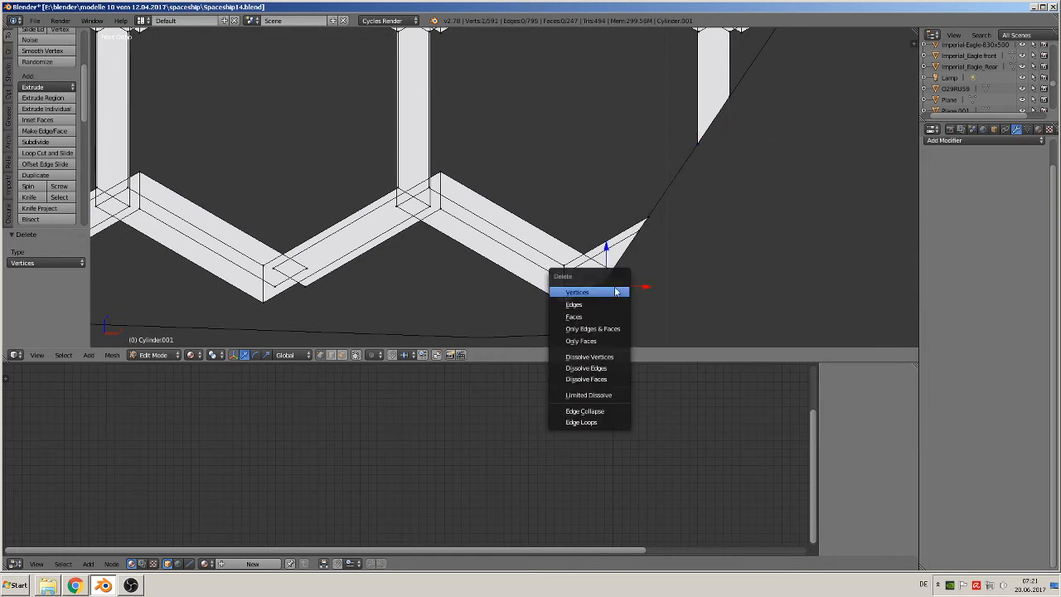
pyautogui.click(620, 288)
# Step: Delete the hexagon's bottom tip vertex that projects below the lower boundary line
pyautogui.scroll(-3, 616, 298)
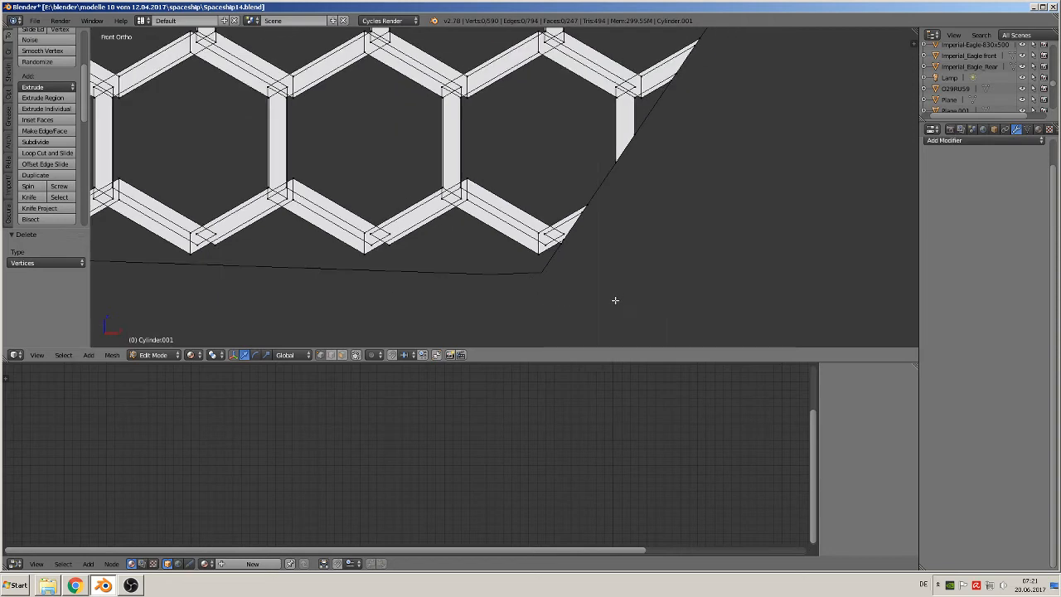
pyautogui.keyDown('shift'); pyautogui.moveTo(452, 266); pyautogui.dragTo(371, 214, button='middle'); pyautogui.keyUp('shift')
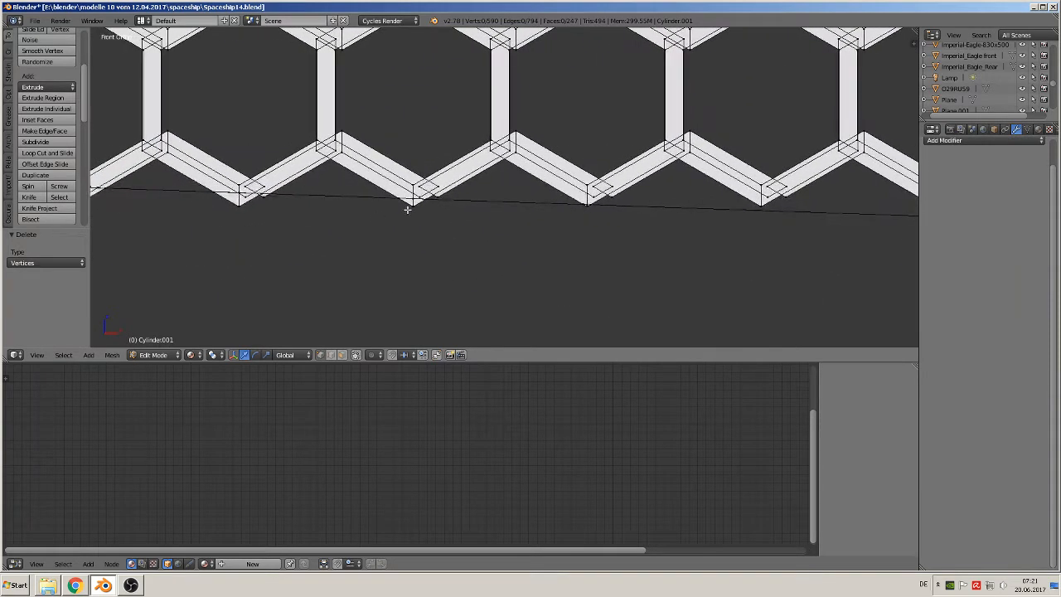
pyautogui.rightClick(410, 201)
pyautogui.press('x')
pyautogui.click(407, 208)
# Step: Delete the three vertices projecting below the lower boundary line at the next hexagon tip to the left
pyautogui.keyDown('shift'); pyautogui.moveTo(277, 222); pyautogui.dragTo(301, 201, button='middle'); pyautogui.keyUp('shift')
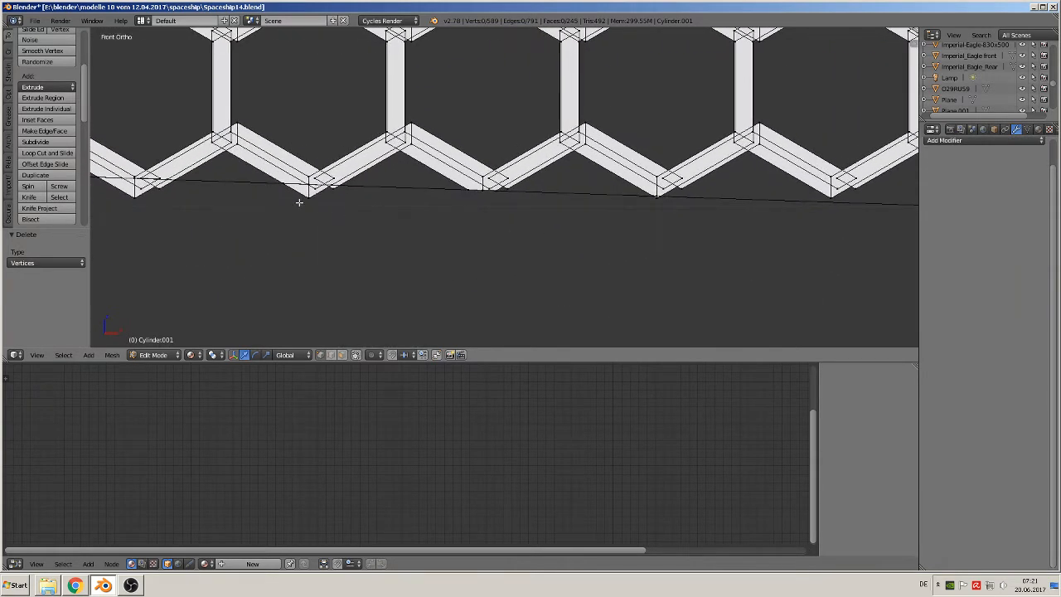
pyautogui.rightClick(303, 199)
pyautogui.press('x')
pyautogui.click(301, 203)
pyautogui.rightClick(315, 192)
pyautogui.press('x')
pyautogui.click(317, 195)
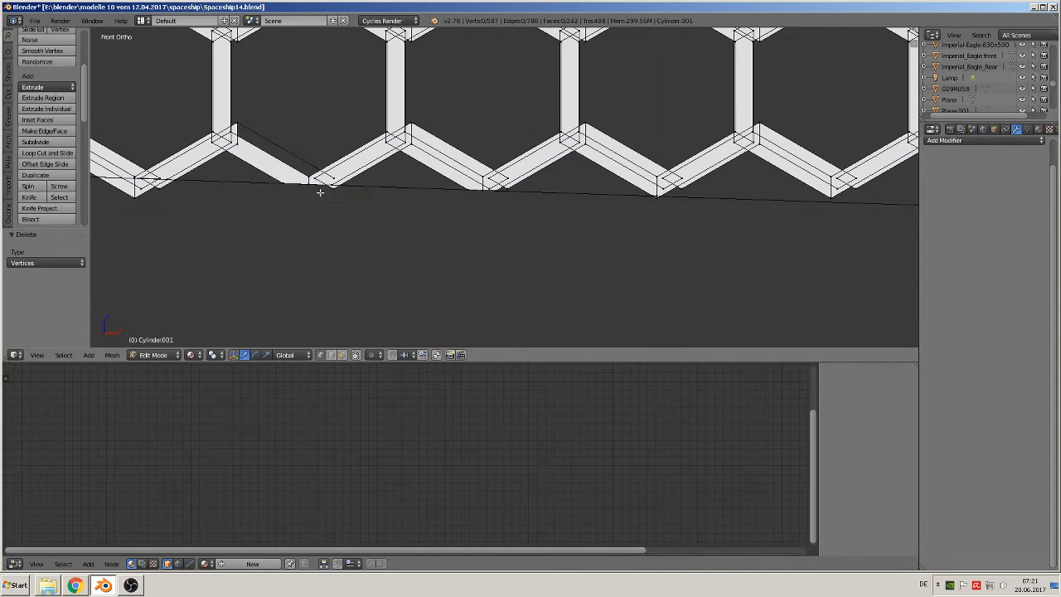
pyautogui.press('x')
pyautogui.click(337, 194)
# Step: Move on to the following hexagon tip and delete its three vertices below the lower boundary line
pyautogui.keyDown('shift'); pyautogui.moveTo(336, 194); pyautogui.dragTo(445, 194, button='middle'); pyautogui.keyUp('shift')
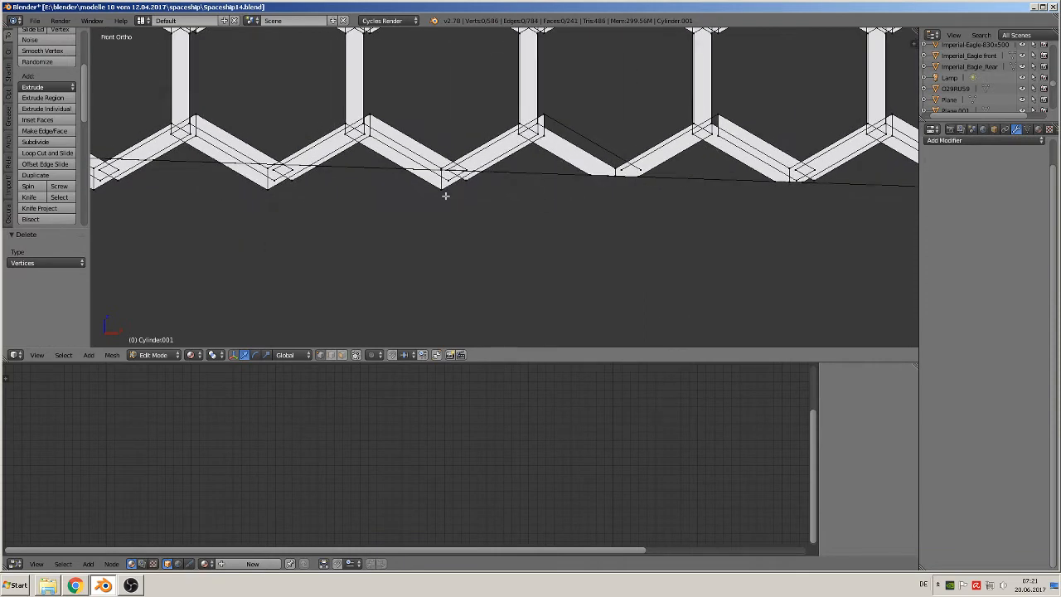
pyautogui.rightClick(441, 192)
pyautogui.press('x')
pyautogui.click(438, 196)
pyautogui.press('x')
pyautogui.click(454, 181)
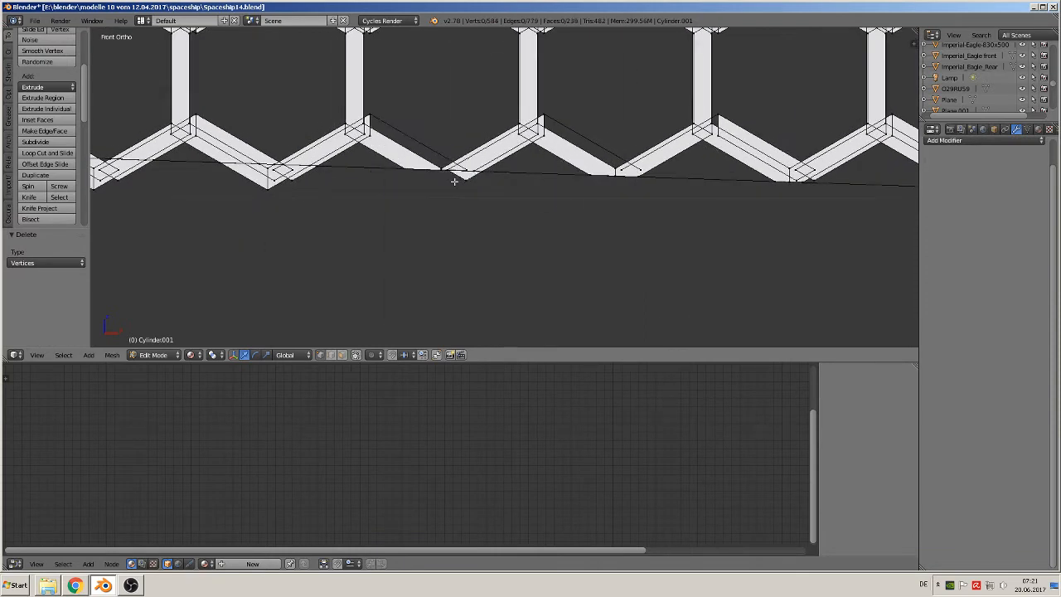
pyautogui.press('x')
pyautogui.click(467, 185)
# Step: Delete the lowest vertices projecting below the lower boundary line at the next hexagon tip to the left
pyautogui.keyDown('shift'); pyautogui.moveTo(315, 193); pyautogui.dragTo(524, 202, button='middle'); pyautogui.keyUp('shift')
pyautogui.rightClick(475, 202)
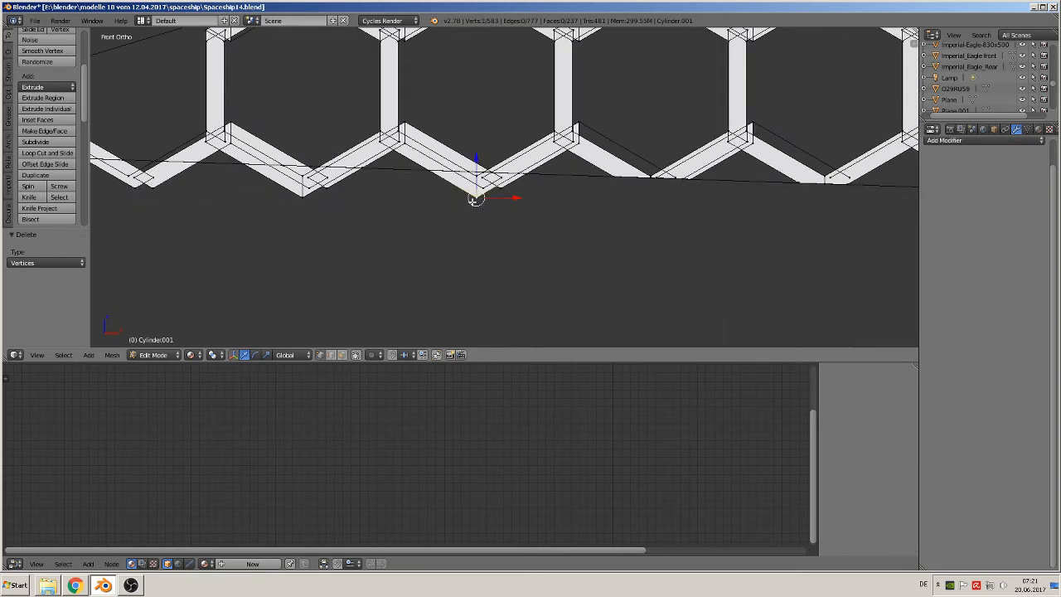
pyautogui.press('x')
pyautogui.click(474, 203)
pyautogui.press('x')
pyautogui.click(484, 184)
pyautogui.rightClick(484, 183)
pyautogui.press('x')
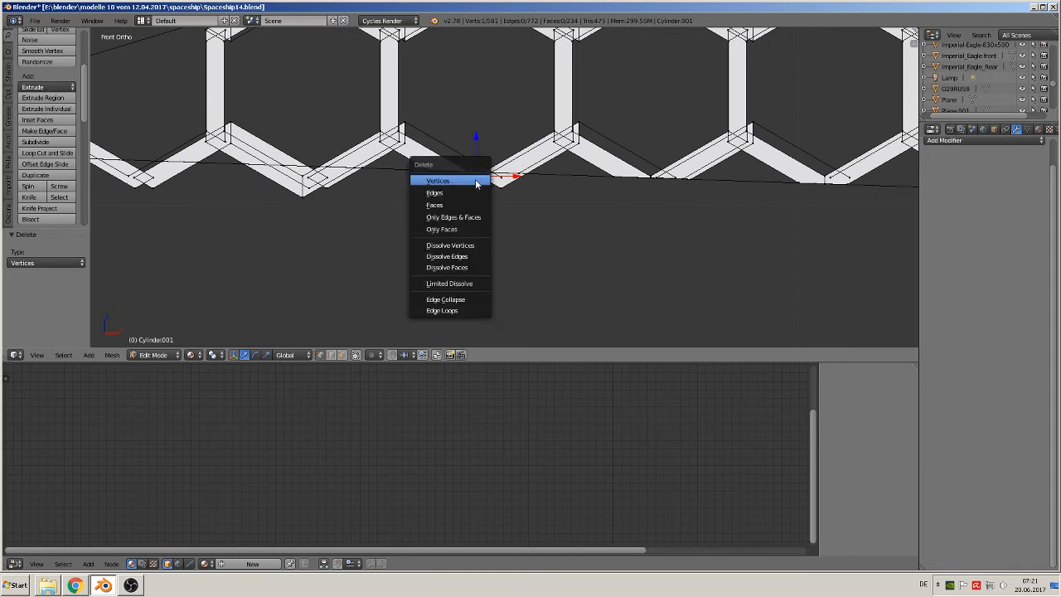
pyautogui.click(484, 184)
pyautogui.press('x')
pyautogui.click(496, 193)
# Step: Delete the two stray vertices left below the boundary line at this same hexagon tip
pyautogui.rightClick(481, 179)
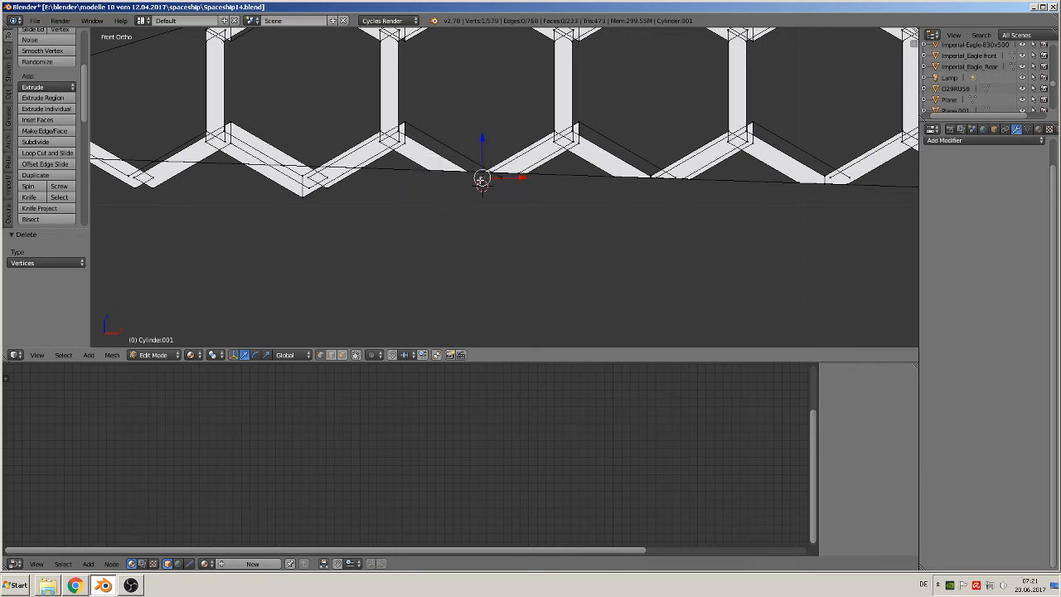
pyautogui.press('x')
pyautogui.click(480, 181)
pyautogui.rightClick(505, 179)
pyautogui.press('x')
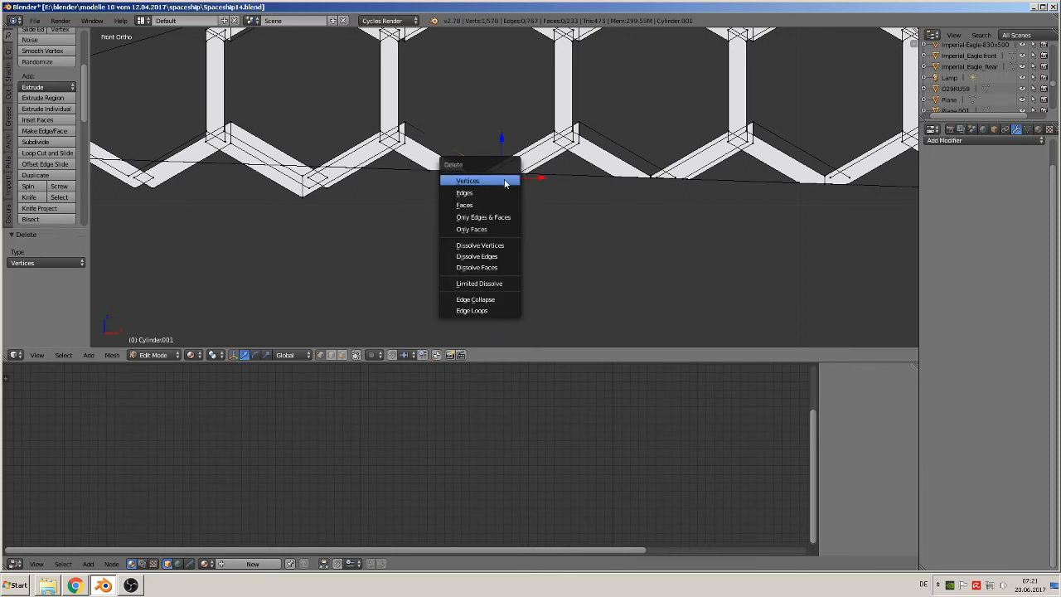
pyautogui.click(504, 181)
# Step: At the following tip to the left, delete the bottom vertex, then circle-select and delete the remaining vertices below the boundary line
pyautogui.keyDown('shift'); pyautogui.moveTo(434, 190); pyautogui.dragTo(603, 199, button='middle'); pyautogui.keyUp('shift')
pyautogui.rightClick(494, 194)
pyautogui.press('x')
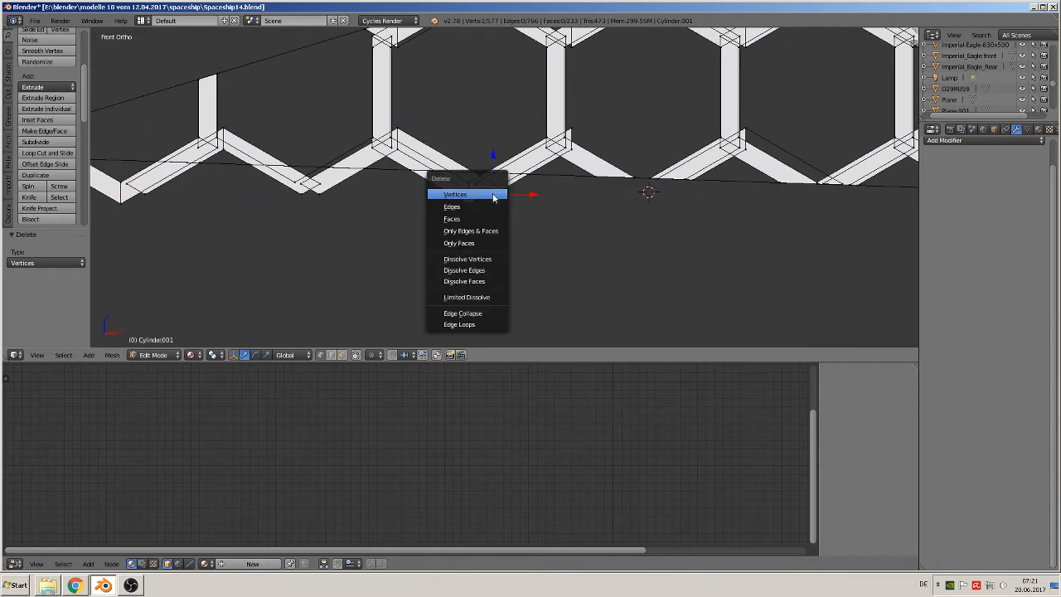
pyautogui.click(494, 195)
pyautogui.press('c')
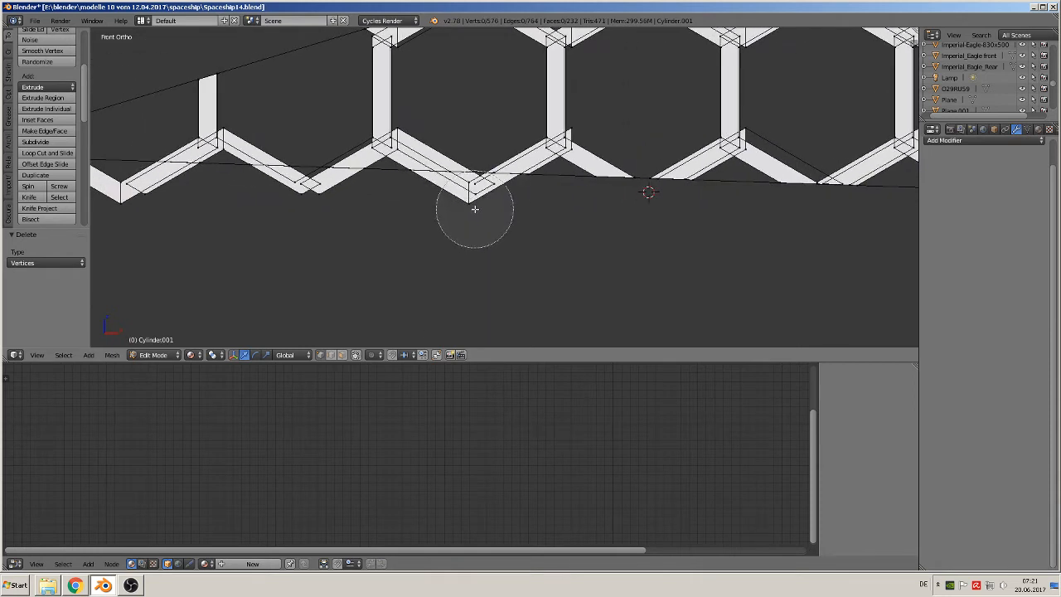
pyautogui.click(477, 212)
pyautogui.rightClick(477, 211)
pyautogui.press('x')
pyautogui.click(478, 214)
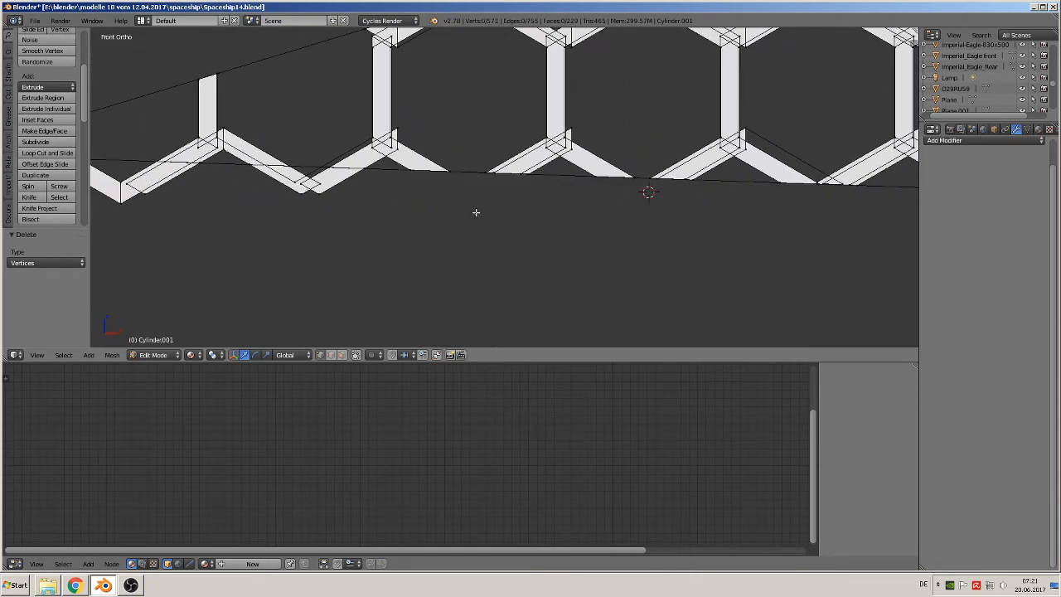
# Step: Circle-select and delete the five vertices of the second-to-last hexagon tip near the outline's narrow left end
pyautogui.keyDown('shift'); pyautogui.moveTo(476, 213); pyautogui.dragTo(507, 229, button='middle'); pyautogui.keyUp('shift')
pyautogui.press('c')
pyautogui.click(425, 226)
pyautogui.rightClick(425, 226)
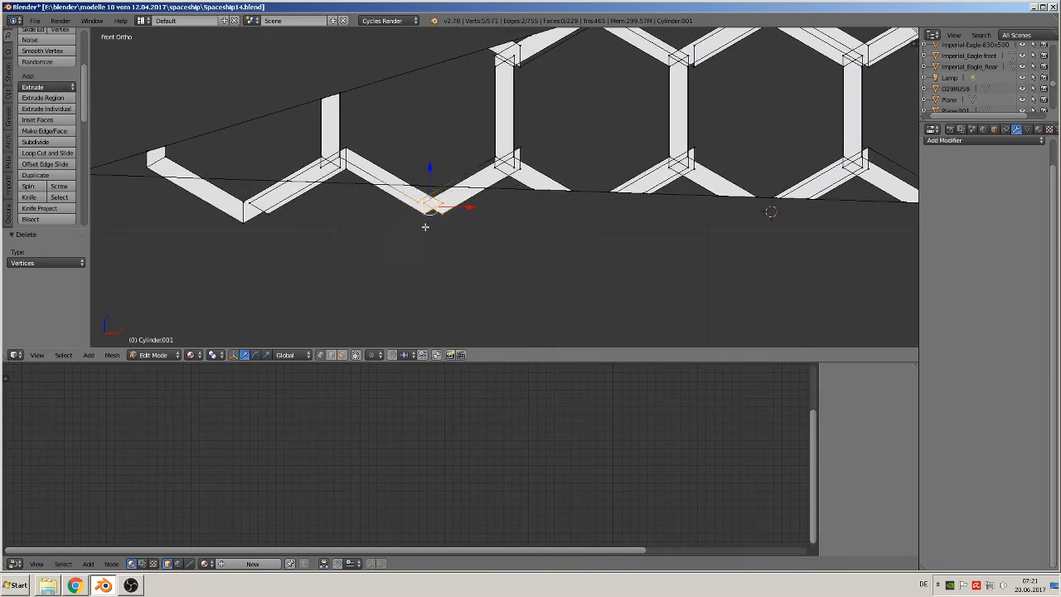
pyautogui.press('x')
pyautogui.click(425, 227)
# Step: Circle-select and delete the four vertices of the leftmost hexagon tip below the boundary line
pyautogui.press('c')
pyautogui.click(252, 229)
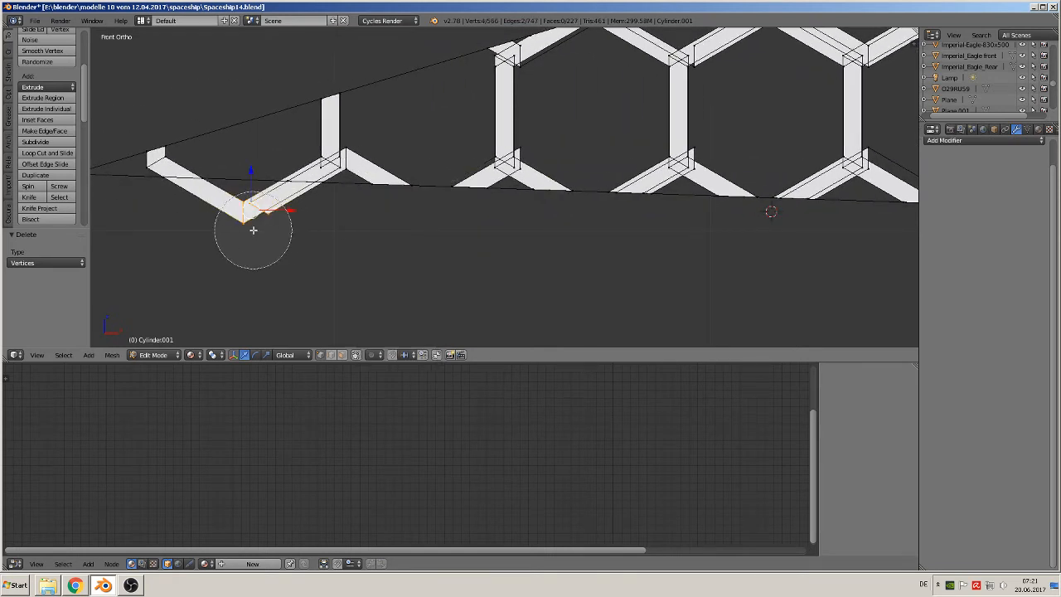
pyautogui.rightClick(254, 230)
pyautogui.press('x')
pyautogui.click(252, 230)
# Step: Return to Object Mode and raise the honeycomb mesh 0.113 along Z to the opening in the ship's wing
pyautogui.scroll(-12, 398, 199)
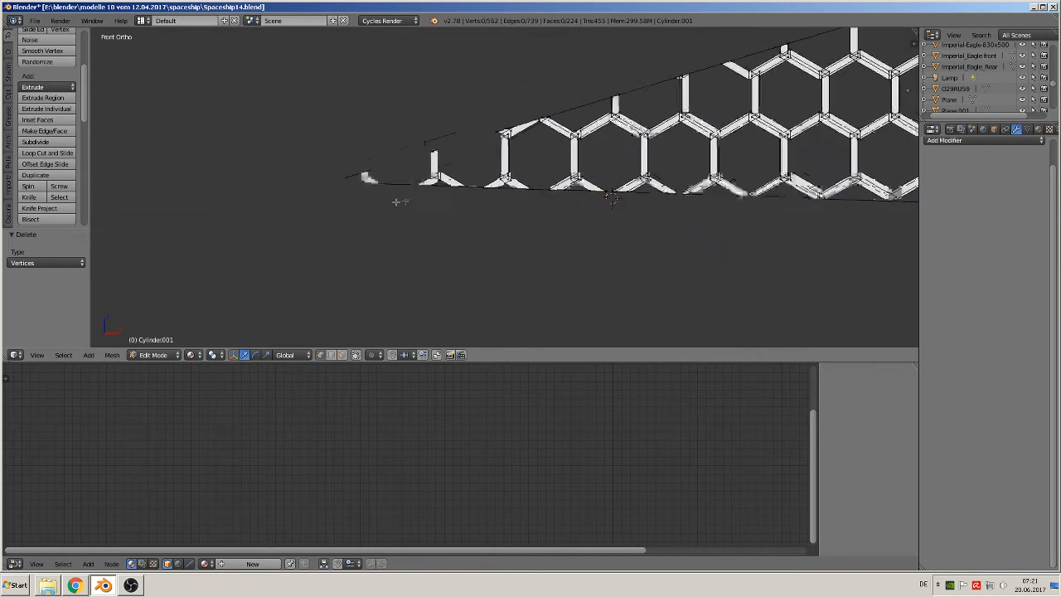
pyautogui.press('Tab')
pyautogui.scroll(-5, 653, 168)
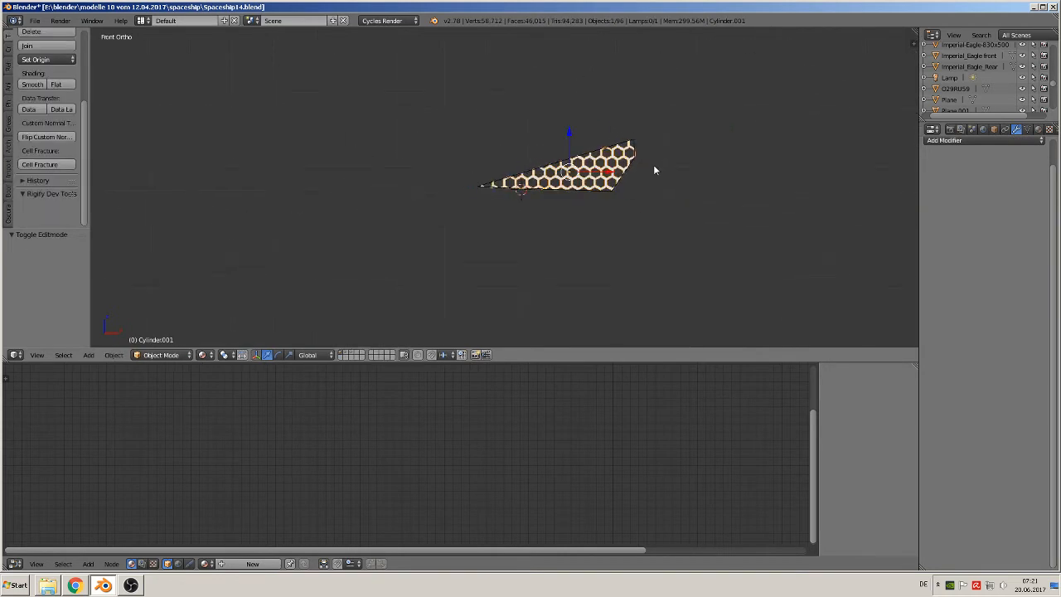
pyautogui.moveTo(619, 178); pyautogui.dragTo(577, 211, button='middle')
pyautogui.scroll(-2, 578, 210)
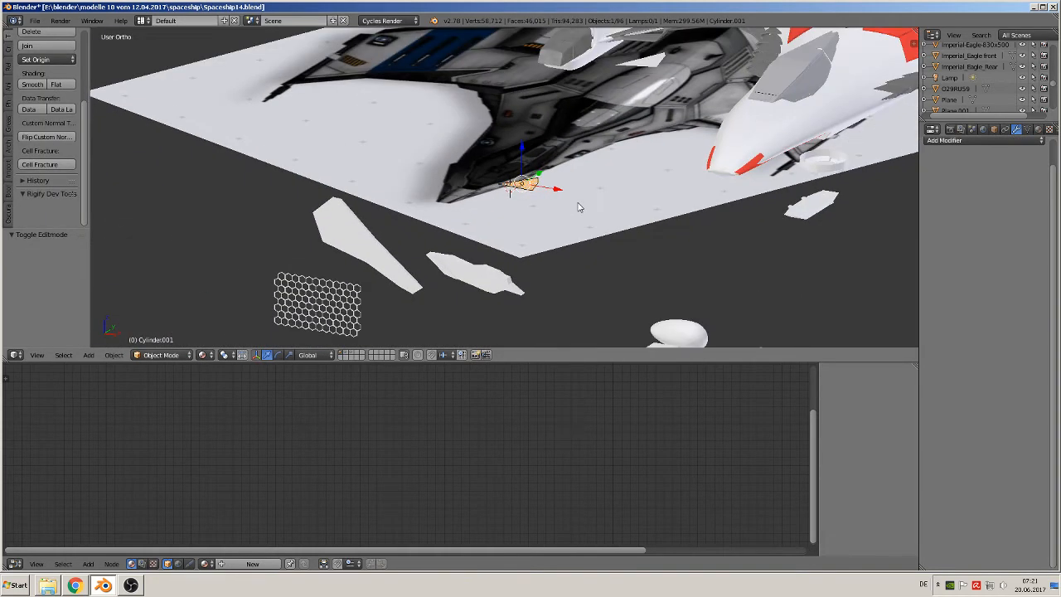
pyautogui.press('KP_1')
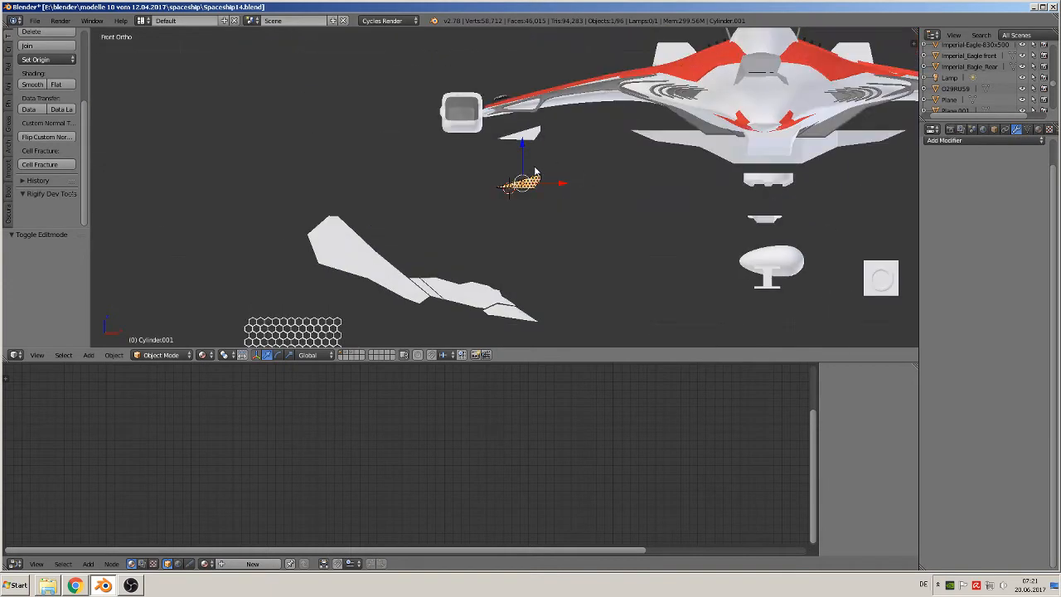
pyautogui.moveTo(526, 151); pyautogui.dragTo(539, 73)
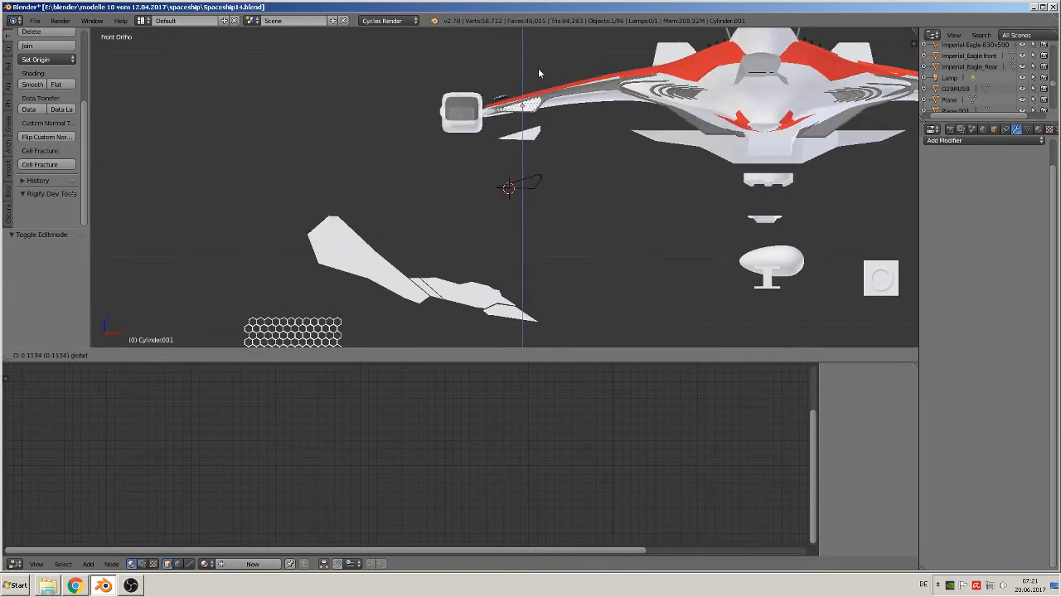
pyautogui.click(539, 74)
# Step: Assign the existing material "black" to the honeycomb mesh
pyautogui.click(1038, 131)
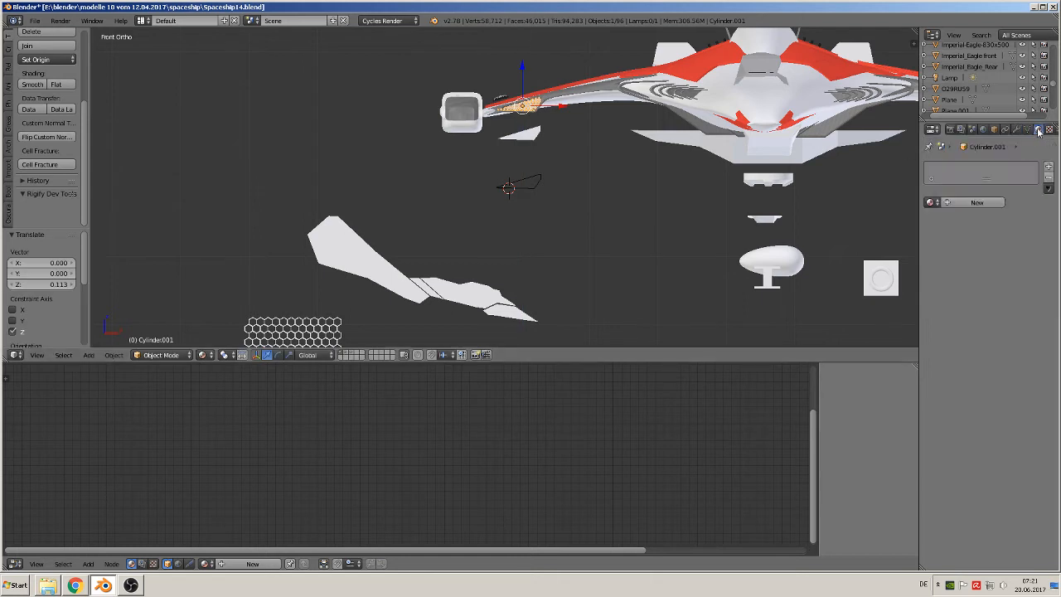
pyautogui.click(930, 202)
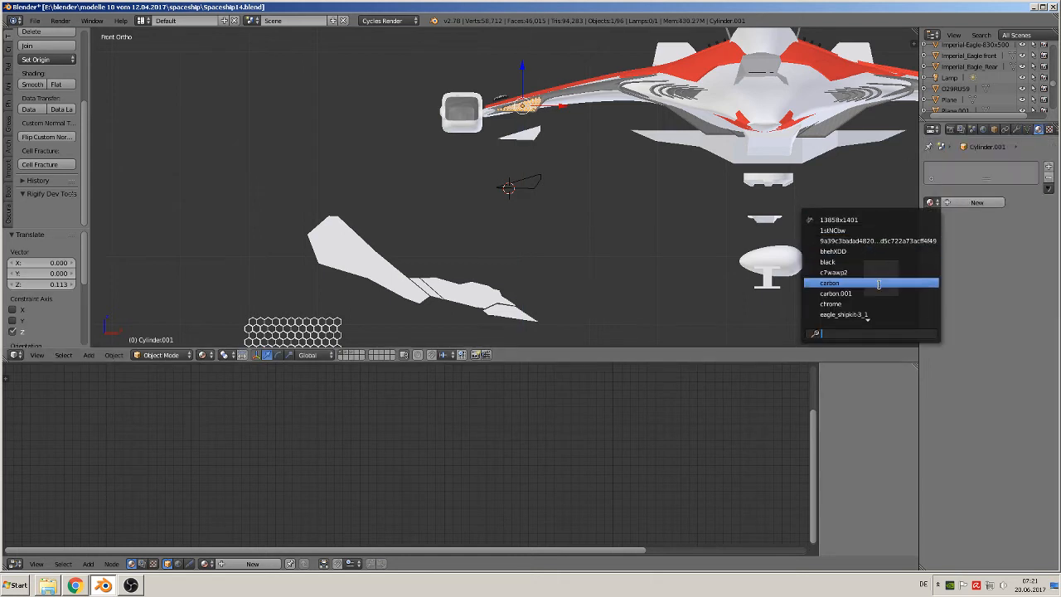
pyautogui.write('bl')
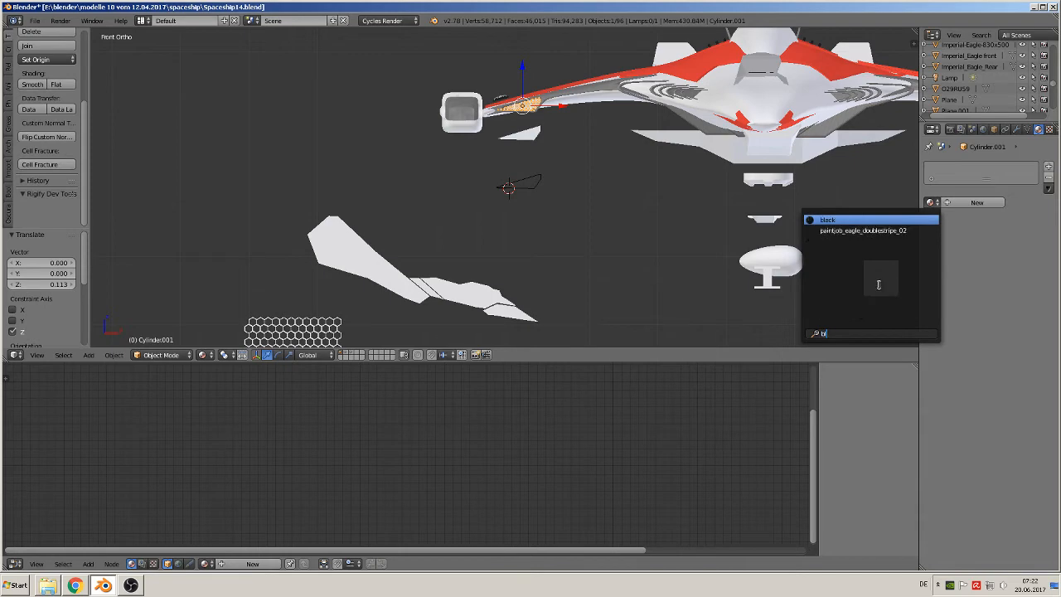
pyautogui.click(852, 220)
# Step: Select the whole honeycomb mesh in Edit Mode and extrude it slightly along Y to give the struts thickness
pyautogui.moveTo(640, 92); pyautogui.dragTo(569, 137, button='middle')
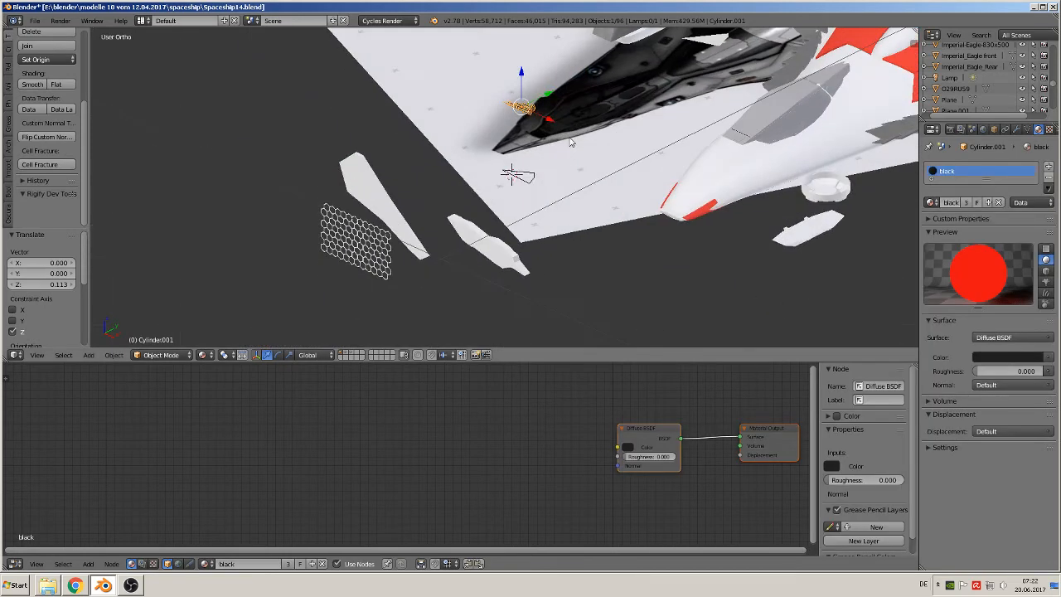
pyautogui.scroll(3, 569, 137)
pyautogui.press('KP_7')
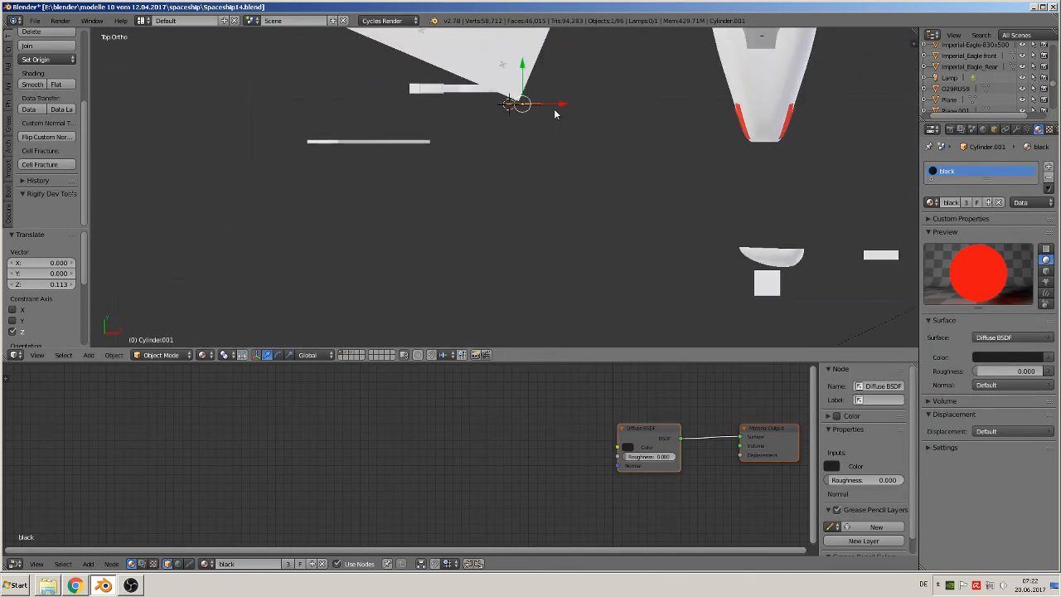
pyautogui.press('KP_1')
pyautogui.scroll(2, 560, 109)
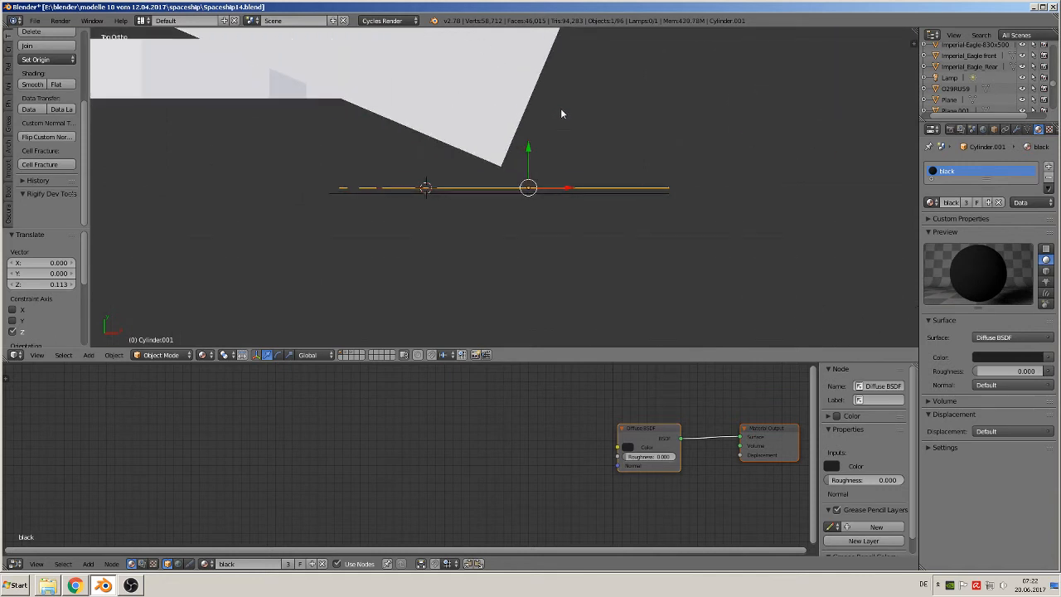
pyautogui.press('Tab')
pyautogui.press('a')
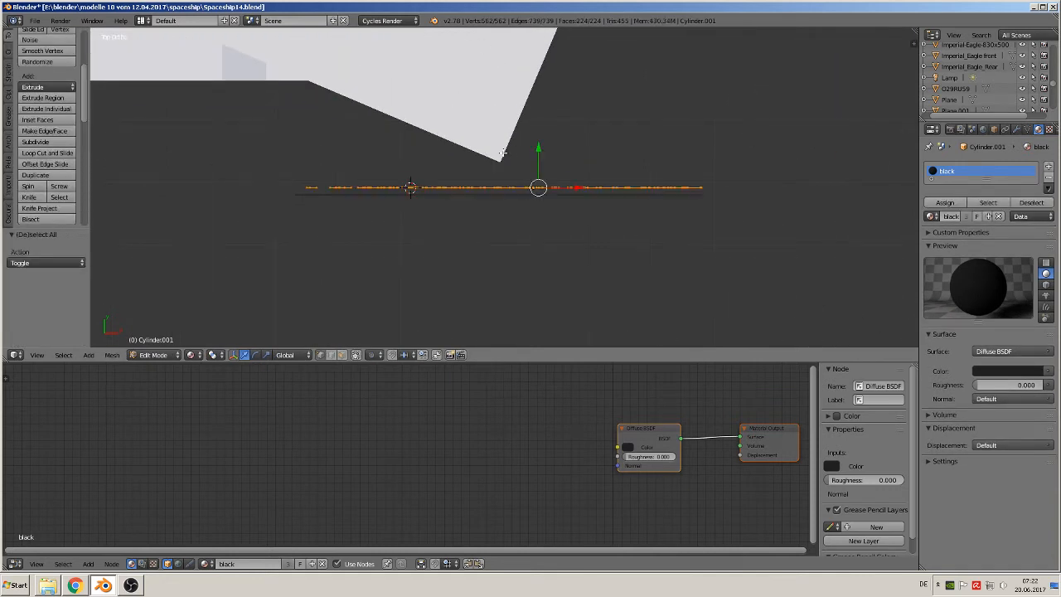
pyautogui.press('e')
pyautogui.rightClick(573, 153)
pyautogui.moveTo(538, 147); pyautogui.dragTo(539, 146)
pyautogui.moveTo(539, 147); pyautogui.dragTo(542, 207, button='middle')
pyautogui.press('Tab')
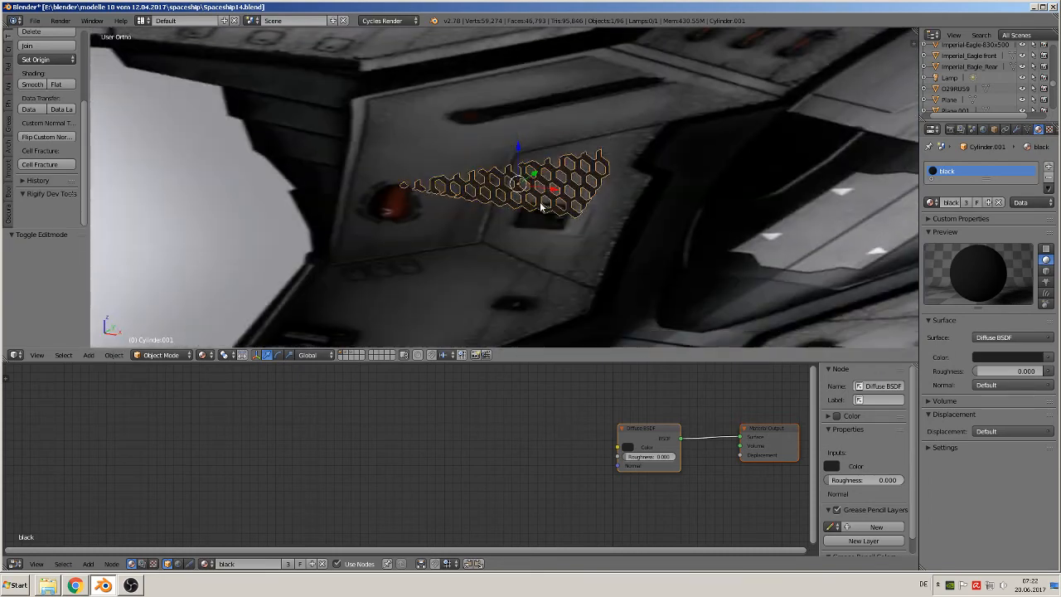
# Step: Move the honeycomb mesh 0.391 along Y up to the wing's front edge
pyautogui.scroll(-8, 543, 205)
pyautogui.press('g')
pyautogui.press('y')
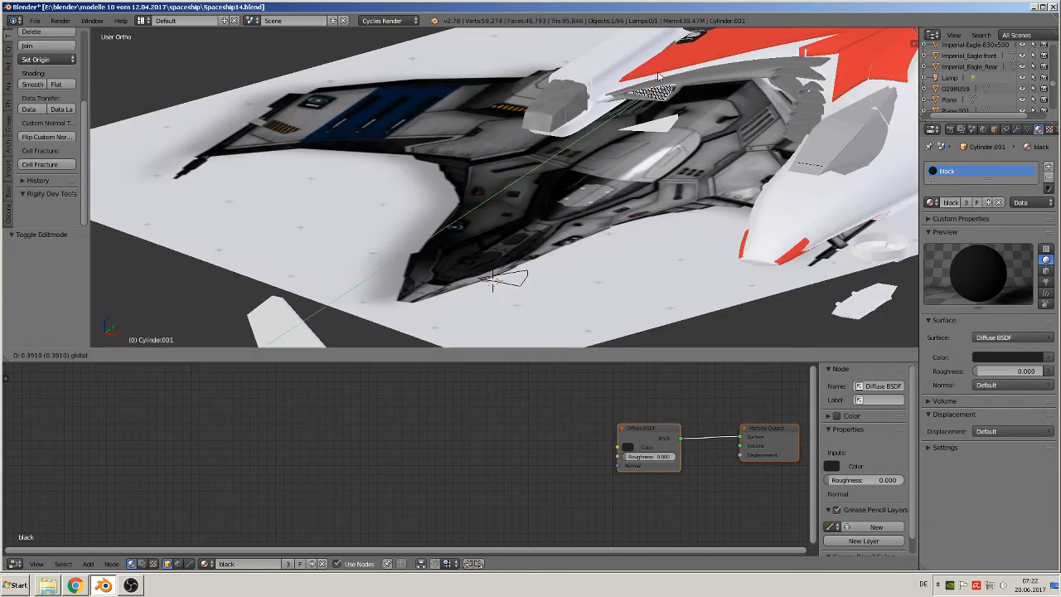
pyautogui.click(656, 78)
# Step: Rotate the honeycomb mesh by -21.309° in top view to follow the slanted front edge of the wing
pyautogui.scroll(5, 650, 91)
pyautogui.moveTo(638, 138); pyautogui.dragTo(687, 172, button='middle')
pyautogui.press('KP_7')
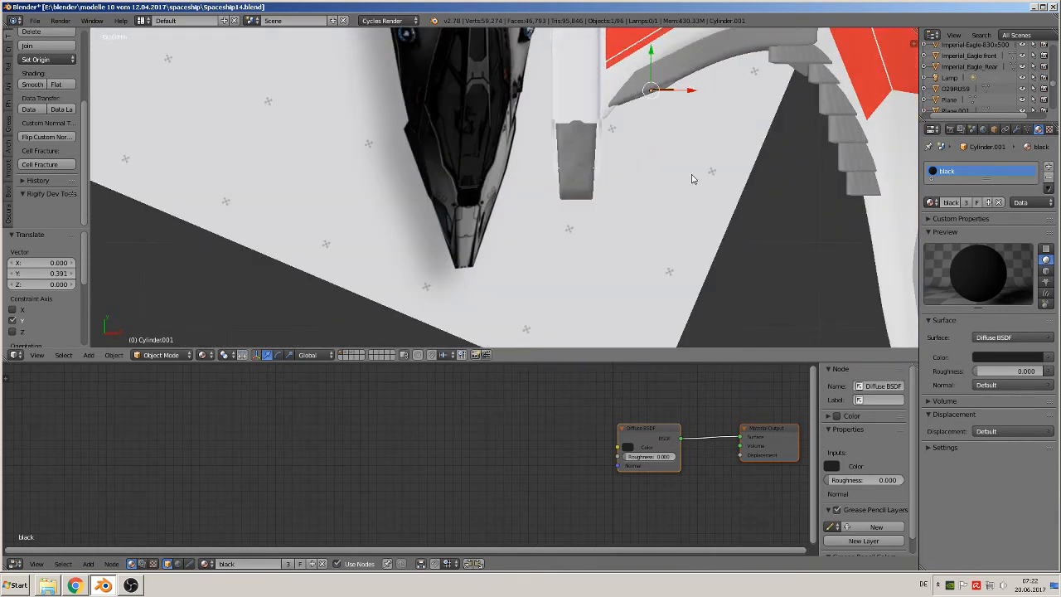
pyautogui.press('r')
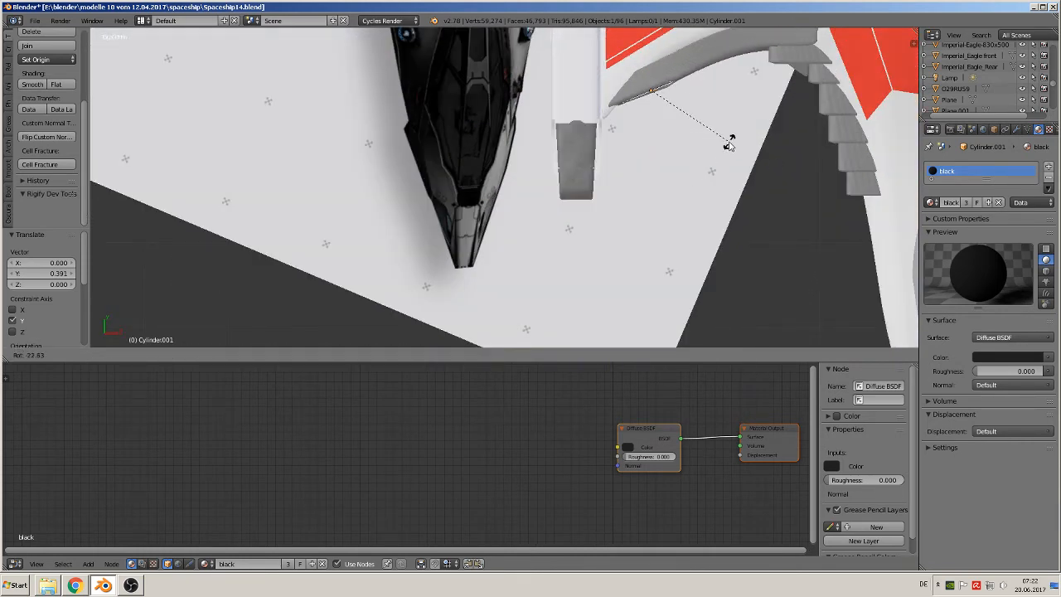
pyautogui.click(728, 147)
# Step: Select the flat triangular plane below the wing and raise it 0.041 along Z into the honeycomb opening
pyautogui.moveTo(728, 147); pyautogui.dragTo(667, 103, button='middle')
pyautogui.rightClick(724, 95)
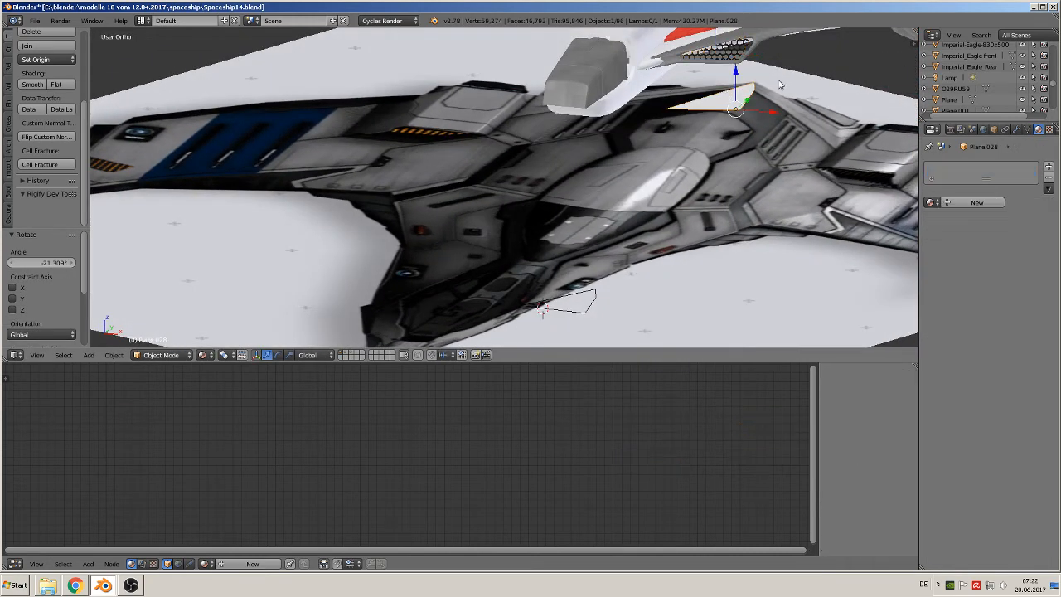
pyautogui.press('KP_1')
pyautogui.keyDown('shift'); pyautogui.moveTo(779, 95); pyautogui.dragTo(696, 186, button='middle'); pyautogui.keyUp('shift')
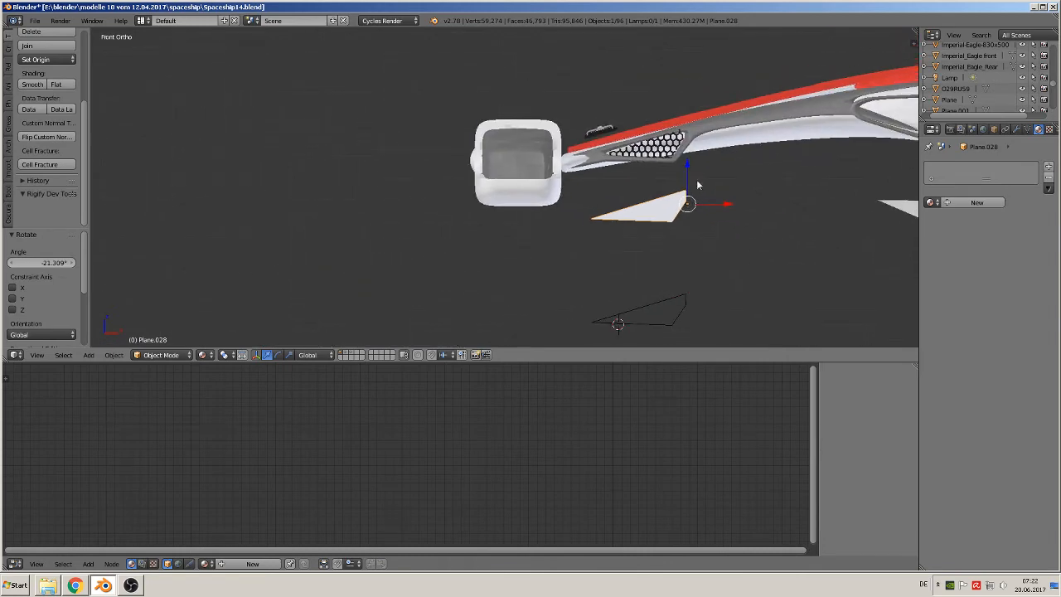
pyautogui.press('g')
pyautogui.press('z')
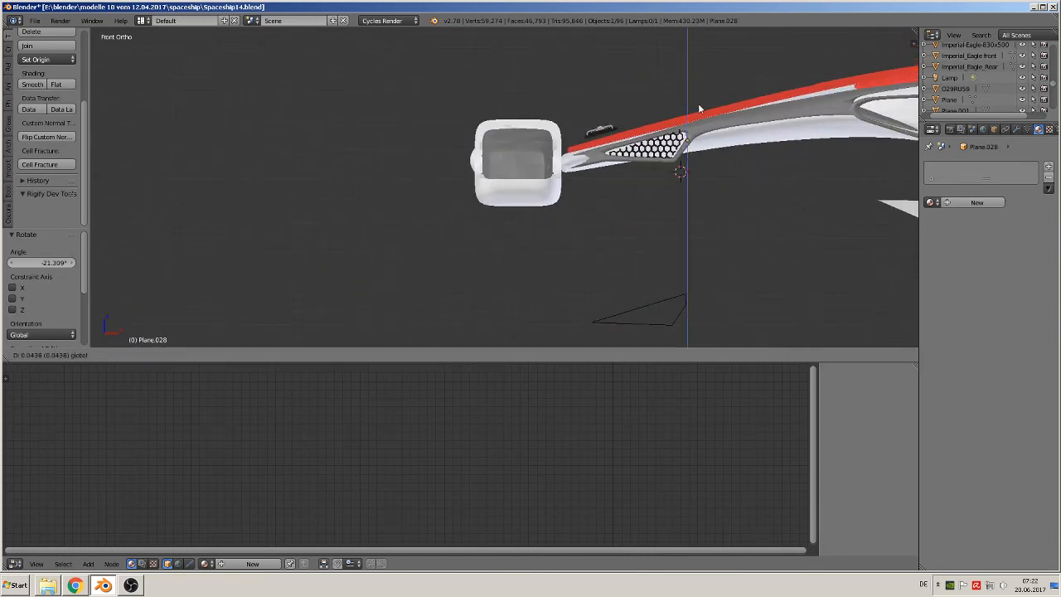
pyautogui.click(699, 108)
# Step: Select the honeycomb grille in the wing opening and move it 0.002 along Y
pyautogui.moveTo(699, 108); pyautogui.dragTo(642, 213, button='middle')
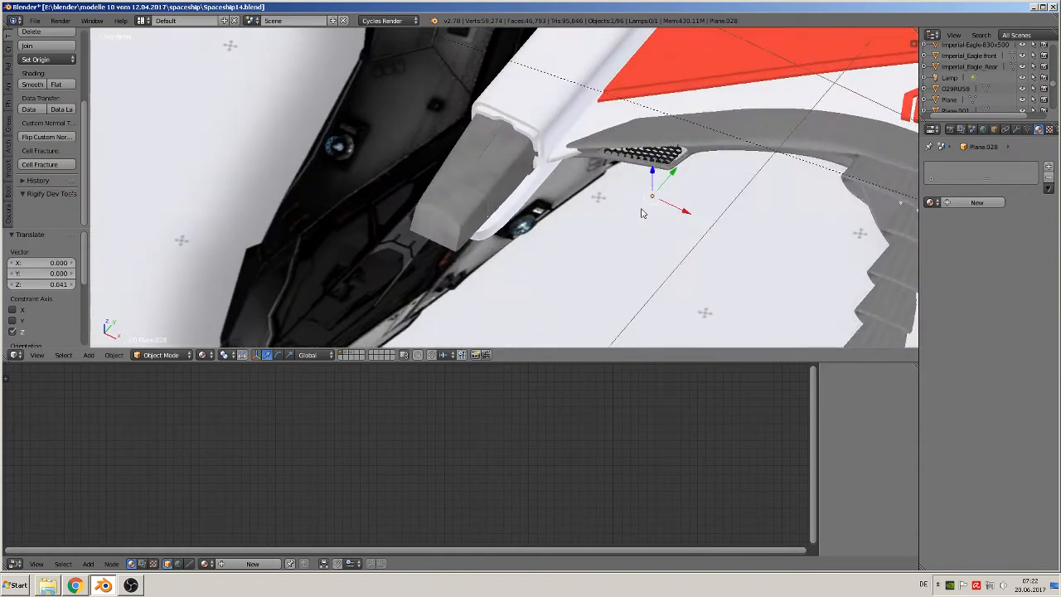
pyautogui.scroll(3, 658, 169)
pyautogui.moveTo(659, 169); pyautogui.dragTo(670, 120, button='middle')
pyautogui.scroll(2, 709, 116)
pyautogui.scroll(3, 549, 192)
pyautogui.keyDown('shift'); pyautogui.moveTo(877, 105); pyautogui.dragTo(531, 160, button='middle'); pyautogui.keyUp('shift')
pyautogui.rightClick(566, 169)
pyautogui.rightClick(569, 165)
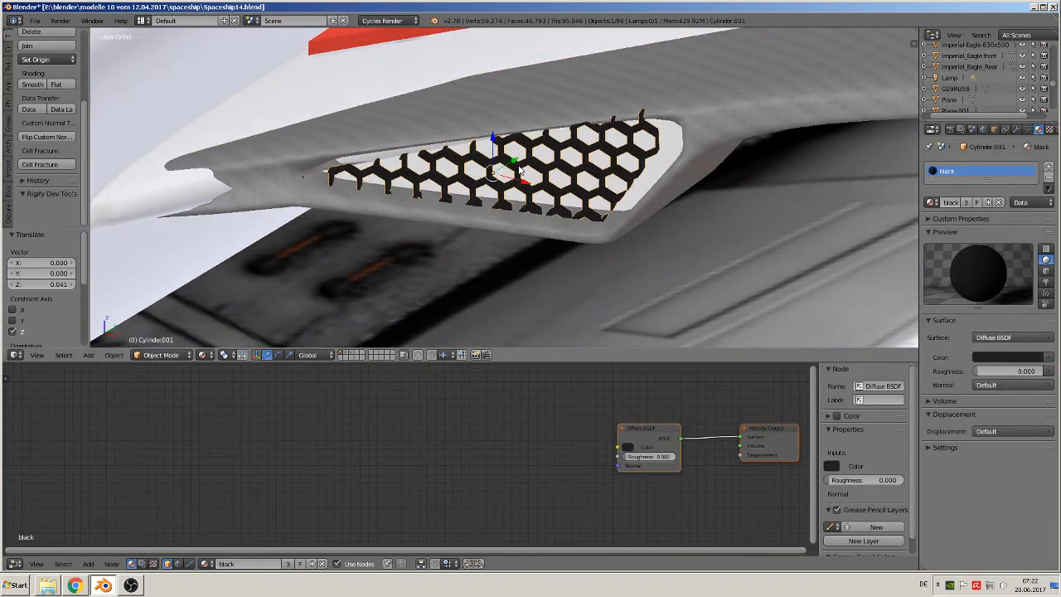
pyautogui.press('g')
pyautogui.press('y')
pyautogui.click(520, 163)
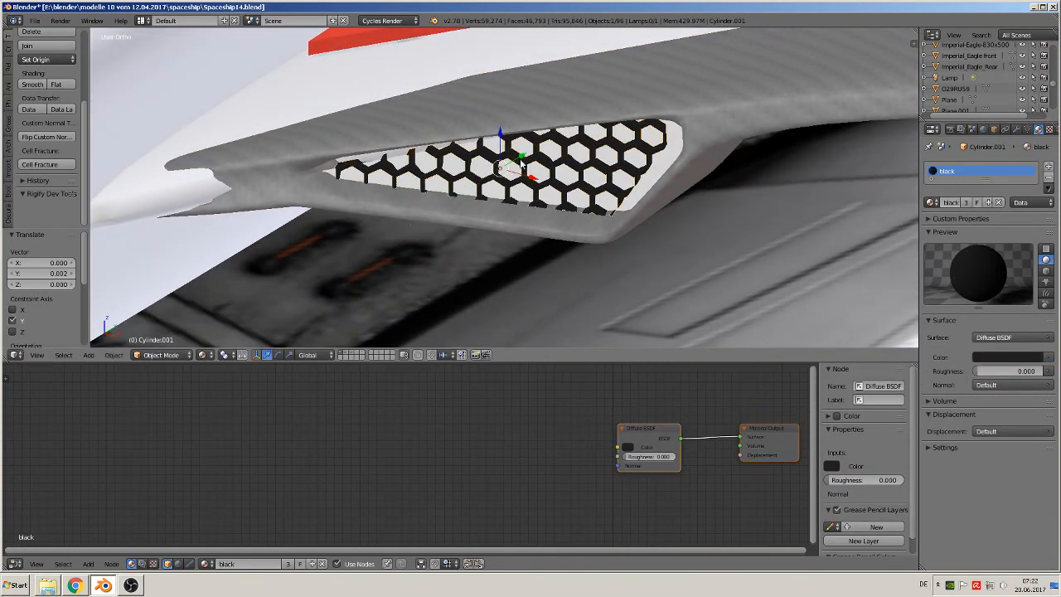
# Step: Shift the honeycomb grille 0.002 along X within the opening
pyautogui.press('g')
pyautogui.press('x')
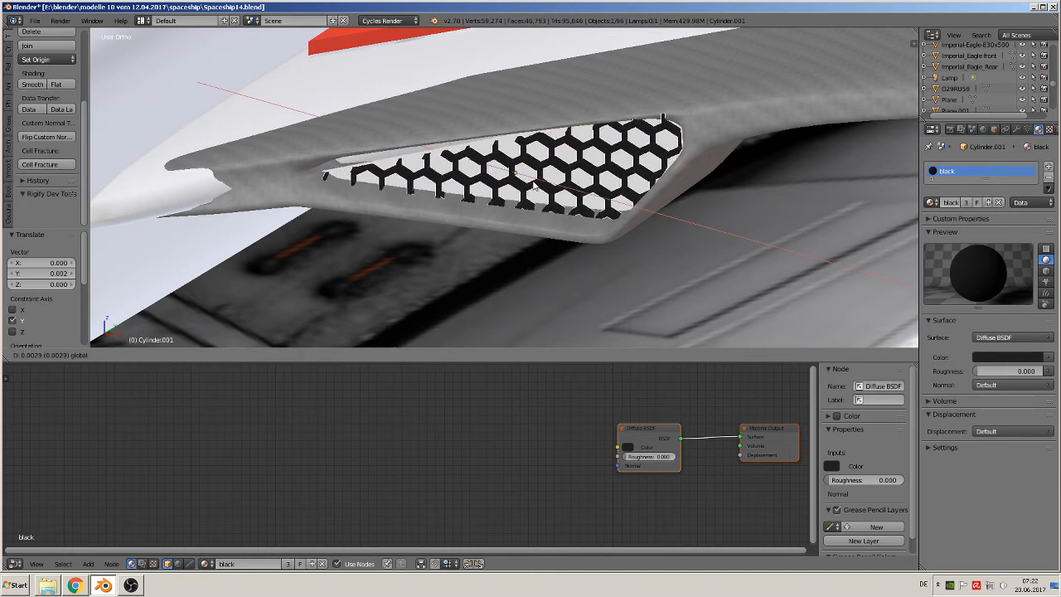
pyautogui.click(532, 185)
# Step: Nudge the honeycomb grille 0.0008371 along Y and 0.000829 along Z within the wing opening
pyautogui.moveTo(532, 184); pyautogui.dragTo(619, 179, button='middle')
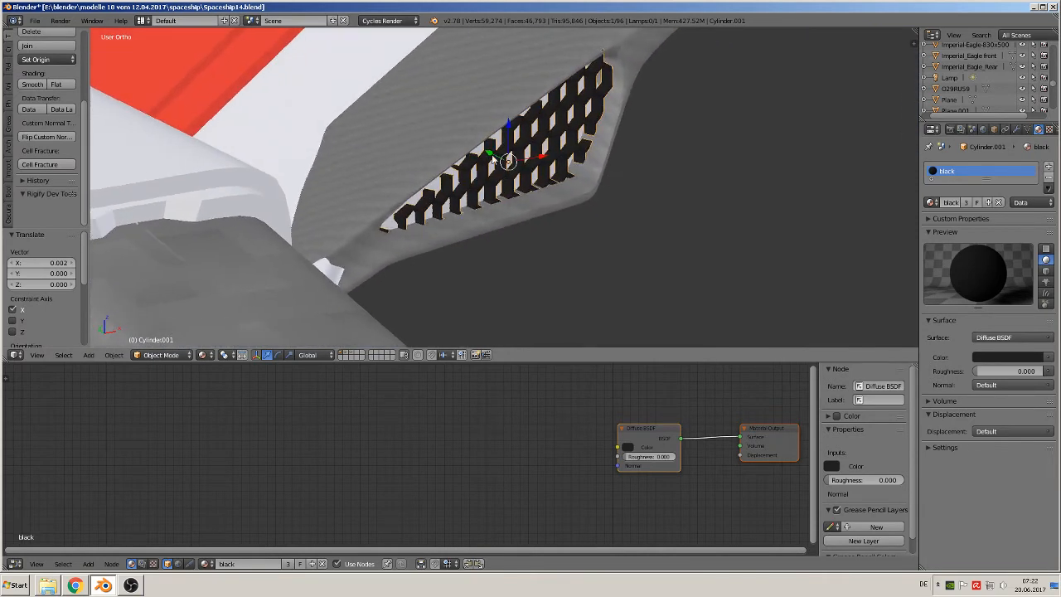
pyautogui.press('g')
pyautogui.press('y')
pyautogui.click(495, 156)
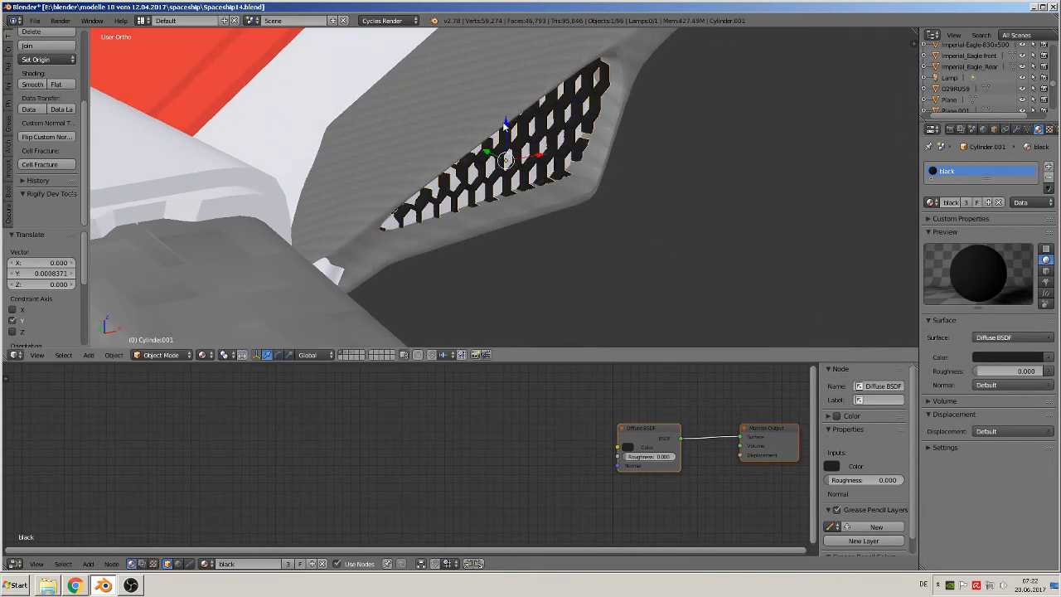
pyautogui.press('g')
pyautogui.press('z')
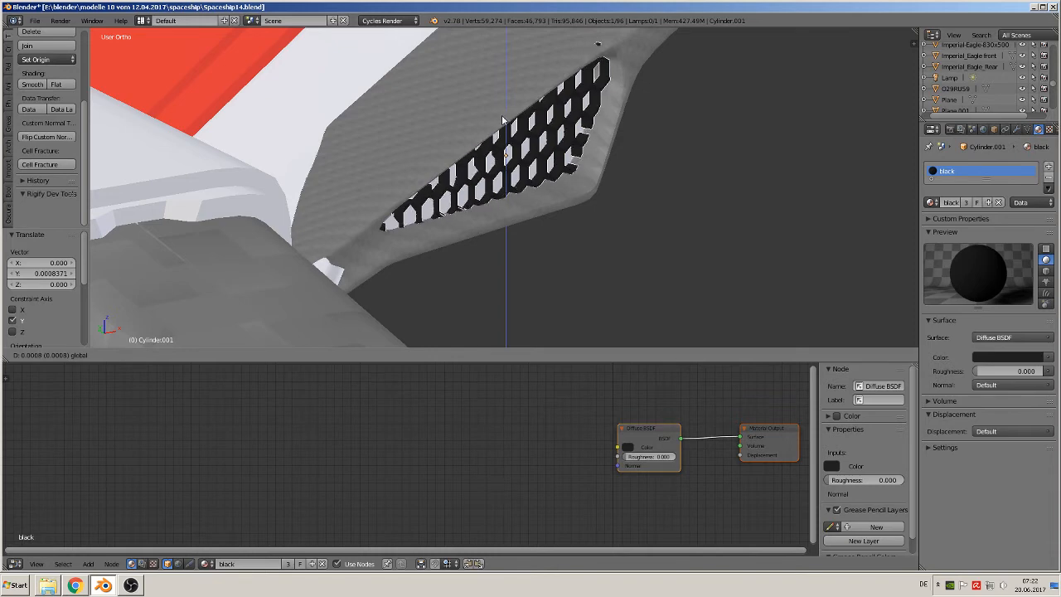
pyautogui.click(502, 120)
# Step: Rotate the honeycomb grille by 2.415° in a front-facing view to match the slant of the wing opening
pyautogui.moveTo(502, 120); pyautogui.dragTo(385, 186, button='middle')
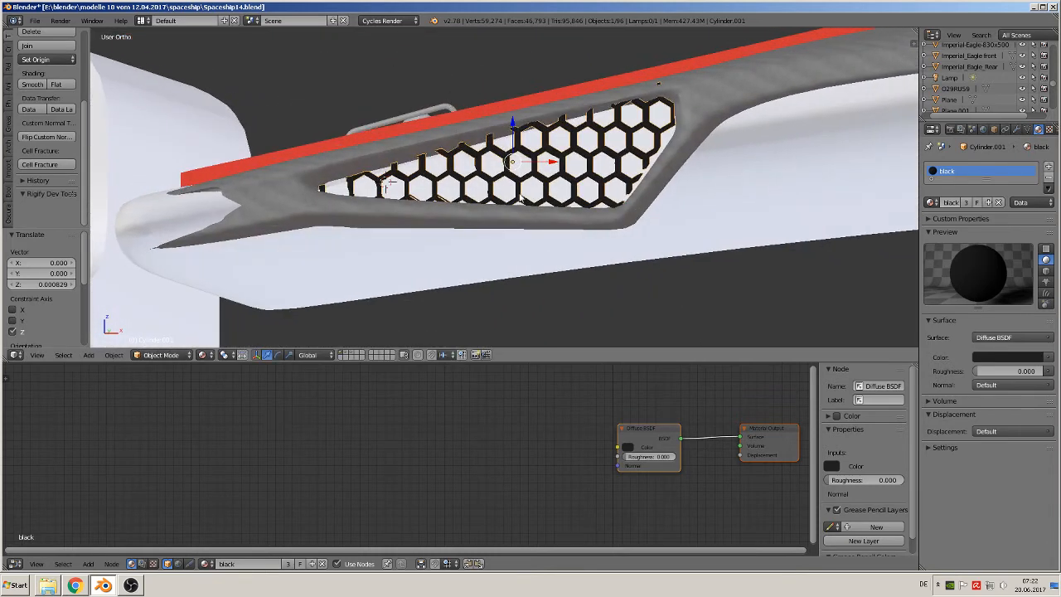
pyautogui.press('r')
pyautogui.click(644, 212)
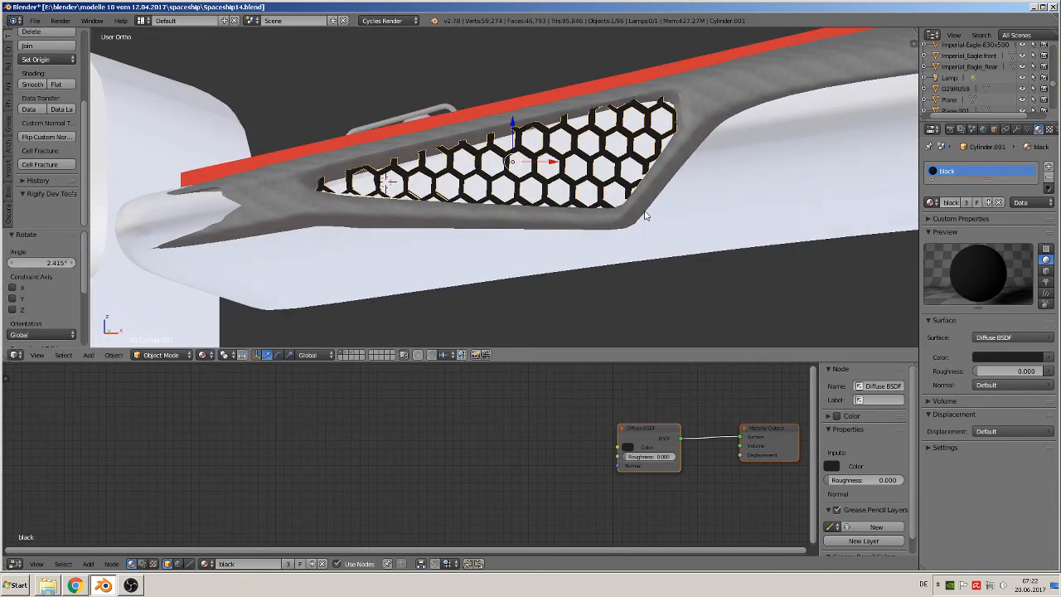
# Step: Apply the grille's rotation and scale, and set its origin to its geometry
pyautogui.moveTo(644, 211); pyautogui.dragTo(427, 195, button='middle')
pyautogui.scroll(-4, 625, 227)
pyautogui.scroll(-2, 623, 230)
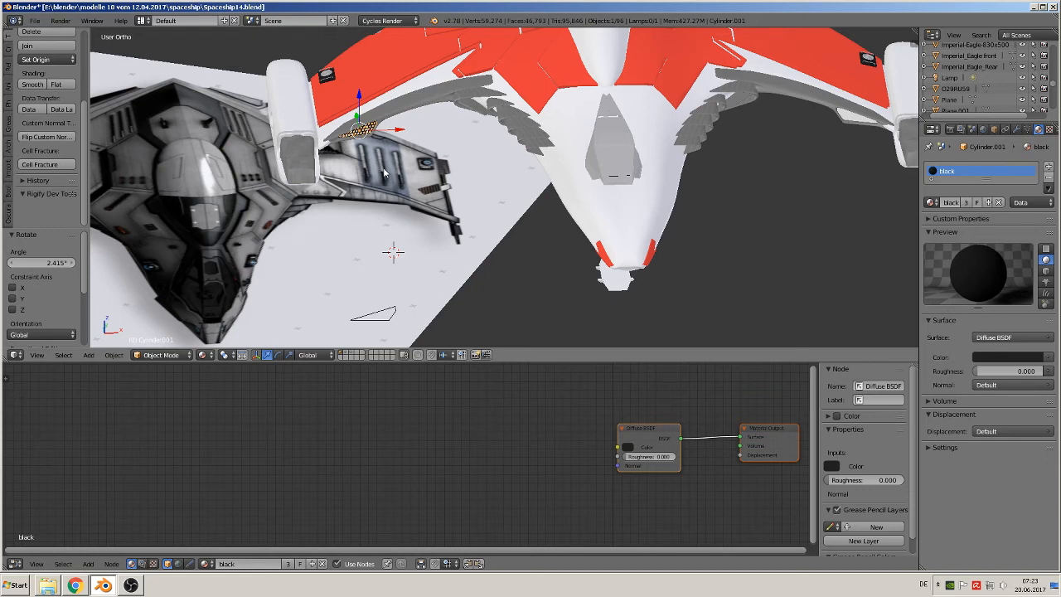
pyautogui.click(116, 358)
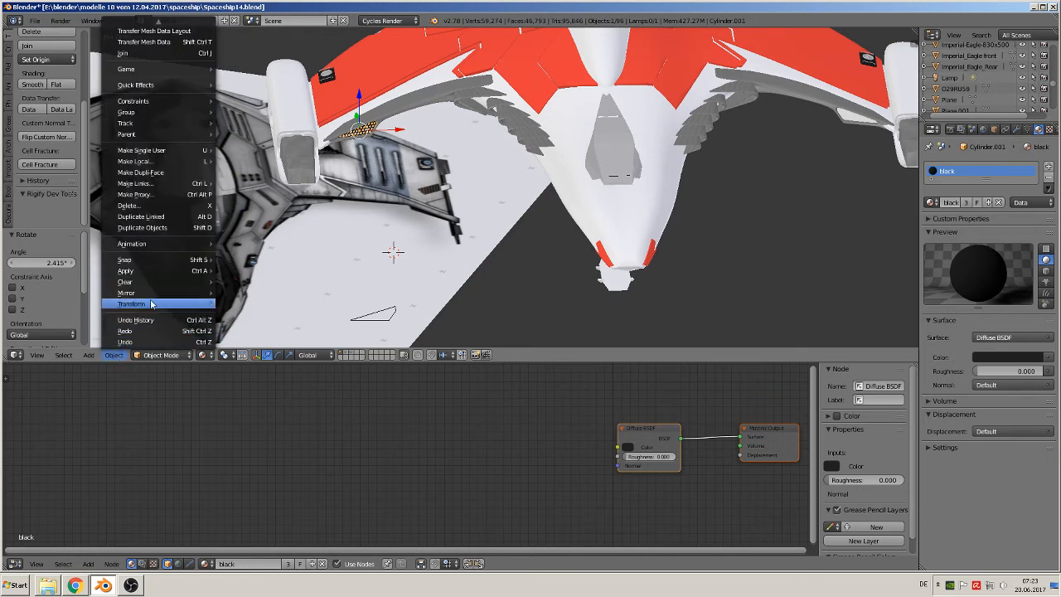
pyautogui.moveTo(150, 297)
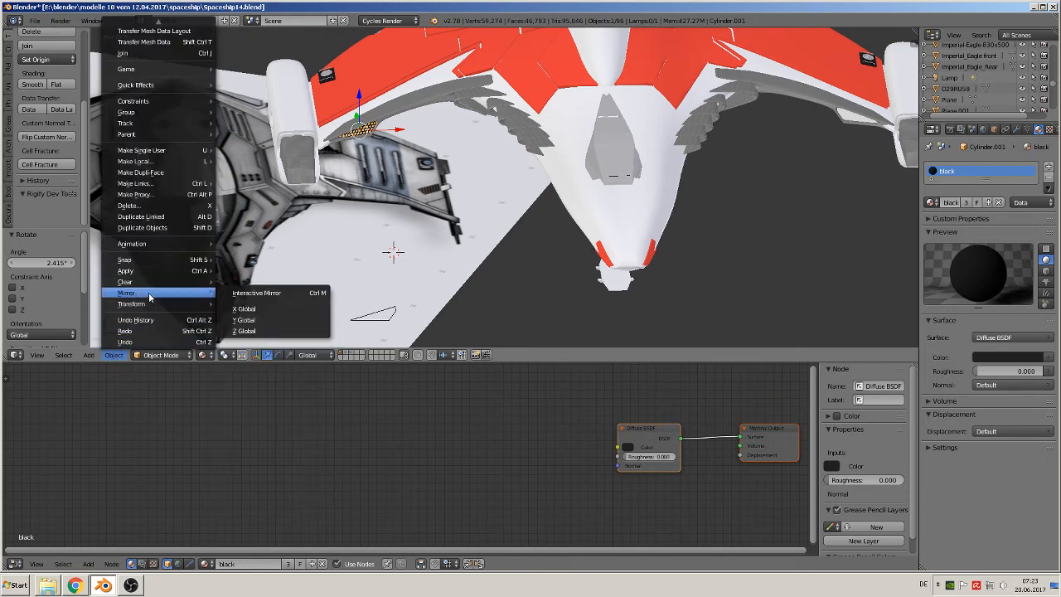
pyautogui.moveTo(155, 272)
pyautogui.click(266, 306)
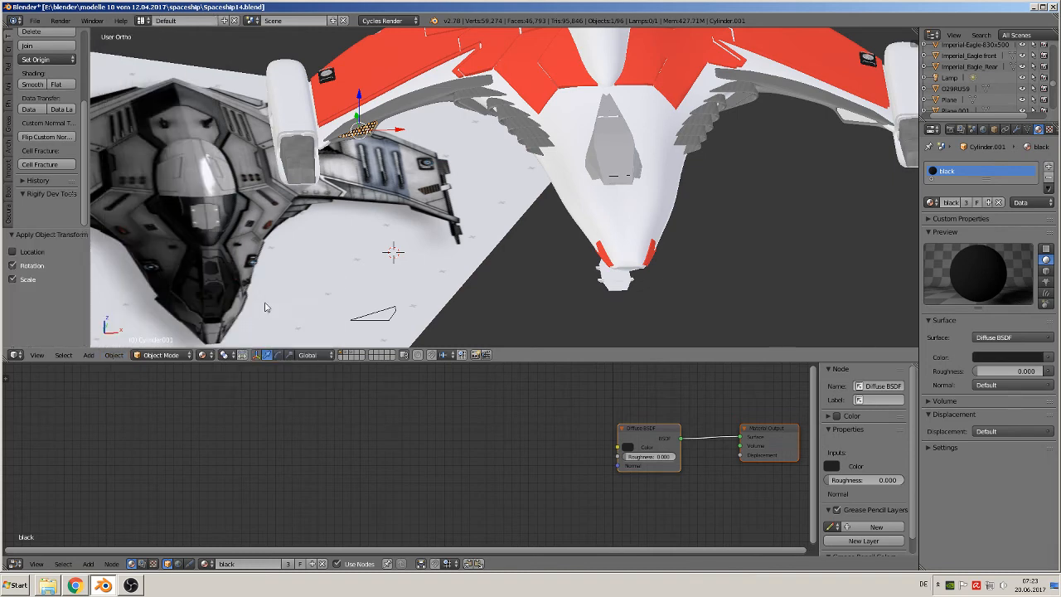
pyautogui.click(48, 60)
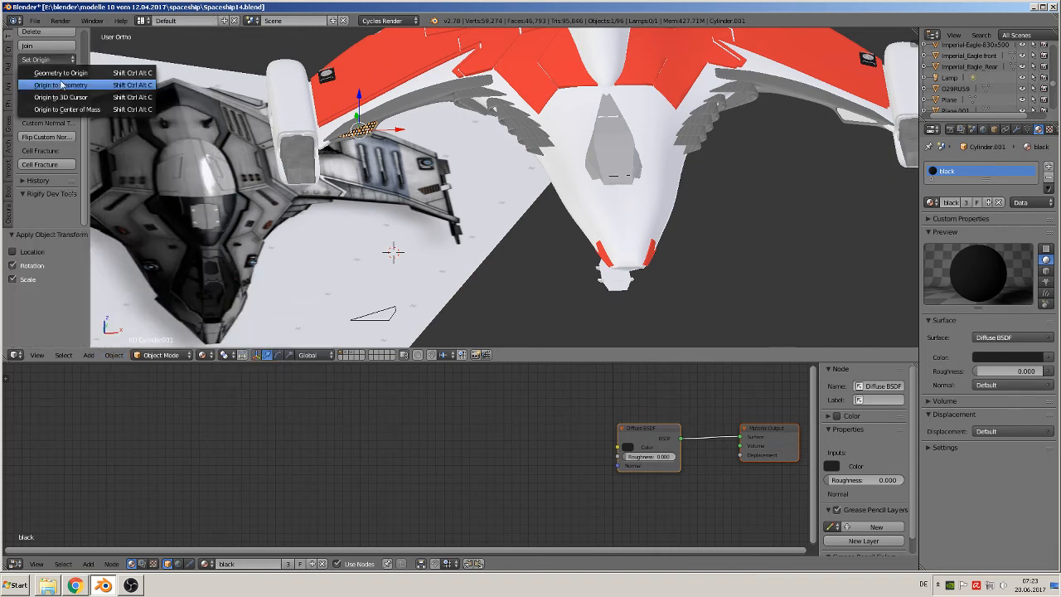
pyautogui.click(121, 84)
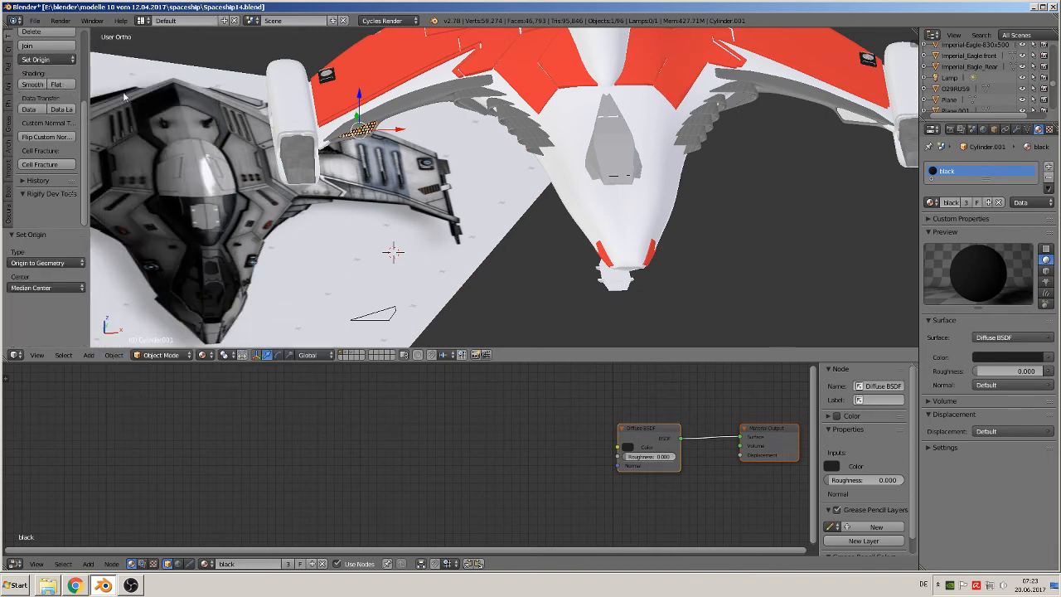
# Step: Make a linked duplicate of the grille and move it 0.723 along X to the opposite wing
pyautogui.hotkey('alt', 'd')
pyautogui.rightClick(404, 154)
pyautogui.moveTo(397, 129); pyautogui.dragTo(906, 129)
pyautogui.keyDown('shift'); pyautogui.moveTo(847, 146); pyautogui.dragTo(445, 161, button='middle'); pyautogui.keyUp('shift')
pyautogui.scroll(3, 445, 161)
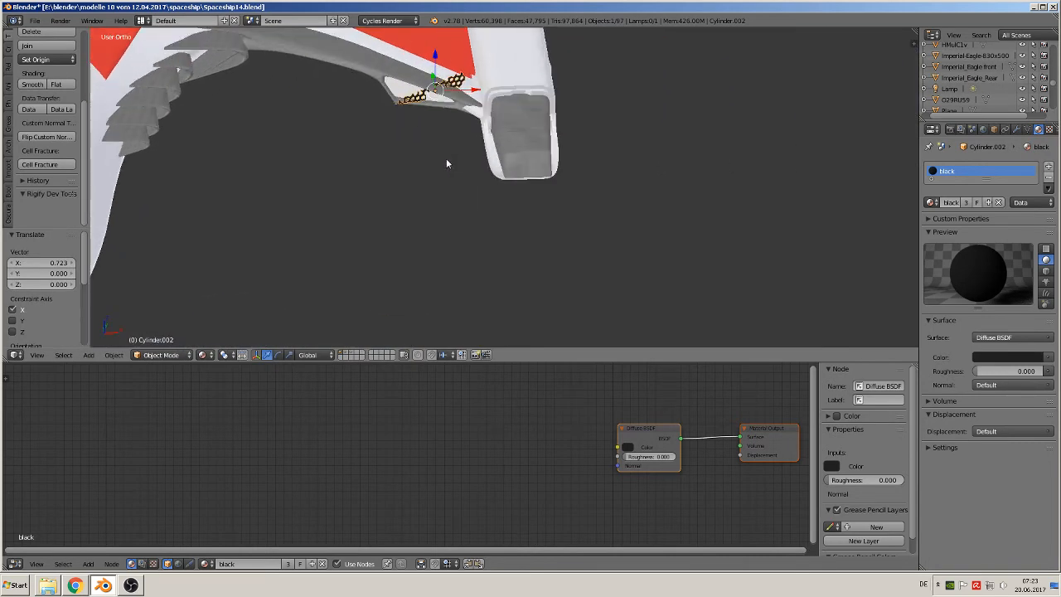
# Step: Mirror the duplicated grille along the global X axis
pyautogui.click(89, 354)
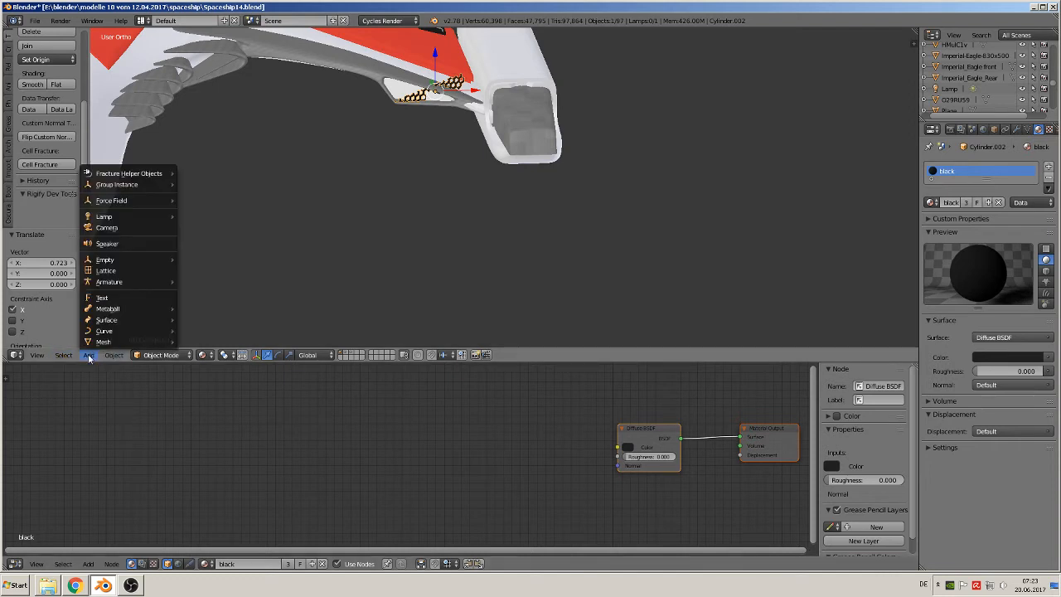
pyautogui.moveTo(114, 355)
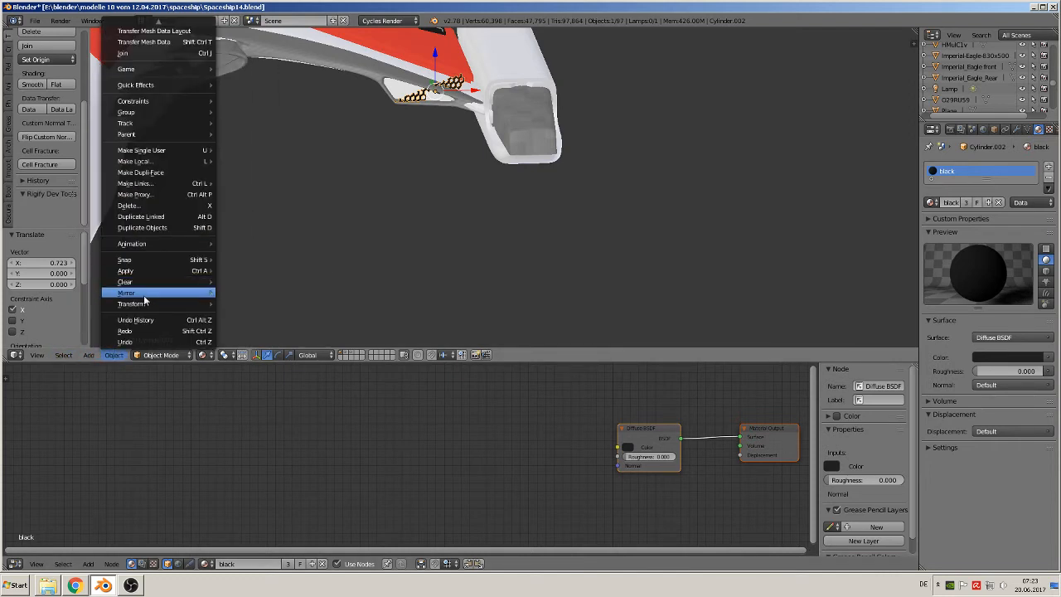
pyautogui.moveTo(145, 294)
pyautogui.click(245, 286)
pyautogui.press('x')
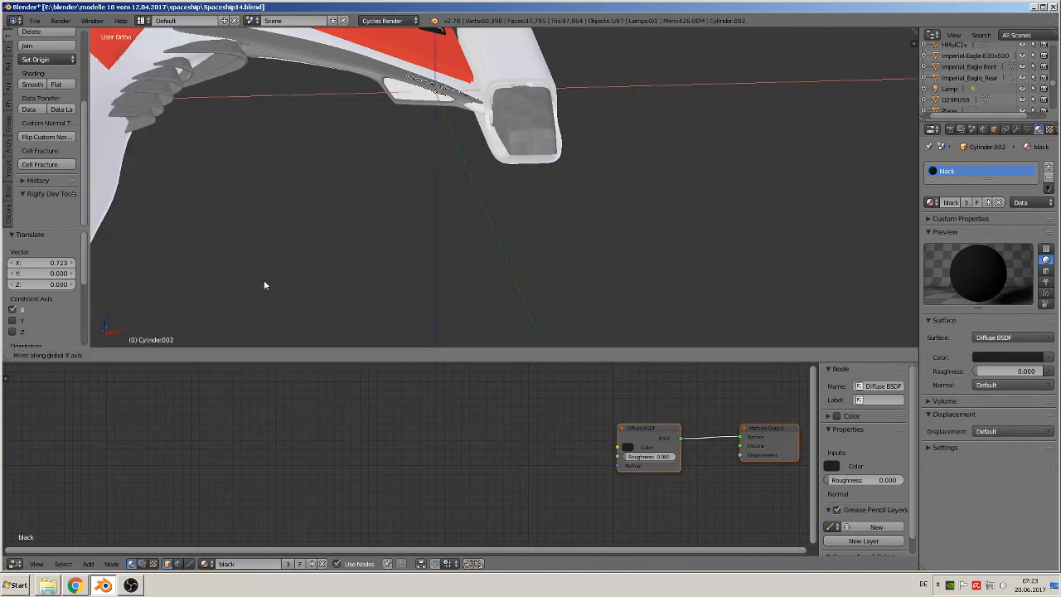
pyautogui.click(264, 281)
# Step: Fit the mirrored grille into its wing opening by shifting it -0.012 along X, -0.003 along Y, slightly along Z, and another -0.006 along X
pyautogui.moveTo(469, 92); pyautogui.dragTo(453, 95)
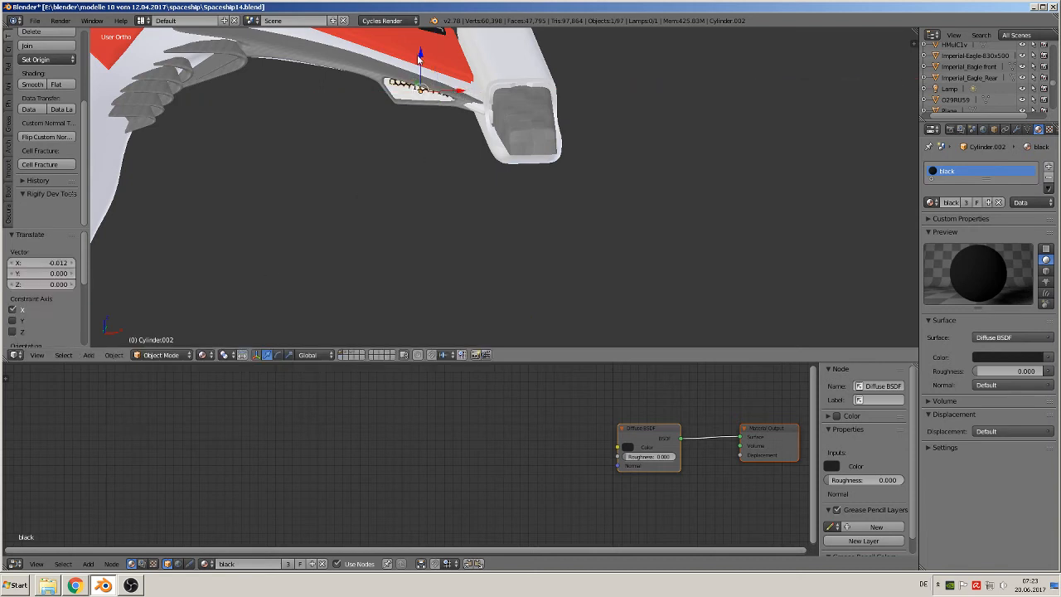
pyautogui.moveTo(419, 57); pyautogui.dragTo(415, 58)
pyautogui.moveTo(415, 59); pyautogui.dragTo(378, 95, button='middle')
pyautogui.moveTo(443, 71); pyautogui.dragTo(434, 75)
pyautogui.moveTo(434, 75); pyautogui.dragTo(491, 58, button='middle')
pyautogui.keyDown('shift'); pyautogui.moveTo(442, 105); pyautogui.dragTo(554, 282, button='middle'); pyautogui.keyUp('shift')
pyautogui.scroll(2, 549, 275)
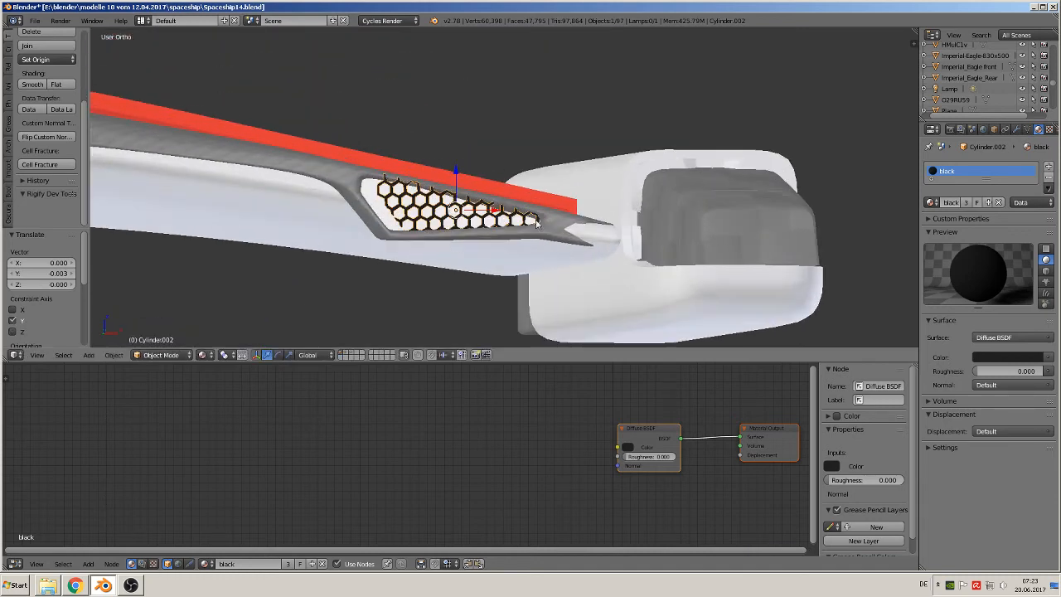
pyautogui.moveTo(501, 209); pyautogui.dragTo(485, 235)
# Step: Select the grey frame around the mirrored grille's opening and move it 0.004 along Y
pyautogui.moveTo(485, 234); pyautogui.dragTo(545, 260, button='middle')
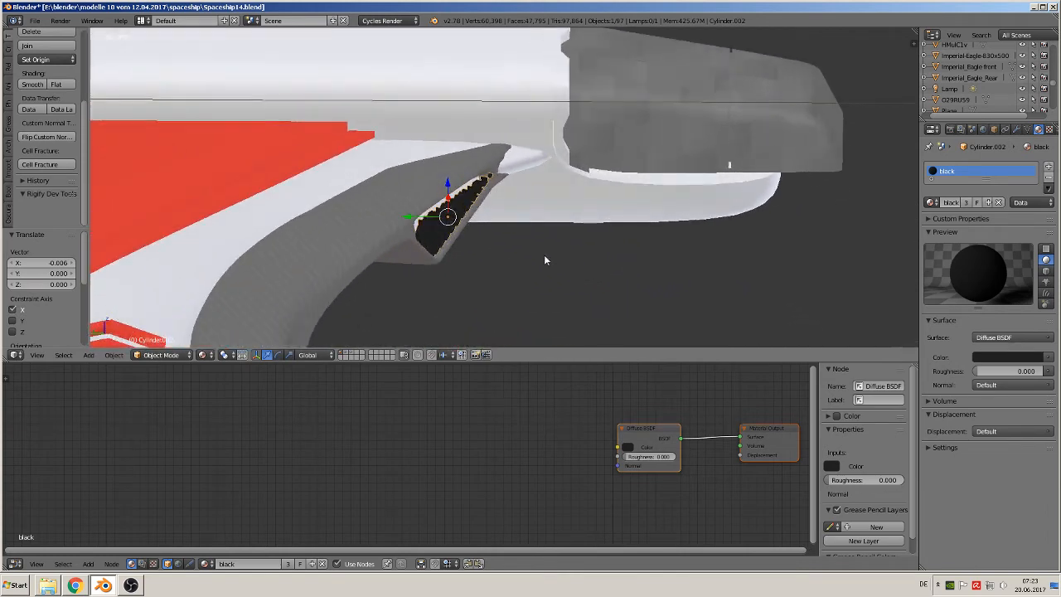
pyautogui.rightClick(432, 208)
pyautogui.rightClick(436, 210)
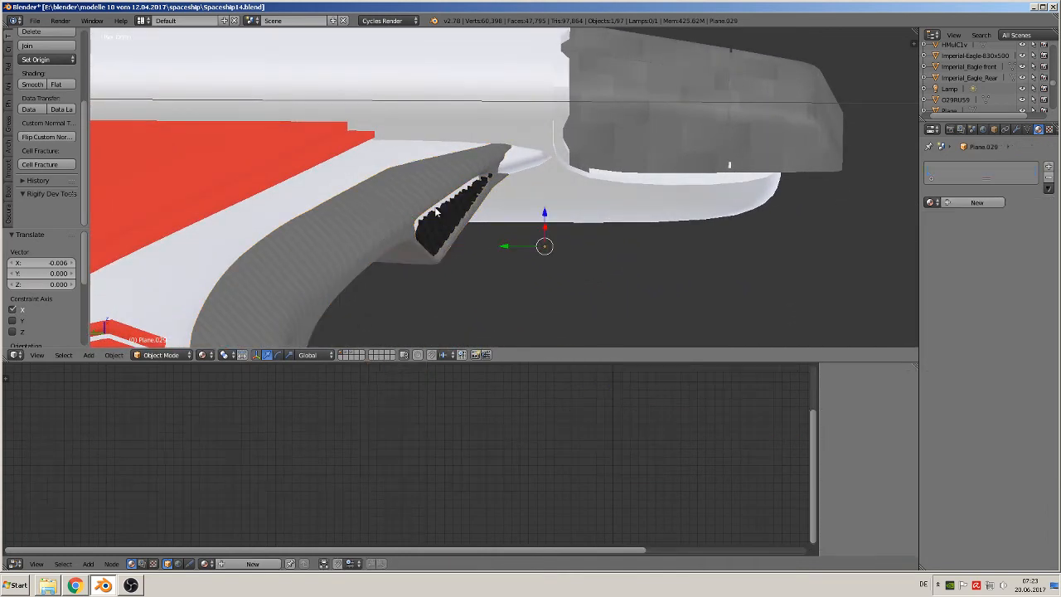
pyautogui.moveTo(508, 247); pyautogui.dragTo(497, 242)
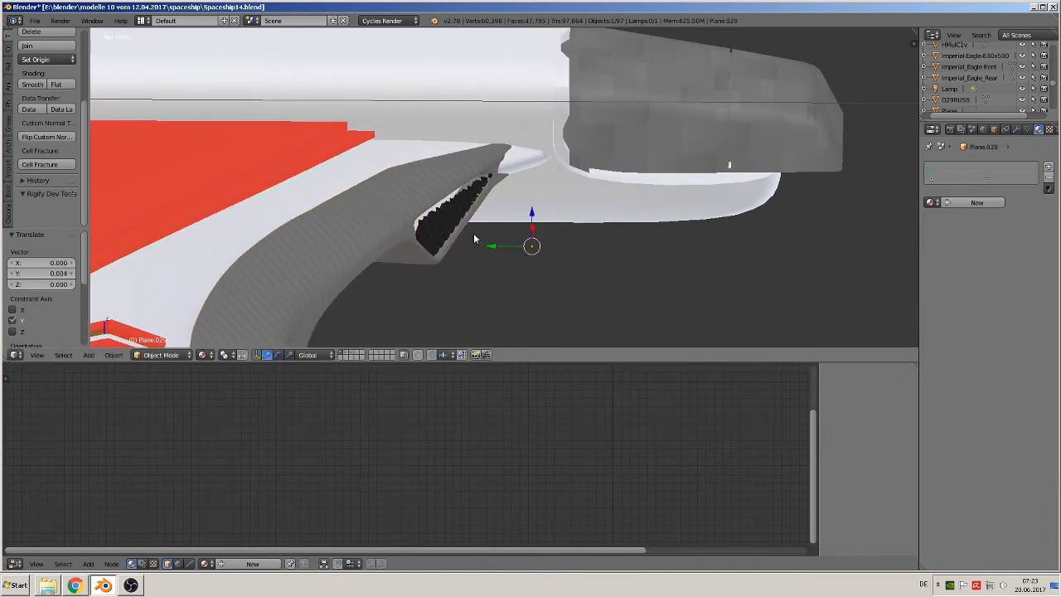
# Step: Move the mirrored grille 0.004 along Y, lower it slightly along Z, and clear the selection
pyautogui.rightClick(459, 225)
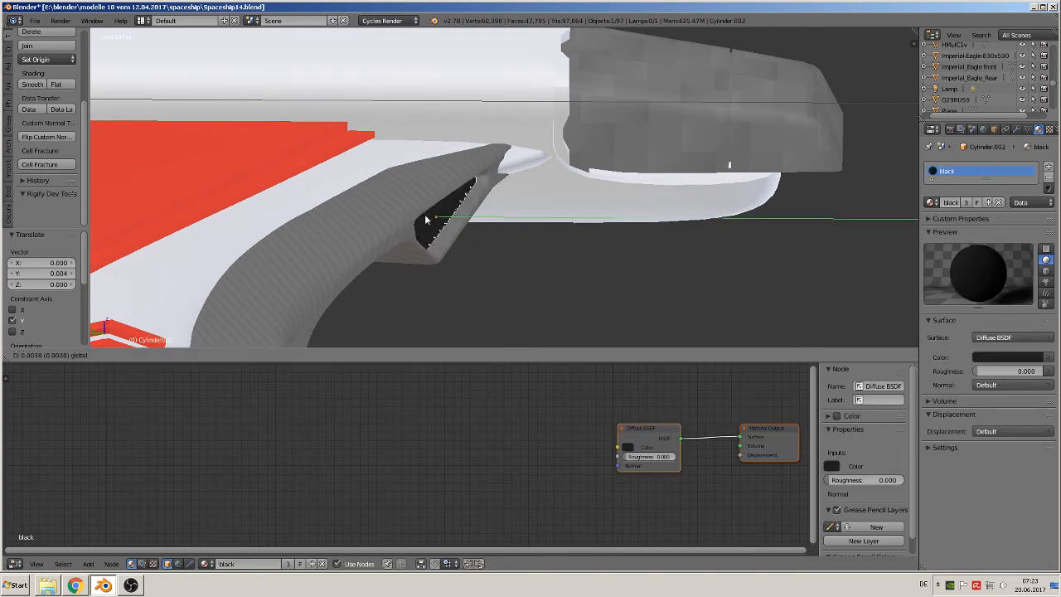
pyautogui.moveTo(458, 224); pyautogui.dragTo(400, 175, button='middle')
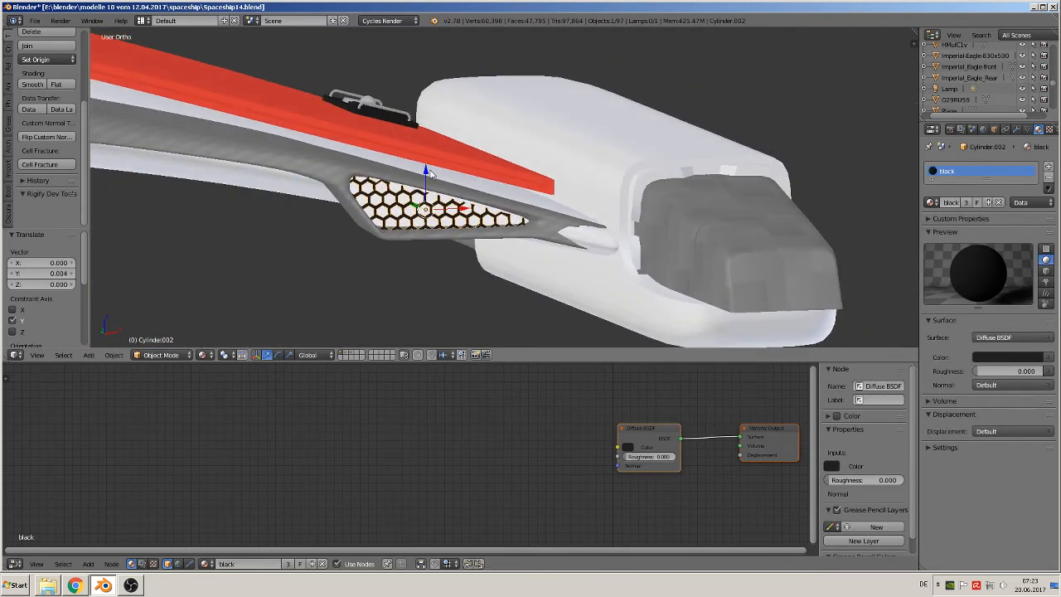
pyautogui.moveTo(431, 170); pyautogui.dragTo(431, 172)
pyautogui.moveTo(481, 189); pyautogui.dragTo(388, 241, button='middle')
pyautogui.press('a')
# Step: Check both wing grilles in front view and save Spaceship14.blend
pyautogui.scroll(-7, 430, 222)
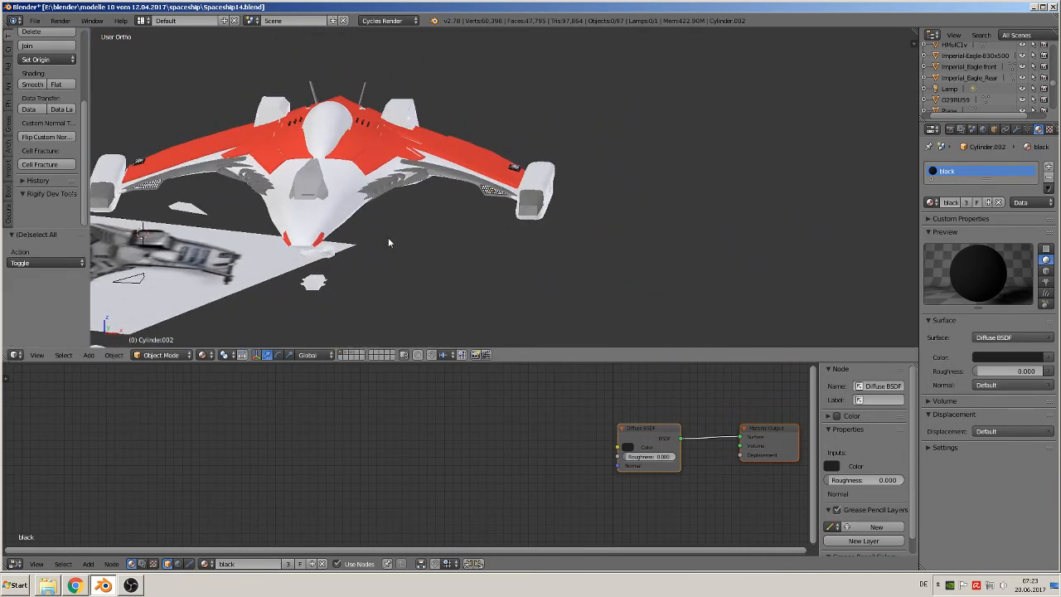
pyautogui.press('KP_1')
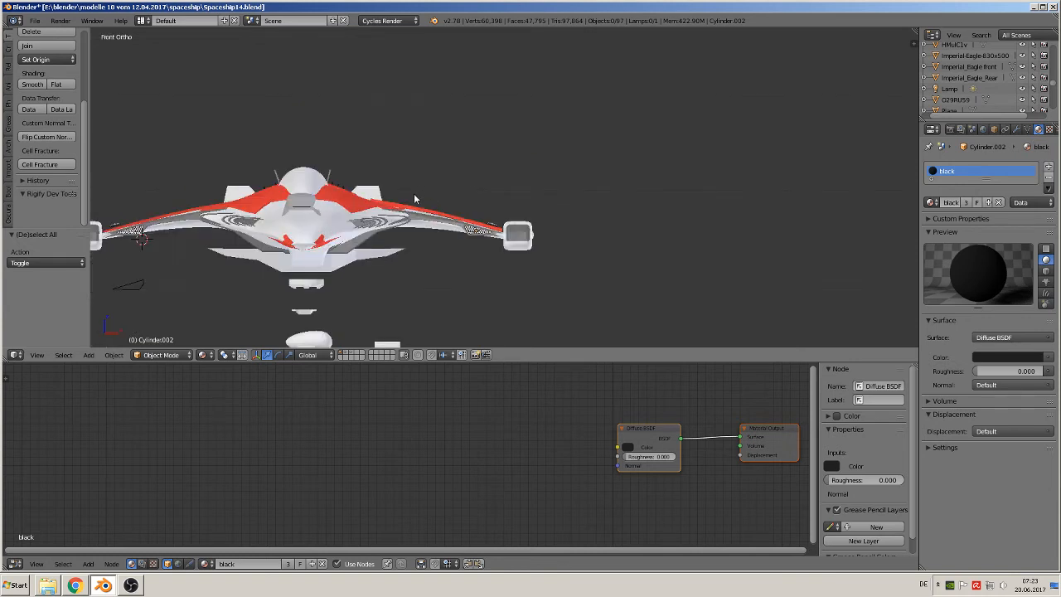
pyautogui.scroll(1, 417, 211)
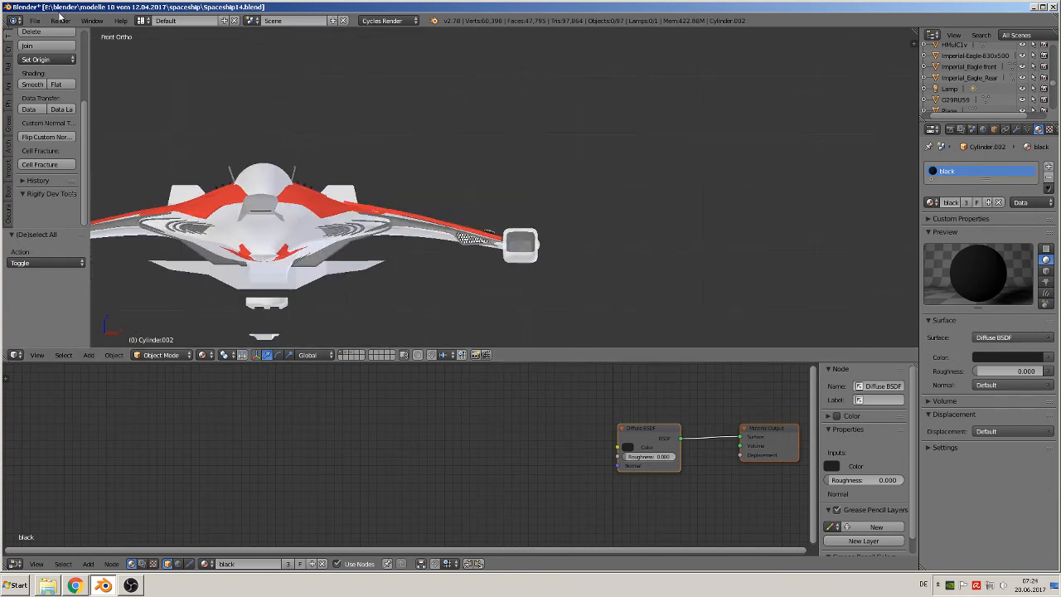
pyautogui.click(34, 20)
pyautogui.click(76, 108)
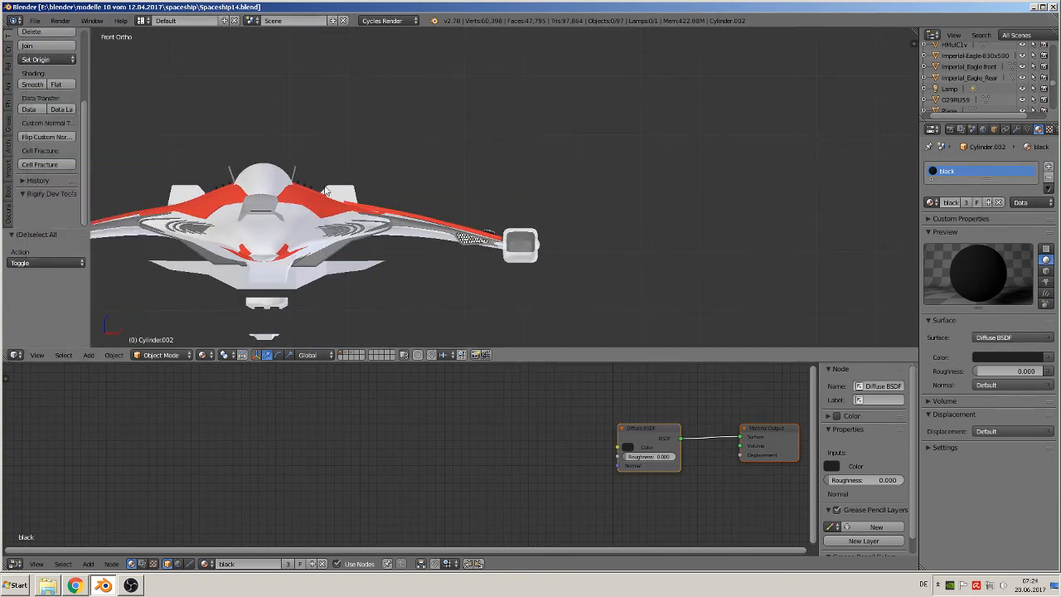
# Step: Enlarge the 3D viewport by shrinking the node editor beneath it
pyautogui.scroll(-2, 324, 187)
pyautogui.moveTo(324, 255); pyautogui.dragTo(355, 148, button='middle')
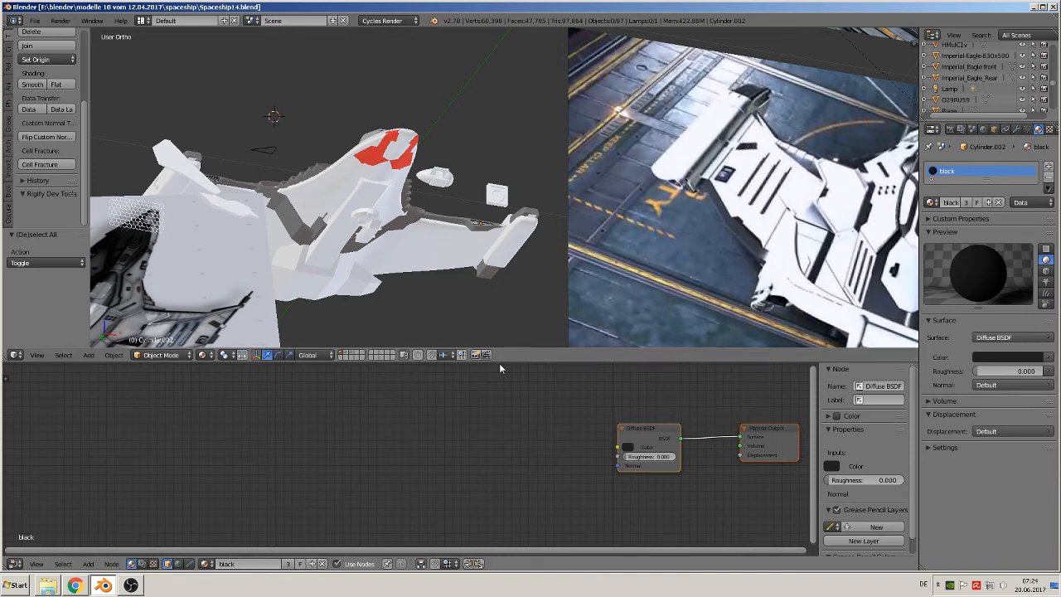
pyautogui.moveTo(498, 360); pyautogui.dragTo(497, 492)
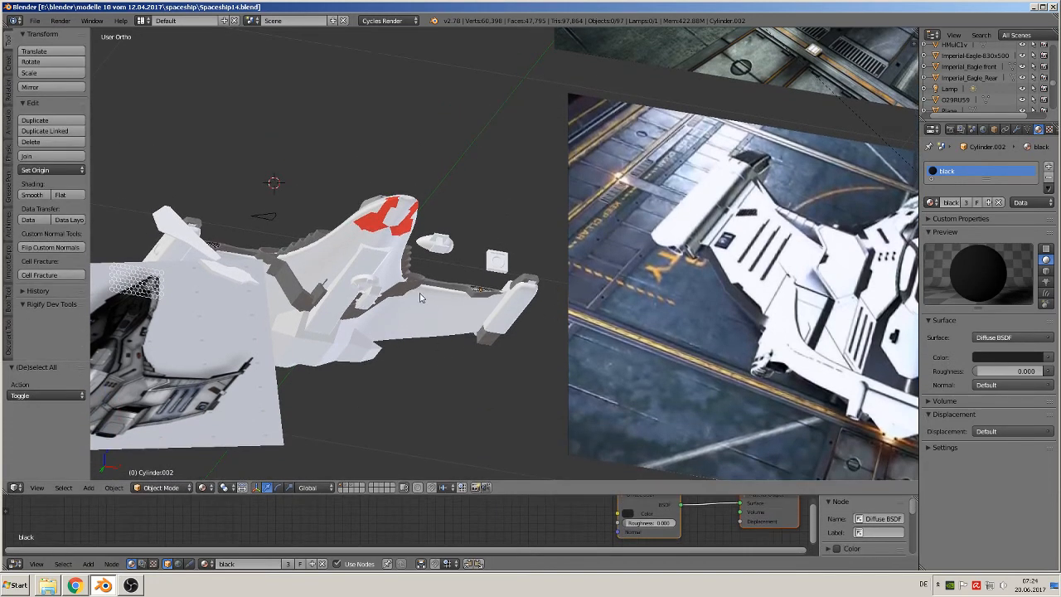
# Step: In bottom view, select the tilted spaceship reference image and move it -0.585 along X to clear the ship's underside
pyautogui.press('ctrl+KP_7')
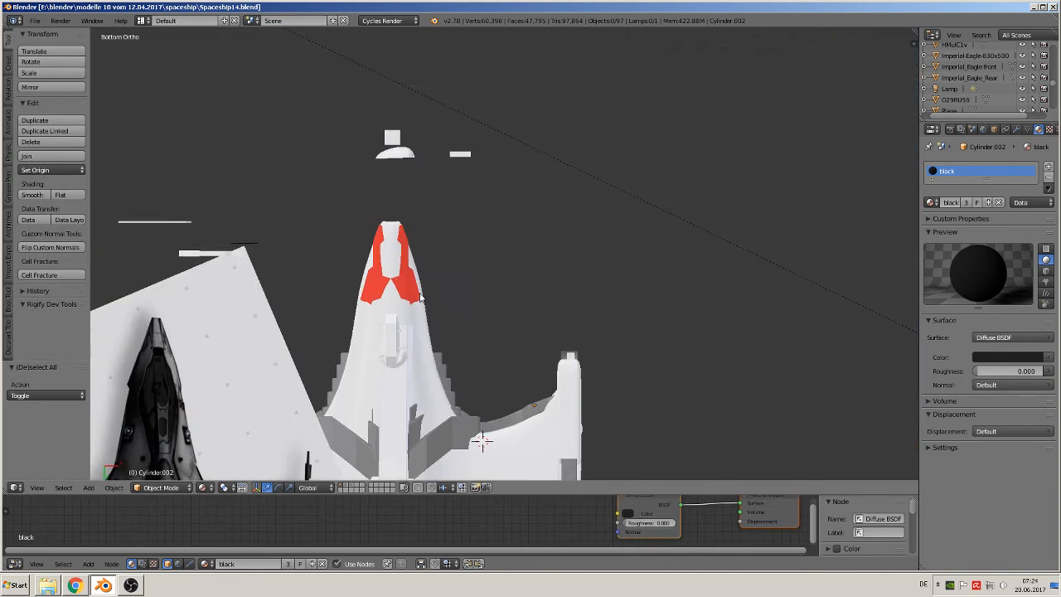
pyautogui.scroll(-4, 313, 353)
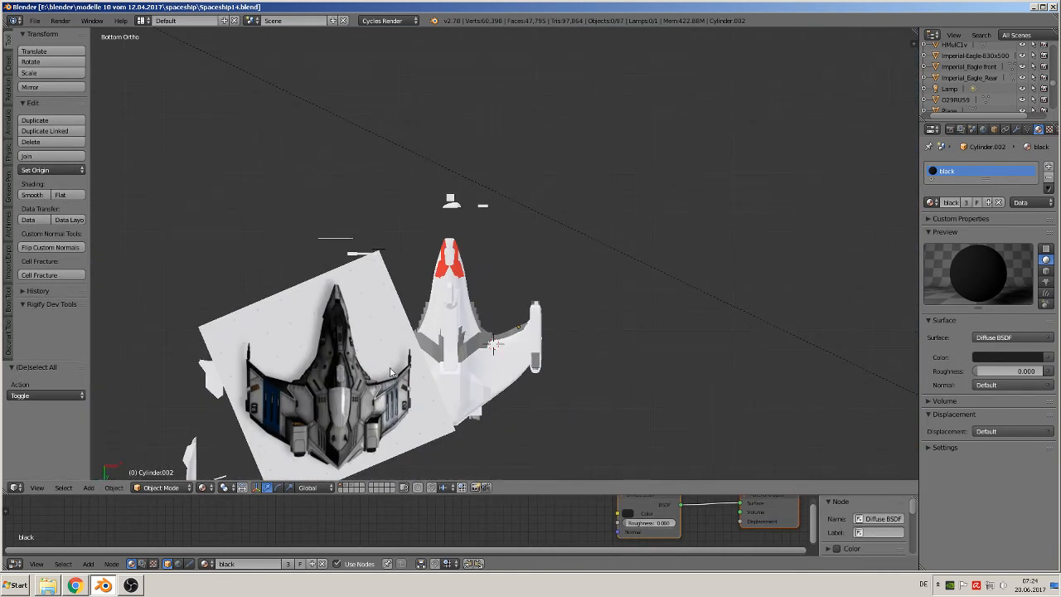
pyautogui.scroll(2, 391, 371)
pyautogui.rightClick(238, 455)
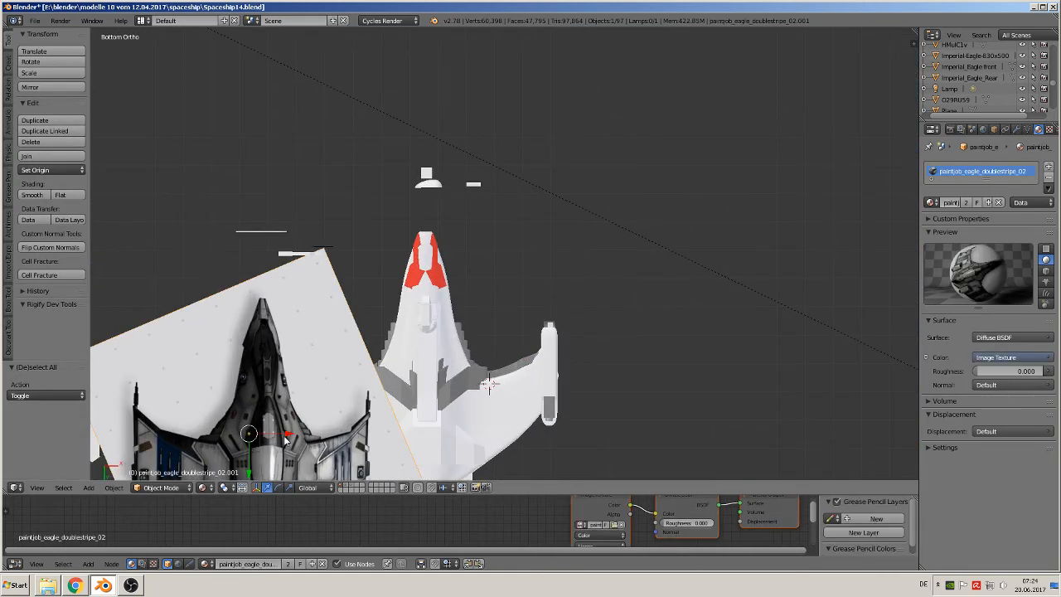
pyautogui.moveTo(284, 438); pyautogui.dragTo(103, 439)
pyautogui.scroll(5, 504, 279)
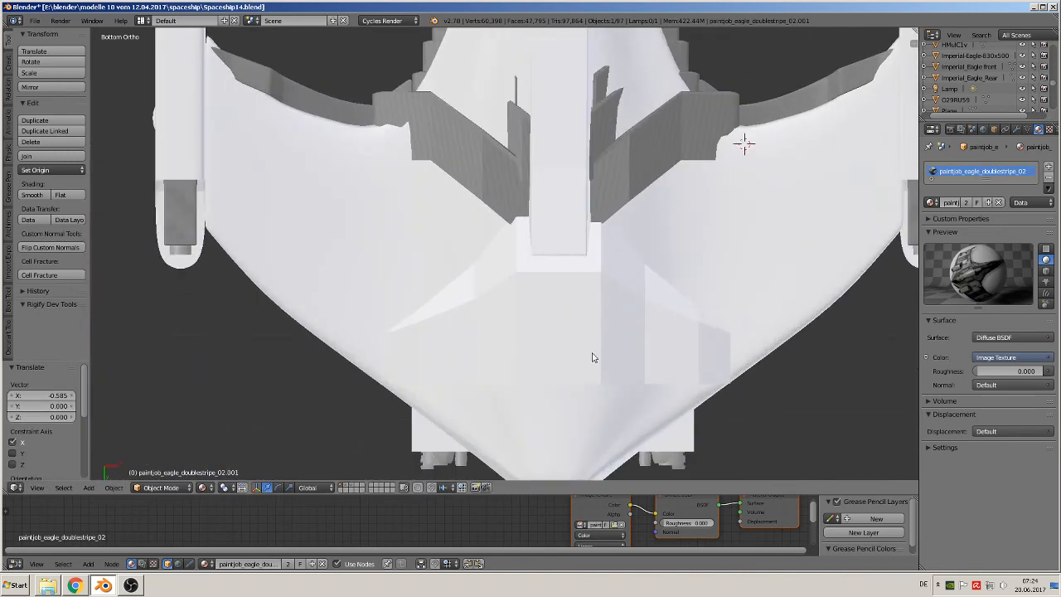
# Step: Switch the viewport to Solid shading and open the faceted rear hull section on the ship's underside in Edit Mode
pyautogui.keyDown('shift'); pyautogui.moveTo(517, 371); pyautogui.dragTo(478, 359, button='middle'); pyautogui.keyUp('shift')
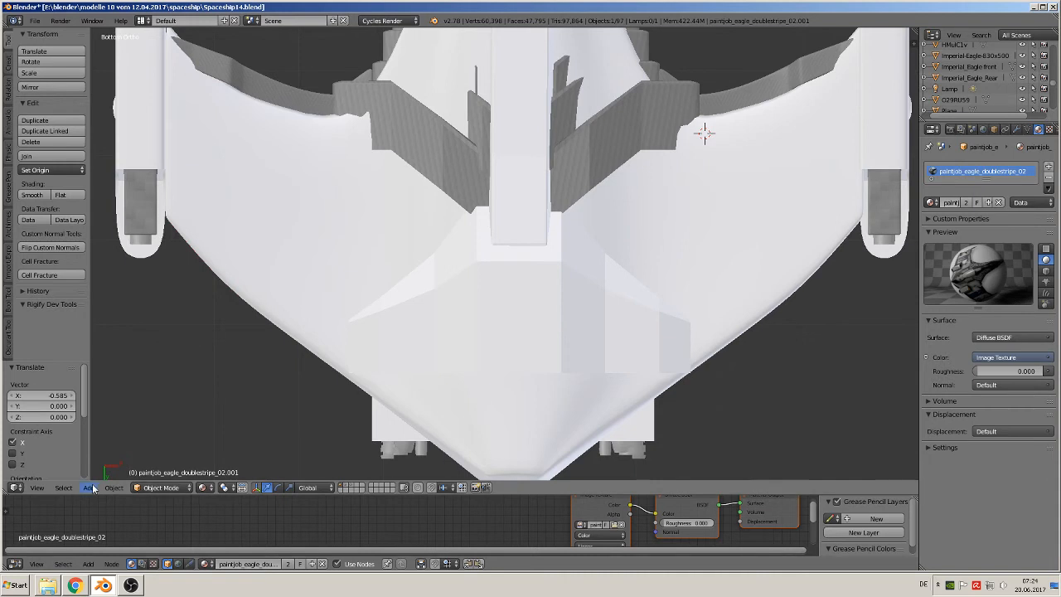
pyautogui.click(202, 488)
pyautogui.click(217, 450)
pyautogui.rightClick(543, 307)
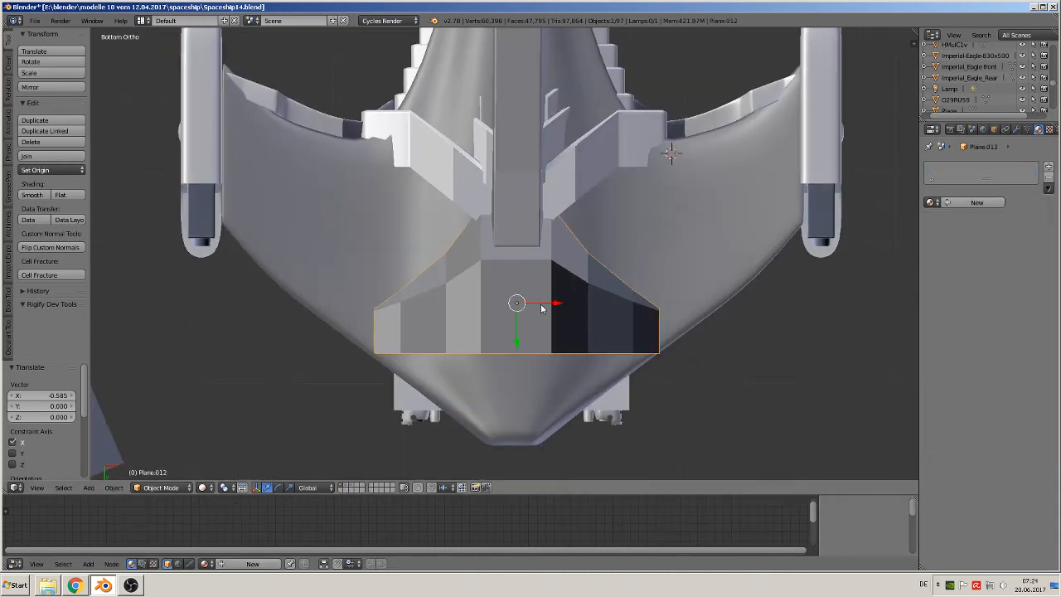
pyautogui.press('Tab')
pyautogui.keyDown('shift'); pyautogui.moveTo(408, 367); pyautogui.dragTo(365, 347, button='middle'); pyautogui.keyUp('shift')
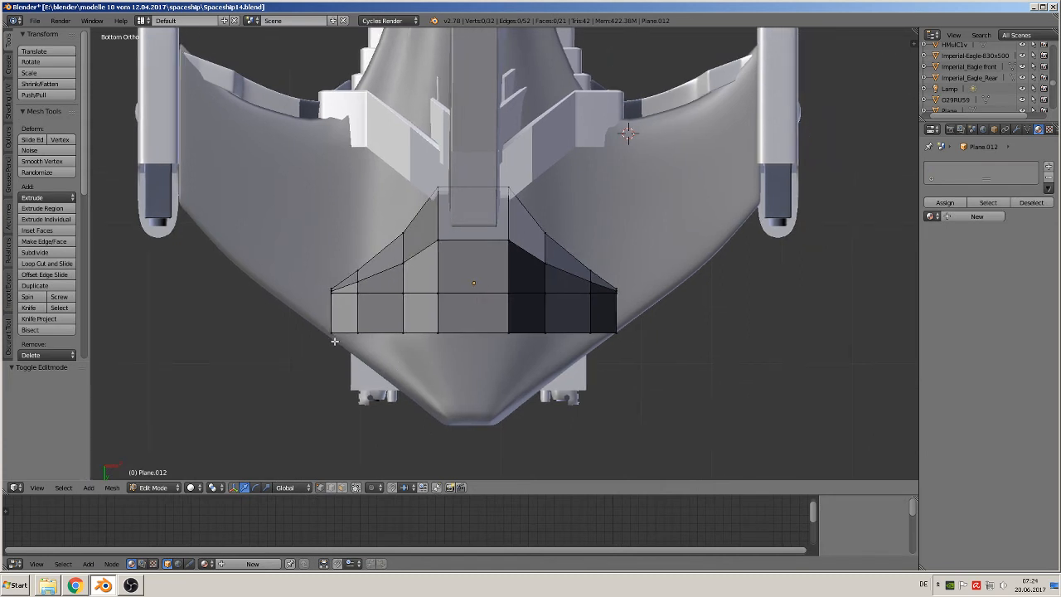
# Step: Select the rear edge row of the faceted underside section and extrude it 0.114 along Y
pyautogui.press('c')
pyautogui.moveTo(307, 344); pyautogui.dragTo(636, 351)
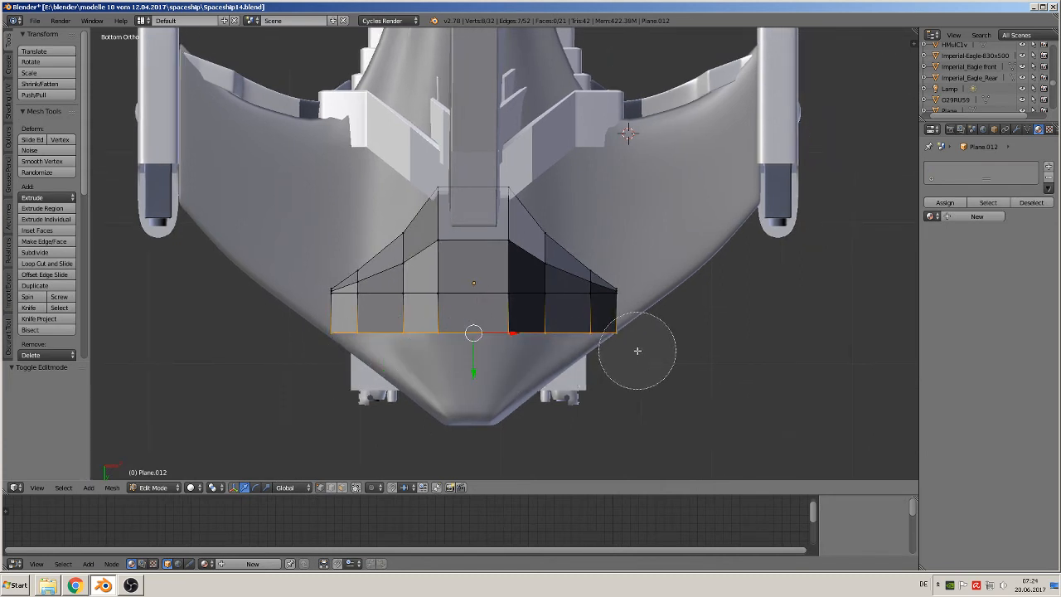
pyautogui.press('Escape')
pyautogui.press('e')
pyautogui.rightClick(469, 368)
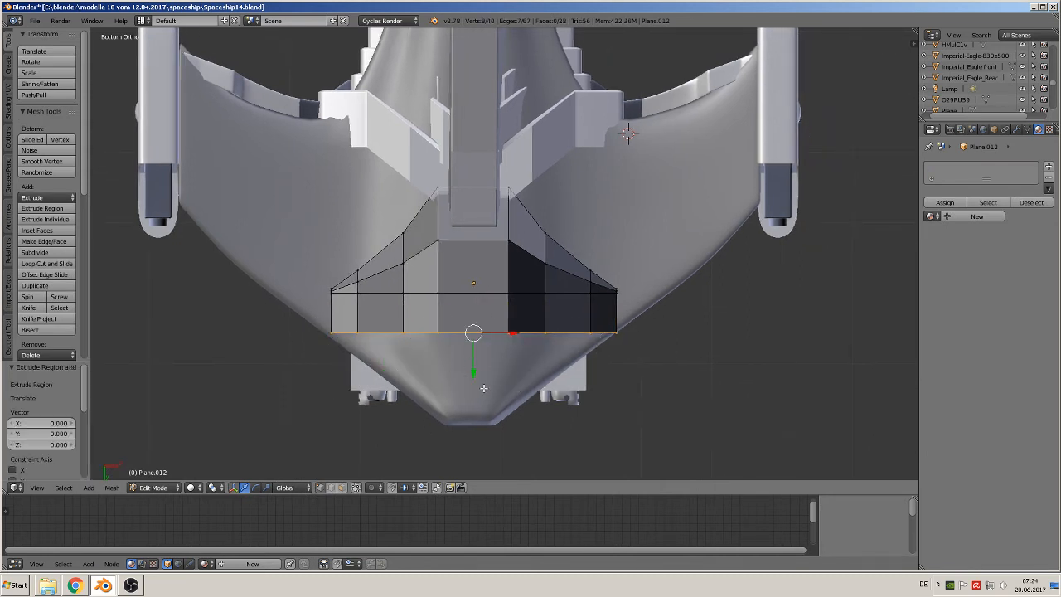
pyautogui.moveTo(473, 374); pyautogui.dragTo(478, 454)
# Step: Scale the extruded rear edge row to 0.175 and move it -0.041 along Y to form a tapered tail
pyautogui.press('s')
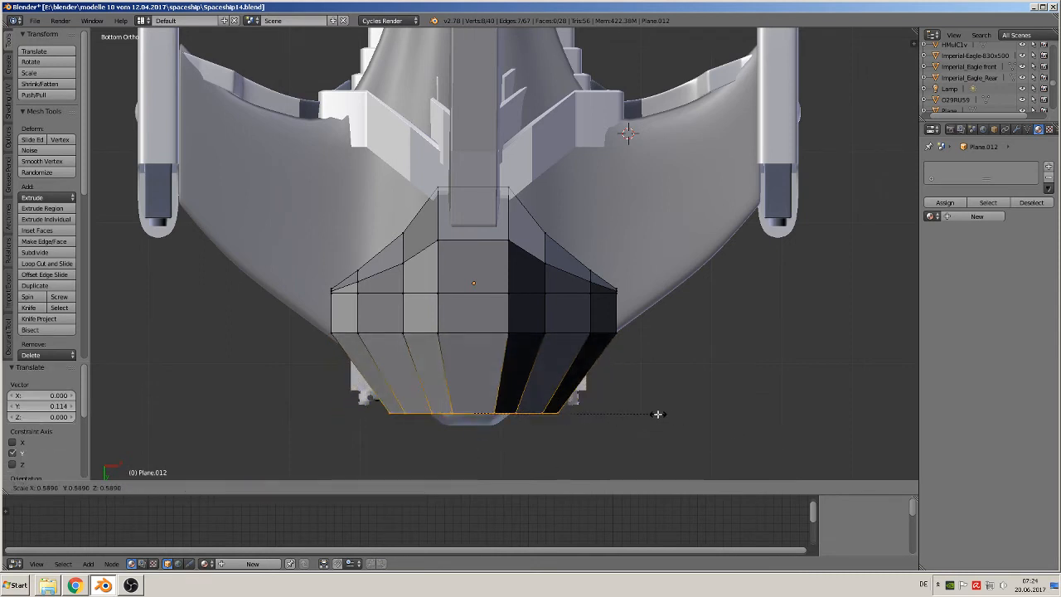
pyautogui.click(526, 396)
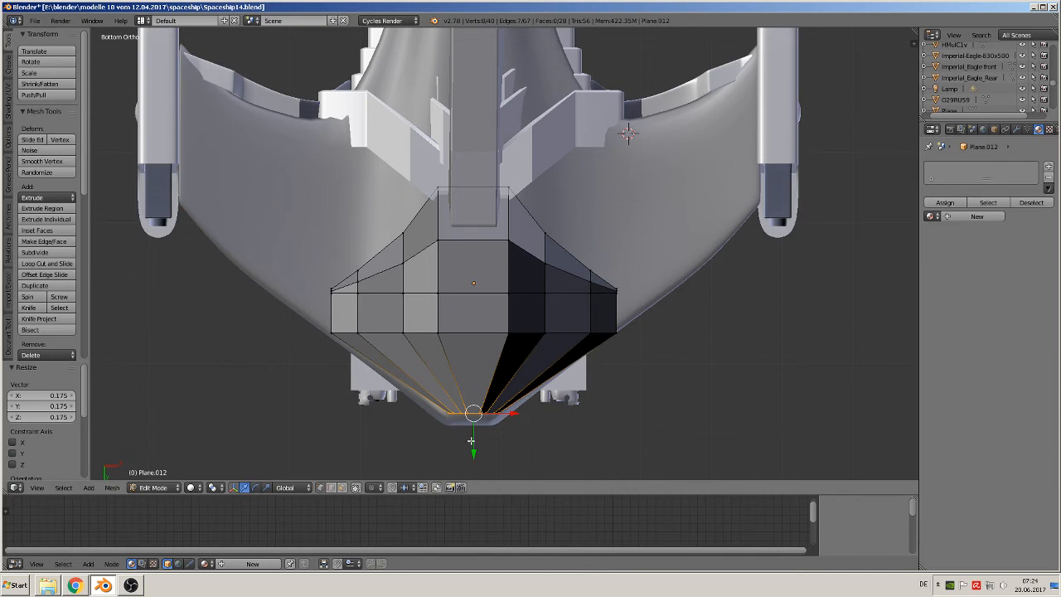
pyautogui.moveTo(471, 441); pyautogui.dragTo(477, 413)
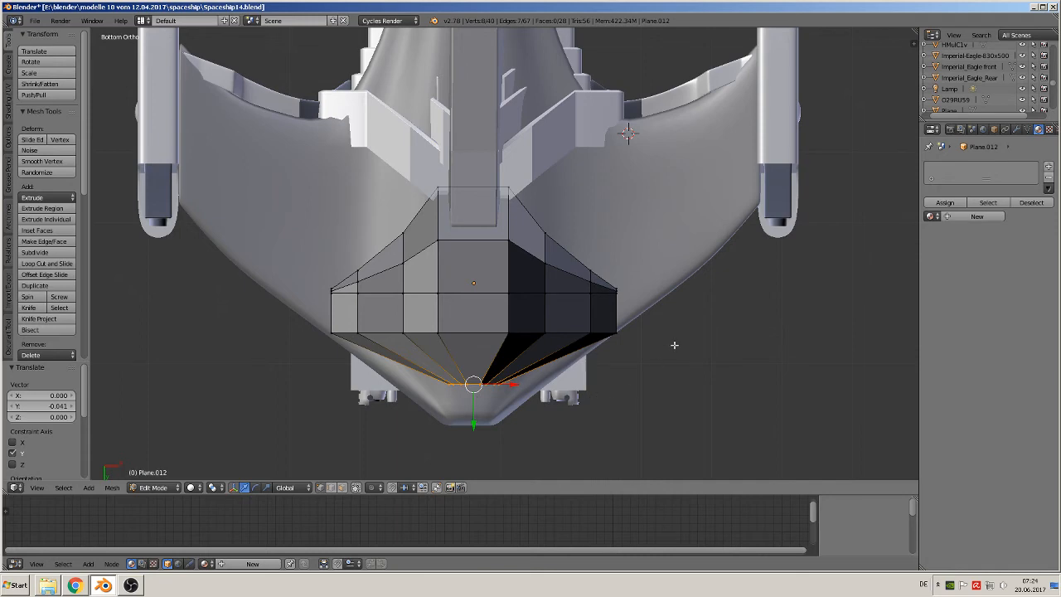
pyautogui.press('Tab')
pyautogui.moveTo(673, 344); pyautogui.dragTo(790, 45, button='middle')
pyautogui.scroll(3, 398, 207)
pyautogui.press('Tab')
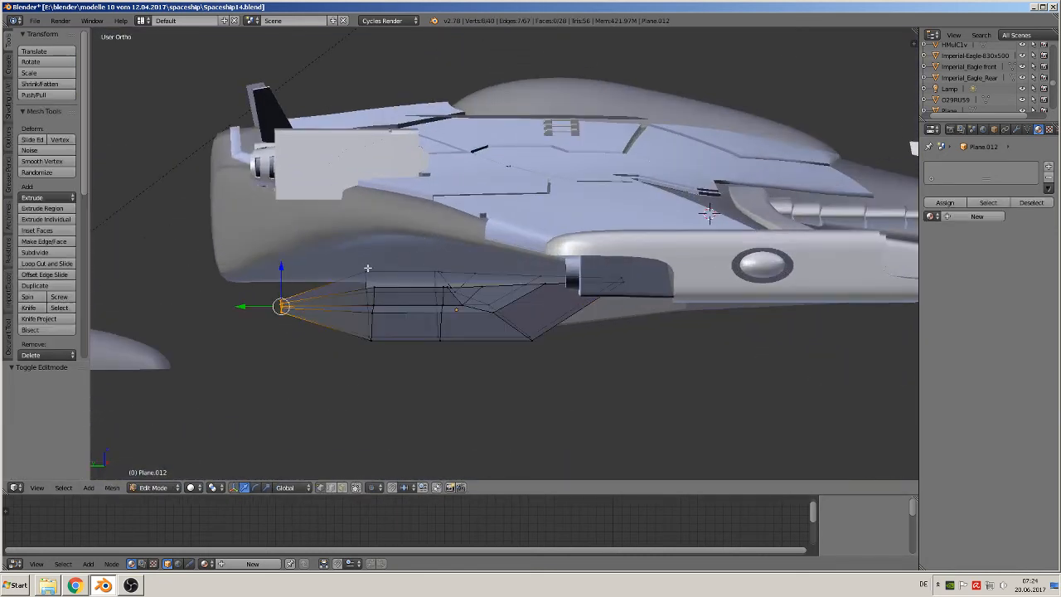
pyautogui.moveTo(367, 268); pyautogui.dragTo(382, 290, button='middle')
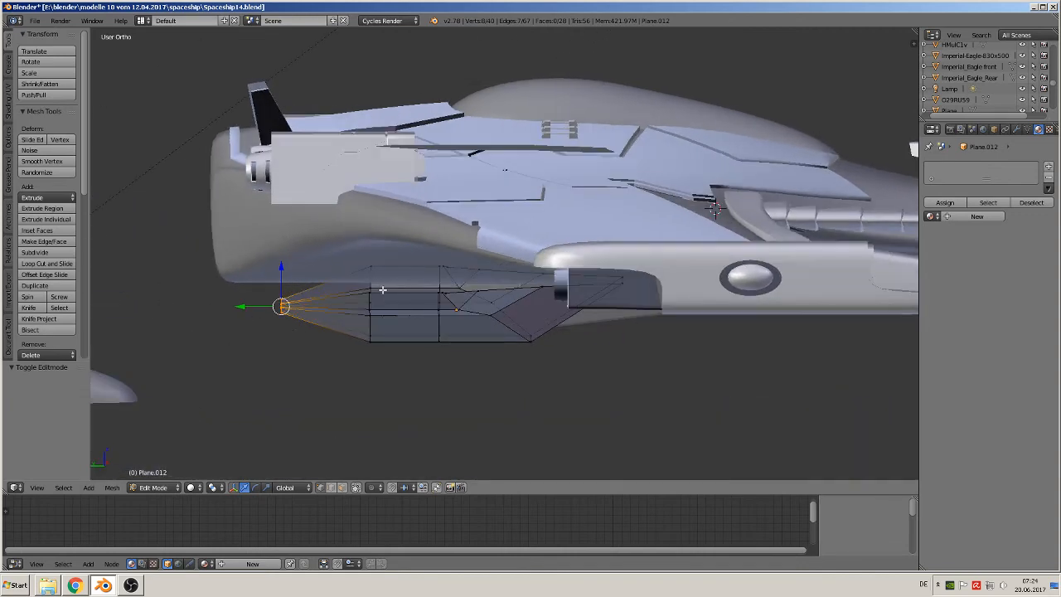
pyautogui.keyDown('ctrl'); pyautogui.rightClick(372, 294); pyautogui.keyUp('ctrl')
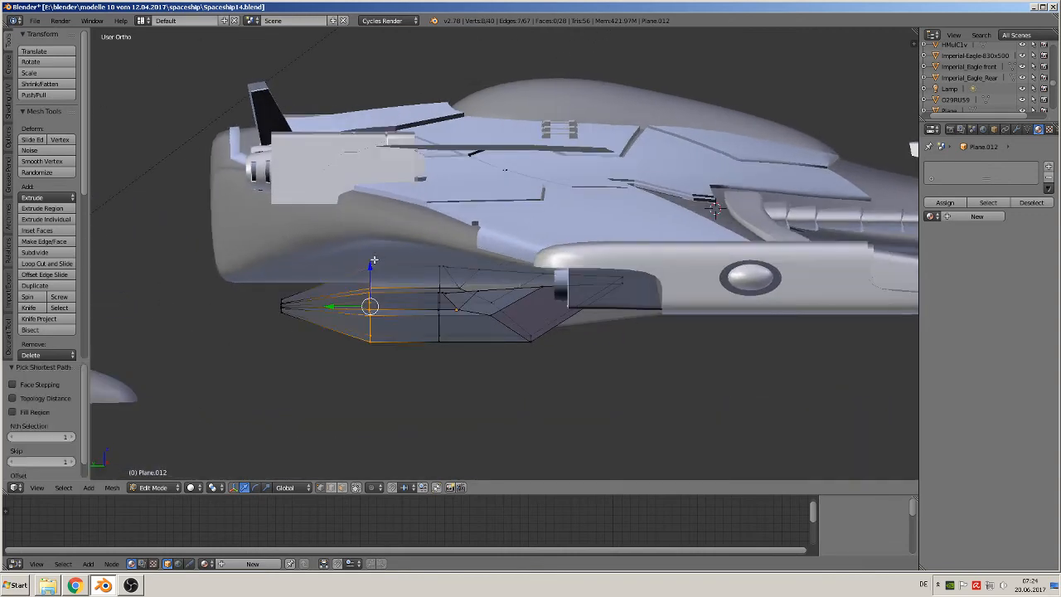
pyautogui.moveTo(379, 266); pyautogui.dragTo(397, 290, button='middle')
# Step: Select the ten vertices along the section's open rear upper rim, from one side corner across the narrow tail to the other
pyautogui.rightClick(420, 306)
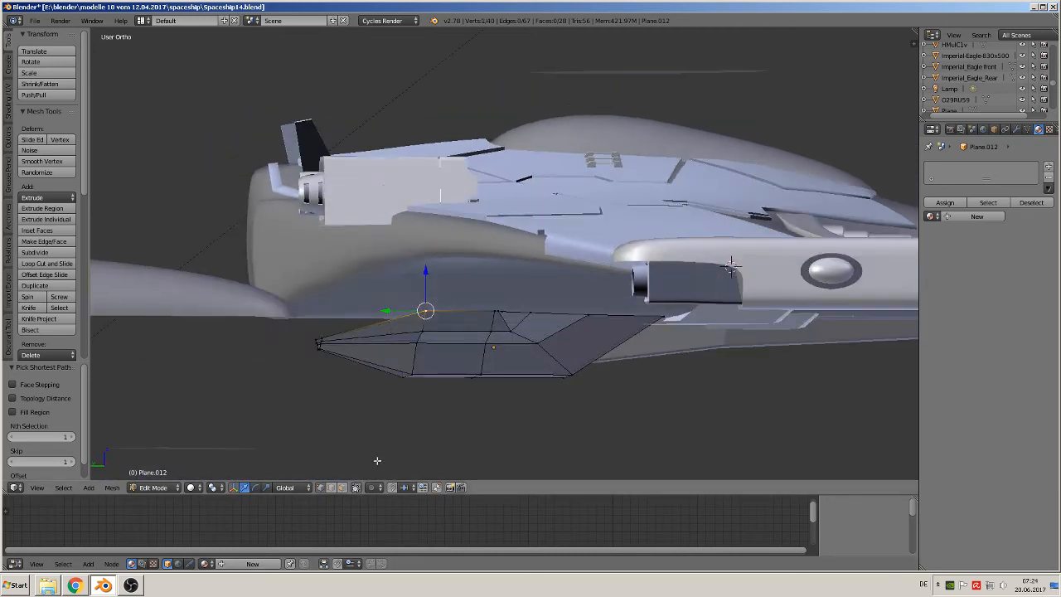
pyautogui.moveTo(377, 460); pyautogui.dragTo(442, 388, button='middle')
pyautogui.moveTo(352, 302); pyautogui.dragTo(290, 304, button='middle')
pyautogui.keyDown('shift'); pyautogui.rightClick(212, 331); pyautogui.keyUp('shift')
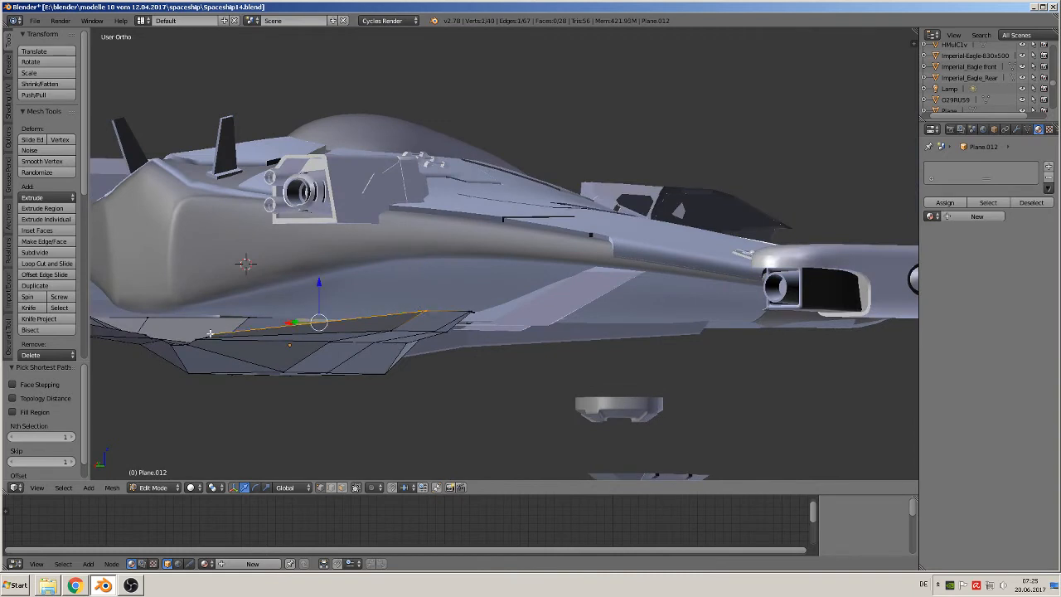
pyautogui.keyDown('shift'); pyautogui.rightClick(210, 333); pyautogui.keyUp('shift')
pyautogui.keyDown('shift'); pyautogui.rightClick(215, 334); pyautogui.keyUp('shift')
pyautogui.keyDown('shift'); pyautogui.rightClick(205, 336); pyautogui.keyUp('shift')
pyautogui.keyDown('shift'); pyautogui.rightClick(196, 338); pyautogui.keyUp('shift')
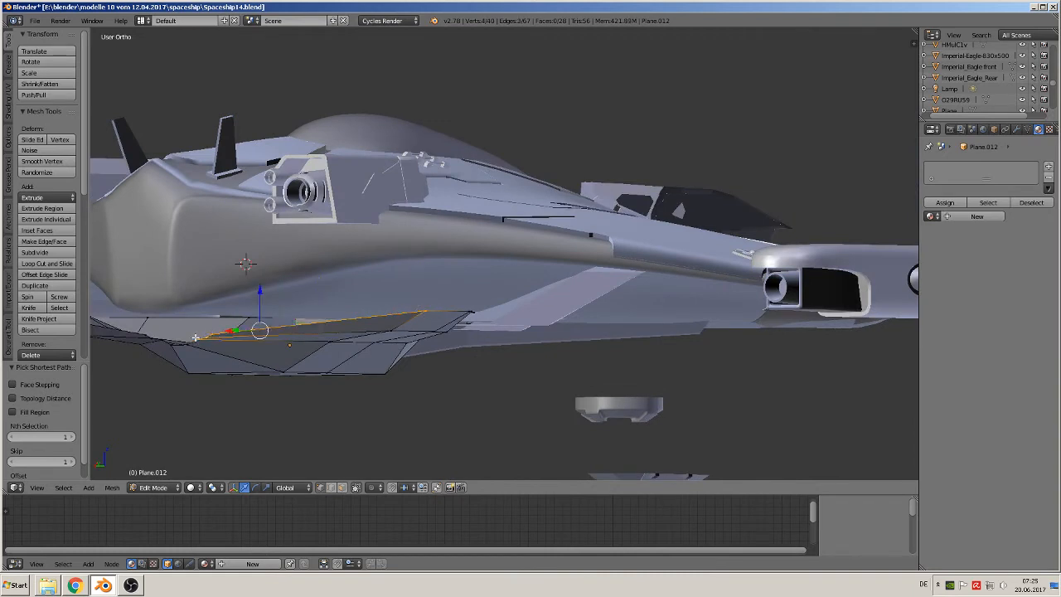
pyautogui.keyDown('shift'); pyautogui.rightClick(184, 340); pyautogui.keyUp('shift')
pyautogui.keyDown('shift'); pyautogui.rightClick(175, 340); pyautogui.keyUp('shift')
pyautogui.keyDown('shift'); pyautogui.rightClick(165, 339); pyautogui.keyUp('shift')
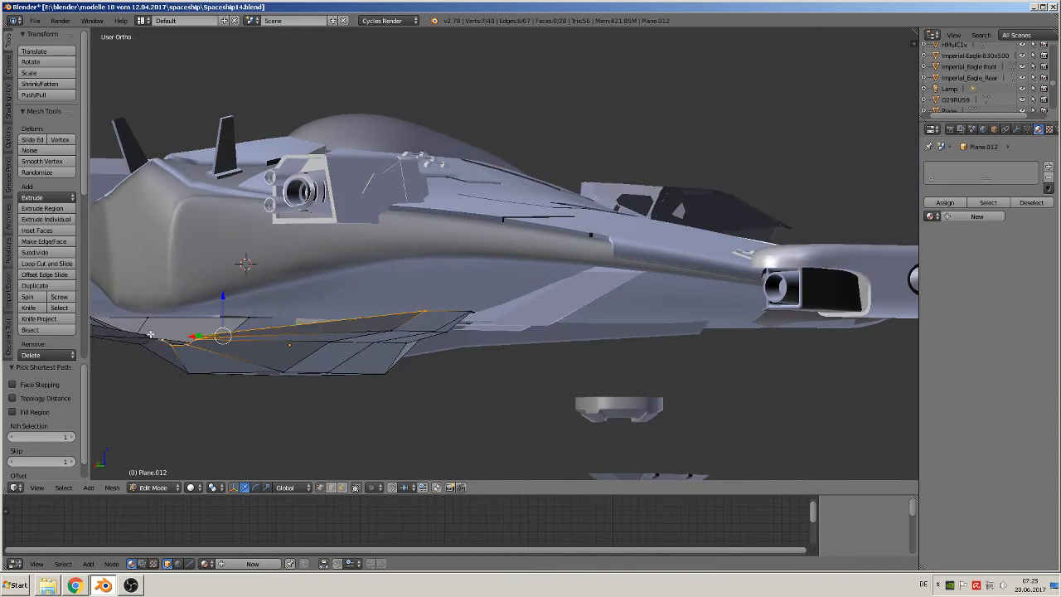
pyautogui.keyDown('shift'); pyautogui.rightClick(149, 336); pyautogui.keyUp('shift')
pyautogui.keyDown('shift'); pyautogui.rightClick(149, 334); pyautogui.keyUp('shift')
pyautogui.moveTo(149, 334); pyautogui.dragTo(350, 359, button='middle')
pyautogui.keyDown('shift'); pyautogui.rightClick(262, 356); pyautogui.keyUp('shift')
pyautogui.moveTo(262, 356); pyautogui.dragTo(231, 423, button='middle')
pyautogui.moveTo(286, 380); pyautogui.dragTo(475, 385, button='middle')
pyautogui.moveTo(537, 361)
pyautogui.mouseDown(button='middle')
pyautogui.moveTo(536, 348)
pyautogui.moveTo(531, 363)
pyautogui.mouseUp(button='middle')
# Step: Extrude the selected rim into an upright wall, moving it 0.094 along Z and 0.057 along Y
pyautogui.press('e')
pyautogui.rightClick(467, 364)
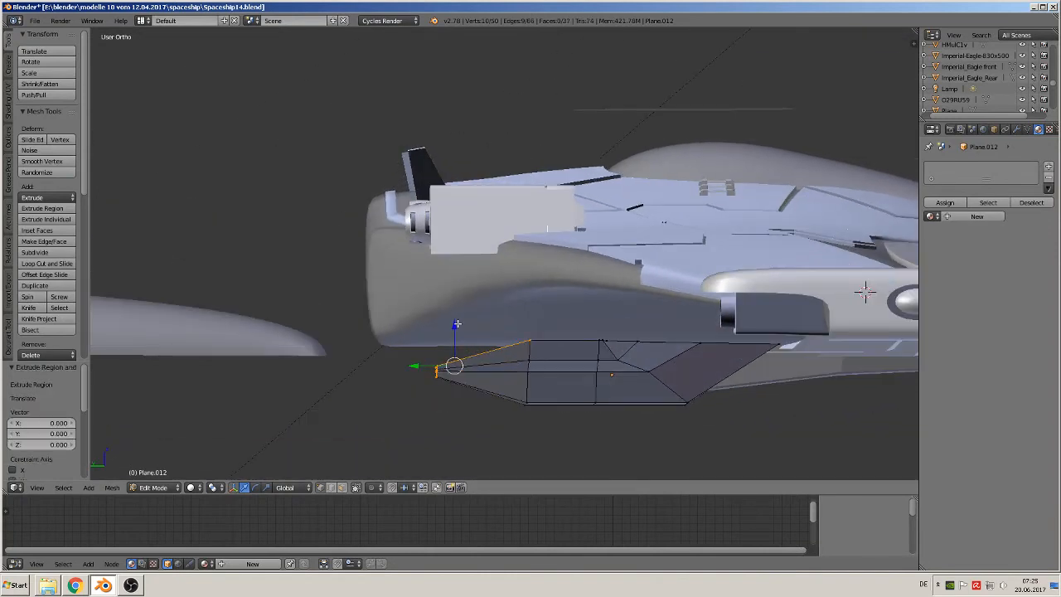
pyautogui.moveTo(452, 331); pyautogui.dragTo(451, 218)
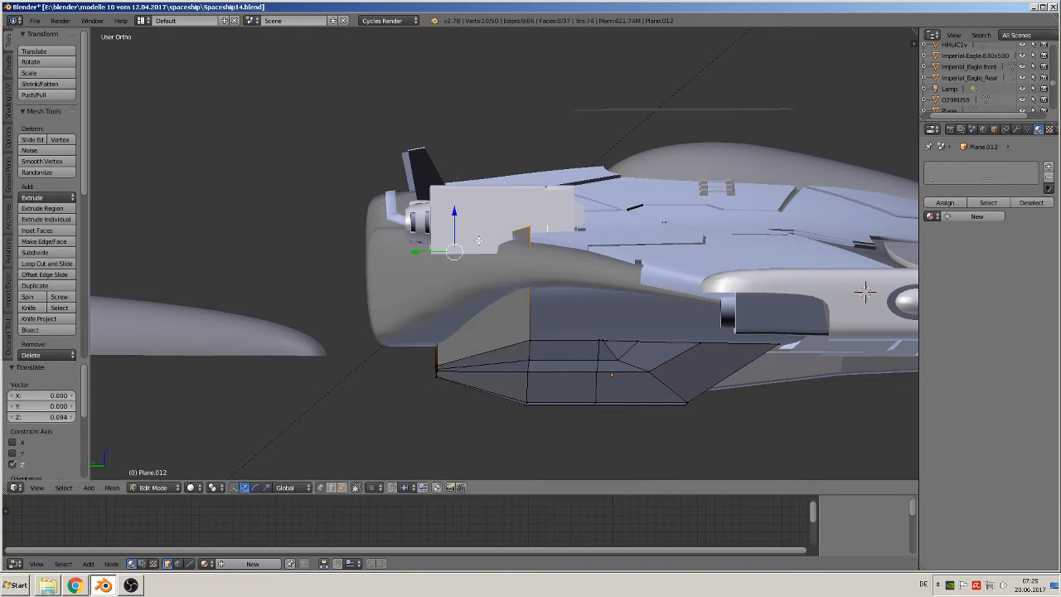
pyautogui.moveTo(429, 254); pyautogui.dragTo(353, 256)
# Step: Select one outer top corner vertex of the extruded wall and move it 0.002 along X
pyautogui.moveTo(352, 256); pyautogui.dragTo(516, 334, button='middle')
pyautogui.rightClick(140, 228)
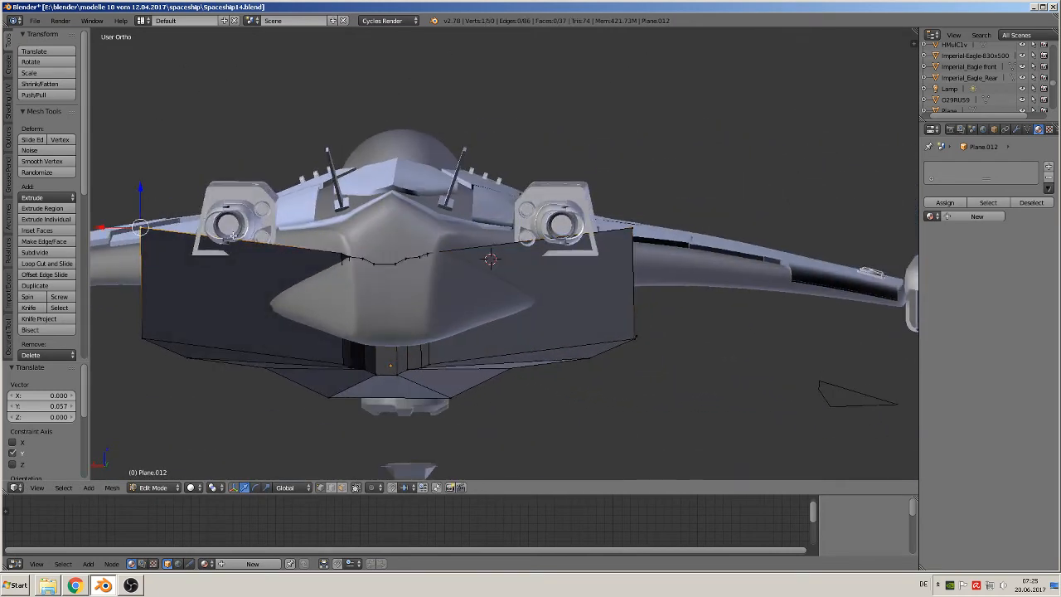
pyautogui.moveTo(118, 227); pyautogui.dragTo(115, 268)
pyautogui.scroll(8, 180, 339)
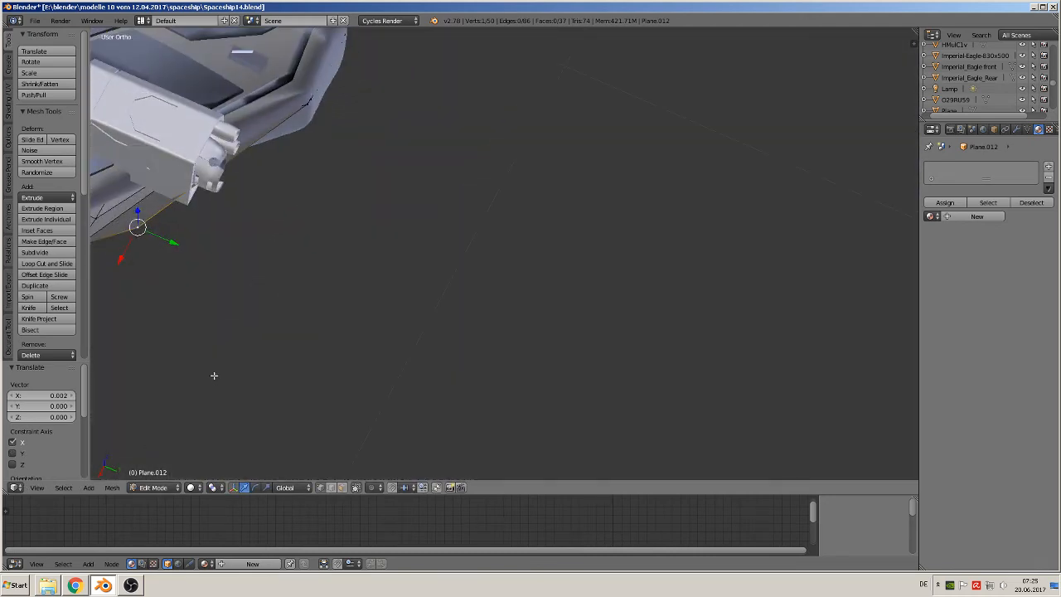
pyautogui.keyDown('shift'); pyautogui.moveTo(218, 338); pyautogui.dragTo(475, 340, button='middle'); pyautogui.keyUp('shift')
pyautogui.moveTo(475, 341); pyautogui.dragTo(481, 238, button='middle')
# Step: In Object Mode, shift the whole section along Y and raise it 0.036 along Z into the ship's hull
pyautogui.press('Tab')
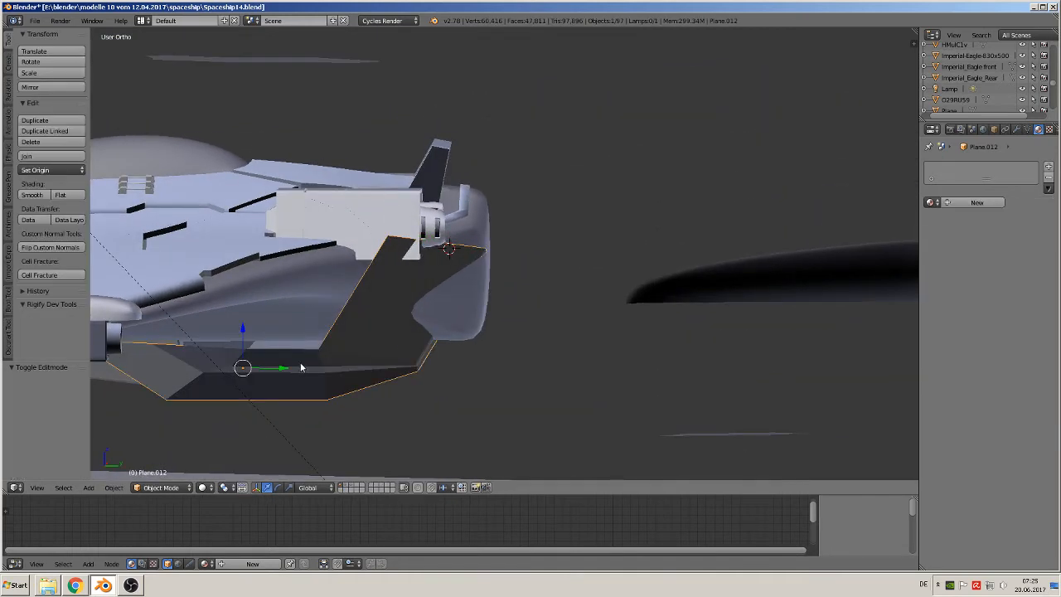
pyautogui.moveTo(302, 367); pyautogui.dragTo(226, 322)
pyautogui.moveTo(226, 322); pyautogui.dragTo(257, 308, button='middle')
pyautogui.moveTo(338, 307); pyautogui.dragTo(351, 278)
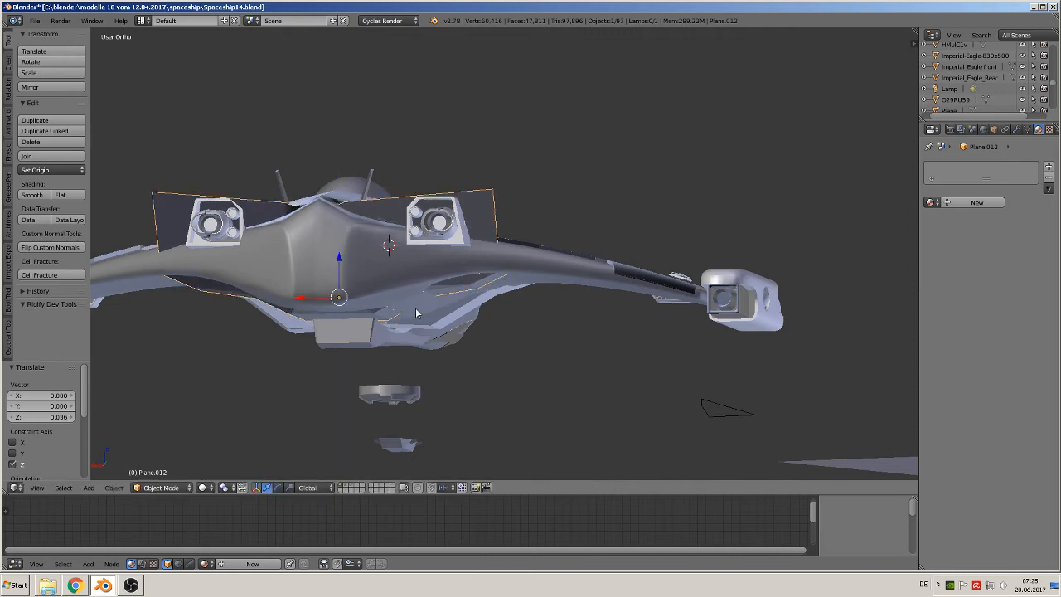
pyautogui.moveTo(431, 316); pyautogui.dragTo(297, 246, button='middle')
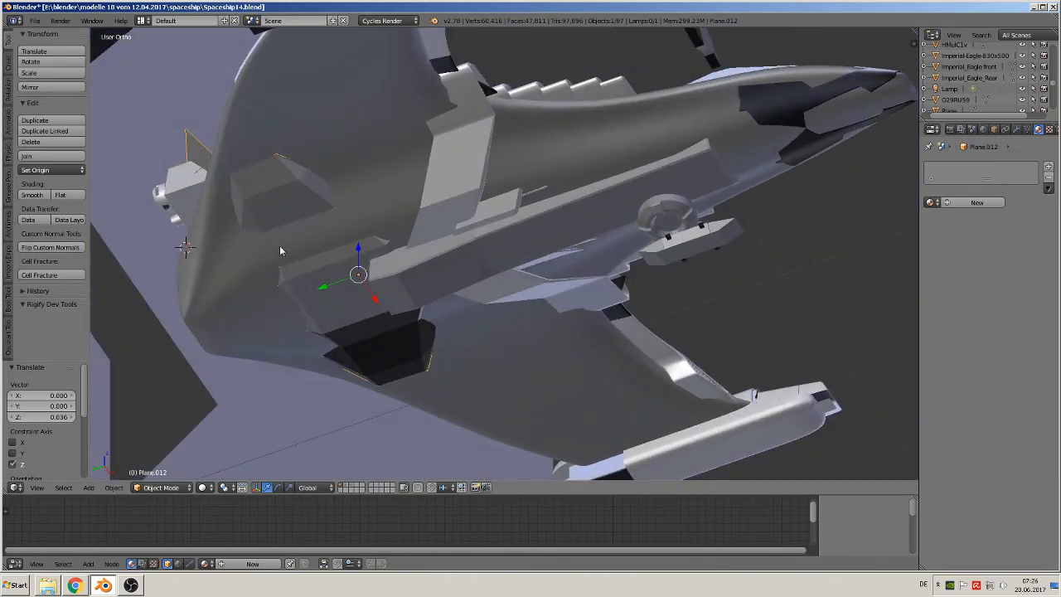
pyautogui.moveTo(276, 259); pyautogui.dragTo(443, 311, button='middle')
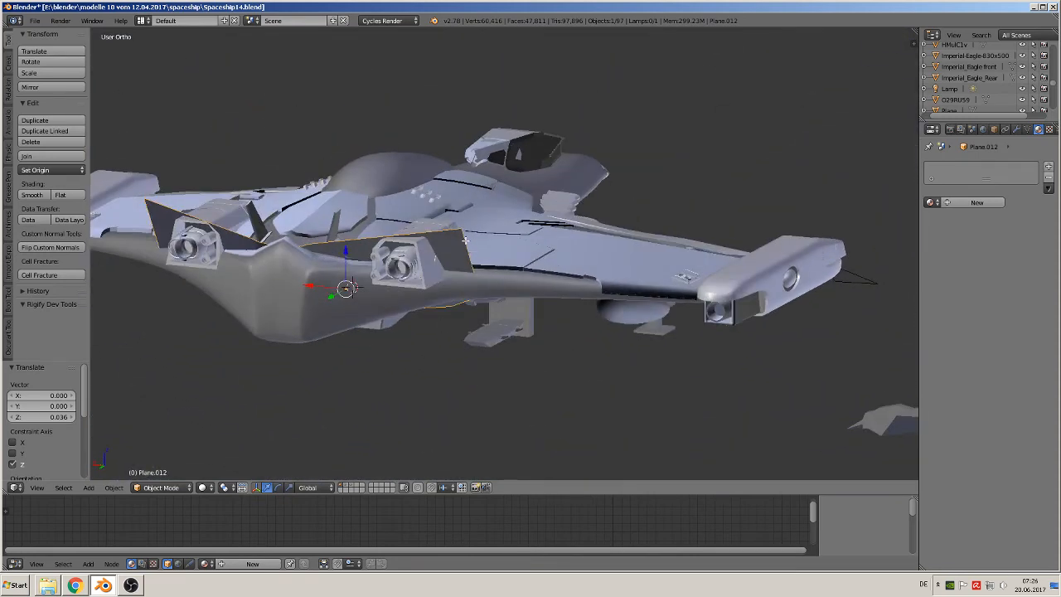
# Step: Reopen the section in Edit Mode, try lowering one outer top corner of the wall about 0.06 along Z, and undo it
pyautogui.press('Tab')
pyautogui.rightClick(463, 229)
pyautogui.press('g')
pyautogui.press('z')
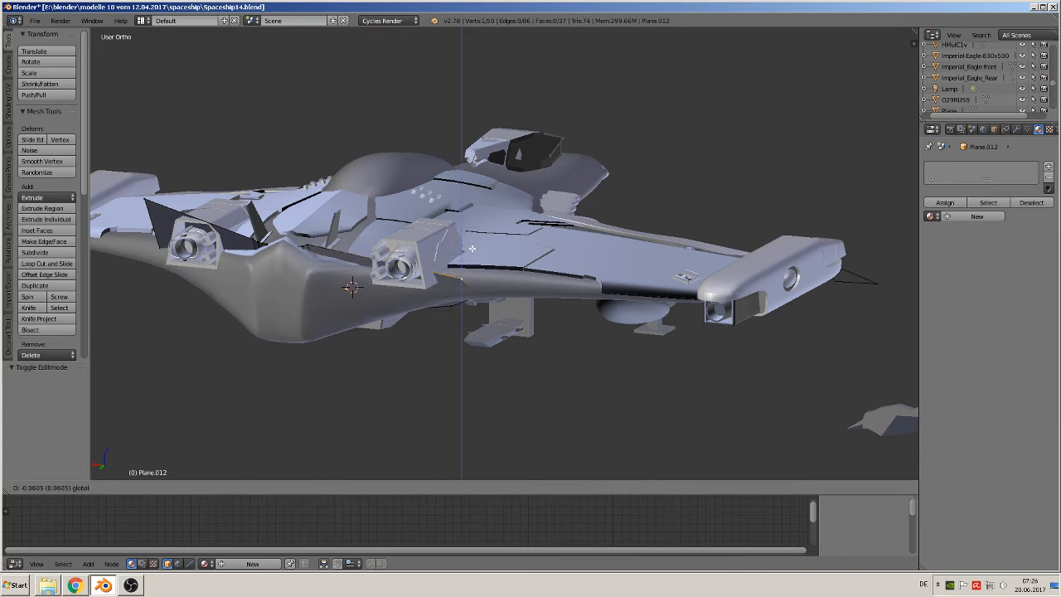
pyautogui.click(472, 248)
pyautogui.hotkey('ctrl', 'z')
# Step: In Edit Mode, complete the selection of the wall's ten top rim vertices and lower them 0.024 along Z
pyautogui.keyDown('shift'); pyautogui.rightClick(155, 191); pyautogui.keyUp('shift')
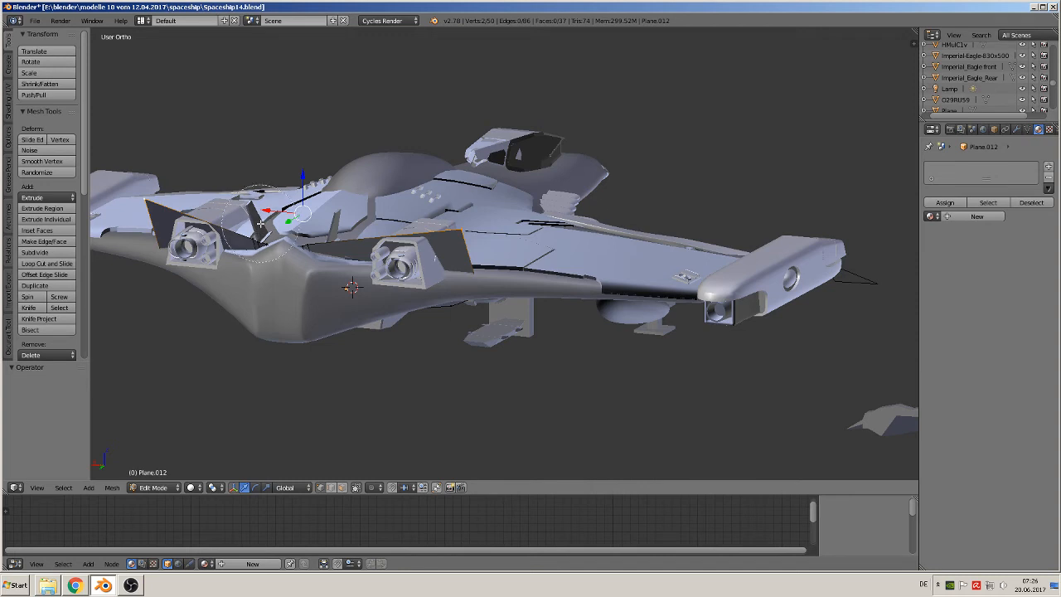
pyautogui.moveTo(260, 216); pyautogui.dragTo(287, 214)
pyautogui.rightClick(318, 209)
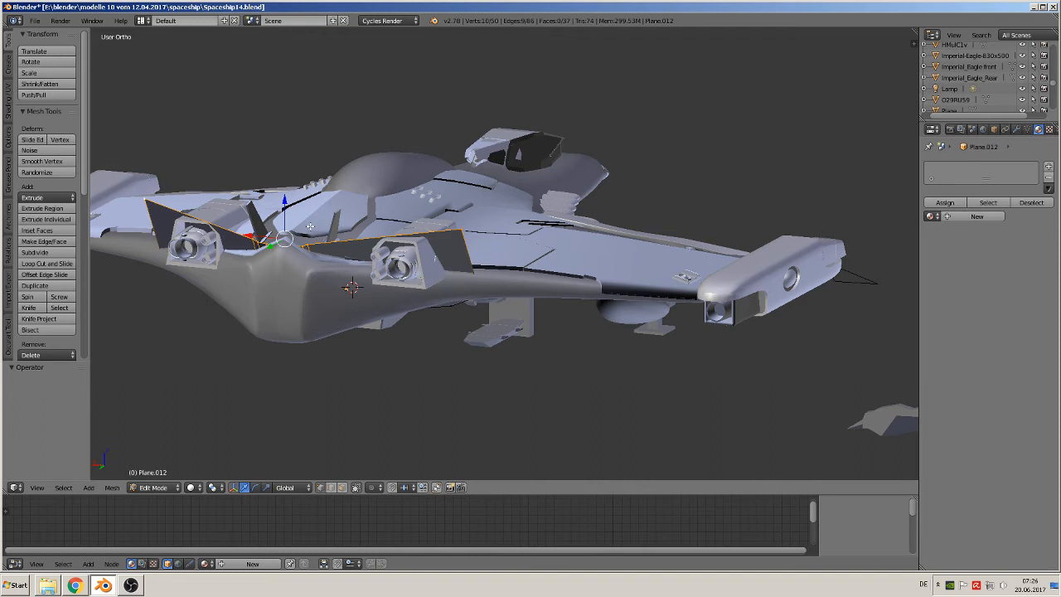
pyautogui.moveTo(312, 227)
pyautogui.mouseDown(button='middle')
pyautogui.moveTo(356, 229)
pyautogui.moveTo(332, 227)
pyautogui.mouseUp(button='middle')
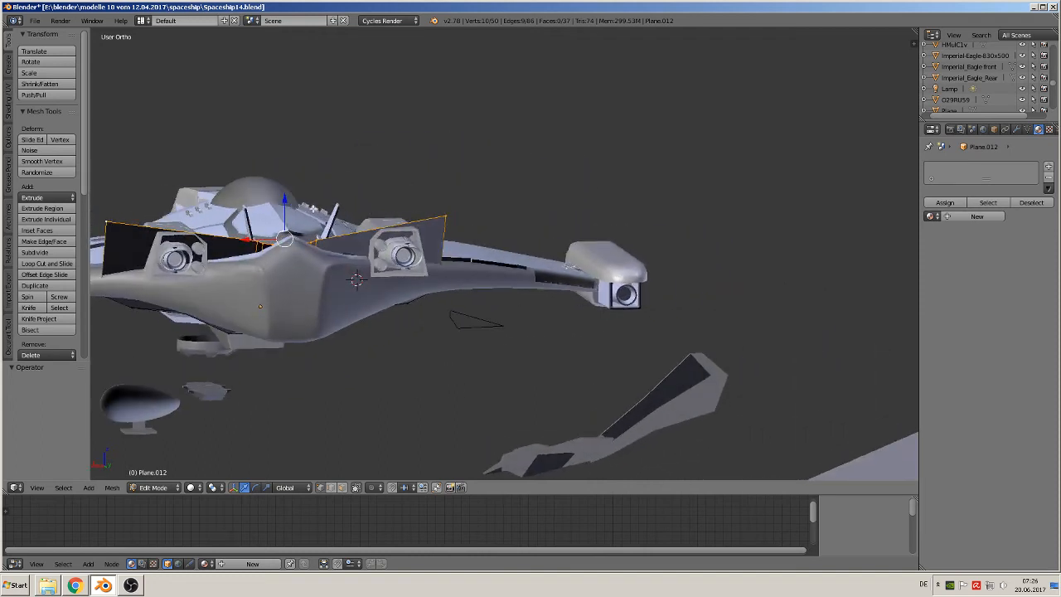
pyautogui.moveTo(281, 207); pyautogui.dragTo(288, 227)
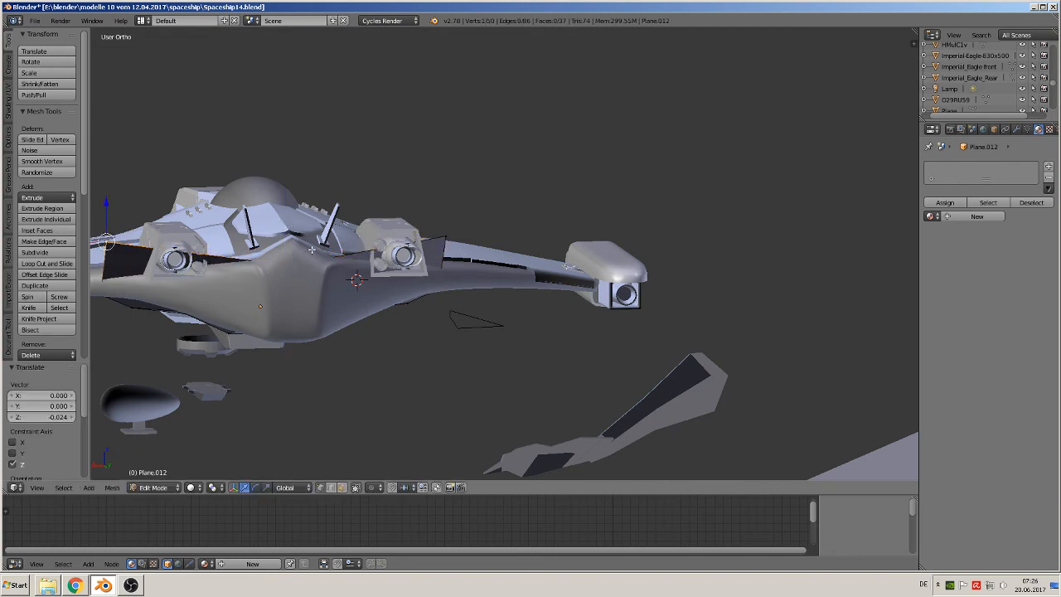
# Step: Move the wall's two outer top corner vertices -0.047 along Z and -0.049 along Y, and return to Object Mode
pyautogui.rightClick(455, 232)
pyautogui.moveTo(274, 199); pyautogui.dragTo(281, 242)
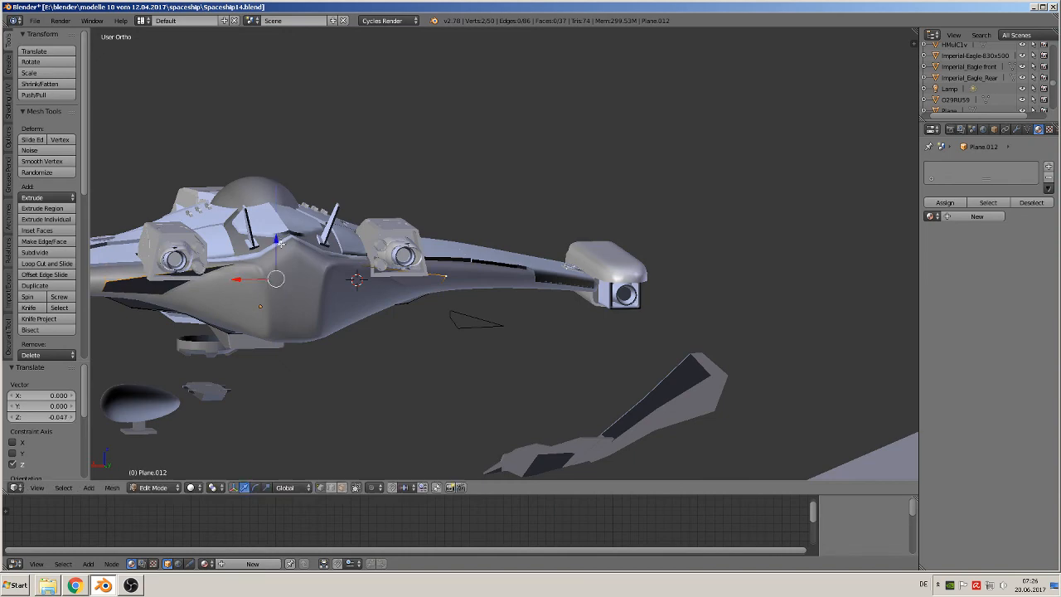
pyautogui.moveTo(281, 242); pyautogui.dragTo(322, 296, button='middle')
pyautogui.moveTo(305, 286); pyautogui.dragTo(282, 288)
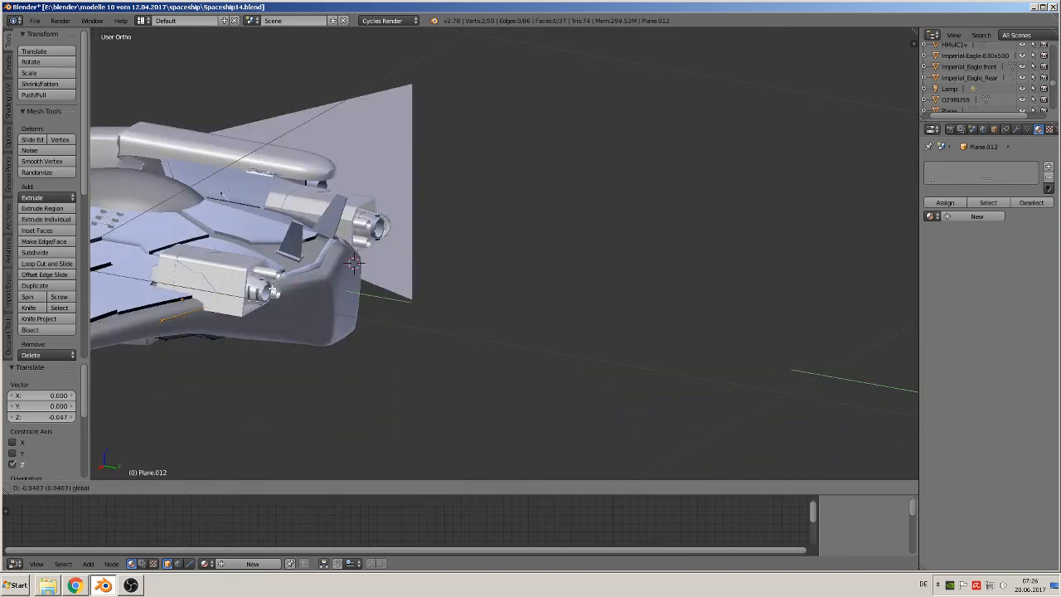
pyautogui.moveTo(267, 291); pyautogui.dragTo(266, 291)
pyautogui.moveTo(267, 291); pyautogui.dragTo(204, 282, button='middle')
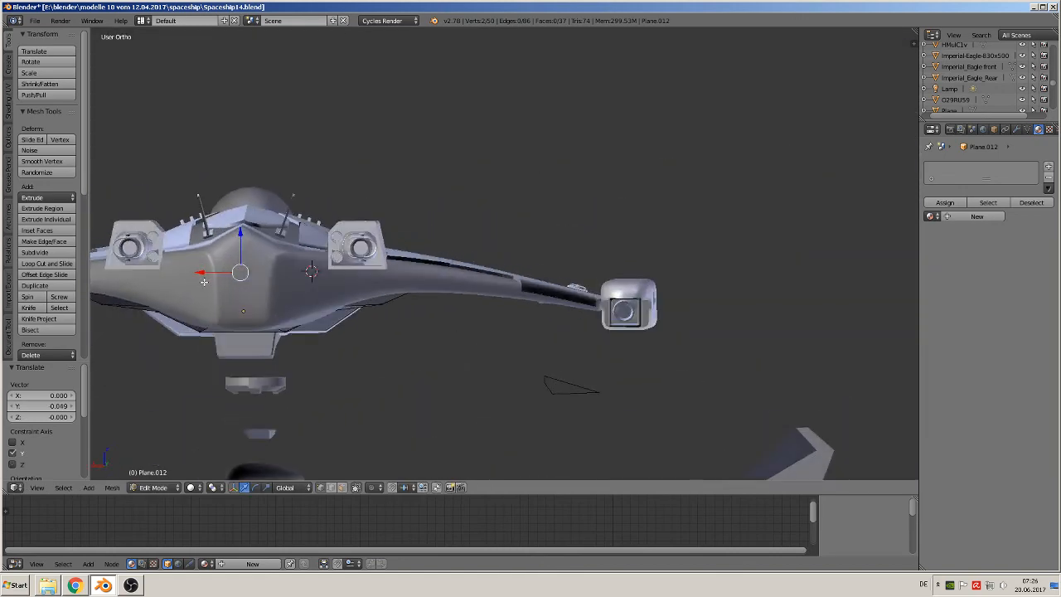
pyautogui.moveTo(324, 312); pyautogui.dragTo(580, 312, button='middle')
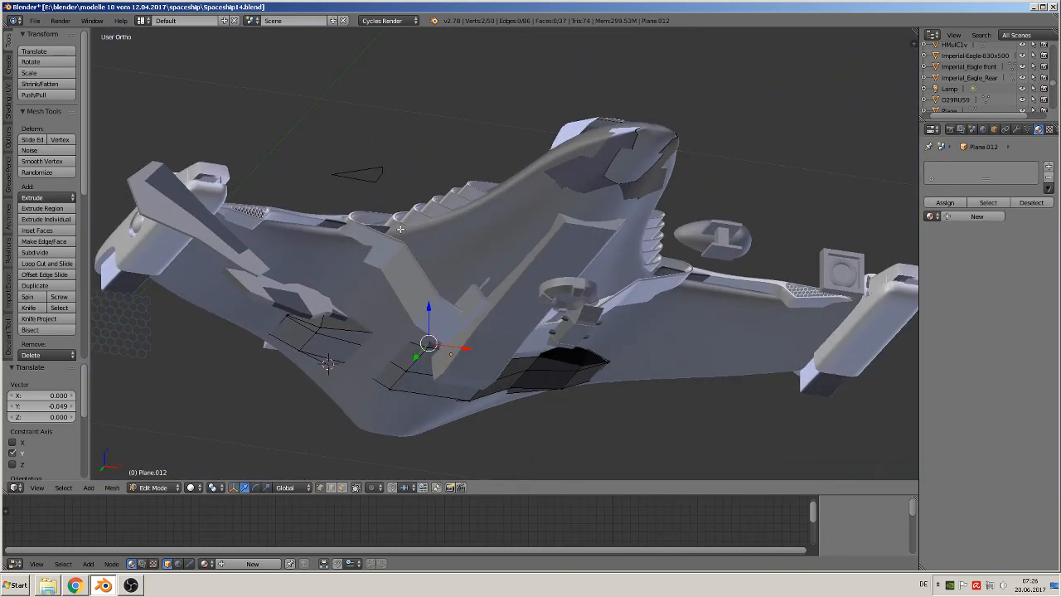
pyautogui.press('Tab')
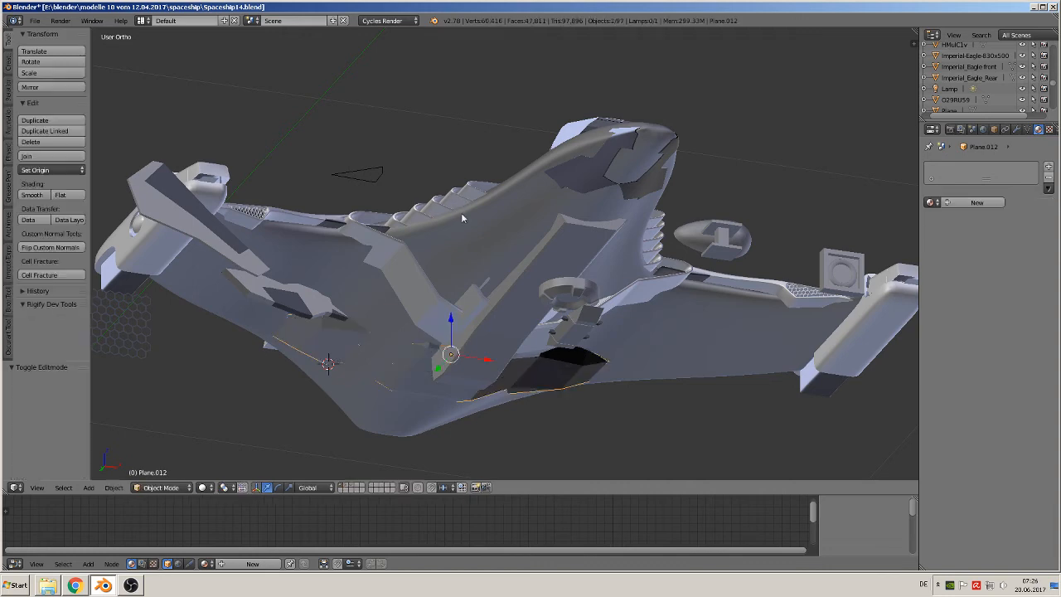
# Step: Select the stepped rib panel on the side of the forward fuselage and move it -0.012 along Z
pyautogui.rightClick(448, 209)
pyautogui.moveTo(458, 263); pyautogui.dragTo(454, 297, button='middle')
pyautogui.moveTo(431, 195); pyautogui.dragTo(433, 212)
pyautogui.moveTo(452, 233); pyautogui.dragTo(454, 209, button='middle')
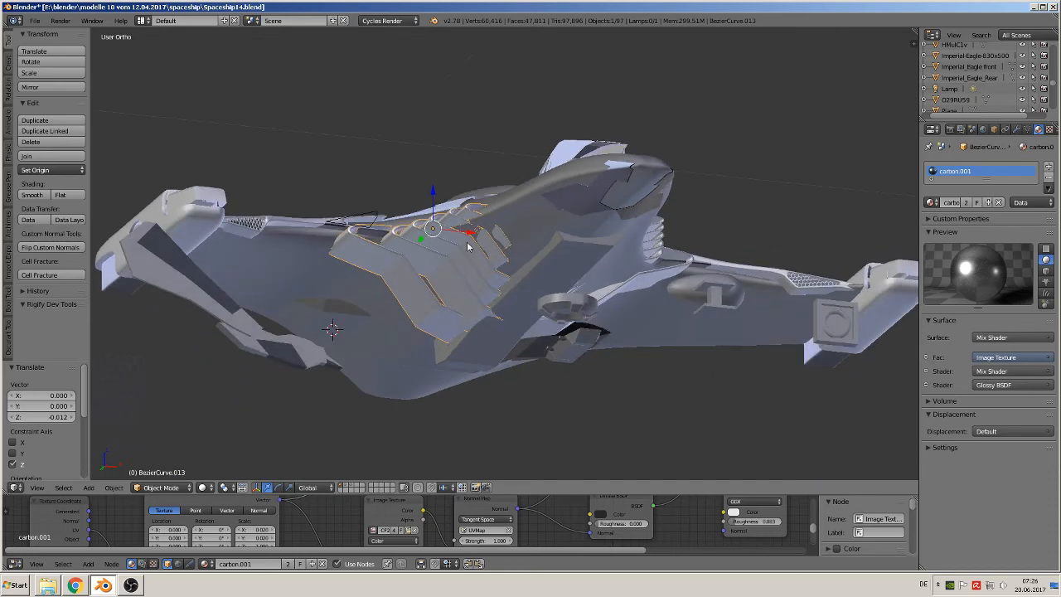
# Step: Scale the stepped rib panel to 1.184 along Z and raise it 0.009 along Z to fit the fuselage
pyautogui.moveTo(468, 246); pyautogui.dragTo(413, 219, button='middle')
pyautogui.moveTo(463, 314); pyautogui.dragTo(460, 296, button='middle')
pyautogui.press('s')
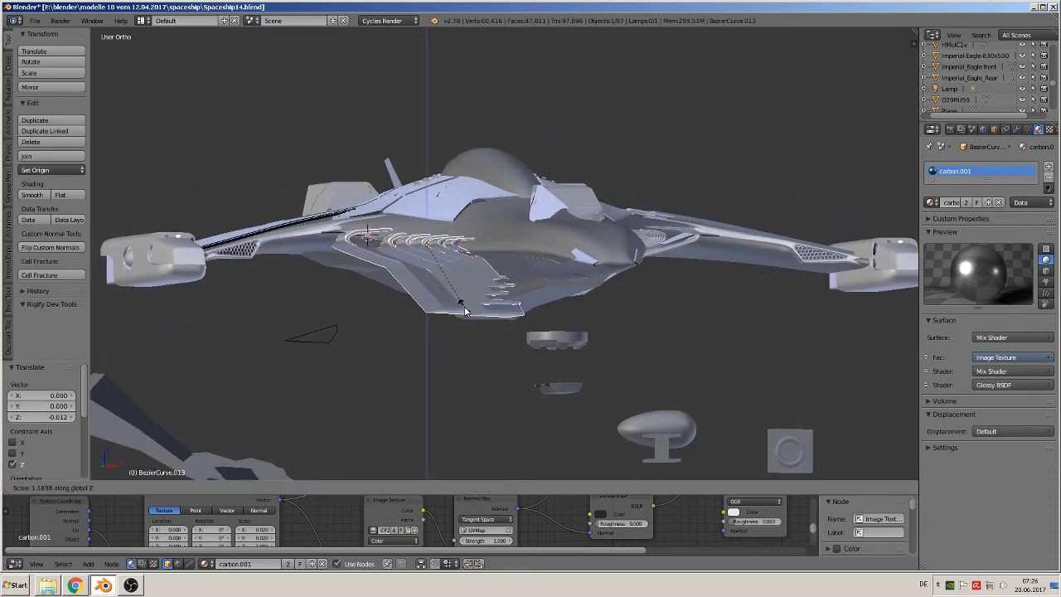
pyautogui.click(465, 312)
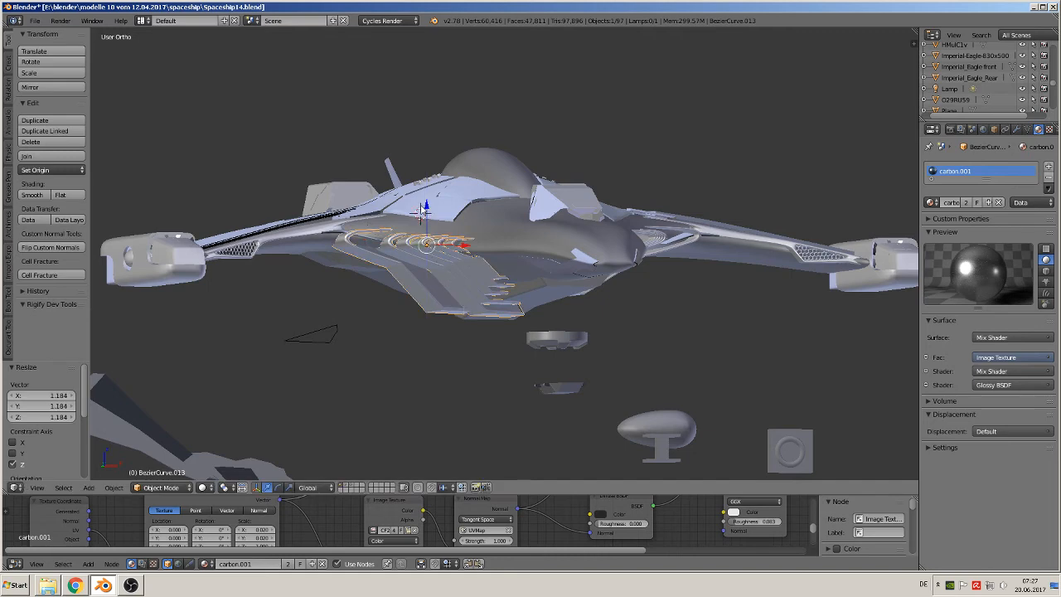
pyautogui.press('g')
pyautogui.press('z')
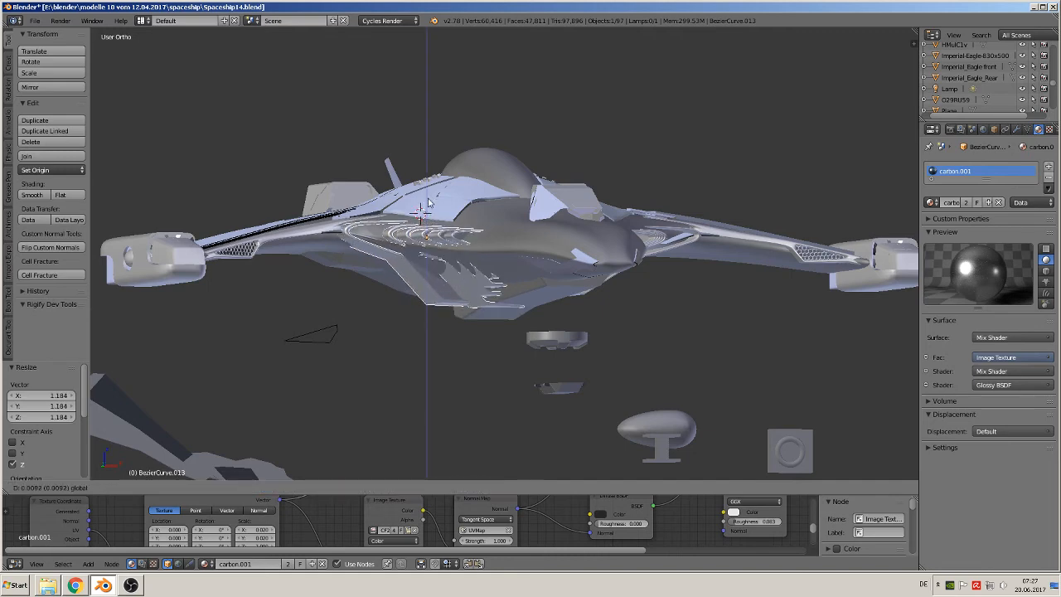
pyautogui.click(429, 201)
pyautogui.moveTo(428, 206); pyautogui.dragTo(535, 235, button='middle')
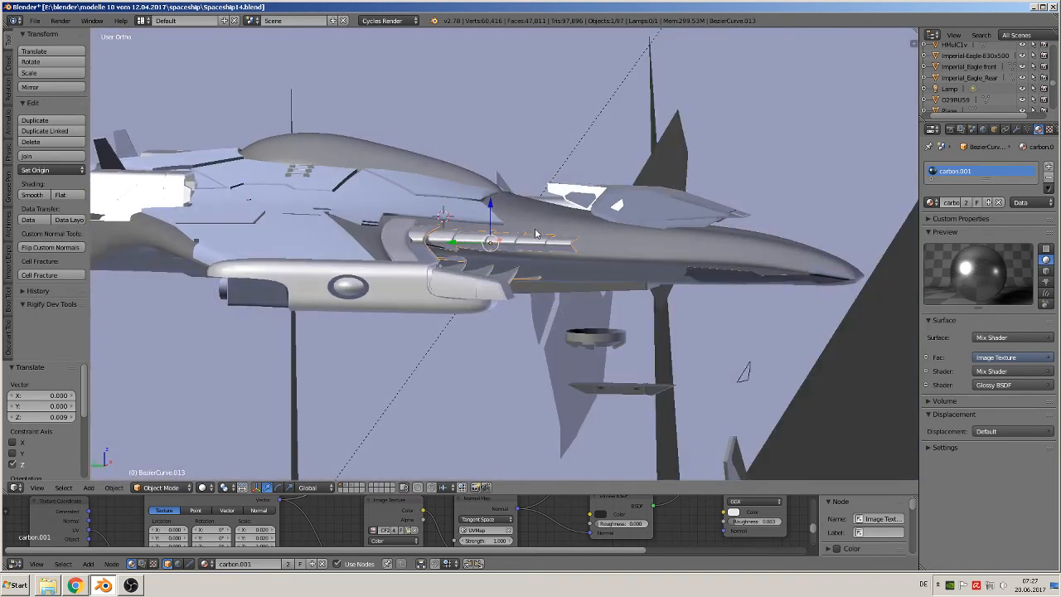
# Step: Rotate the stepped rib panel about 4.4° in the side view and move it -0.017 along Y and -0.006 along Z
pyautogui.press('r')
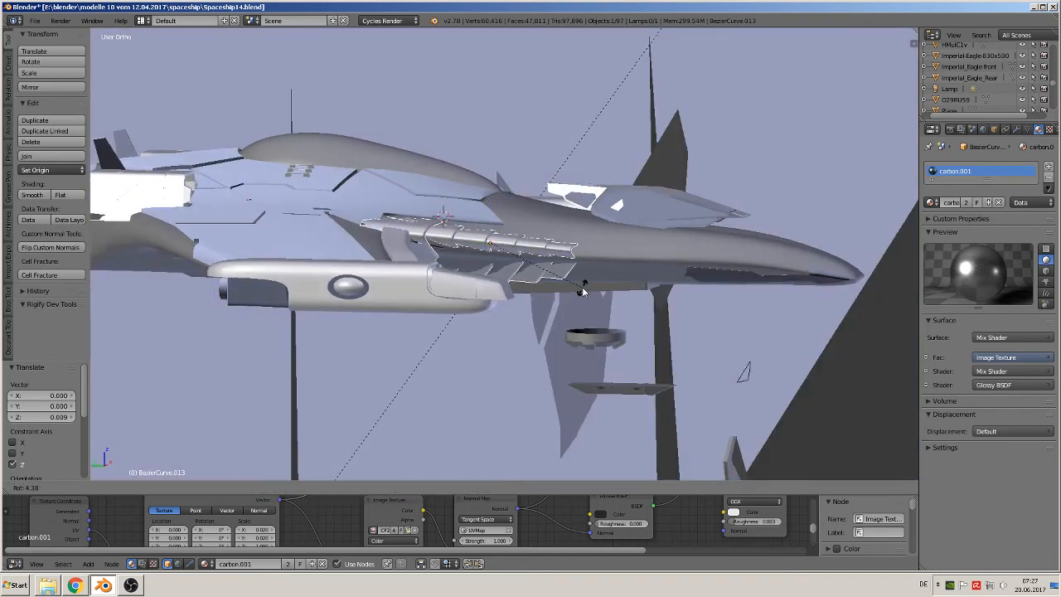
pyautogui.click(583, 289)
pyautogui.moveTo(446, 243); pyautogui.dragTo(461, 244)
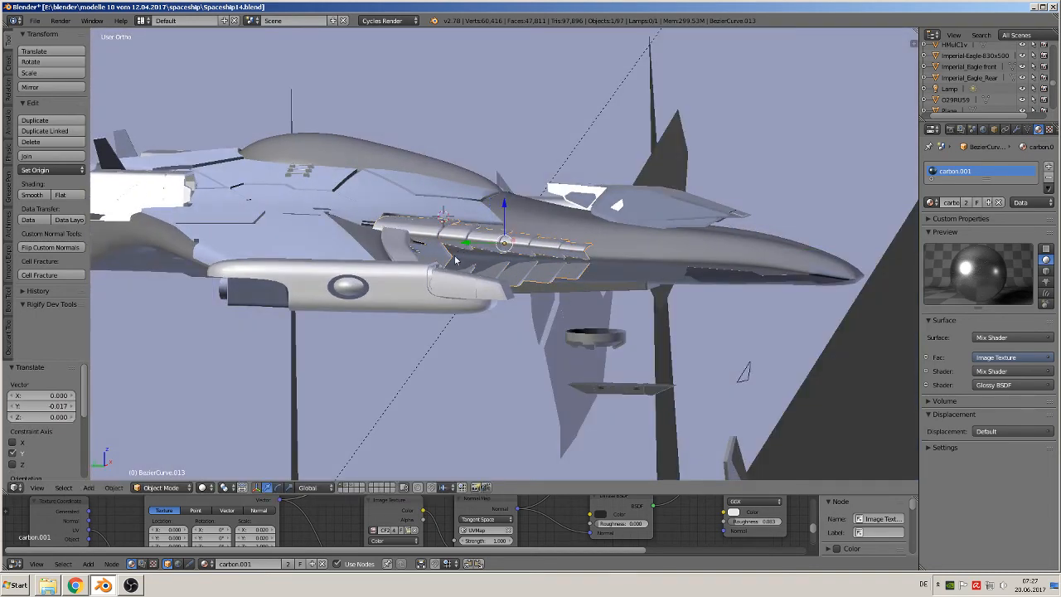
pyautogui.moveTo(461, 244); pyautogui.dragTo(397, 262, button='middle')
pyautogui.moveTo(561, 275); pyautogui.dragTo(455, 214, button='middle')
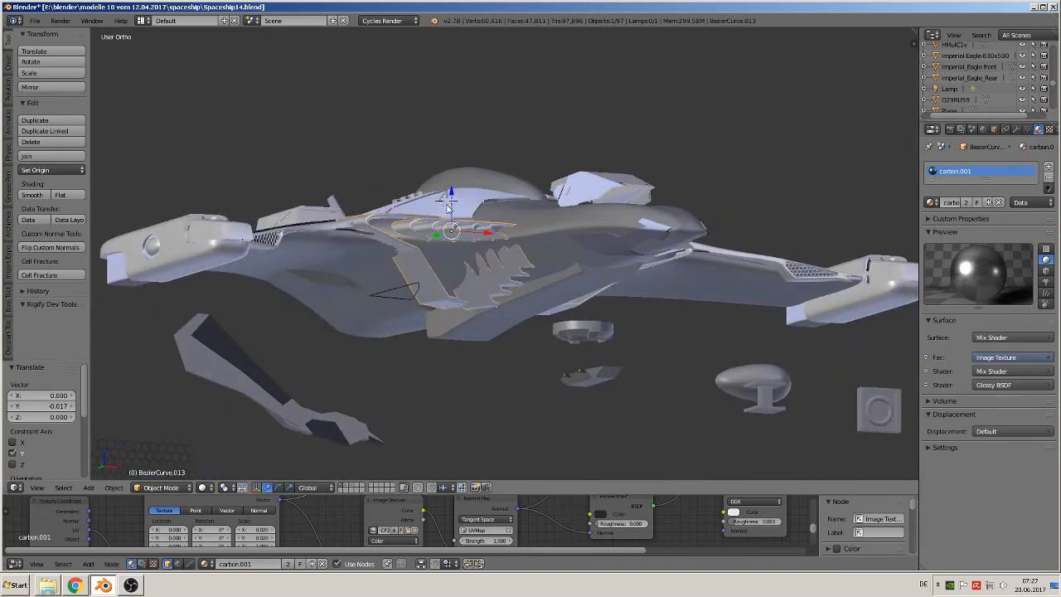
pyautogui.moveTo(451, 195); pyautogui.dragTo(455, 203)
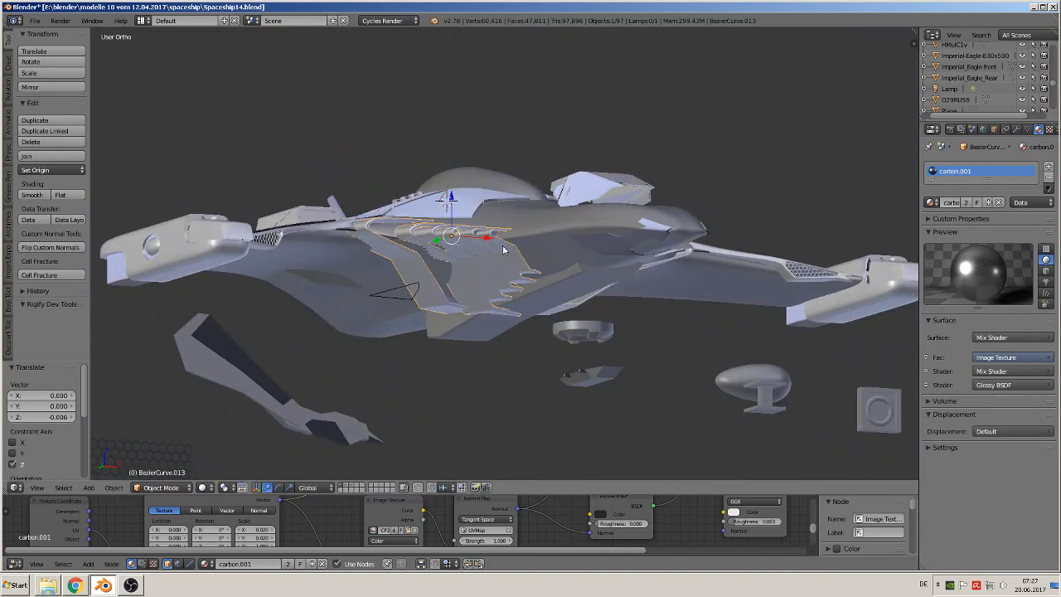
# Step: Move the stepped rib panel -0.026 along Y and adjust its X position against the fuselage, last by -0.008
pyautogui.moveTo(454, 203); pyautogui.dragTo(535, 286, button='middle')
pyautogui.moveTo(463, 264); pyautogui.dragTo(480, 263)
pyautogui.moveTo(480, 264); pyautogui.dragTo(440, 219, button='middle')
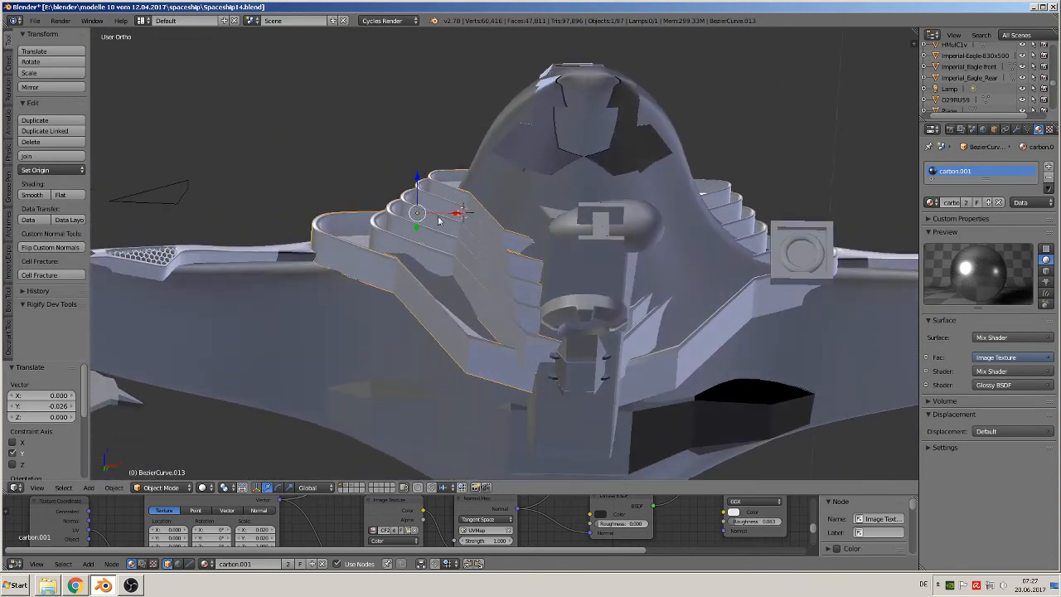
pyautogui.moveTo(453, 218); pyautogui.dragTo(467, 215)
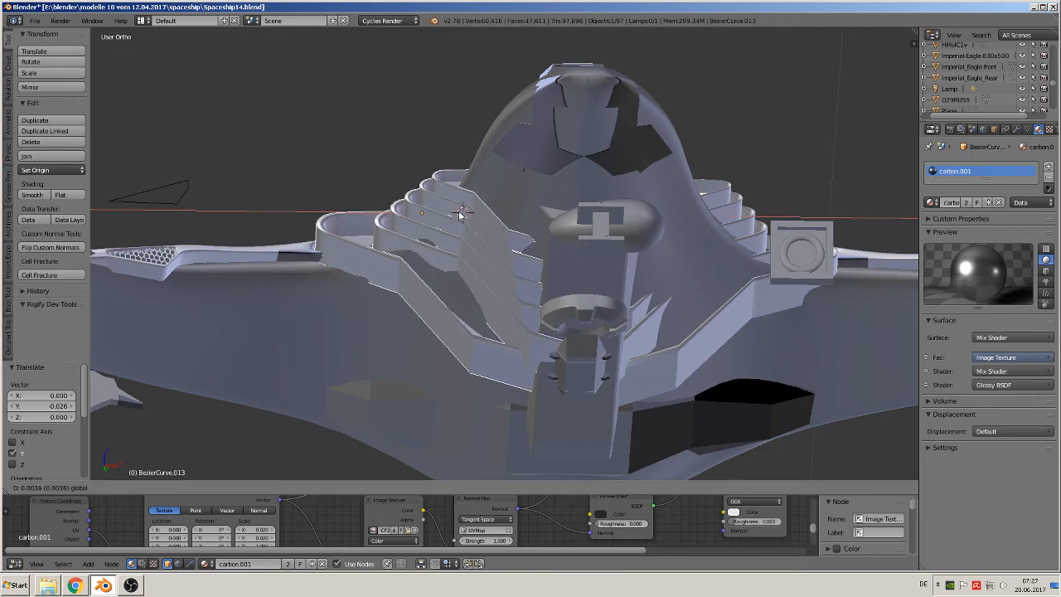
pyautogui.moveTo(461, 213); pyautogui.dragTo(460, 213)
pyautogui.moveTo(503, 279); pyautogui.dragTo(482, 348, button='middle')
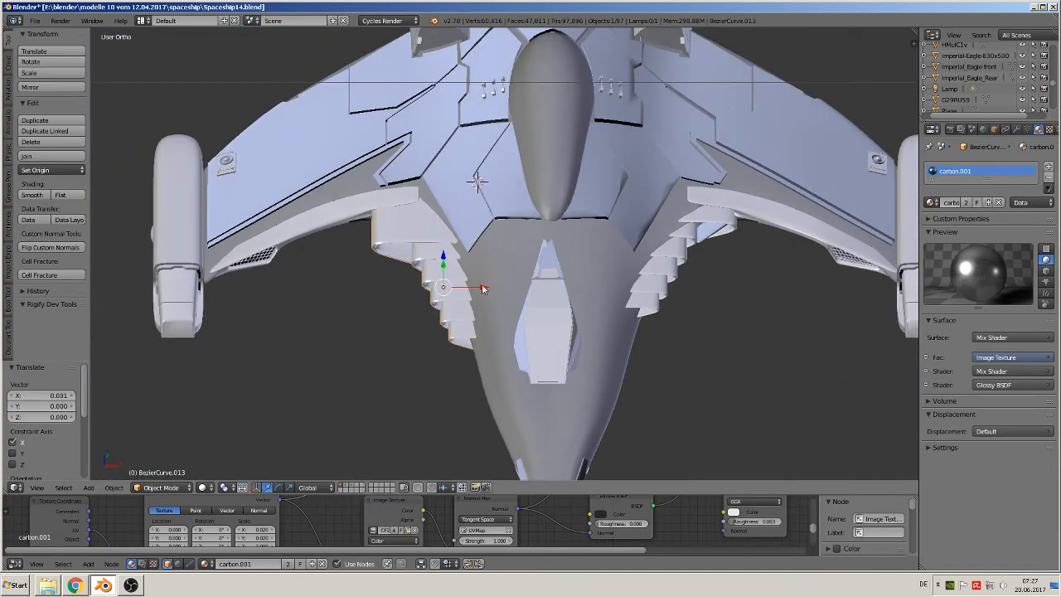
pyautogui.moveTo(486, 286); pyautogui.dragTo(482, 285)
pyautogui.moveTo(482, 286); pyautogui.dragTo(485, 246, button='middle')
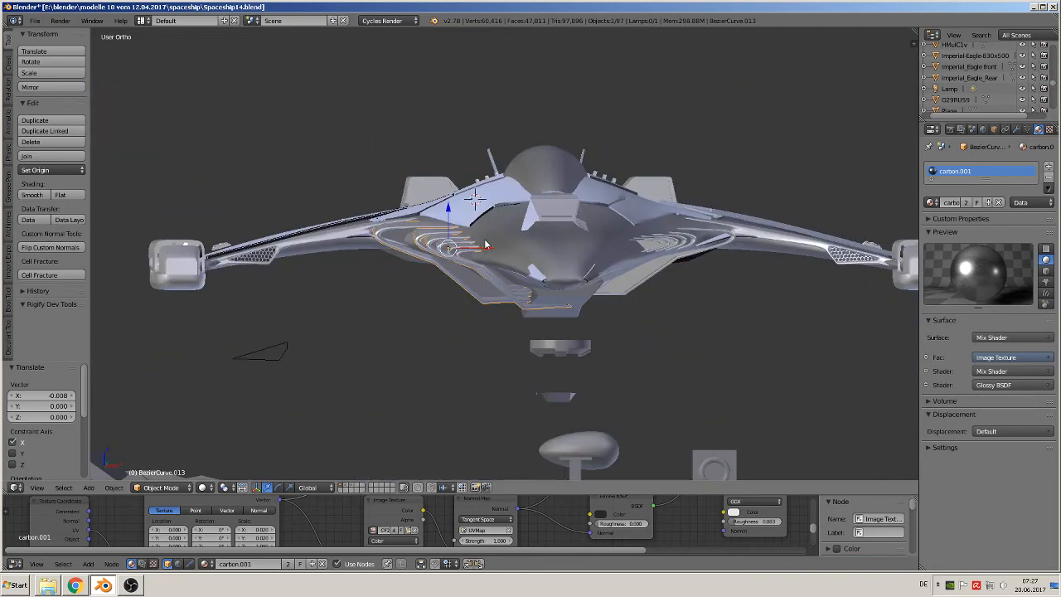
# Step: Select the old stepped rib panel on the opposite side of the fuselage and delete it
pyautogui.rightClick(710, 242)
pyautogui.rightClick(687, 241)
pyautogui.moveTo(687, 240); pyautogui.dragTo(674, 319, button='middle')
pyautogui.press('x')
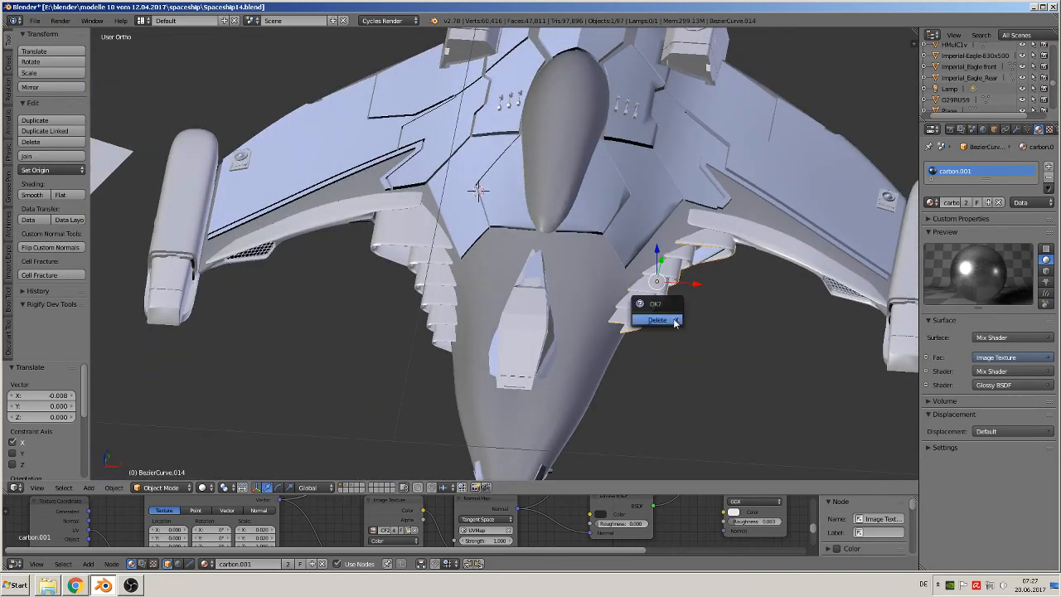
pyautogui.click(673, 320)
# Step: Make a linked duplicate of the refitted rib panel and move it 0.276 along X to the fuselage's other side
pyautogui.rightClick(413, 238)
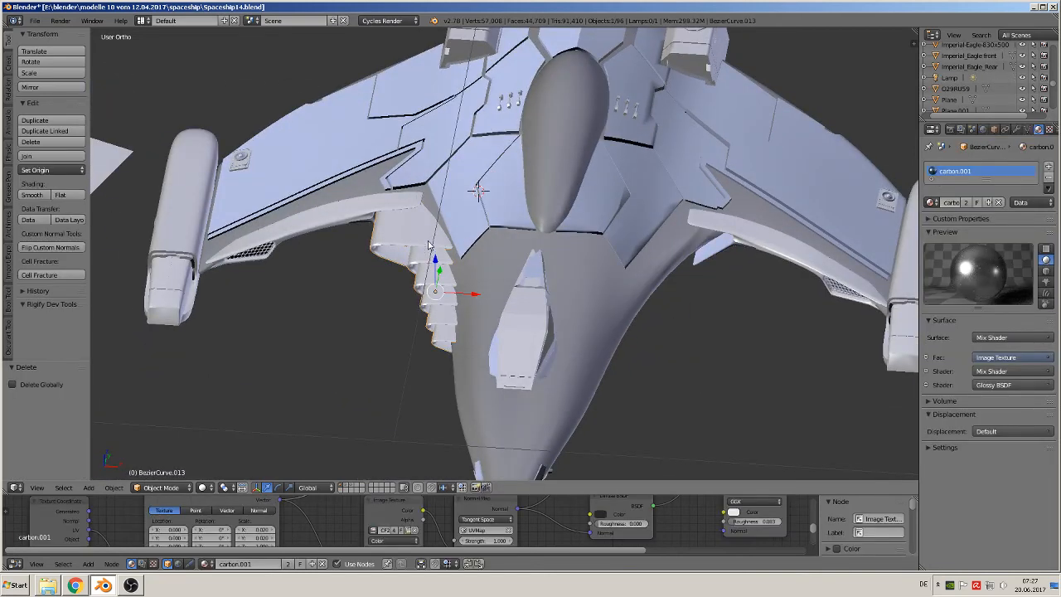
pyautogui.hotkey('alt', 'd')
pyautogui.rightClick(468, 306)
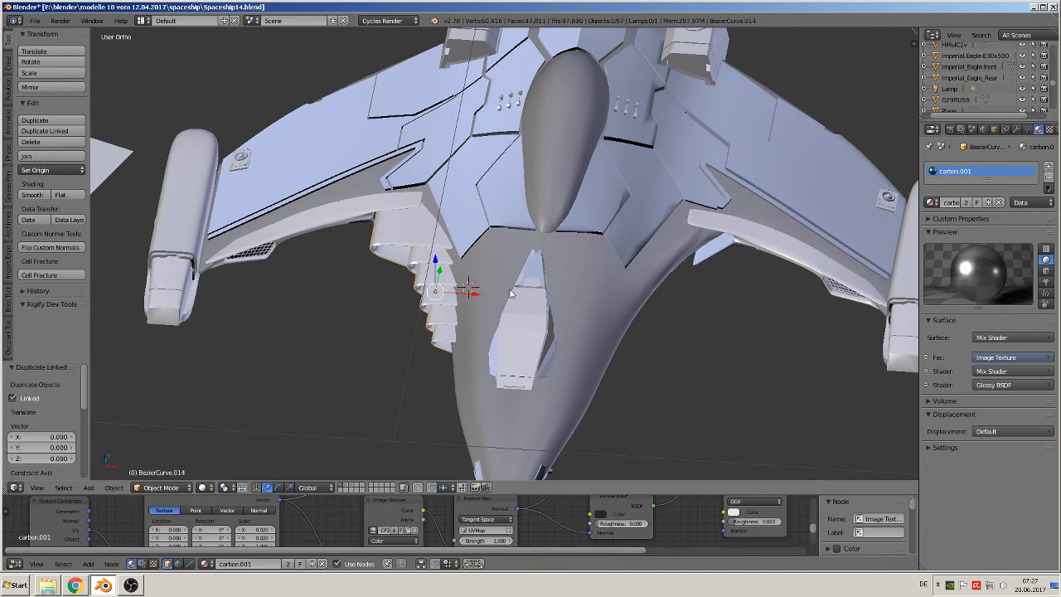
pyautogui.press('g')
pyautogui.press('x')
pyautogui.click(703, 315)
pyautogui.moveTo(703, 315); pyautogui.dragTo(701, 322, button='middle')
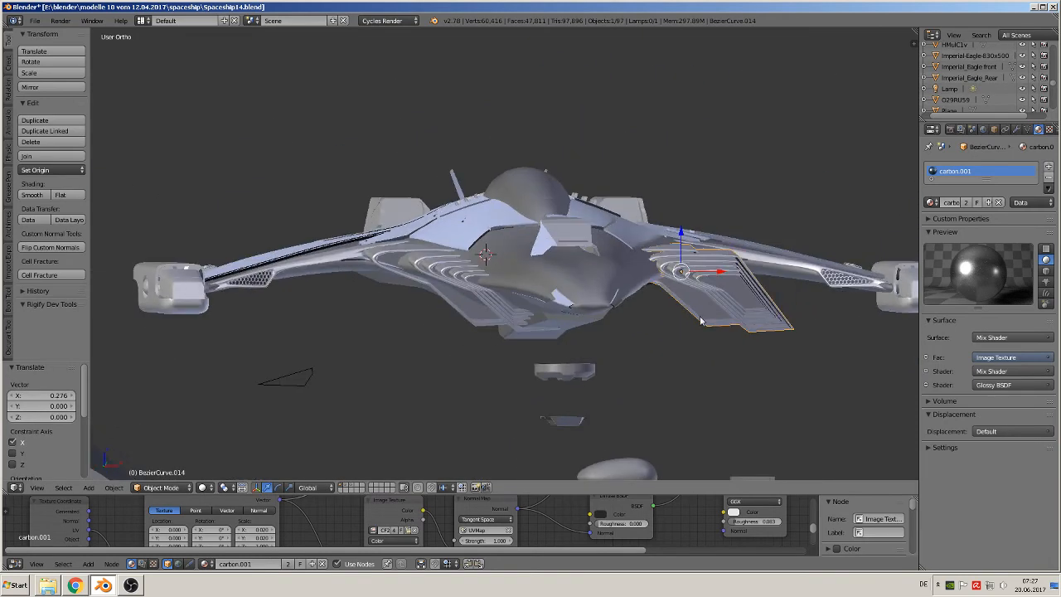
# Step: Mirror the duplicated rib panel along the global X axis, slide it along X against the fuselage, and deselect everything
pyautogui.click(114, 487)
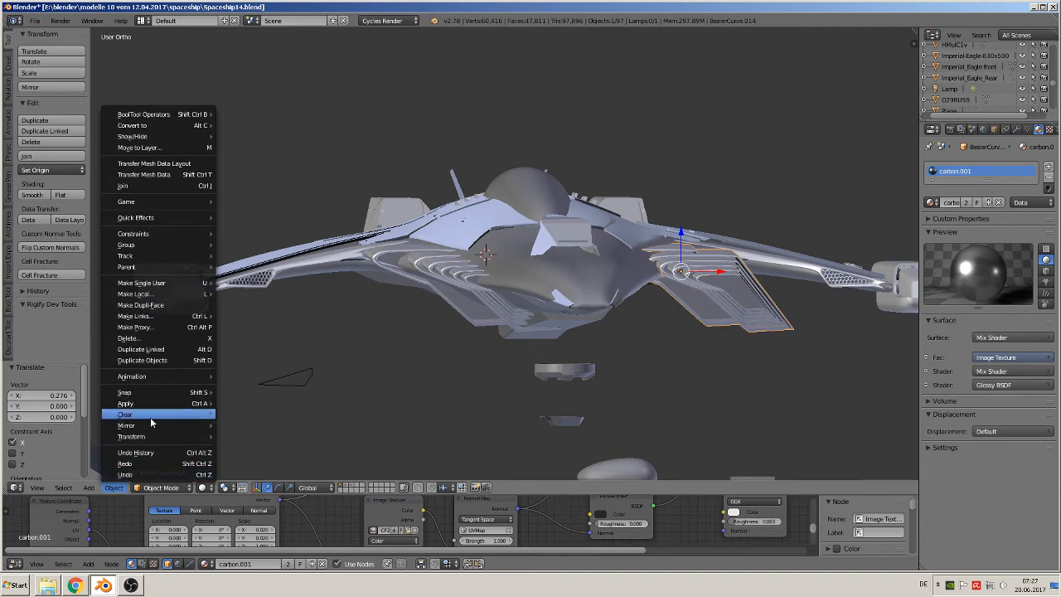
pyautogui.moveTo(166, 417)
pyautogui.click(236, 427)
pyautogui.moveTo(236, 422); pyautogui.dragTo(243, 422, button='middle')
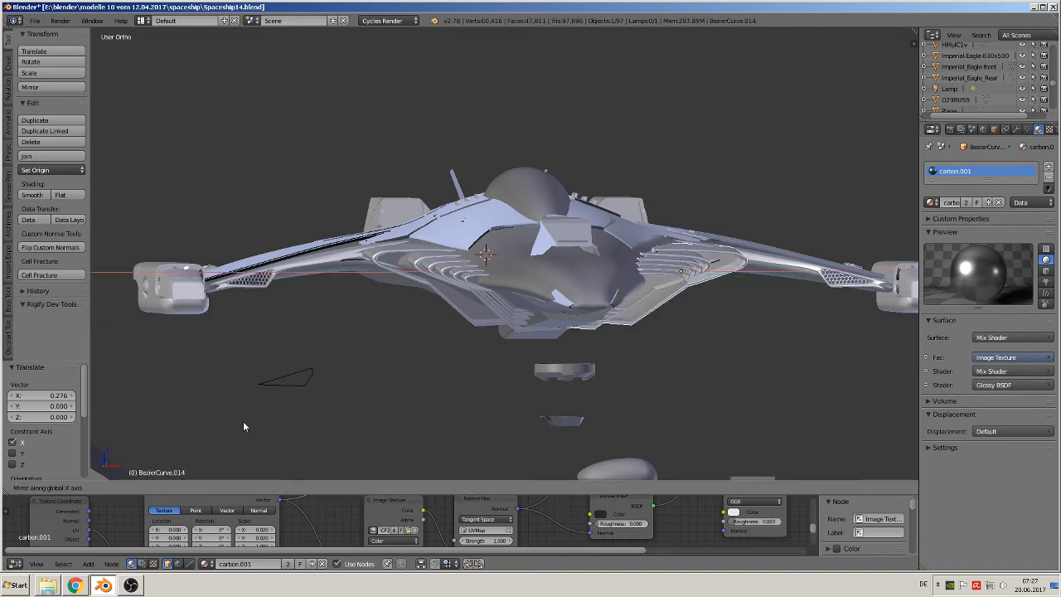
pyautogui.click(244, 422)
pyautogui.moveTo(322, 387); pyautogui.dragTo(335, 444, button='middle')
pyautogui.press('g')
pyautogui.press('x')
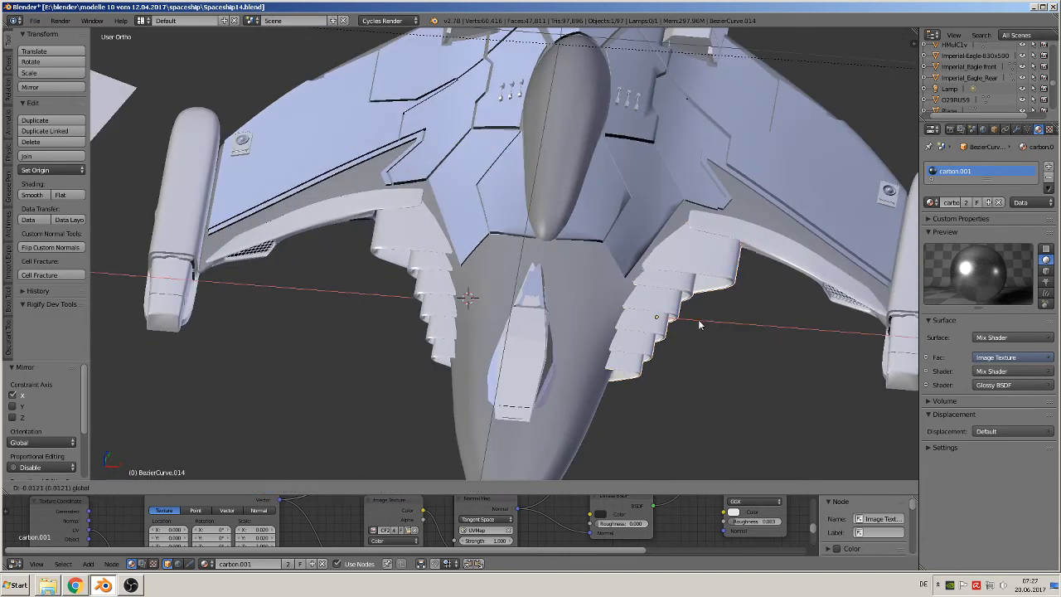
pyautogui.click(663, 348)
pyautogui.moveTo(663, 349); pyautogui.dragTo(672, 224, button='middle')
pyautogui.press('a')
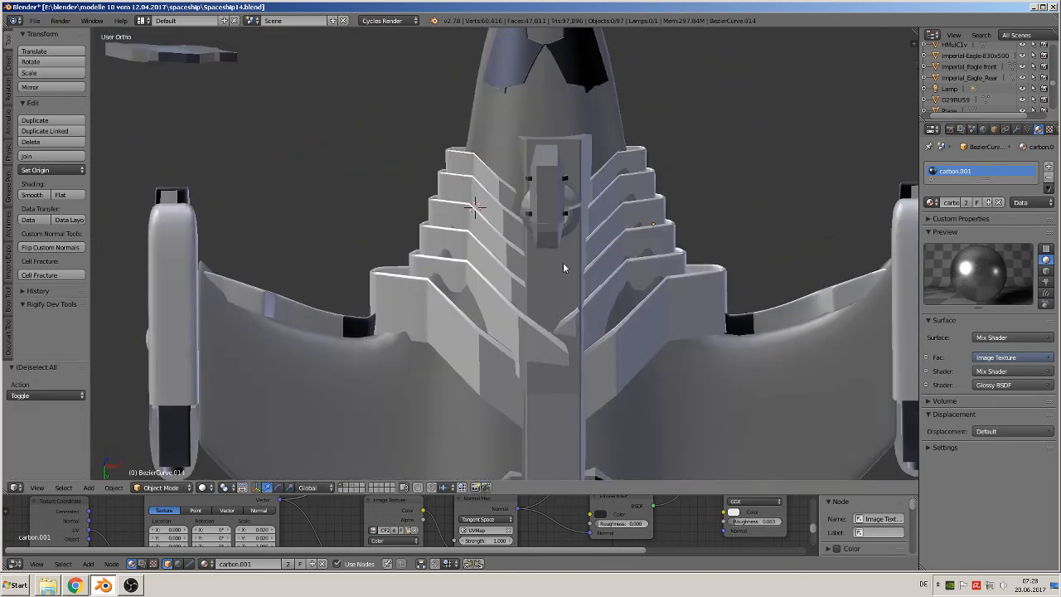
# Step: Select the faceted underside section between the rib panels and raise it 0.007 along Z
pyautogui.moveTo(564, 268); pyautogui.dragTo(622, 312, button='middle')
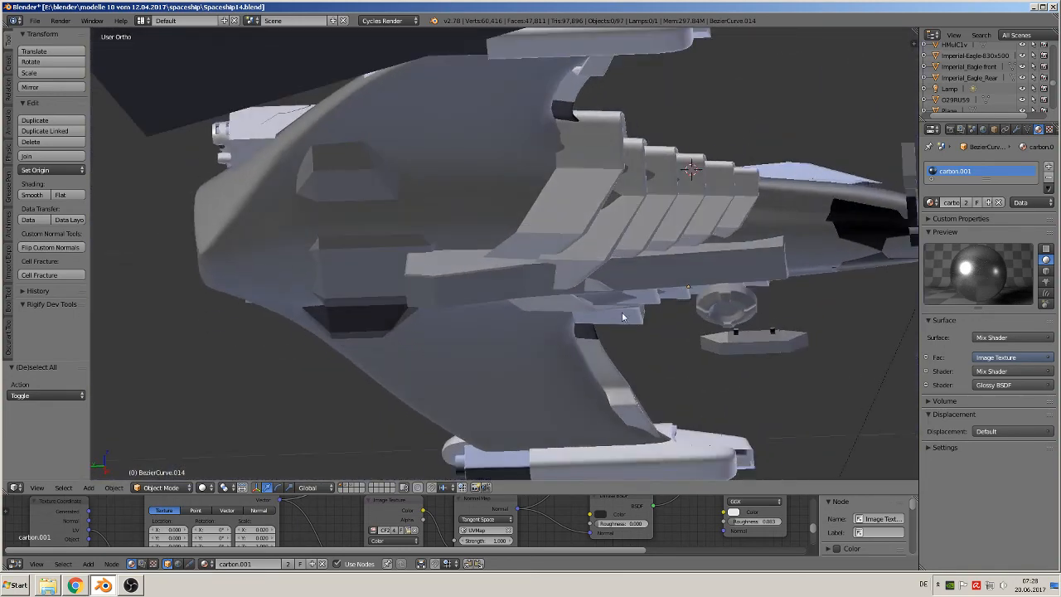
pyautogui.rightClick(462, 274)
pyautogui.moveTo(543, 296); pyautogui.dragTo(611, 327, button='middle')
pyautogui.press('g')
pyautogui.press('z')
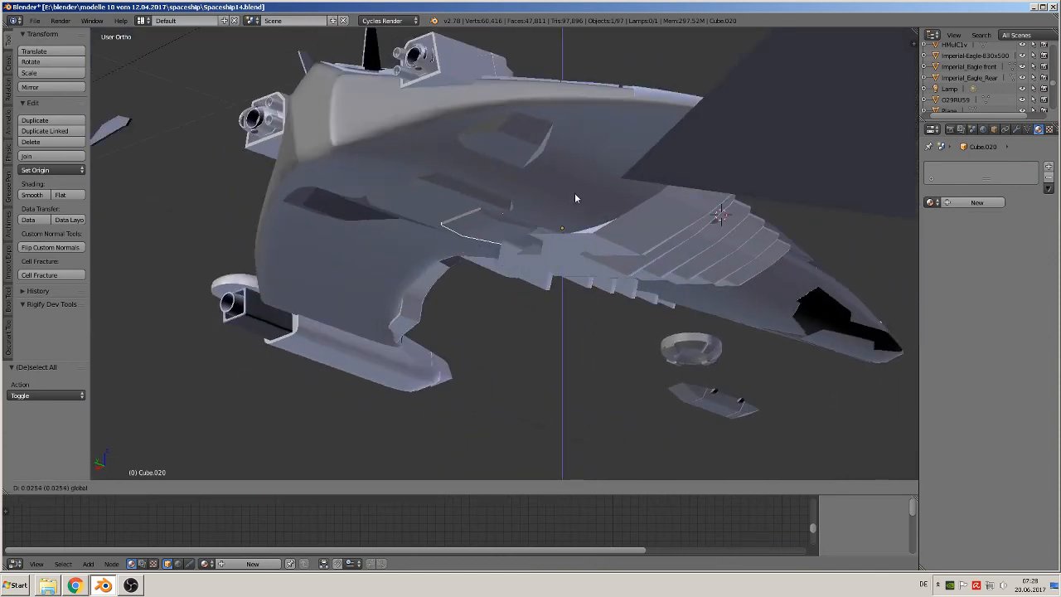
pyautogui.click(574, 207)
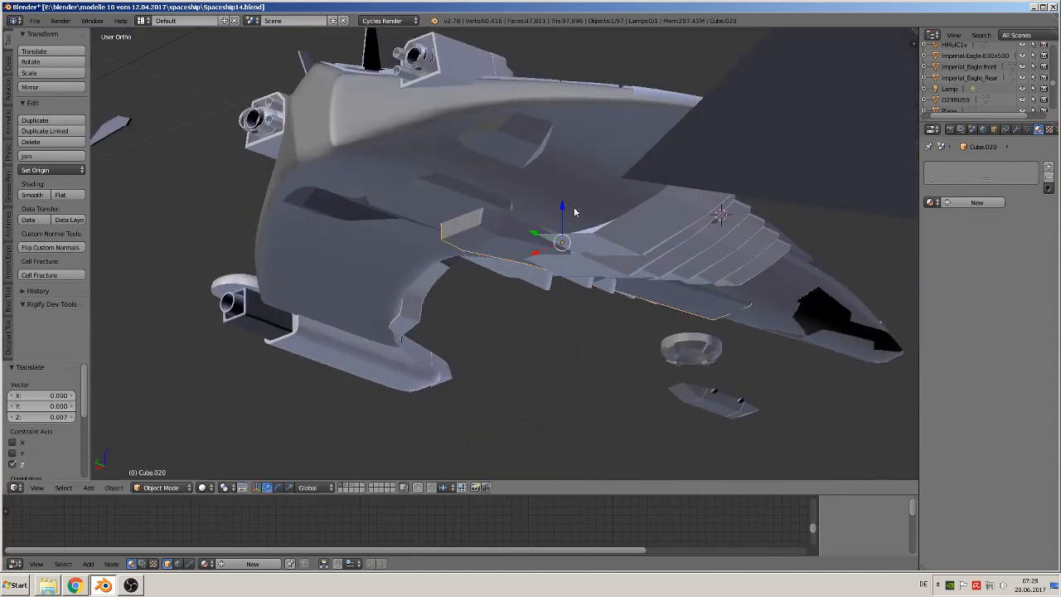
pyautogui.moveTo(573, 206); pyautogui.dragTo(573, 177, button='middle')
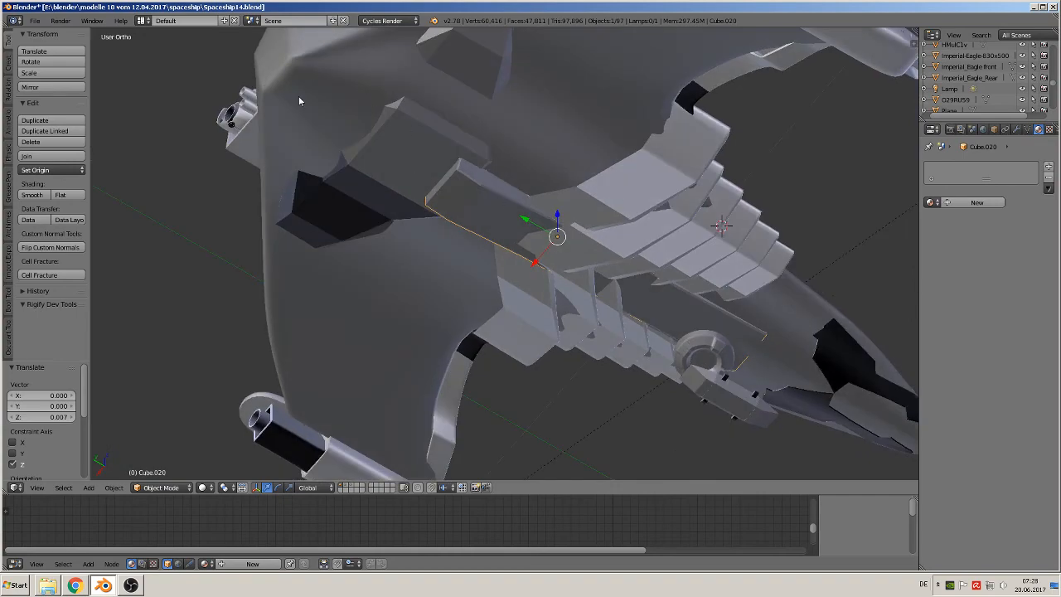
# Step: Show the spaceship in front view with its material colours displayed in the viewport
pyautogui.moveTo(337, 123); pyautogui.dragTo(199, 276, button='middle')
pyautogui.scroll(-6, 199, 276)
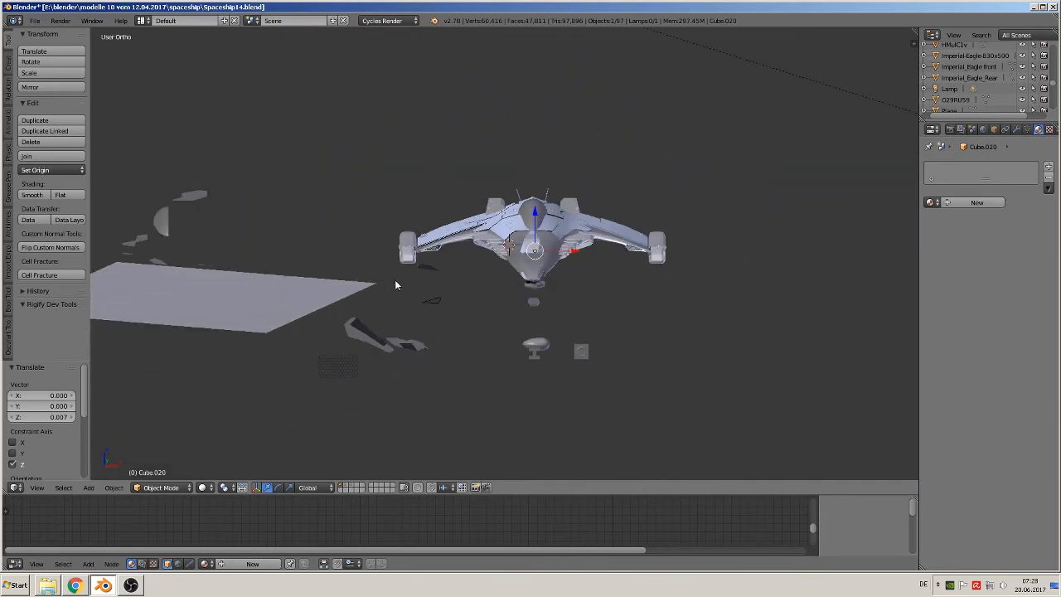
pyautogui.press('KP_1')
pyautogui.scroll(4, 586, 319)
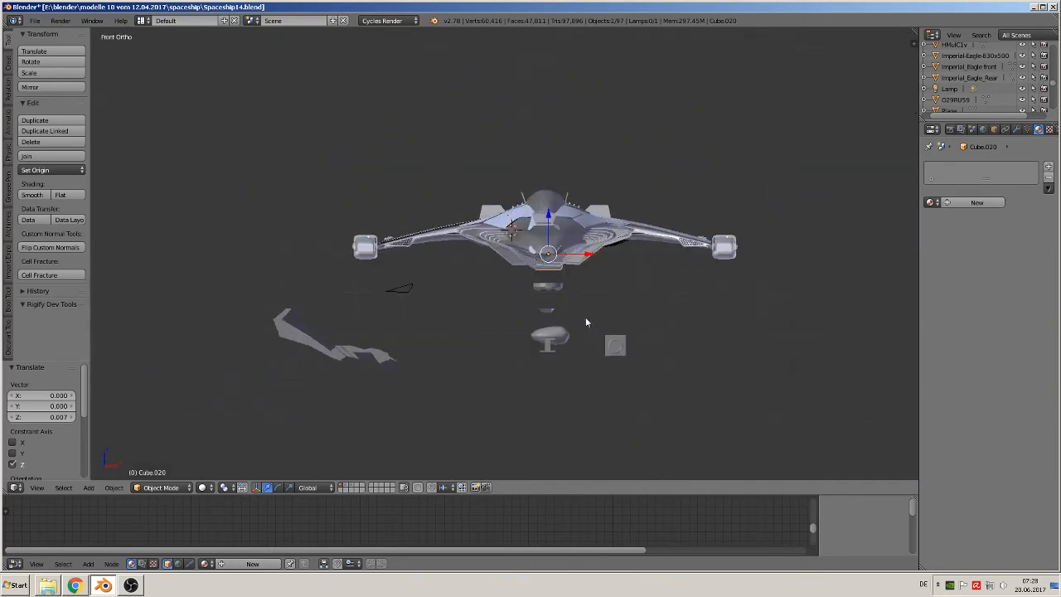
pyautogui.click(205, 485)
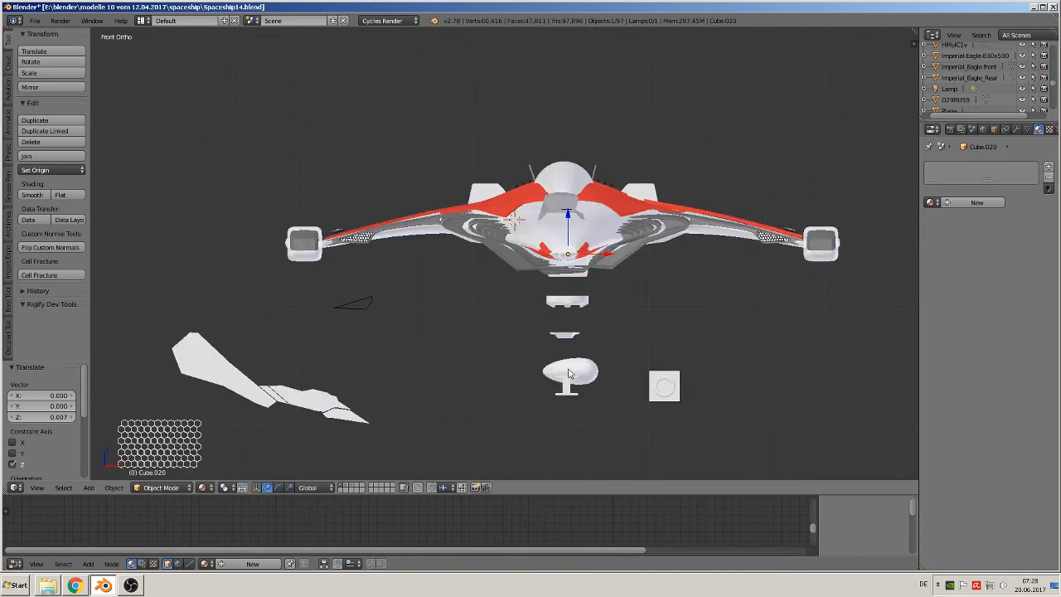
pyautogui.keyDown('shift'); pyautogui.moveTo(579, 344); pyautogui.dragTo(493, 350, button='middle'); pyautogui.keyUp('shift')
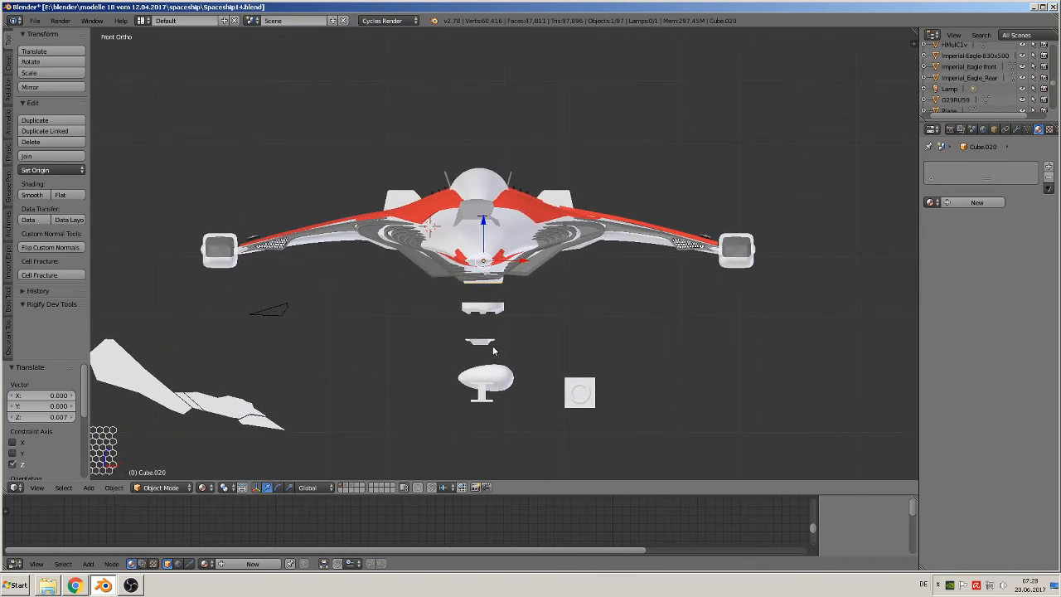
pyautogui.scroll(2, 427, 289)
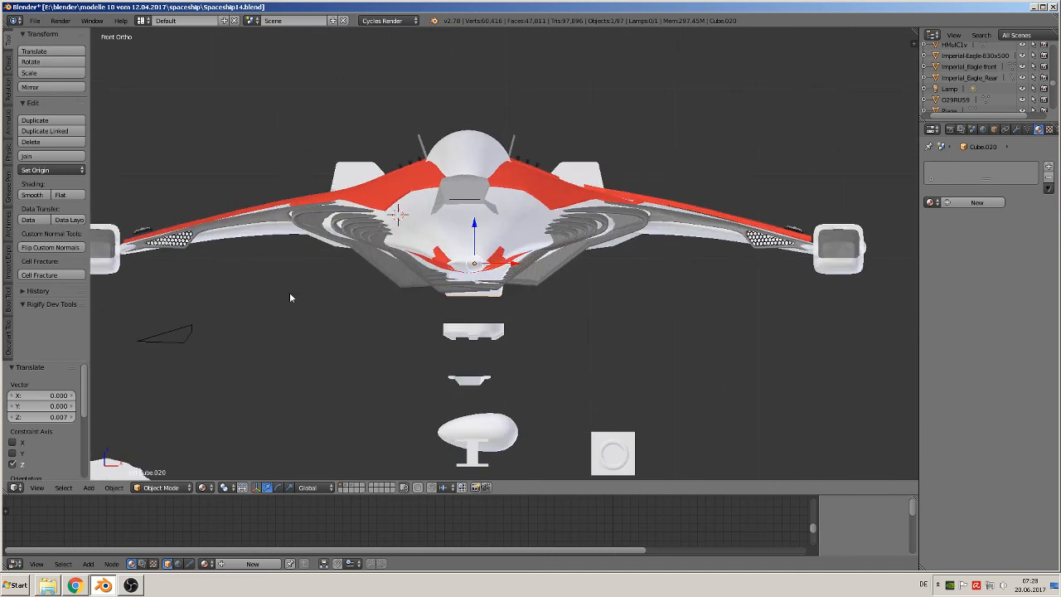
# Step: Duplicate the hexagon grid beside the ship and move the copy 0.588 along X and 0.412 along Z onto the hull
pyautogui.scroll(-4, 248, 332)
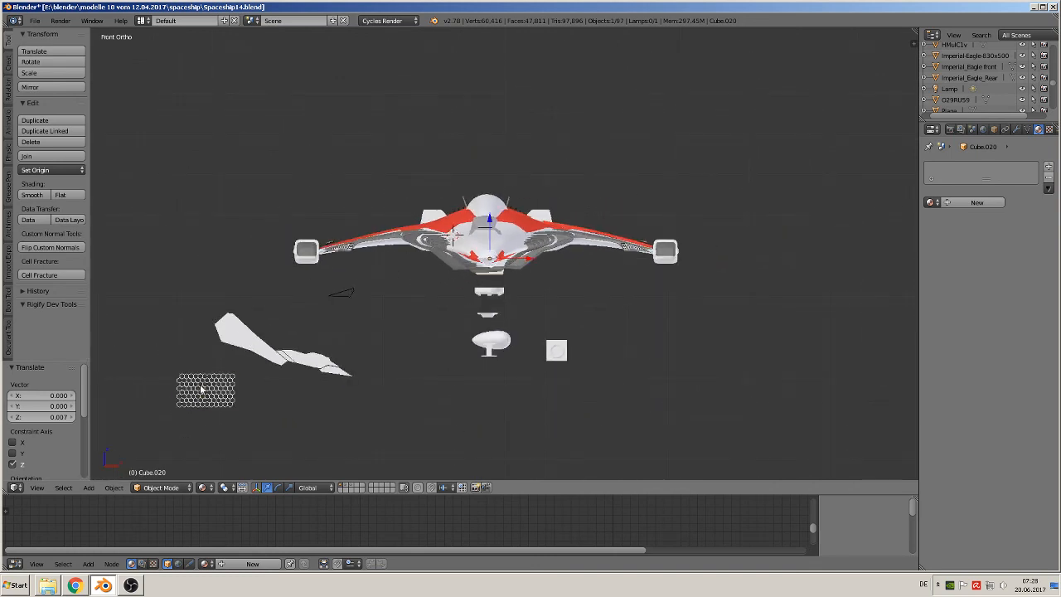
pyautogui.rightClick(201, 388)
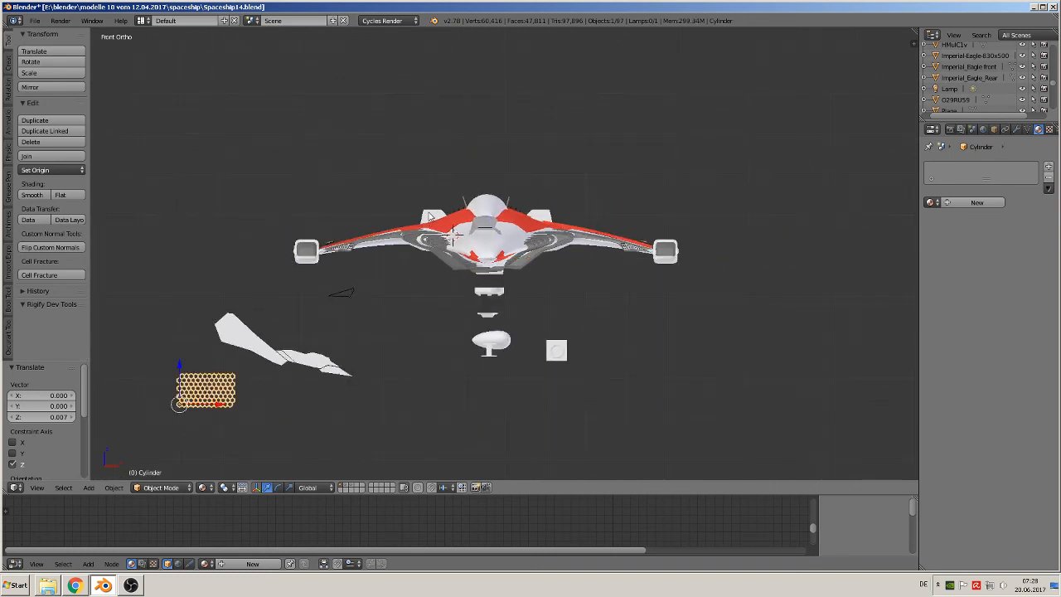
pyautogui.keyDown('shift'); pyautogui.moveTo(273, 374); pyautogui.dragTo(415, 374, button='middle'); pyautogui.keyUp('shift')
pyautogui.scroll(2, 393, 388)
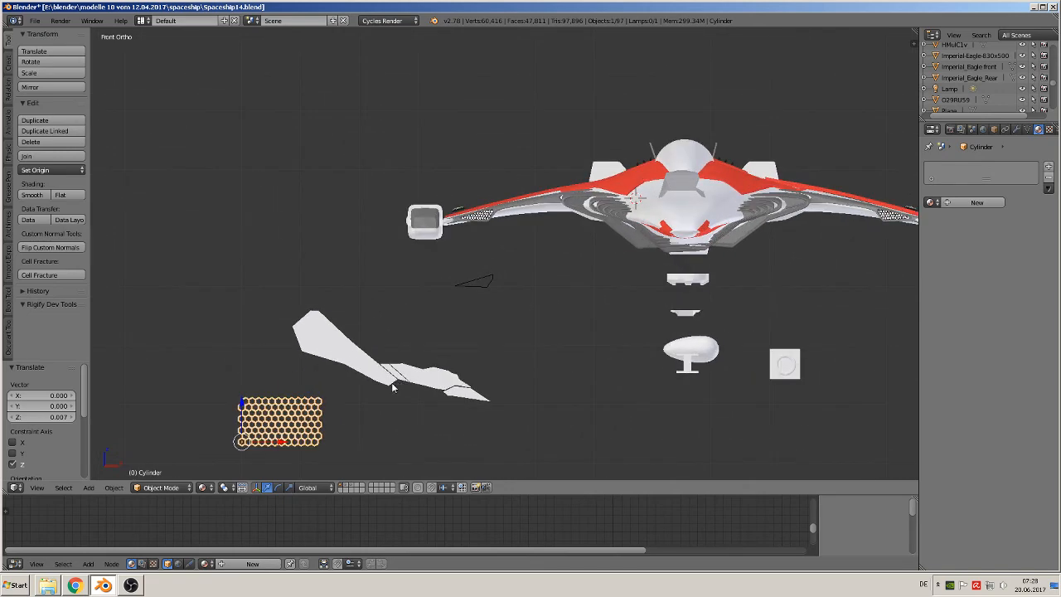
pyautogui.hotkey('shift', 'd')
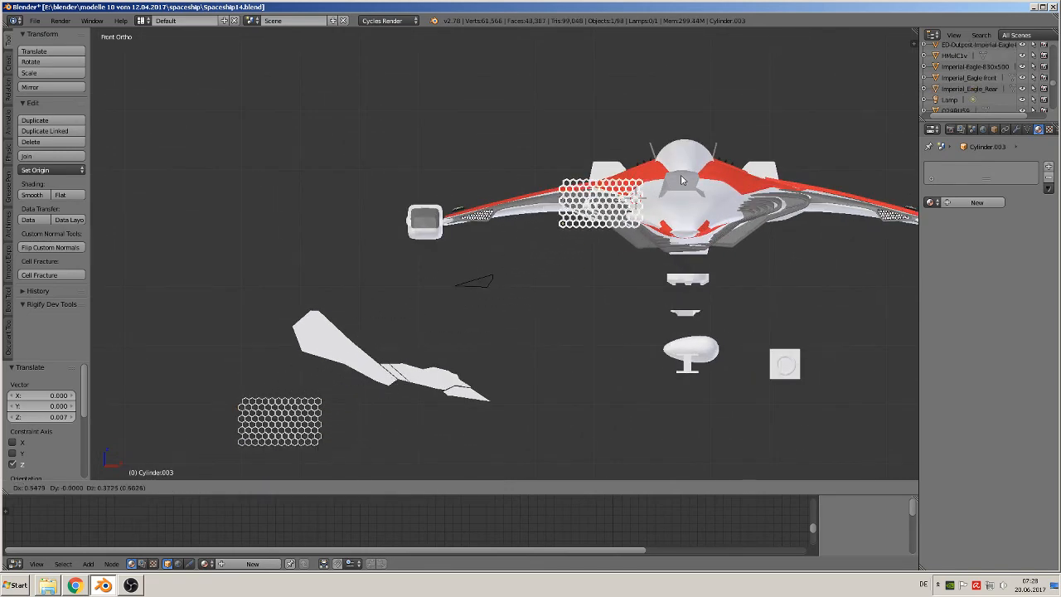
pyautogui.click(694, 165)
# Step: Scale the hexagon grid copy to 0.472 and move it 0.005 along X and 0.031 along Z over the white block behind the wing
pyautogui.keyDown('shift'); pyautogui.moveTo(689, 186); pyautogui.dragTo(565, 303, button='middle'); pyautogui.keyUp('shift')
pyautogui.scroll(7, 564, 304)
pyautogui.press('s')
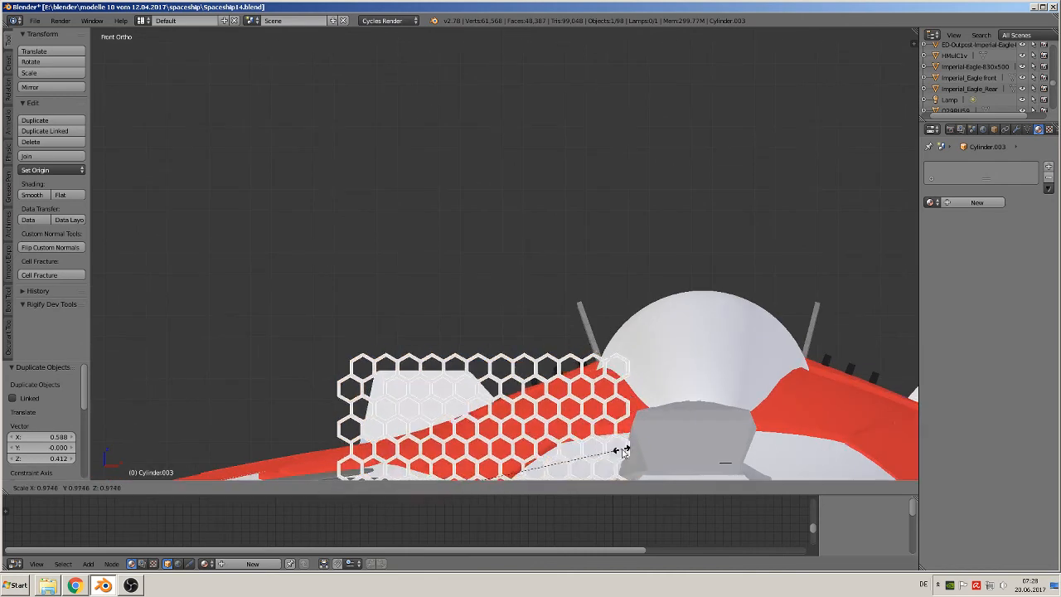
pyautogui.click(494, 471)
pyautogui.moveTo(493, 471); pyautogui.dragTo(545, 296, button='middle')
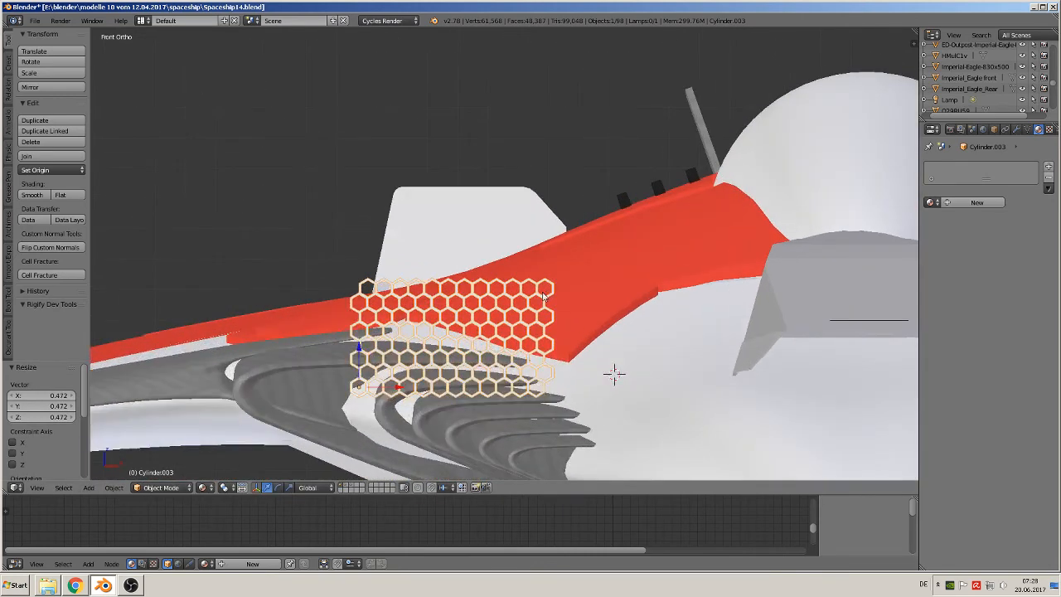
pyautogui.press('g')
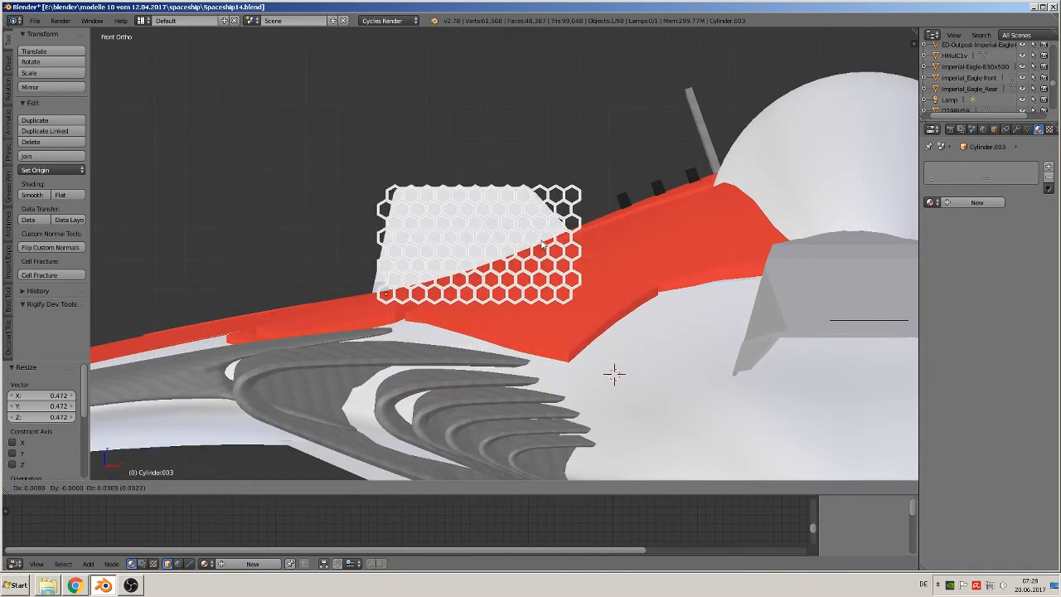
pyautogui.click(530, 243)
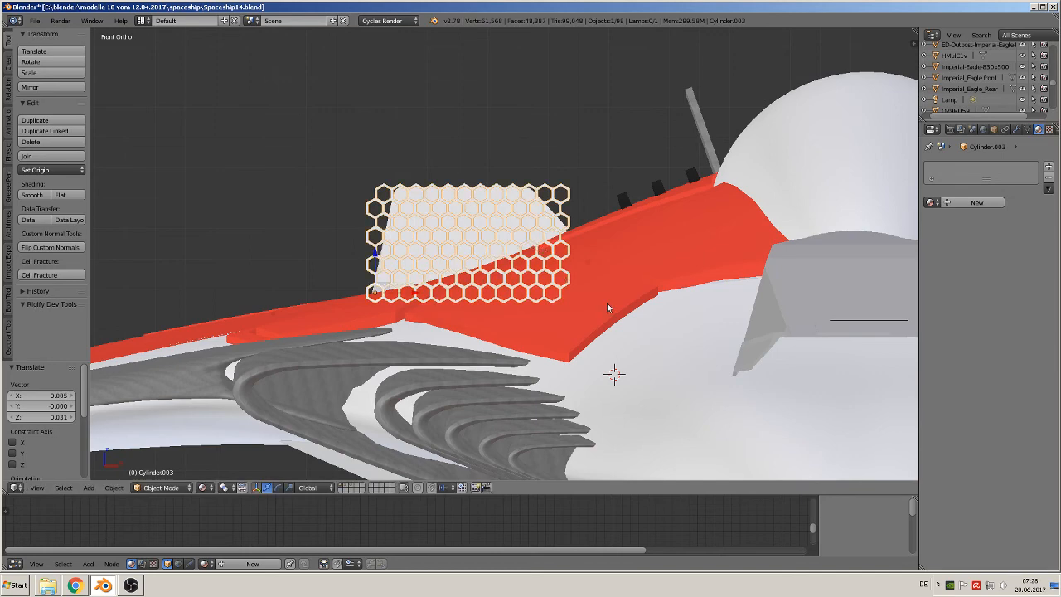
# Step: Scale the hexagon grid to 0.905 and move it 0.002 along X and 0.002 along Z over the white block
pyautogui.press('s')
pyautogui.click(586, 301)
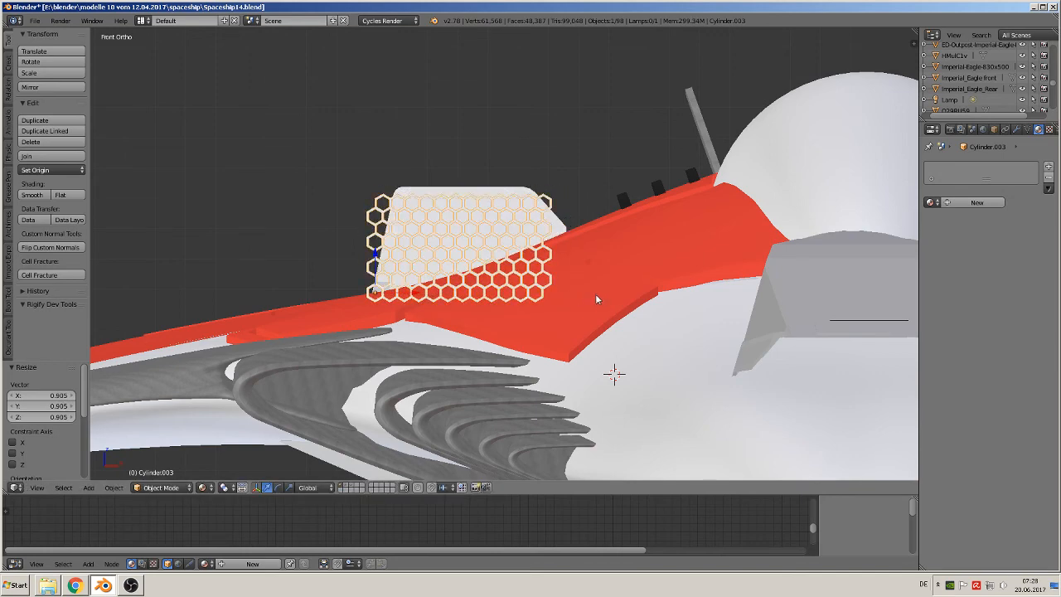
pyautogui.press('g')
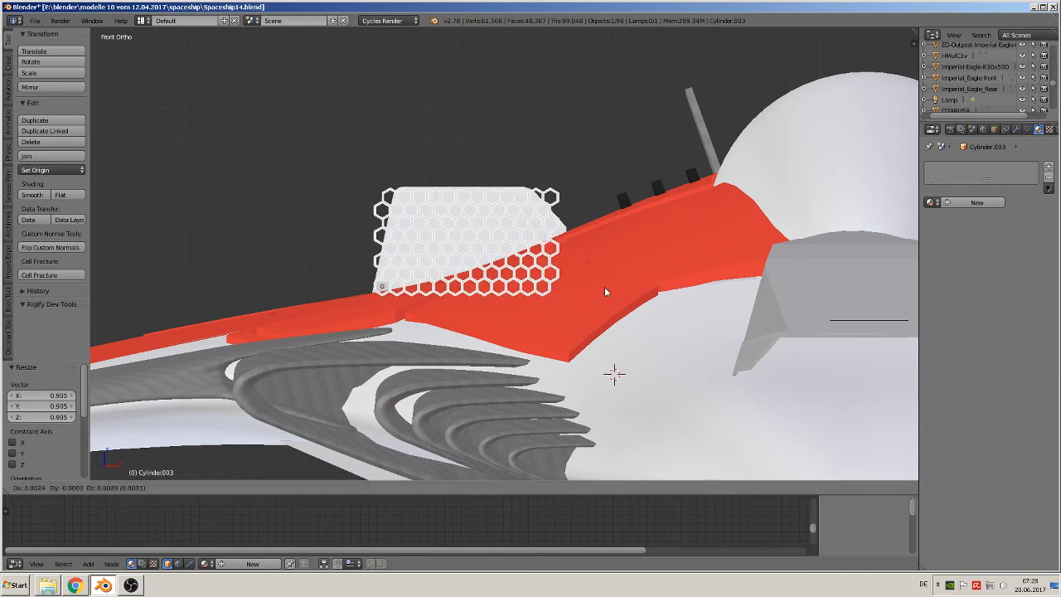
pyautogui.click(604, 287)
# Step: Apply all three Array modifiers on the hexagon grid to turn it into real mesh geometry
pyautogui.moveTo(606, 291); pyautogui.dragTo(839, 278, button='middle')
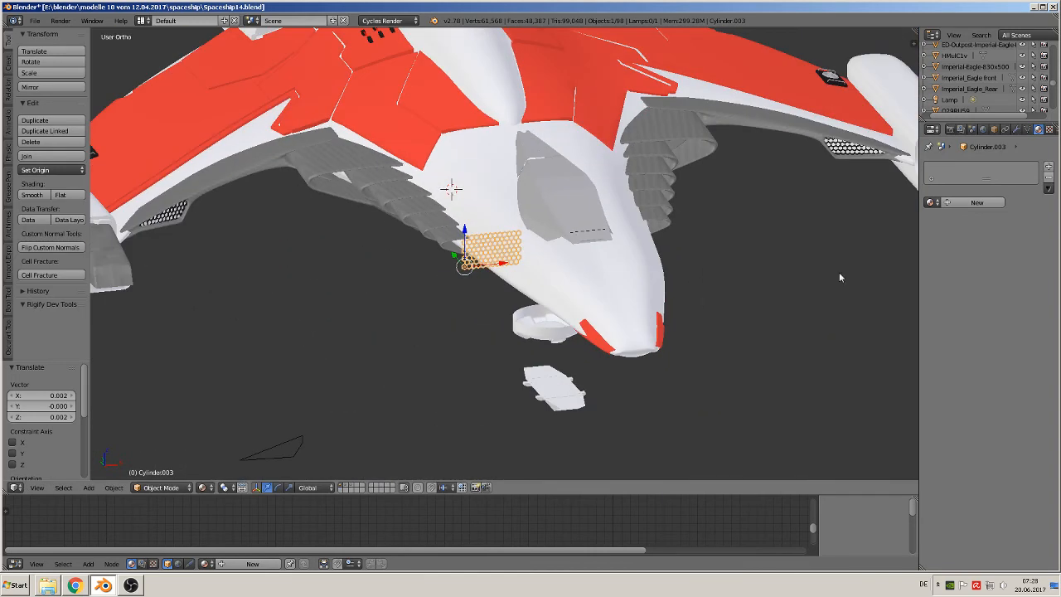
pyautogui.click(1017, 130)
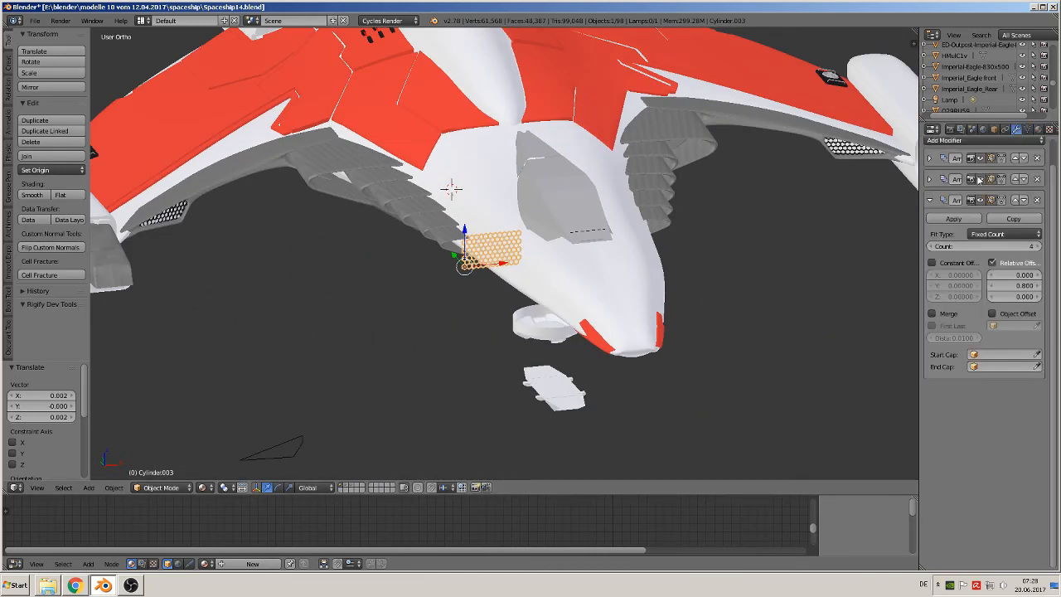
pyautogui.click(930, 159)
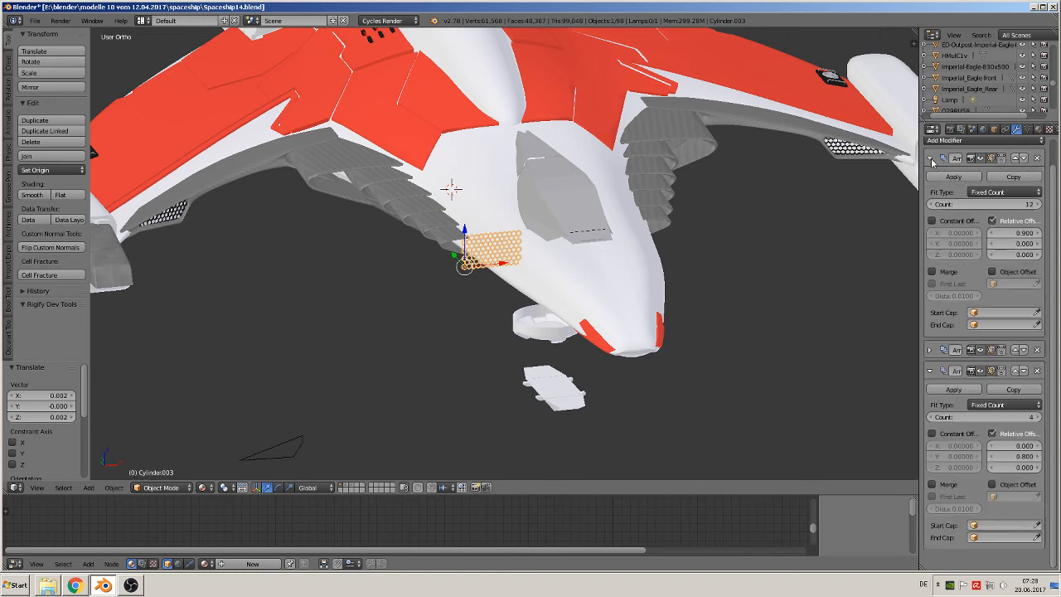
pyautogui.click(953, 176)
pyautogui.click(930, 159)
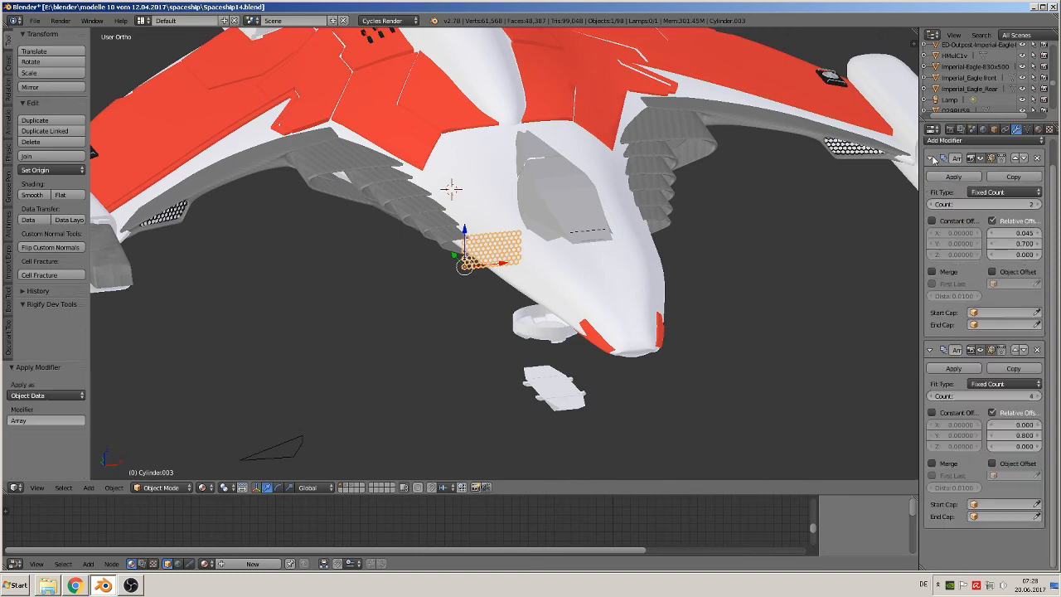
pyautogui.click(950, 178)
pyautogui.click(952, 177)
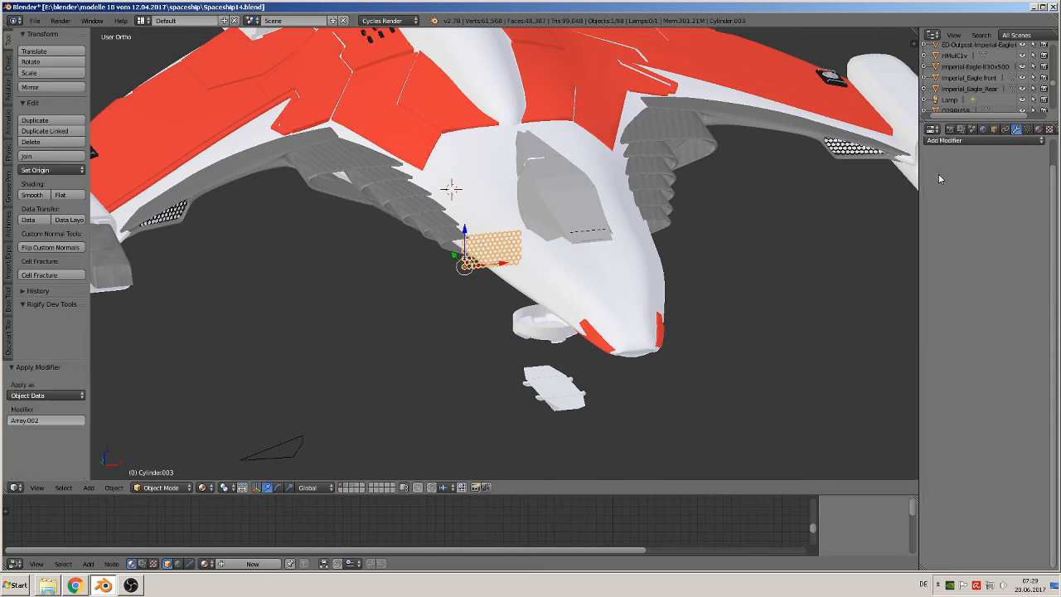
# Step: Apply the hexagon grid's rotation and scale, and set its origin to the median center of its geometry
pyautogui.moveTo(580, 249); pyautogui.dragTo(630, 250, button='middle')
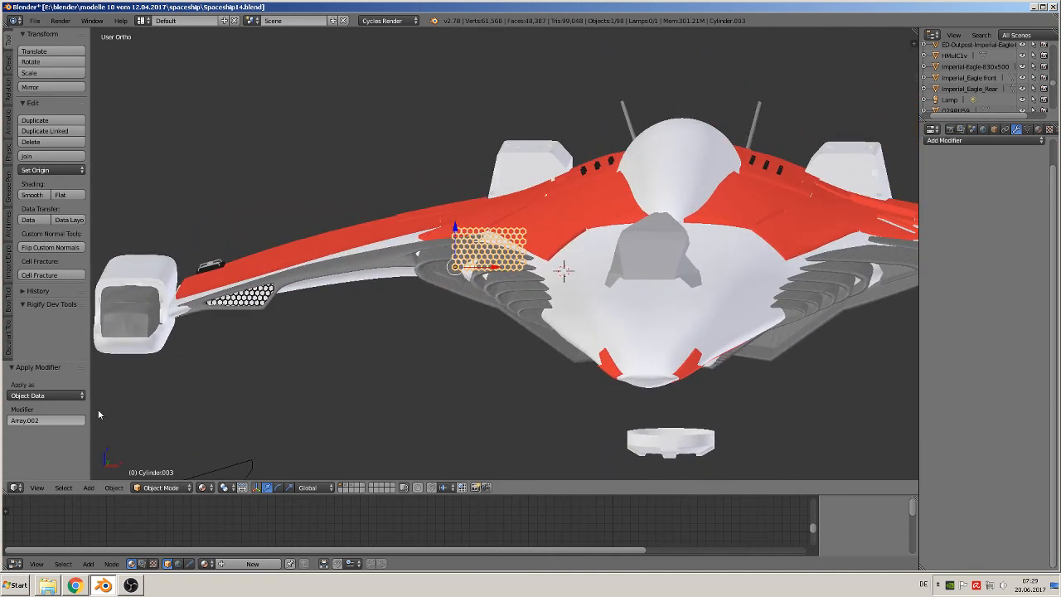
pyautogui.click(116, 488)
pyautogui.moveTo(150, 403)
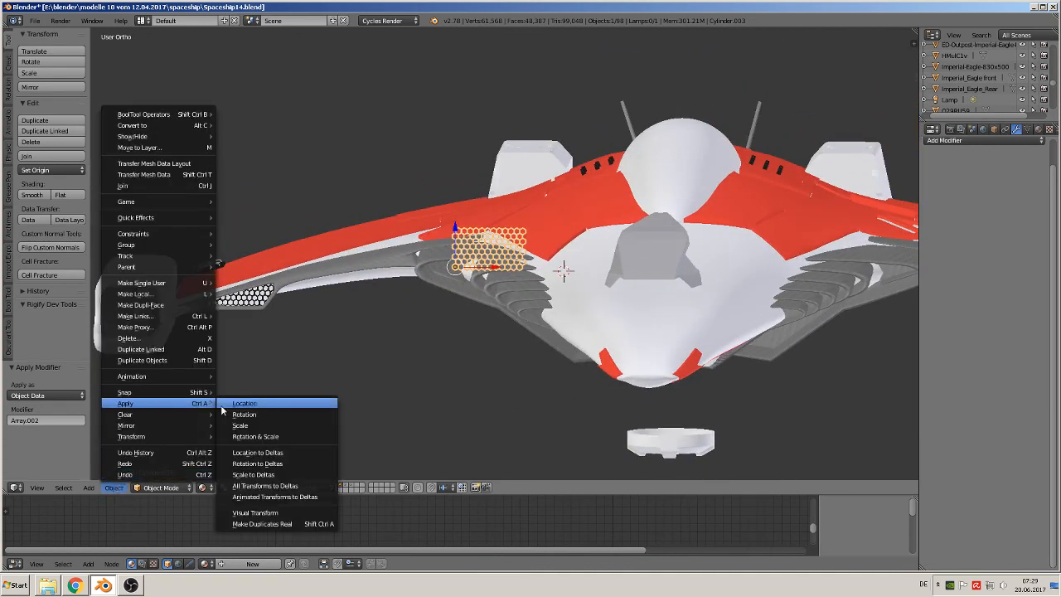
pyautogui.click(284, 436)
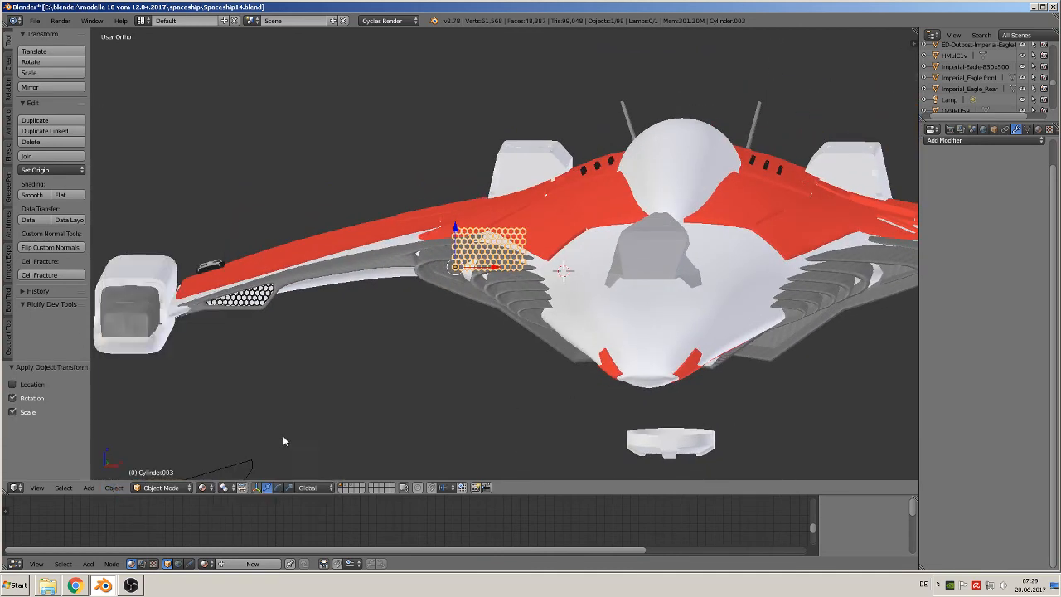
pyautogui.click(52, 170)
pyautogui.click(83, 213)
pyautogui.moveTo(514, 288)
pyautogui.mouseDown(button='middle')
pyautogui.moveTo(529, 278)
pyautogui.moveTo(514, 286)
pyautogui.moveTo(511, 273)
pyautogui.mouseUp(button='middle')
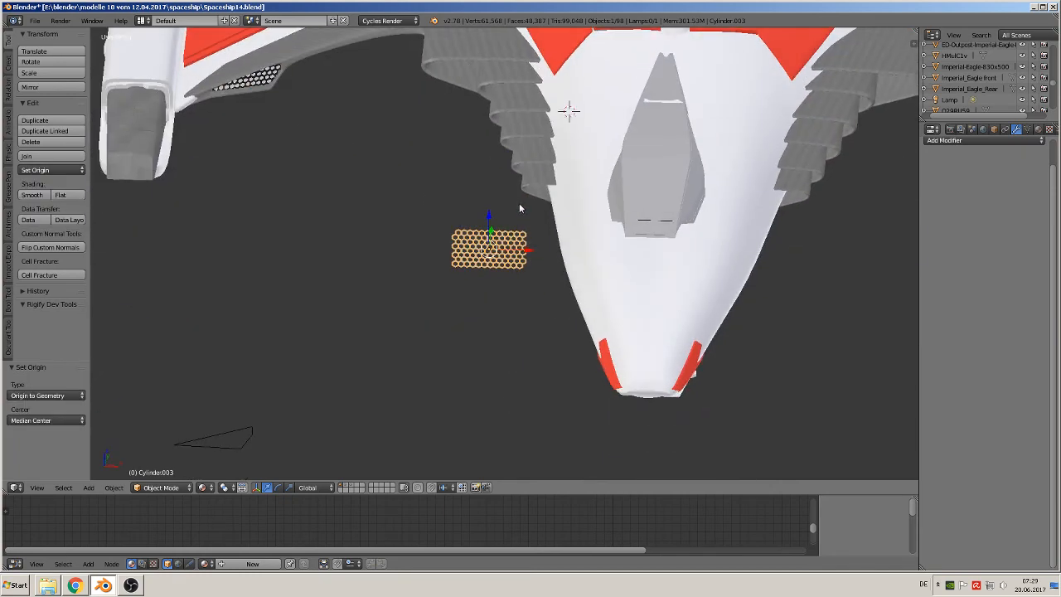
# Step: Move the hexagon grid 0.502 and another 0.229 along Y, back to the front face of the white block
pyautogui.moveTo(520, 208); pyautogui.dragTo(557, 389, button='middle')
pyautogui.scroll(-3, 556, 389)
pyautogui.moveTo(461, 315); pyautogui.dragTo(906, 145)
pyautogui.keyDown('shift'); pyautogui.moveTo(329, 212); pyautogui.dragTo(826, 318, button='middle'); pyautogui.keyUp('shift')
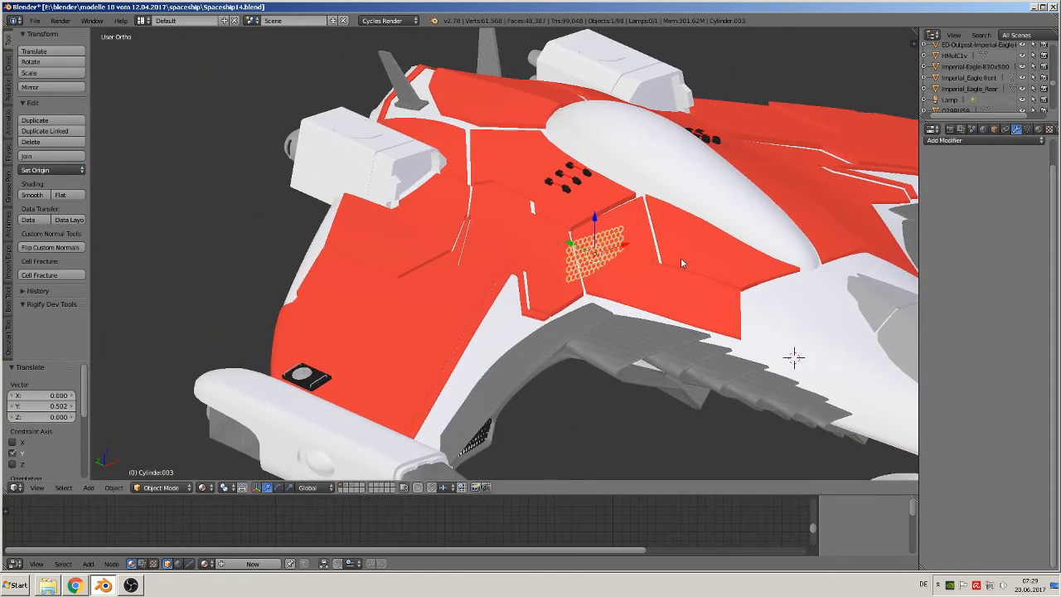
pyautogui.moveTo(574, 246); pyautogui.dragTo(393, 170)
pyautogui.moveTo(393, 170); pyautogui.dragTo(469, 236, button='middle')
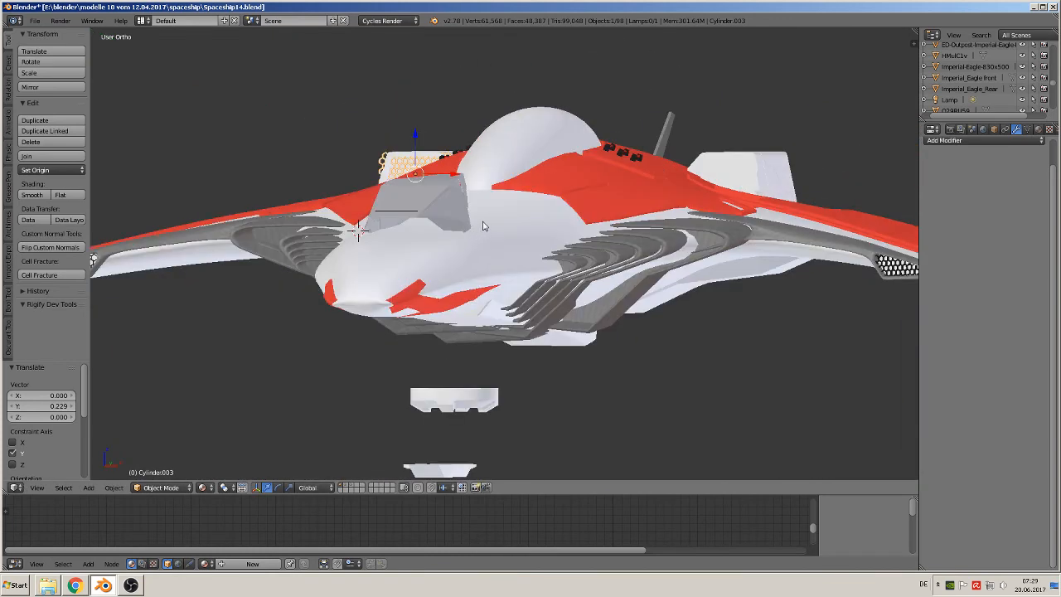
# Step: In front view, delete the vertices of the hexagons that overhang the white block's outboard edge
pyautogui.press('KP_1')
pyautogui.scroll(4, 469, 211)
pyautogui.keyDown('shift'); pyautogui.moveTo(461, 166); pyautogui.dragTo(667, 317, button='middle'); pyautogui.keyUp('shift')
pyautogui.scroll(3, 610, 286)
pyautogui.scroll(2, 611, 285)
pyautogui.press('Tab')
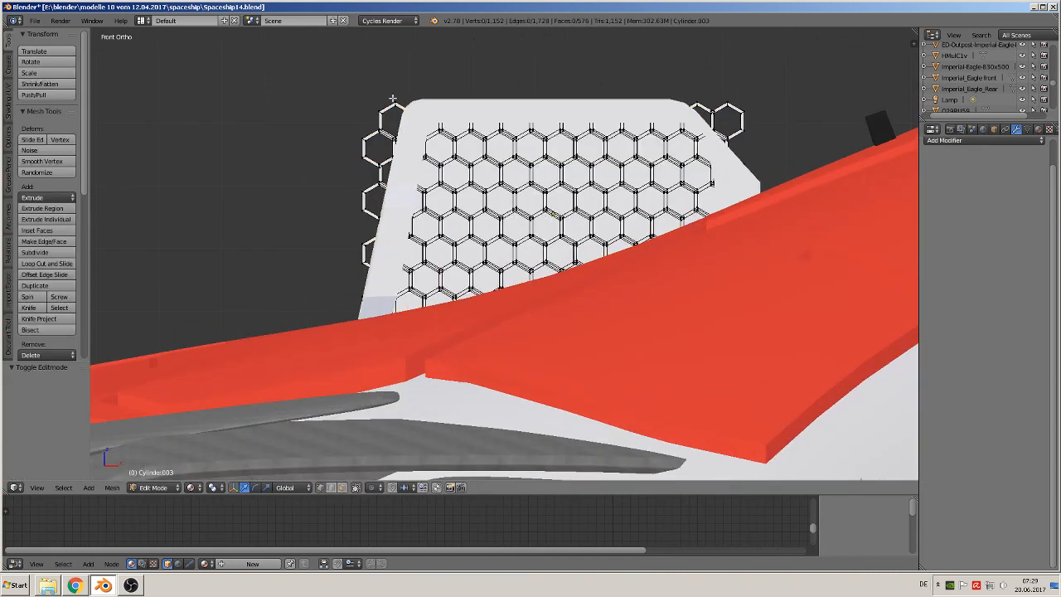
pyautogui.press('c')
pyautogui.moveTo(374, 108); pyautogui.dragTo(350, 213)
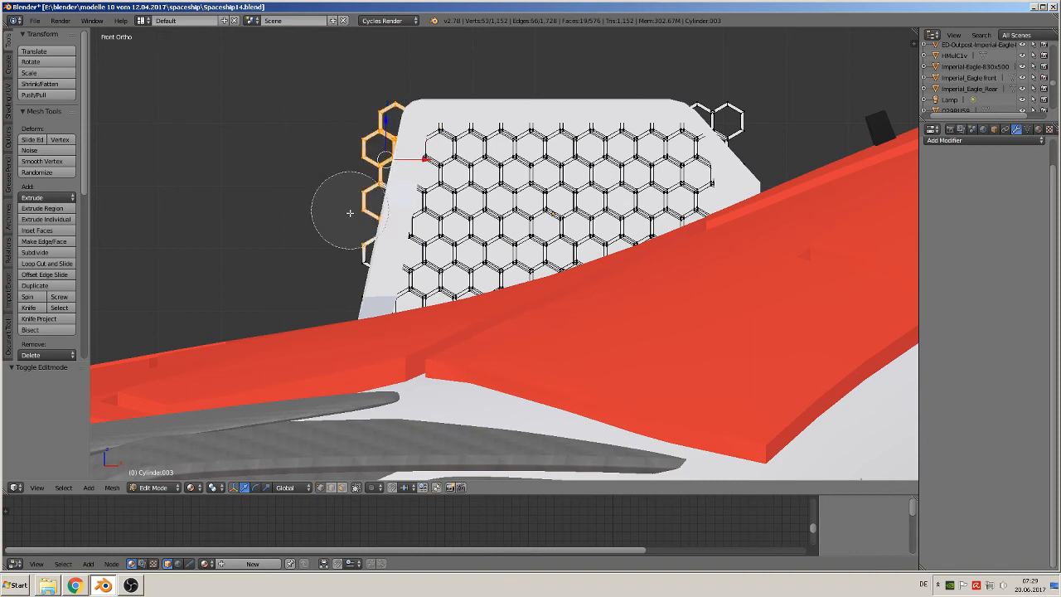
pyautogui.rightClick(349, 213)
pyautogui.press('x')
pyautogui.click(349, 259)
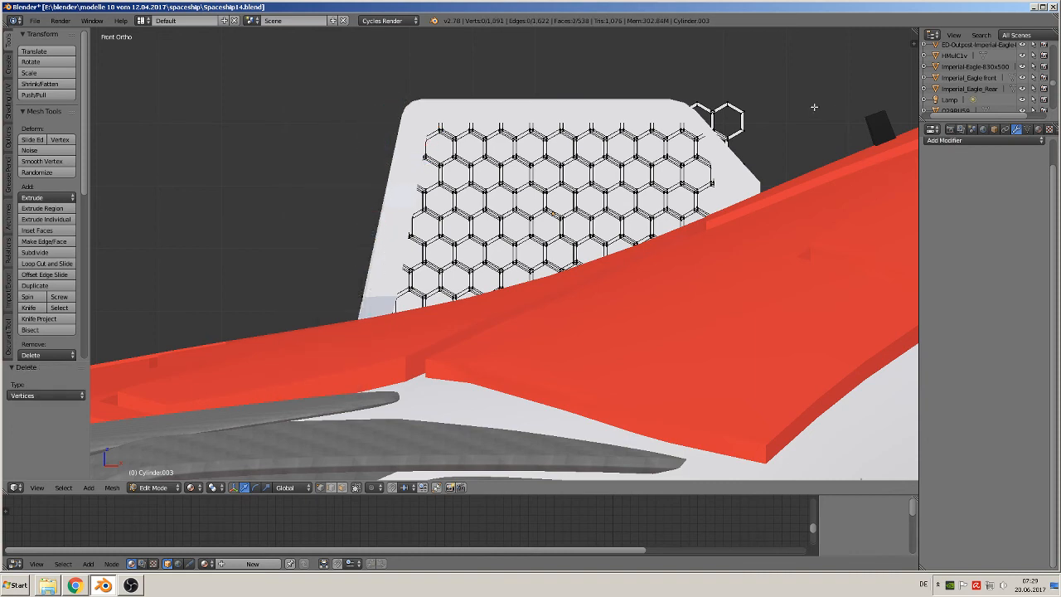
# Step: Delete the vertices of the hexagons that stick out past the block's bevelled upper inboard corner
pyautogui.press('c')
pyautogui.moveTo(744, 107); pyautogui.dragTo(722, 85)
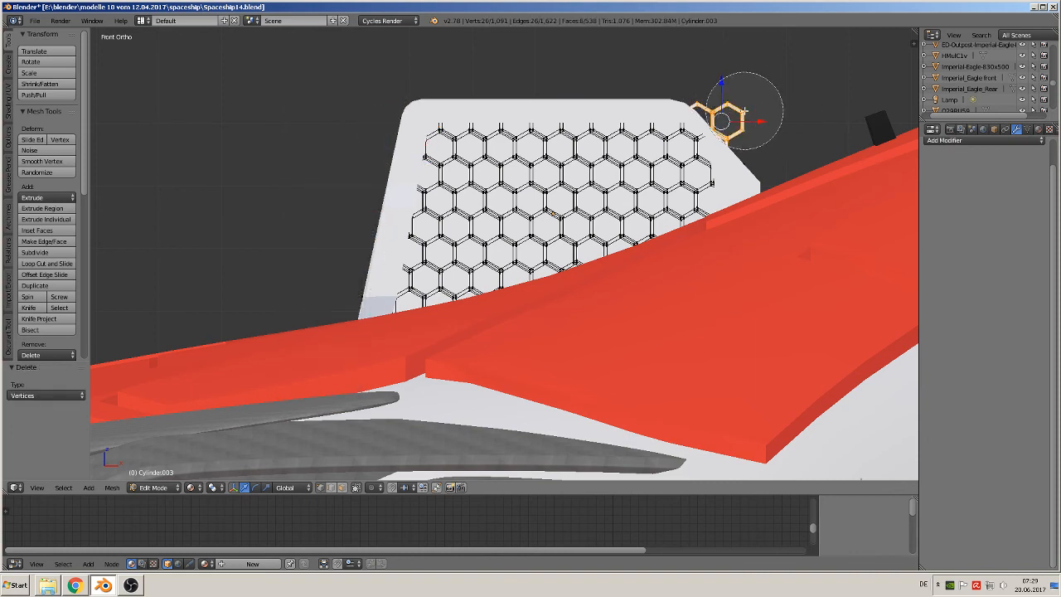
pyautogui.rightClick(745, 110)
pyautogui.press('x')
pyautogui.click(742, 111)
pyautogui.scroll(-1, 712, 297)
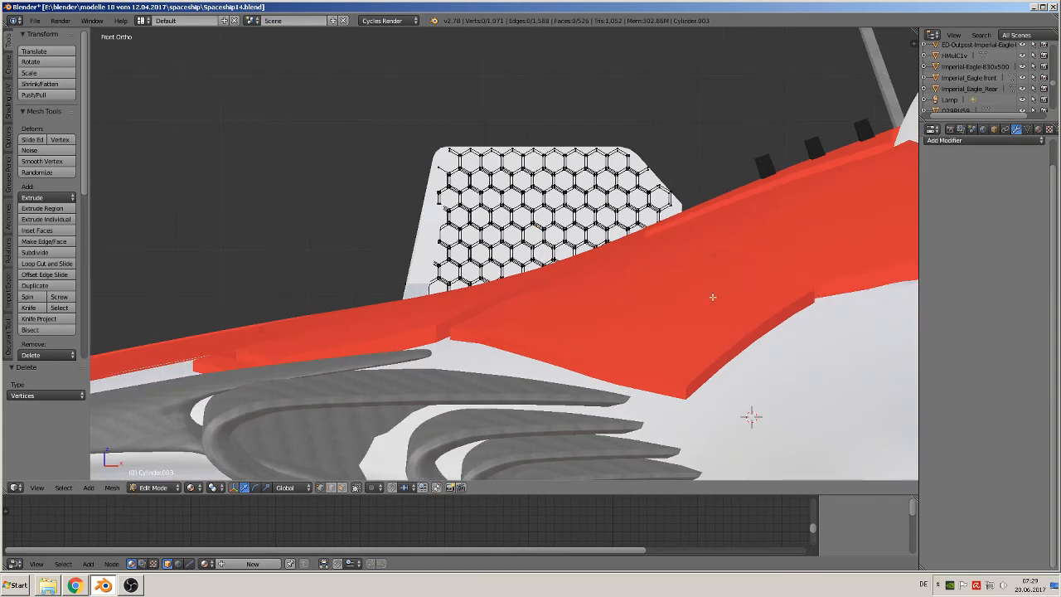
# Step: Try to extrude the whole trimmed hexagon grid and shift the extrusion along Y, then undo the shift
pyautogui.moveTo(712, 297); pyautogui.dragTo(713, 378, button='middle')
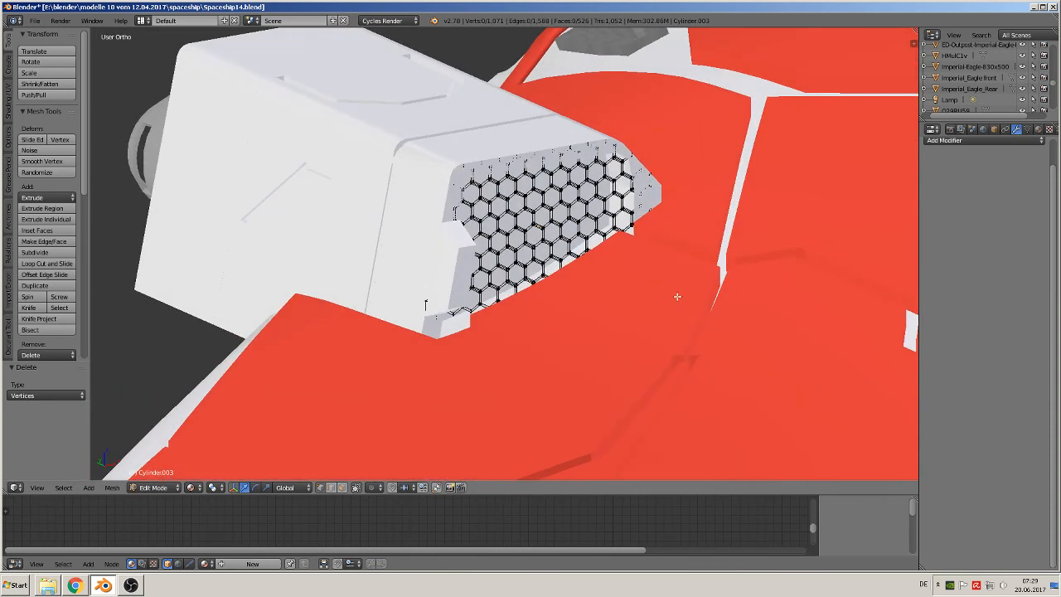
pyautogui.press('Tab')
pyautogui.moveTo(644, 281); pyautogui.dragTo(622, 278, button='middle')
pyautogui.press('Tab')
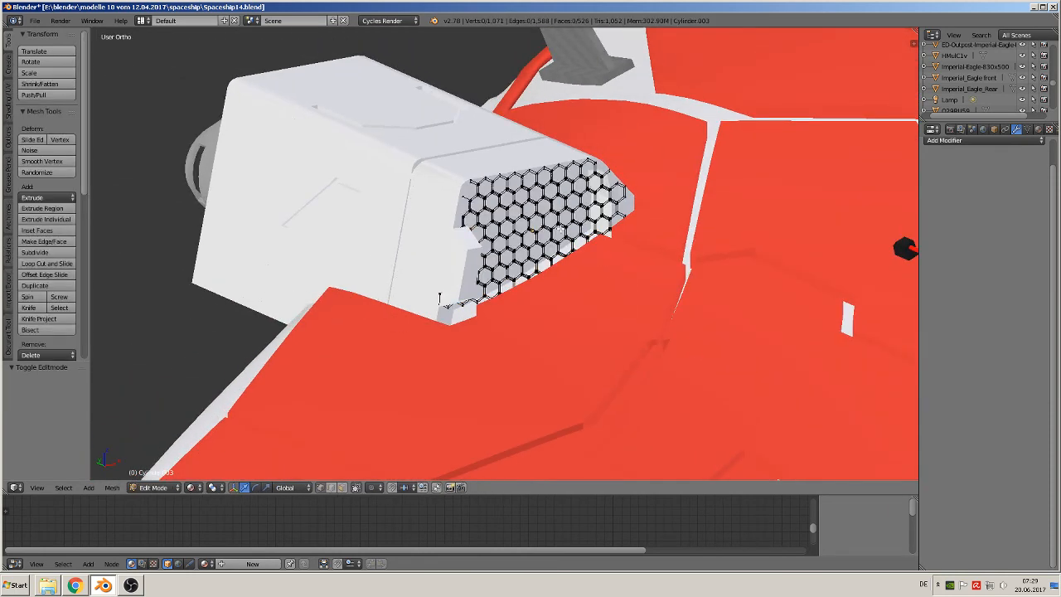
pyautogui.press('a')
pyautogui.press('e')
pyautogui.rightClick(537, 223)
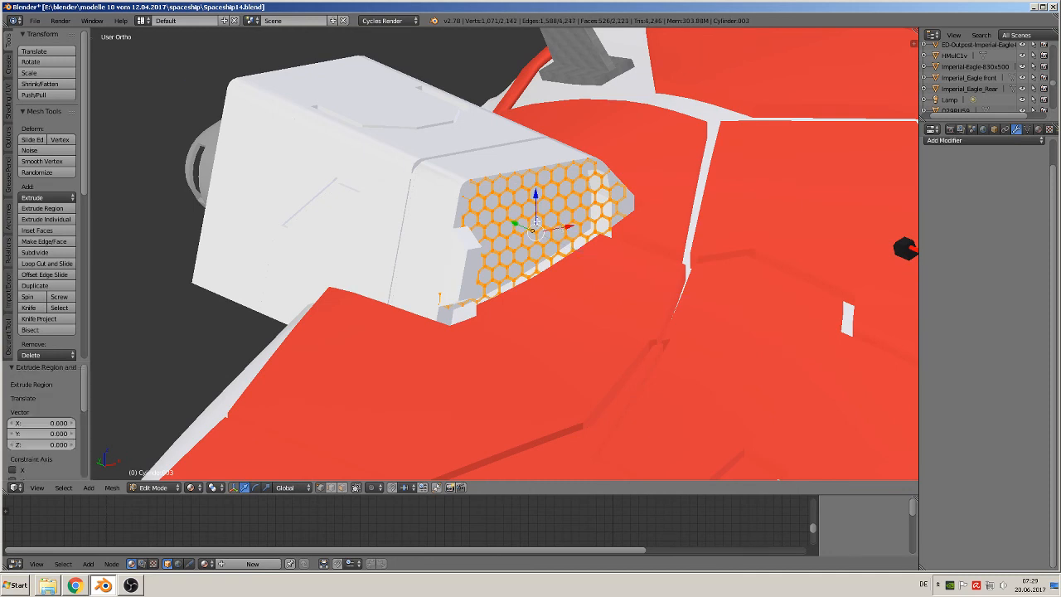
pyautogui.moveTo(514, 222); pyautogui.dragTo(508, 219)
pyautogui.hotkey('ctrl', 'z')
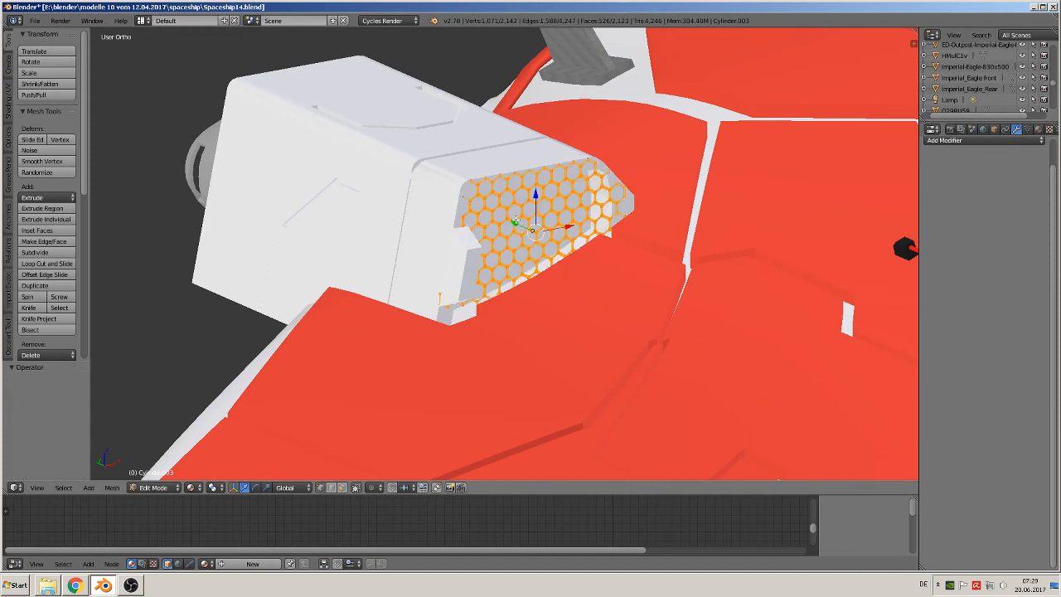
# Step: Try extruding the entire grid mesh again with a slight Y offset, and delete the newly extruded vertices
pyautogui.press('a')
pyautogui.press('a')
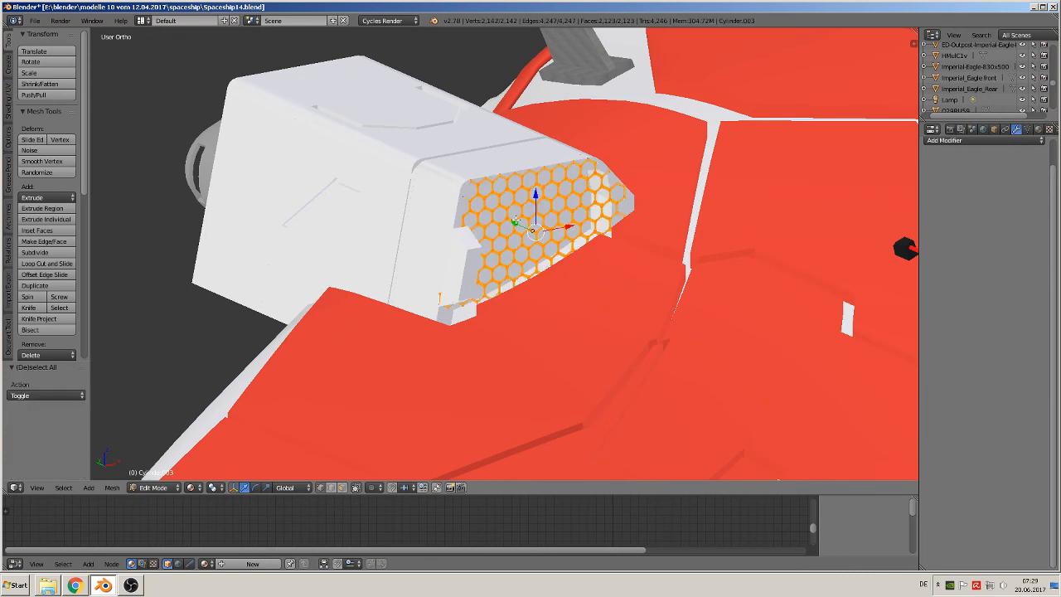
pyautogui.press('e')
pyautogui.press('Escape')
pyautogui.moveTo(517, 223); pyautogui.dragTo(509, 220)
pyautogui.press('Tab')
pyautogui.moveTo(556, 246)
pyautogui.mouseDown(button='middle')
pyautogui.moveTo(511, 237)
pyautogui.moveTo(536, 248)
pyautogui.mouseUp(button='middle')
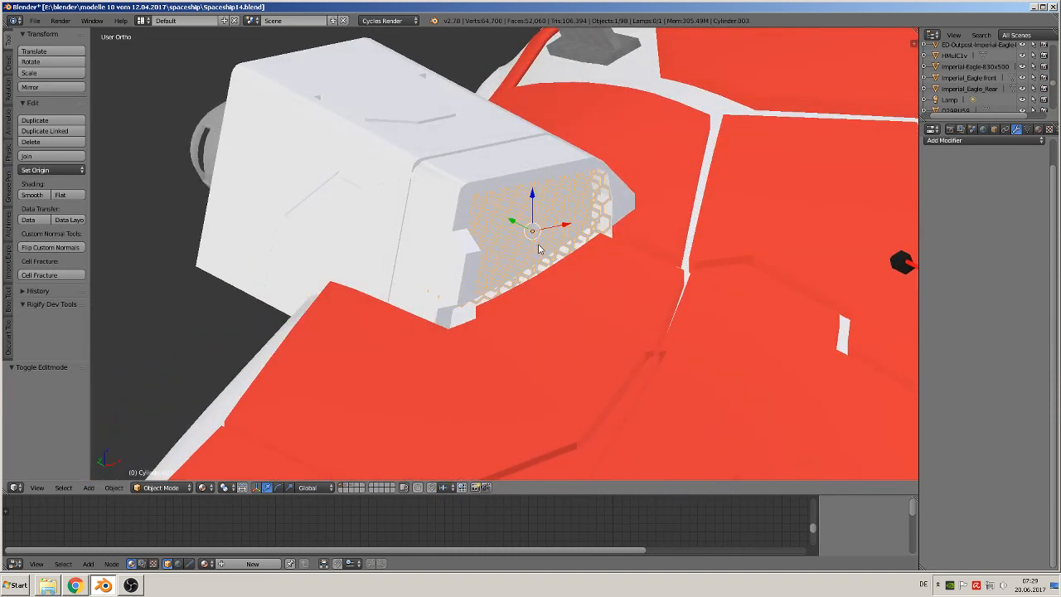
pyautogui.press('Tab')
pyautogui.press('x')
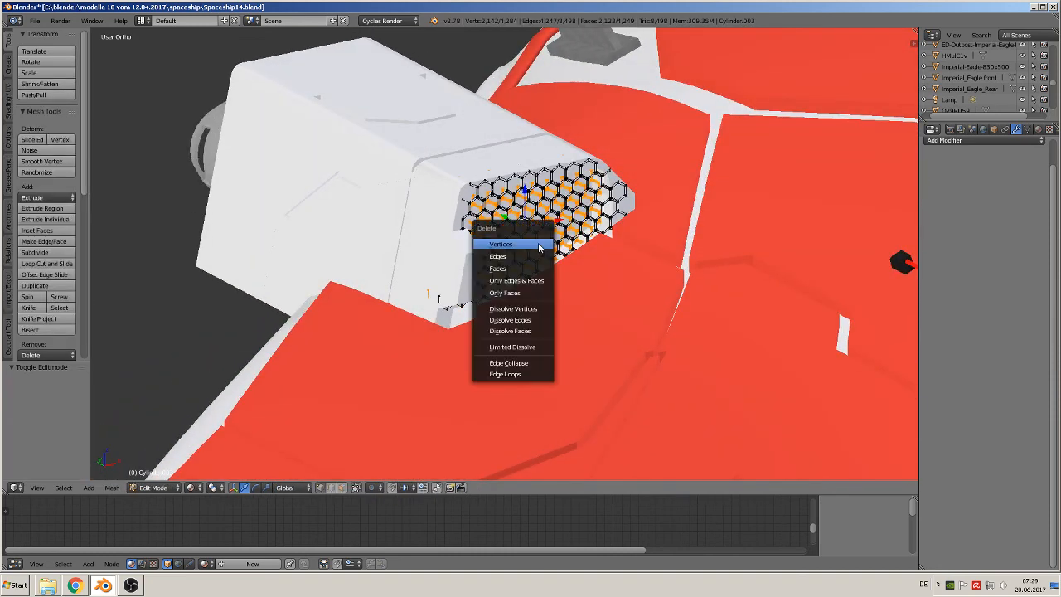
pyautogui.click(507, 247)
# Step: Try to extrude all of the grid's geometry 0.002 along Y, and discard the extrusion
pyautogui.scroll(5, 415, 315)
pyautogui.press('a')
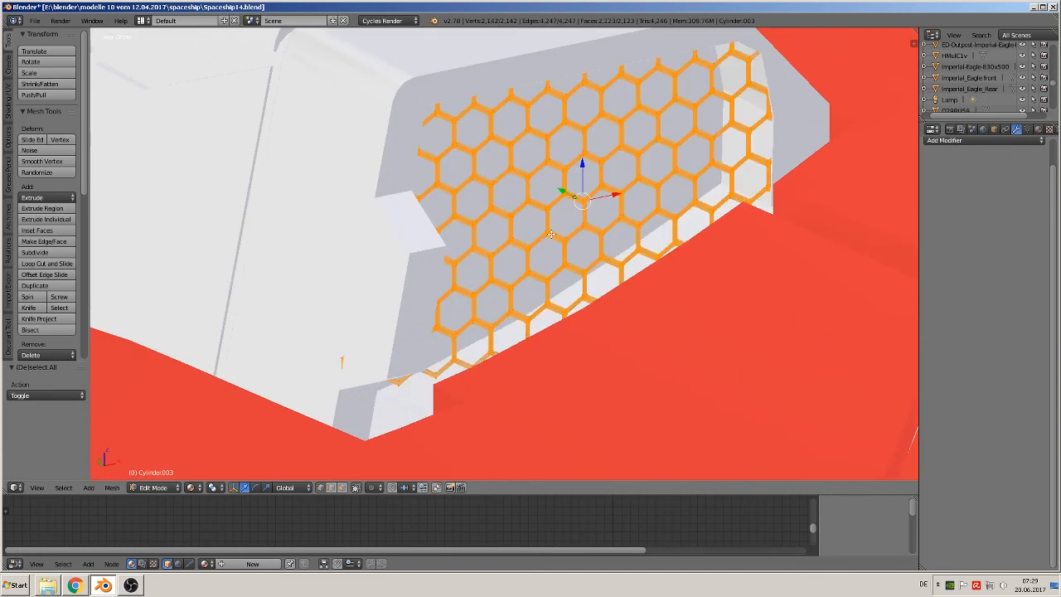
pyautogui.press('e')
pyautogui.rightClick(574, 212)
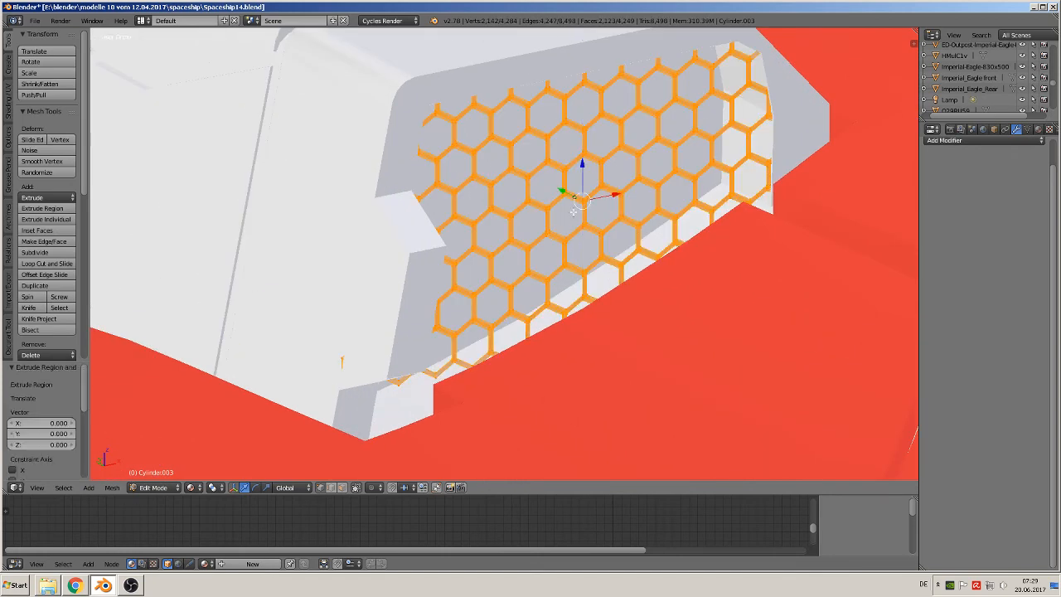
pyautogui.press('x')
pyautogui.click(554, 189)
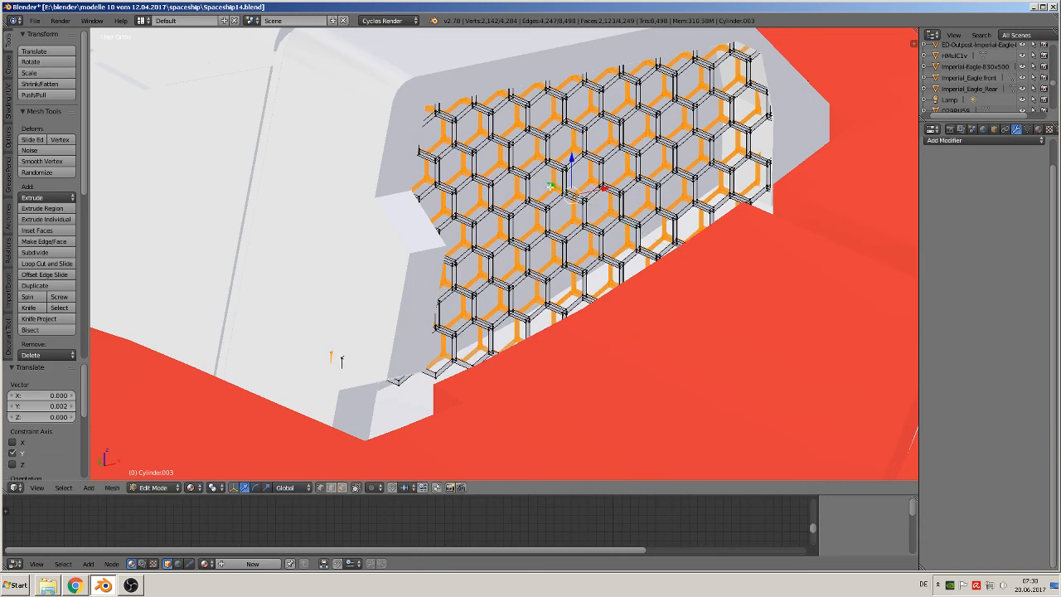
pyautogui.press('a')
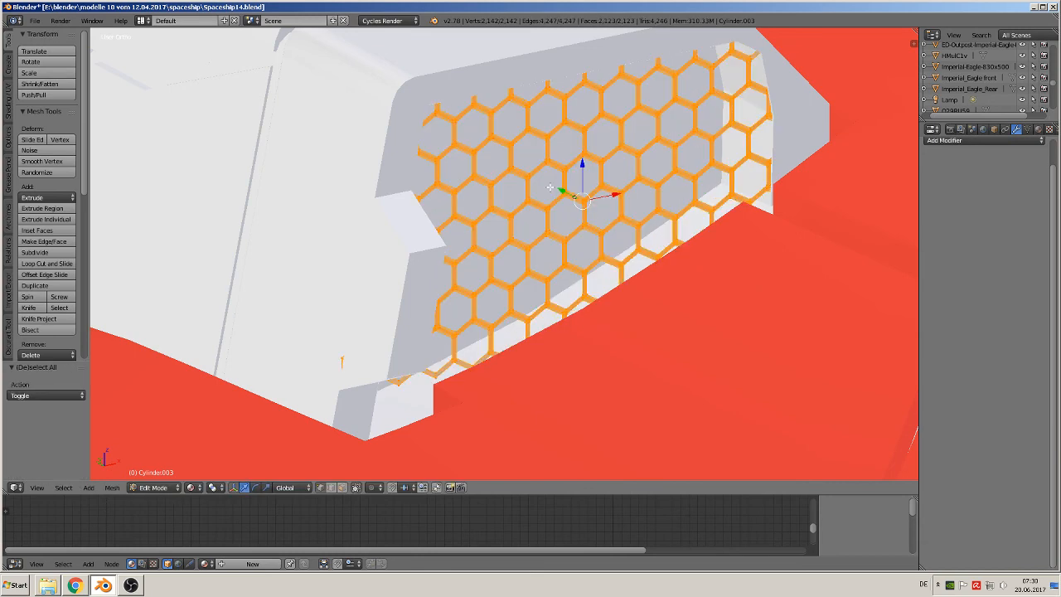
# Step: Try extruding the grid forward along negative Y, remove the extruded geometry, and return to object mode
pyautogui.press('e')
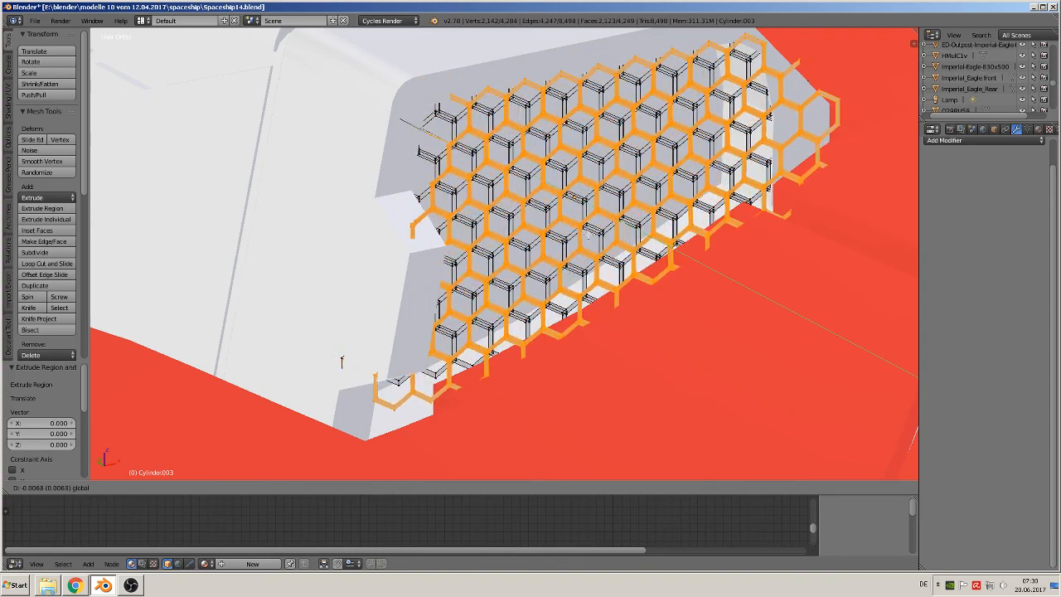
pyautogui.click(590, 262)
pyautogui.press('x')
pyautogui.click(590, 264)
pyautogui.moveTo(590, 264); pyautogui.dragTo(547, 260, button='middle')
pyautogui.press('Tab')
# Step: Assign the existing "black" material to the hexagon grid
pyautogui.click(1038, 129)
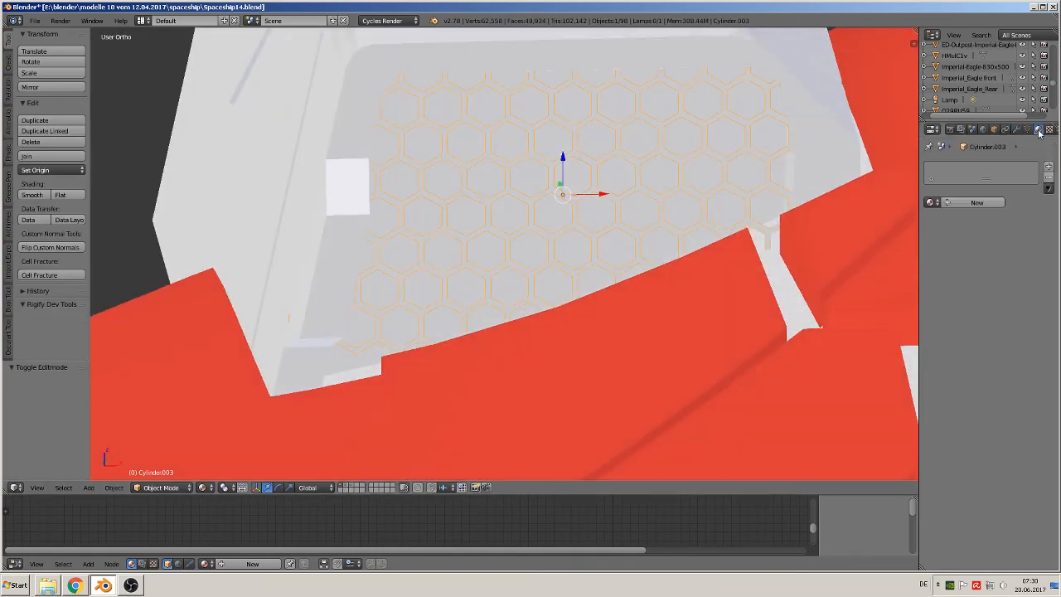
pyautogui.click(934, 203)
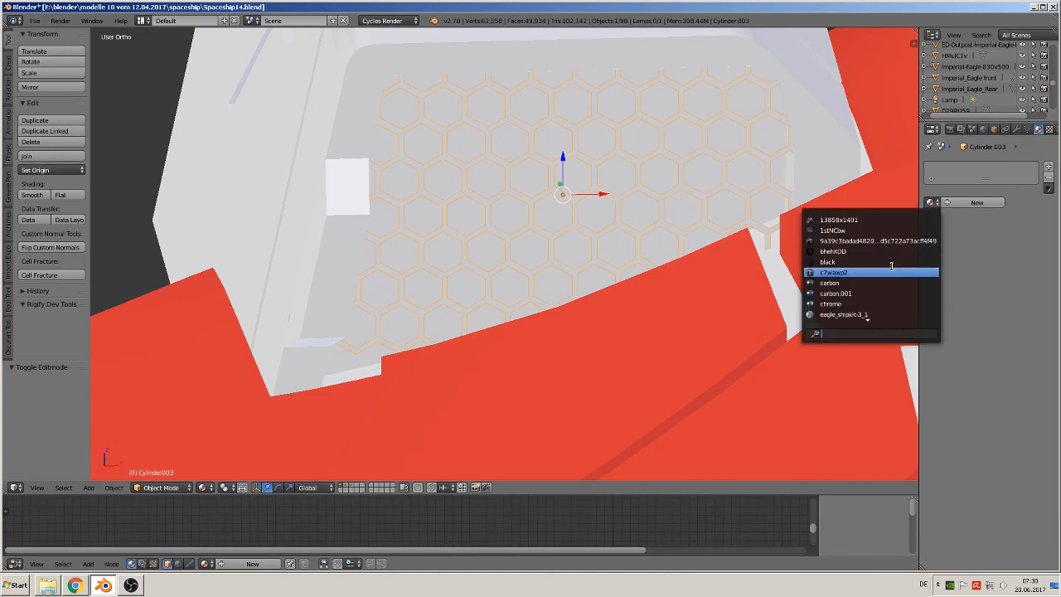
pyautogui.click(891, 267)
pyautogui.moveTo(892, 265); pyautogui.dragTo(857, 268, button='middle')
pyautogui.moveTo(728, 247); pyautogui.dragTo(877, 213, button='middle')
# Step: Add a Solidify modifier to the hexagon grid
pyautogui.click(1019, 131)
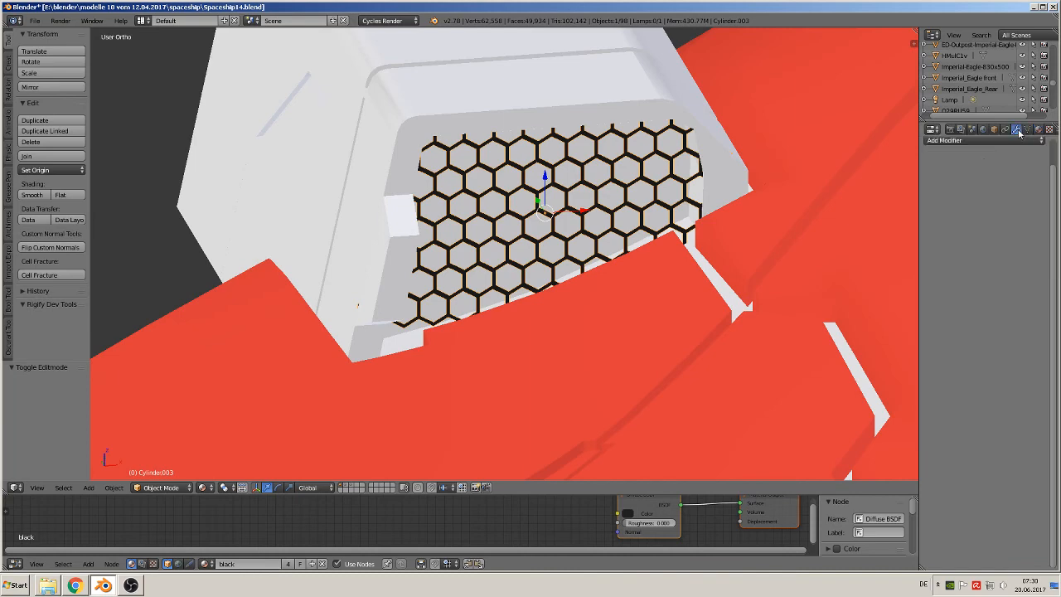
pyautogui.click(958, 141)
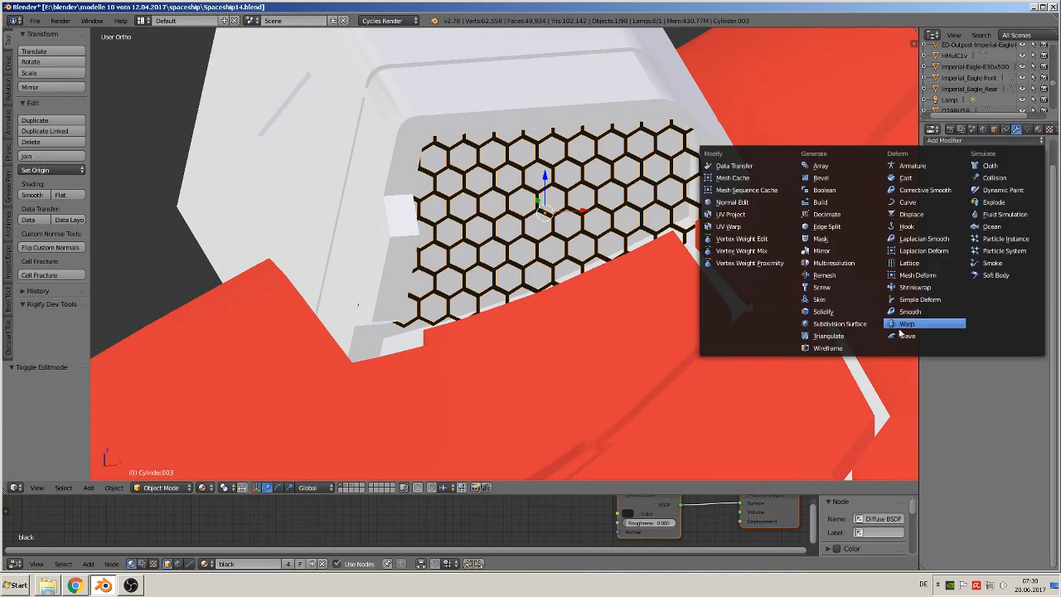
pyautogui.click(853, 311)
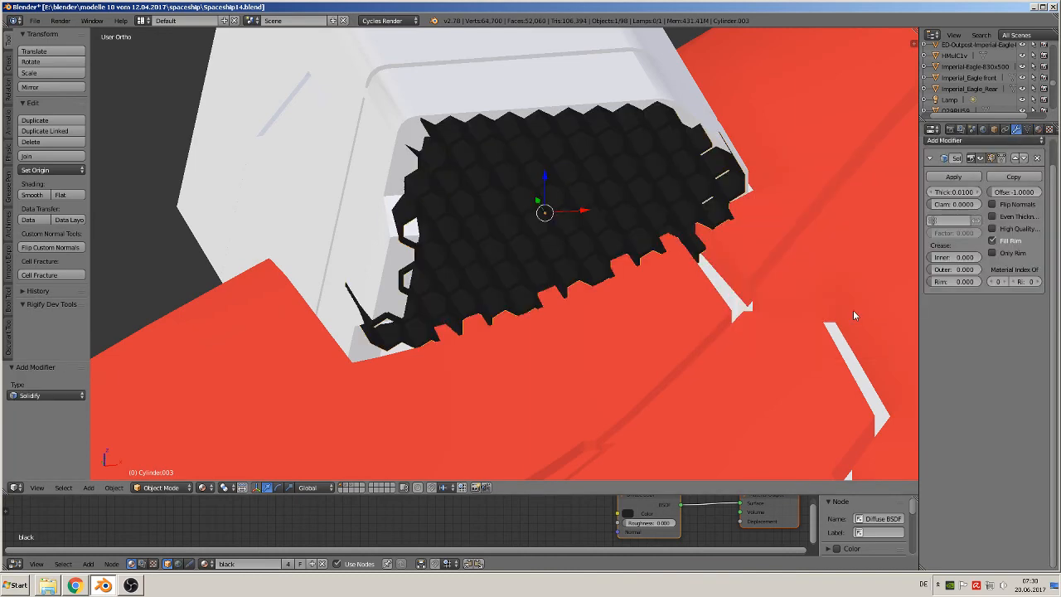
# Step: Set the grille's Solidify thickness to -0.0020 and move the grille about 0.0035 along Y into the block
pyautogui.moveTo(853, 310); pyautogui.dragTo(815, 286, button='middle')
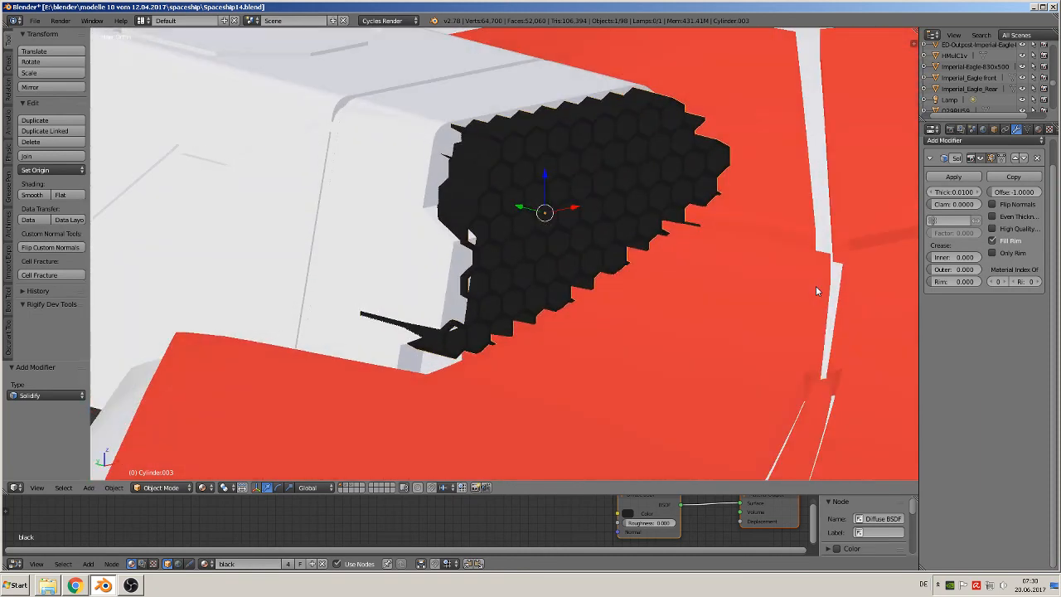
pyautogui.moveTo(969, 195)
pyautogui.mouseDown()
pyautogui.moveTo(953, 195)
pyautogui.moveTo(962, 192)
pyautogui.mouseUp()
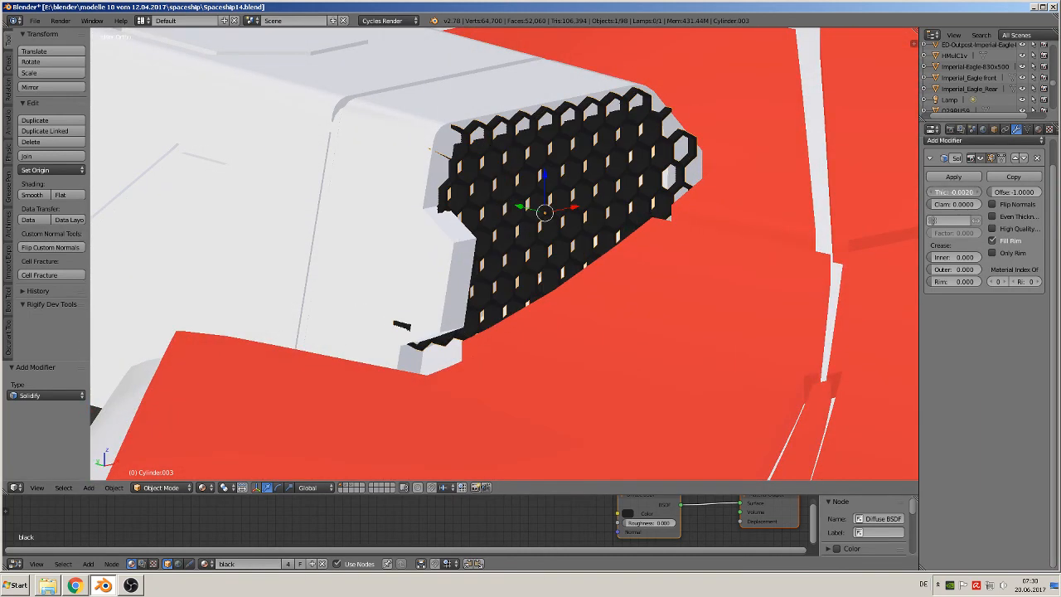
pyautogui.moveTo(862, 235); pyautogui.dragTo(589, 213, button='middle')
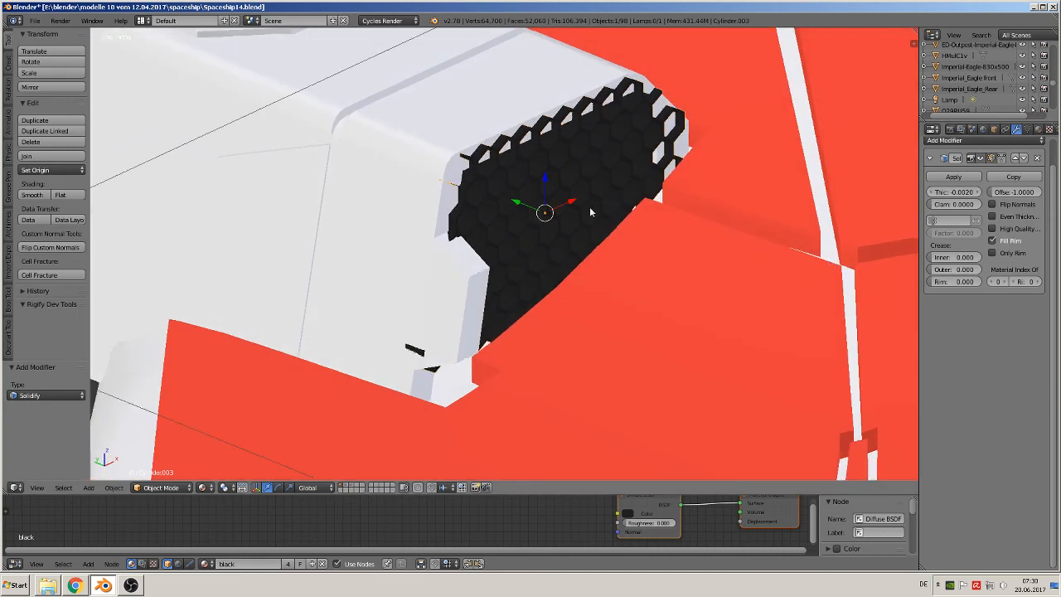
pyautogui.press('g')
pyautogui.press('y')
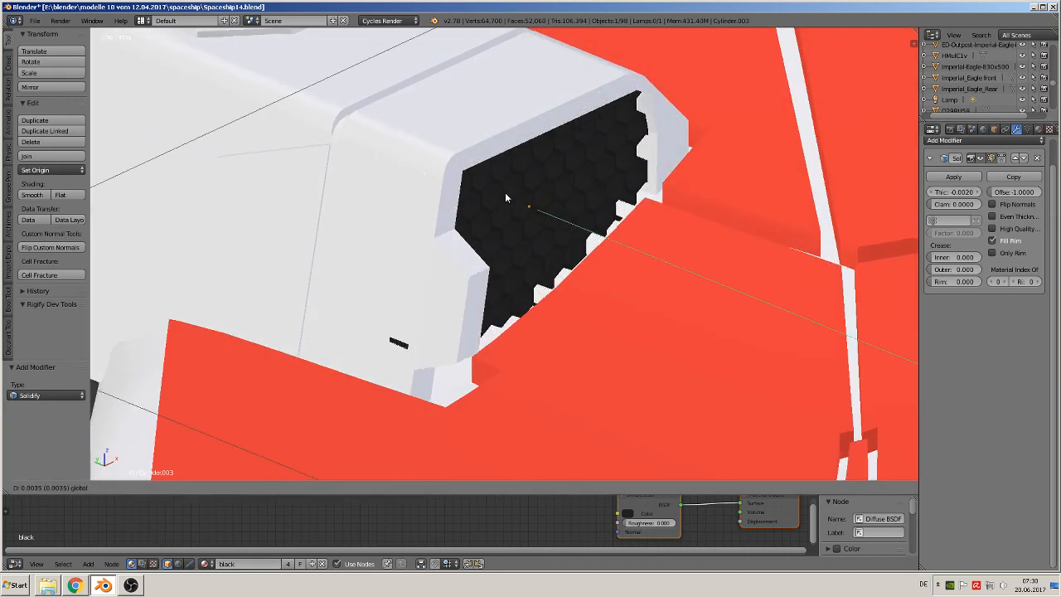
pyautogui.click(505, 194)
# Step: Delete the vertices of the stray hexagon poking through the block's wall at the grille's lower outer corner
pyautogui.press('Tab')
pyautogui.moveTo(445, 318); pyautogui.dragTo(789, 288, button='middle')
pyautogui.press('Tab')
pyautogui.press('a')
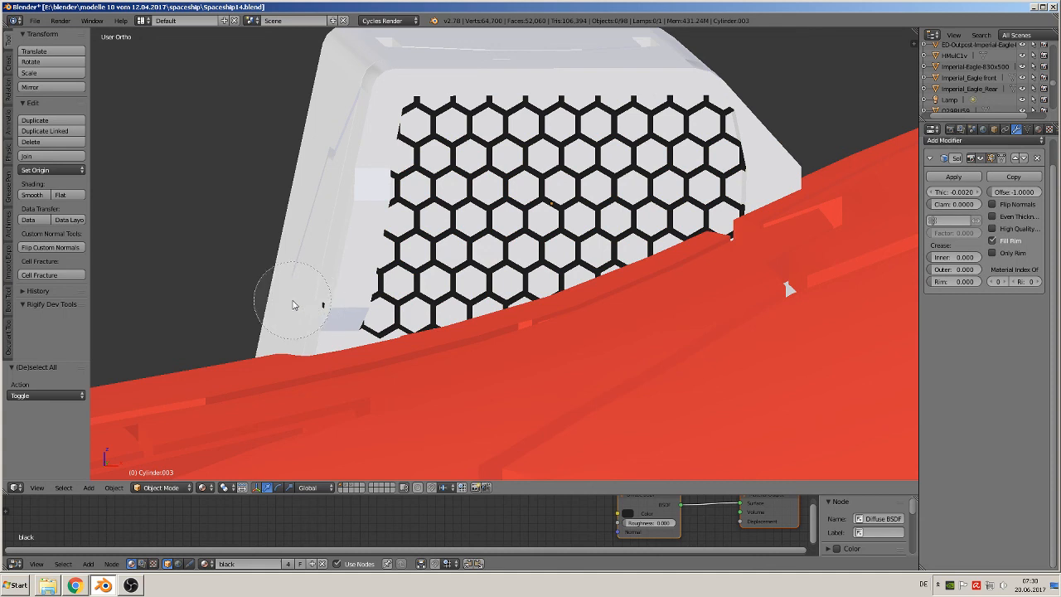
pyautogui.press('Tab')
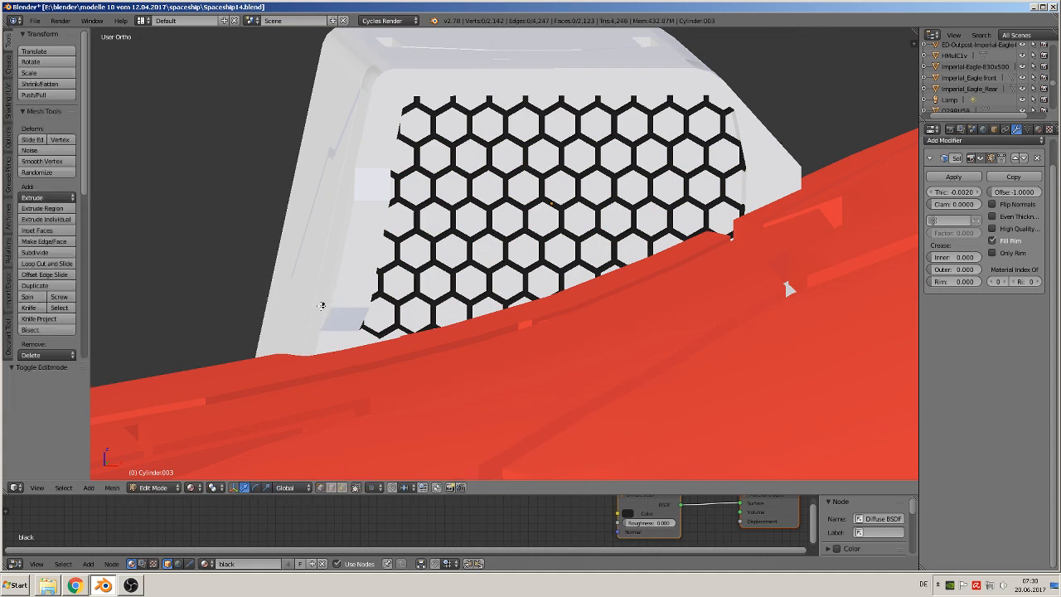
pyautogui.click(357, 488)
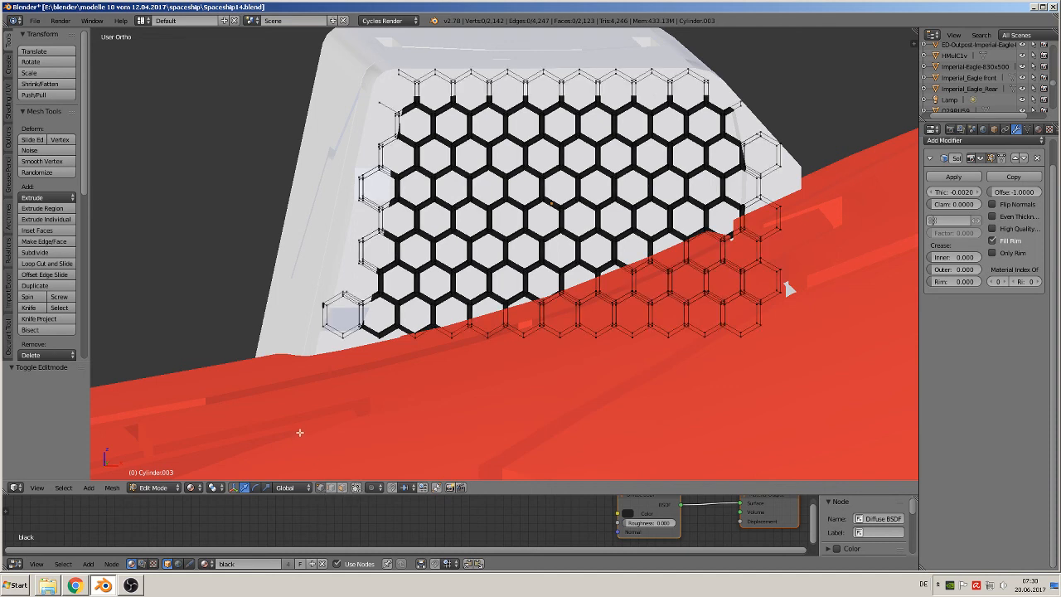
pyautogui.press('c')
pyautogui.moveTo(295, 317); pyautogui.dragTo(307, 321)
pyautogui.rightClick(302, 315)
pyautogui.press('x')
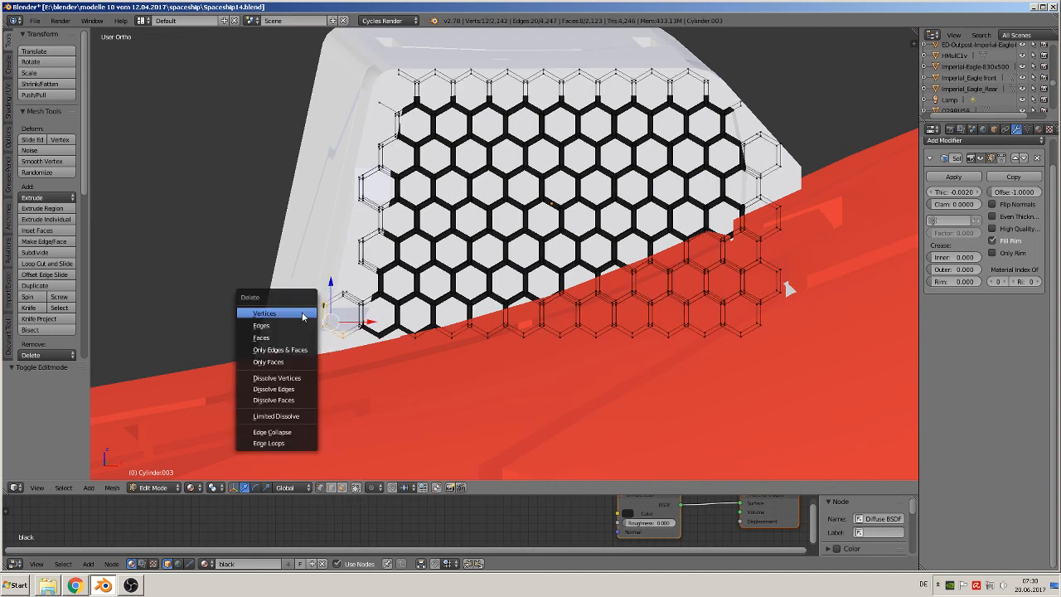
pyautogui.click(303, 314)
pyautogui.press('Tab')
# Step: Delete the vertices of the protruding hexagon at the grille's upper inner corner
pyautogui.moveTo(332, 342); pyautogui.dragTo(324, 345, button='middle')
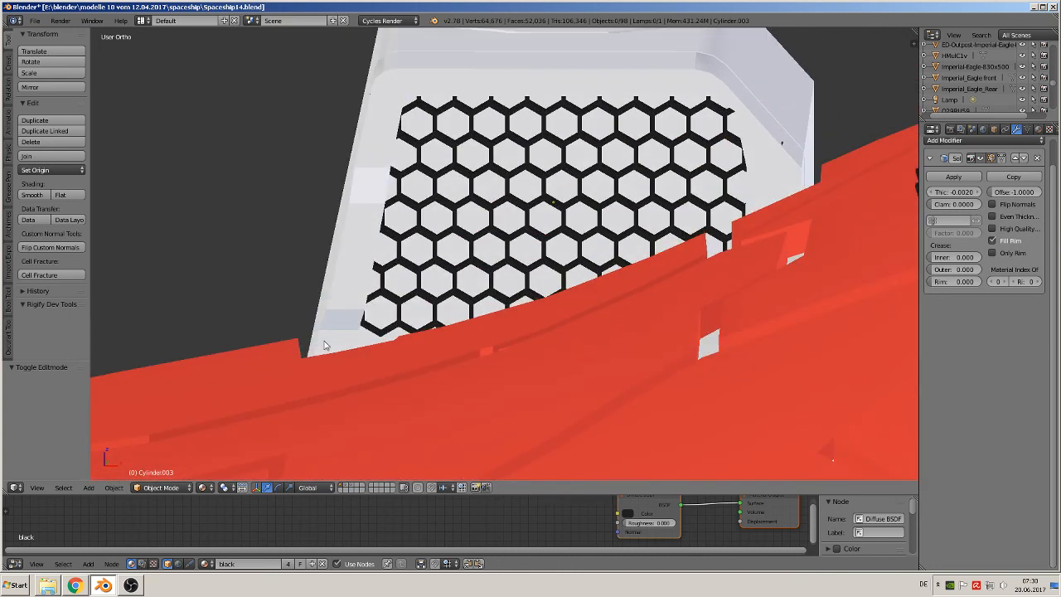
pyautogui.press('Tab')
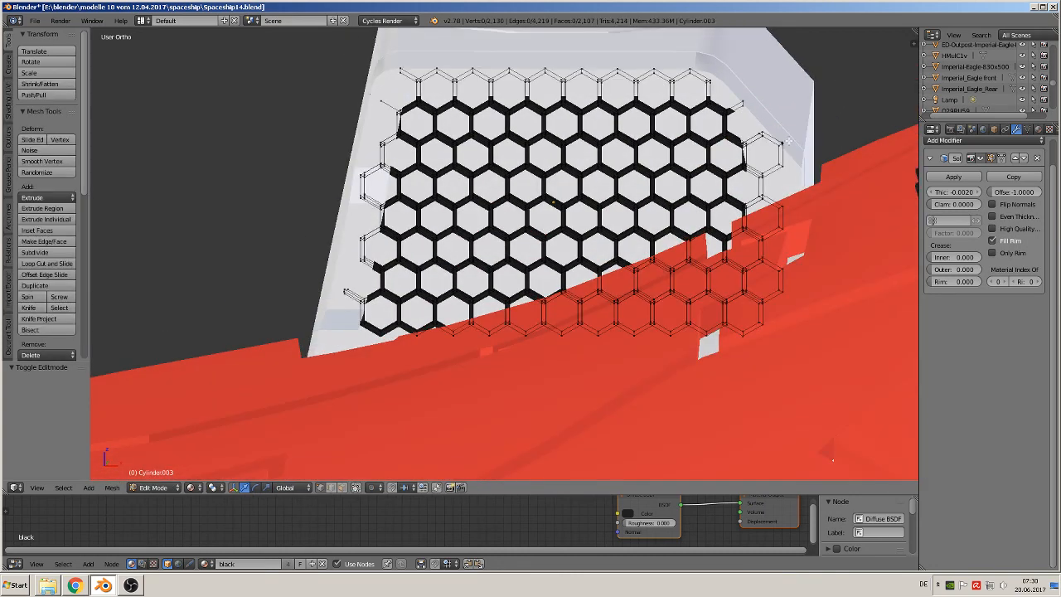
pyautogui.press('a')
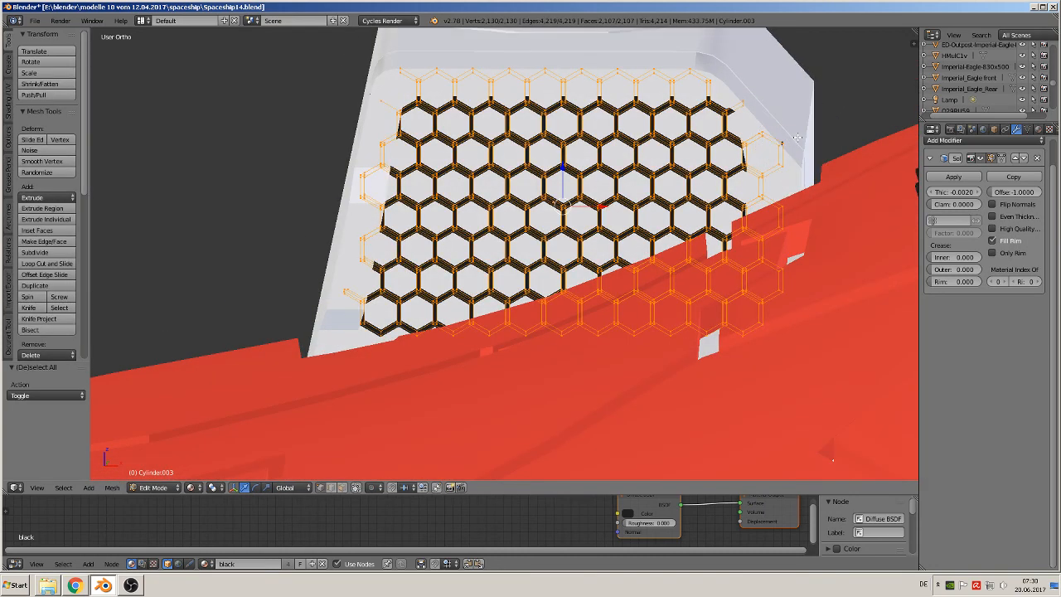
pyautogui.press('x')
pyautogui.click(797, 136)
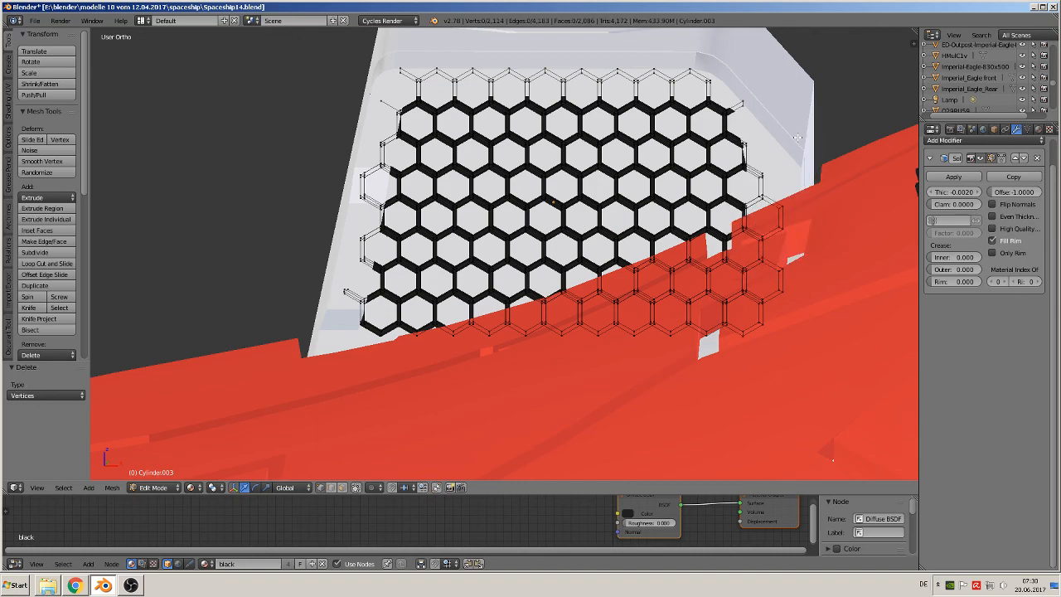
pyautogui.press('Tab')
# Step: Apply the Solidify modifier to the hexagon grille
pyautogui.moveTo(803, 161); pyautogui.dragTo(821, 206, button='middle')
pyautogui.scroll(-2, 811, 158)
pyautogui.scroll(-2, 795, 177)
pyautogui.scroll(-4, 821, 205)
pyautogui.moveTo(751, 256); pyautogui.dragTo(646, 303, button='middle')
pyautogui.scroll(-4, 735, 283)
pyautogui.rightClick(507, 249)
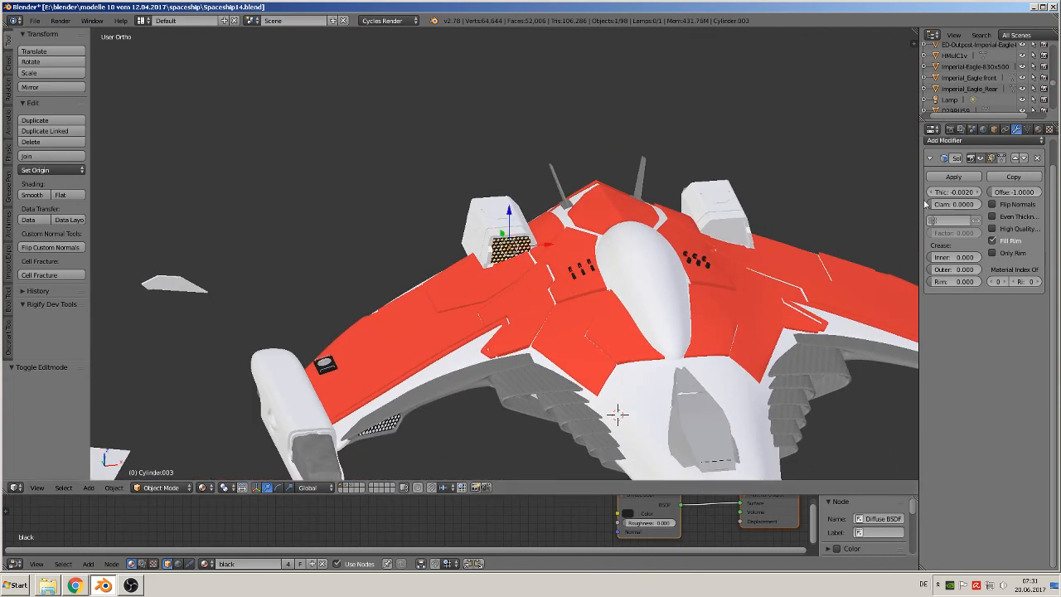
pyautogui.click(955, 178)
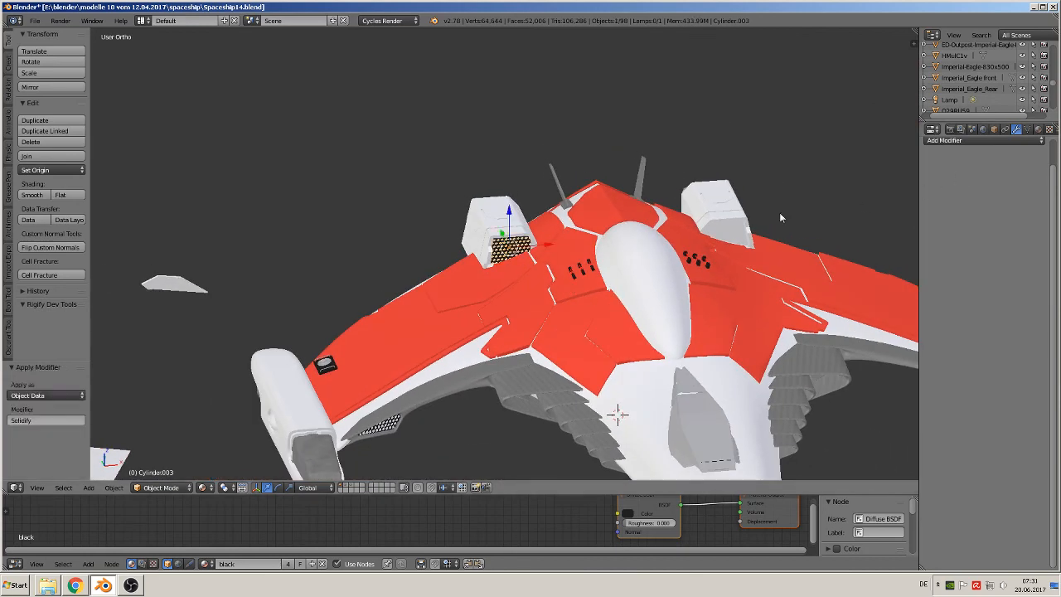
# Step: Apply the grille's rotation and scale, and set its origin to its geometry
pyautogui.scroll(1, 509, 251)
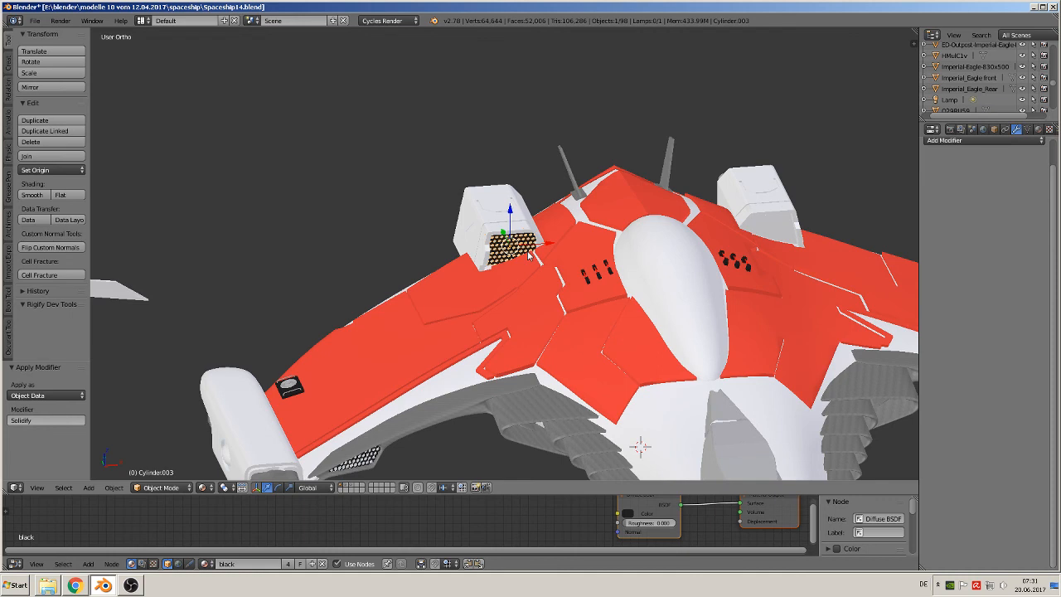
pyautogui.click(113, 488)
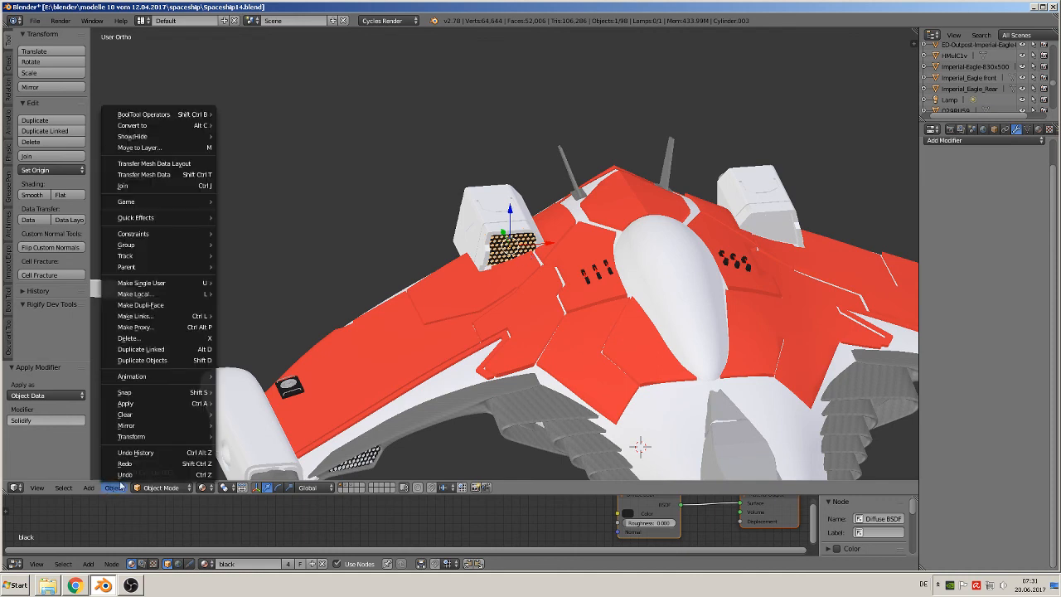
pyautogui.moveTo(169, 406)
pyautogui.click(267, 436)
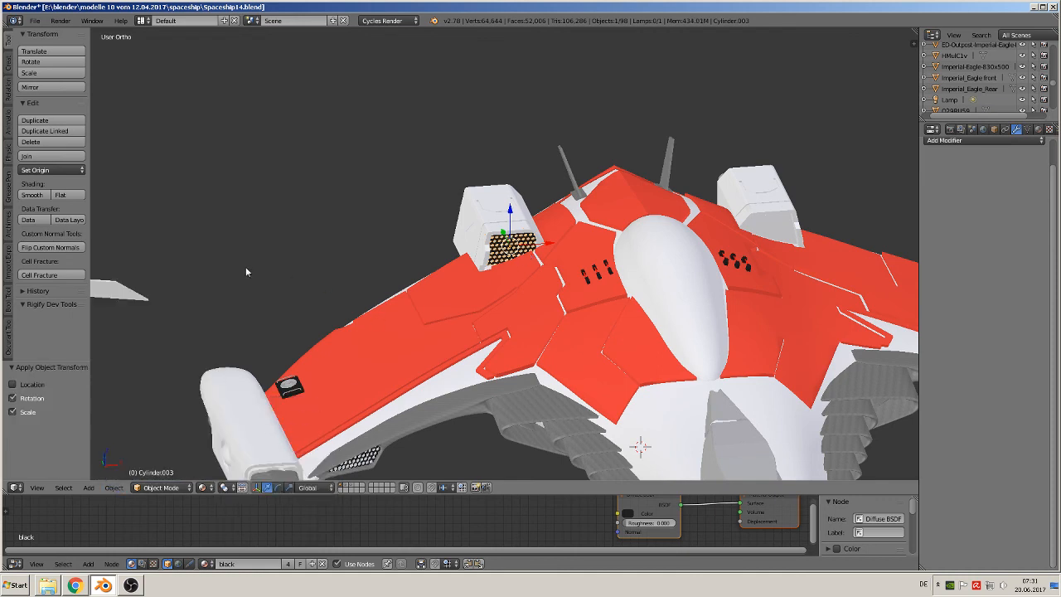
pyautogui.click(52, 170)
pyautogui.click(50, 198)
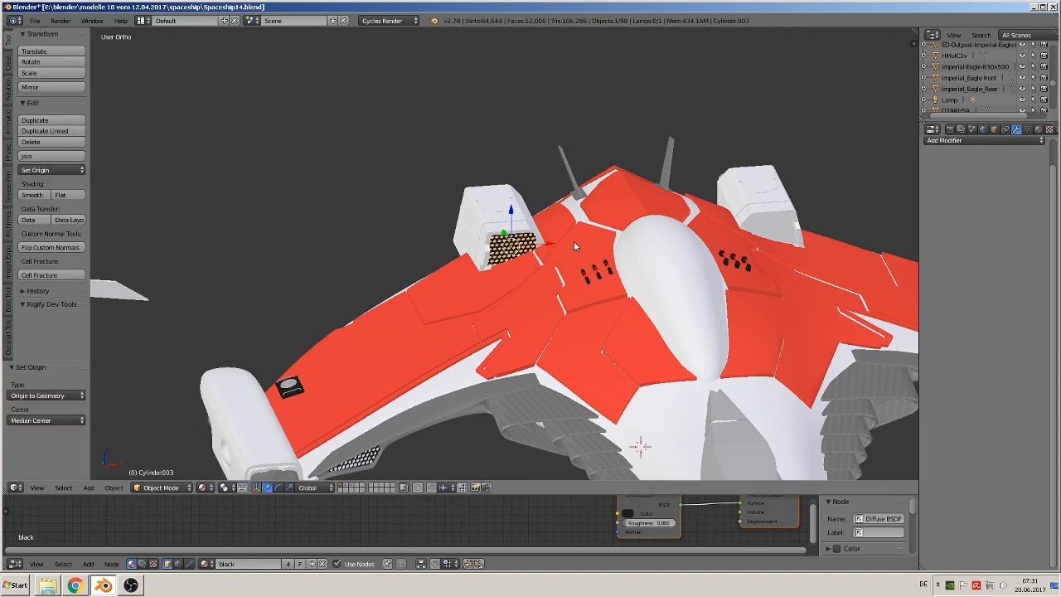
# Step: Try duplicating the grille as an independent copy along X, and delete the copy
pyautogui.hotkey('shift', 'd')
pyautogui.rightClick(578, 259)
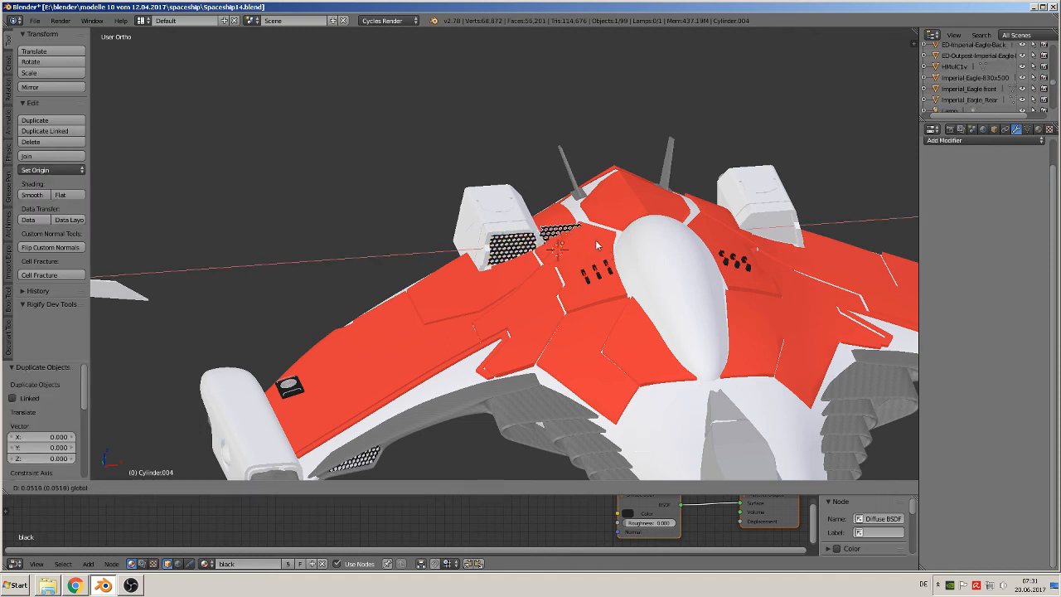
pyautogui.press('x')
pyautogui.click(577, 239)
# Step: Make a linked duplicate of the grille and move it 0.259 along X onto the opposite block
pyautogui.rightClick(501, 258)
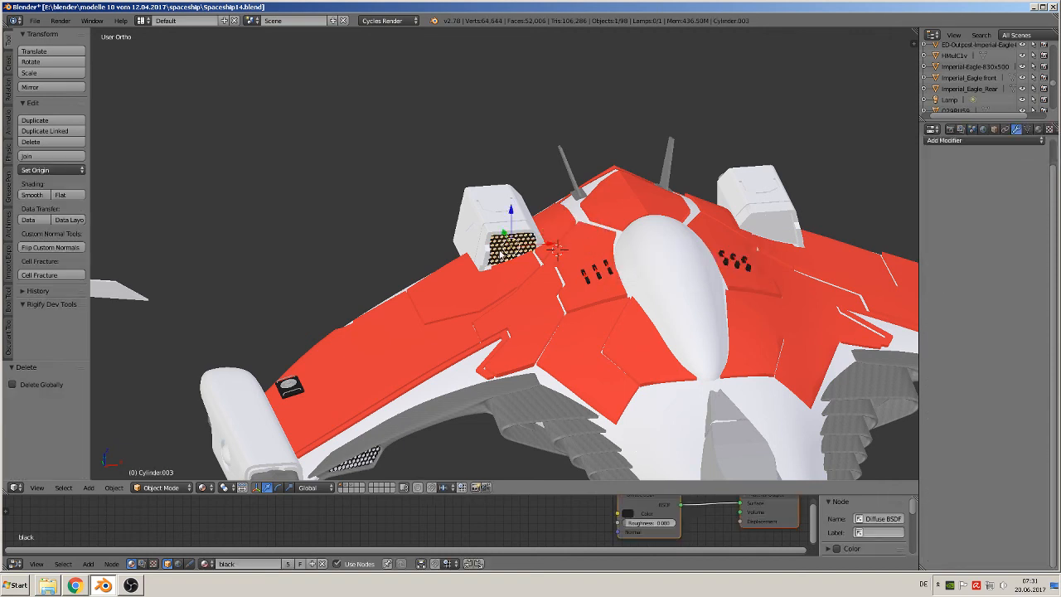
pyautogui.hotkey('alt', 'd')
pyautogui.press('x')
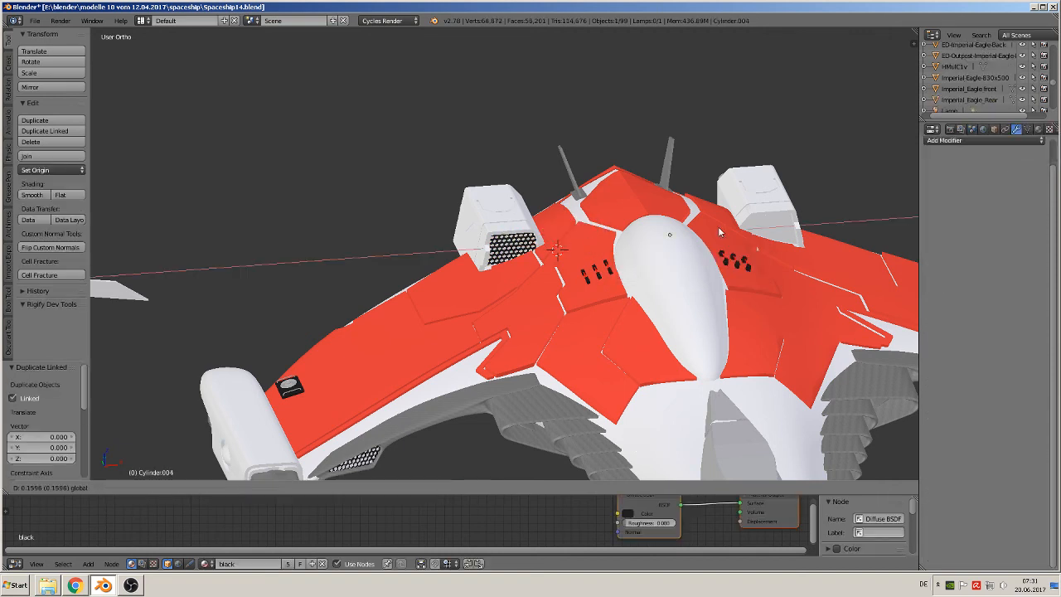
pyautogui.click(806, 222)
pyautogui.moveTo(806, 222); pyautogui.dragTo(464, 390, button='middle')
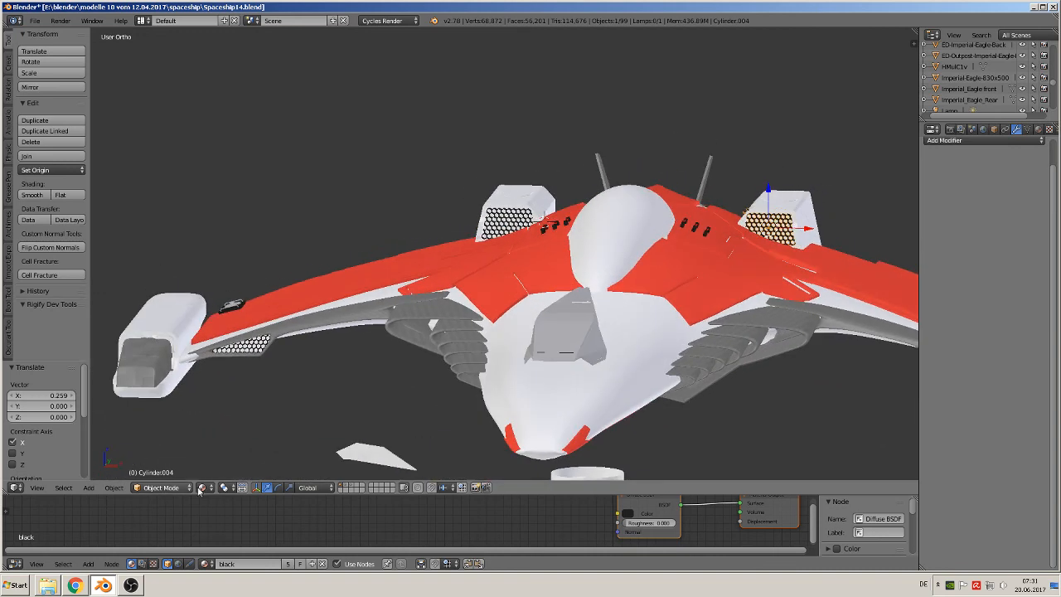
# Step: Mirror the duplicated grille along the global X axis and shift it 0.001 along X
pyautogui.click(113, 488)
pyautogui.moveTo(145, 430)
pyautogui.click(224, 424)
pyautogui.press('x')
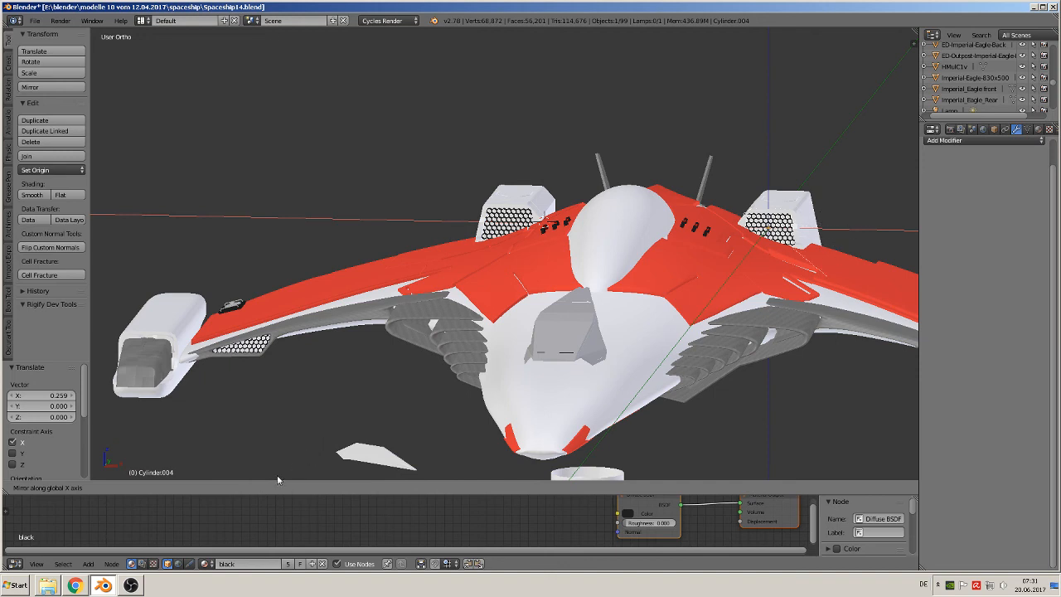
pyautogui.click(818, 269)
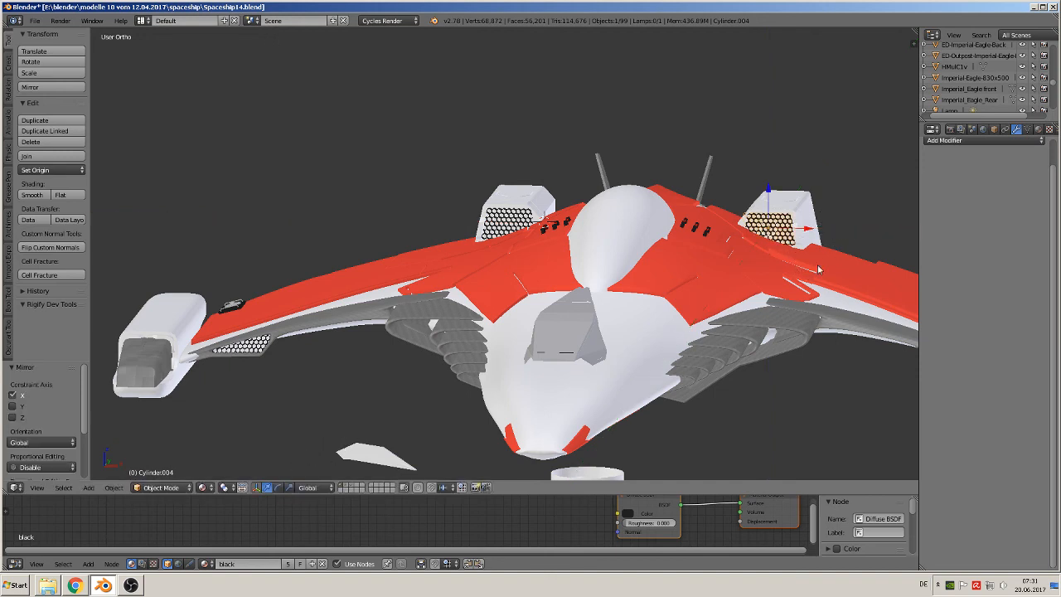
pyautogui.moveTo(806, 229); pyautogui.dragTo(808, 232)
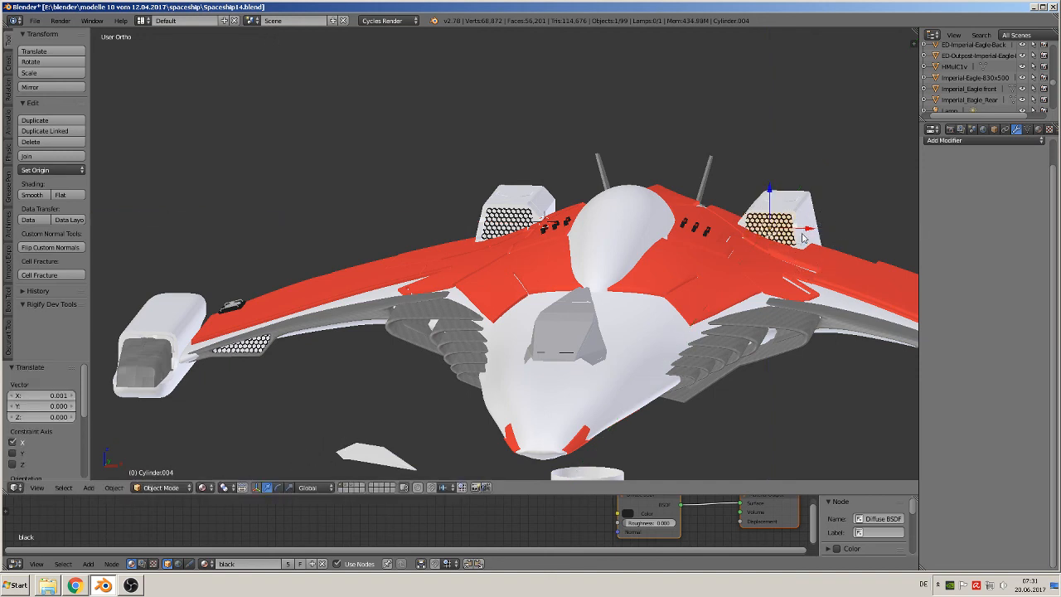
# Step: Examine the mirrored grille's fit in its block, and the whole ship from above and below beside the reference images
pyautogui.moveTo(809, 232); pyautogui.dragTo(327, 349, button='middle')
pyautogui.scroll(2, 825, 256)
pyautogui.scroll(3, 346, 355)
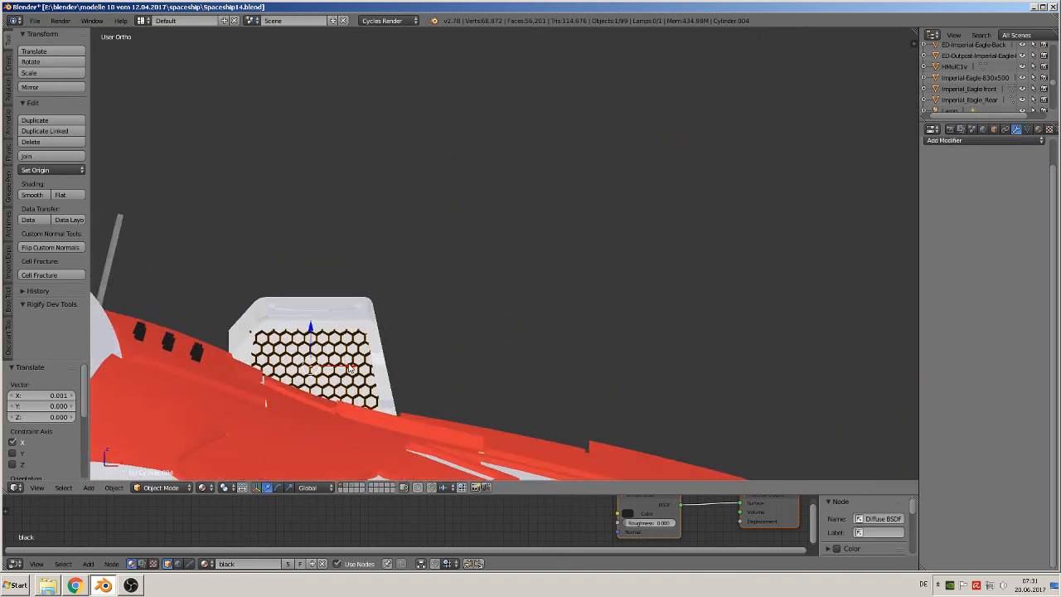
pyautogui.moveTo(351, 369); pyautogui.dragTo(379, 406, button='middle')
pyautogui.press('a')
pyautogui.scroll(-6, 314, 380)
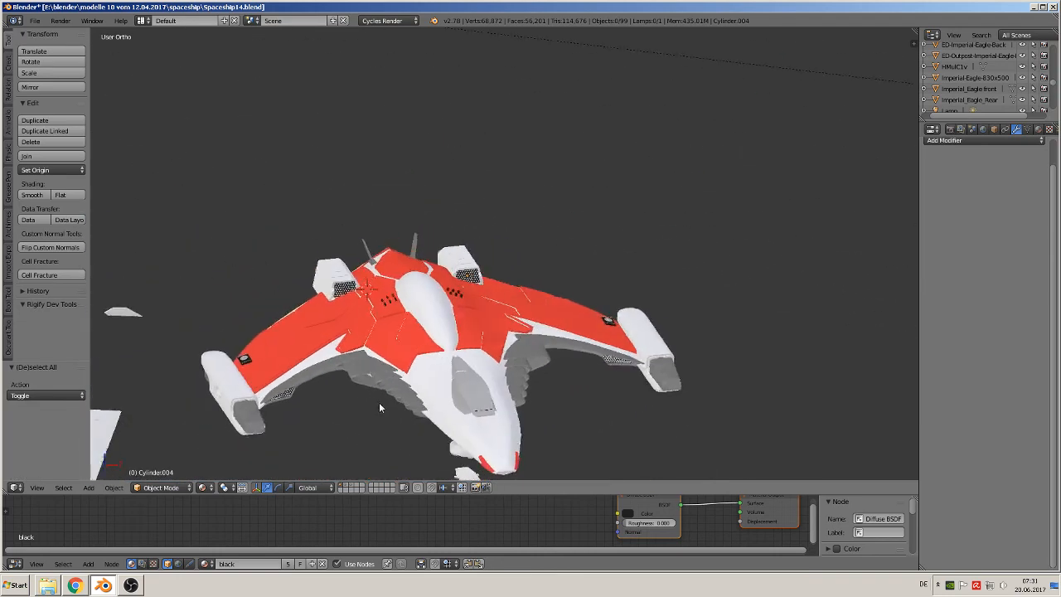
pyautogui.scroll(-5, 379, 408)
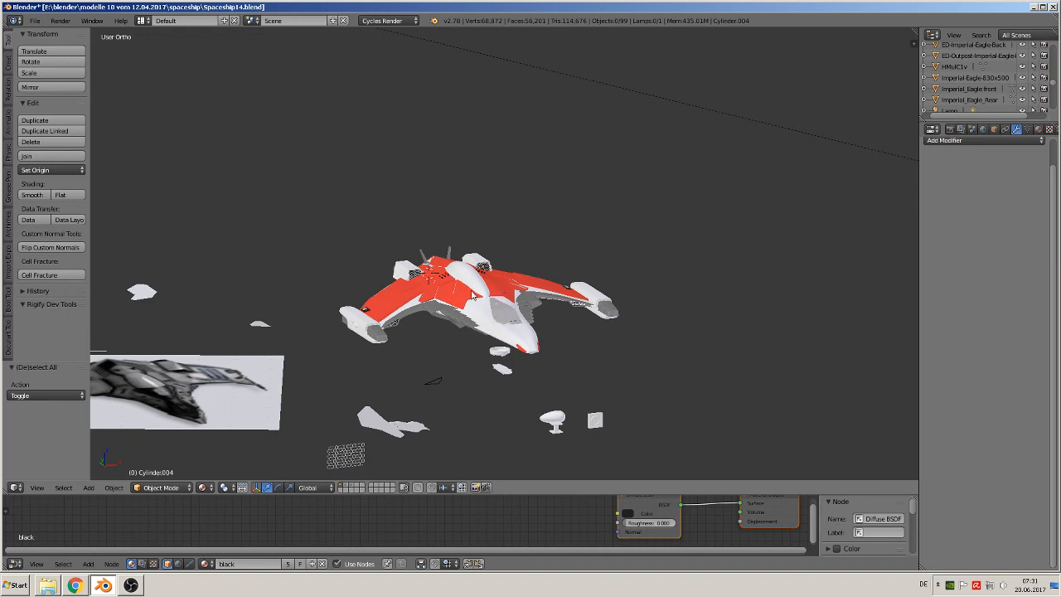
pyautogui.moveTo(512, 366); pyautogui.dragTo(475, 270, button='middle')
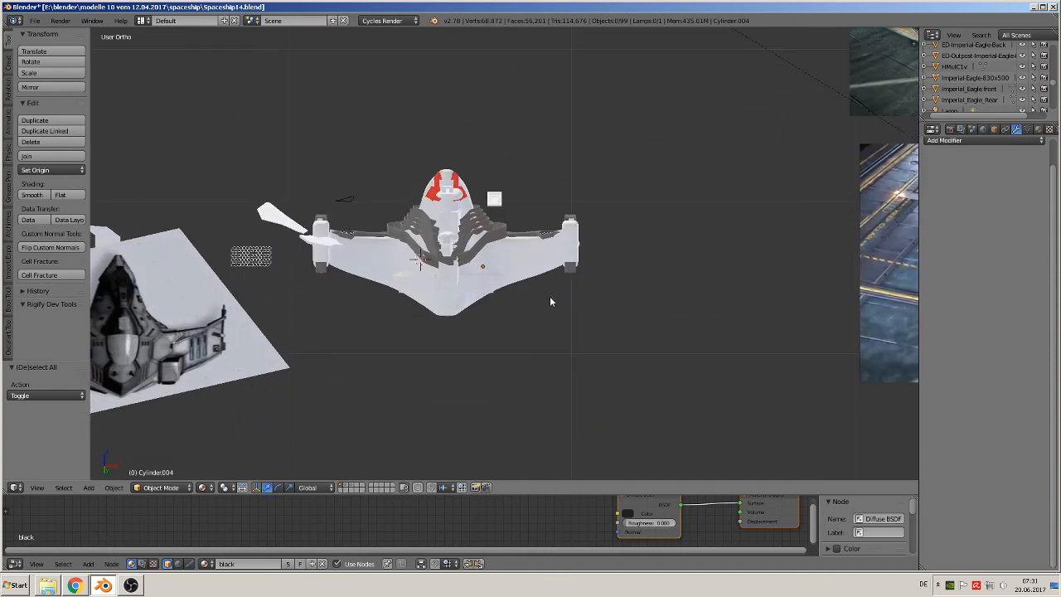
pyautogui.scroll(-5, 512, 304)
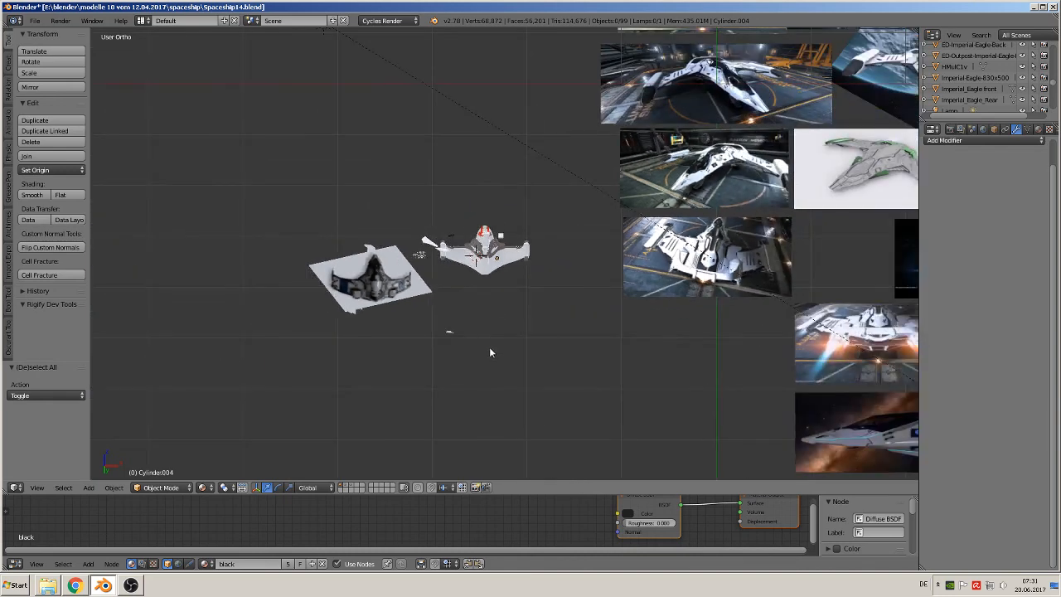
pyautogui.moveTo(495, 320); pyautogui.dragTo(478, 359, button='middle')
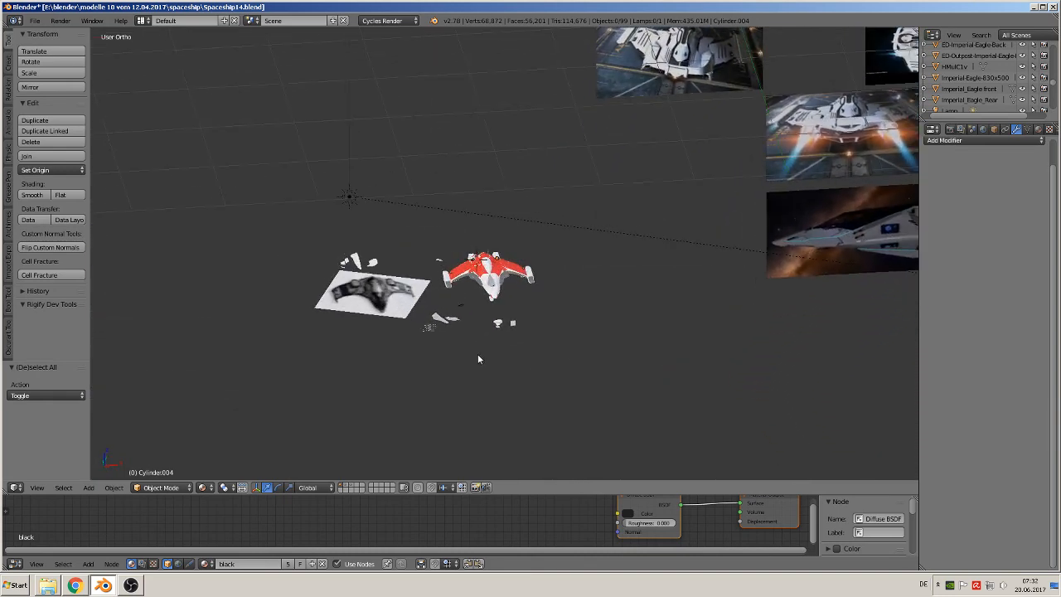
pyautogui.scroll(4, 497, 350)
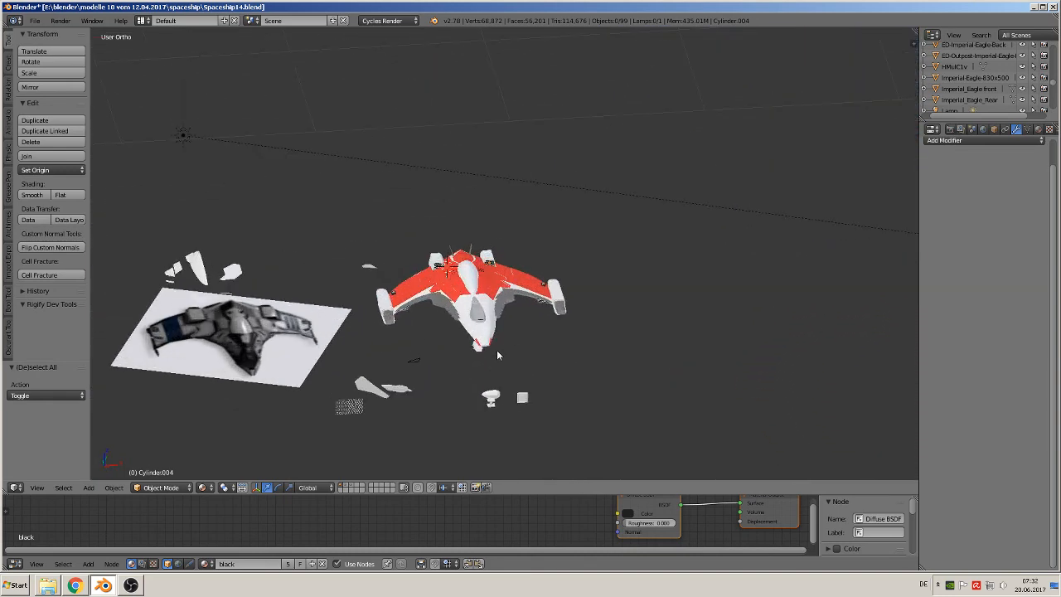